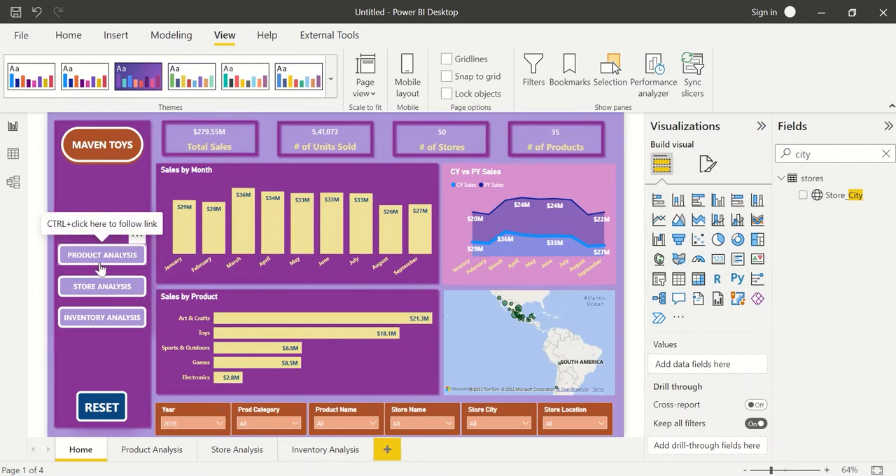
# View the report's Product Analysis, Store Analysis and Inventory Analysis pages using its page navigation, and return to the Home page.
pyautogui.keyDown('ctrl'); pyautogui.click(101, 269); pyautogui.keyUp('ctrl')
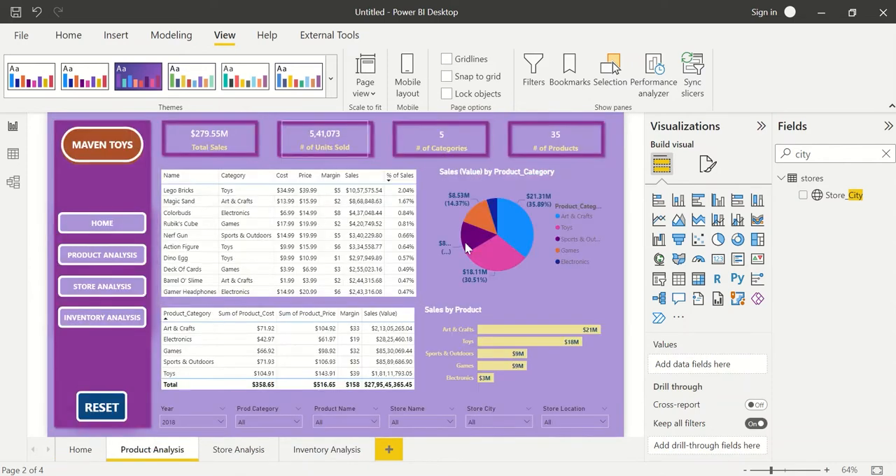
pyautogui.keyDown('ctrl'); pyautogui.click(98, 296); pyautogui.keyUp('ctrl')
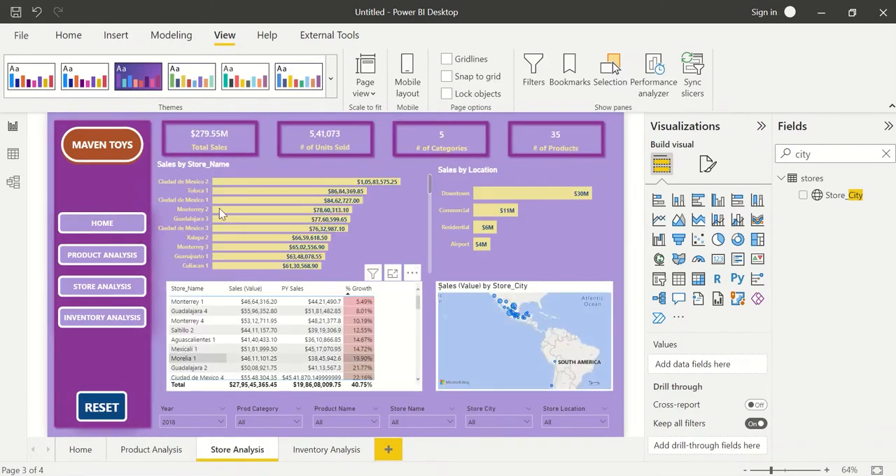
pyautogui.keyDown('ctrl'); pyautogui.click(91, 323); pyautogui.keyUp('ctrl')
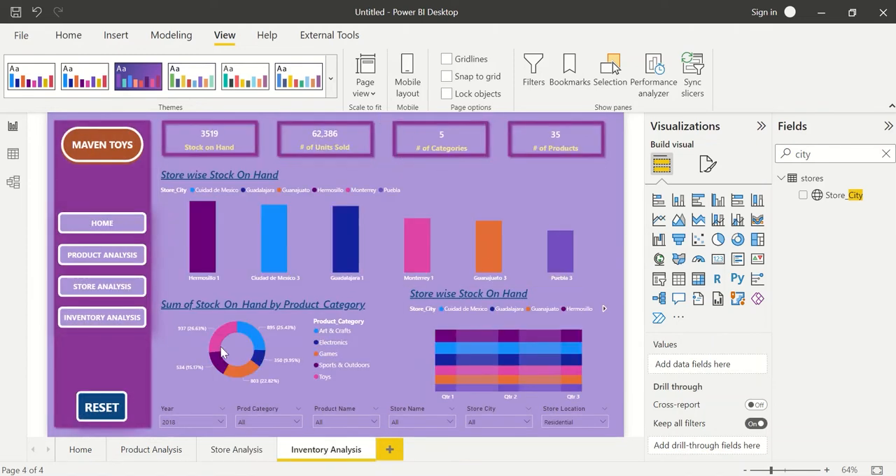
pyautogui.keyDown('ctrl'); pyautogui.click(101, 223); pyautogui.keyUp('ctrl')
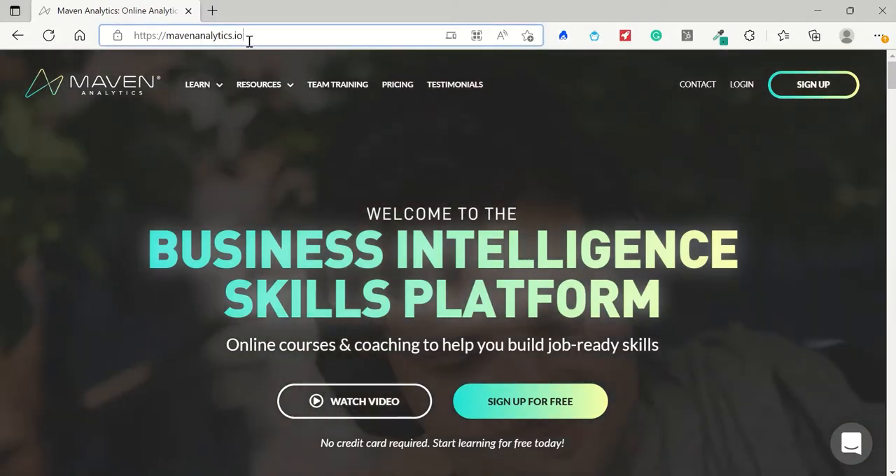
# Switch to the browser with mavenanalytics.io and open the site's Data Playground of free practice data sets.
pyautogui.moveTo(250, 41); pyautogui.dragTo(130, 37)
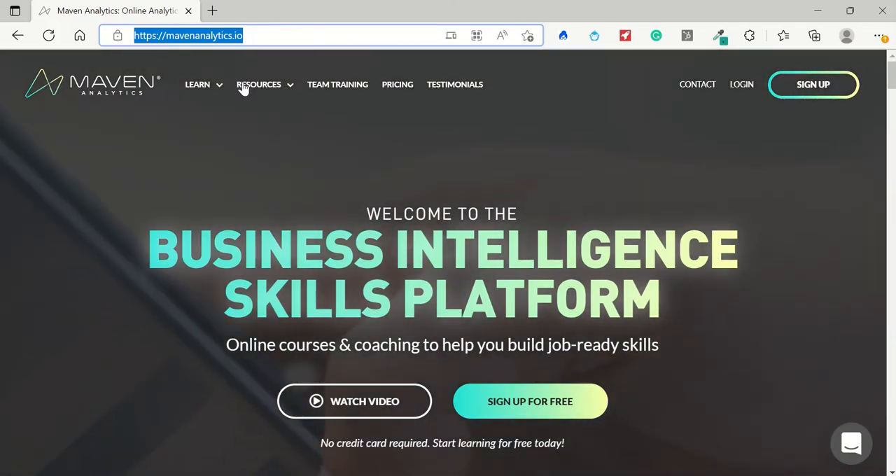
pyautogui.click(262, 92)
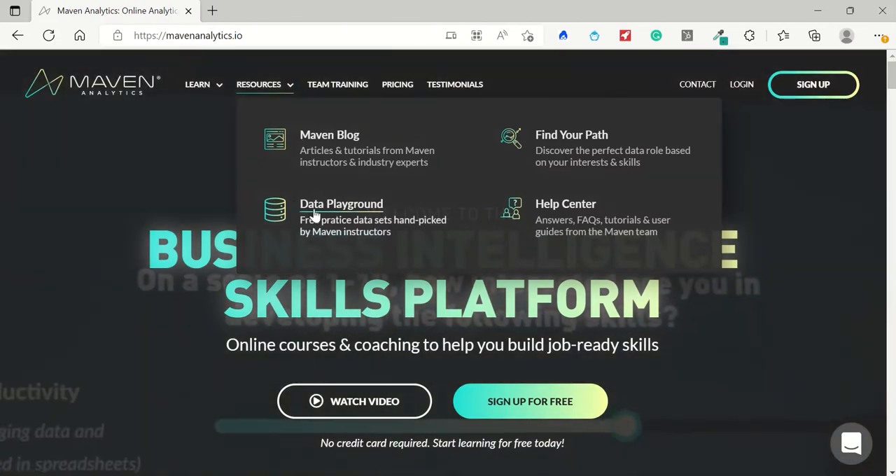
pyautogui.click(343, 209)
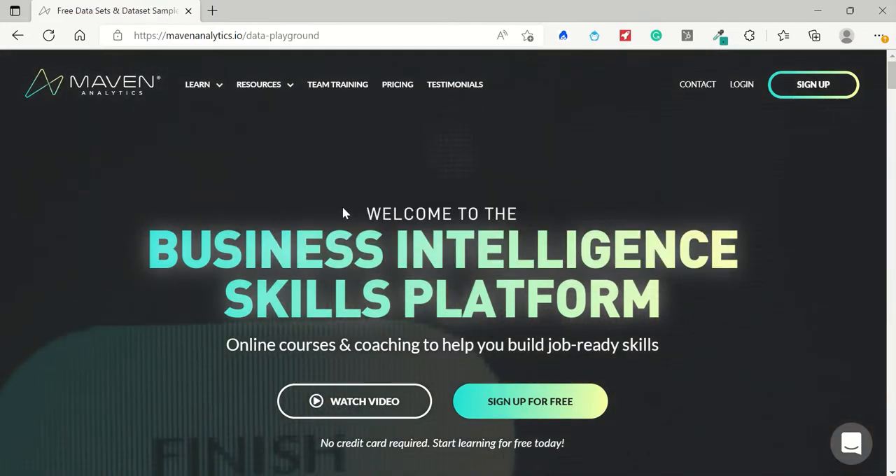
# Filter the Data Playground's data sets to those with the Multiple table data structure.
pyautogui.scroll(-2, 194, 315)
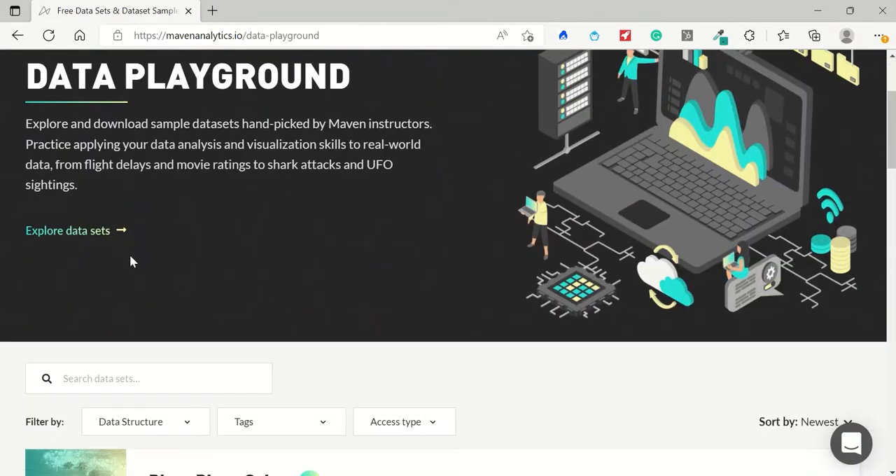
pyautogui.scroll(-1, 164, 272)
pyautogui.scroll(-13, 136, 289)
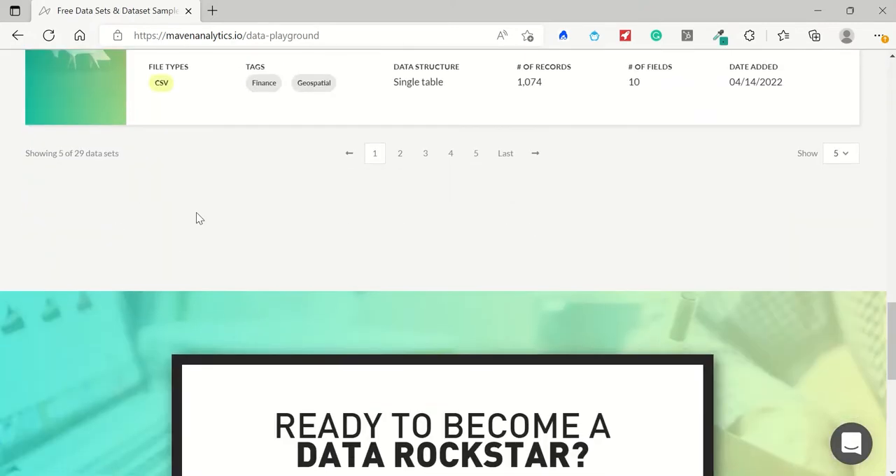
pyautogui.scroll(6, 196, 218)
pyautogui.scroll(6, 197, 218)
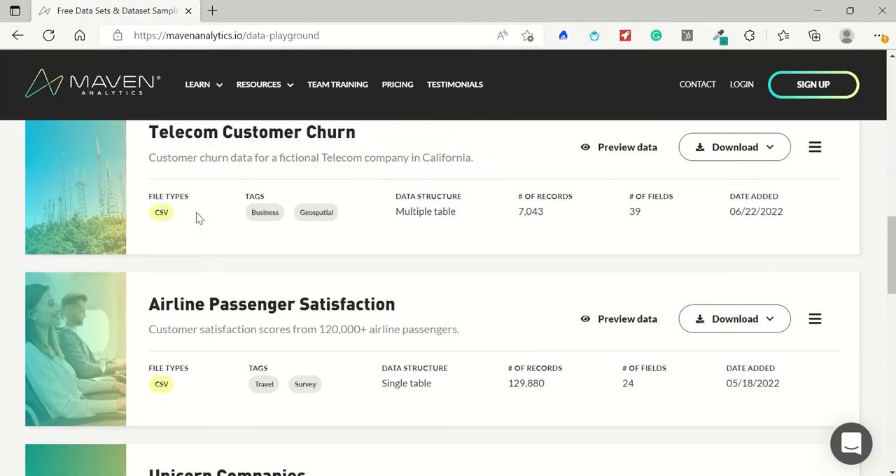
pyautogui.scroll(2, 196, 218)
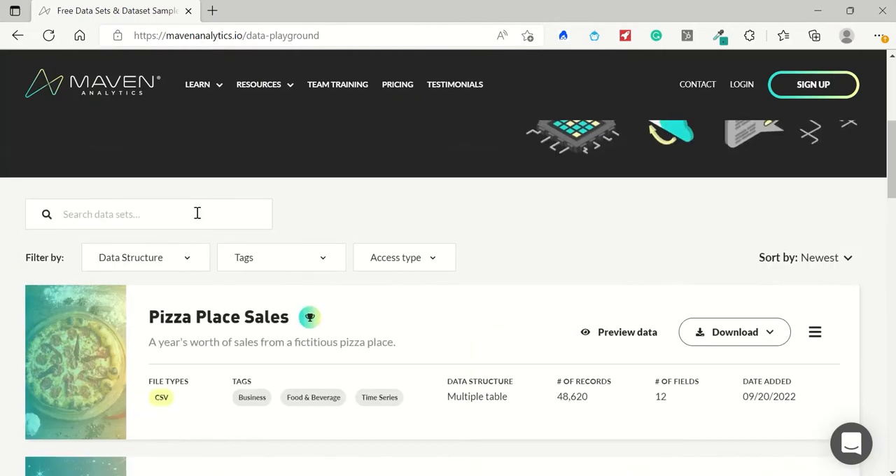
pyautogui.click(198, 213)
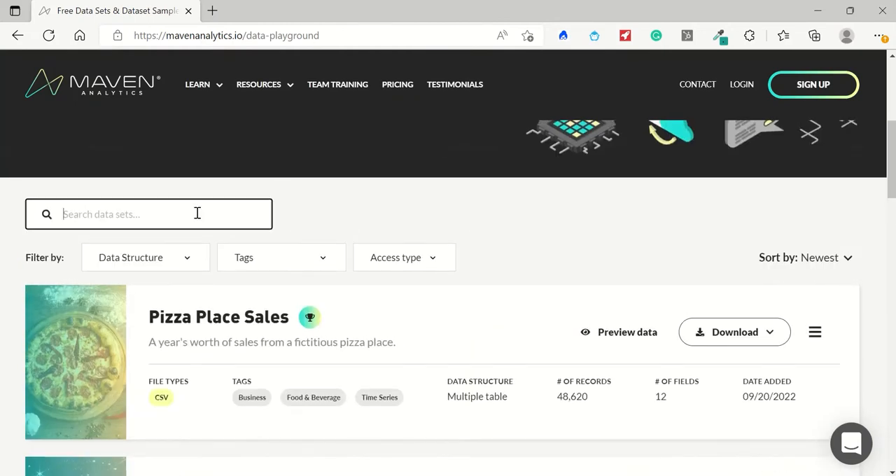
pyautogui.click(187, 258)
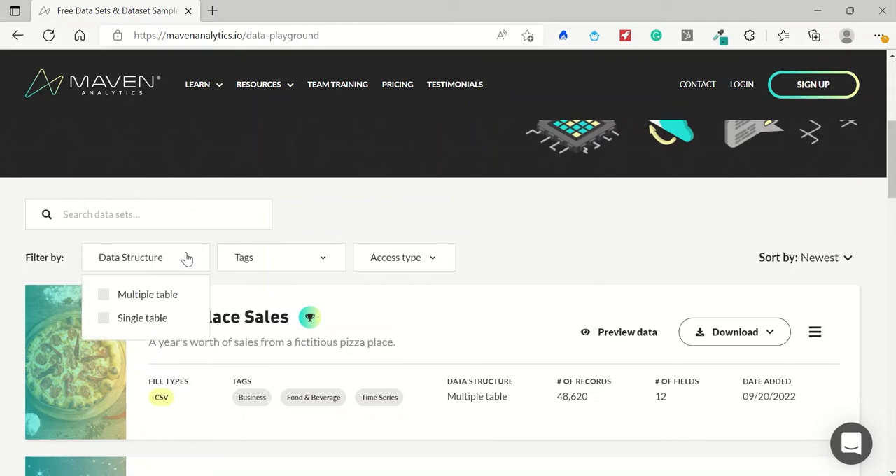
pyautogui.click(106, 299)
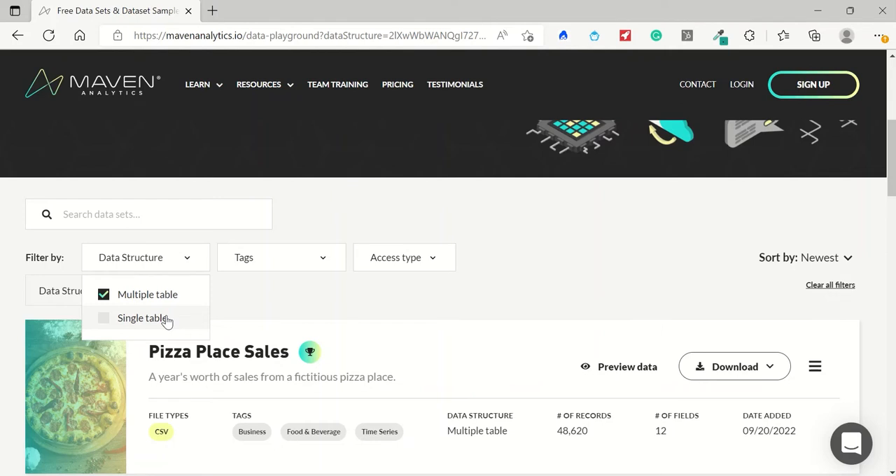
# Search the data sets for "toy" and open the details of Mexico Toy Sales.
pyautogui.click(128, 219)
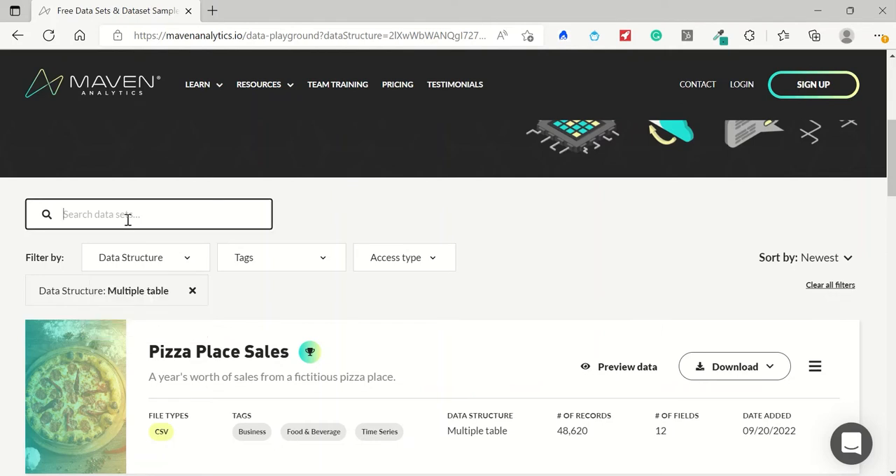
pyautogui.write('mave')
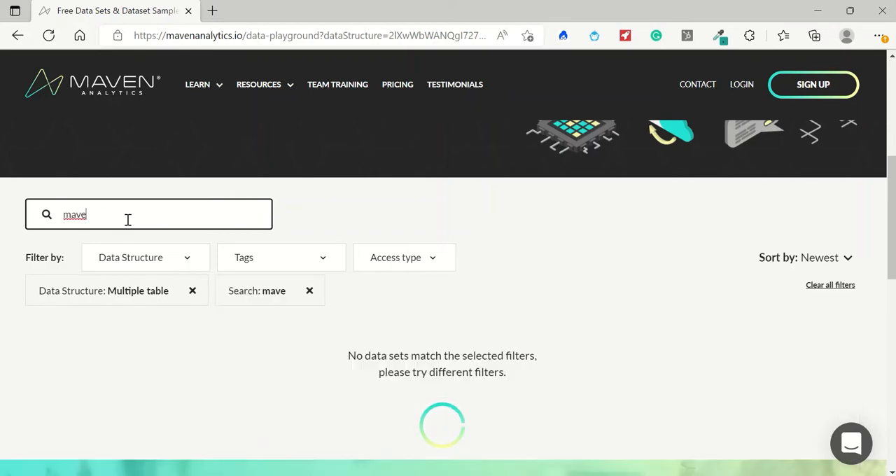
pyautogui.press('BackSpace')
pyautogui.press('BackSpace')
pyautogui.press('BackSpace')
pyautogui.press('BackSpace')
pyautogui.write('toy')
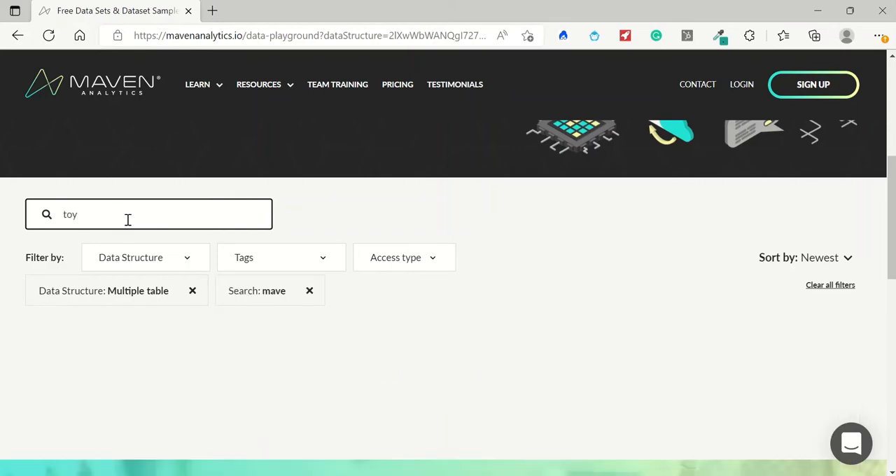
pyautogui.scroll(-1, 228, 333)
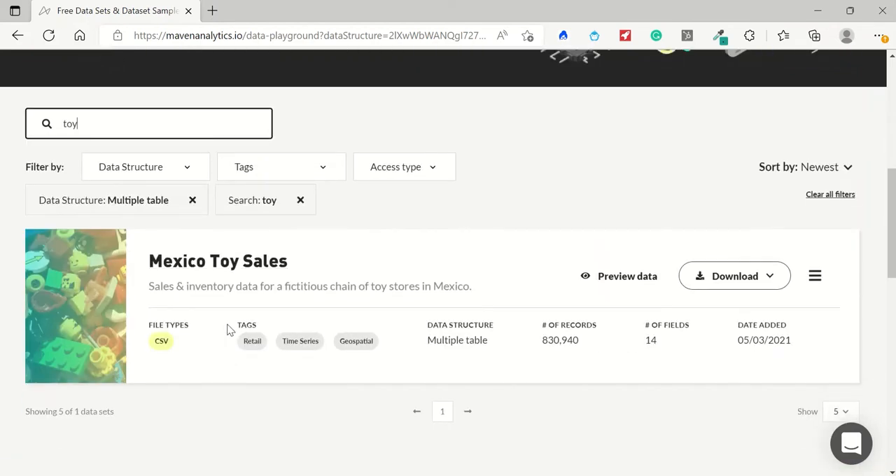
pyautogui.click(237, 266)
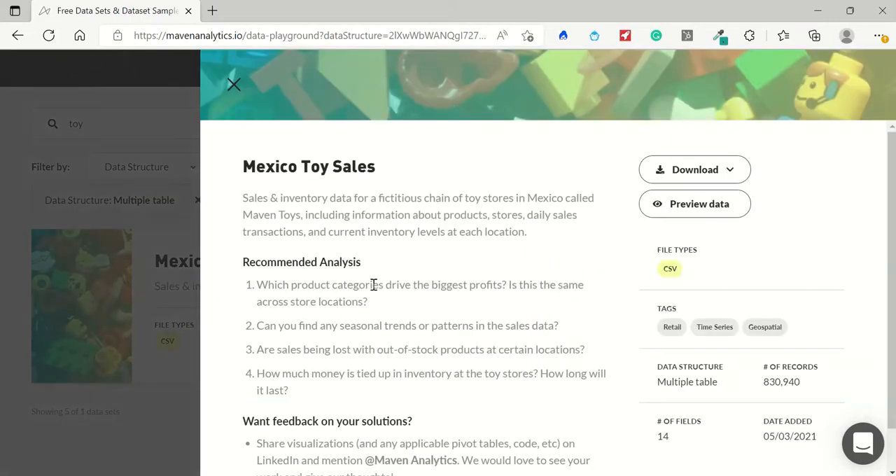
# Examine the Mexico Toy Sales summary and its details: number of records, data structure, number of fields and date added.
pyautogui.scroll(-1, 374, 284)
pyautogui.scroll(1, 372, 288)
pyautogui.tripleClick(314, 212)
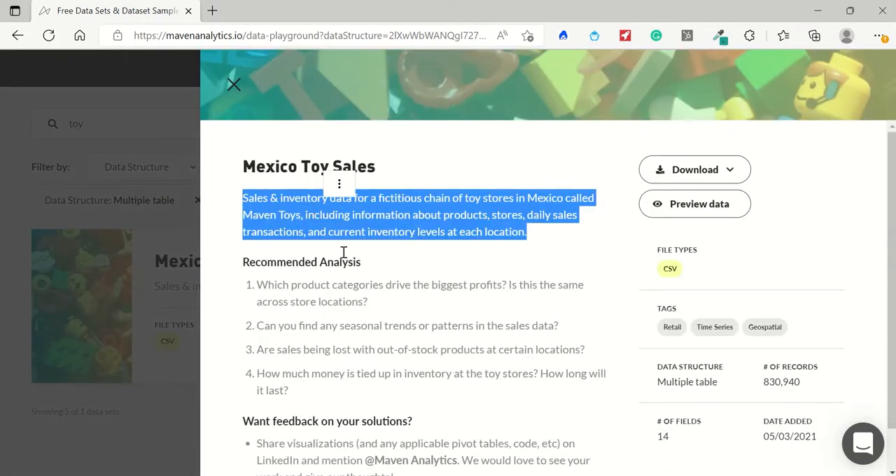
pyautogui.moveTo(769, 366); pyautogui.dragTo(824, 362)
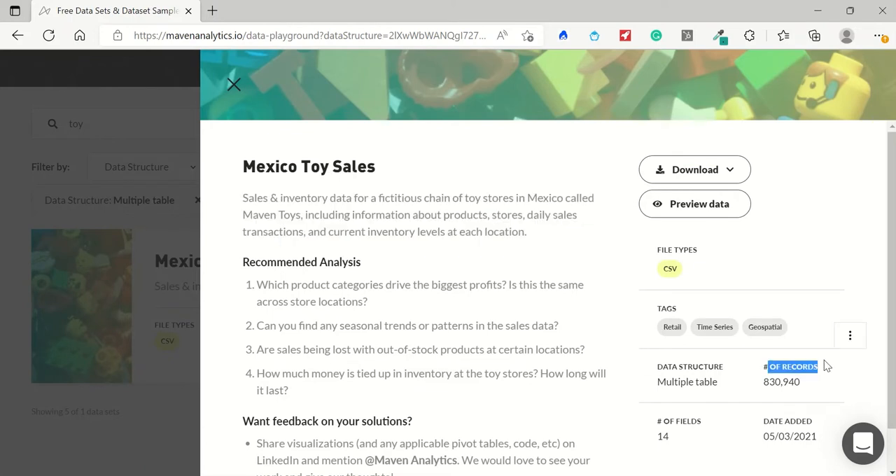
pyautogui.doubleClick(793, 385)
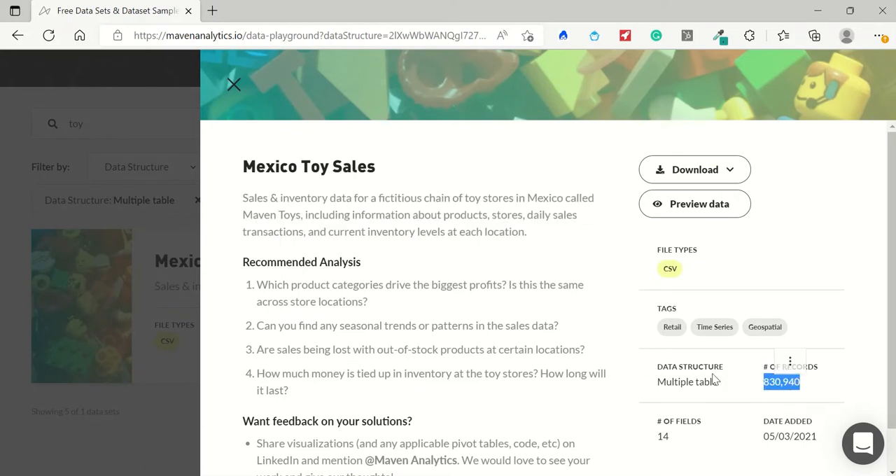
pyautogui.moveTo(718, 382); pyautogui.dragTo(656, 382)
pyautogui.scroll(-1, 678, 388)
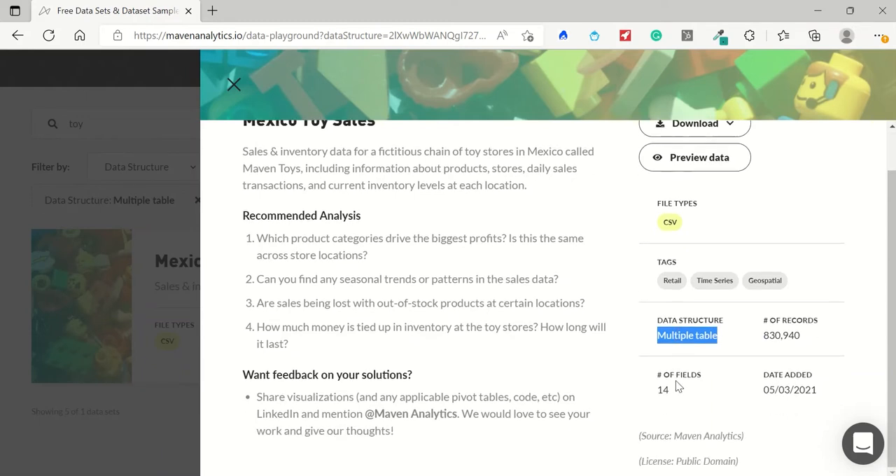
pyautogui.doubleClick(662, 389)
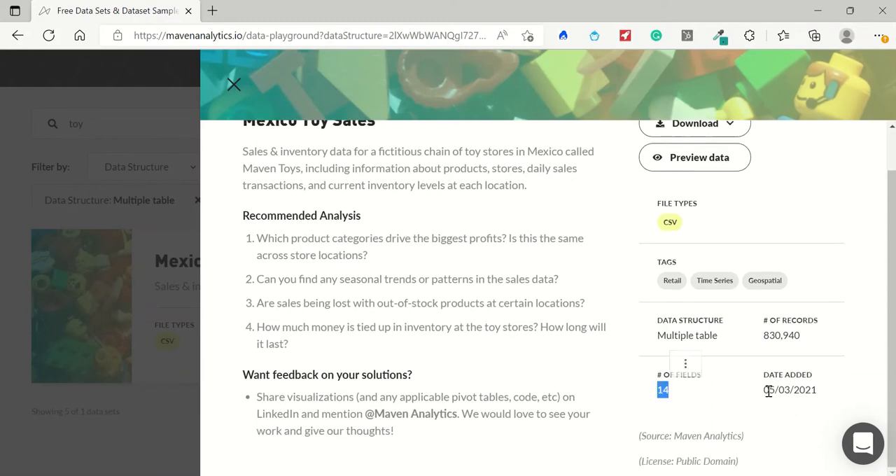
pyautogui.moveTo(768, 392); pyautogui.dragTo(820, 391)
pyautogui.moveTo(764, 391); pyautogui.dragTo(818, 390)
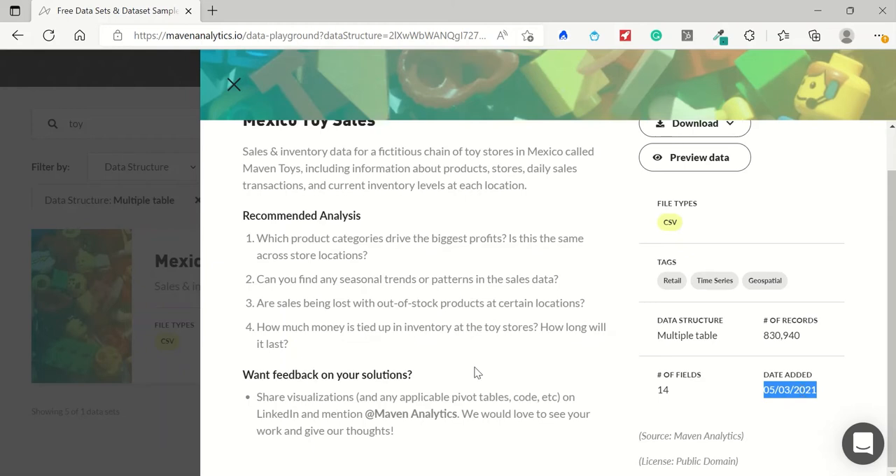
# Read the data set description for what kind of business it covers and the name of the toy store chain.
pyautogui.scroll(1, 474, 373)
pyautogui.scroll(-1, 444, 320)
pyautogui.scroll(1, 320, 253)
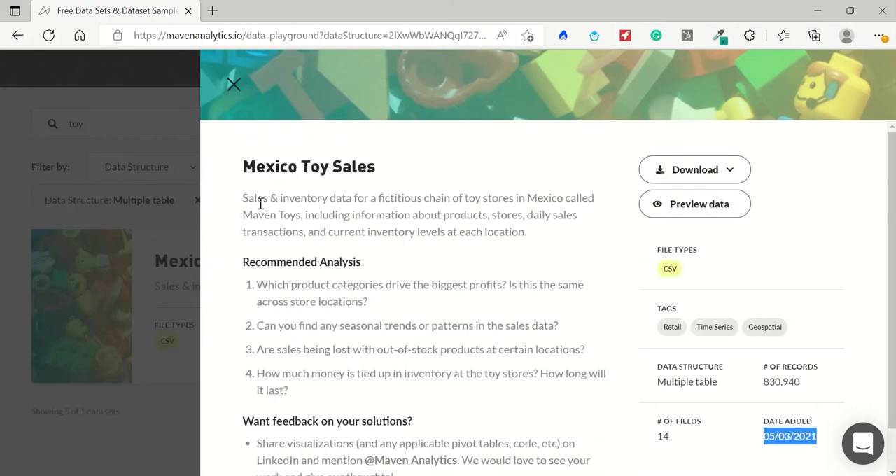
pyautogui.moveTo(242, 199); pyautogui.dragTo(502, 203)
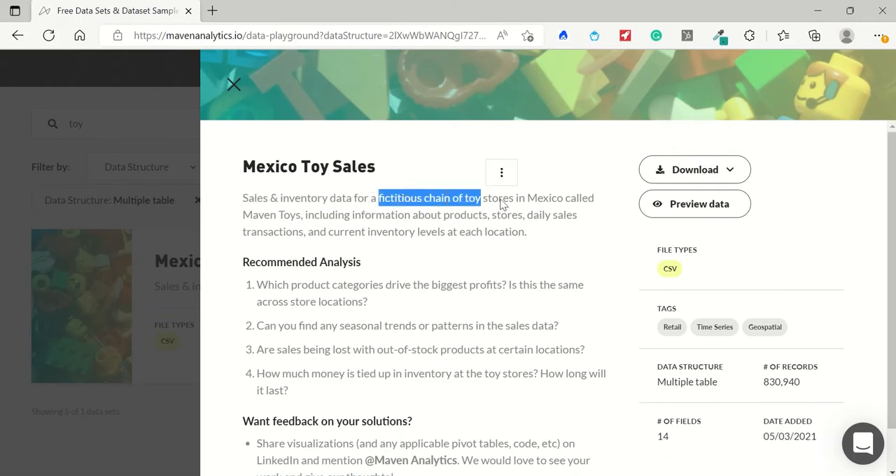
pyautogui.click(544, 201)
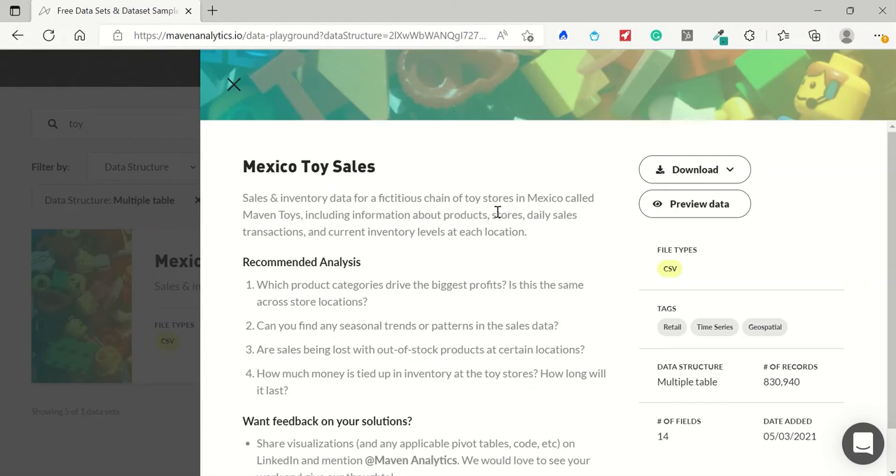
pyautogui.moveTo(242, 216); pyautogui.dragTo(302, 218)
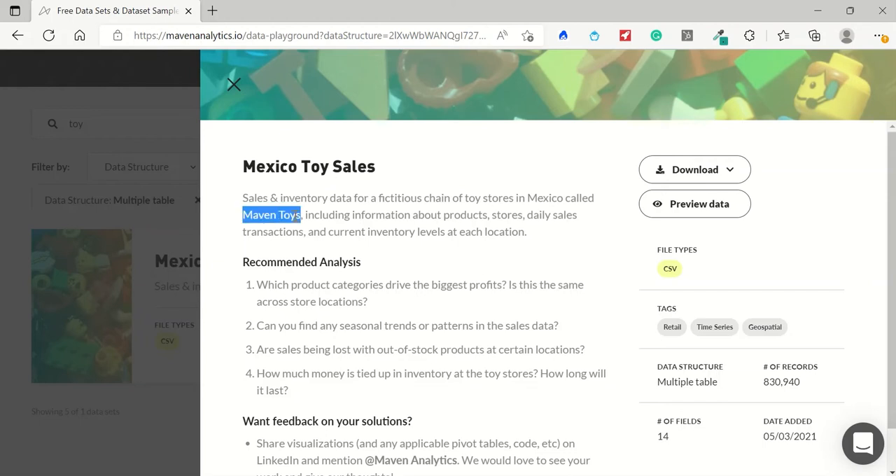
# Read through the four Recommended Analysis questions on profits, seasonal trends, out-of-stock losses and inventory value.
pyautogui.moveTo(244, 262); pyautogui.dragTo(362, 263)
pyautogui.moveTo(274, 288); pyautogui.dragTo(568, 287)
pyautogui.doubleClick(264, 302)
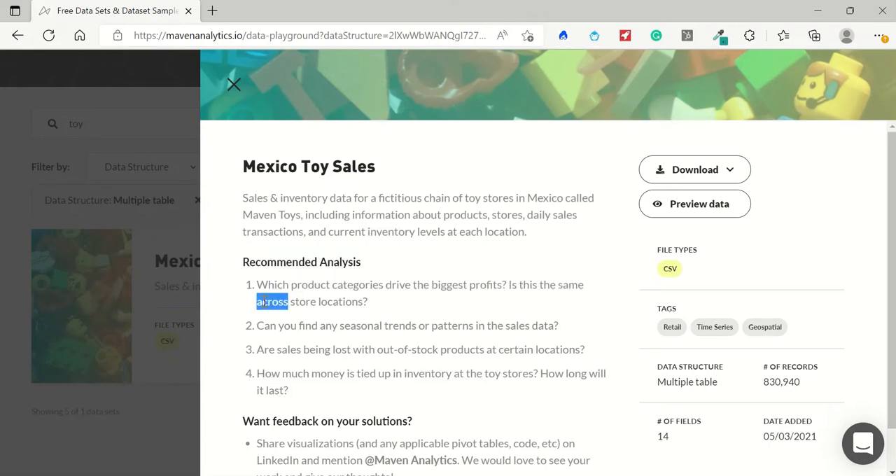
pyautogui.moveTo(264, 302); pyautogui.dragTo(370, 302)
pyautogui.doubleClick(267, 326)
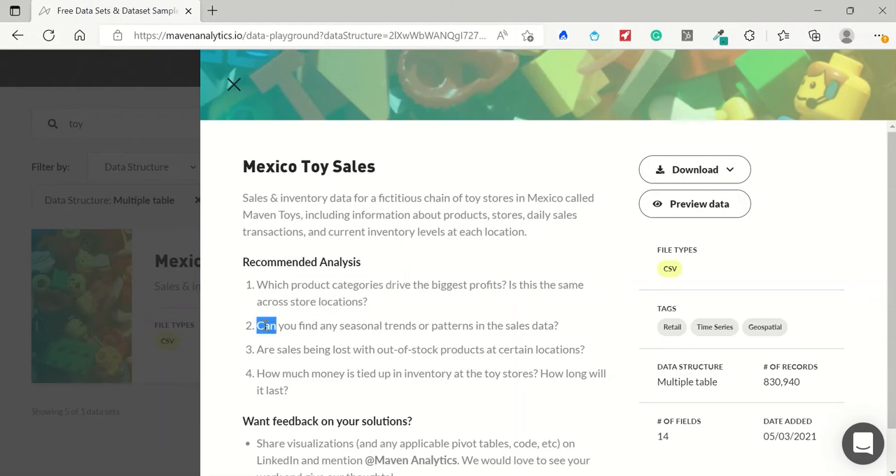
pyautogui.moveTo(267, 326); pyautogui.dragTo(566, 330)
pyautogui.doubleClick(268, 349)
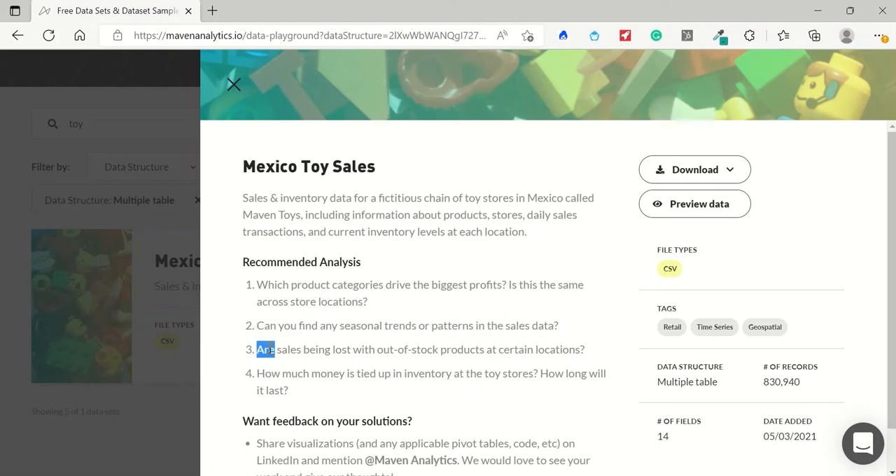
pyautogui.moveTo(269, 349); pyautogui.dragTo(576, 355)
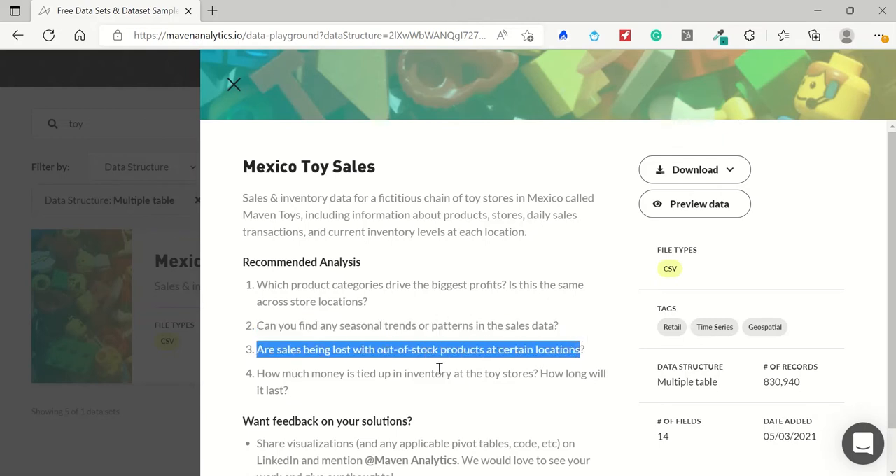
pyautogui.moveTo(271, 375); pyautogui.dragTo(469, 378)
pyautogui.moveTo(485, 376); pyautogui.dragTo(609, 396)
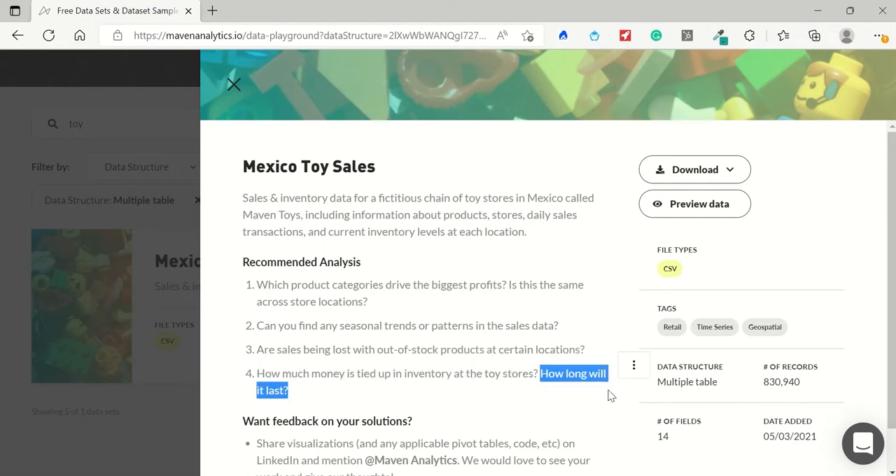
pyautogui.click(407, 385)
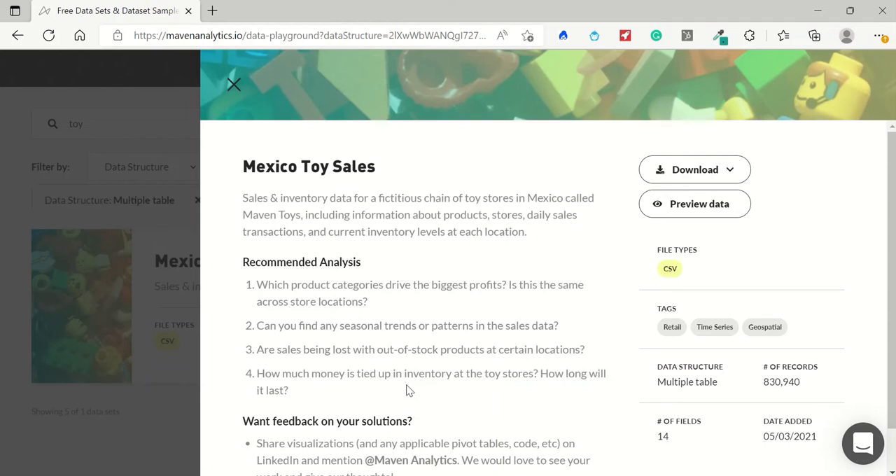
# Close the Mexico Toy Sales details and open the data set's download options.
pyautogui.click(158, 231)
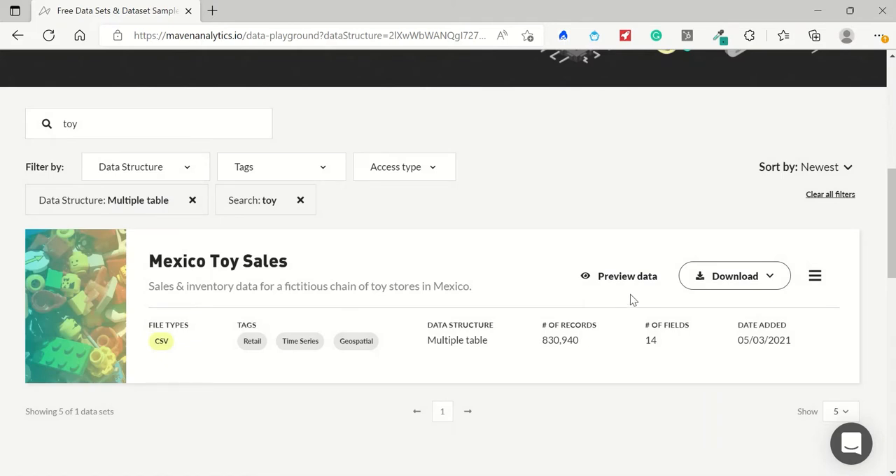
pyautogui.click(754, 288)
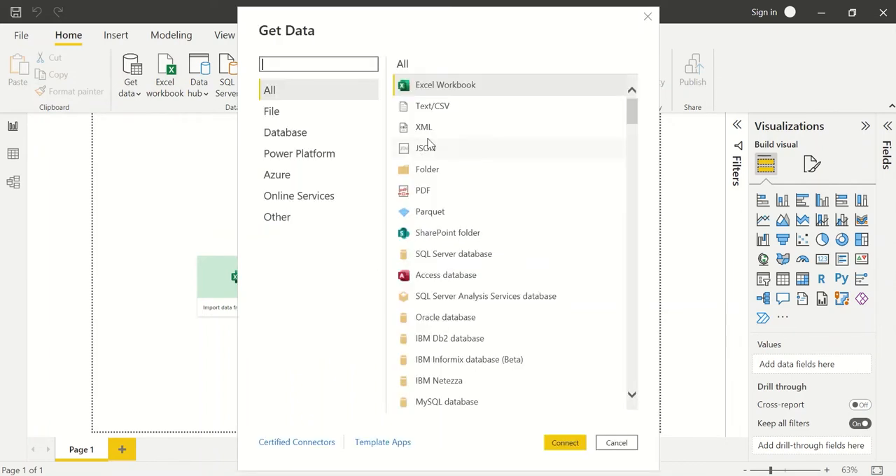
# Switch to Power BI Desktop and load inventory.csv from the Maven Toys folder as a Text/CSV source.
pyautogui.click(428, 109)
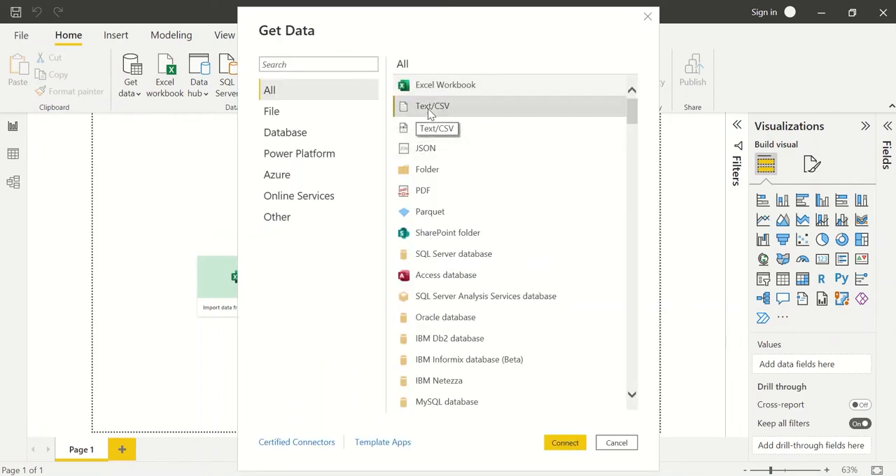
pyautogui.click(567, 447)
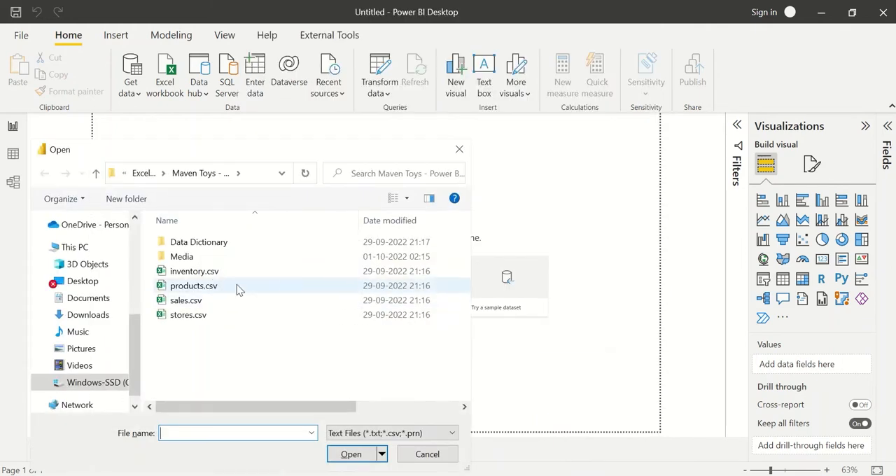
pyautogui.click(201, 274)
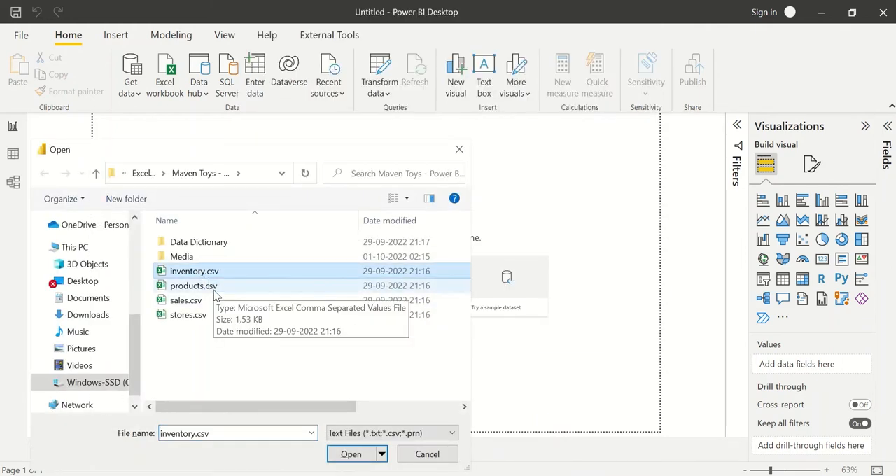
pyautogui.click(213, 287)
pyautogui.click(204, 315)
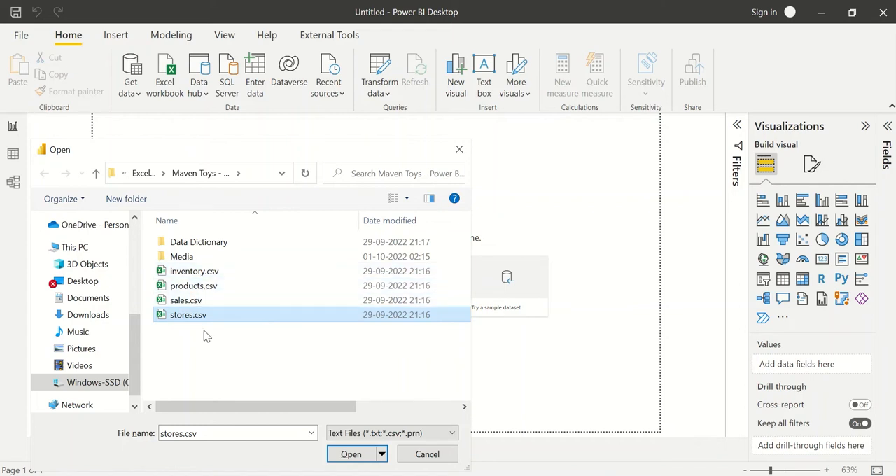
pyautogui.click(192, 275)
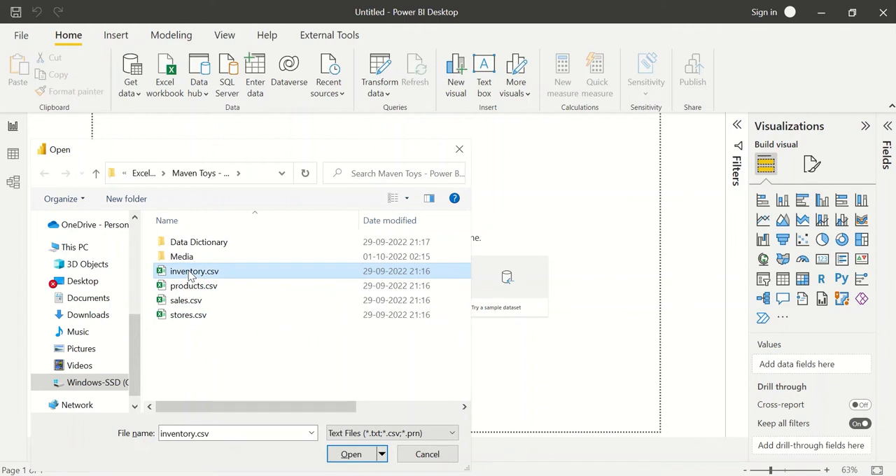
pyautogui.click(347, 452)
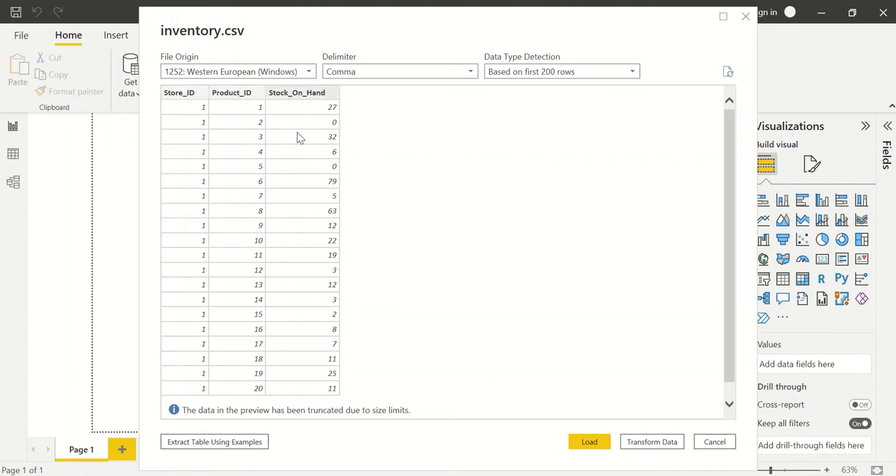
pyautogui.click(584, 442)
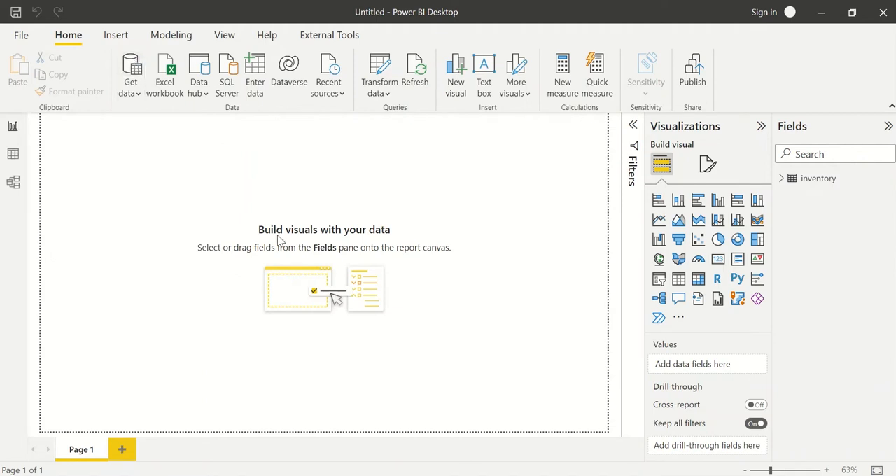
# Load products.csv from the Maven Toys folder as another Text/CSV source.
pyautogui.click(139, 69)
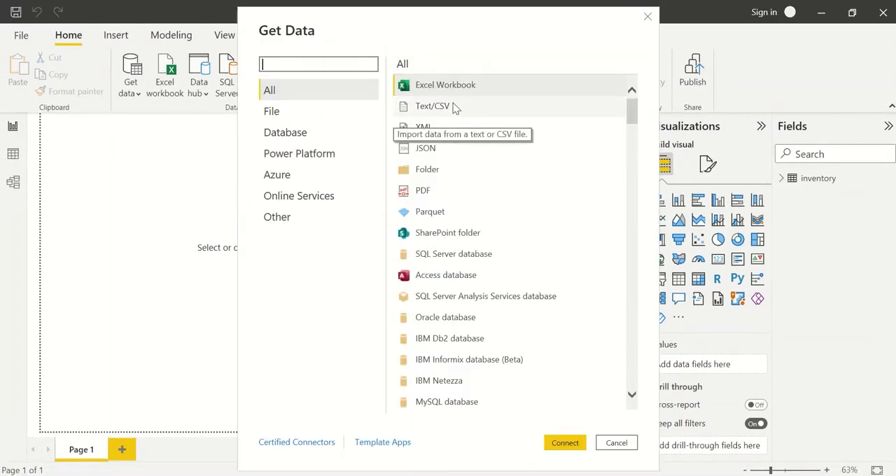
pyautogui.click(454, 106)
pyautogui.click(578, 442)
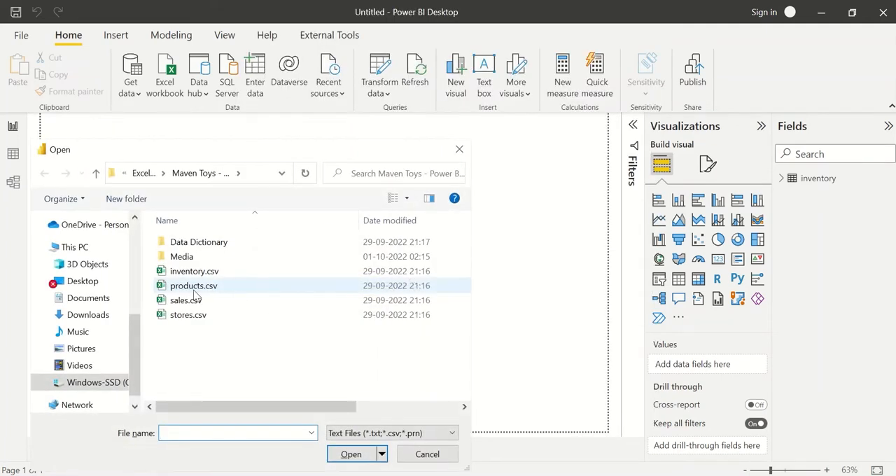
pyautogui.click(195, 289)
pyautogui.click(350, 452)
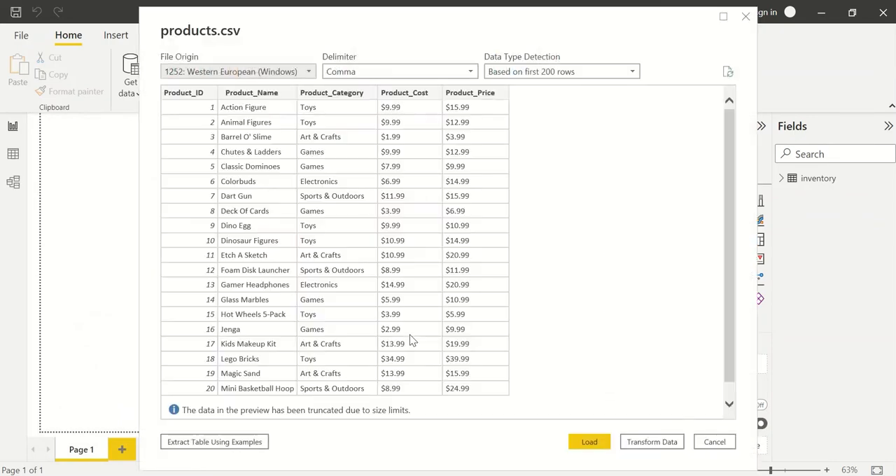
pyautogui.click(578, 442)
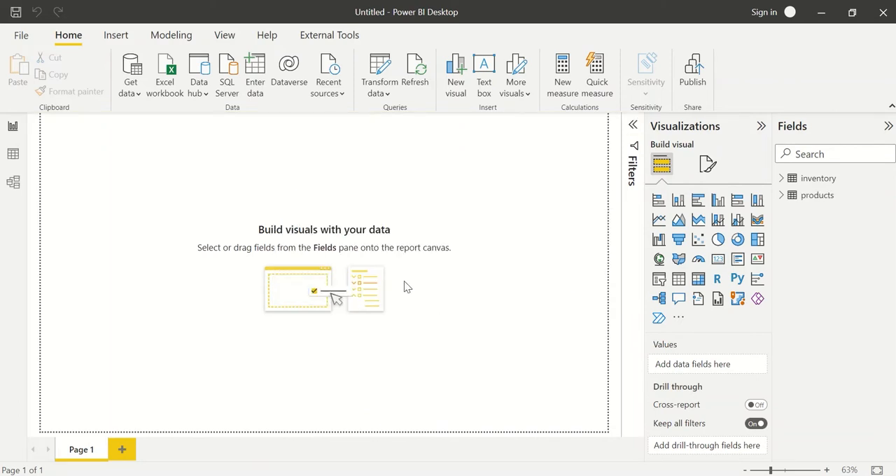
# Import the sales.csv file into the model as a Text/CSV source.
pyautogui.click(135, 82)
pyautogui.click(135, 81)
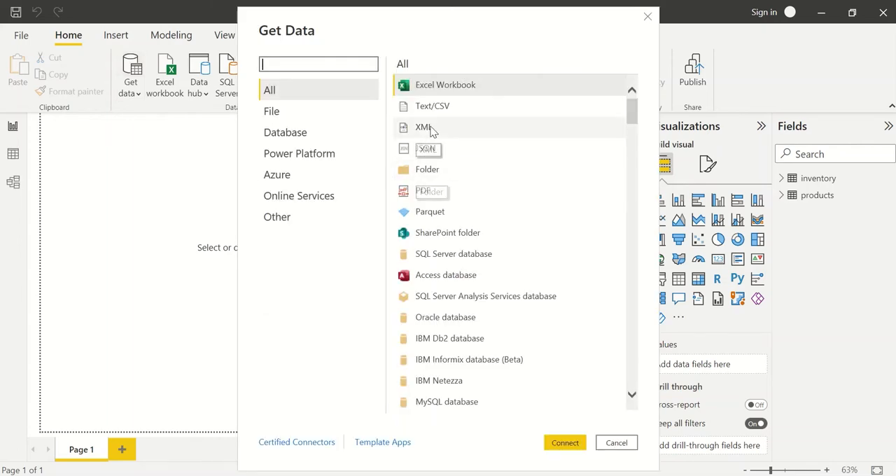
pyautogui.click(432, 107)
pyautogui.click(574, 446)
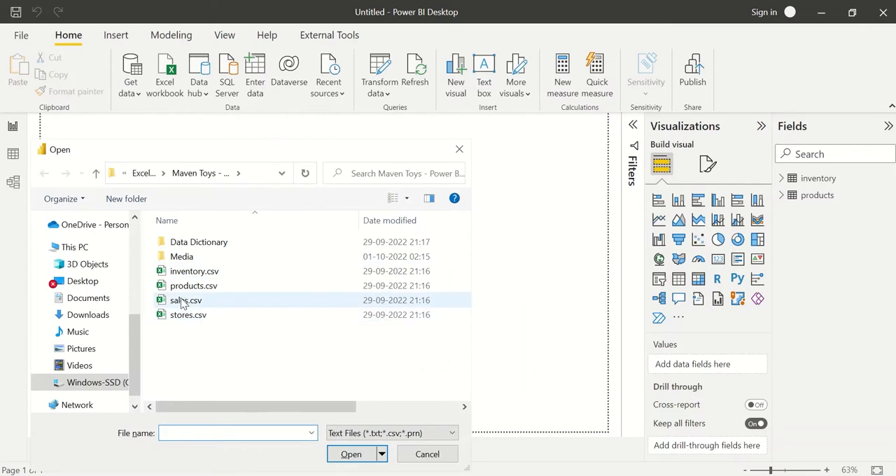
pyautogui.doubleClick(183, 302)
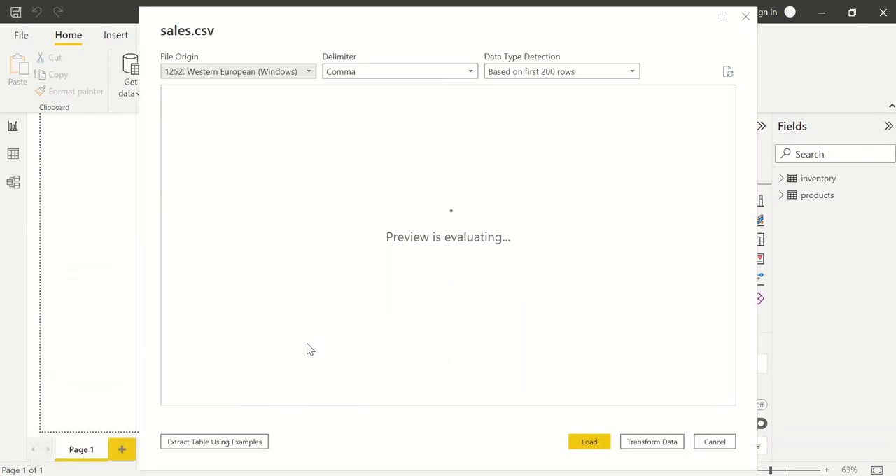
pyautogui.click(581, 442)
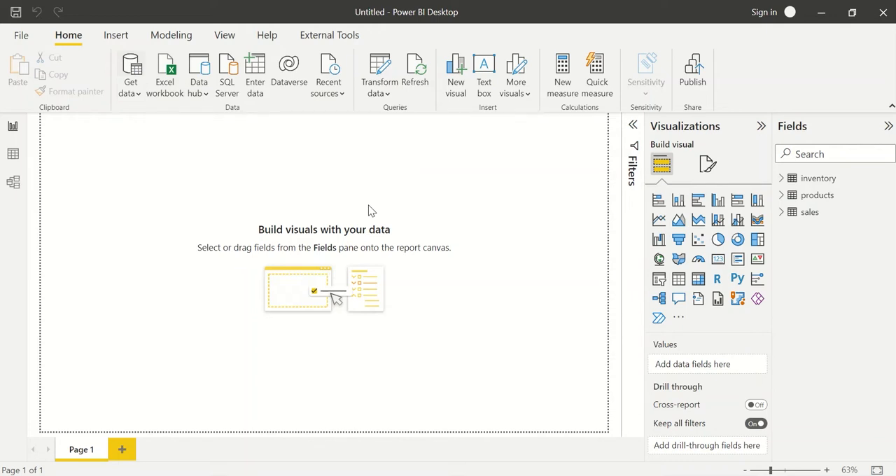
# Add the stores.csv file to the model as a Text/CSV source.
pyautogui.click(427, 105)
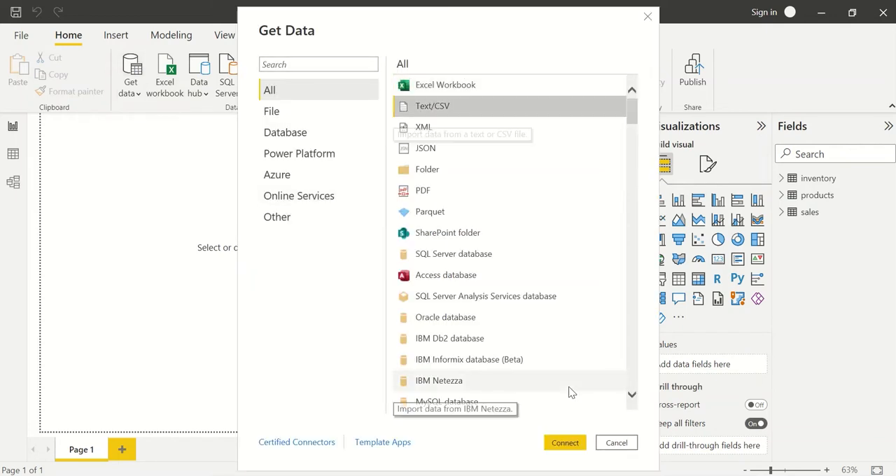
pyautogui.click(566, 442)
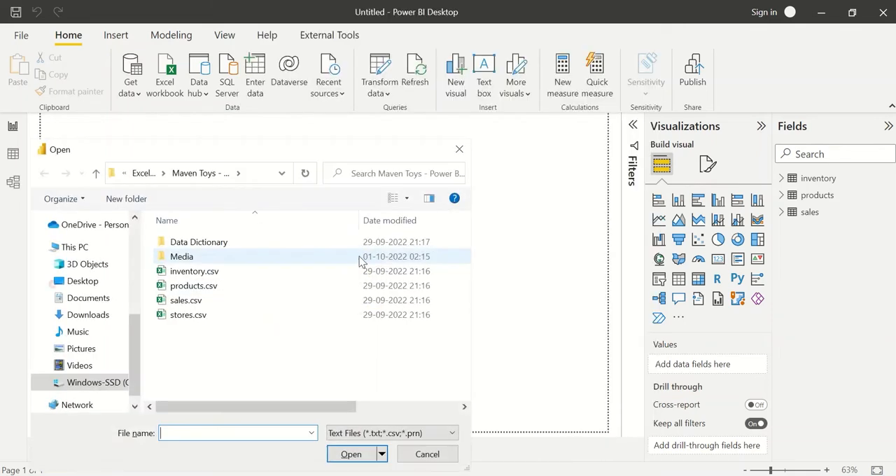
pyautogui.doubleClick(214, 316)
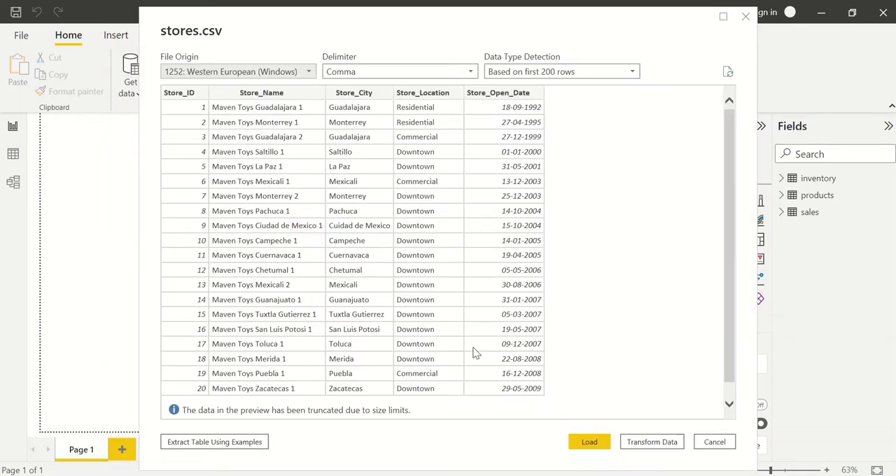
pyautogui.click(597, 444)
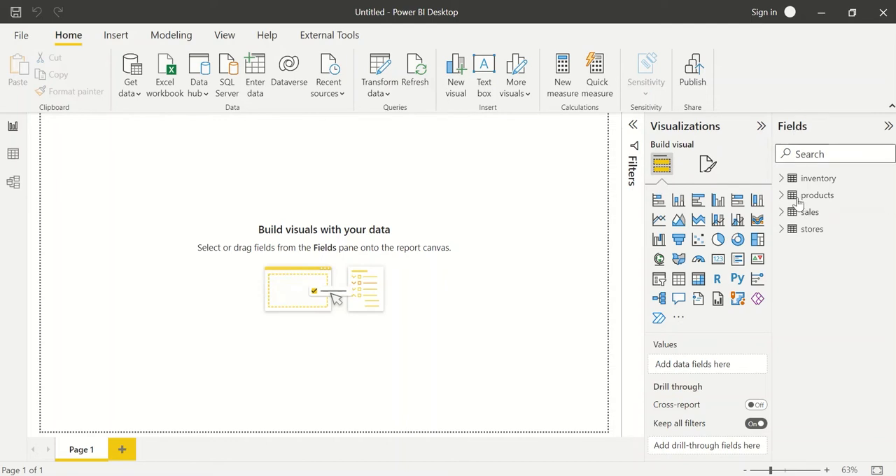
# Go through the four loaded tables and open the sales query for editing at its Date column.
pyautogui.click(811, 180)
pyautogui.click(814, 197)
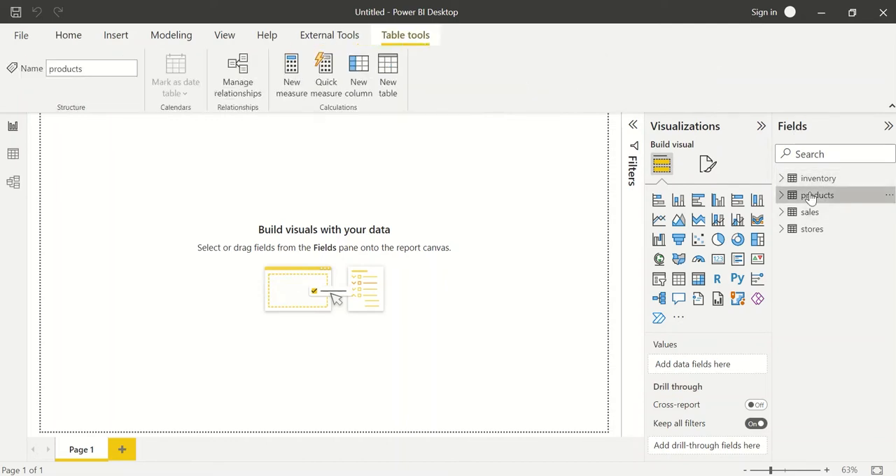
pyautogui.click(816, 212)
pyautogui.click(819, 233)
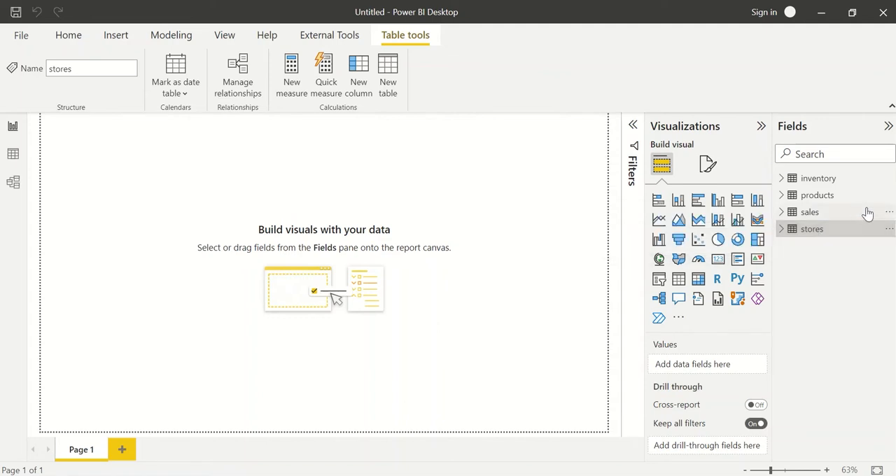
pyautogui.click(890, 213)
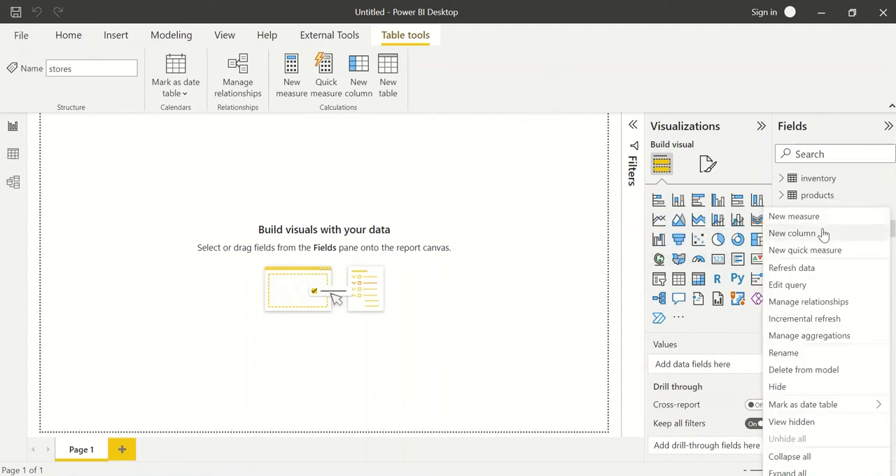
pyautogui.click(805, 283)
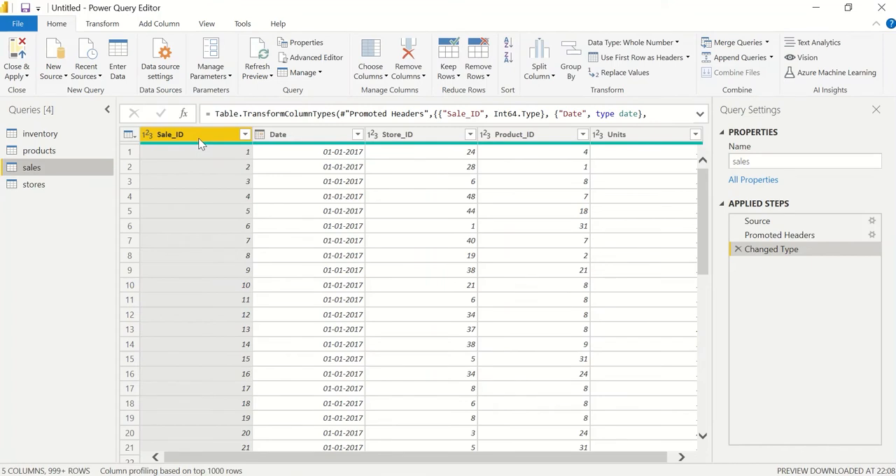
pyautogui.click(296, 135)
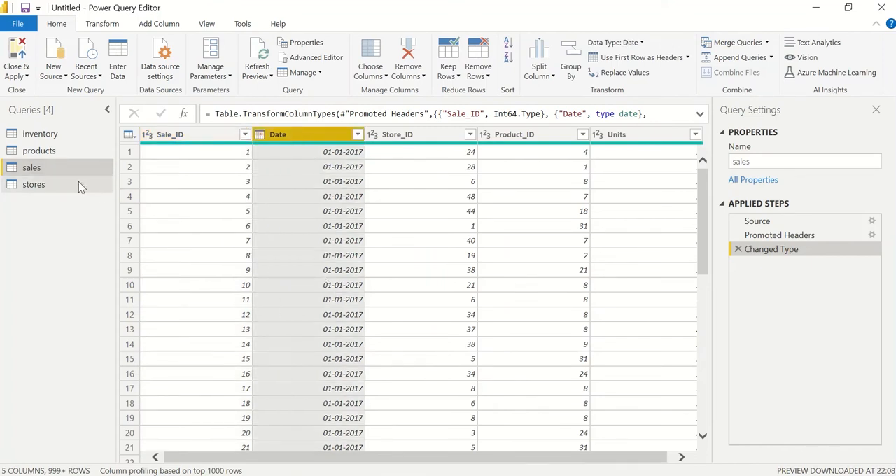
# Duplicate the sales query and rename the copy as Date.
pyautogui.rightClick(44, 166)
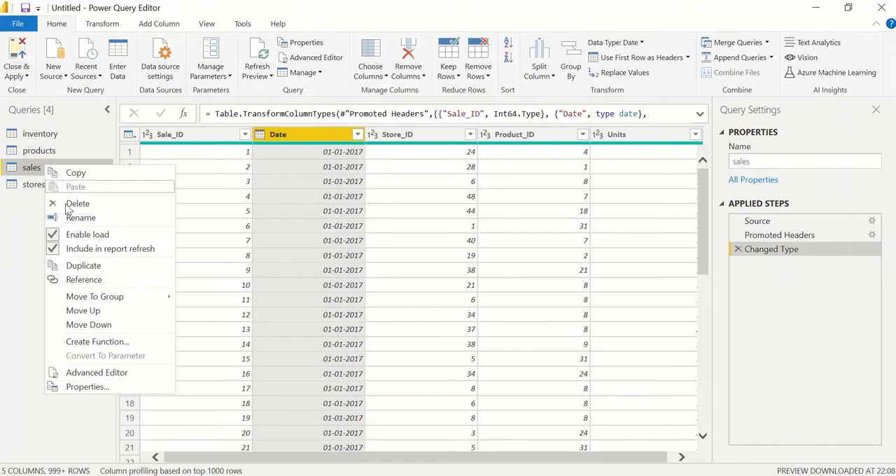
pyautogui.click(91, 272)
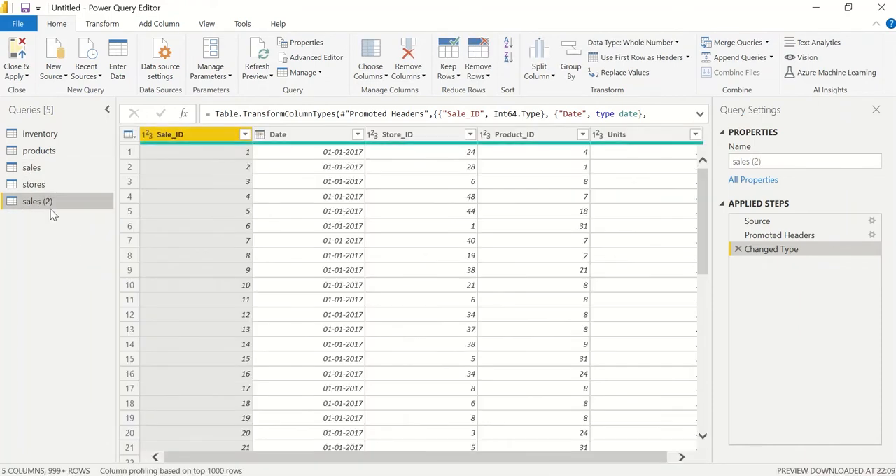
pyautogui.doubleClick(51, 206)
pyautogui.write('Date')
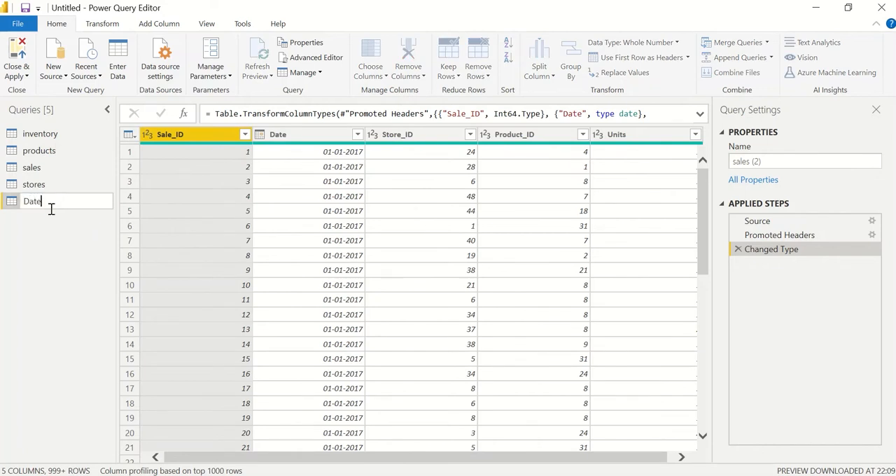
pyautogui.press('Return')
# Remove every column except Date from the Date query.
pyautogui.click(293, 137)
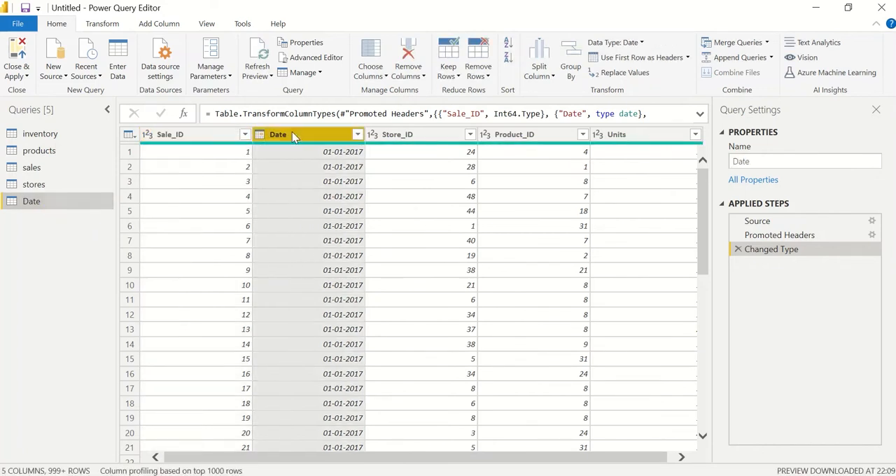
pyautogui.rightClick(292, 137)
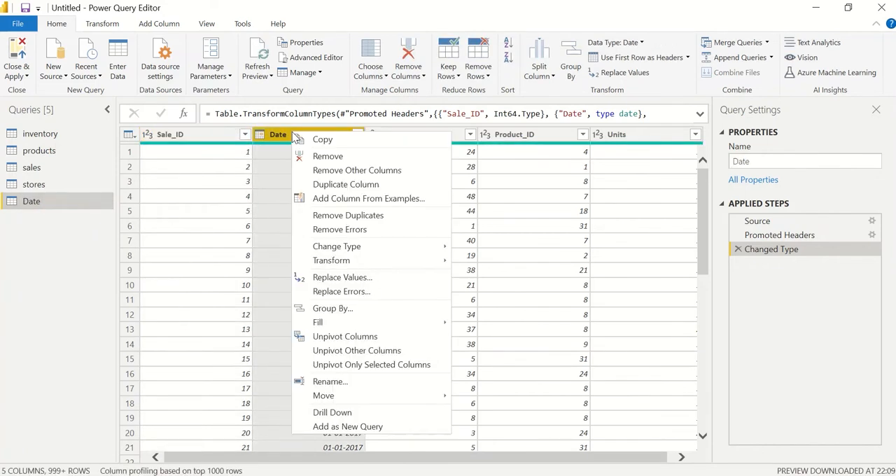
pyautogui.click(327, 174)
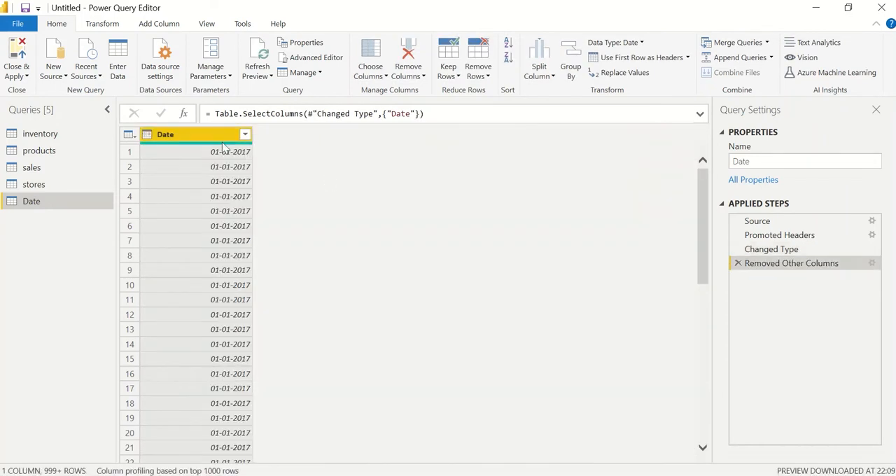
# Remove the duplicate dates from the Date column, then close the query editor and apply the changes.
pyautogui.rightClick(215, 142)
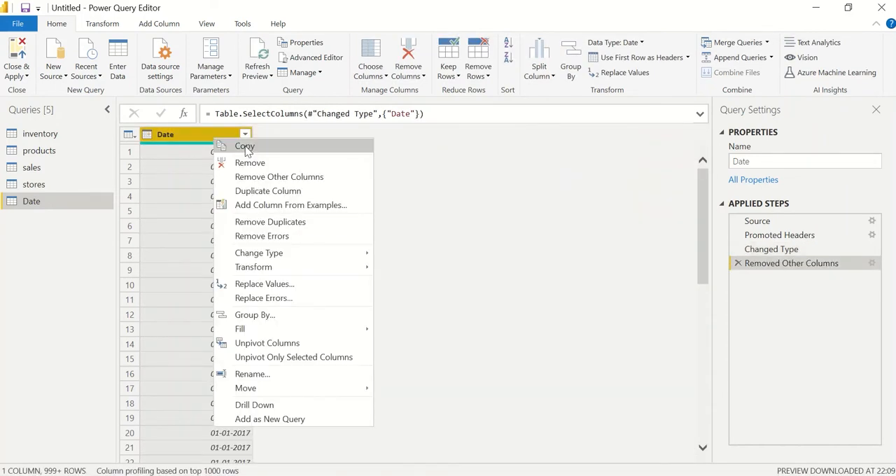
pyautogui.click(285, 222)
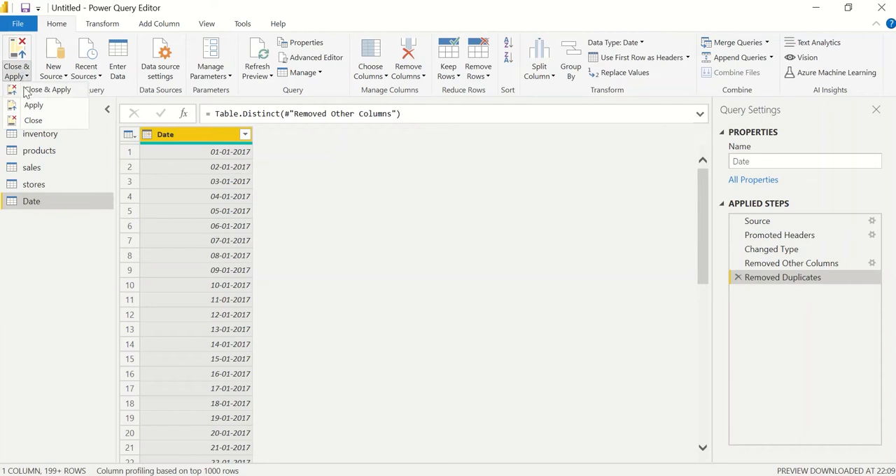
pyautogui.click(28, 91)
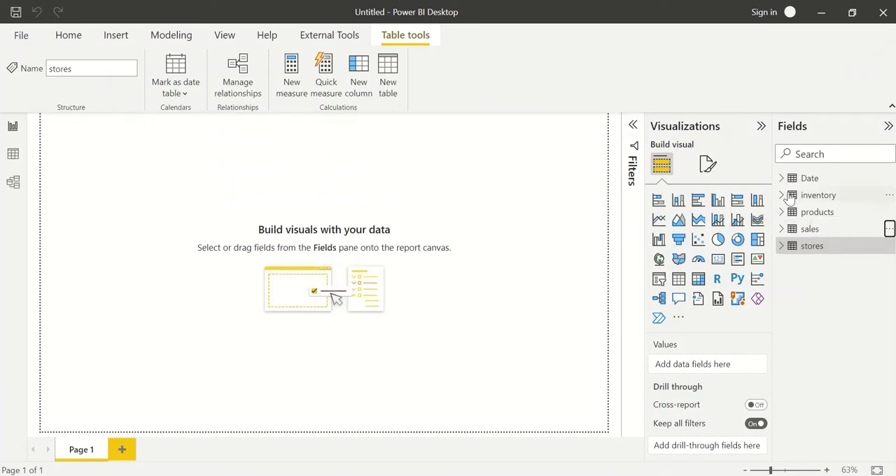
# In the model diagram, move the products table card below inventory and the stores card below products.
pyautogui.click(814, 178)
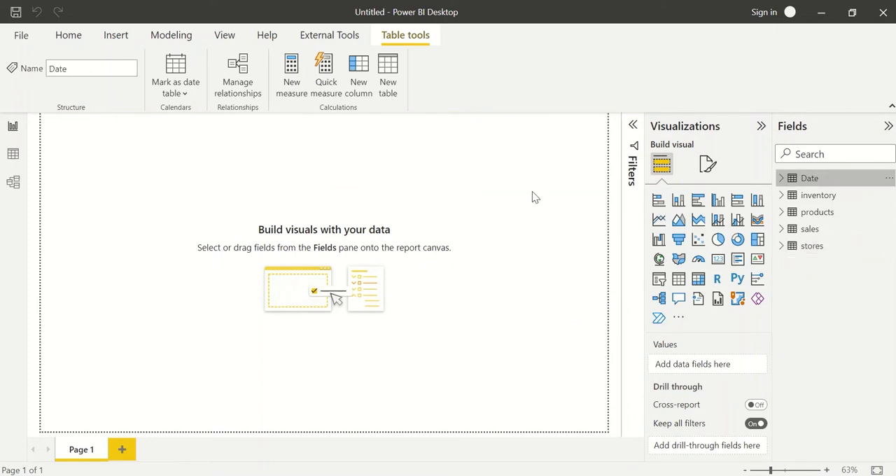
pyautogui.click(13, 183)
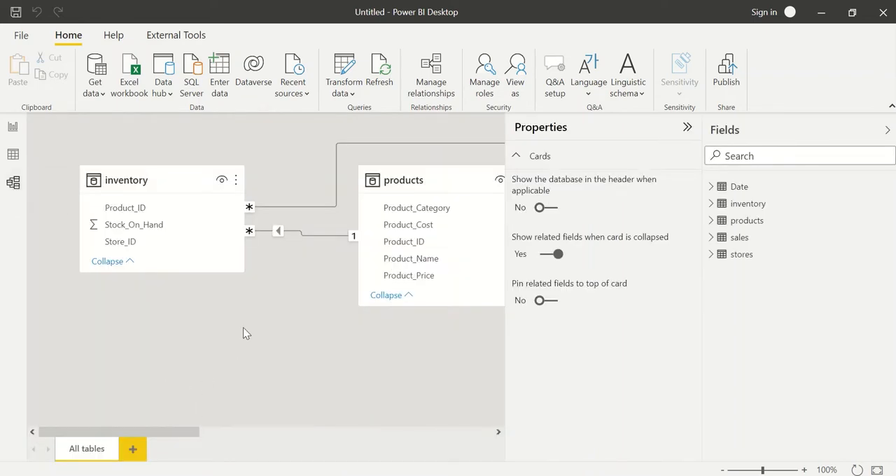
pyautogui.scroll(-2, 243, 333)
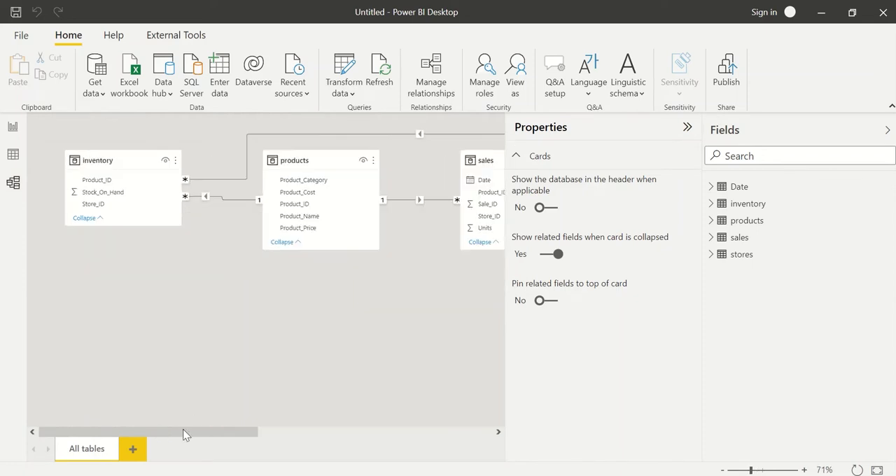
pyautogui.scroll(-2, 148, 310)
pyautogui.scroll(-2, 147, 309)
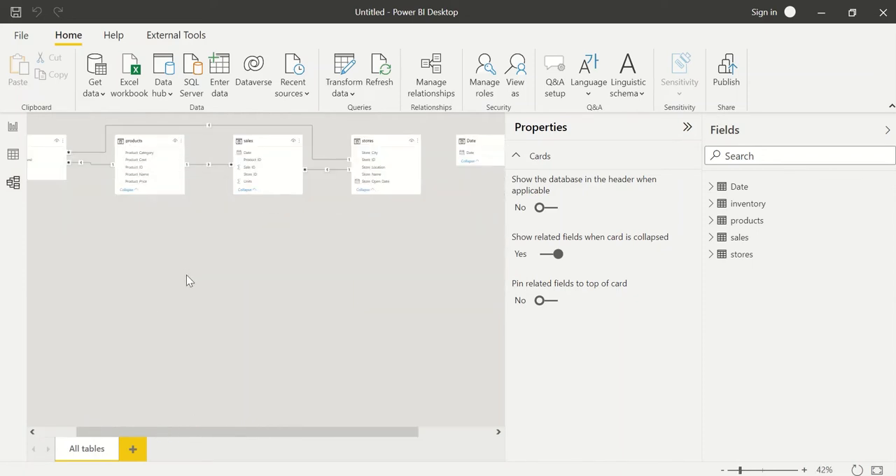
pyautogui.moveTo(245, 436); pyautogui.dragTo(134, 435)
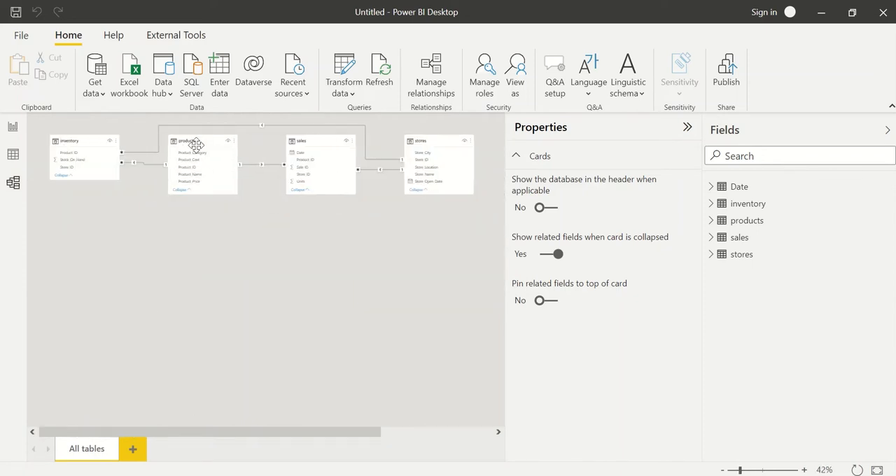
pyautogui.moveTo(198, 142); pyautogui.dragTo(78, 232)
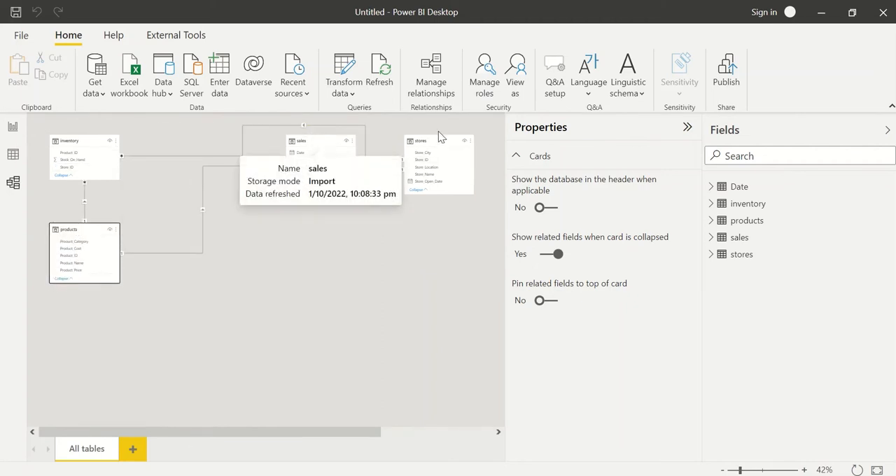
pyautogui.moveTo(413, 147); pyautogui.dragTo(78, 322)
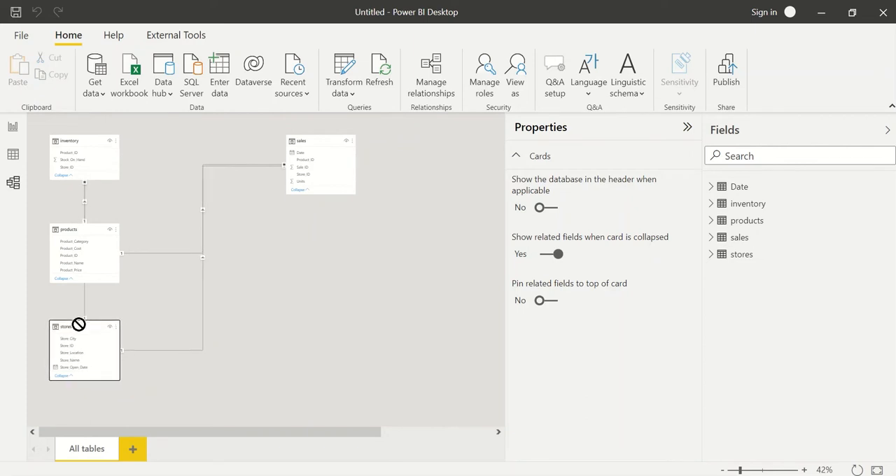
# Arrange the model diagram with inventory across from stores, sales above inventory, and the Date table above products.
pyautogui.moveTo(81, 141); pyautogui.dragTo(304, 338)
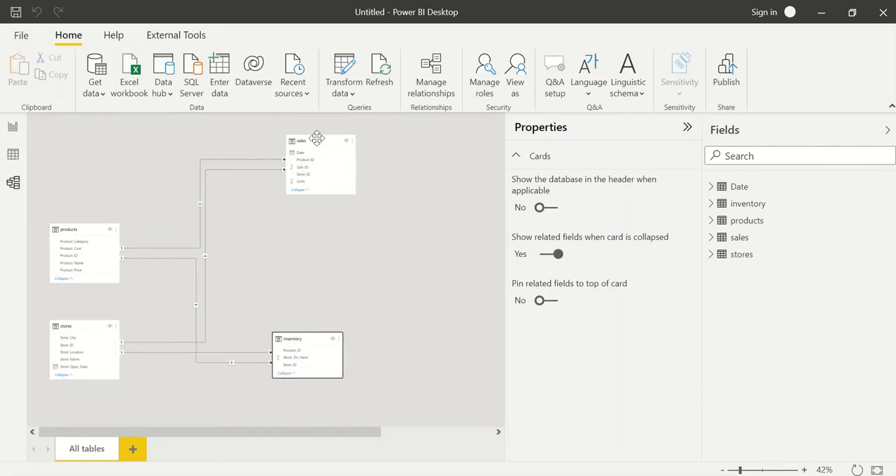
pyautogui.moveTo(314, 140); pyautogui.dragTo(319, 232)
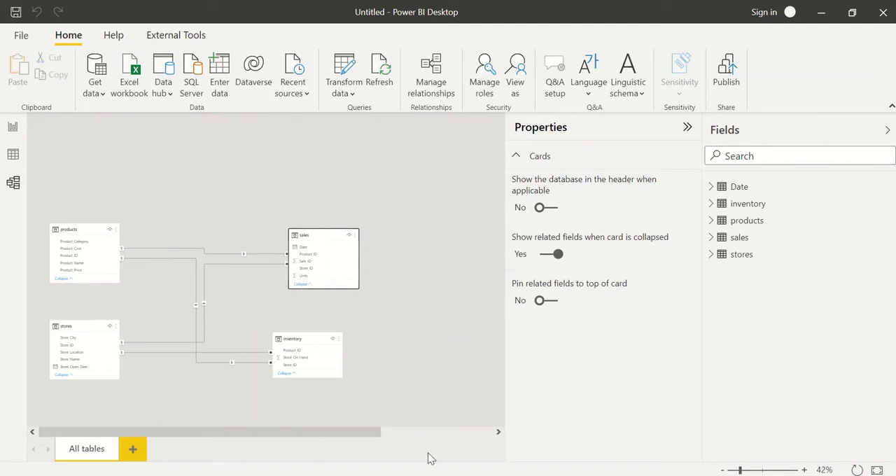
pyautogui.moveTo(290, 436); pyautogui.dragTo(475, 437)
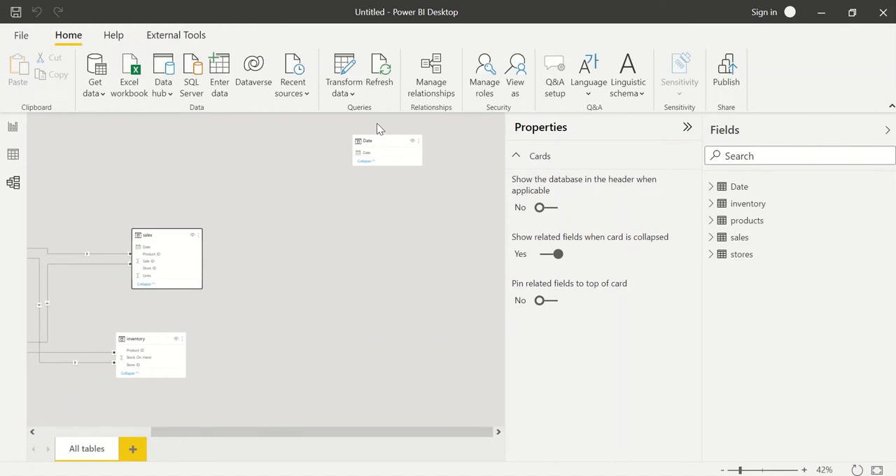
pyautogui.moveTo(385, 139); pyautogui.dragTo(116, 141)
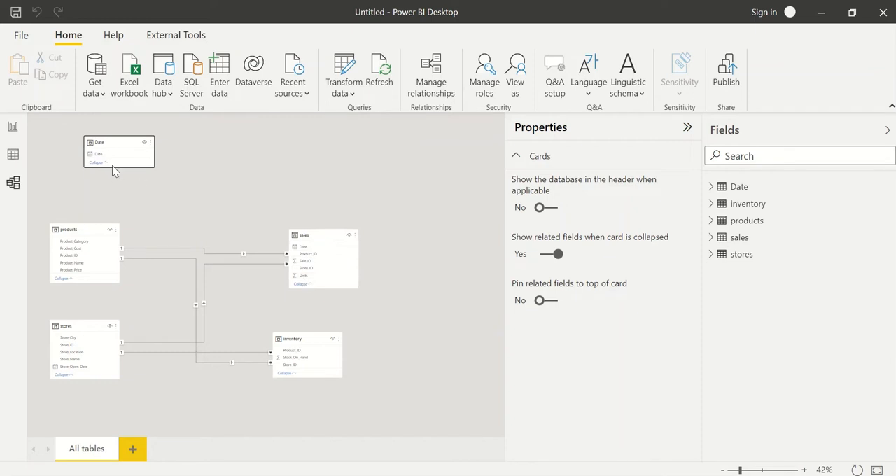
# Enlarge the sales table card and create a relationship from its Date column to Date in the Date table.
pyautogui.click(319, 287)
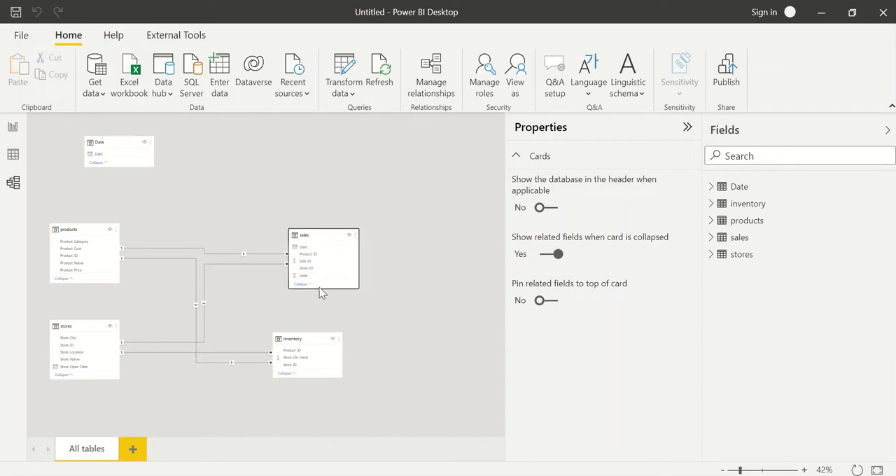
pyautogui.moveTo(322, 290)
pyautogui.mouseDown()
pyautogui.moveTo(322, 325)
pyautogui.moveTo(322, 307)
pyautogui.mouseUp()
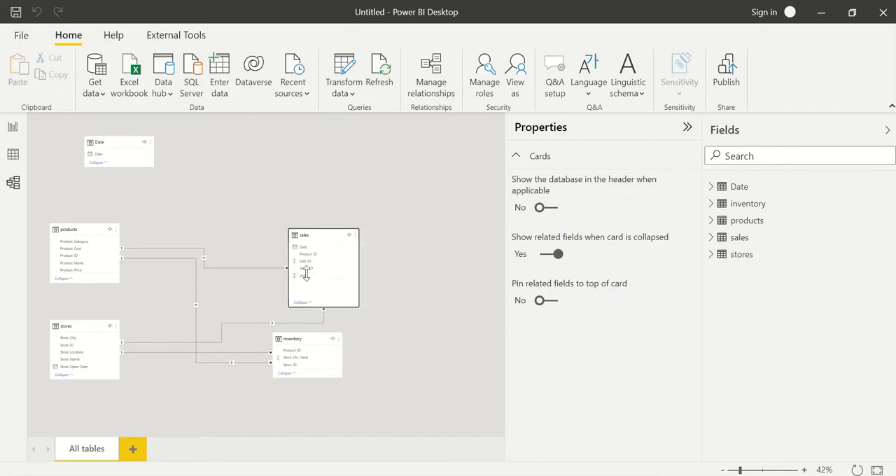
pyautogui.moveTo(294, 252); pyautogui.dragTo(108, 161)
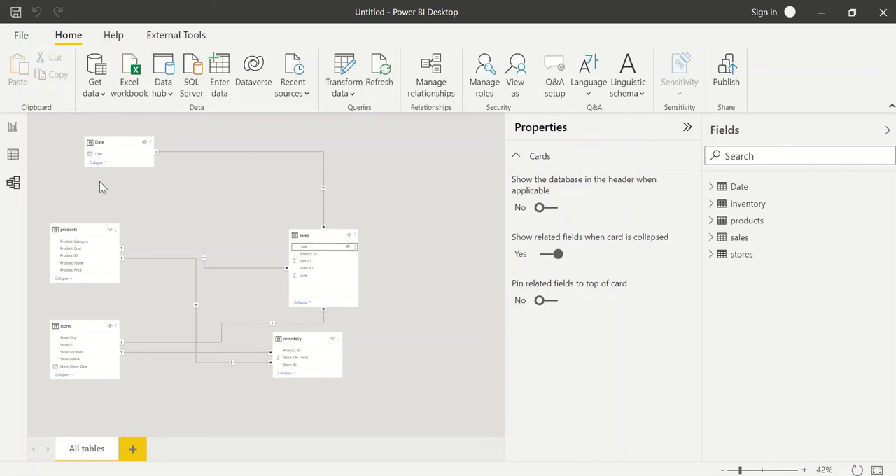
# Set the report page's canvas background color to hex AC95DA with 0% transparency.
pyautogui.click(14, 127)
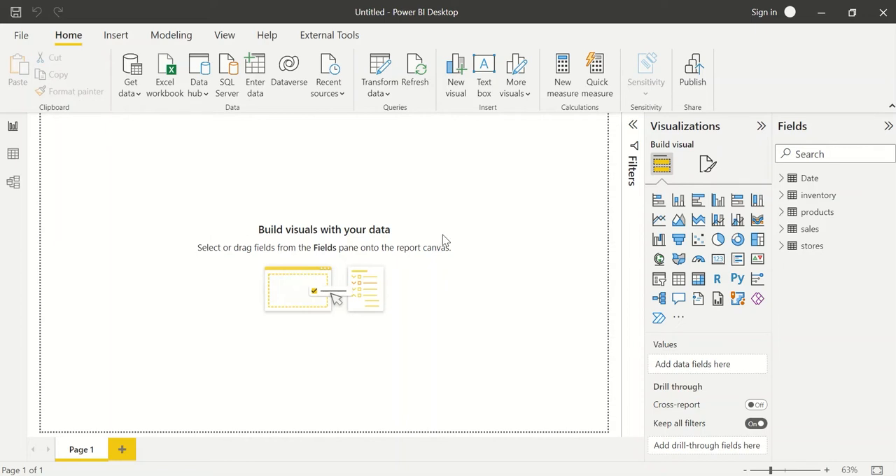
pyautogui.click(708, 165)
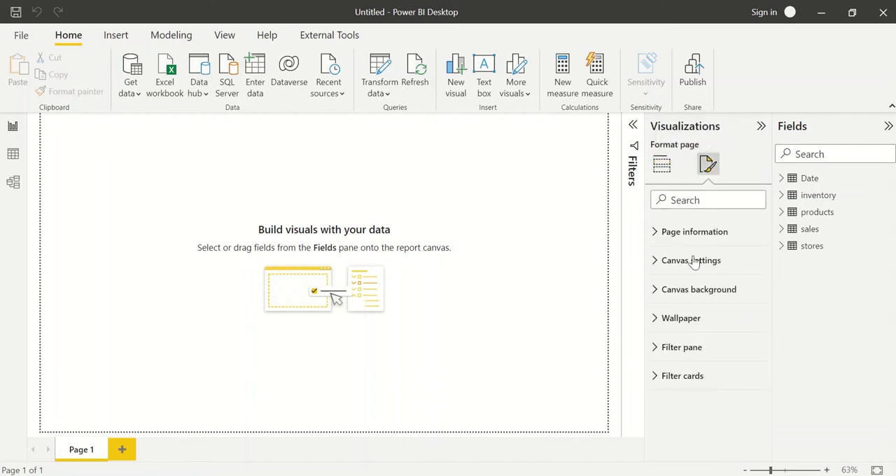
pyautogui.click(698, 290)
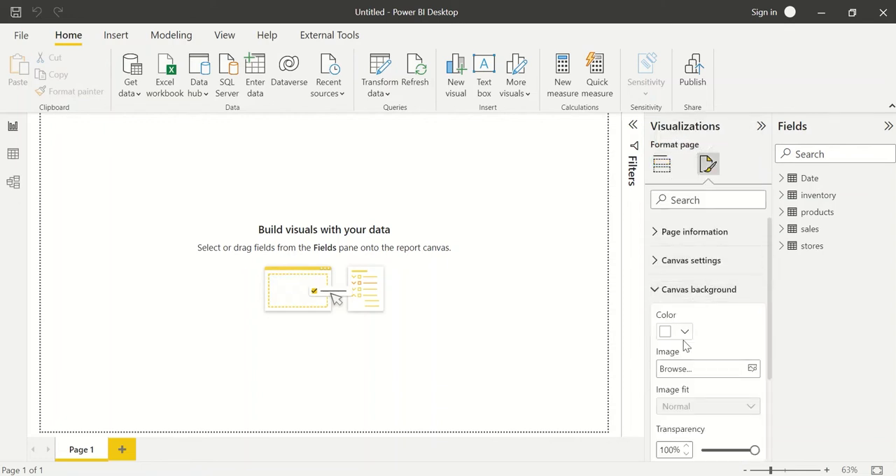
pyautogui.click(685, 333)
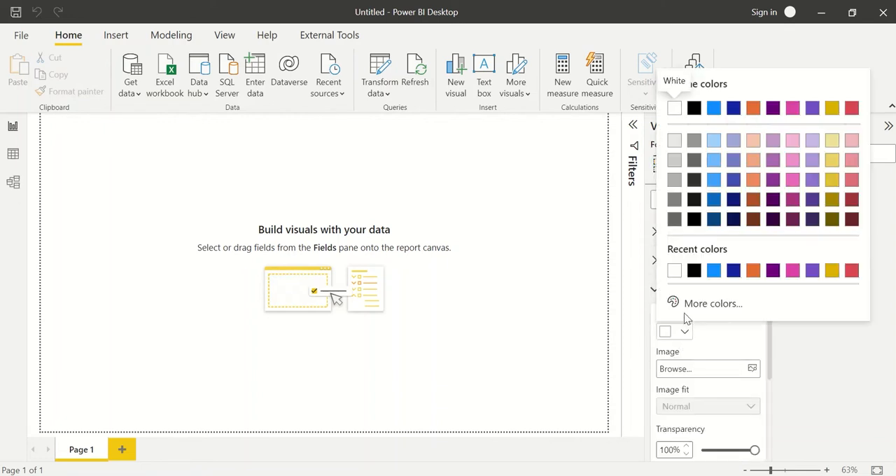
pyautogui.click(704, 303)
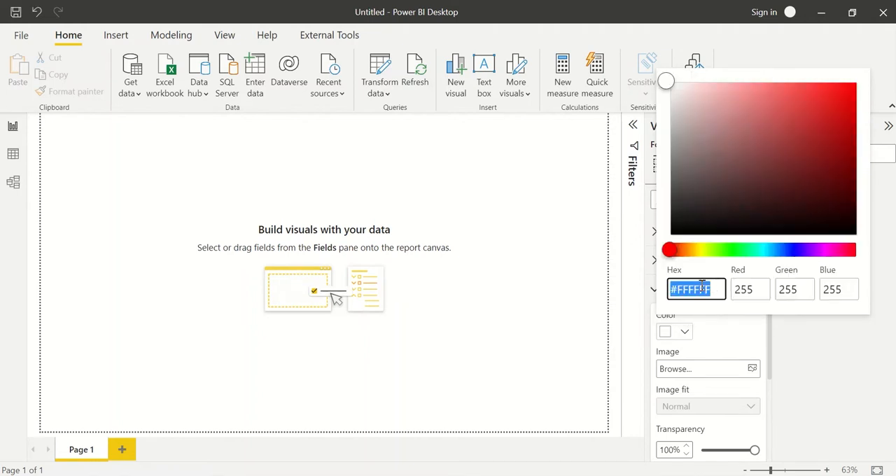
pyautogui.write('ac9')
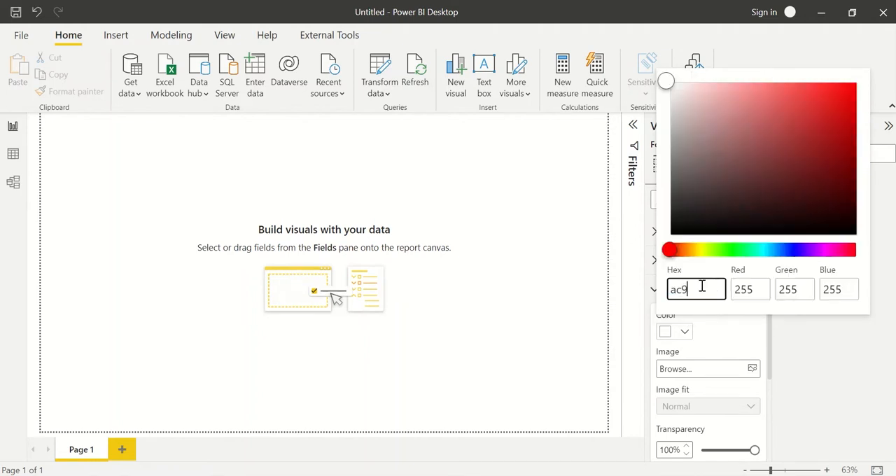
pyautogui.write('5da')
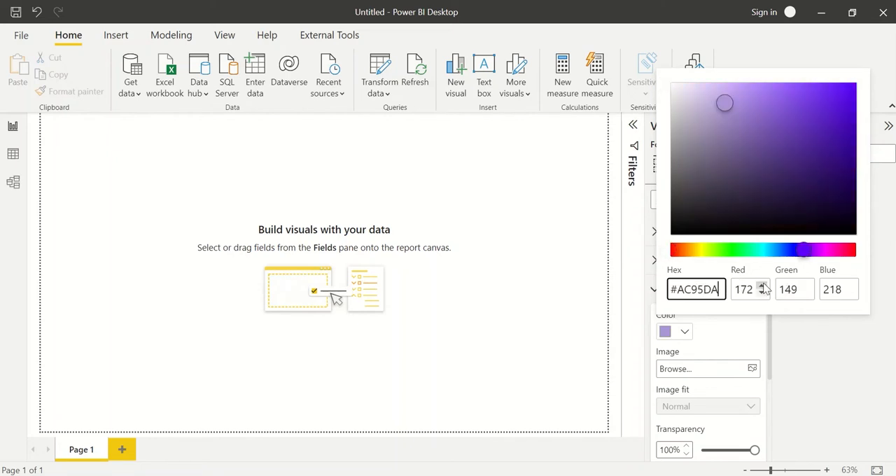
pyautogui.click(700, 338)
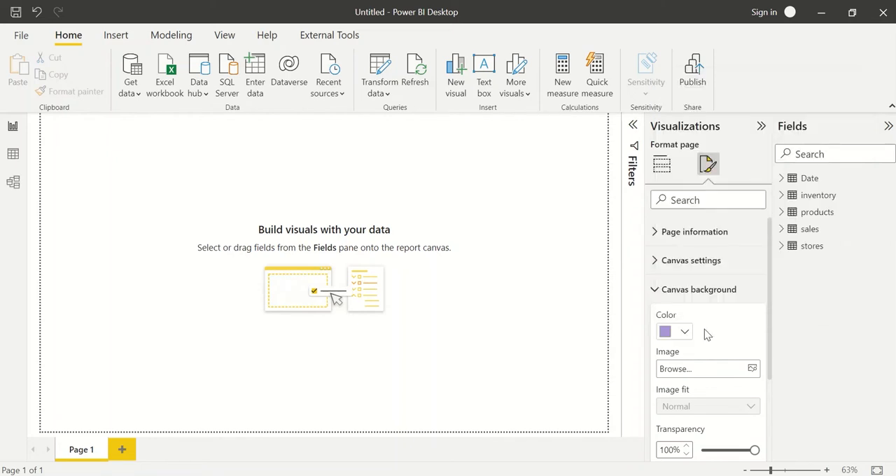
pyautogui.moveTo(754, 450); pyautogui.dragTo(701, 450)
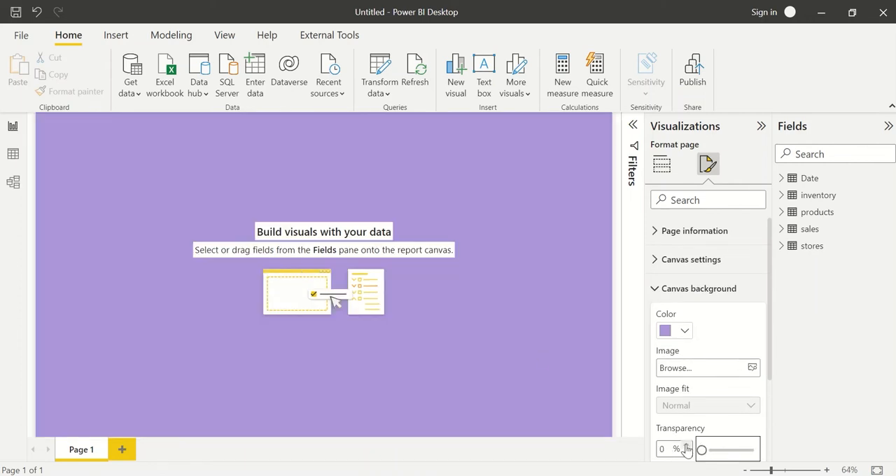
pyautogui.click(496, 322)
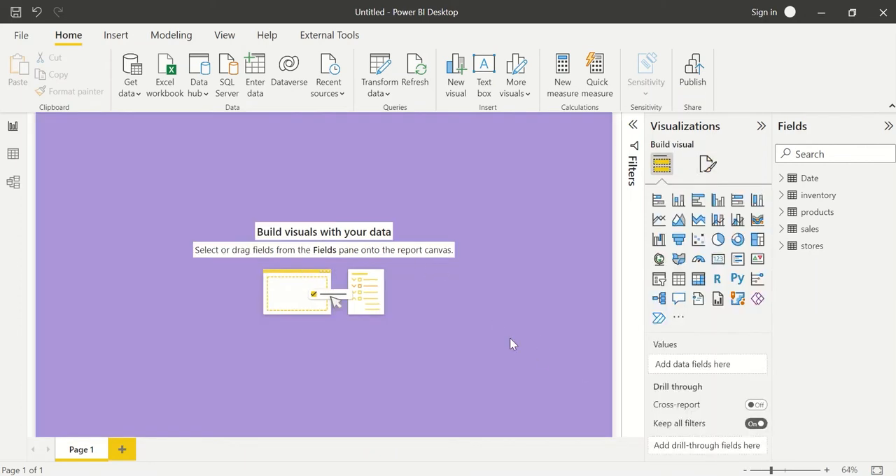
# Insert a plain rectangle shape on the report page.
pyautogui.click(116, 35)
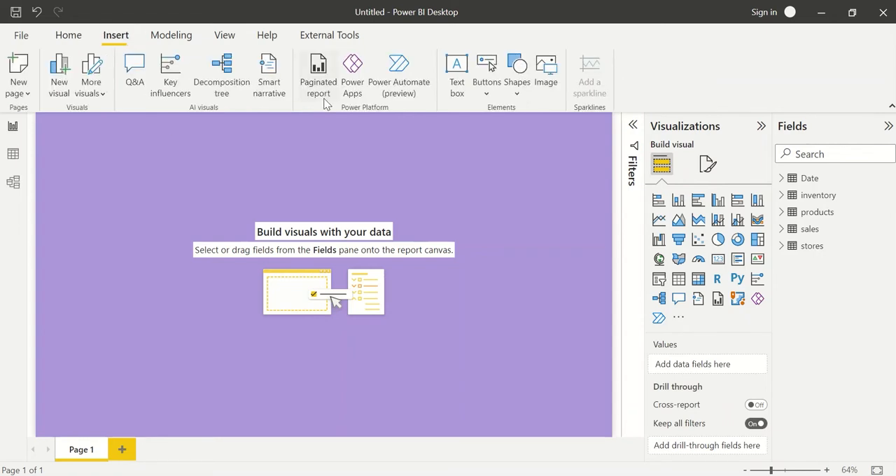
pyautogui.click(513, 85)
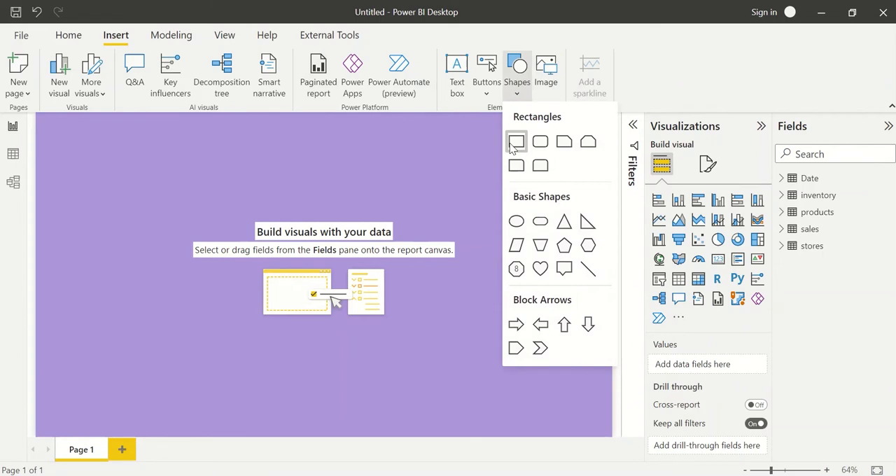
pyautogui.click(516, 143)
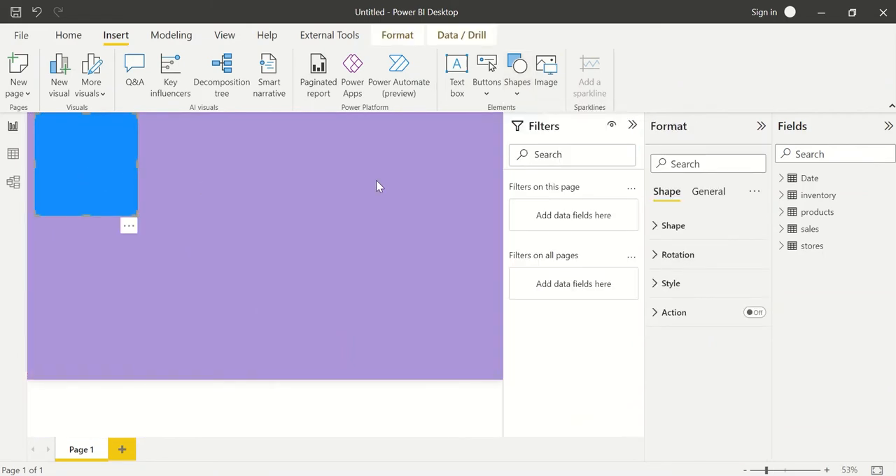
# Set the rectangle's fill color to hex 893395 with 30% transparency.
pyautogui.click(686, 237)
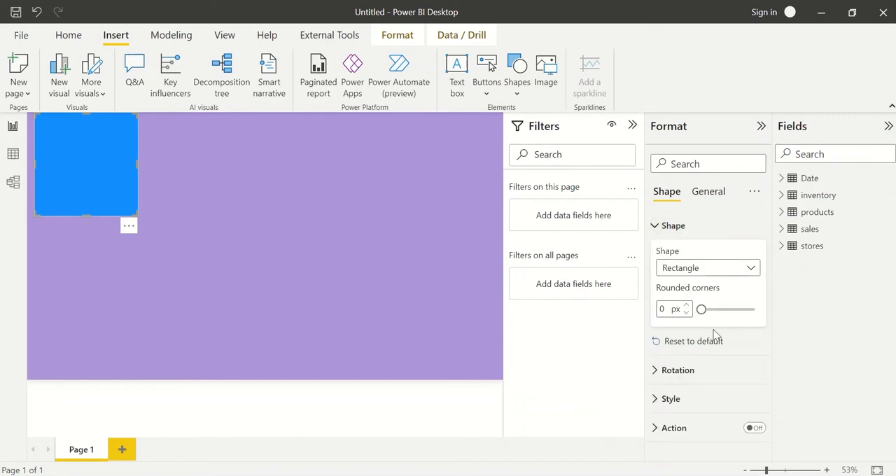
pyautogui.click(683, 231)
pyautogui.click(687, 284)
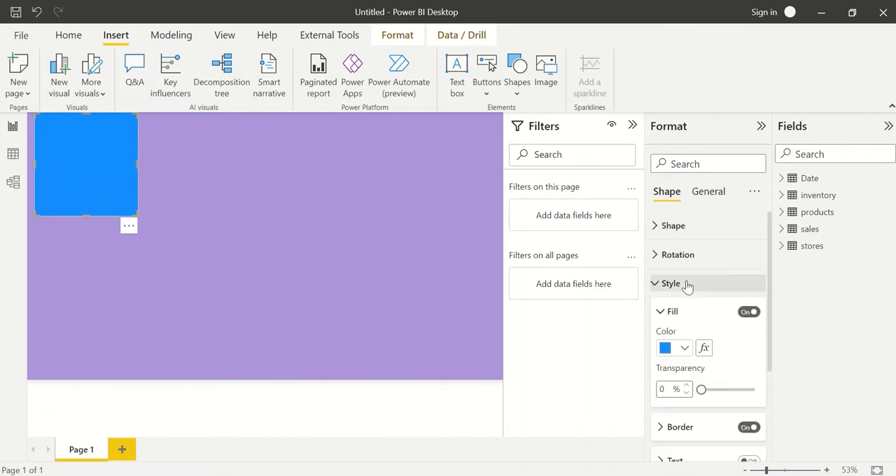
pyautogui.scroll(-1, 698, 324)
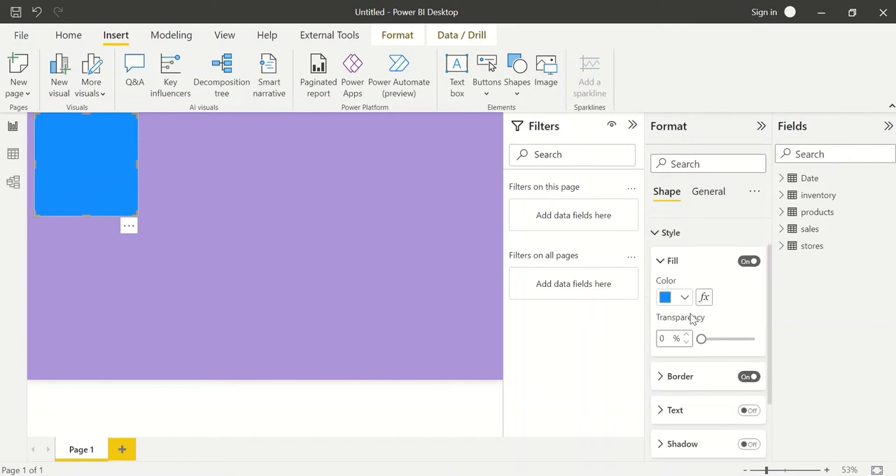
pyautogui.click(684, 298)
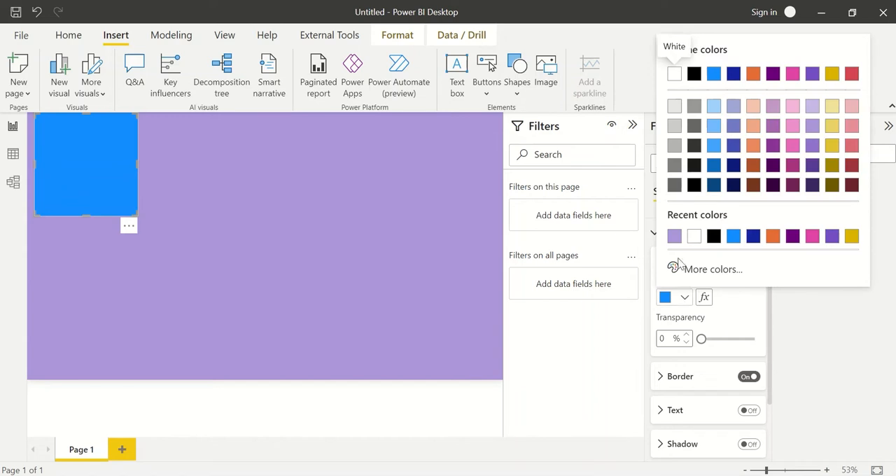
pyautogui.click(700, 269)
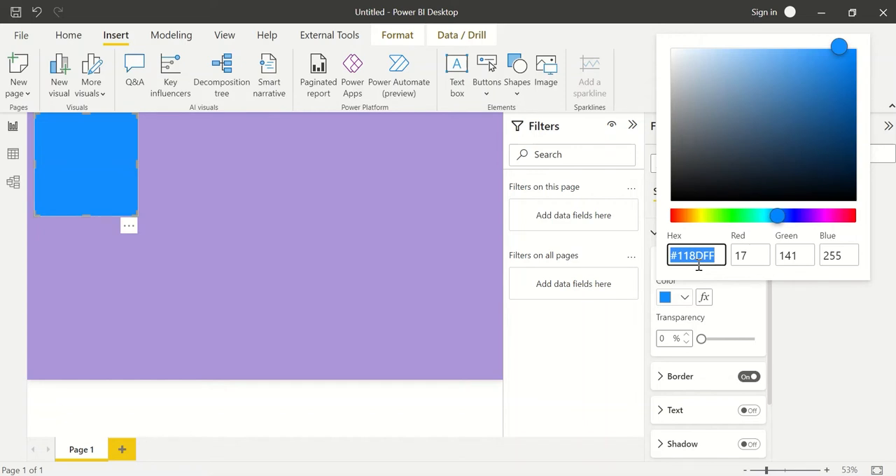
pyautogui.write('893395')
pyautogui.click(740, 302)
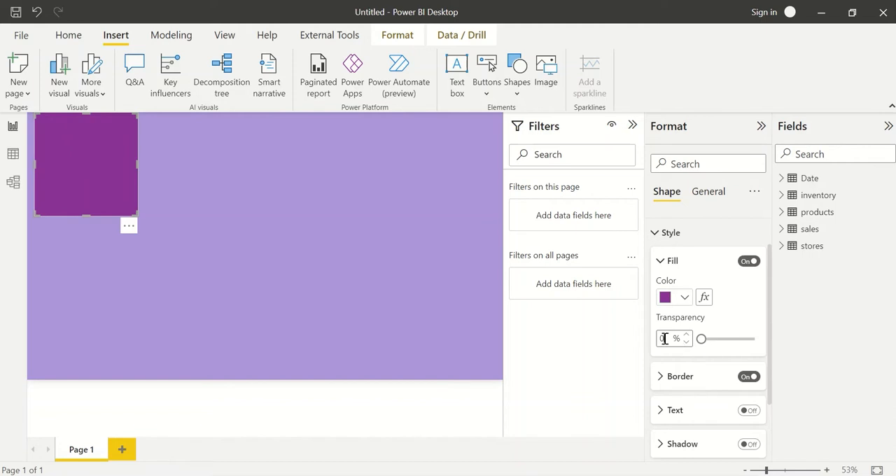
pyautogui.write('25')
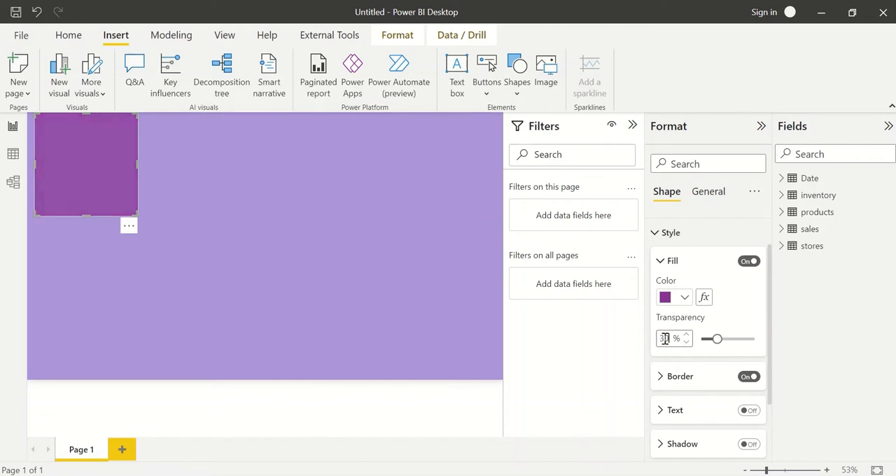
# Set the rectangle's border color to hex 893395 and its border width to 5 px.
pyautogui.click(661, 376)
pyautogui.scroll(-1, 672, 378)
pyautogui.click(684, 361)
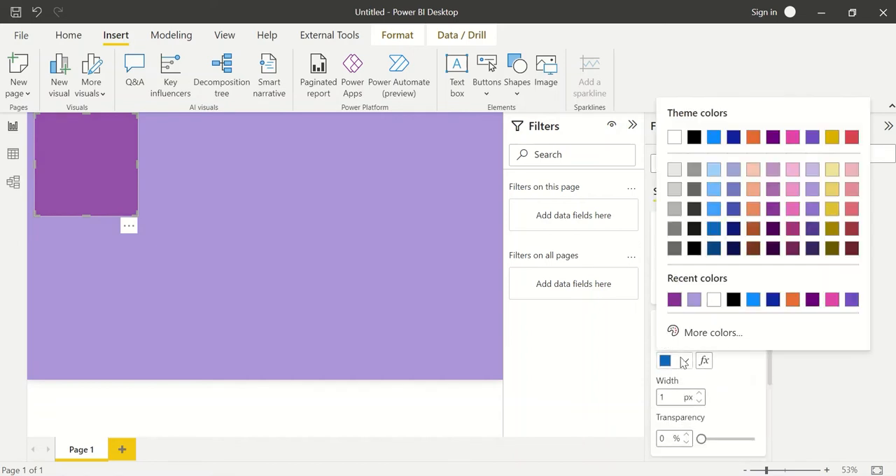
pyautogui.click(676, 301)
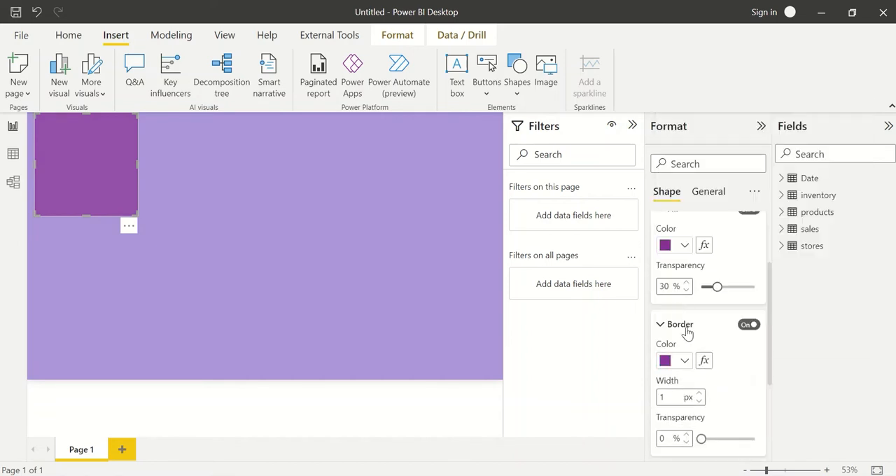
pyautogui.write('5')
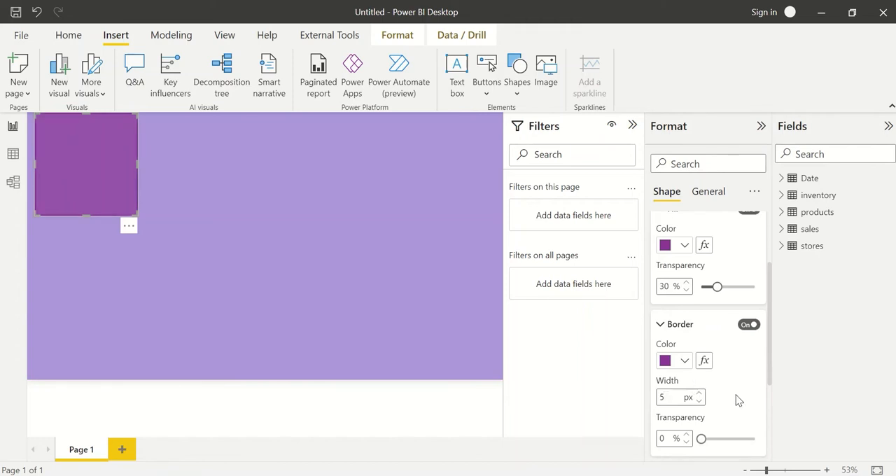
pyautogui.scroll(-1, 739, 400)
pyautogui.click(670, 369)
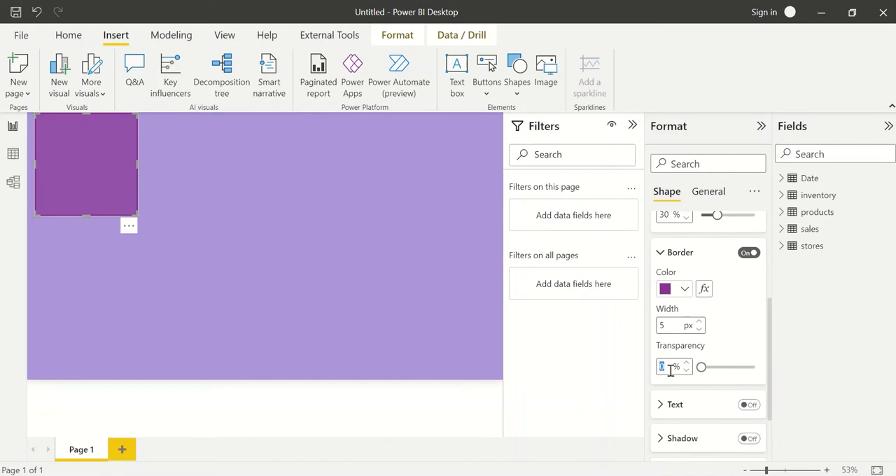
# Turn on the rectangle's shadow and set the shadow color to hex 893395.
pyautogui.scroll(-1, 735, 340)
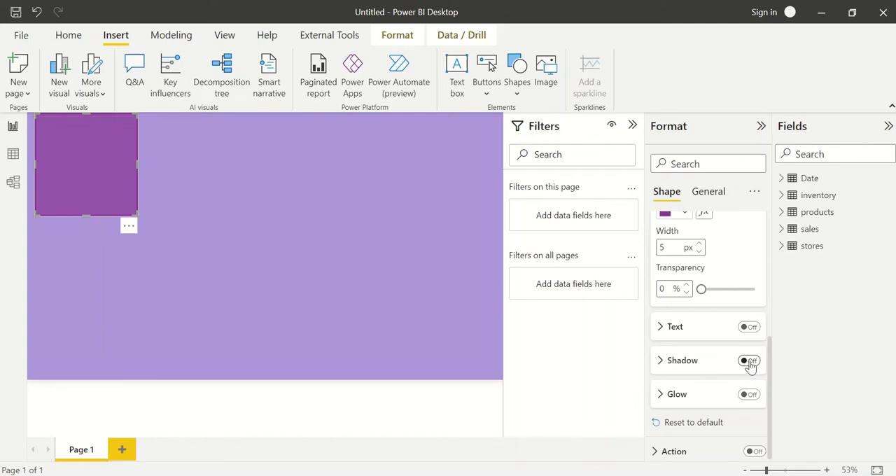
pyautogui.click(662, 370)
pyautogui.click(748, 361)
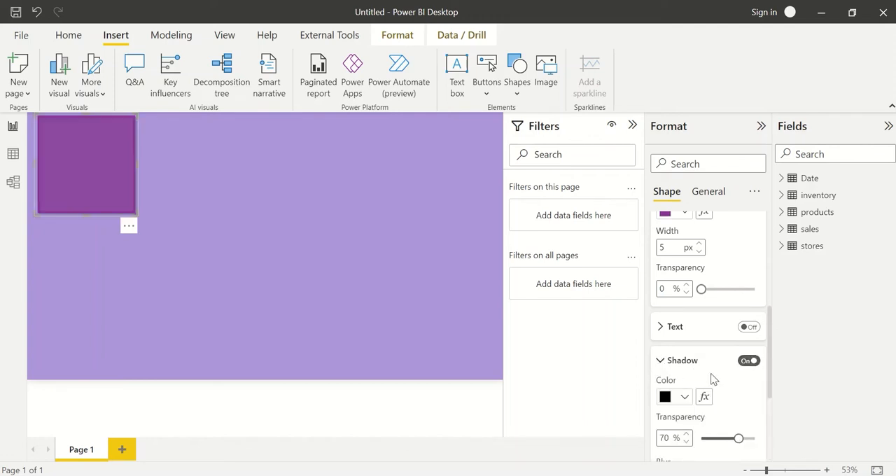
pyautogui.scroll(-1, 712, 376)
pyautogui.scroll(-1, 713, 378)
pyautogui.click(676, 297)
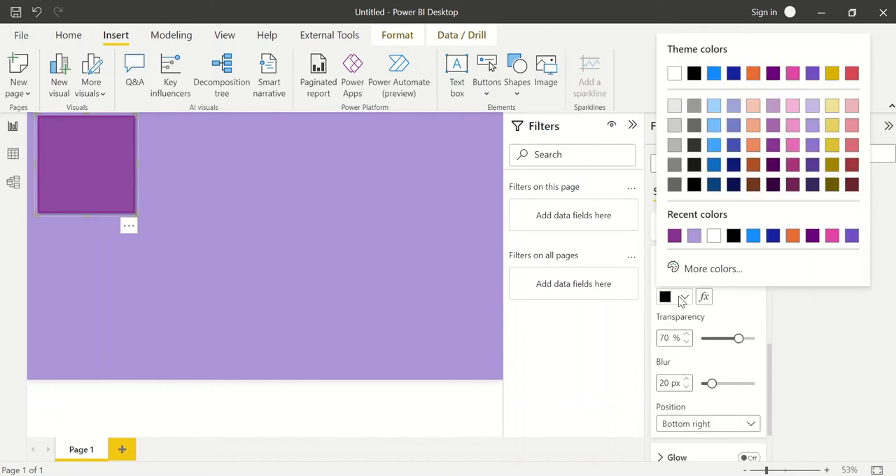
pyautogui.click(675, 238)
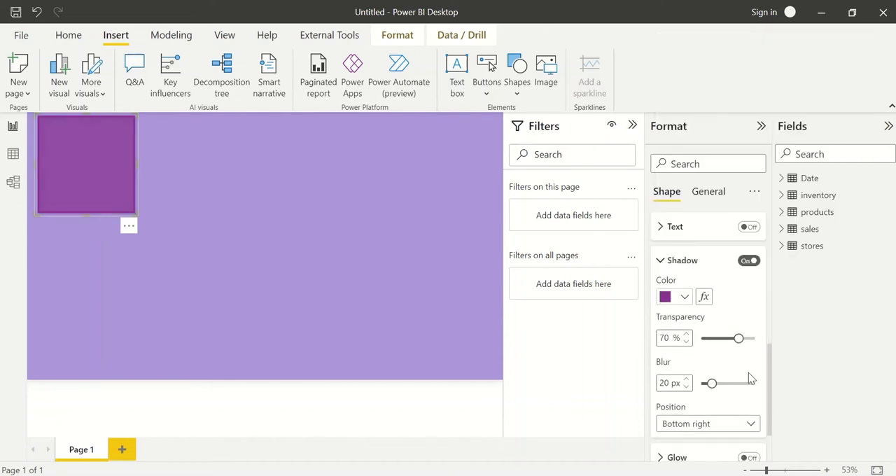
# Set the shadow's transparency to 25% and its blur to 14 px.
pyautogui.doubleClick(664, 338)
pyautogui.write('25')
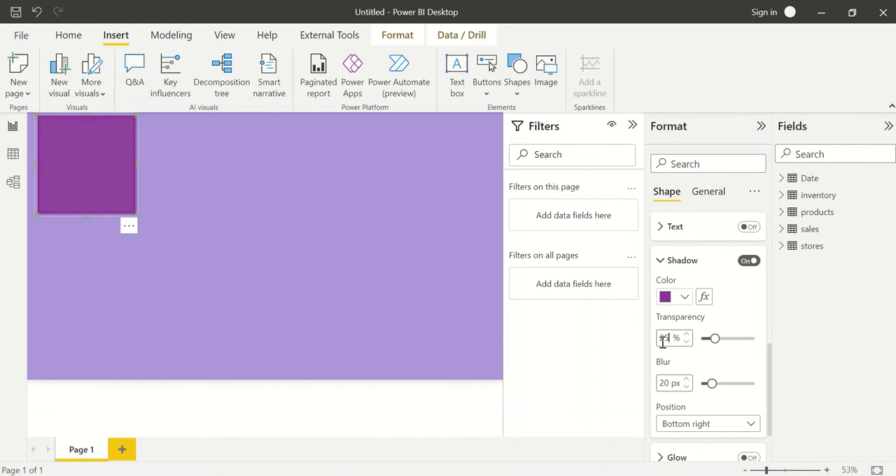
pyautogui.doubleClick(667, 382)
pyautogui.write('10')
pyautogui.press('Down')
pyautogui.press('Down')
pyautogui.press('Down')
pyautogui.press('Down')
pyautogui.press('Down')
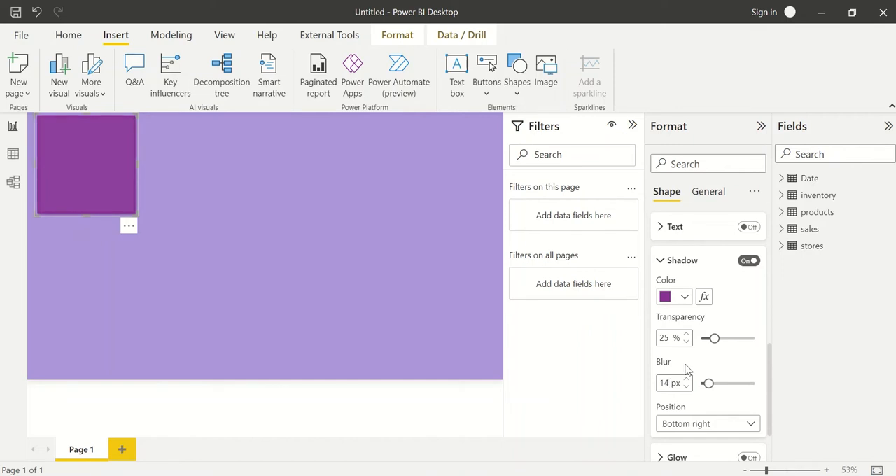
# Turn on the rectangle's glow effect and set the glow color to hex 893395.
pyautogui.scroll(-2, 686, 371)
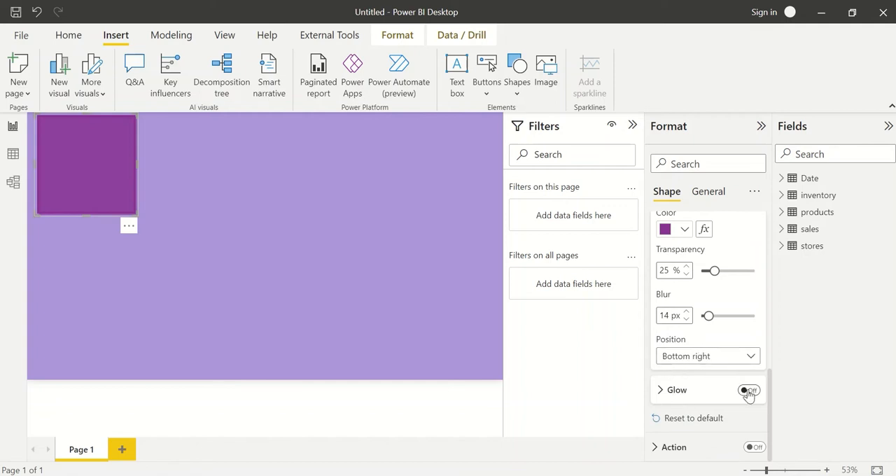
pyautogui.click(748, 392)
pyautogui.click(690, 396)
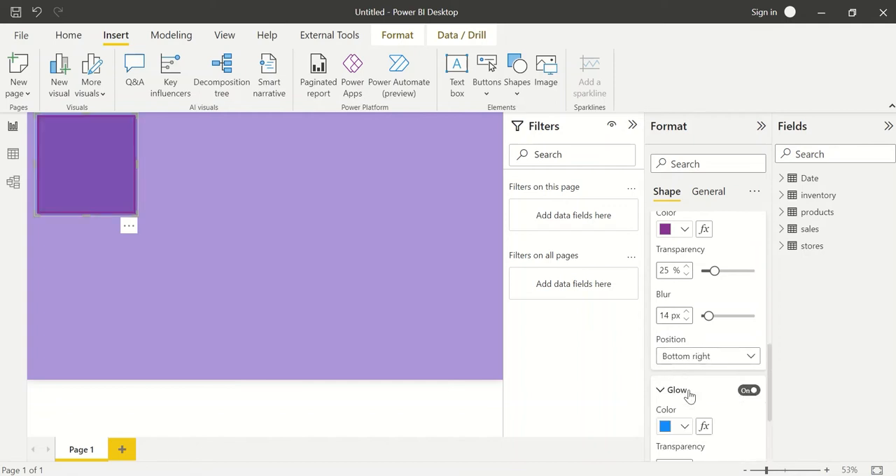
pyautogui.scroll(-2, 690, 395)
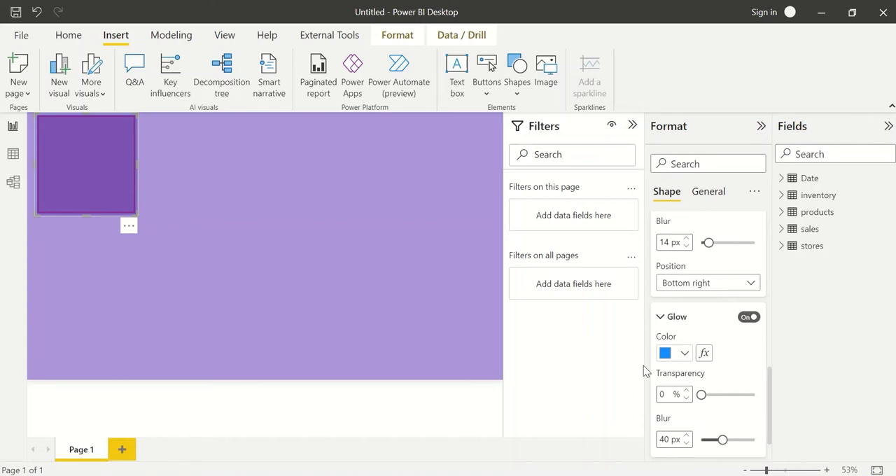
pyautogui.click(685, 353)
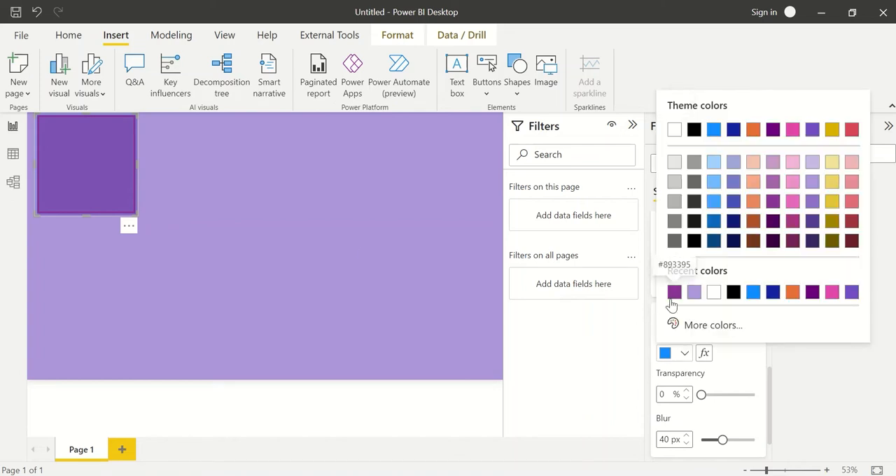
pyautogui.click(674, 295)
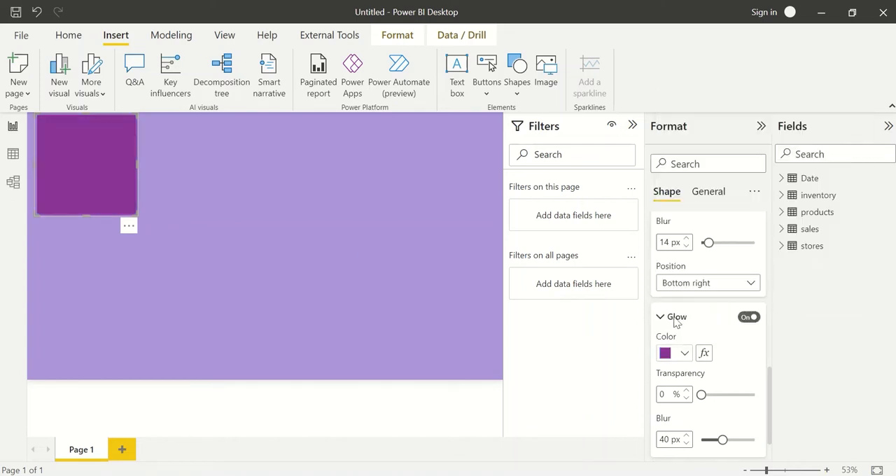
# Set the glow's transparency to 1% and its blur to 20 px.
pyautogui.click(686, 392)
pyautogui.click(686, 392)
pyautogui.click(687, 400)
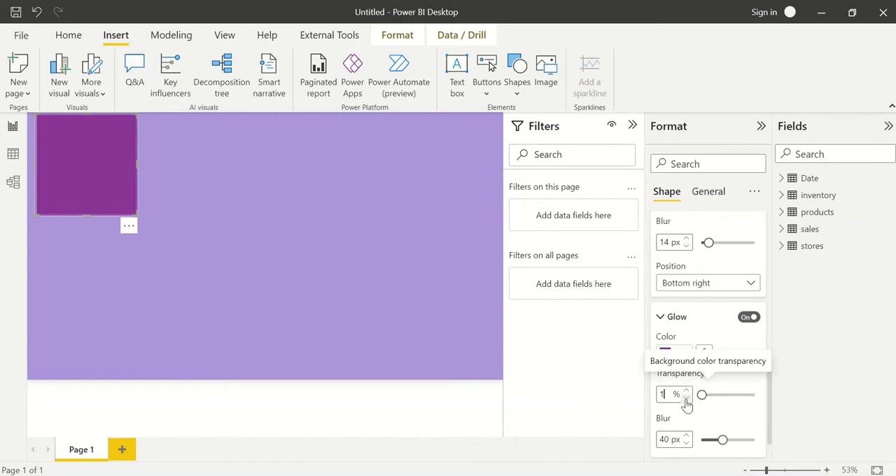
pyautogui.click(664, 440)
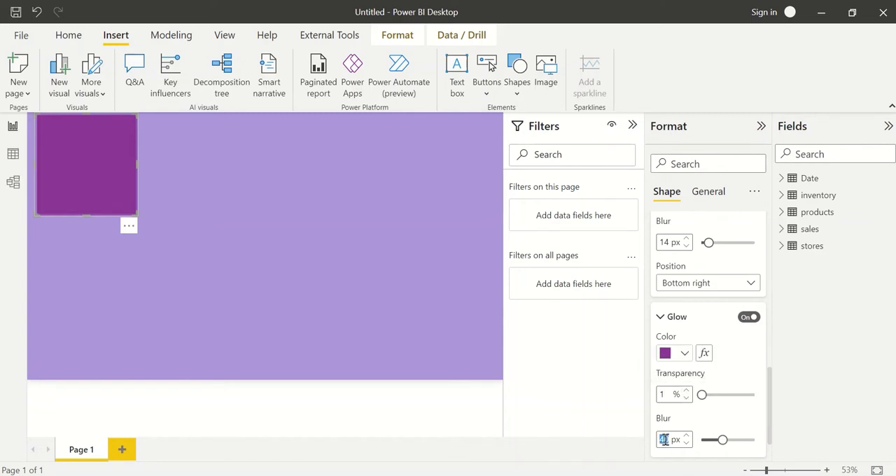
pyautogui.write('20')
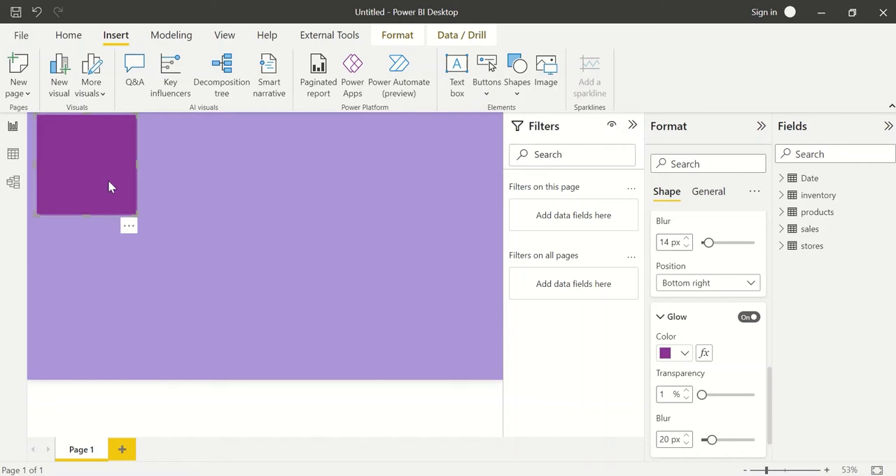
# Reposition the rectangle against the page's left edge at horizontal 0 and vertical about 25.
pyautogui.moveTo(109, 182); pyautogui.dragTo(138, 238)
pyautogui.click(174, 240)
pyautogui.click(188, 236)
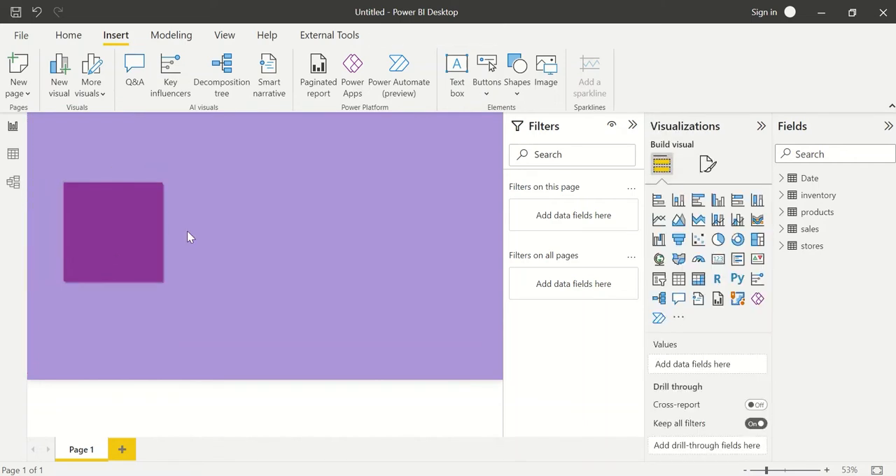
pyautogui.moveTo(134, 227); pyautogui.dragTo(101, 168)
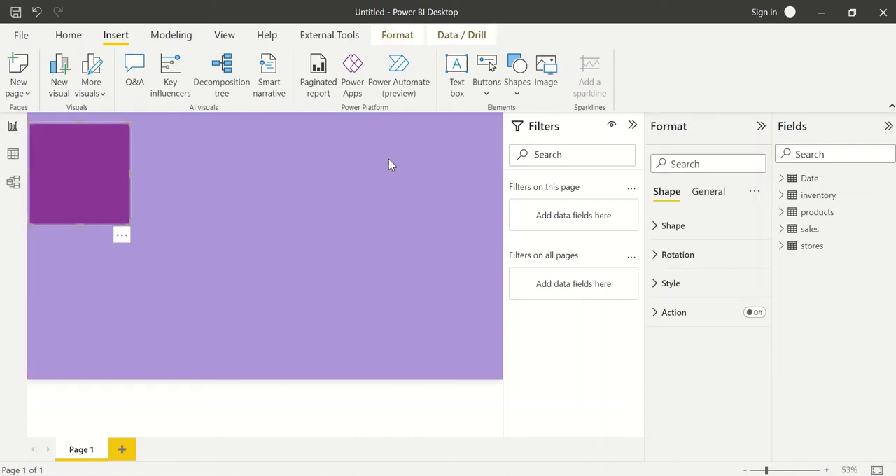
# Set the rectangle's width to 220 and try a height of 700.
pyautogui.click(705, 195)
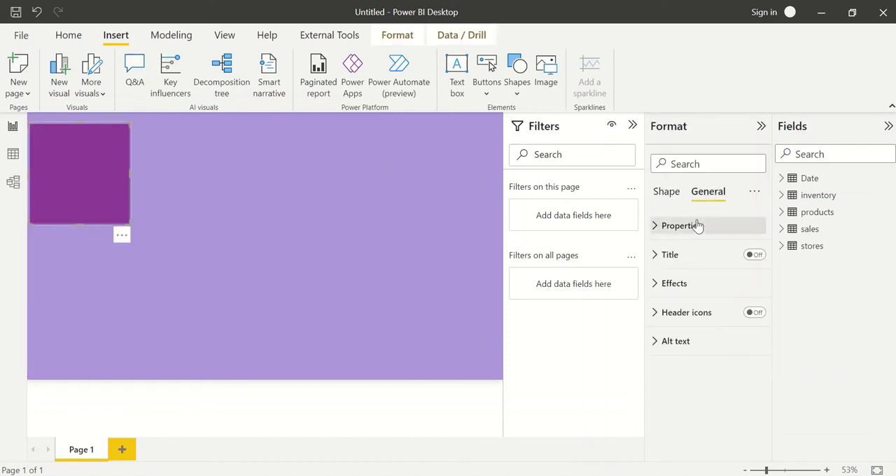
pyautogui.click(697, 226)
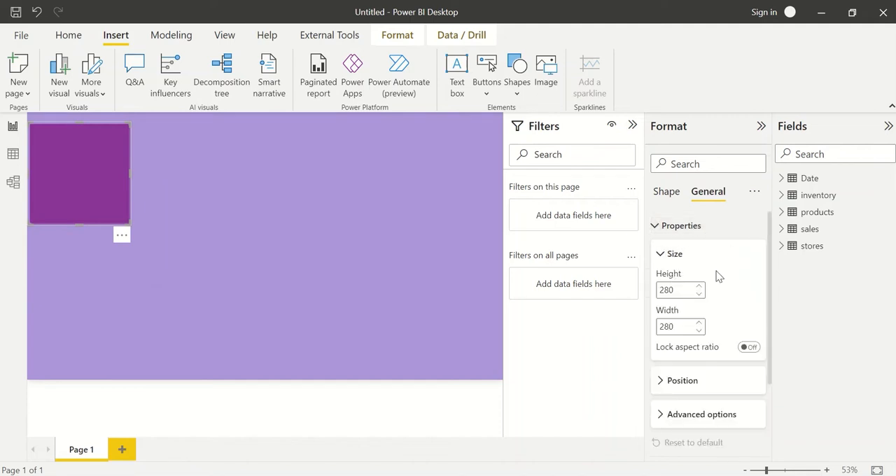
pyautogui.click(690, 384)
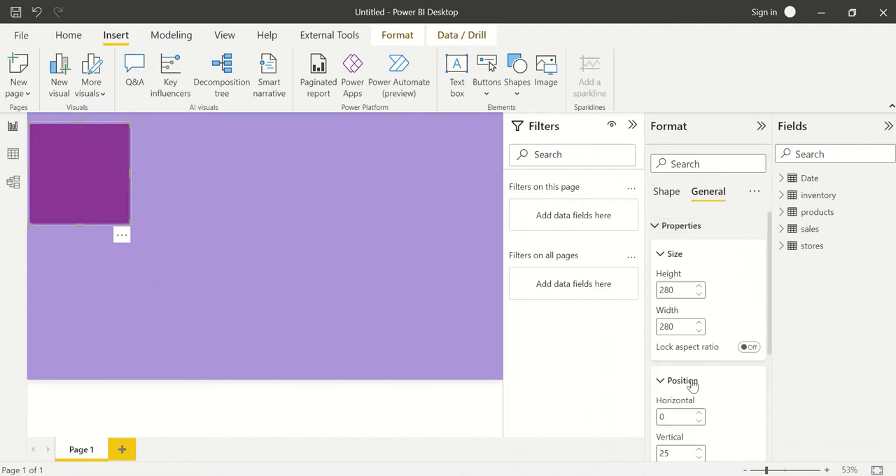
pyautogui.doubleClick(677, 293)
pyautogui.write('700')
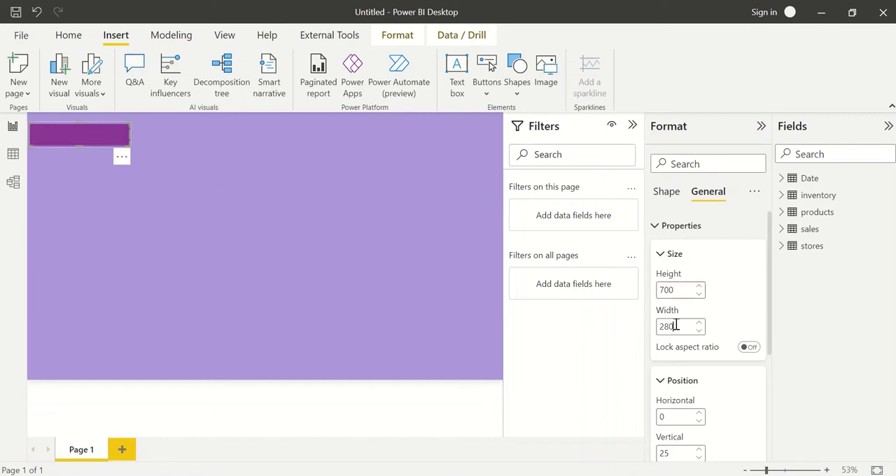
pyautogui.doubleClick(676, 326)
pyautogui.write('220')
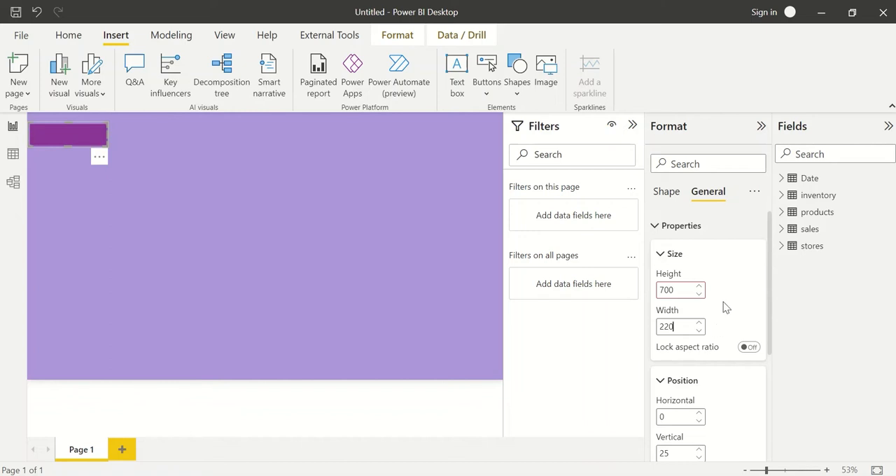
# Try heights of 200, 300, 400, 500 and 695 for the rectangle.
pyautogui.scroll(-2, 726, 309)
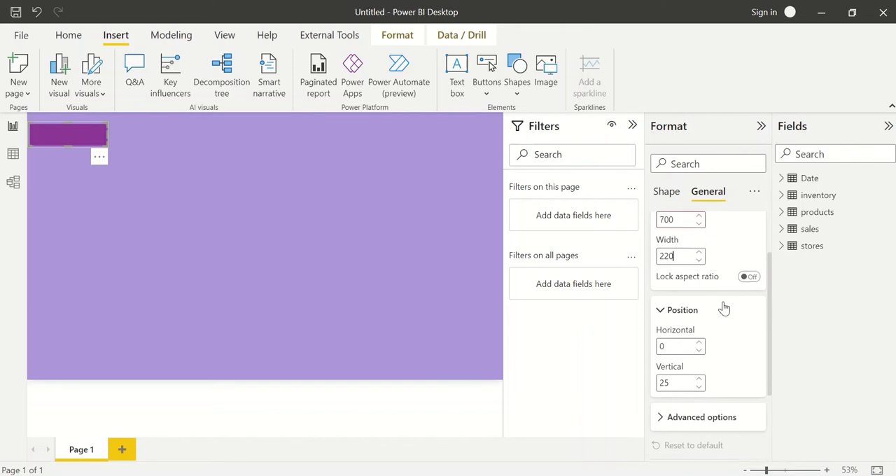
pyautogui.scroll(2, 724, 308)
pyautogui.doubleClick(676, 274)
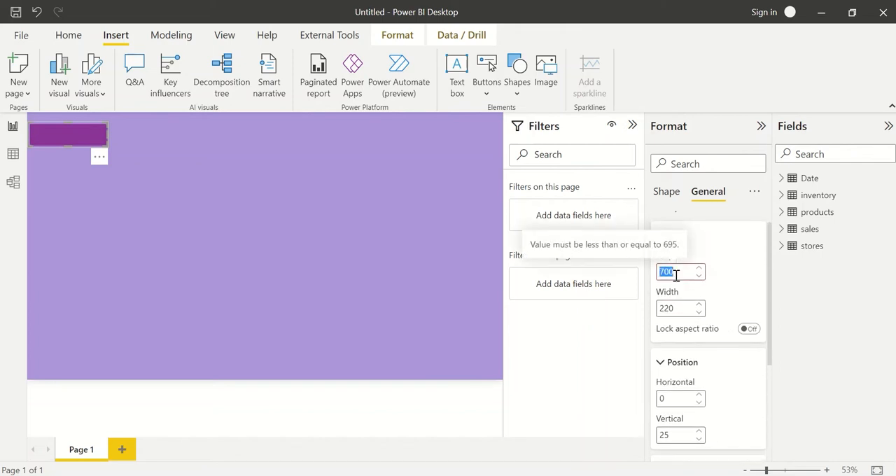
pyautogui.write('200')
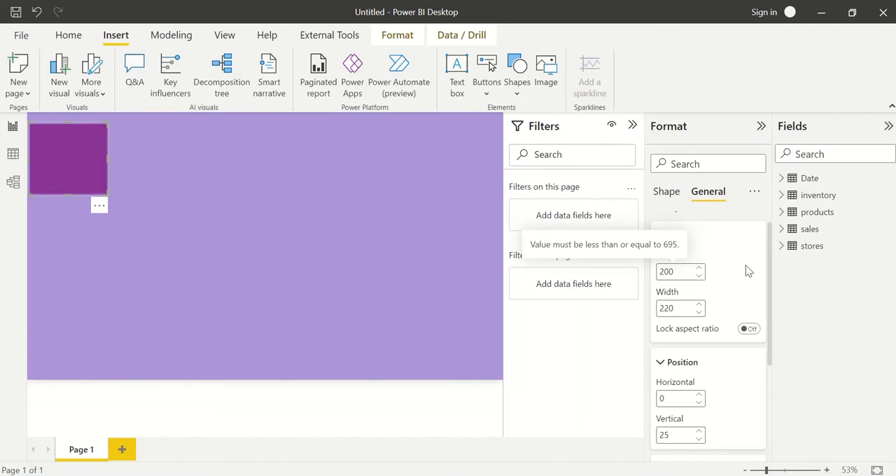
pyautogui.click(699, 269)
pyautogui.doubleClick(670, 271)
pyautogui.write('3')
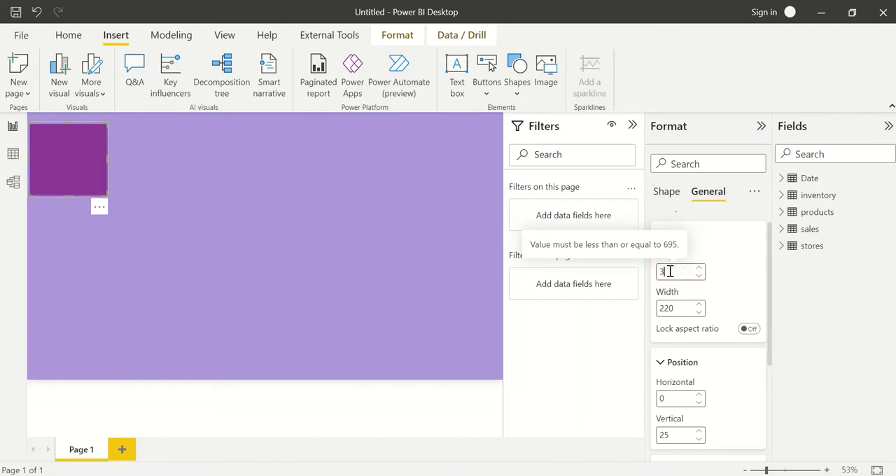
pyautogui.write('00')
pyautogui.doubleClick(670, 271)
pyautogui.write('400')
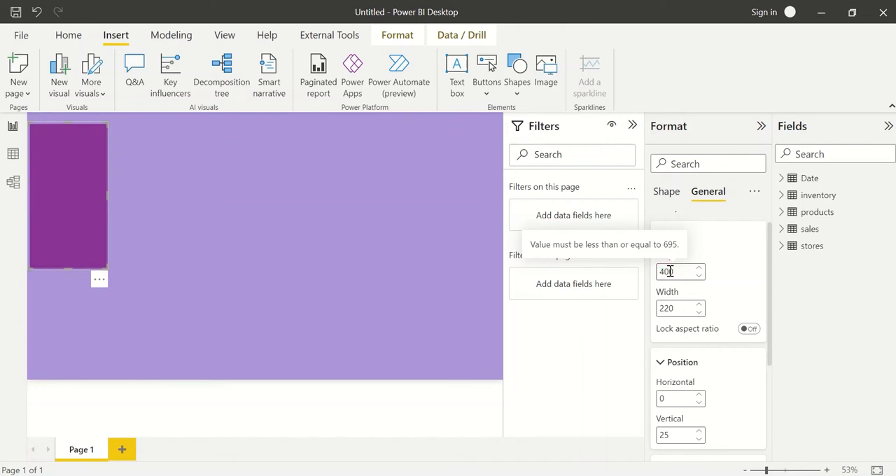
pyautogui.doubleClick(670, 271)
pyautogui.write('500')
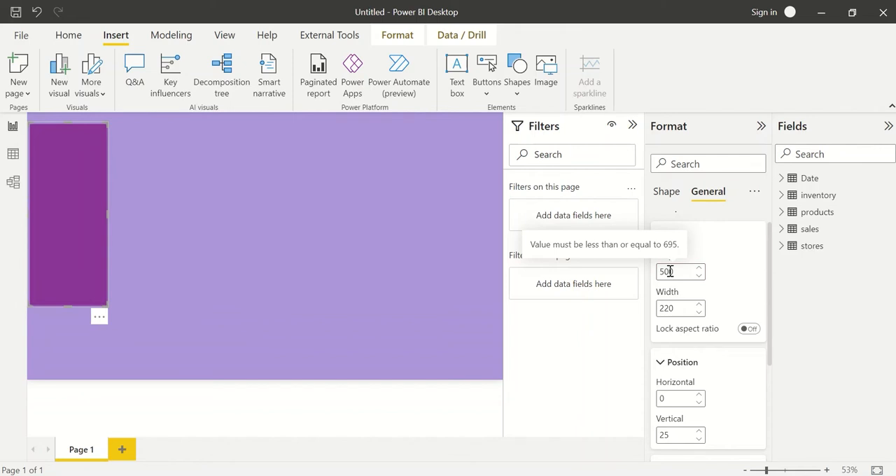
pyautogui.doubleClick(671, 271)
pyautogui.write('695')
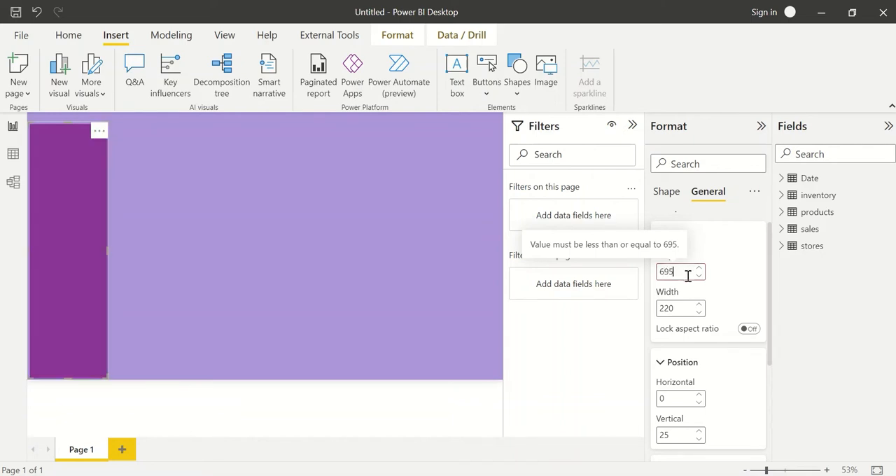
# Set the rectangle's height to 697 and move it up to a vertical position of about 11.
pyautogui.press('BackSpace')
pyautogui.write('6')
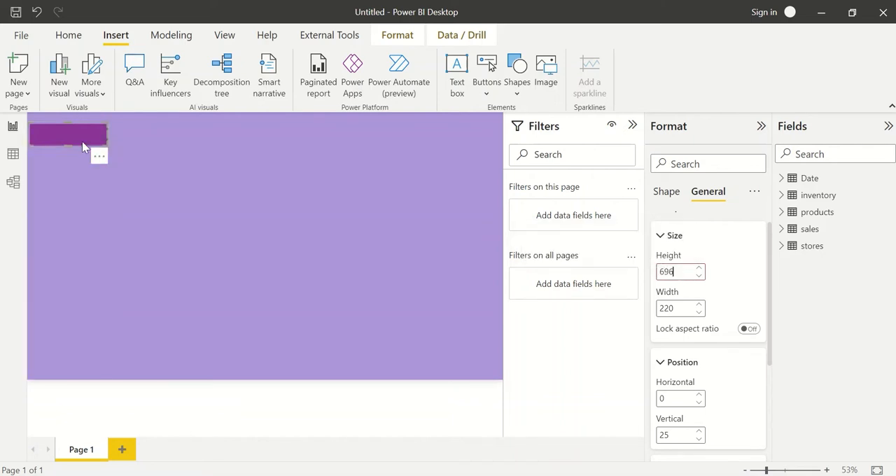
pyautogui.moveTo(79, 141); pyautogui.dragTo(84, 161)
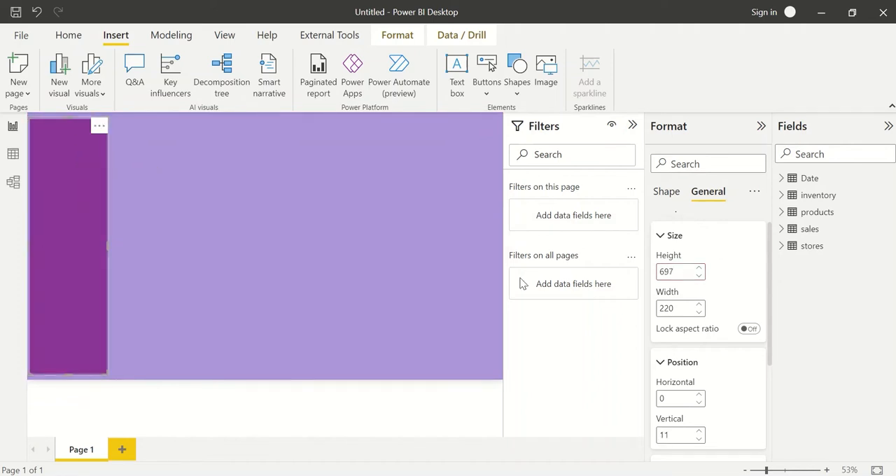
# Set the side panel's height to 695.
pyautogui.doubleClick(675, 268)
pyautogui.write('698')
pyautogui.press('BackSpace')
pyautogui.write('6')
pyautogui.doubleClick(684, 310)
pyautogui.doubleClick(682, 273)
pyautogui.write('695')
# Set the side panel's horizontal position to 8.
pyautogui.scroll(-1, 725, 370)
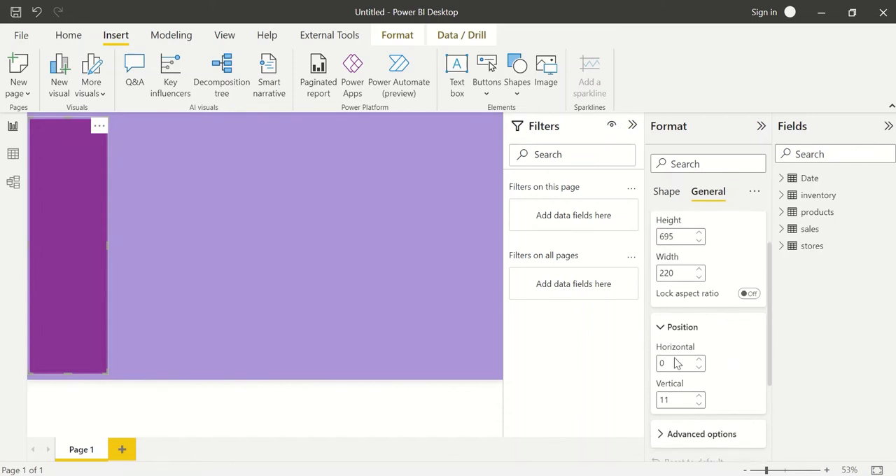
pyautogui.click(680, 362)
pyautogui.write('8')
pyautogui.click(687, 403)
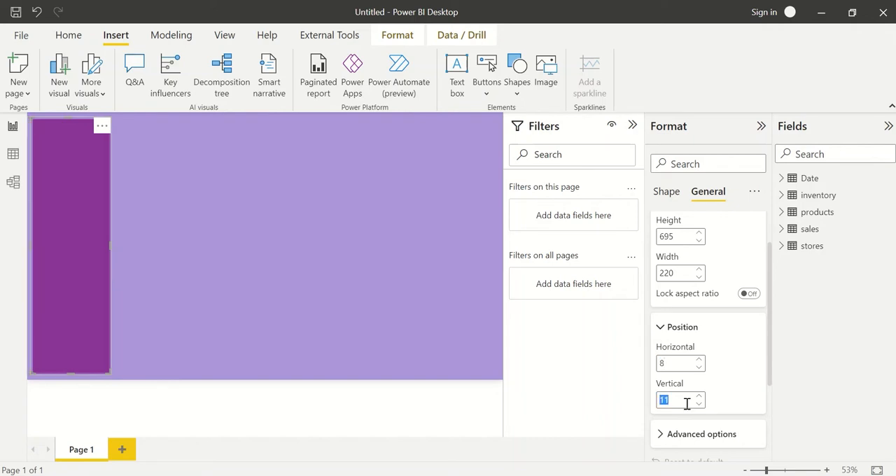
pyautogui.click(267, 337)
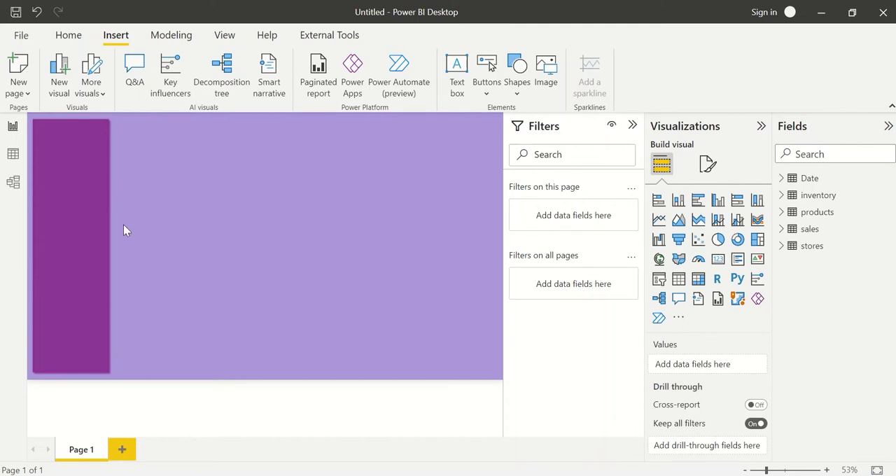
# Paste a copy of the purple side panel and place it just beside the original, aligned at the same height.
pyautogui.click(95, 222)
pyautogui.hotkey('ctrl', 'v')
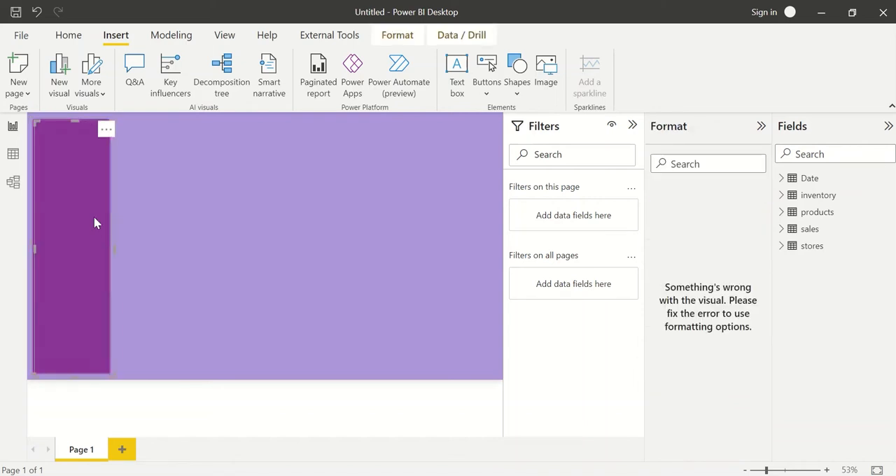
pyautogui.moveTo(94, 217); pyautogui.dragTo(170, 202)
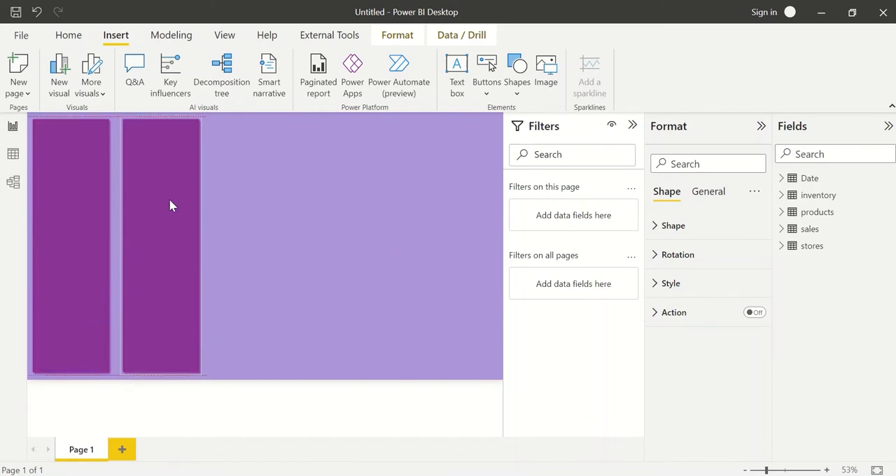
pyautogui.click(234, 223)
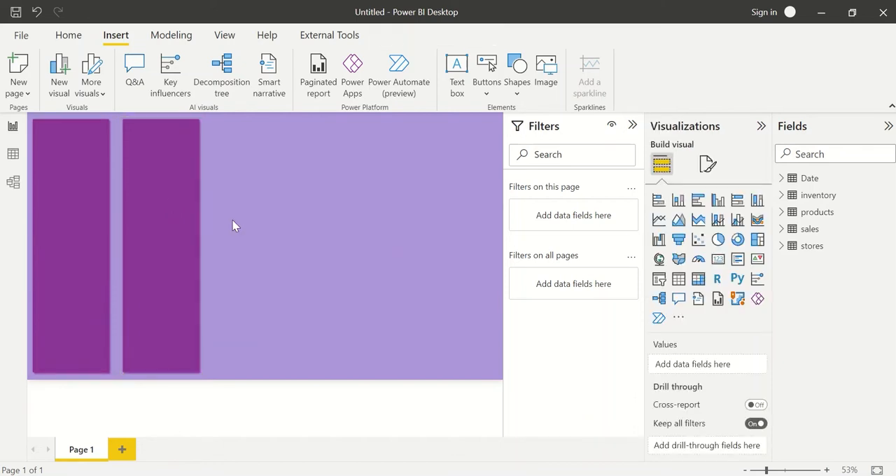
# Resize the copied rectangle into a wide panel across the page's upper area and nudge it closer to the side panel.
pyautogui.click(167, 333)
pyautogui.moveTo(194, 372); pyautogui.dragTo(494, 219)
pyautogui.press('Left')
pyautogui.press('Left')
pyautogui.press('Left')
pyautogui.press('Left')
pyautogui.press('Left')
pyautogui.press('Left')
pyautogui.press('Left')
pyautogui.press('Left')
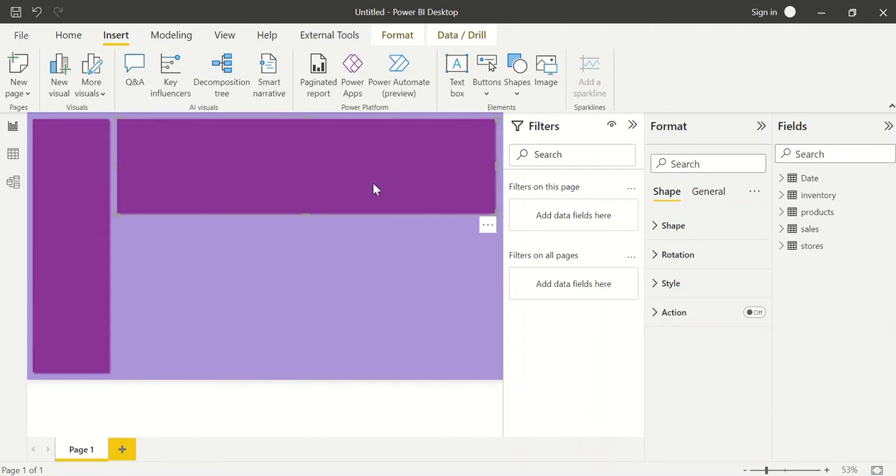
# Paste a rectangle copy below the wide panel and resize it into a block reaching down level with the side panel.
pyautogui.hotkey('ctrl', 'v')
pyautogui.moveTo(373, 182); pyautogui.dragTo(371, 283)
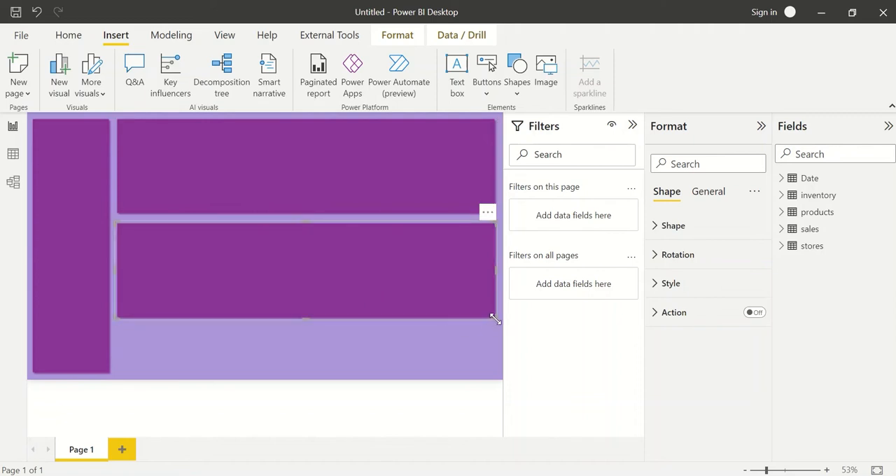
pyautogui.moveTo(496, 317); pyautogui.dragTo(252, 375)
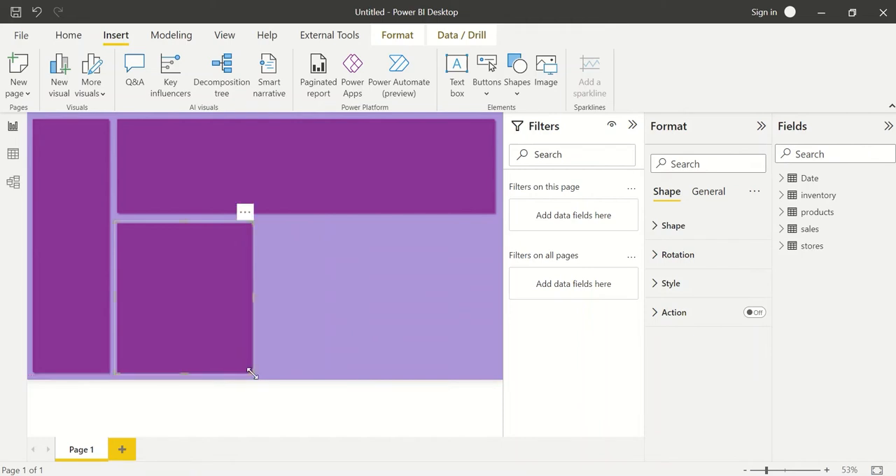
# Duplicate the lower block, place the copy beside it and nudge it left to narrow the gap.
pyautogui.hotkey('ctrl', 'c')
pyautogui.hotkey('ctrl', 'v')
pyautogui.moveTo(180, 299); pyautogui.dragTo(323, 303)
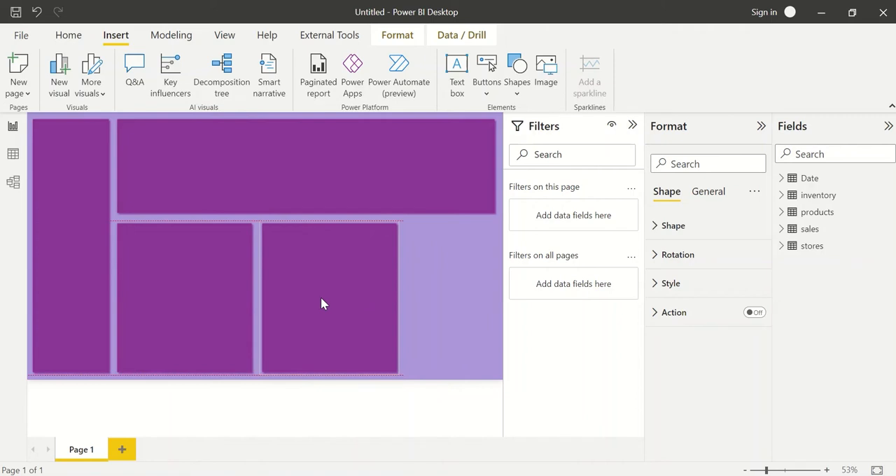
pyautogui.press('Left')
pyautogui.press('Left')
pyautogui.press('Left')
pyautogui.press('Left')
pyautogui.press('Left')
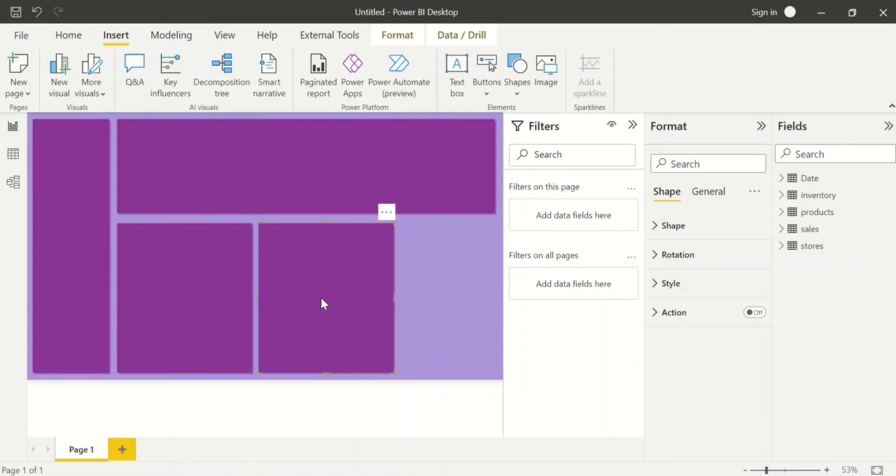
# Paste a third lower block, align it with the wide panel's right edge and extend its left edge.
pyautogui.hotkey('ctrl', 'v')
pyautogui.moveTo(320, 303); pyautogui.dragTo(419, 300)
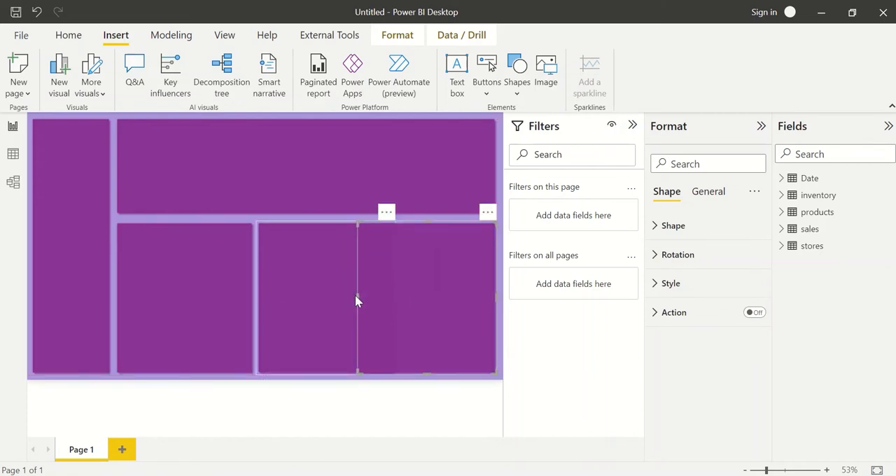
pyautogui.moveTo(355, 296); pyautogui.dragTo(332, 296)
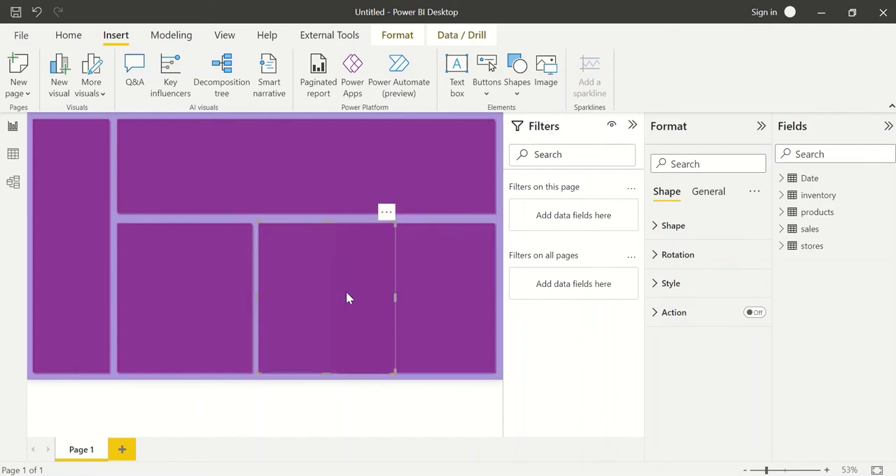
# Narrow the first lower block, shift the middle one left and adjust widths so the three blocks fit side by side without overlapping.
pyautogui.click(242, 292)
pyautogui.moveTo(250, 296); pyautogui.dragTo(220, 297)
pyautogui.moveTo(288, 302); pyautogui.dragTo(256, 302)
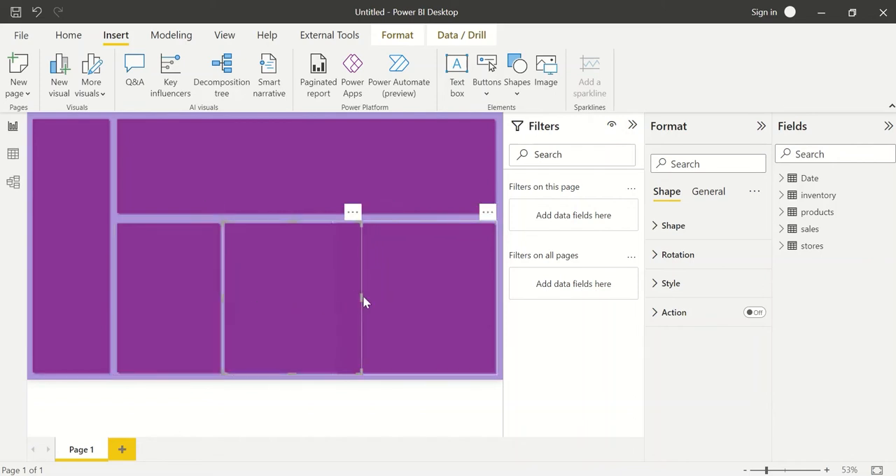
pyautogui.moveTo(361, 297); pyautogui.dragTo(352, 300)
pyautogui.click(385, 304)
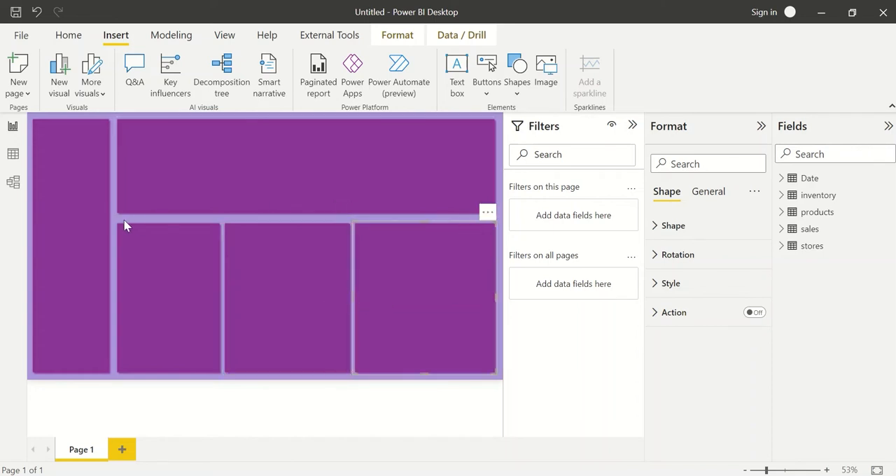
# Extend the wide upper panel slightly downward to narrow its gap to the lower blocks.
pyautogui.click(199, 192)
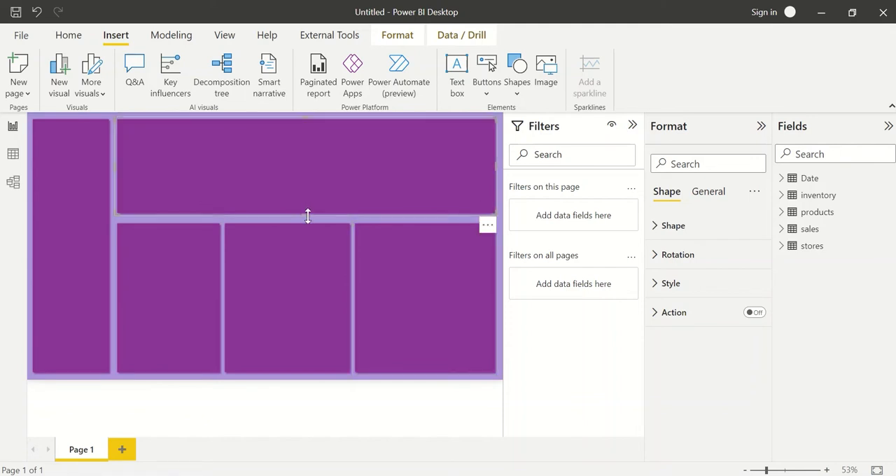
pyautogui.moveTo(308, 215); pyautogui.dragTo(308, 218)
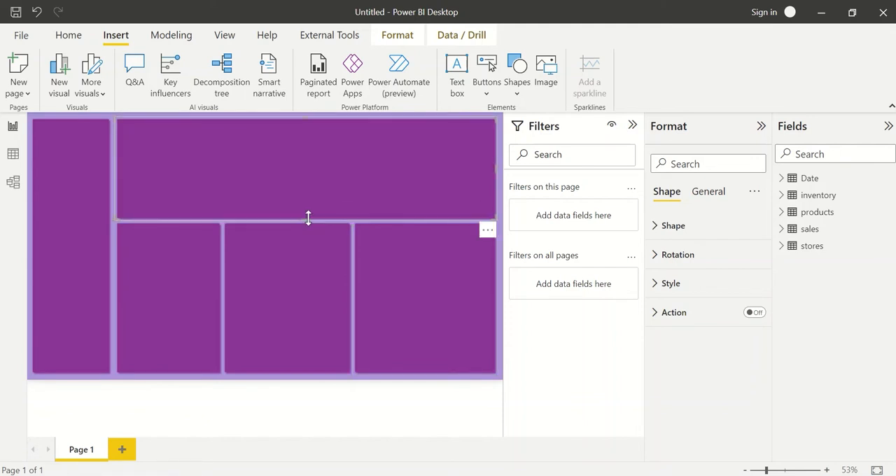
pyautogui.click(113, 276)
pyautogui.click(116, 278)
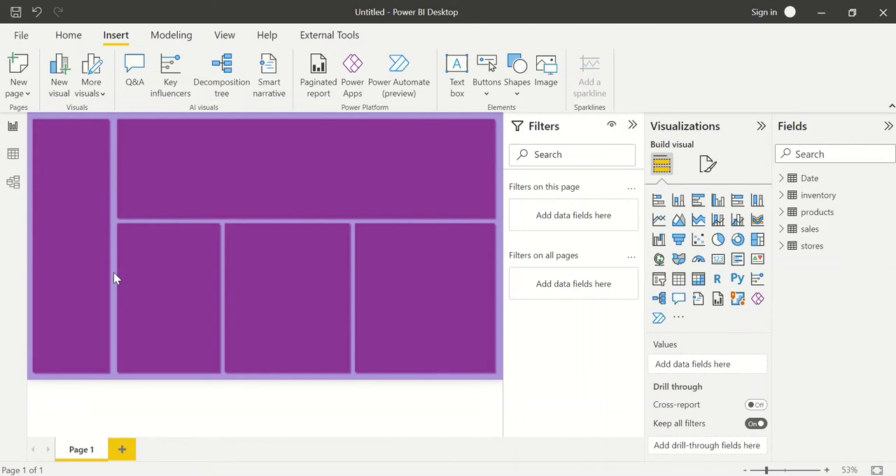
# Try moving the first lower block up over the wide panel, and undo the move.
pyautogui.click(168, 266)
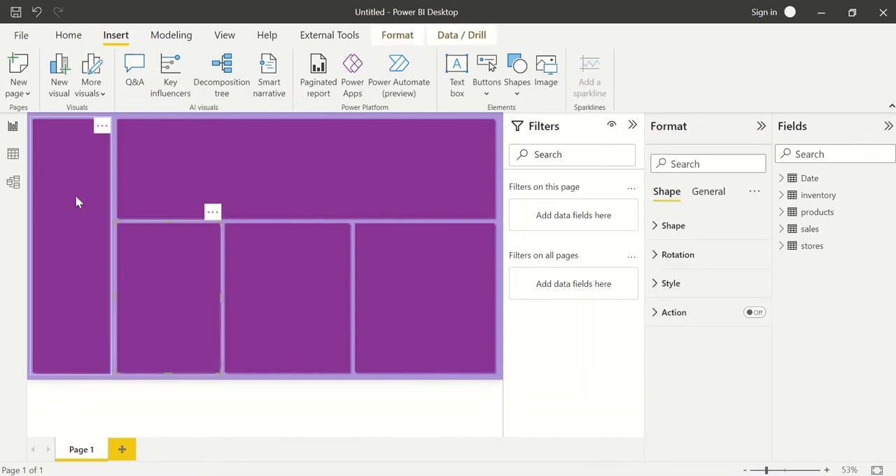
pyautogui.moveTo(148, 265); pyautogui.dragTo(185, 222)
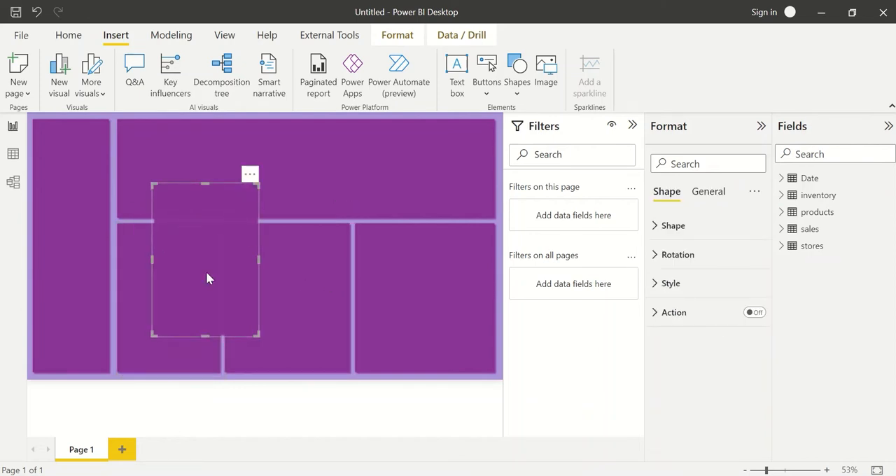
pyautogui.hotkey('ctrl', 'z')
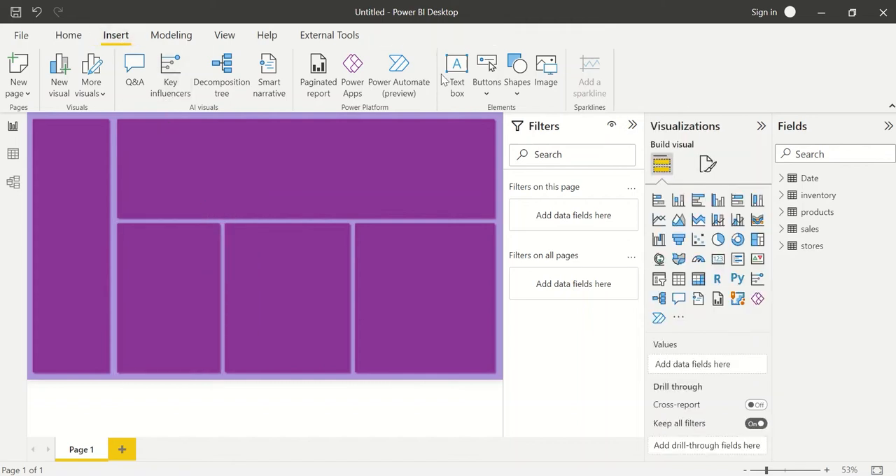
# Insert a new rectangle shape on the page.
pyautogui.click(486, 82)
pyautogui.click(515, 83)
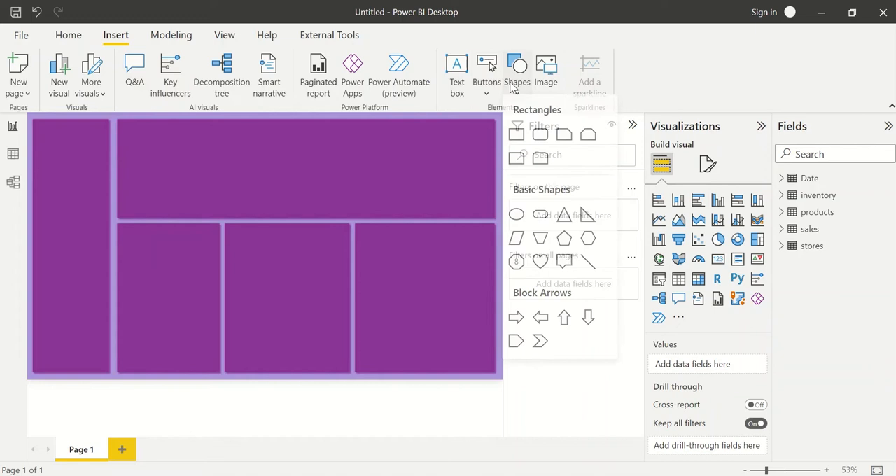
pyautogui.click(516, 143)
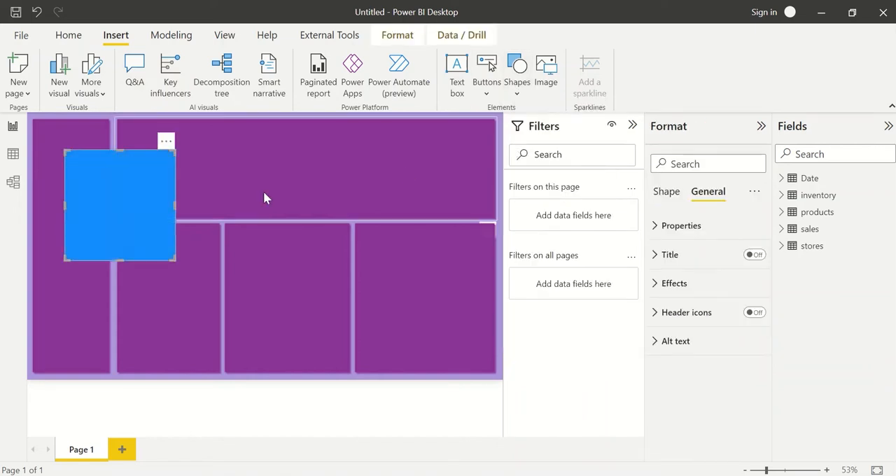
# Set the new rectangle's rounded corners to 10 px.
pyautogui.click(677, 235)
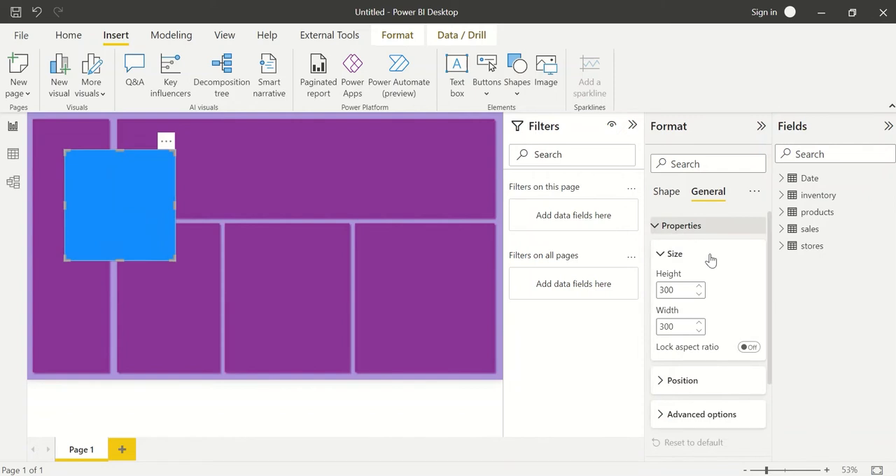
pyautogui.click(671, 226)
pyautogui.click(665, 196)
pyautogui.click(677, 226)
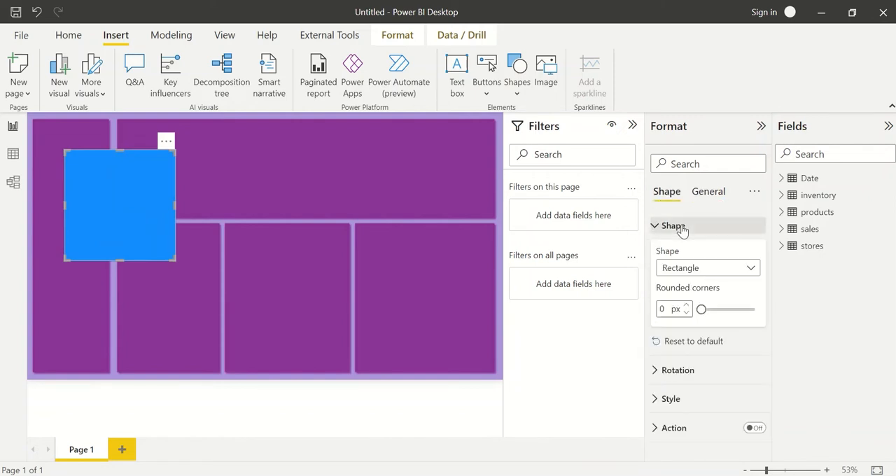
pyautogui.doubleClick(660, 310)
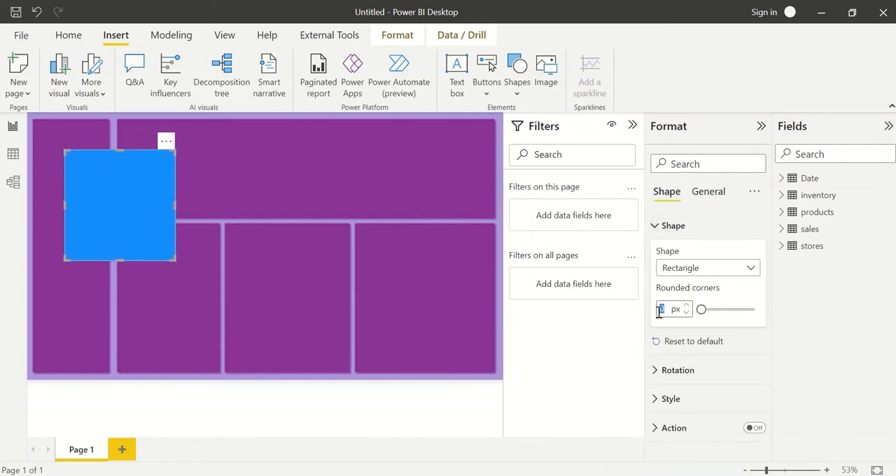
pyautogui.write('10')
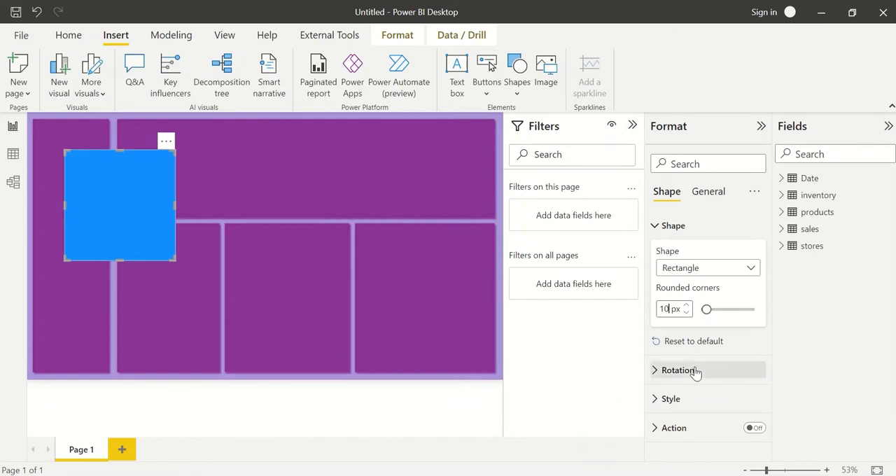
# Fill the new rectangle with the recently used light purple colour.
pyautogui.scroll(-1, 702, 399)
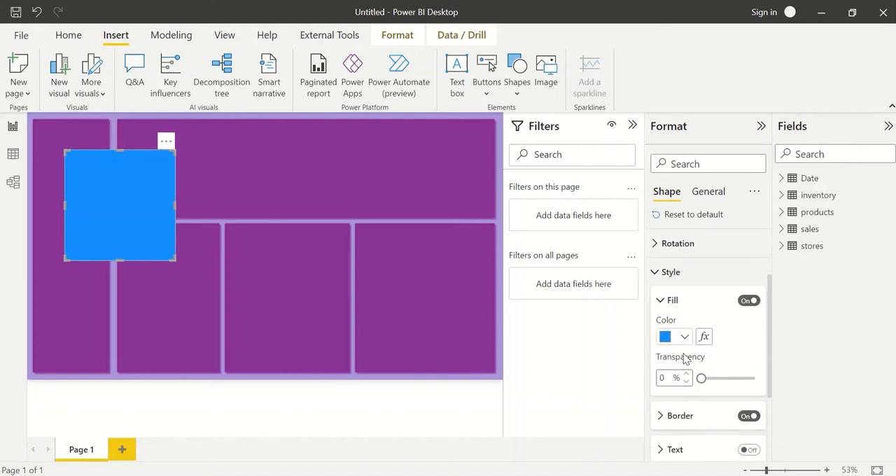
pyautogui.click(683, 337)
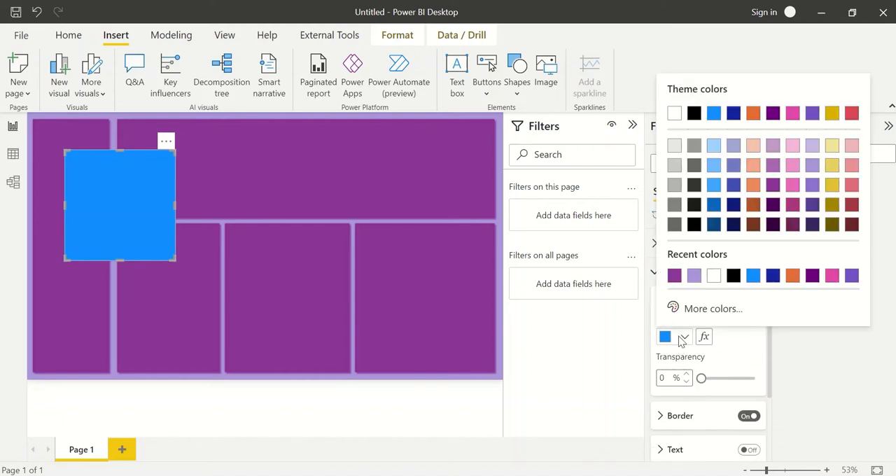
pyautogui.click(694, 275)
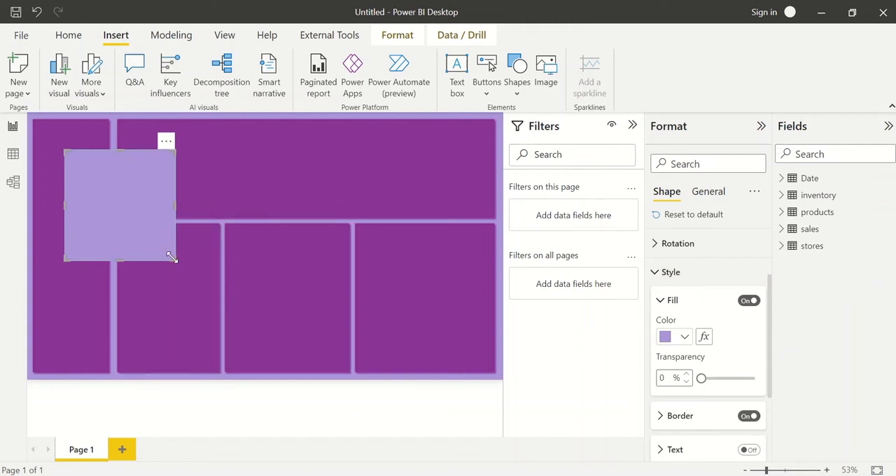
# Flatten the light purple rectangle into a slim bar and fit it inside the side panel at about mid-height.
pyautogui.moveTo(175, 260); pyautogui.dragTo(170, 168)
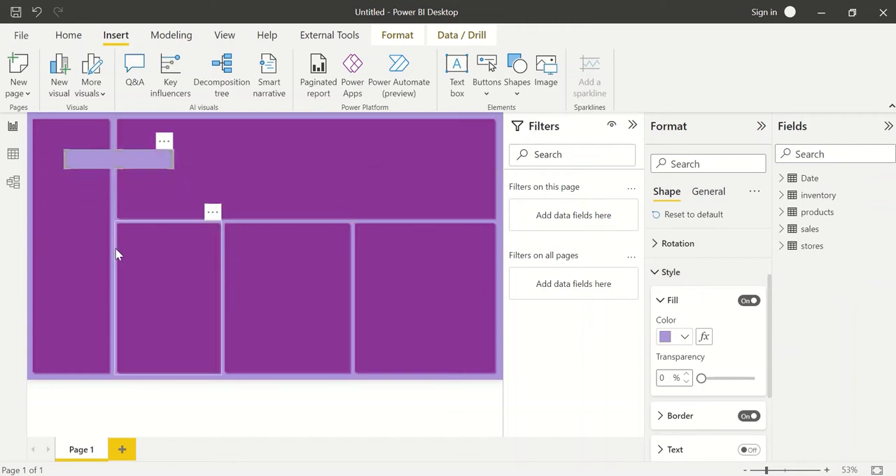
pyautogui.click(116, 245)
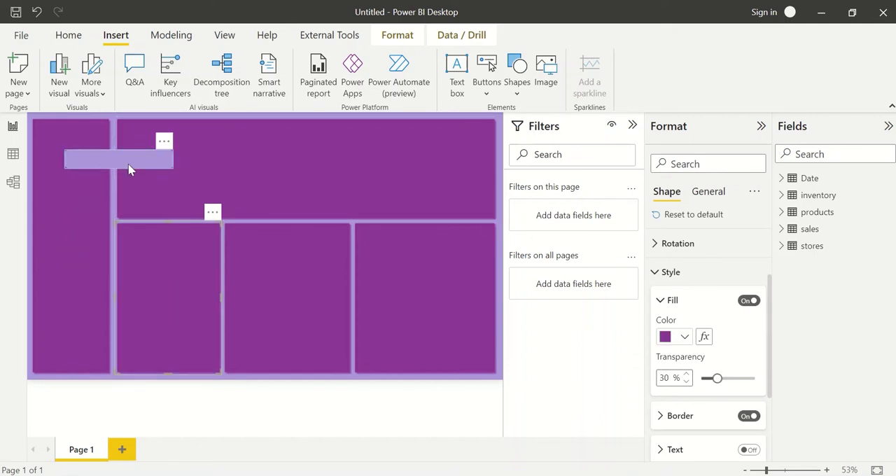
pyautogui.moveTo(128, 168); pyautogui.dragTo(100, 228)
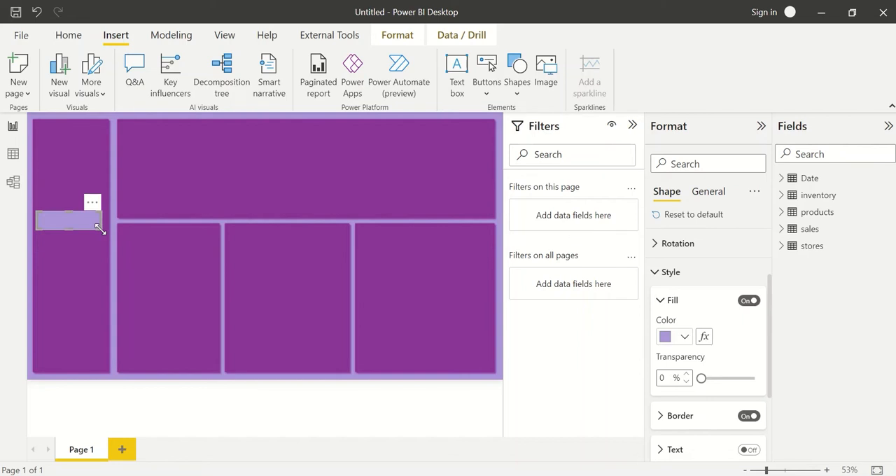
# Turn on the light purple bar's outer shadow and colour it with the recently used dark purple.
pyautogui.click(715, 194)
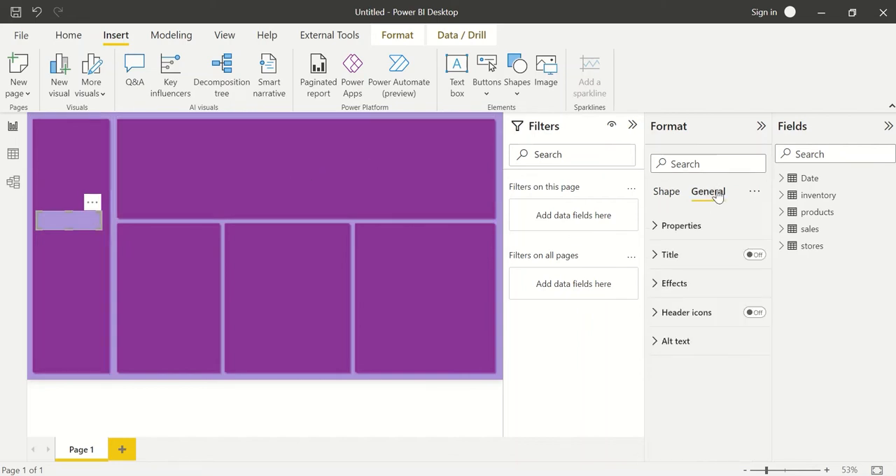
pyautogui.click(707, 290)
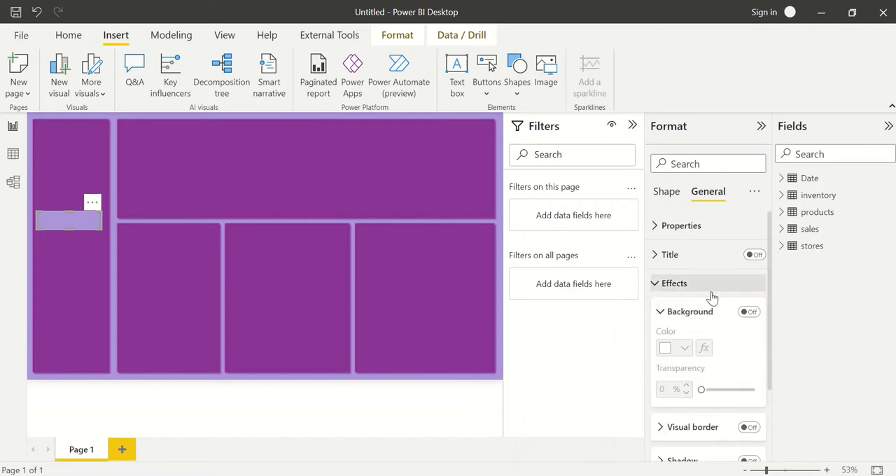
pyautogui.scroll(-3, 731, 376)
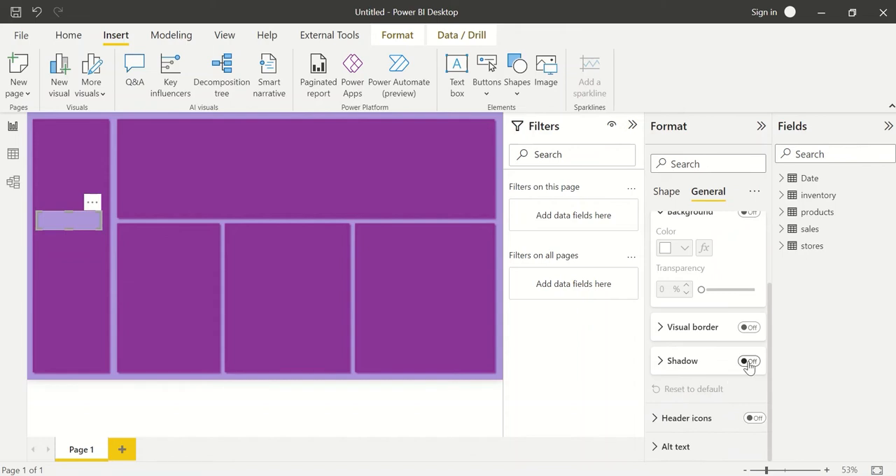
pyautogui.click(749, 362)
pyautogui.click(683, 362)
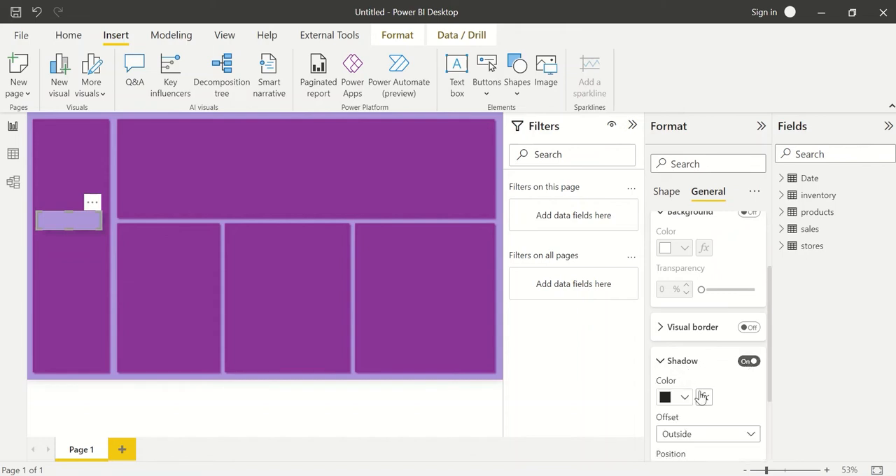
pyautogui.click(686, 354)
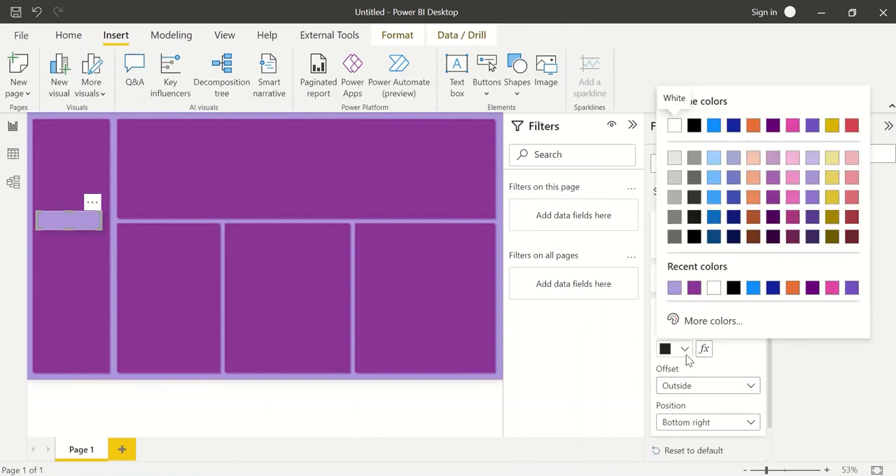
pyautogui.click(694, 288)
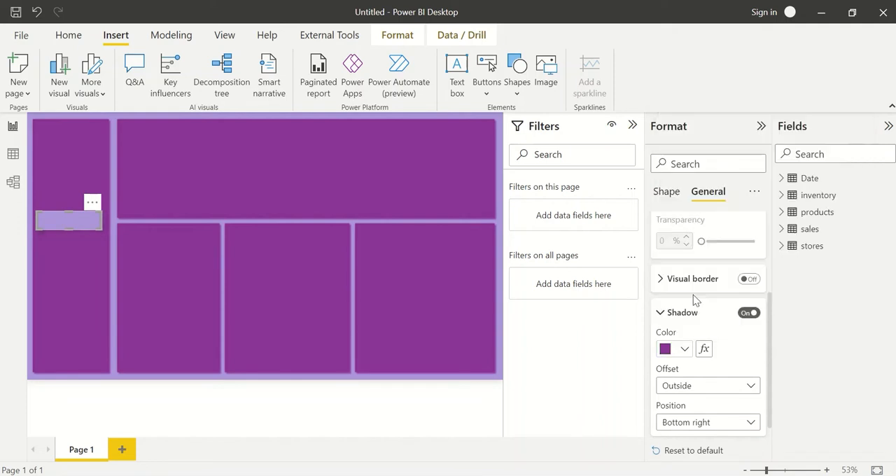
# Switch the bar's shadow to a custom position with a size of 10 px and a blur of 25 px.
pyautogui.scroll(-2, 703, 334)
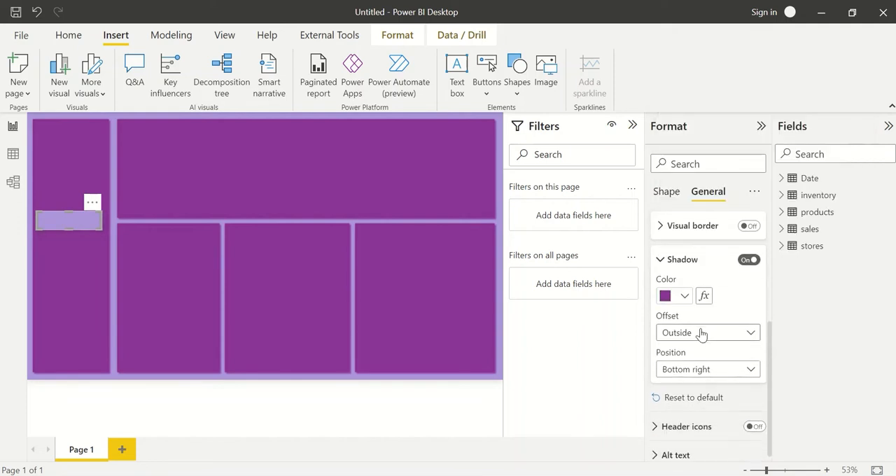
pyautogui.click(705, 372)
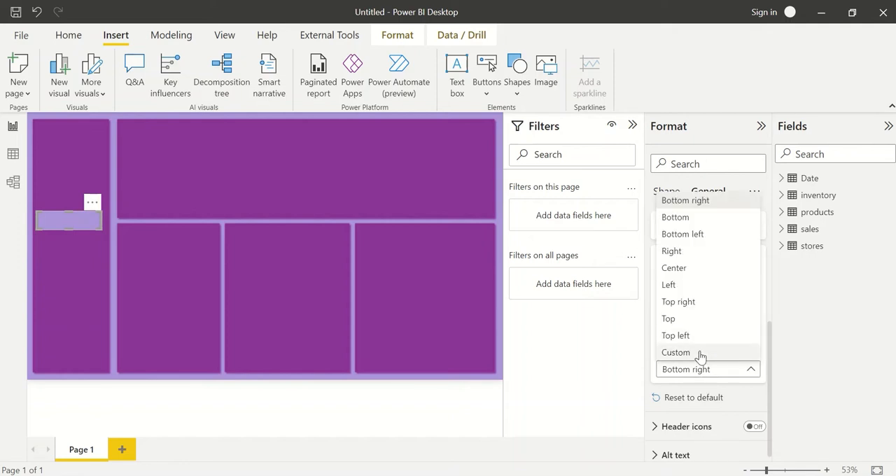
pyautogui.click(701, 354)
pyautogui.scroll(-4, 703, 358)
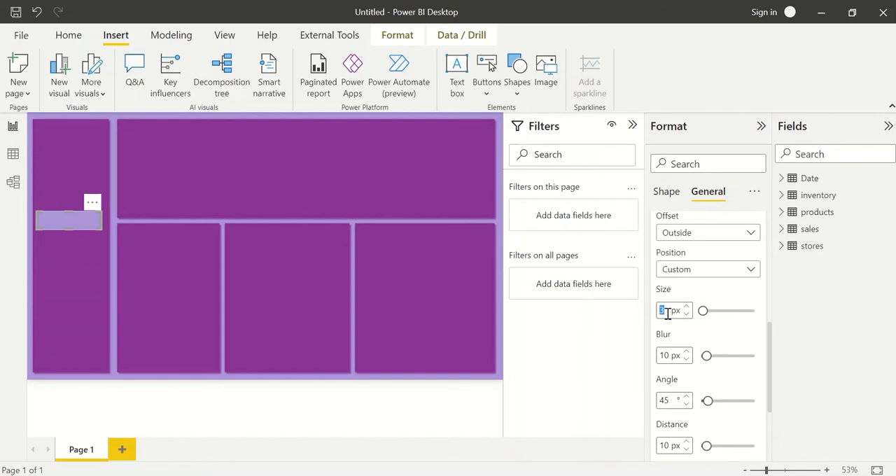
pyautogui.write('10')
pyautogui.press('Tab')
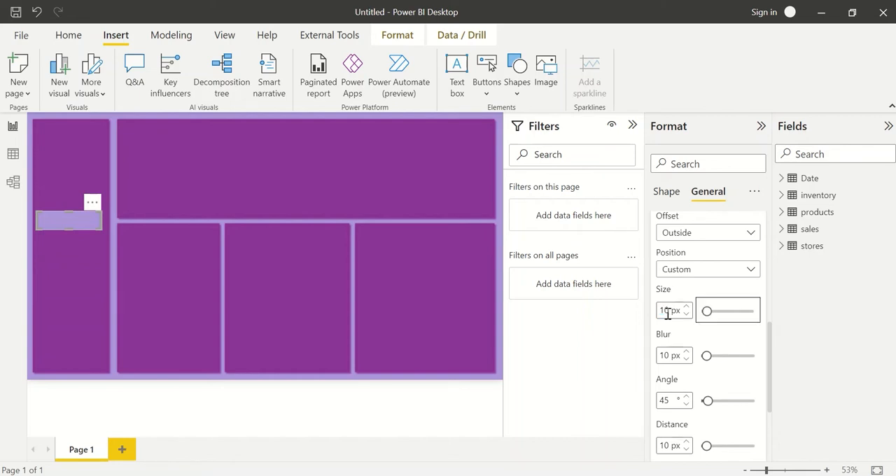
pyautogui.doubleClick(668, 353)
pyautogui.write('25')
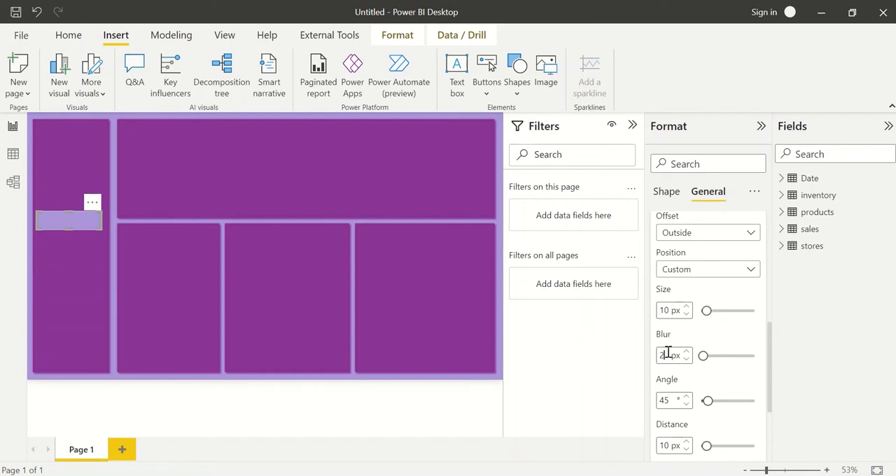
pyautogui.press('Tab')
# Set the transparency of the bar's shadow to 40.
pyautogui.scroll(-4, 693, 392)
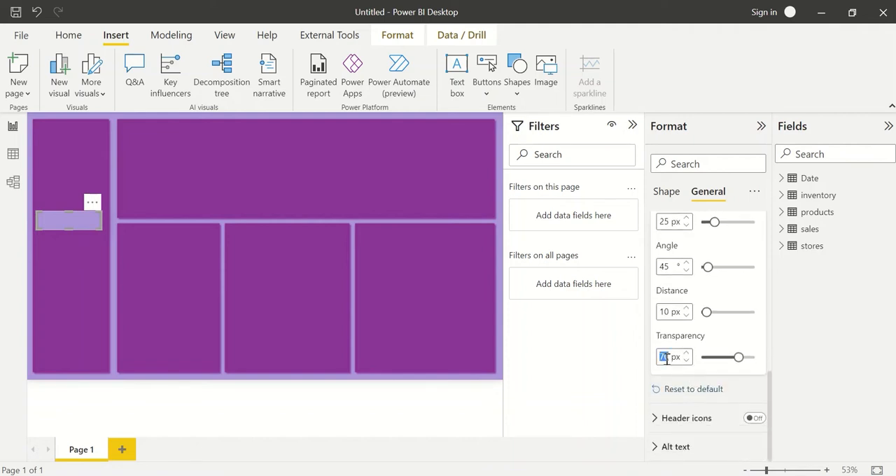
pyautogui.write('40')
pyautogui.click(70, 245)
pyautogui.click(112, 235)
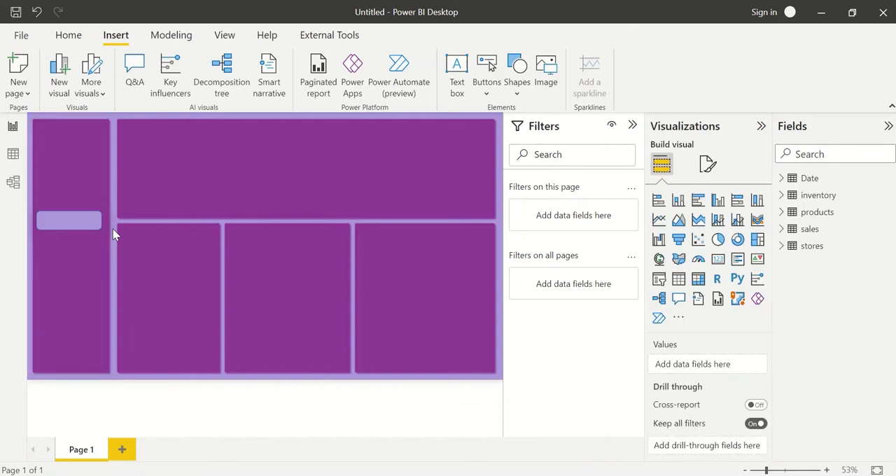
# Give the light purple bar a white border with a width of 5 px.
pyautogui.click(77, 228)
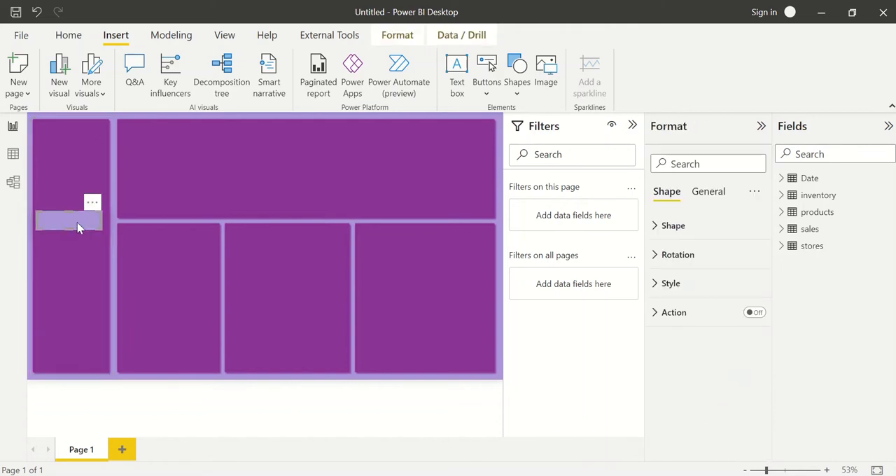
pyautogui.moveTo(77, 228); pyautogui.dragTo(80, 228)
pyautogui.click(692, 164)
pyautogui.write('bo')
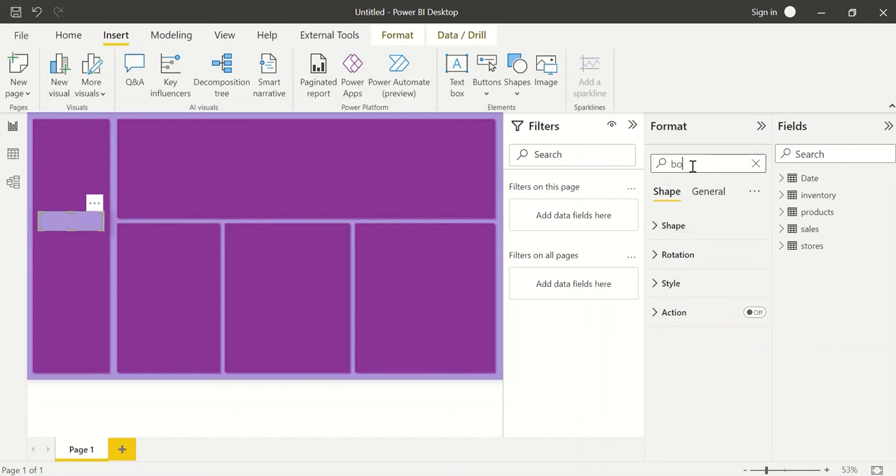
pyautogui.write('rder')
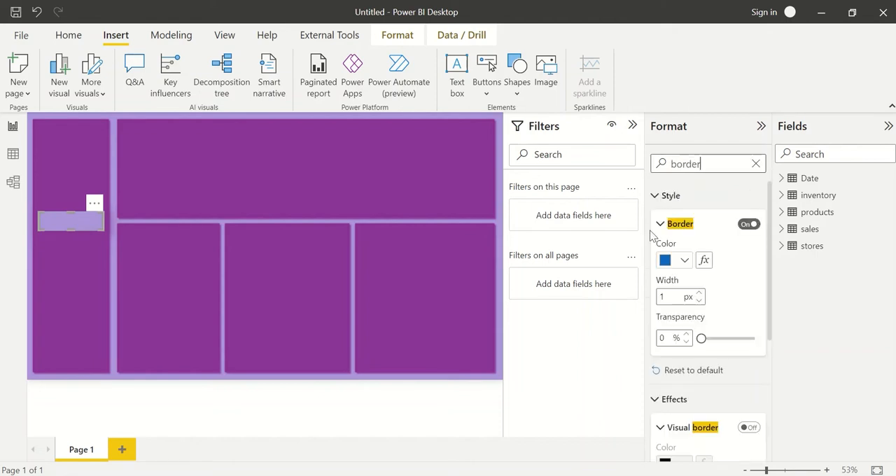
pyautogui.click(685, 260)
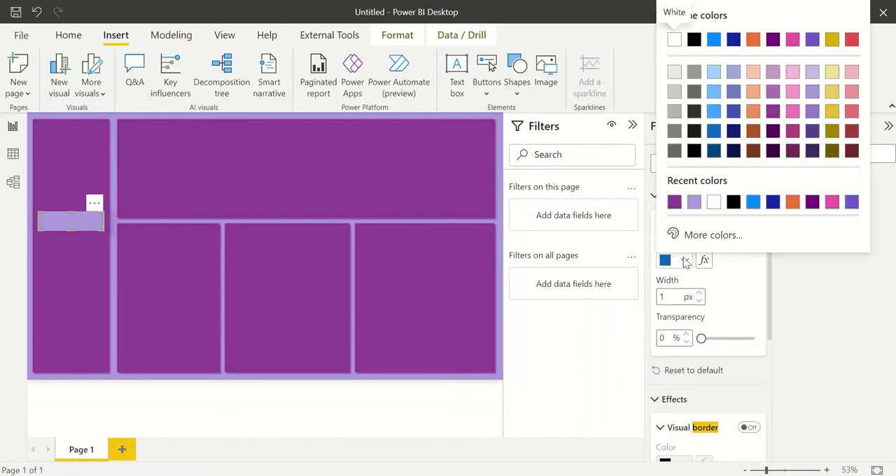
pyautogui.click(716, 205)
pyautogui.click(699, 293)
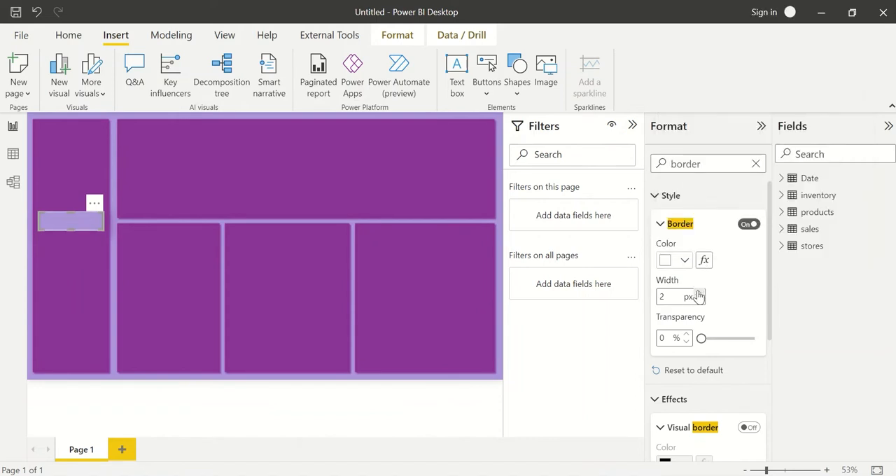
pyautogui.click(699, 292)
pyautogui.click(699, 292)
pyautogui.click(699, 293)
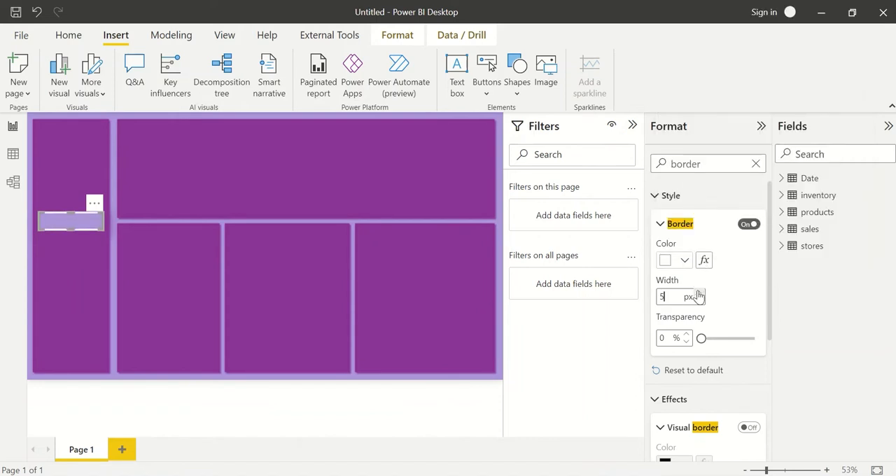
pyautogui.click(214, 382)
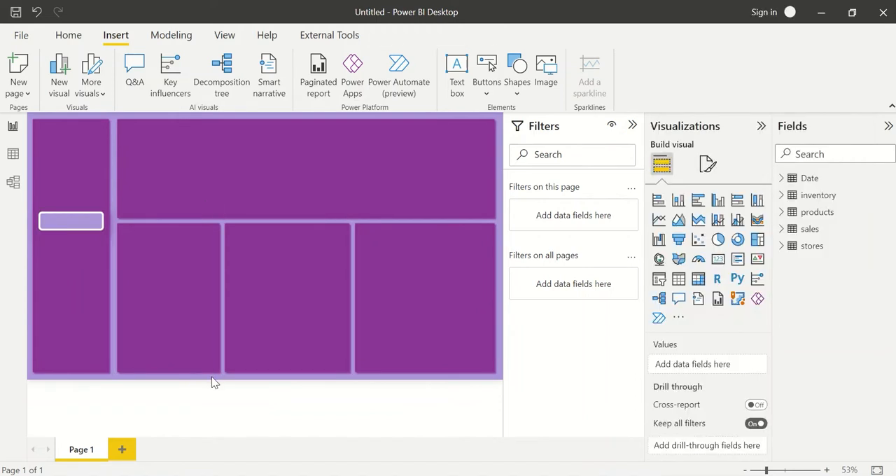
# Widen the bar to nearly fill the side panel's width and nudge it slightly left to centre it.
pyautogui.click(75, 224)
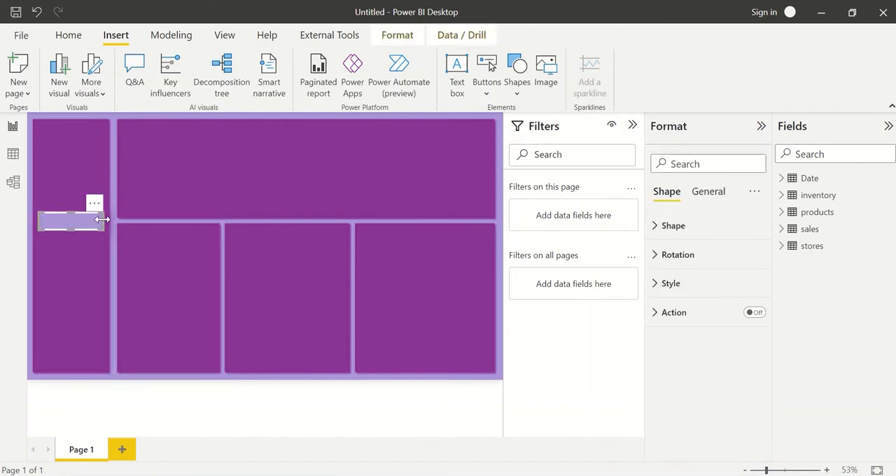
pyautogui.moveTo(103, 219); pyautogui.dragTo(106, 220)
pyautogui.press('Left')
pyautogui.press('Left')
pyautogui.click(117, 240)
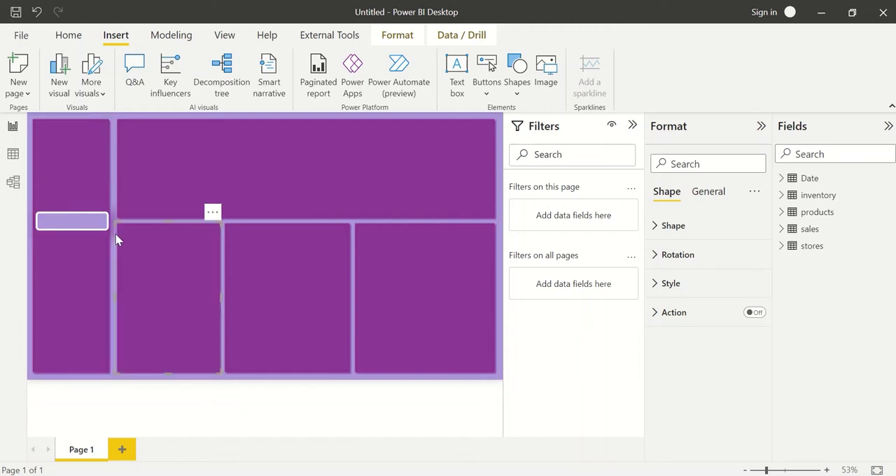
# Make the bar slightly taller by raising its upper edge.
pyautogui.click(66, 217)
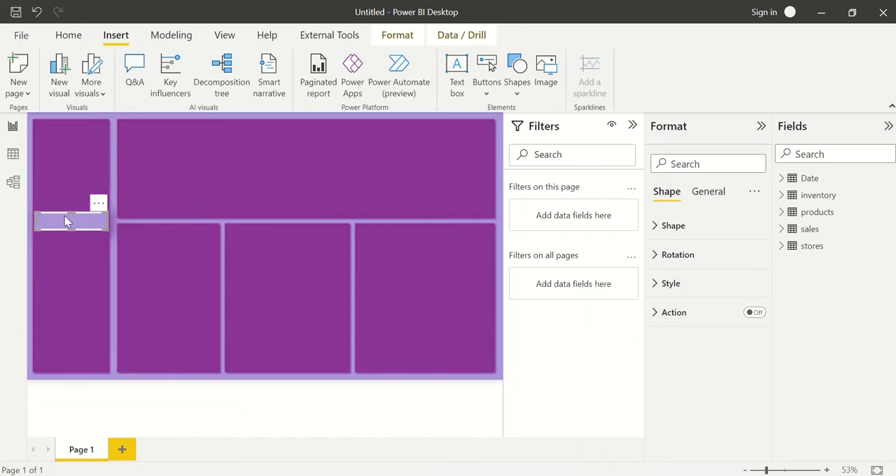
pyautogui.moveTo(70, 210); pyautogui.dragTo(70, 206)
pyautogui.click(116, 375)
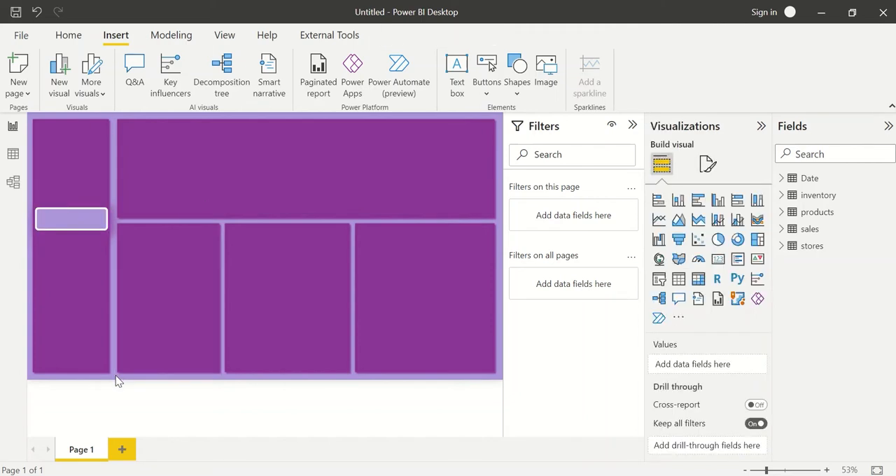
pyautogui.click(66, 224)
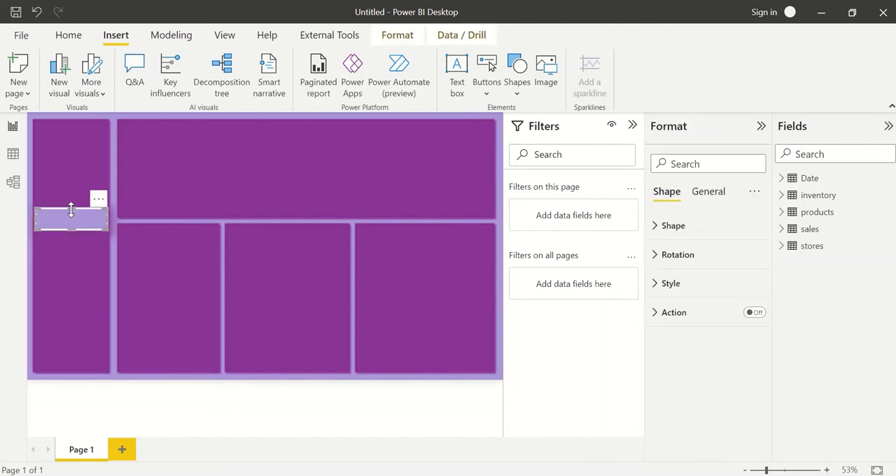
pyautogui.moveTo(71, 208); pyautogui.dragTo(73, 210)
# Try labelling the bar with the title HOME, and turn the title off again.
pyautogui.click(708, 193)
pyautogui.click(755, 255)
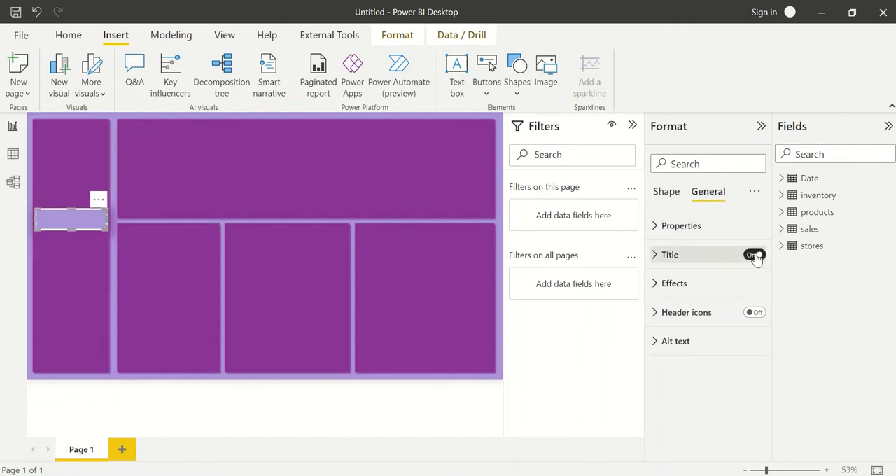
pyautogui.click(694, 259)
pyautogui.click(704, 296)
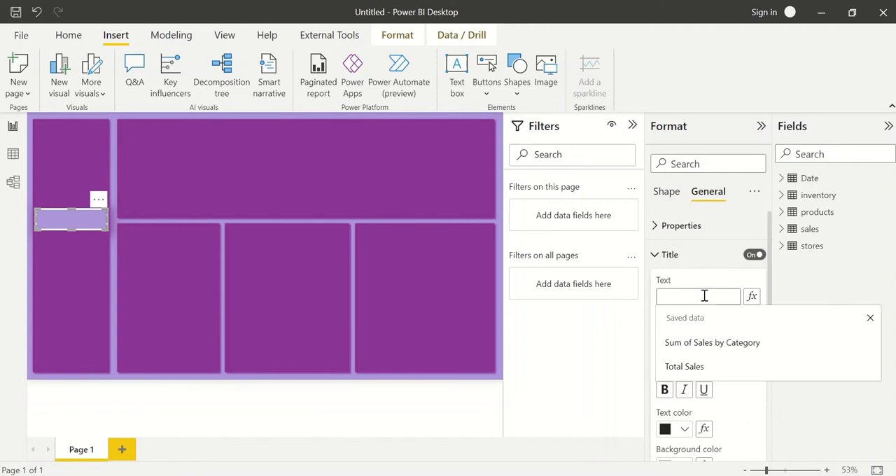
pyautogui.write('HOME')
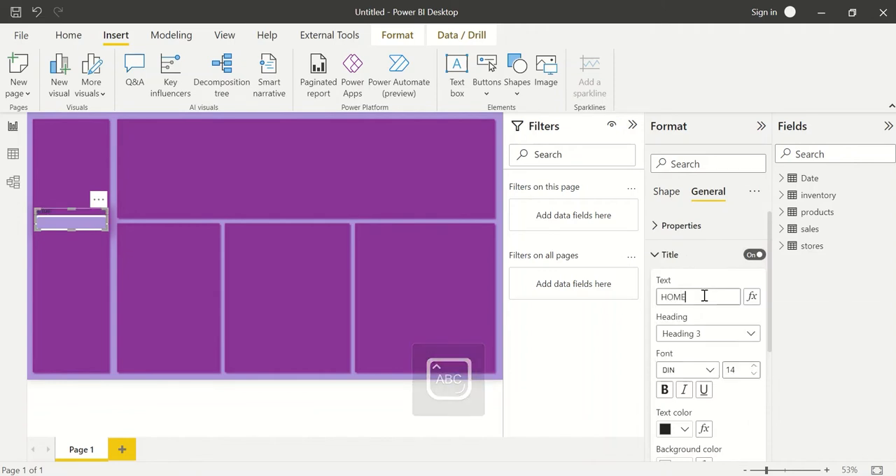
pyautogui.click(755, 255)
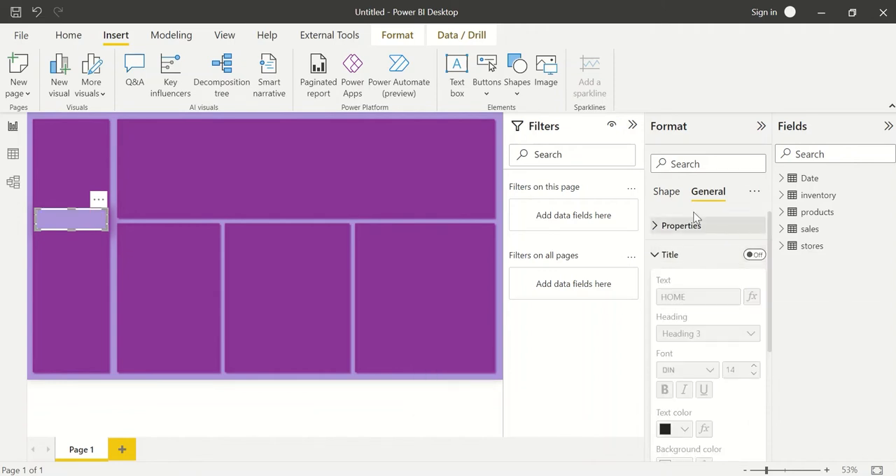
# Turn on the bar's shape text, enter HOME, and make it bold at font size 13.
pyautogui.click(669, 196)
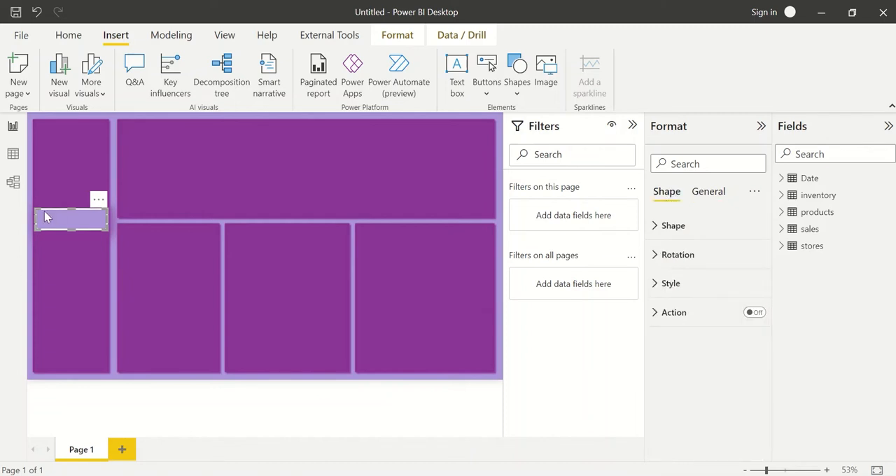
pyautogui.click(692, 288)
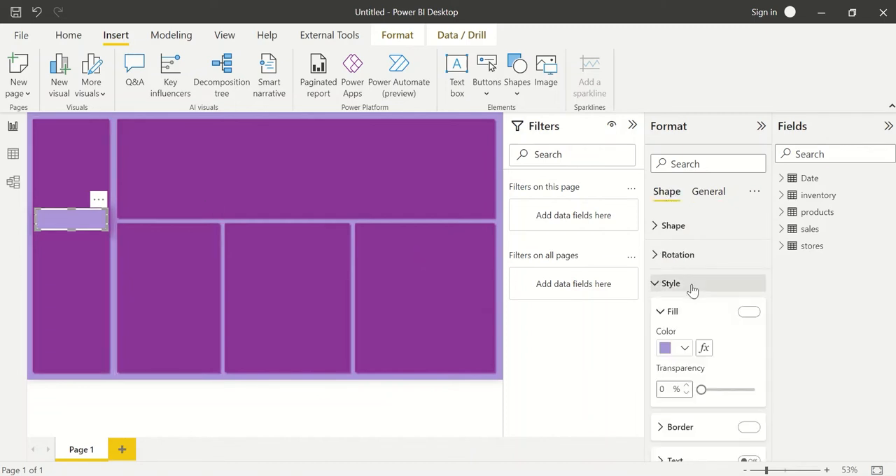
pyautogui.scroll(-1, 700, 371)
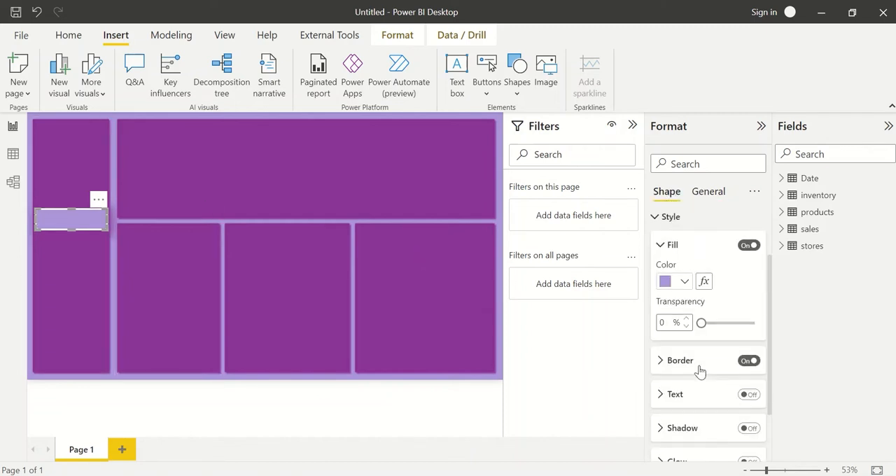
pyautogui.click(748, 393)
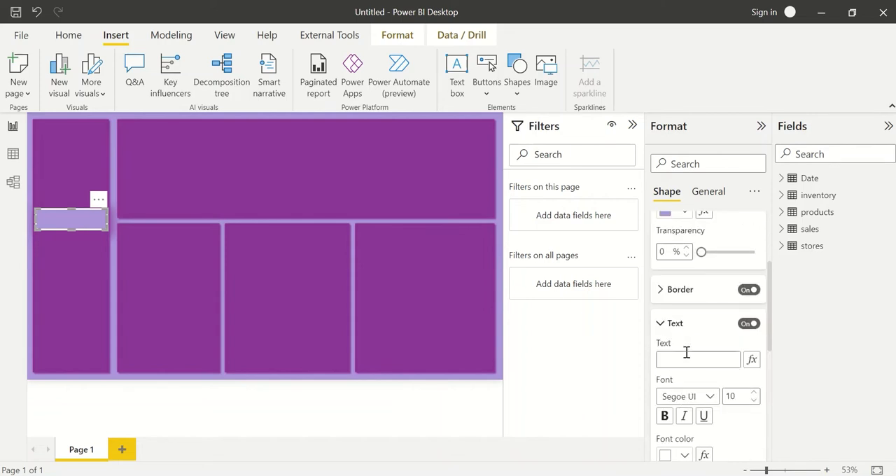
pyautogui.click(687, 355)
pyautogui.write('HOME')
pyautogui.click(664, 416)
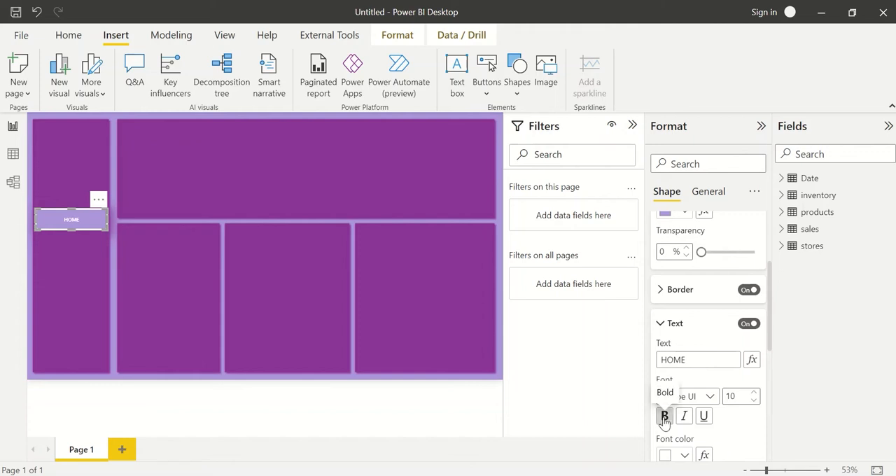
pyautogui.click(754, 393)
# Set the HOME button's font size to 14 and make the button slightly shorter by raising its lower edge.
pyautogui.click(754, 393)
pyautogui.click(754, 394)
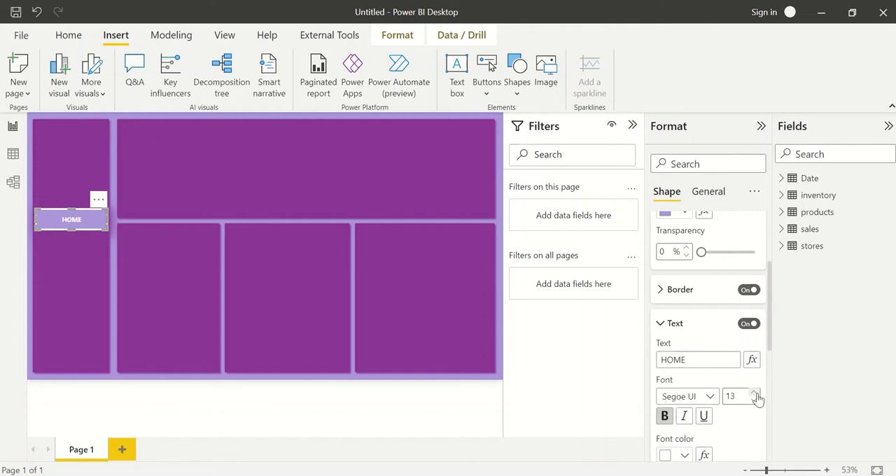
pyautogui.click(754, 394)
pyautogui.click(754, 400)
pyautogui.moveTo(73, 230); pyautogui.dragTo(73, 220)
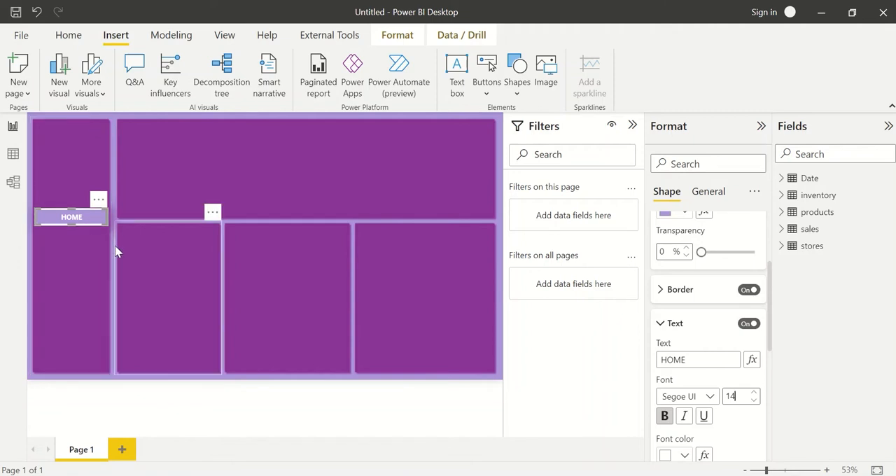
# Duplicate the HOME button three times and stack the four buttons vertically in the side panel.
pyautogui.moveTo(80, 224); pyautogui.dragTo(75, 302)
pyautogui.hotkey('ctrl', 'c')
pyautogui.hotkey('ctrl', 'v')
pyautogui.hotkey('ctrl', 'v')
pyautogui.hotkey('ctrl', 'v')
# Change the second button's text to PRODUCT ANALYSIS.
pyautogui.click(75, 252)
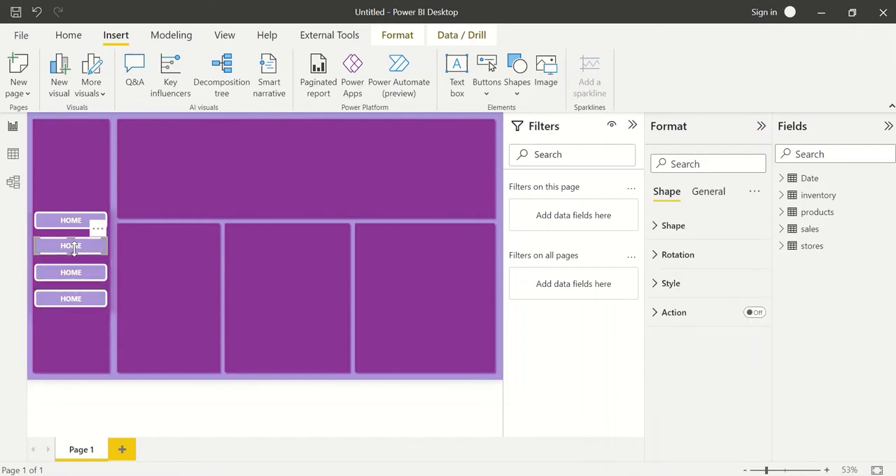
pyautogui.click(693, 284)
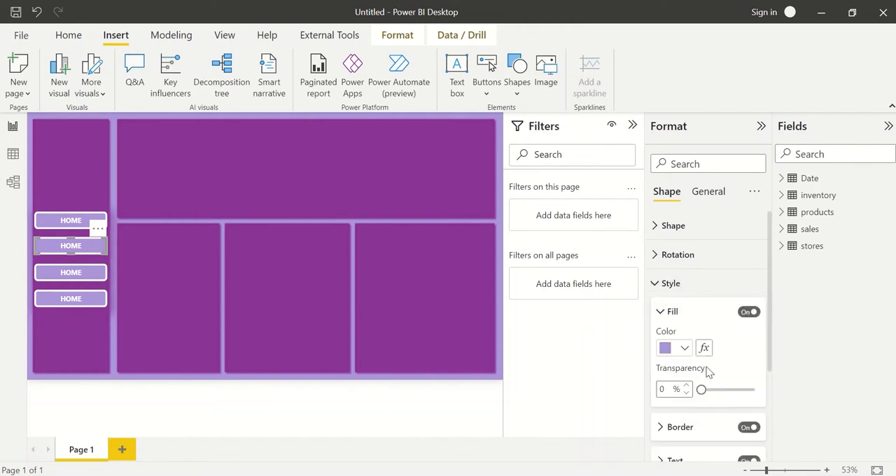
pyautogui.scroll(-1, 705, 374)
pyautogui.click(700, 390)
pyautogui.scroll(-1, 703, 390)
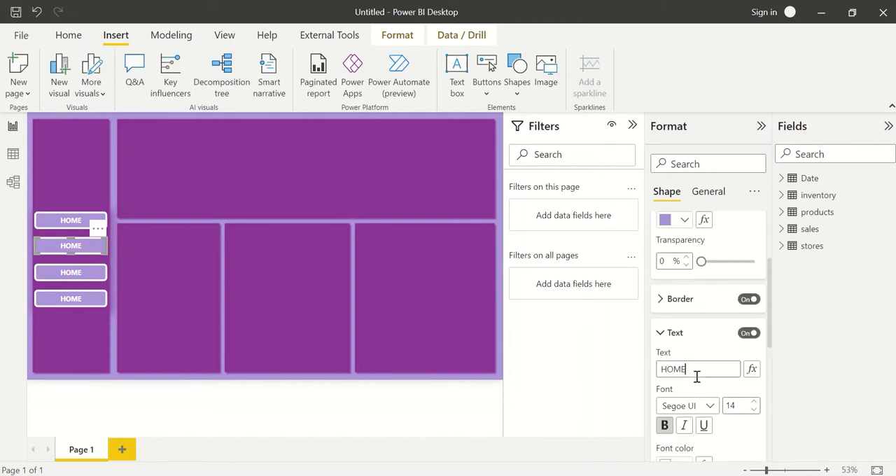
pyautogui.doubleClick(697, 374)
pyautogui.write('PRODUCT ANALYSIS')
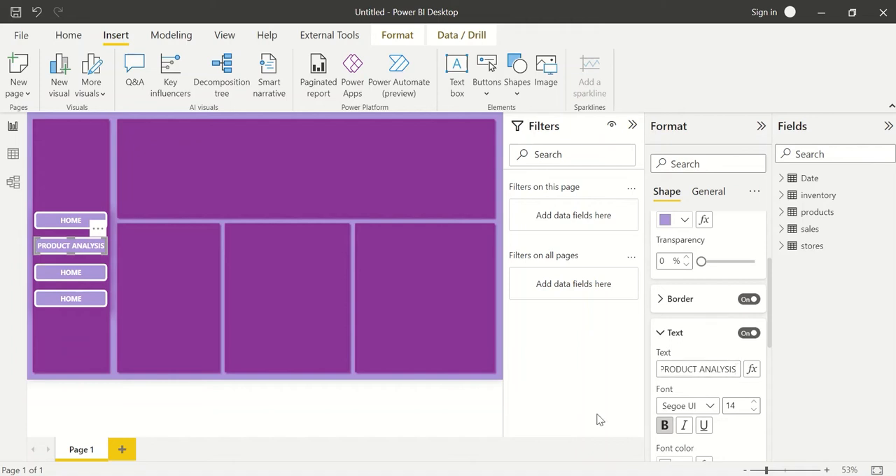
# Change the third button's text to STORE ANALYSIS.
pyautogui.click(82, 280)
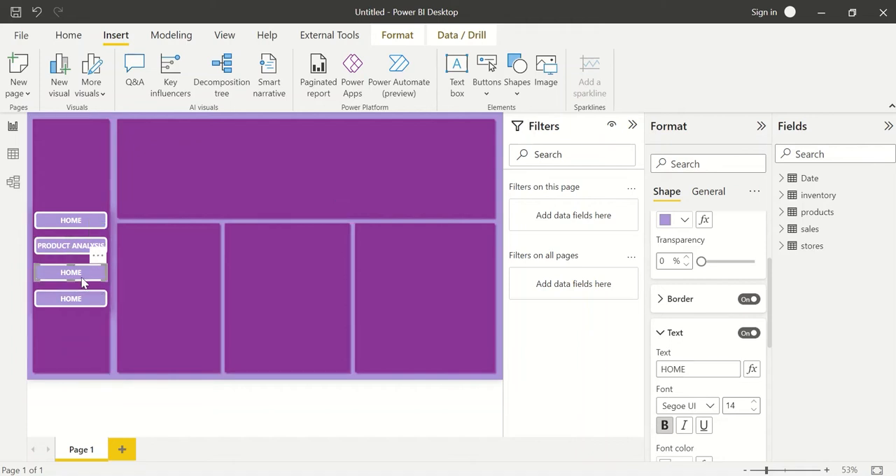
pyautogui.doubleClick(689, 371)
pyautogui.write('STORE ANALSIS')
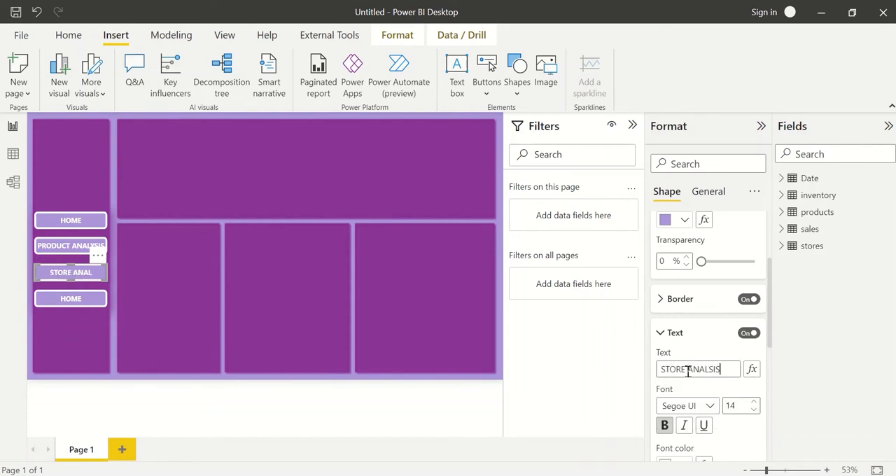
pyautogui.click(89, 301)
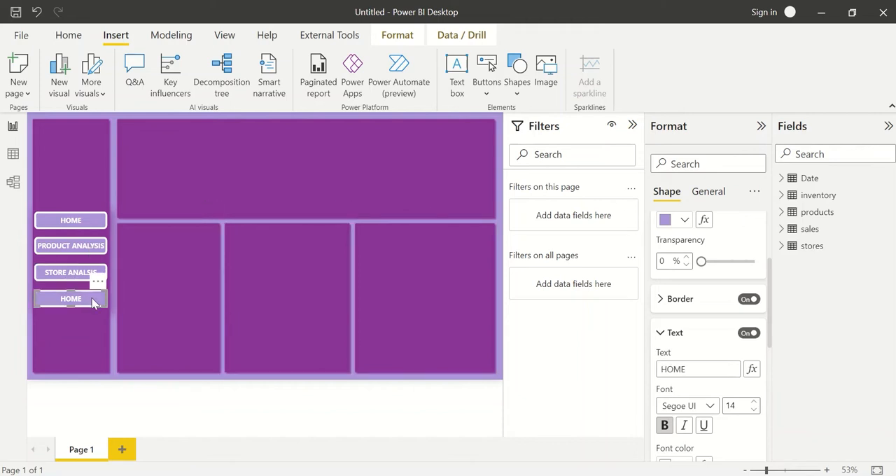
pyautogui.click(78, 275)
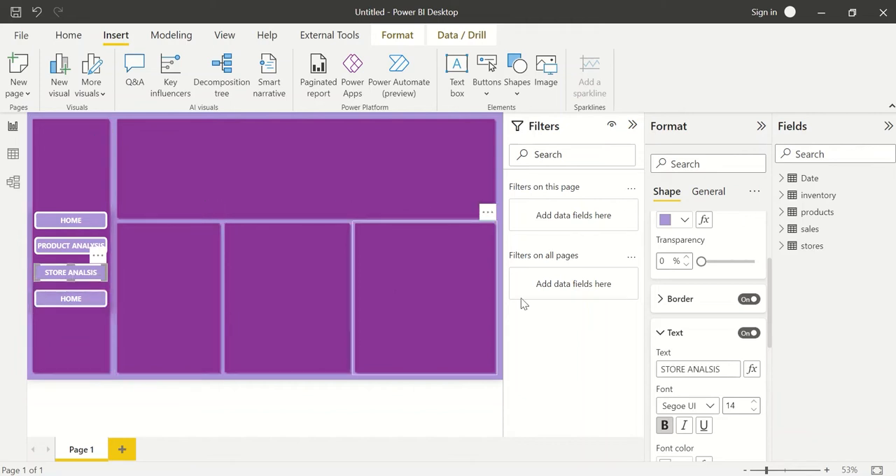
pyautogui.click(705, 364)
pyautogui.write('Y')
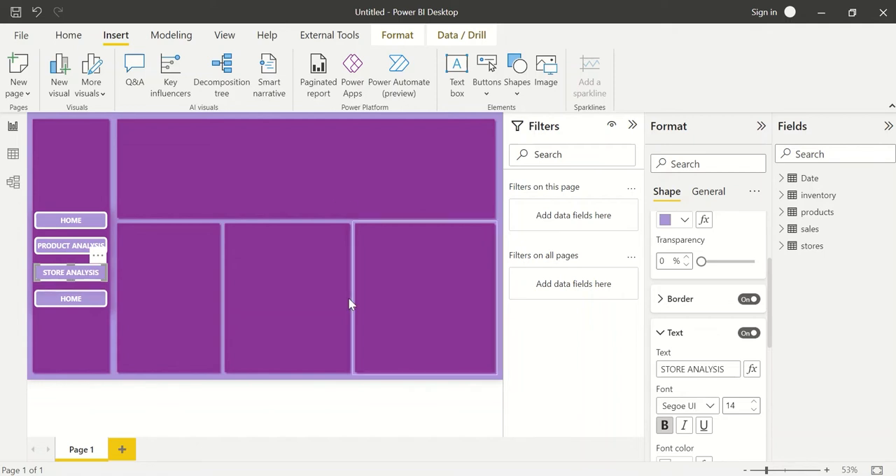
# Change the fourth button's text to INVENTORY ANALYSIS and set its font size to 12.
pyautogui.click(81, 299)
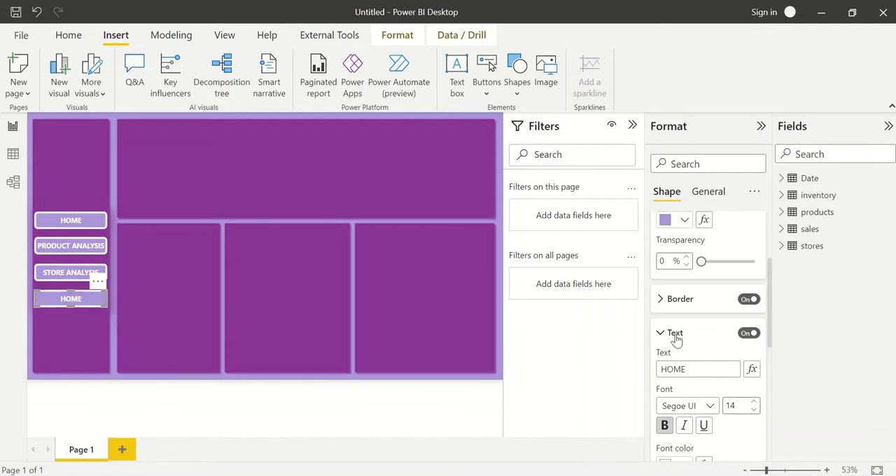
pyautogui.doubleClick(696, 366)
pyautogui.write('INVENTORY ANALY')
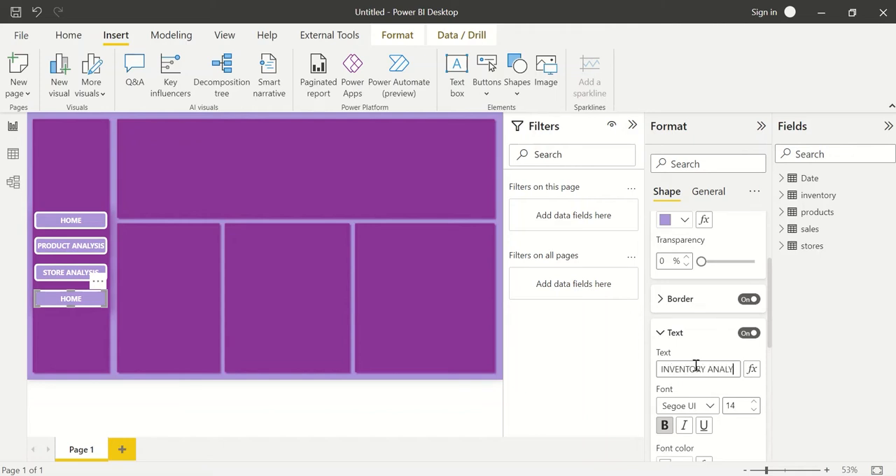
pyautogui.write('SIS')
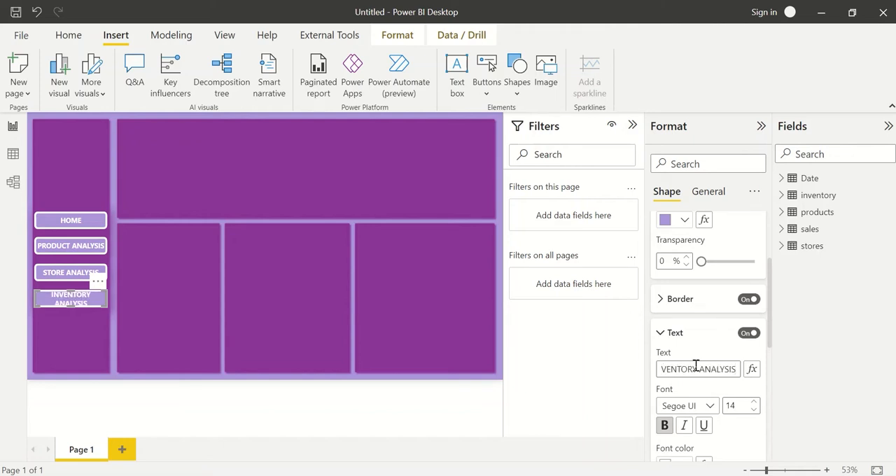
pyautogui.click(754, 409)
pyautogui.click(755, 410)
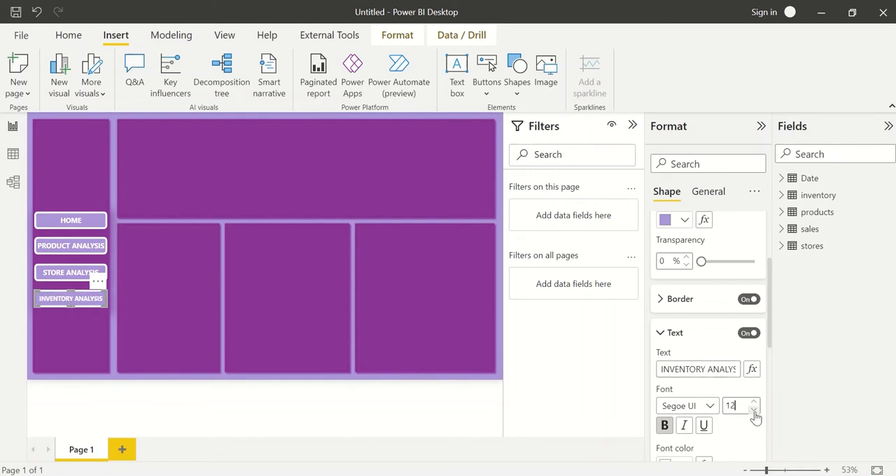
# Copy the INVENTORY ANALYSIS button's formatting to the STORE ANALYSIS, PRODUCT ANALYSIS and HOME buttons with Format painter.
pyautogui.click(63, 273)
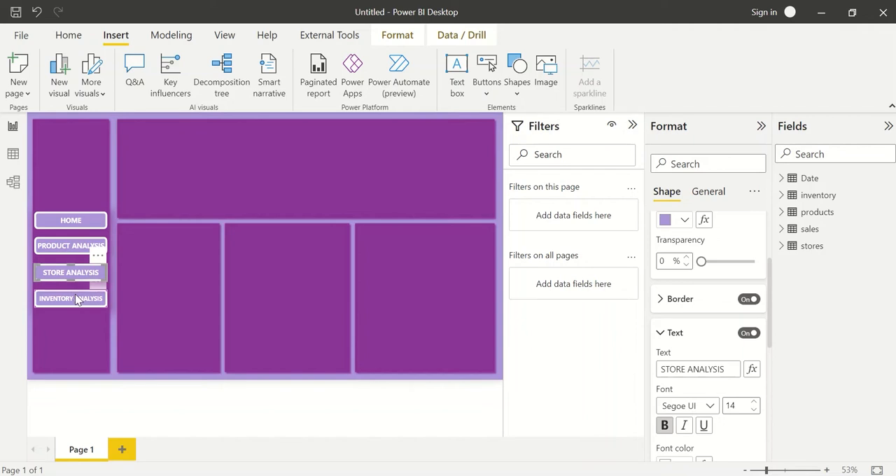
pyautogui.click(77, 299)
pyautogui.click(68, 35)
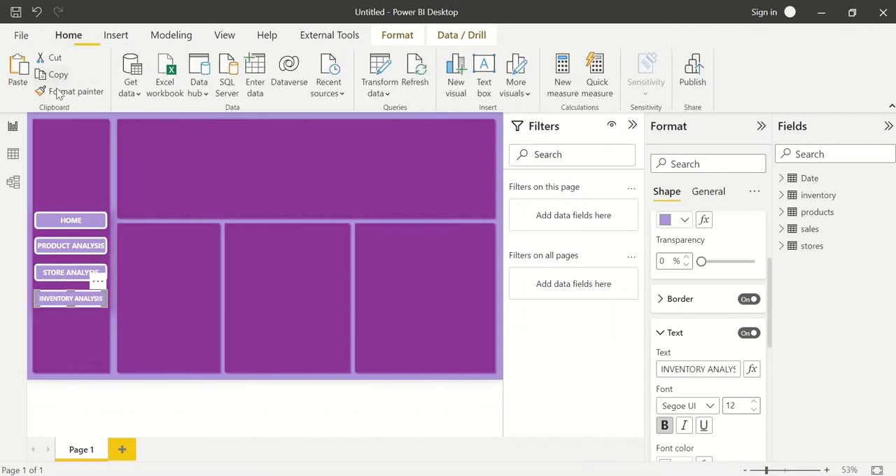
pyautogui.click(70, 91)
pyautogui.click(94, 273)
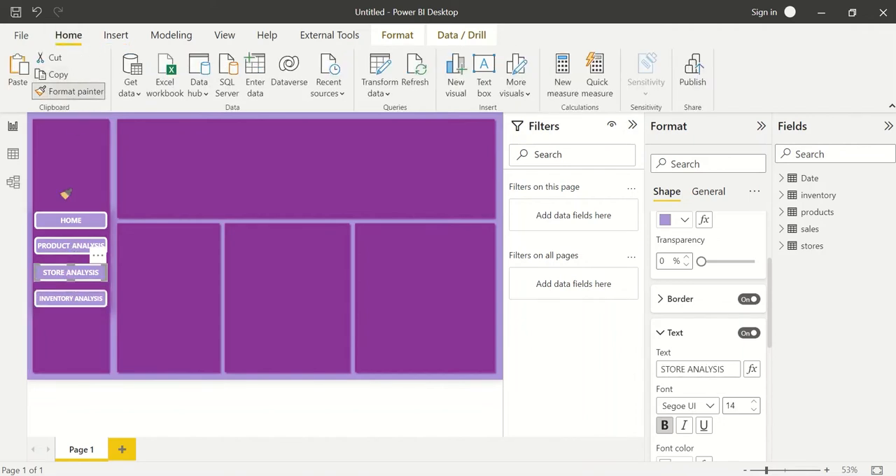
pyautogui.click(70, 91)
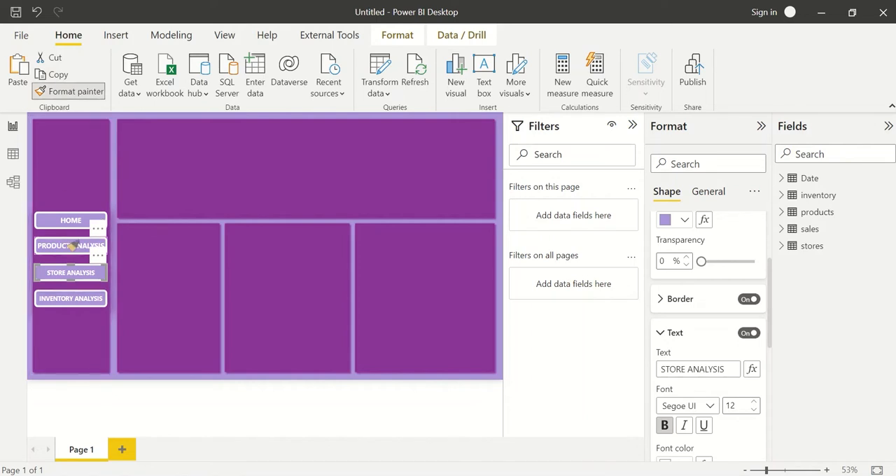
pyautogui.click(70, 246)
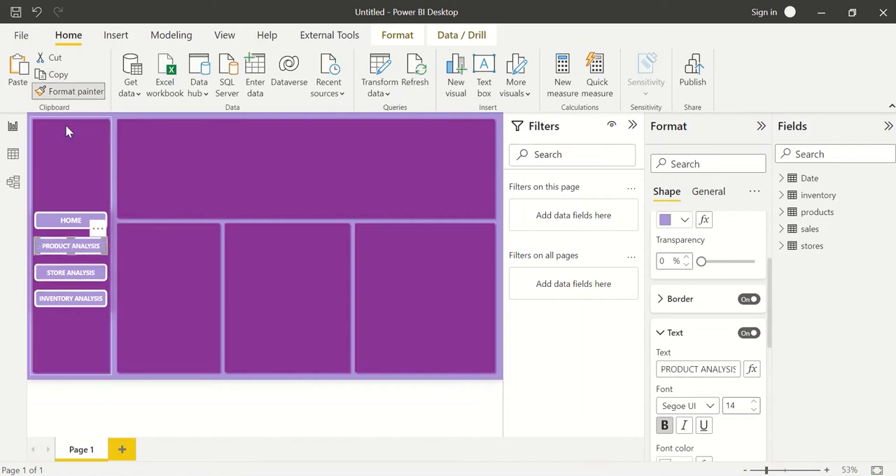
pyautogui.click(71, 219)
pyautogui.click(224, 335)
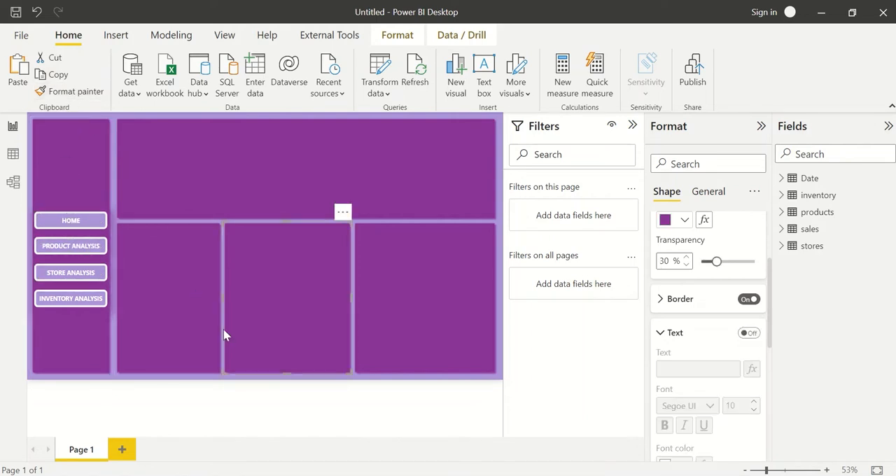
# Select all four navigation buttons together and distribute them vertically.
pyautogui.keyDown('ctrl'); pyautogui.click(90, 224); pyautogui.keyUp('ctrl')
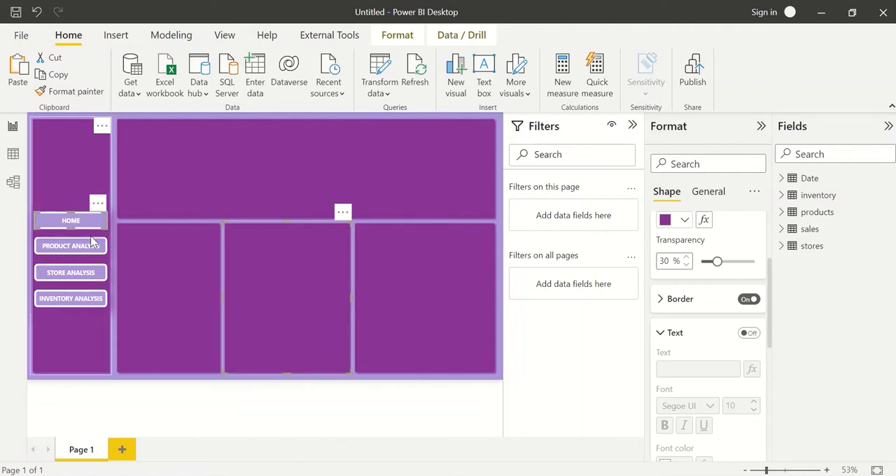
pyautogui.keyDown('ctrl'); pyautogui.click(90, 236); pyautogui.keyUp('ctrl')
pyautogui.click(114, 239)
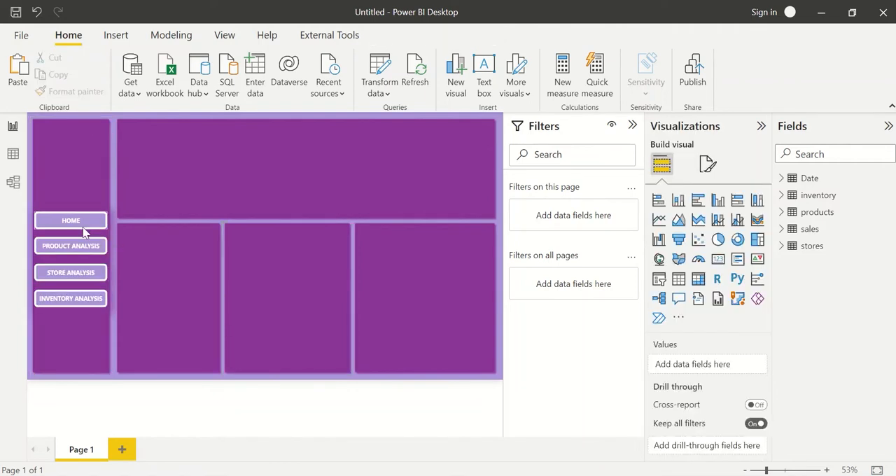
pyautogui.click(83, 225)
pyautogui.keyDown('ctrl'); pyautogui.click(88, 247); pyautogui.keyUp('ctrl')
pyautogui.keyDown('ctrl'); pyautogui.click(89, 273); pyautogui.keyUp('ctrl')
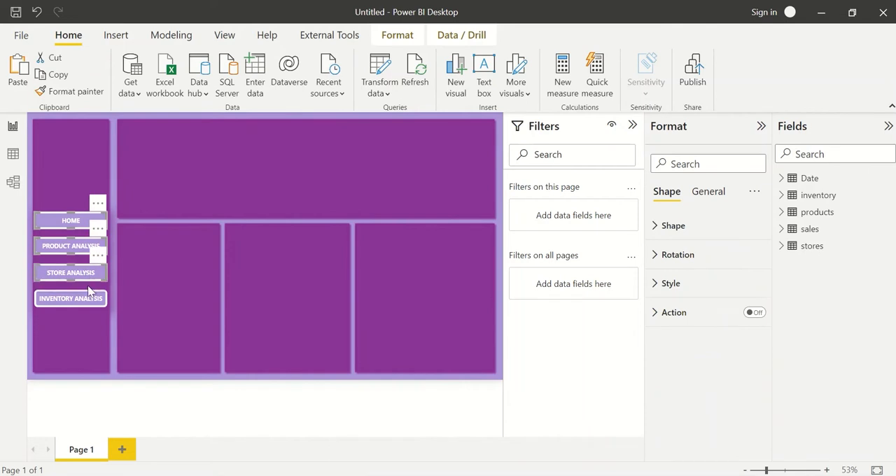
pyautogui.keyDown('ctrl'); pyautogui.click(93, 299); pyautogui.keyUp('ctrl')
pyautogui.click(397, 35)
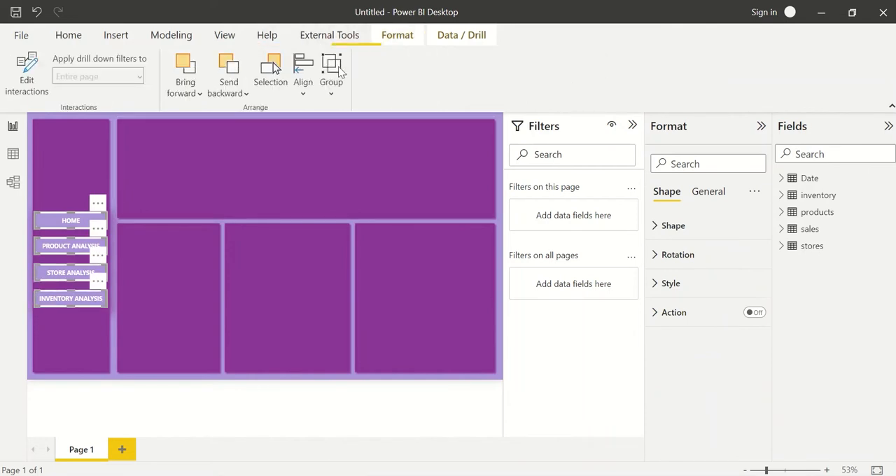
pyautogui.click(303, 82)
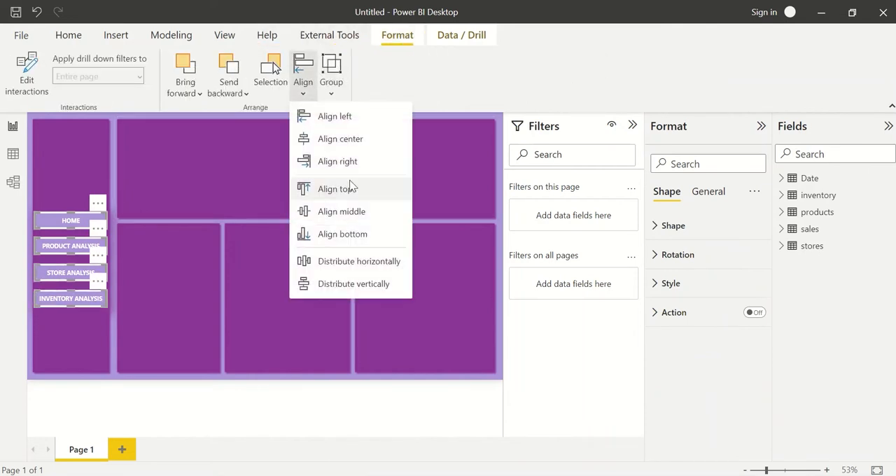
pyautogui.click(359, 294)
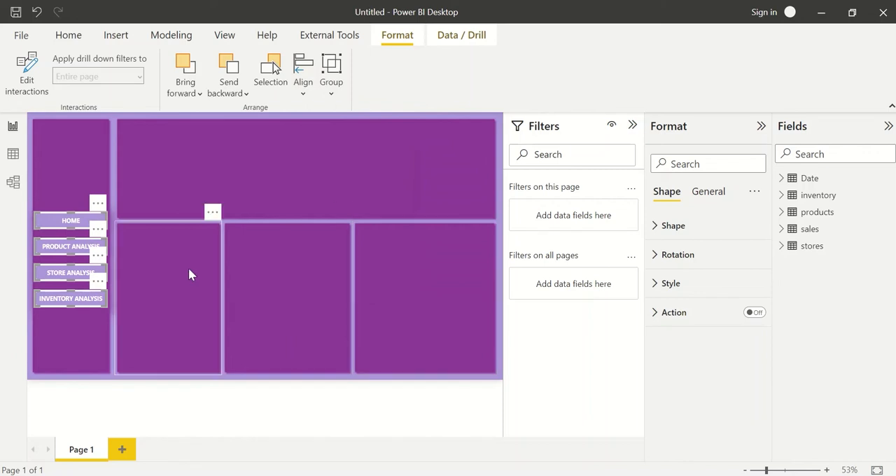
pyautogui.click(223, 296)
# Select the four navigation buttons together and move them up a little within the side panel.
pyautogui.click(73, 221)
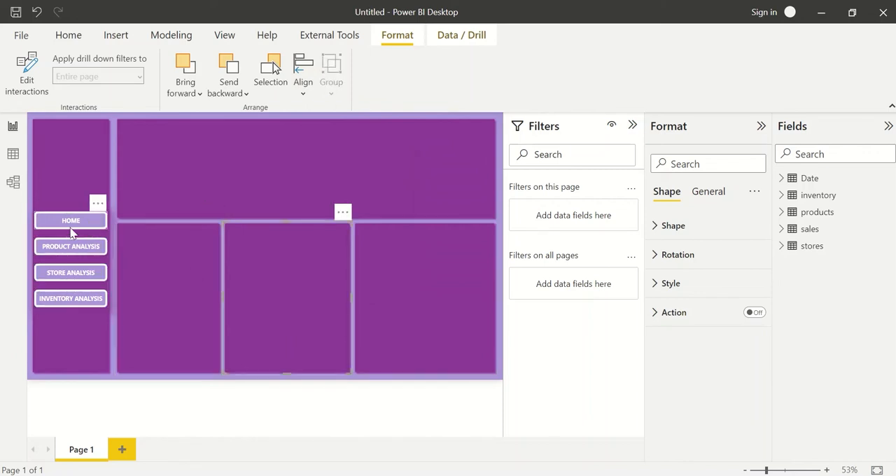
pyautogui.keyDown('ctrl'); pyautogui.click(73, 249); pyautogui.keyUp('ctrl')
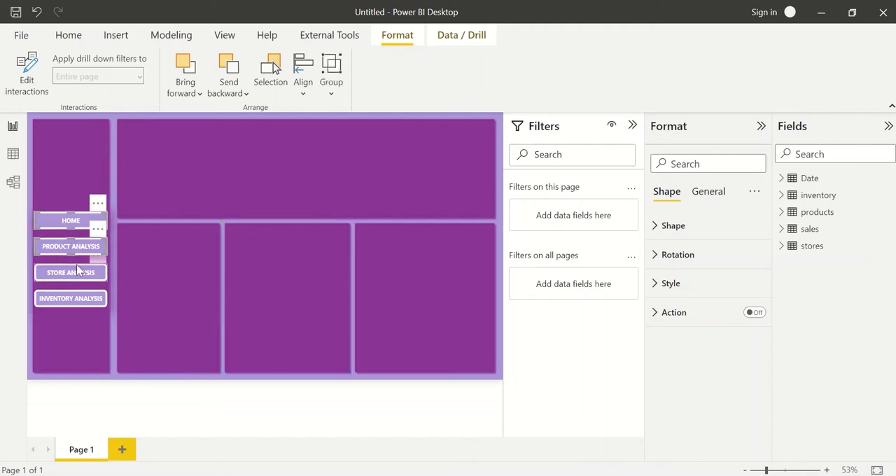
pyautogui.keyDown('ctrl'); pyautogui.click(76, 271); pyautogui.keyUp('ctrl')
pyautogui.keyDown('ctrl'); pyautogui.click(82, 300); pyautogui.keyUp('ctrl')
pyautogui.press('Up')
pyautogui.press('Up')
pyautogui.press('Up')
pyautogui.press('Up')
pyautogui.press('Up')
pyautogui.press('Up')
pyautogui.press('Up')
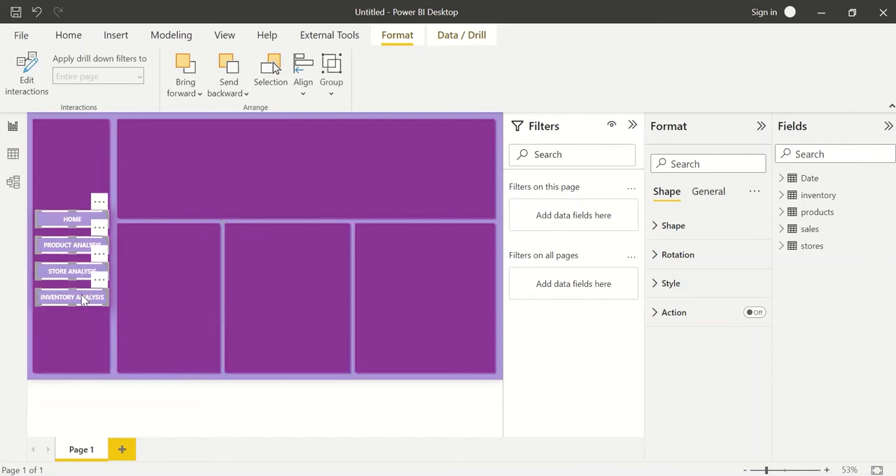
pyautogui.press('Up')
pyautogui.press('Up')
pyautogui.press('Up')
pyautogui.press('Up')
pyautogui.press('Up')
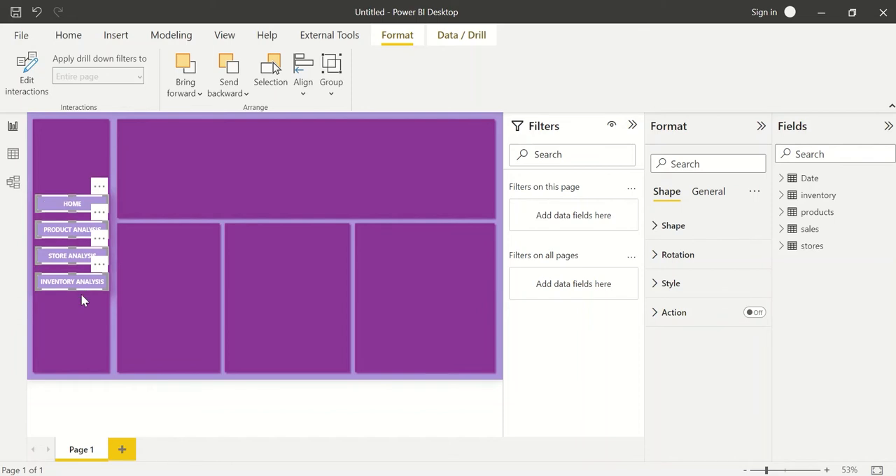
# Widen the purple side panel slightly towards the neighbouring panels.
pyautogui.click(115, 334)
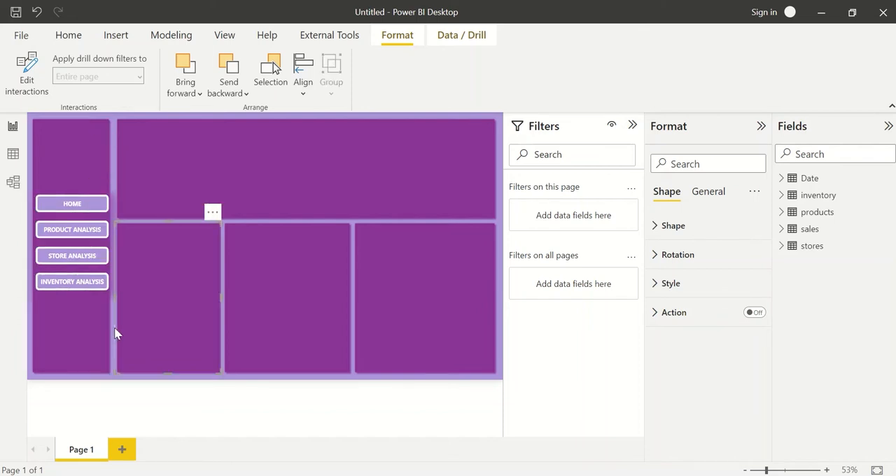
pyautogui.click(86, 333)
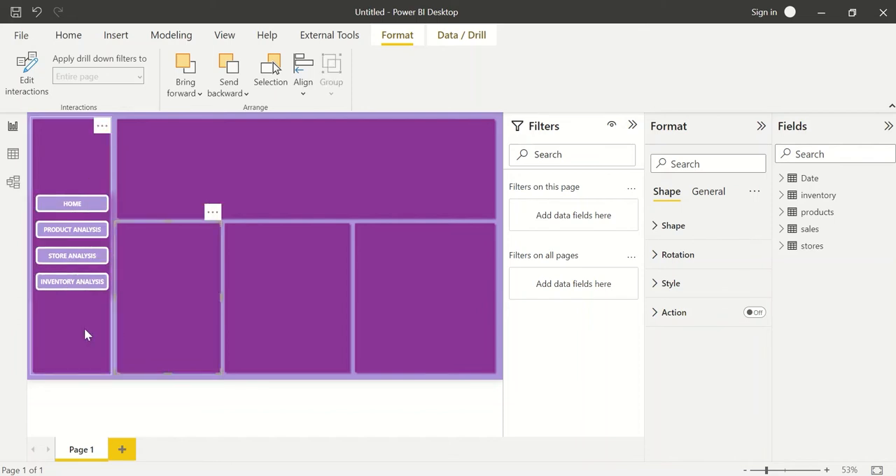
pyautogui.moveTo(110, 245); pyautogui.dragTo(116, 250)
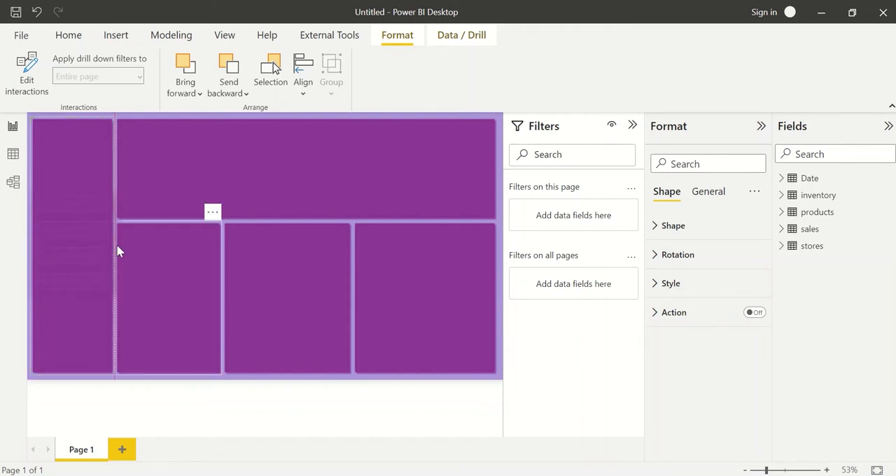
pyautogui.click(239, 378)
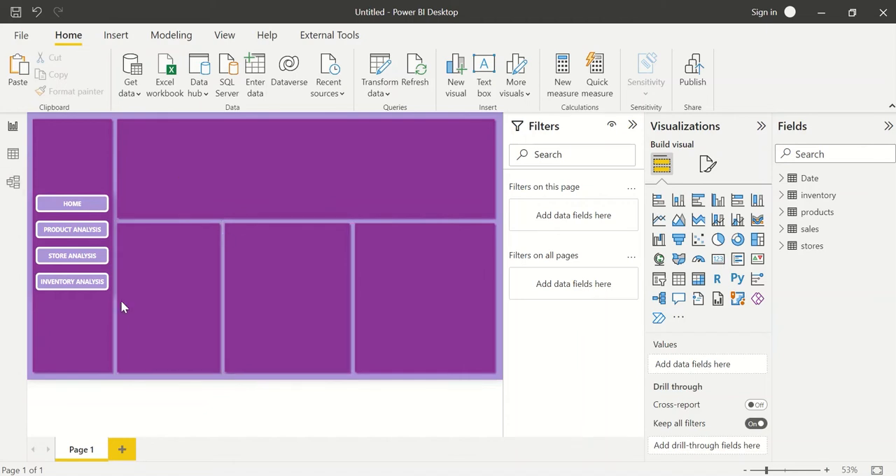
# Rename the report page Page 1 as Home.
pyautogui.doubleClick(73, 454)
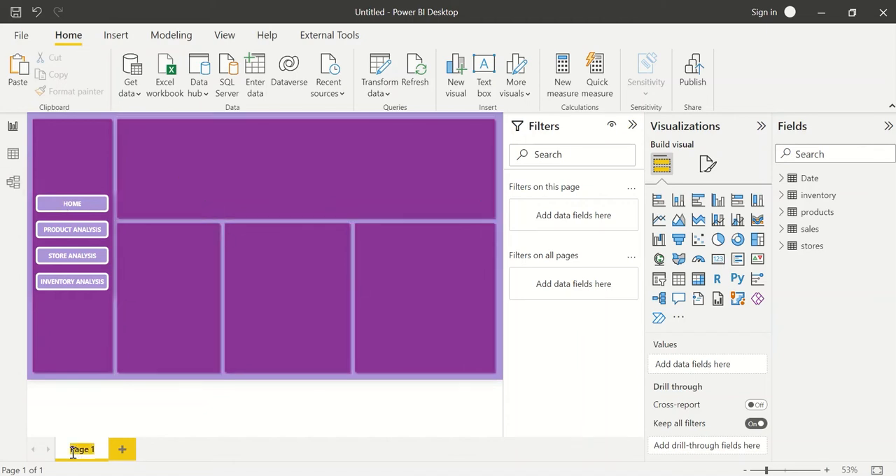
pyautogui.press('BackSpace')
pyautogui.write('Home')
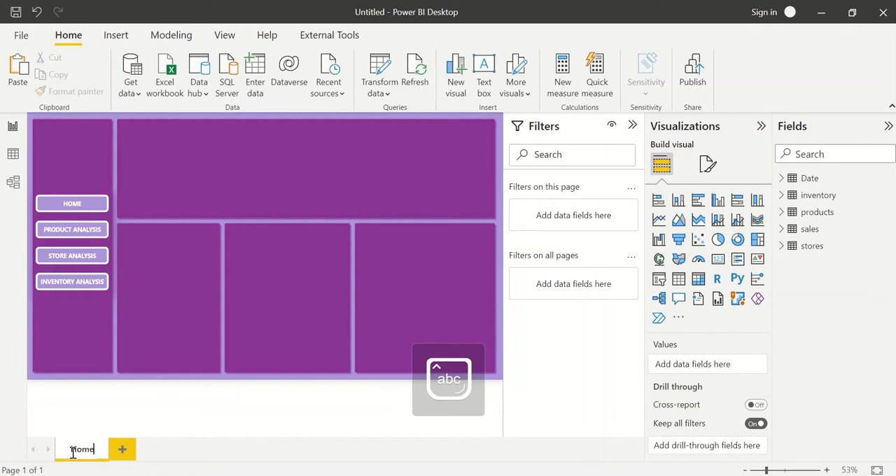
# Confirm Home as the report page's name.
pyautogui.press('Return')
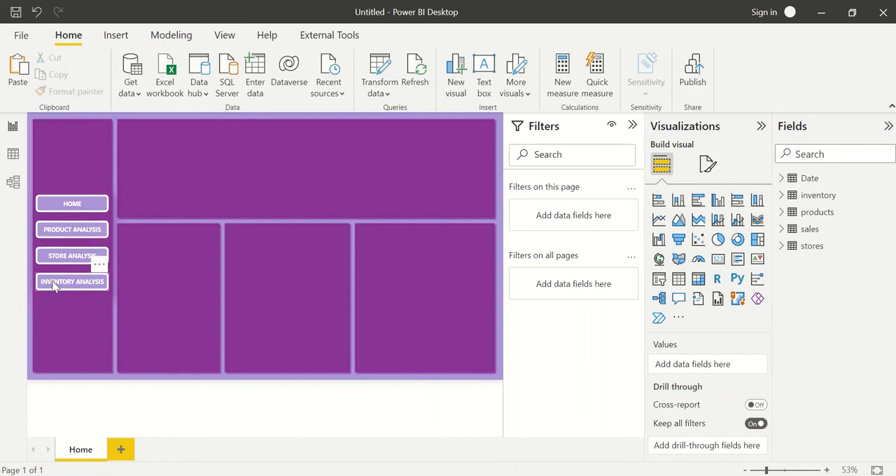
# Duplicate the INVENTORY ANALYSIS button near the bottom of the purple side panel and change the copy's text to RESET.
pyautogui.click(85, 287)
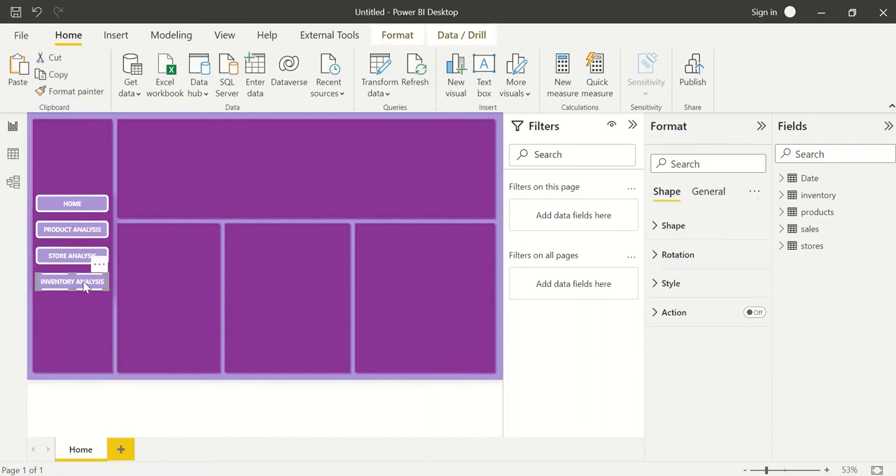
pyautogui.moveTo(83, 283); pyautogui.dragTo(82, 371)
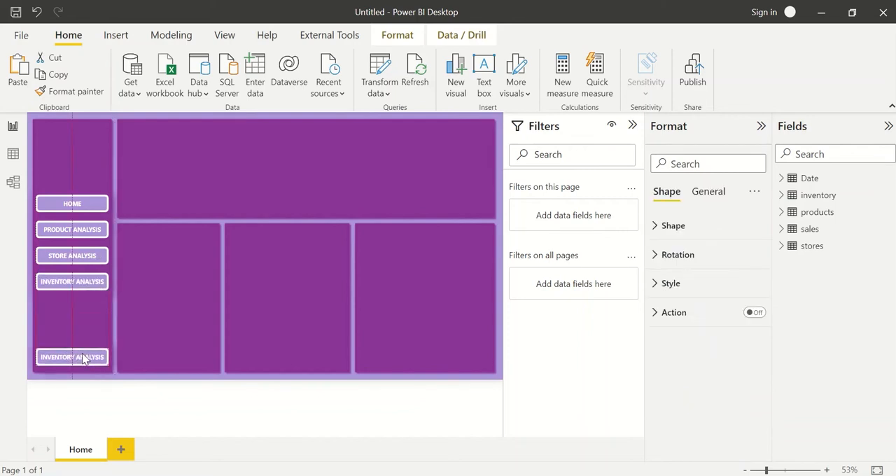
pyautogui.click(701, 284)
pyautogui.scroll(-3, 714, 364)
pyautogui.click(700, 329)
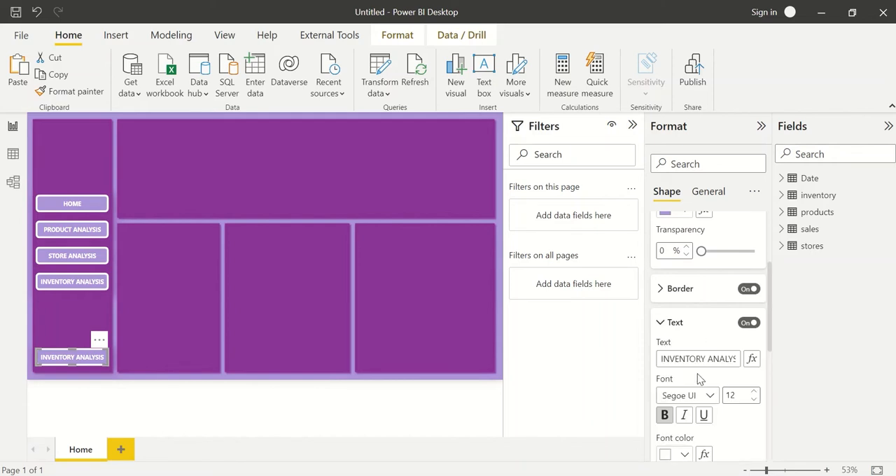
pyautogui.tripleClick(695, 363)
pyautogui.write('RESET')
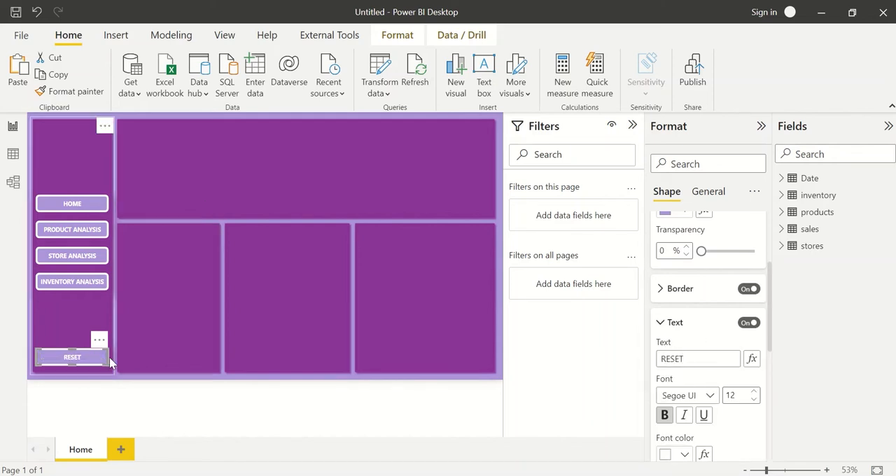
# Make the RESET button narrower and taller, centred in the side panel, and set its font size to 20.
pyautogui.moveTo(109, 358); pyautogui.dragTo(72, 357)
pyautogui.click(58, 349)
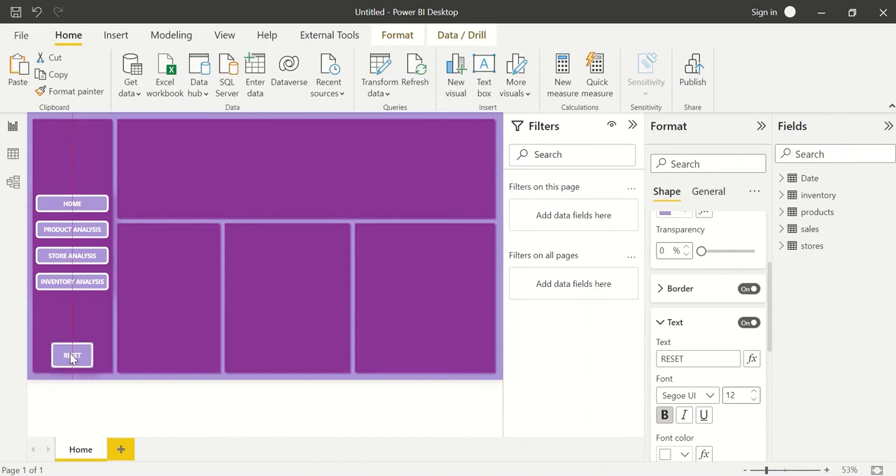
pyautogui.click(755, 392)
pyautogui.click(755, 392)
pyautogui.click(755, 392)
pyautogui.click(755, 392)
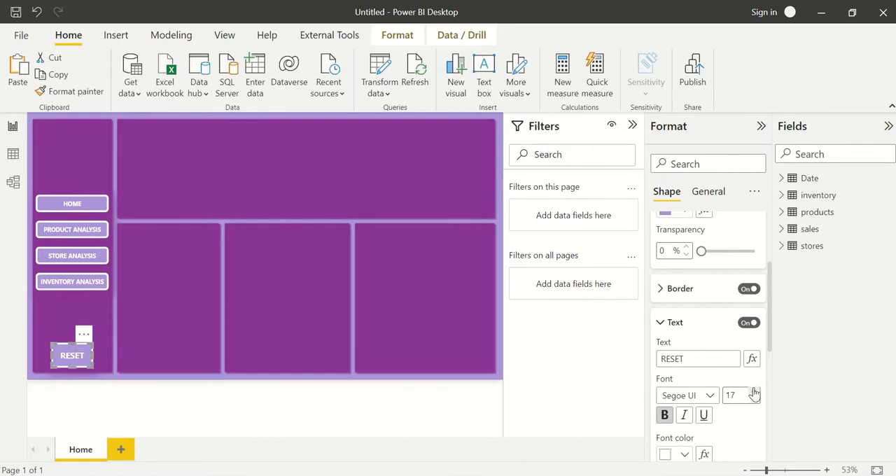
pyautogui.click(755, 392)
pyautogui.click(755, 392)
pyautogui.click(755, 392)
pyautogui.click(755, 392)
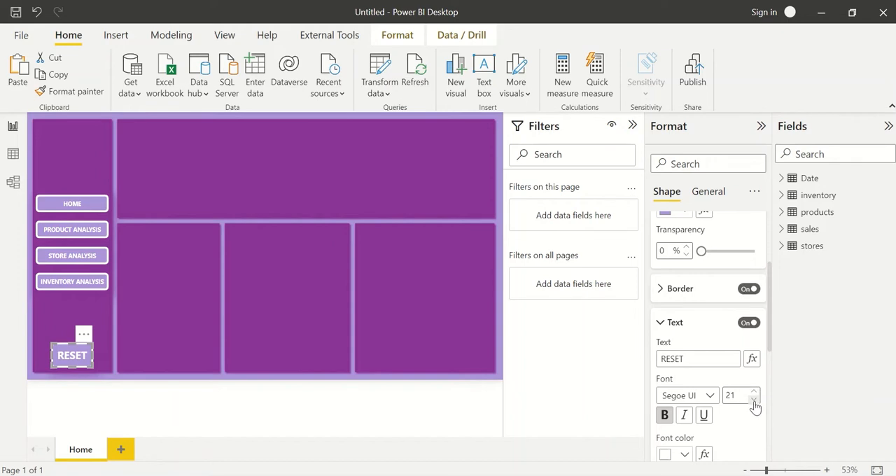
pyautogui.click(755, 400)
# Change the RESET button's fill to the darkest shade of the light blue theme color and deselect the button.
pyautogui.scroll(-2, 686, 413)
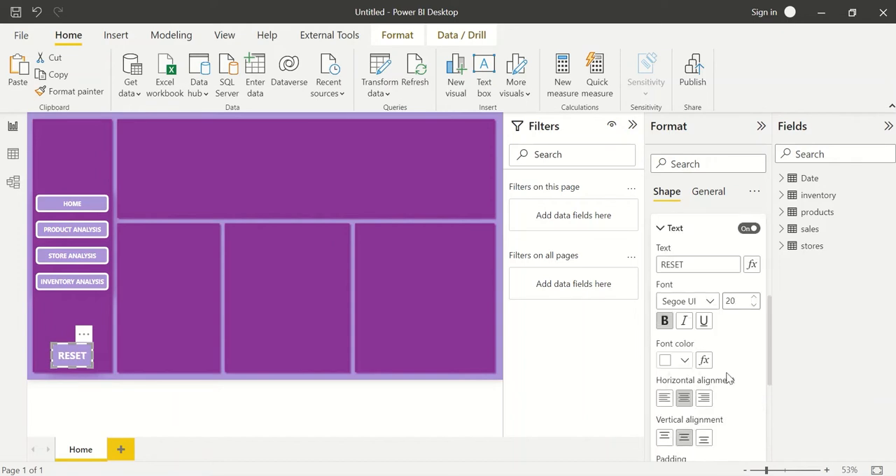
pyautogui.scroll(2, 736, 350)
pyautogui.click(678, 324)
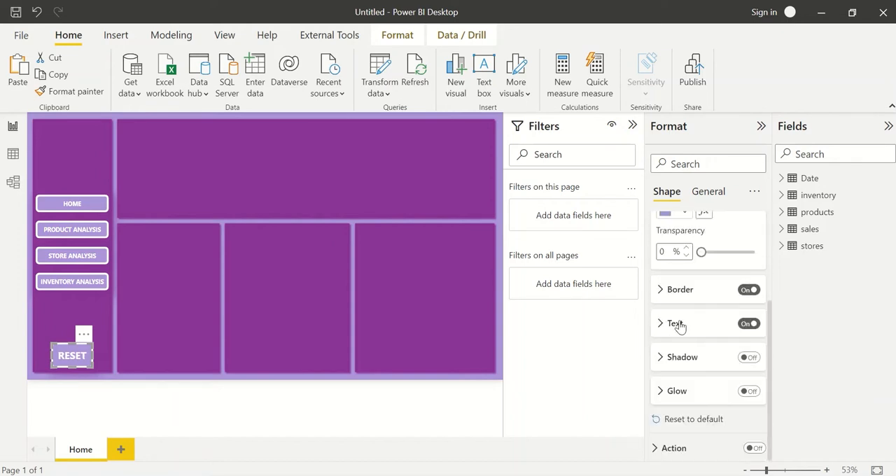
pyautogui.scroll(3, 702, 359)
pyautogui.click(669, 347)
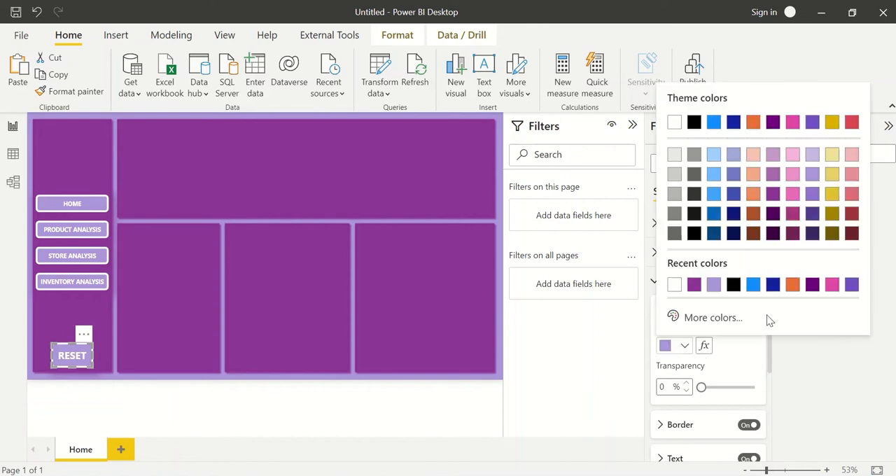
pyautogui.click(711, 241)
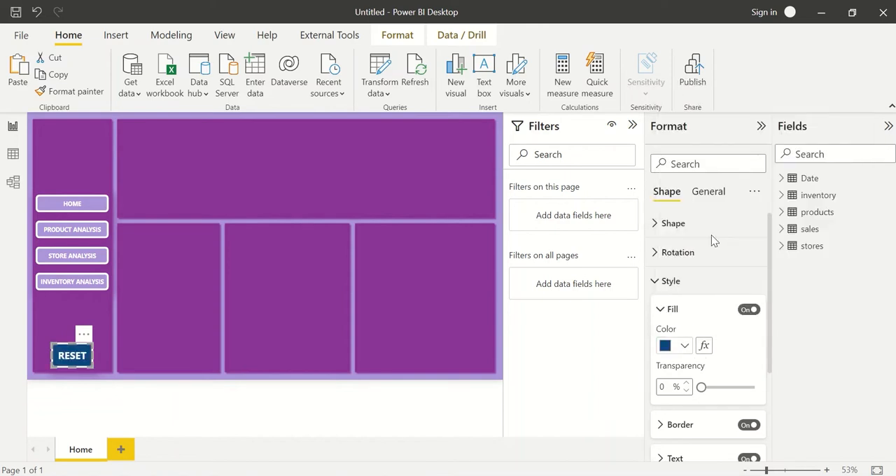
pyautogui.click(217, 381)
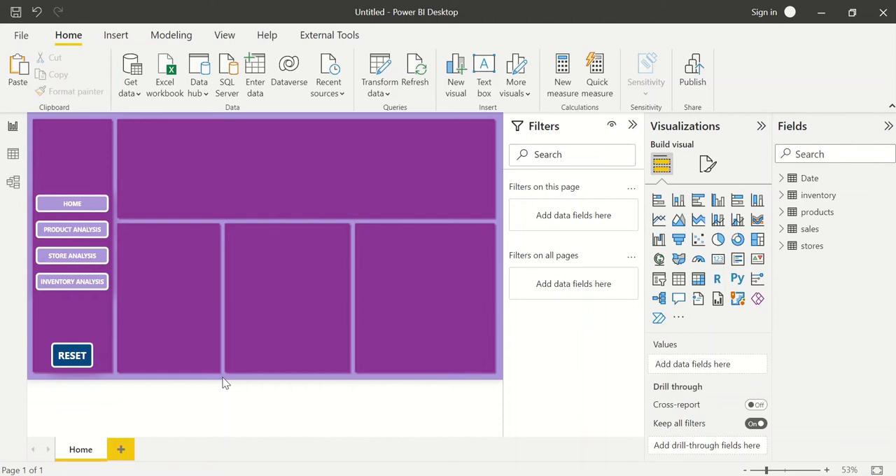
# Add a stacked column chart in the large upper purple panel with Month from the Date hierarchy on its X-axis.
pyautogui.click(681, 202)
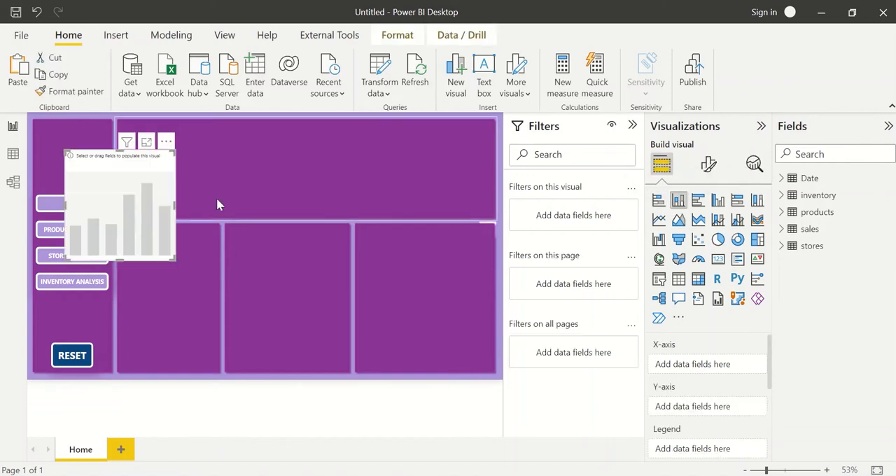
pyautogui.moveTo(143, 189); pyautogui.dragTo(201, 183)
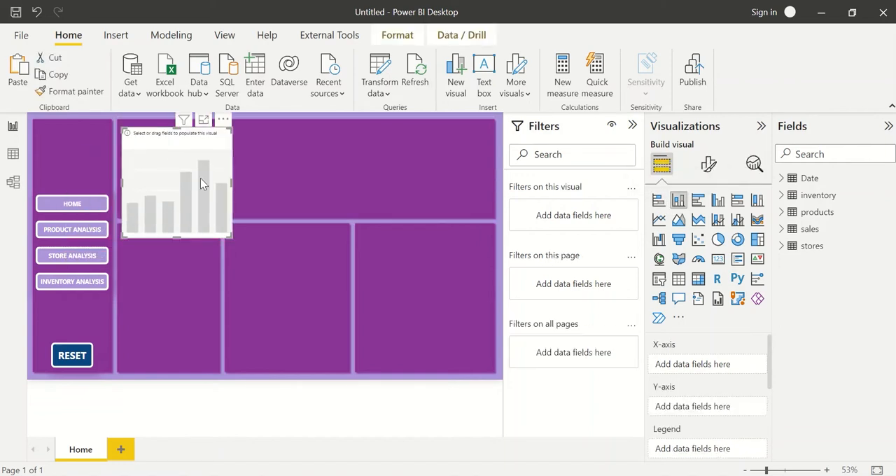
pyautogui.click(785, 181)
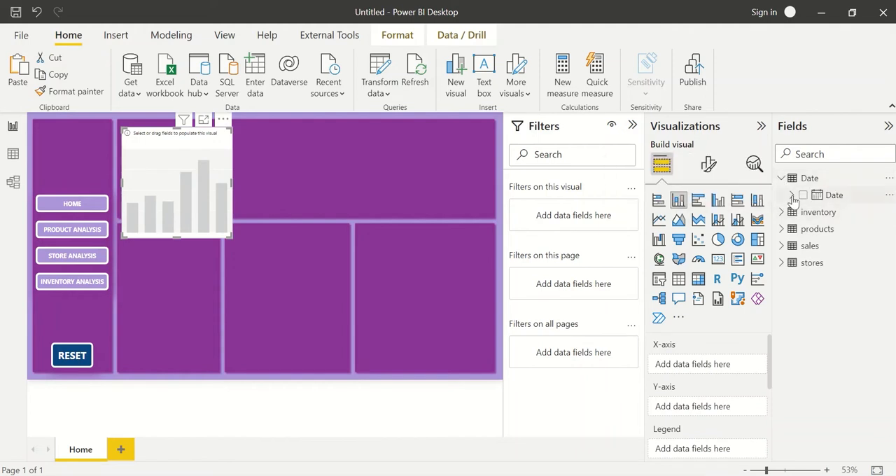
pyautogui.click(792, 195)
pyautogui.click(803, 212)
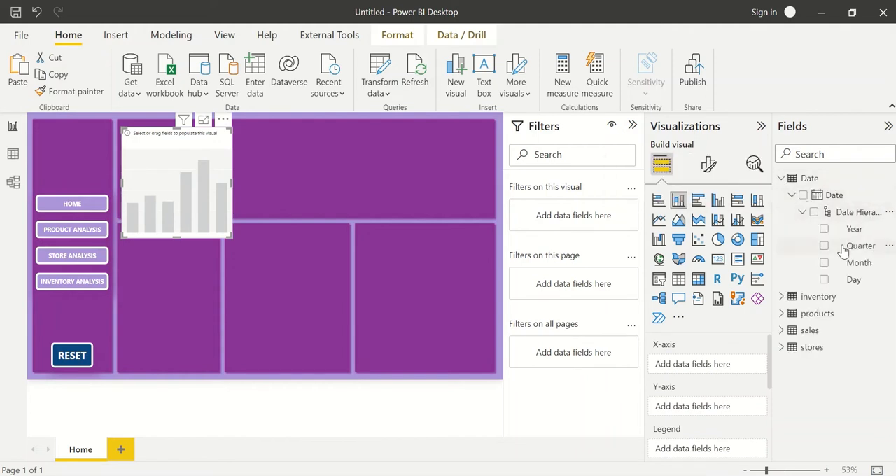
pyautogui.click(825, 263)
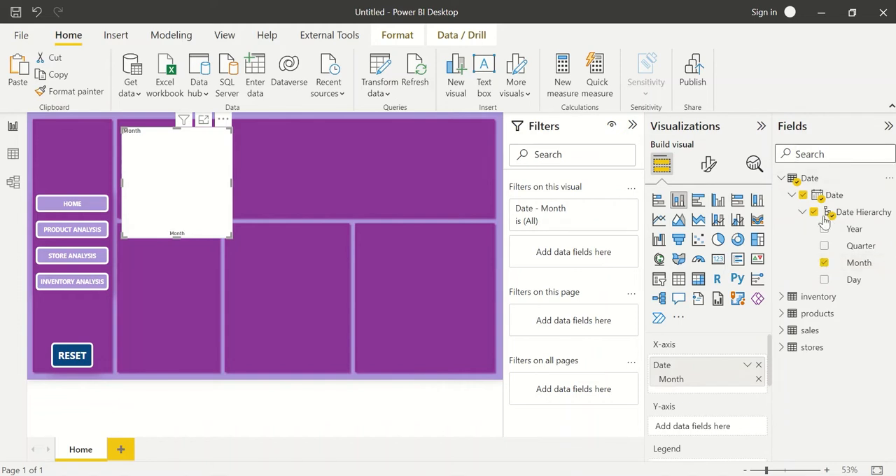
# Search the fields for "sale", clear the search, and start a new measure in the sales table.
pyautogui.write('sale')
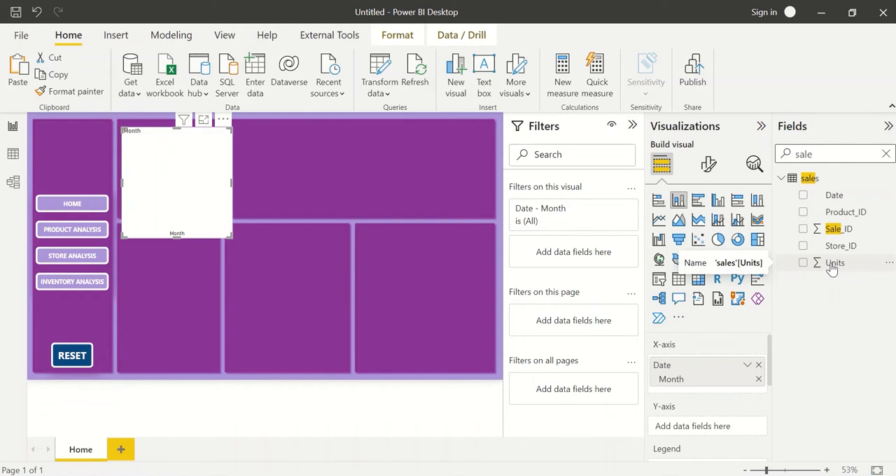
pyautogui.click(886, 154)
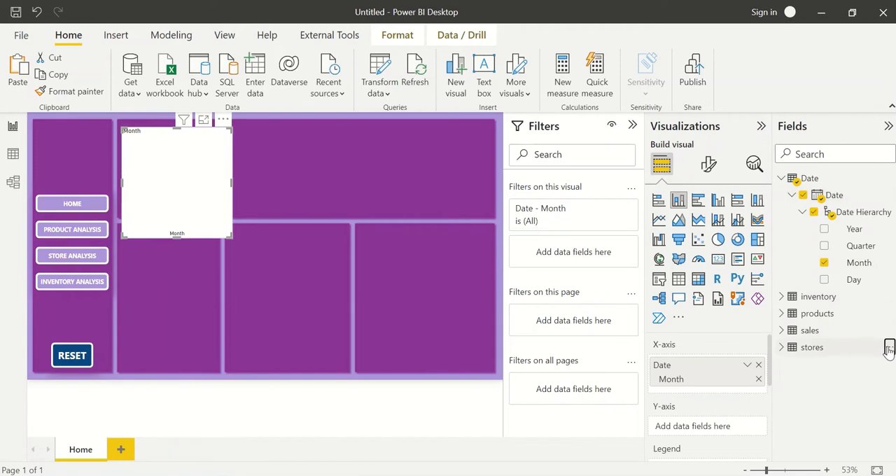
pyautogui.click(889, 347)
pyautogui.click(873, 349)
pyautogui.click(888, 330)
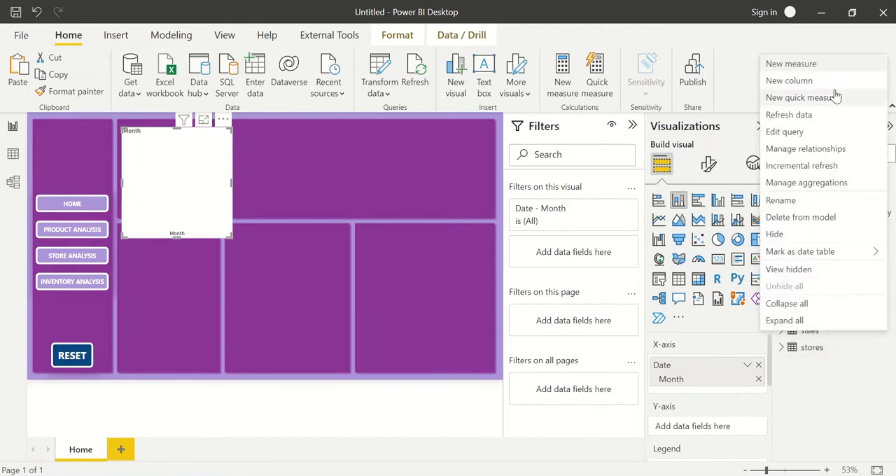
pyautogui.click(814, 64)
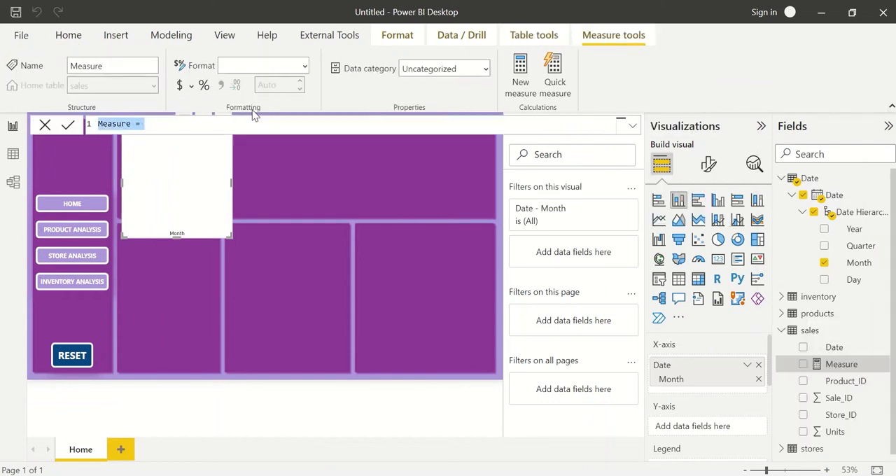
pyautogui.write('Sales')
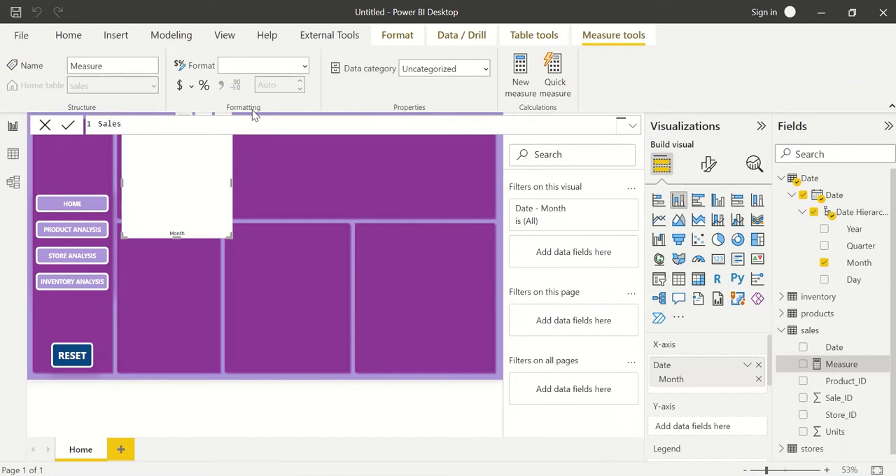
pyautogui.write(' (In value)')
pyautogui.write(' = sal')
pyautogui.press('BackSpace')
pyautogui.press('BackSpace')
pyautogui.press('BackSpace')
pyautogui.write('unit')
# Define the new measure as Sum of Units = SUM(sales[Units]), replacing the draft formula.
pyautogui.moveTo(206, 122); pyautogui.dragTo(101, 125)
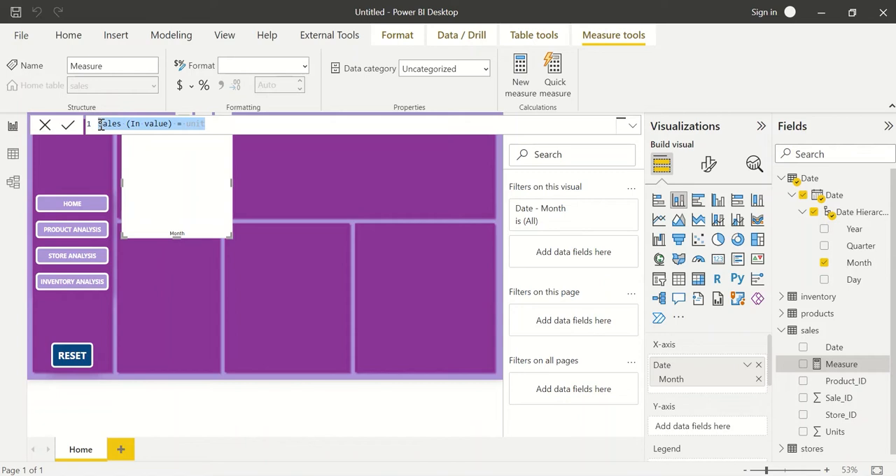
pyautogui.write('Uni')
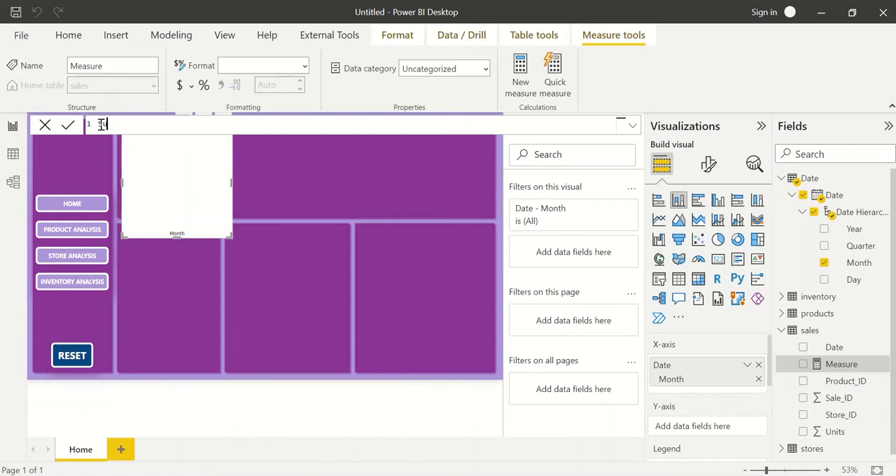
pyautogui.write('m of Units = SUM(')
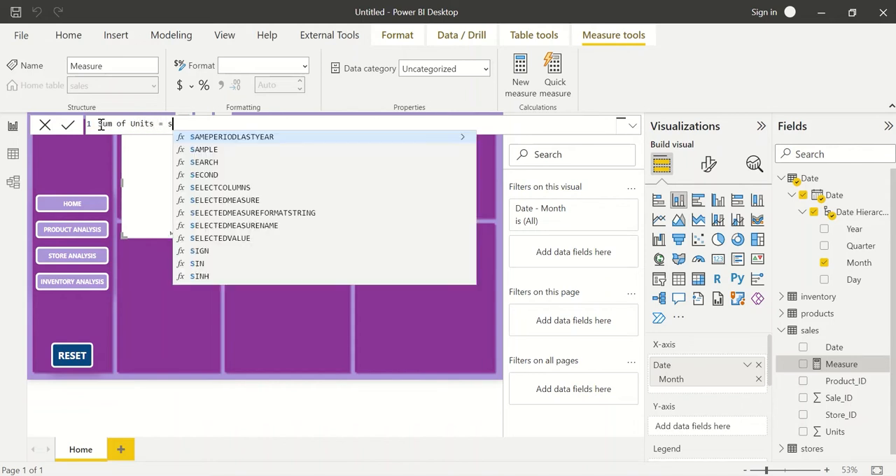
pyautogui.write('unit')
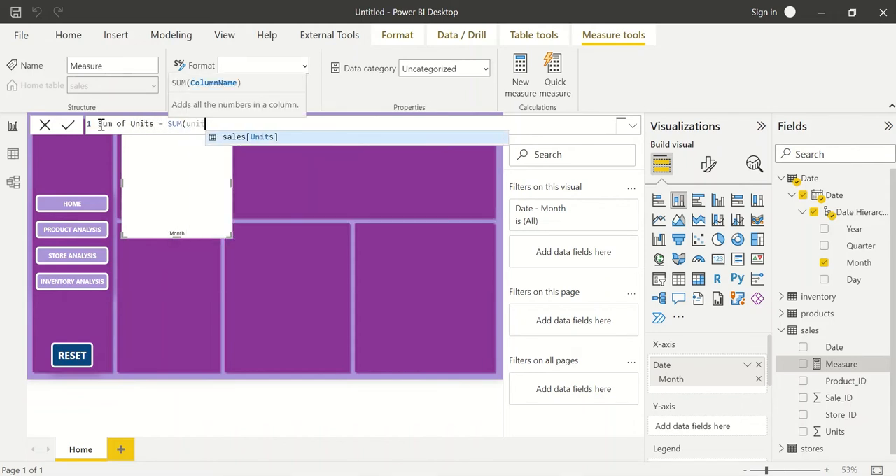
pyautogui.press('Tab')
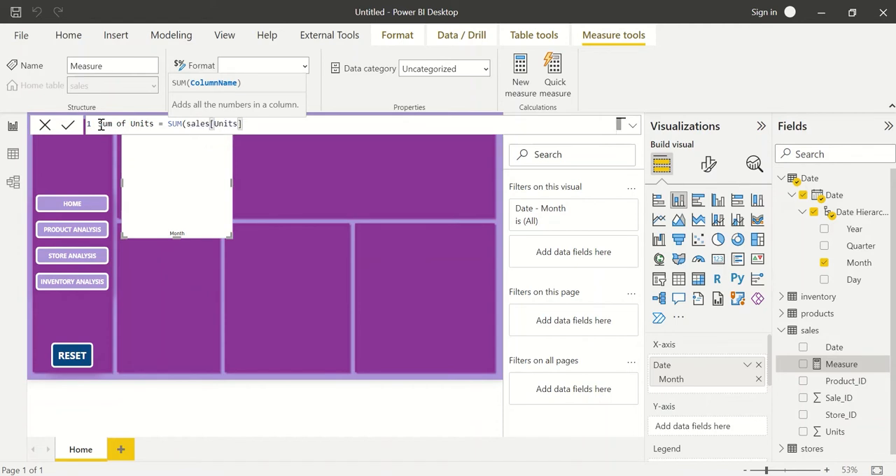
pyautogui.write(')')
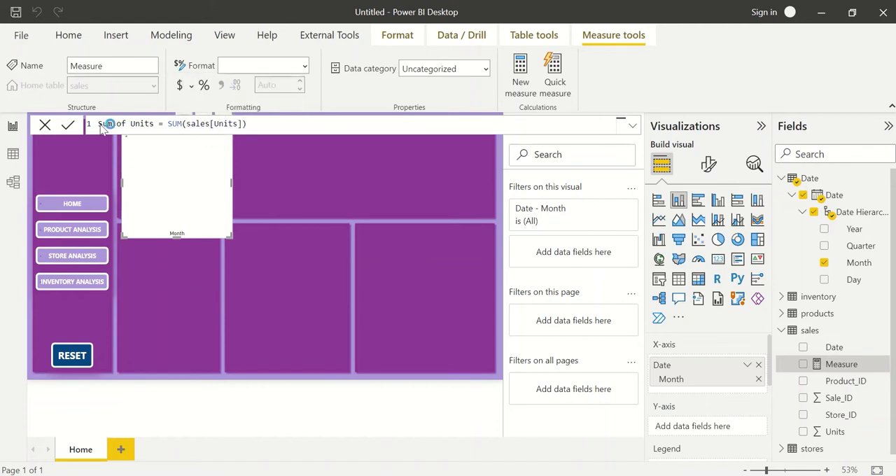
pyautogui.click(350, 194)
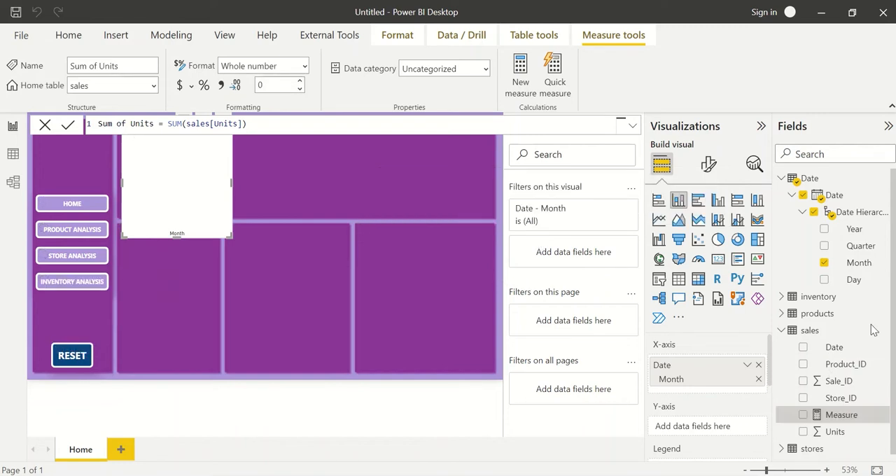
# Start another new measure in the sales table.
pyautogui.rightClick(832, 327)
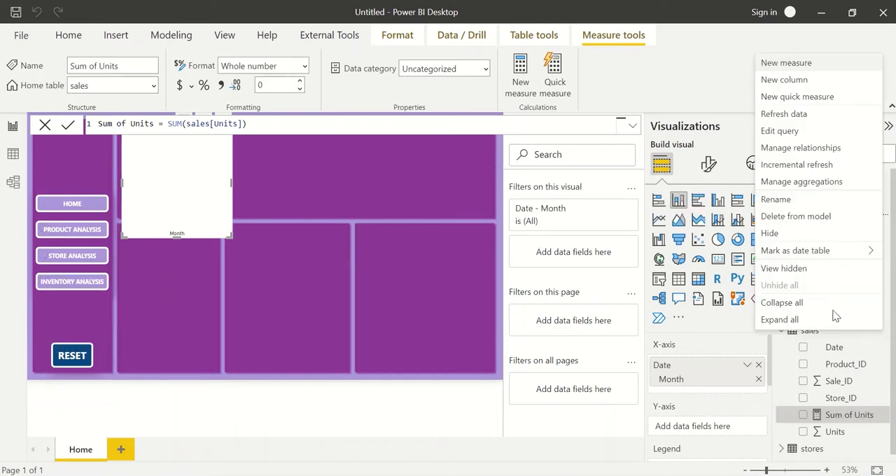
pyautogui.press('Escape')
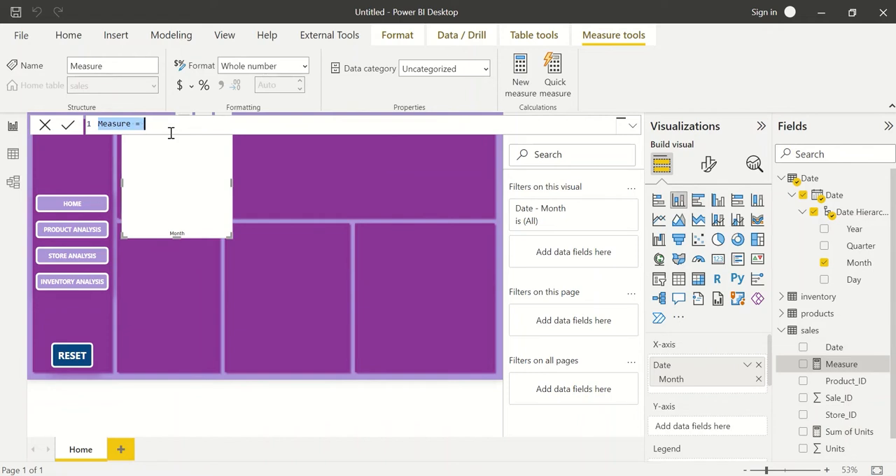
pyautogui.write('Sales = in')
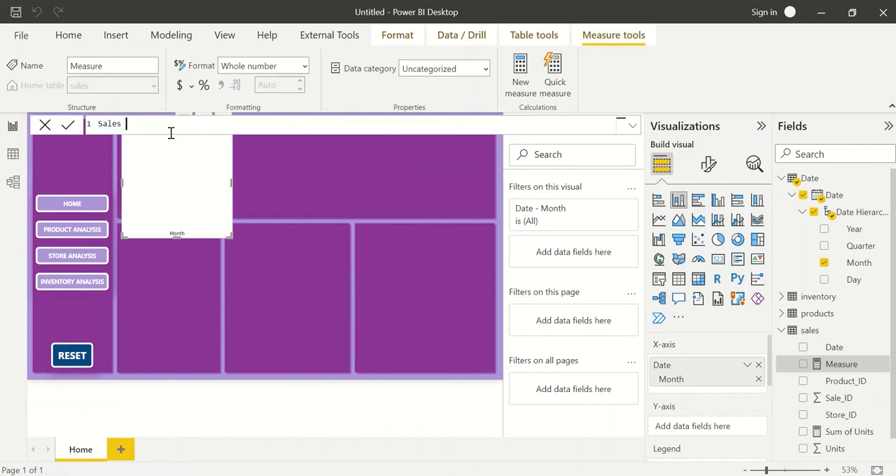
pyautogui.write('[su')
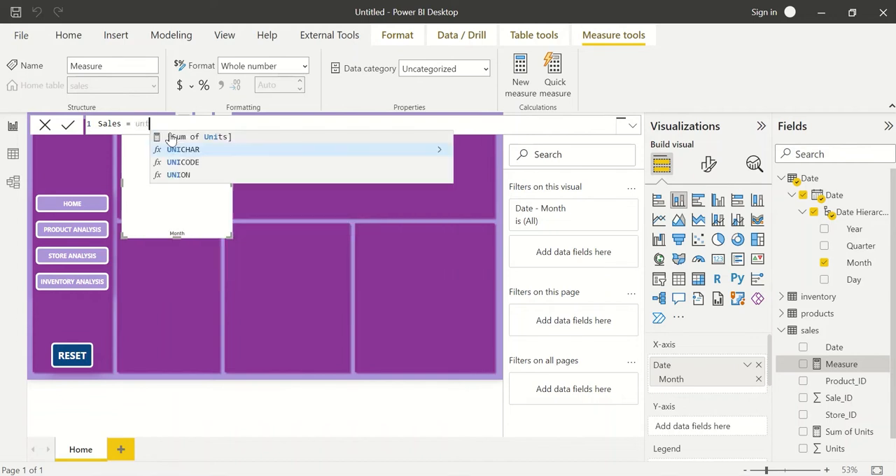
pyautogui.press('Tab')
pyautogui.write('&')
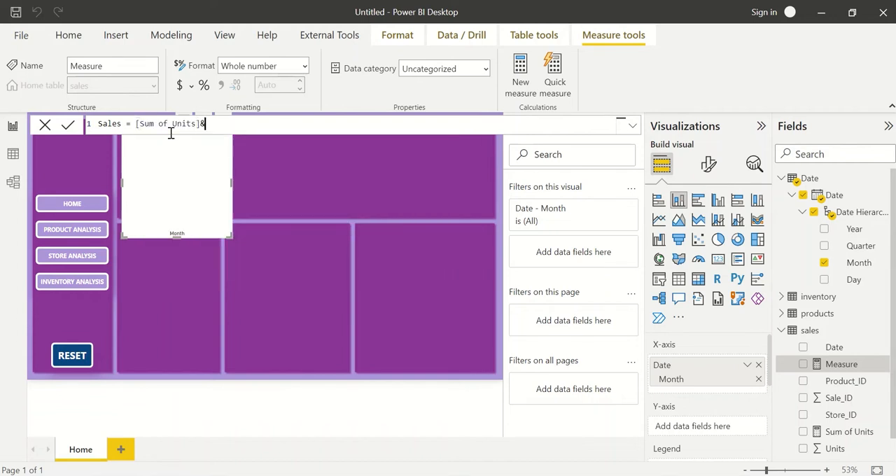
pyautogui.press('BackSpace')
pyautogui.write('*price')
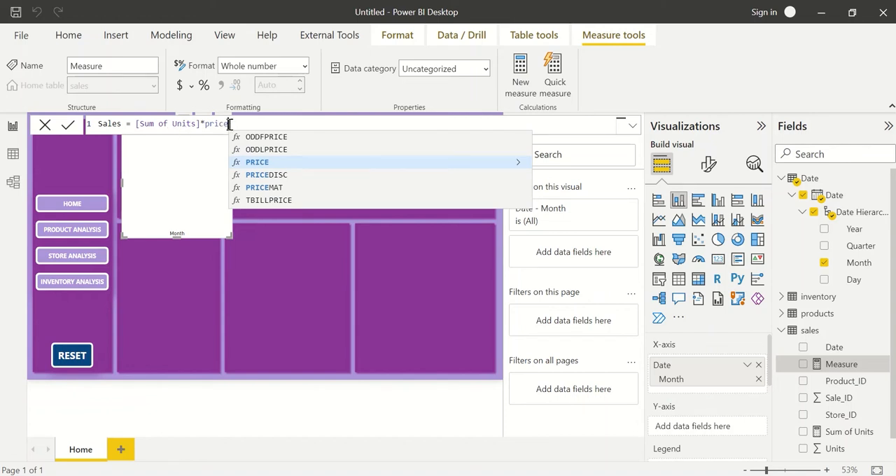
# Replace the draft formula with the measure Price = SUM(products[Product_Price]).
pyautogui.moveTo(229, 124); pyautogui.dragTo(98, 131)
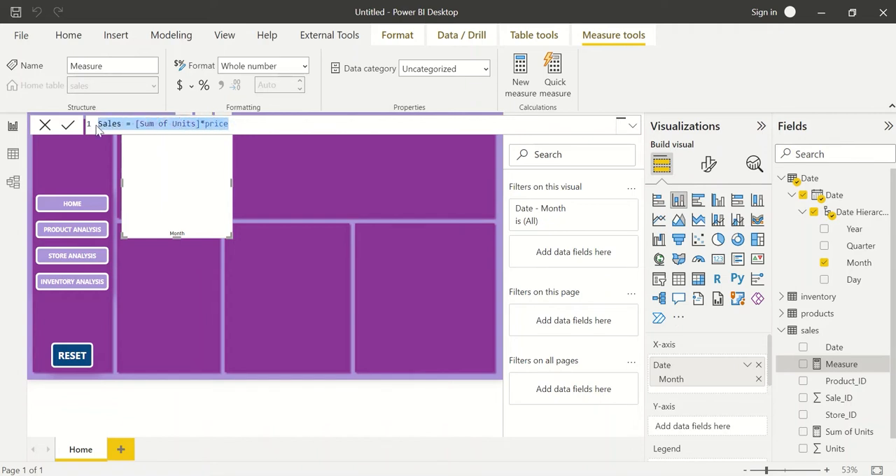
pyautogui.write('Price')
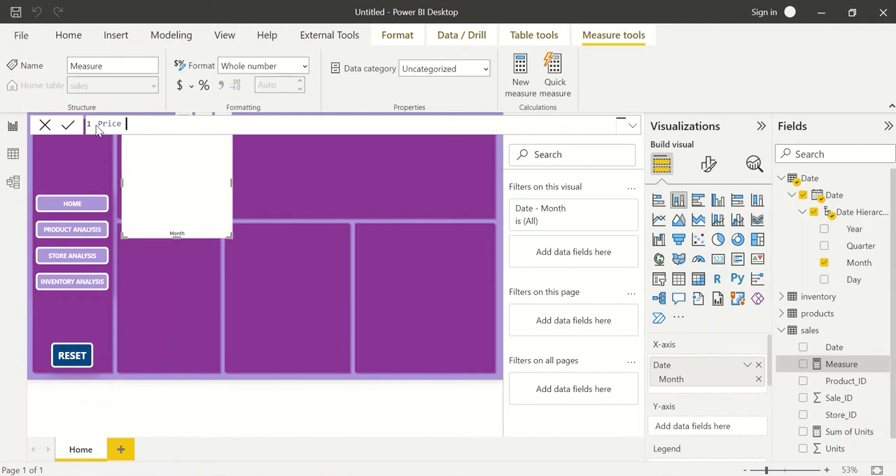
pyautogui.write(' = sum(p')
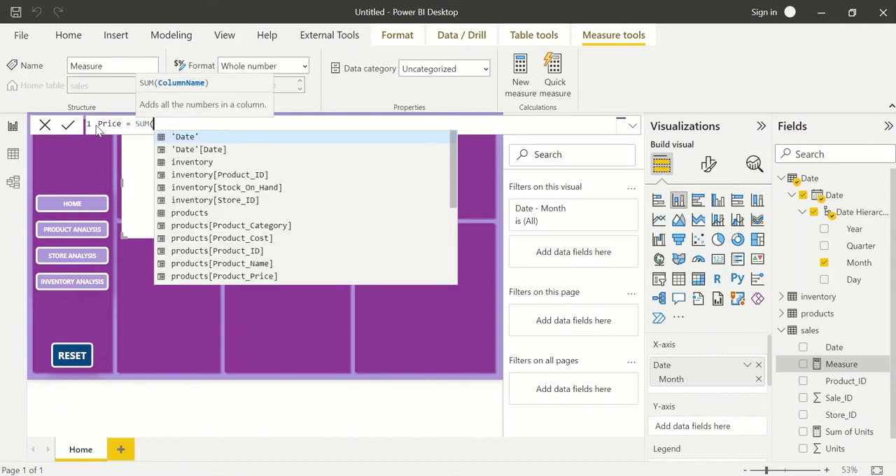
pyautogui.write('rice')
pyautogui.press('Tab')
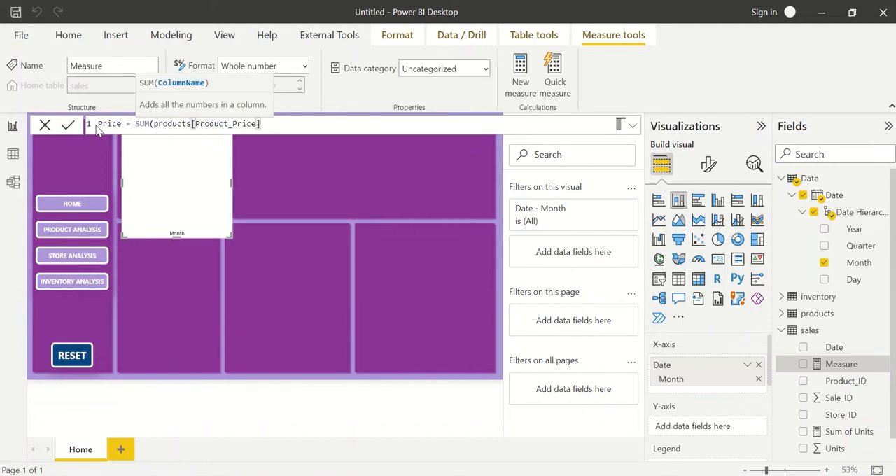
pyautogui.write(')')
pyautogui.press('Return')
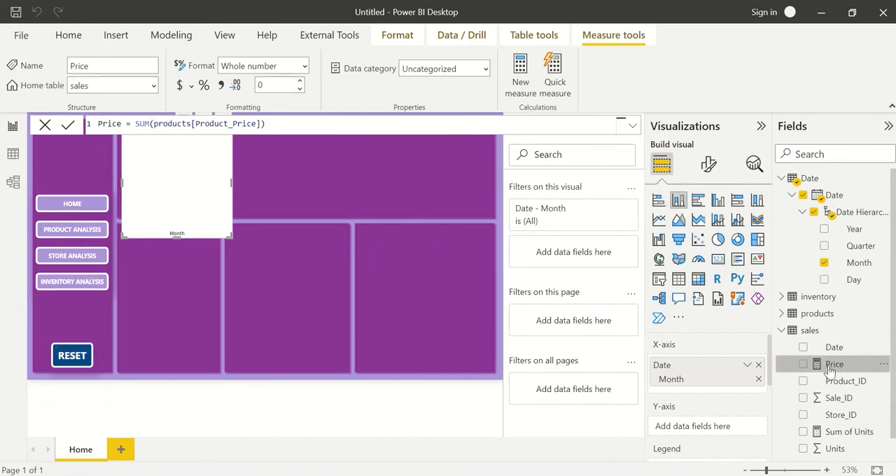
# Create a measure in the sales table defined as Sales (Value) = [Sum of Units]*[Price].
pyautogui.click(886, 334)
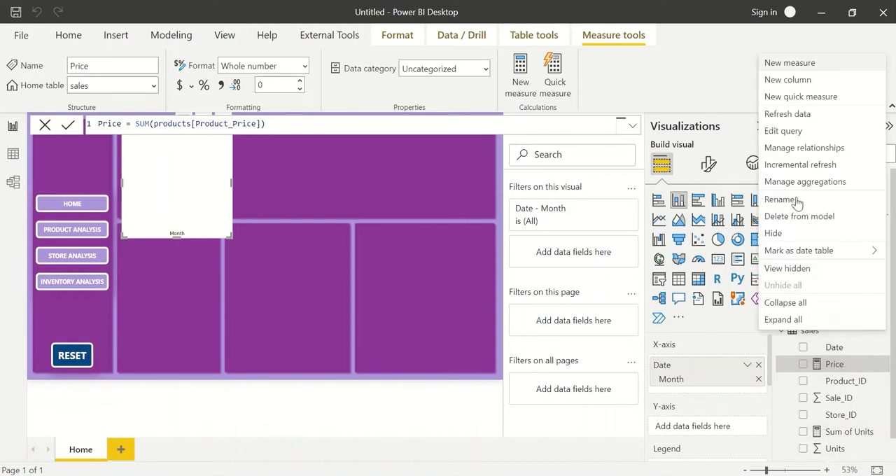
pyautogui.click(798, 73)
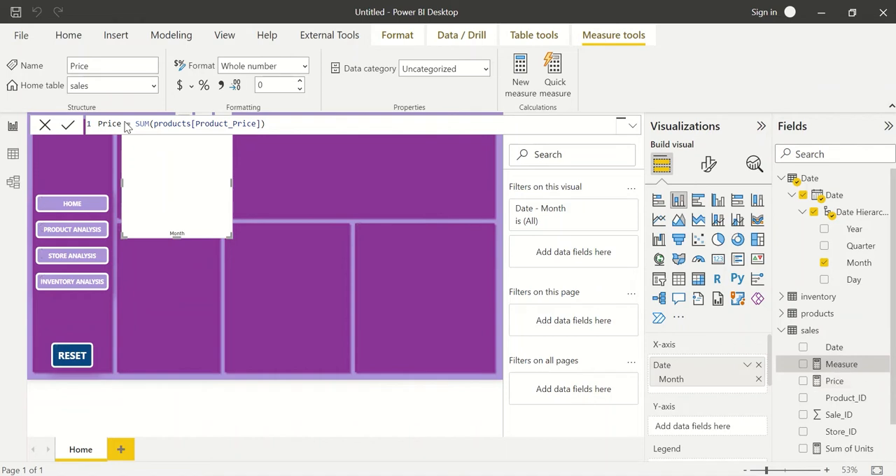
pyautogui.write('Sales (Val')
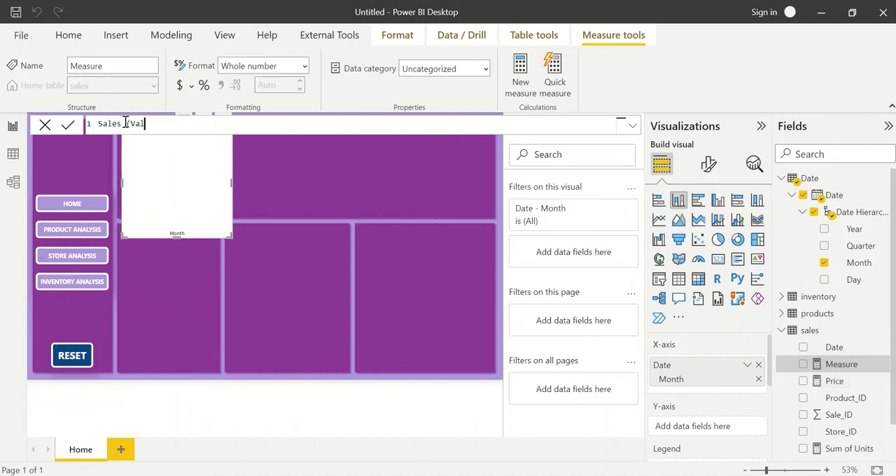
pyautogui.write('ue) = [Sum of Units]*price')
pyautogui.press('Tab')
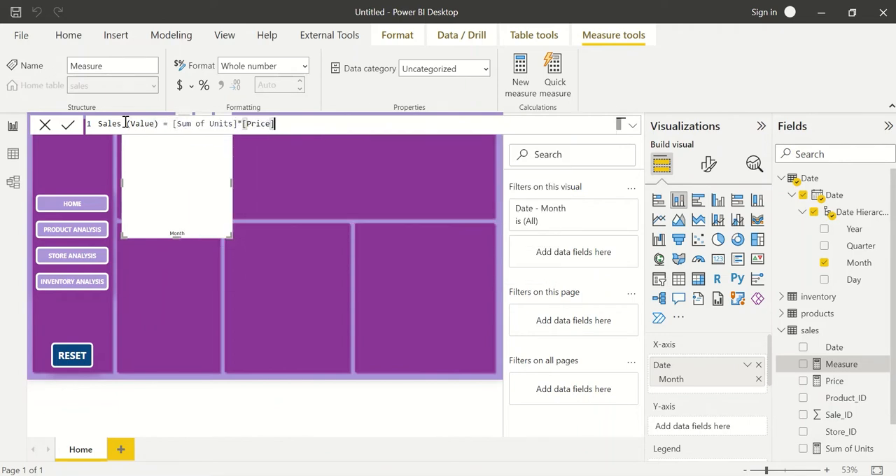
pyautogui.press('Return')
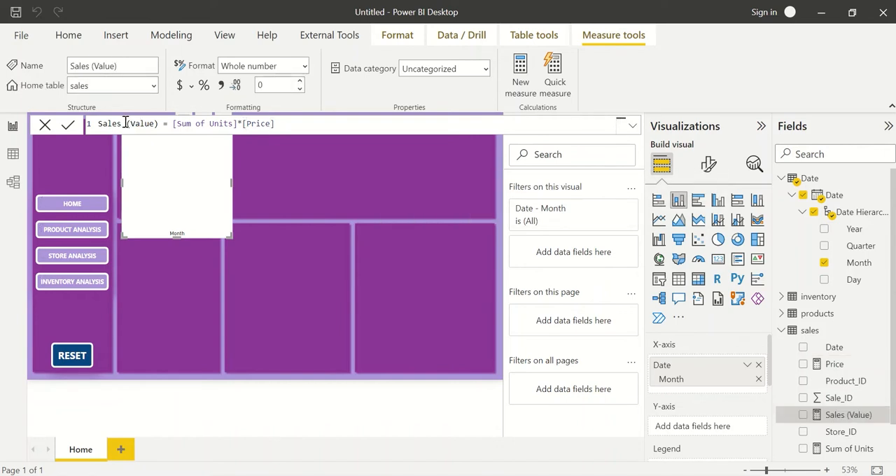
# Add a card visual showing the Sales (Value) measure and place it near the middle of the Home page.
pyautogui.click(352, 269)
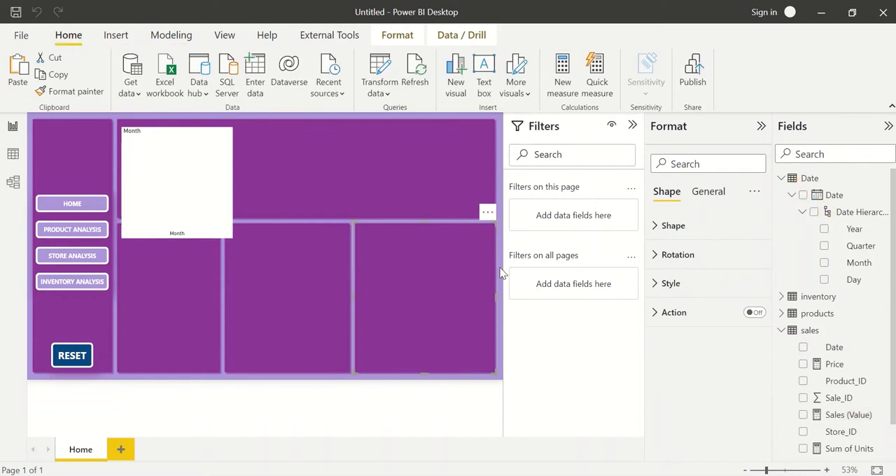
pyautogui.click(345, 379)
pyautogui.click(719, 261)
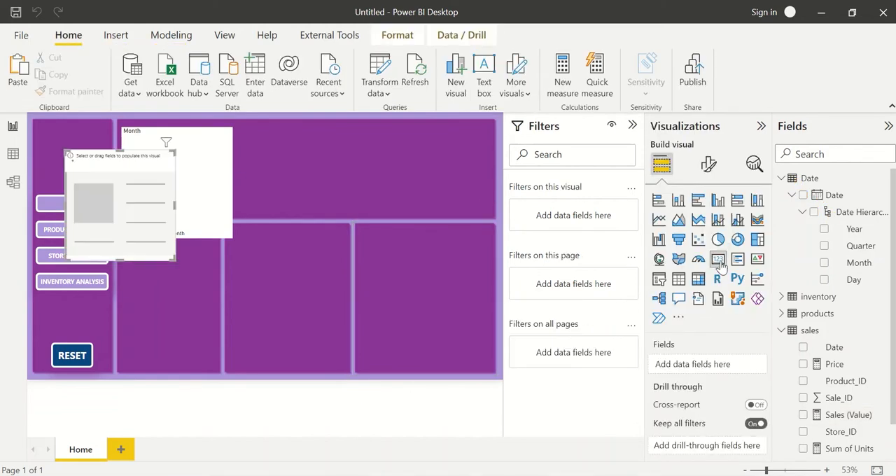
pyautogui.click(803, 416)
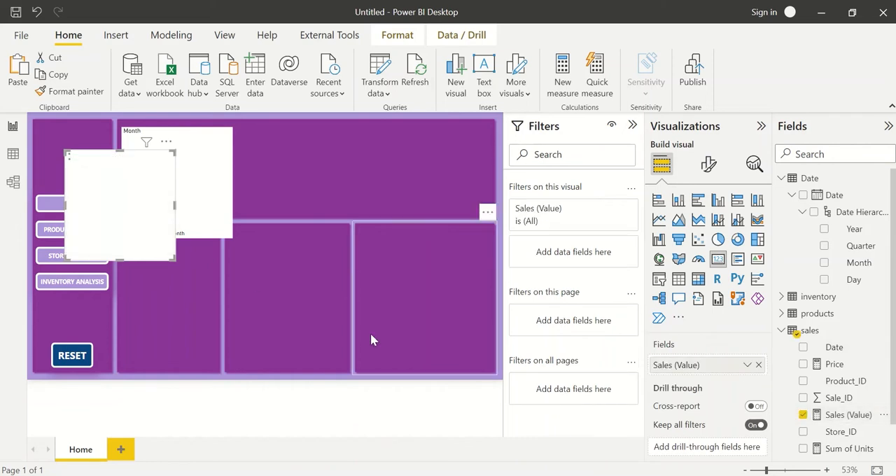
pyautogui.moveTo(124, 200); pyautogui.dragTo(266, 266)
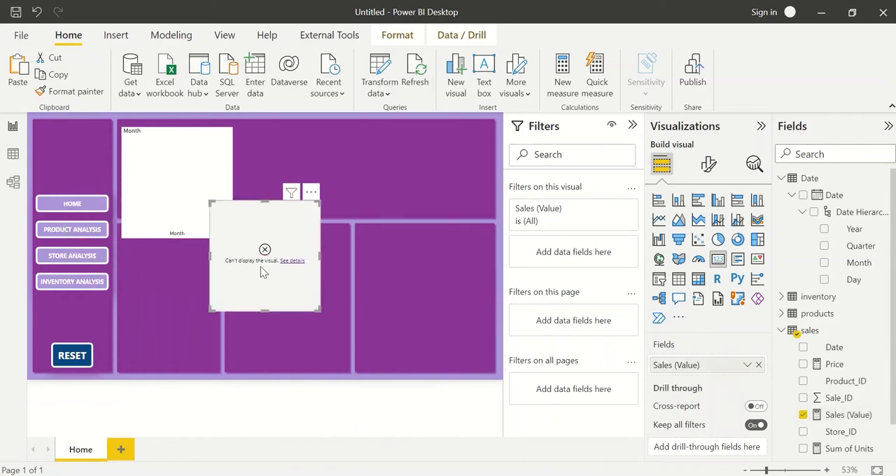
# Examine the sales table data, checking the Sum of Units and Price measure formulas and the Units column.
pyautogui.click(12, 153)
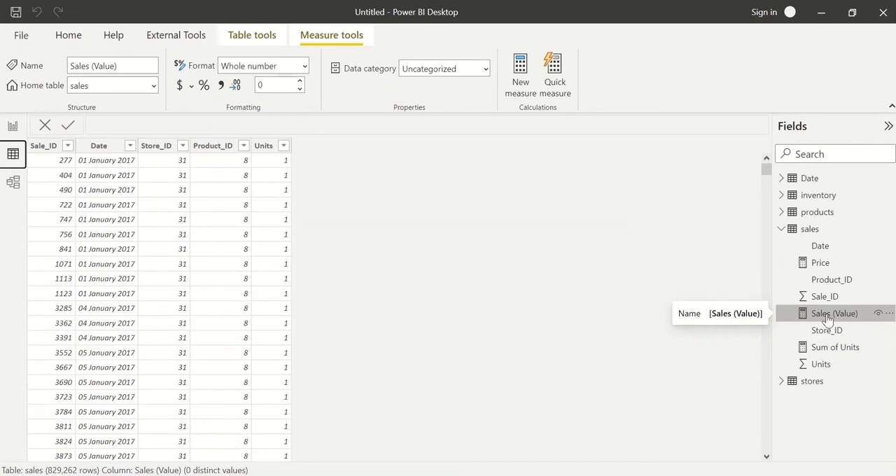
pyautogui.click(834, 349)
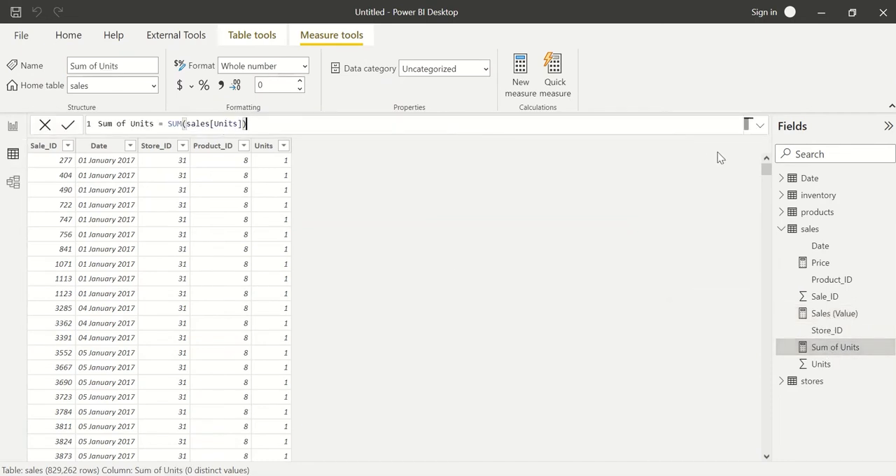
pyautogui.click(275, 215)
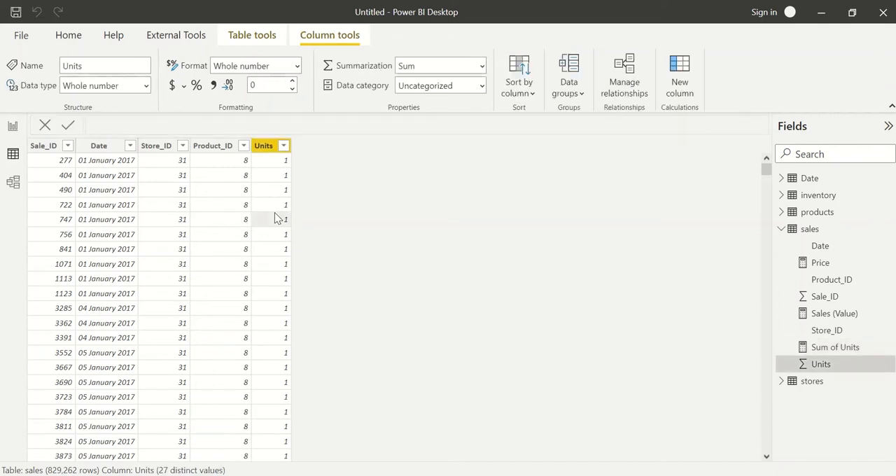
pyautogui.click(265, 149)
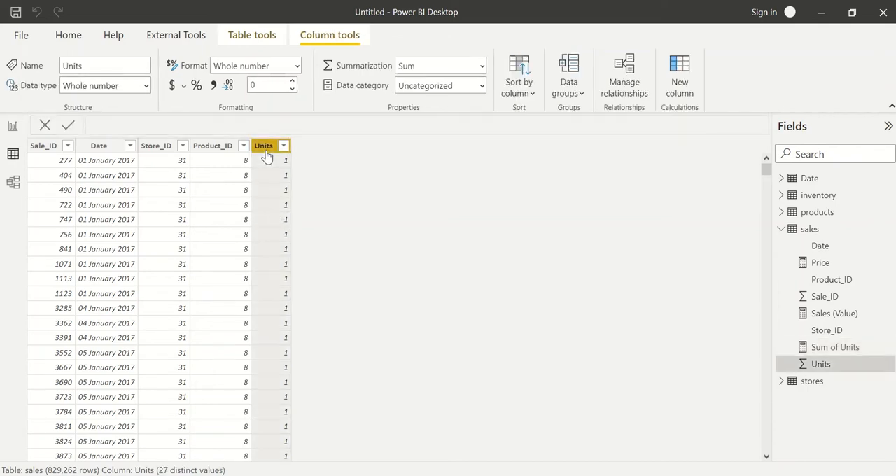
pyautogui.scroll(-20, 276, 197)
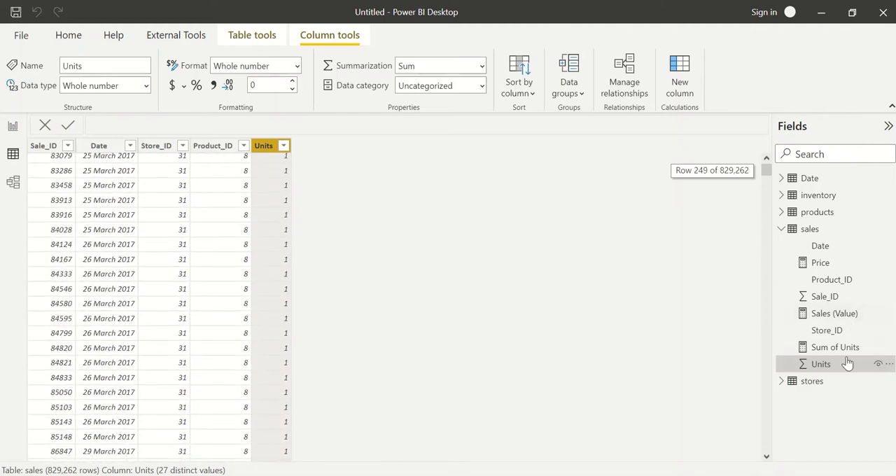
pyautogui.click(840, 265)
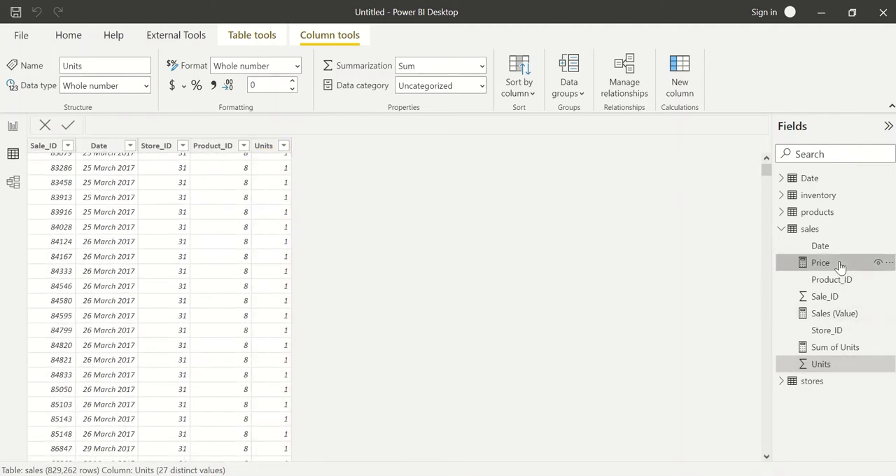
# Search the fields for product_p and inspect the Product_Price and Product_Cost columns in the products table.
pyautogui.click(844, 156)
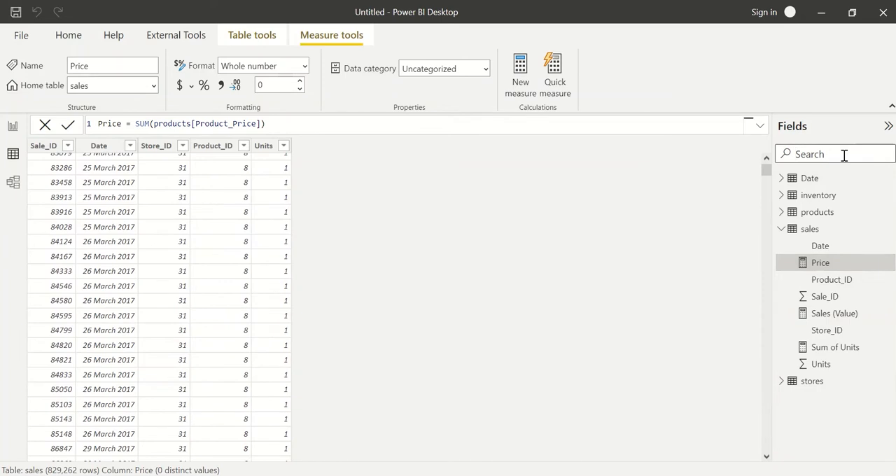
pyautogui.write('produ')
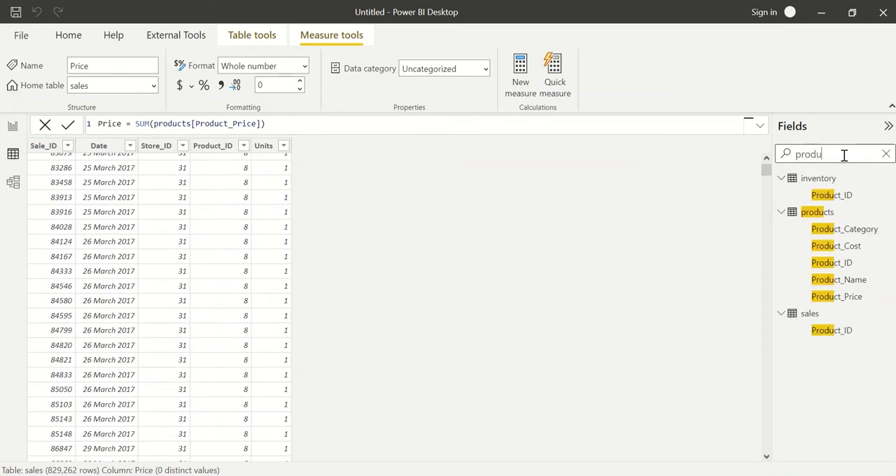
pyautogui.write('ct_p')
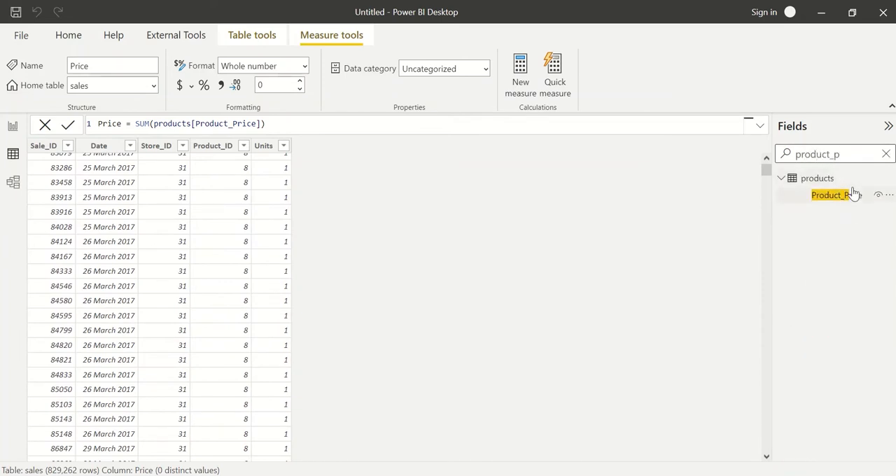
pyautogui.click(855, 194)
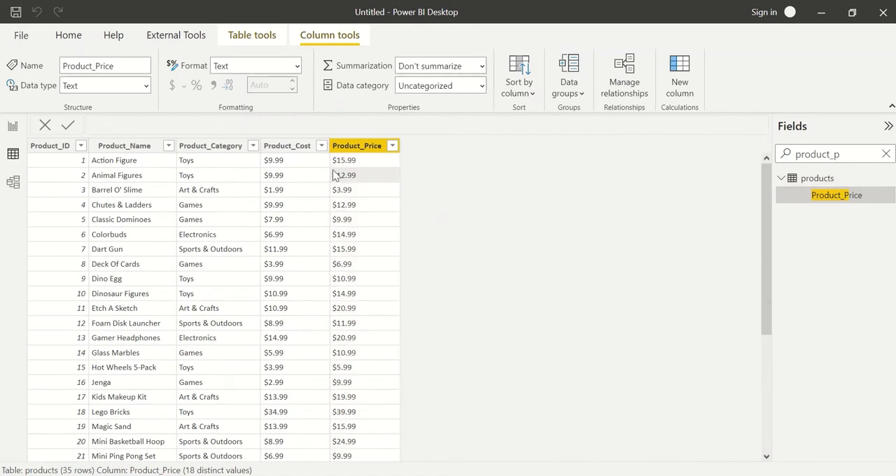
pyautogui.click(353, 150)
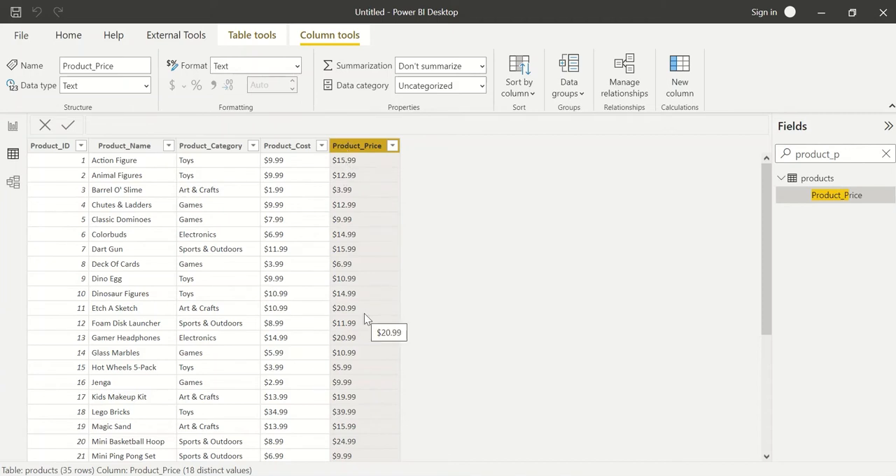
pyautogui.click(293, 153)
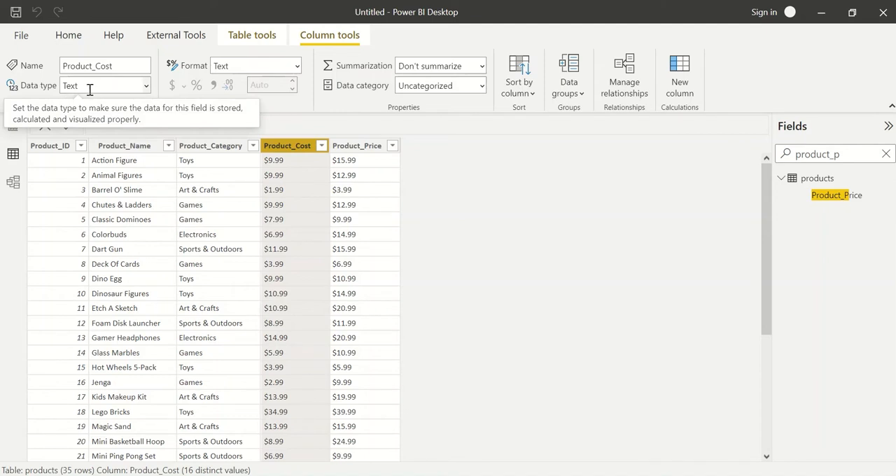
# Open the products query for editing and replace "$" with nothing in the Product_Cost column.
pyautogui.click(890, 182)
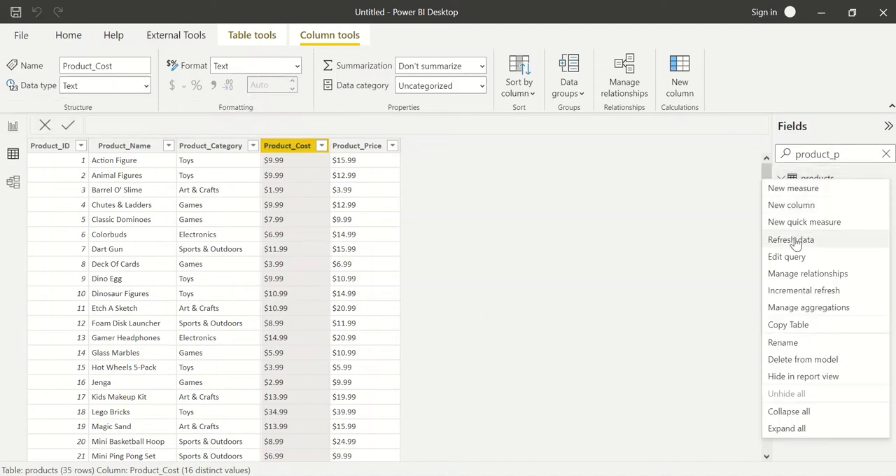
pyautogui.click(799, 258)
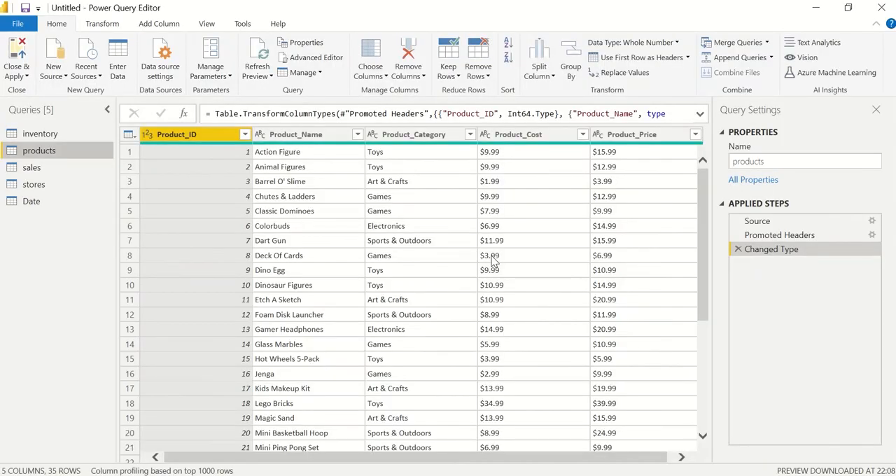
pyautogui.hscroll(1, 432, 251)
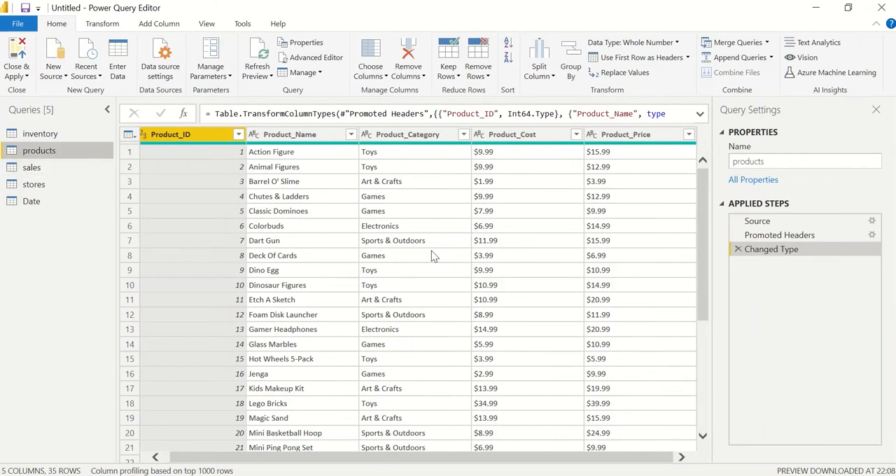
pyautogui.click(529, 136)
pyautogui.rightClick(530, 135)
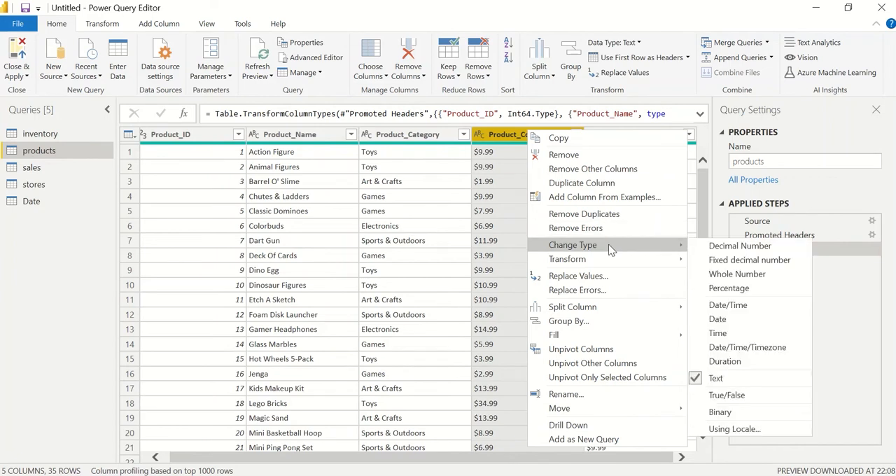
pyautogui.moveTo(622, 256)
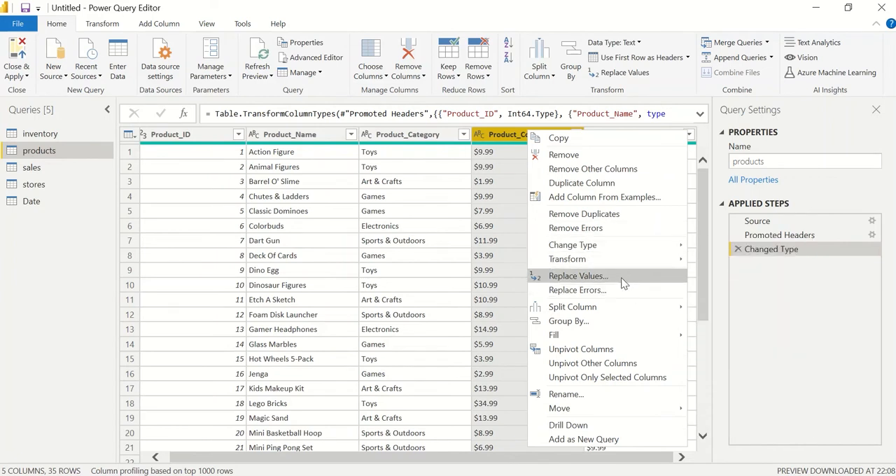
pyautogui.click(622, 278)
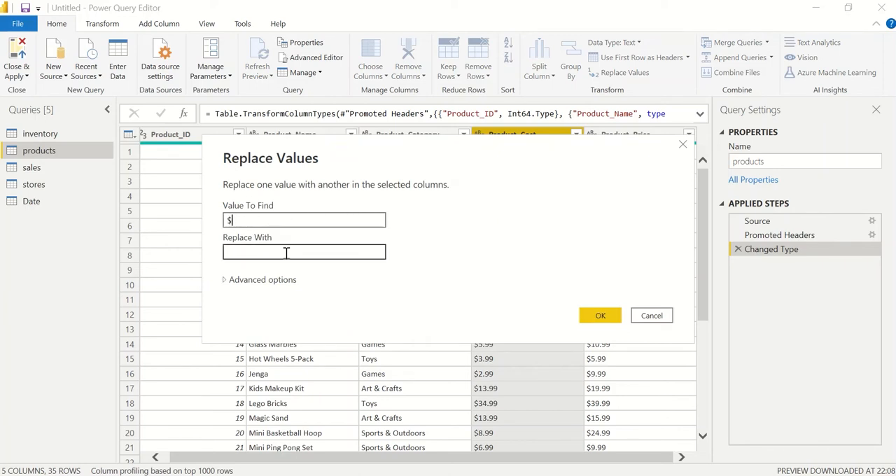
pyautogui.click(585, 318)
# Replace "$" with nothing in the Product_Price column of the products query.
pyautogui.click(630, 134)
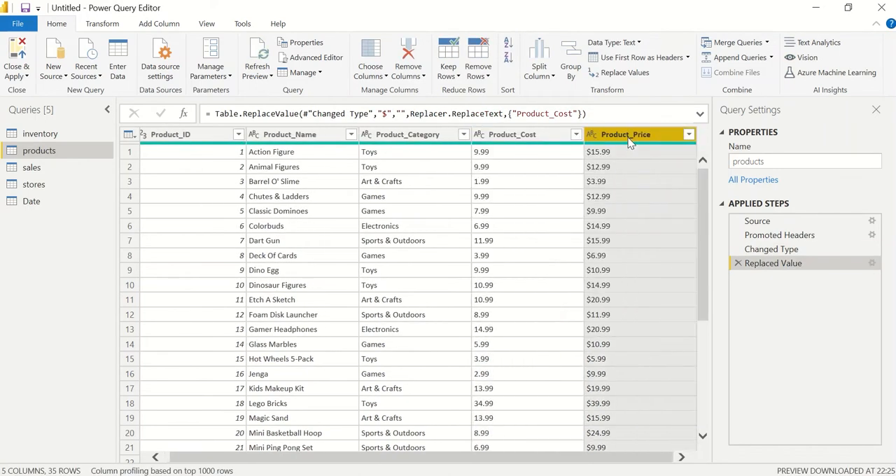
pyautogui.rightClick(631, 138)
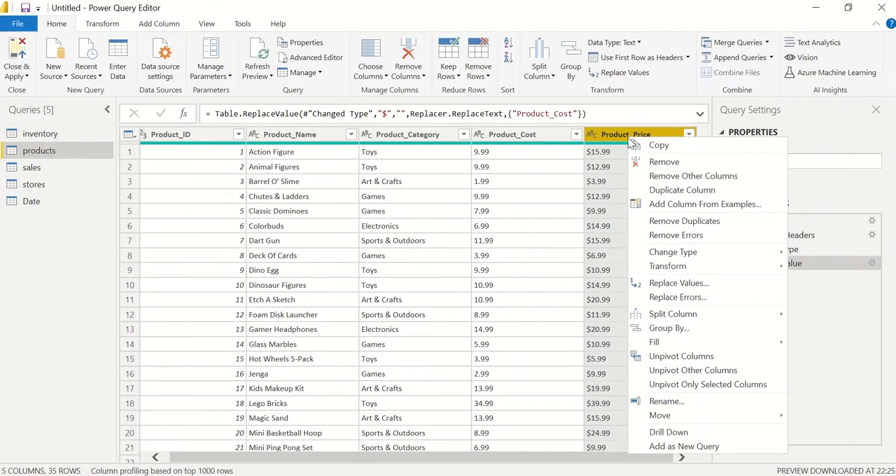
pyautogui.click(700, 283)
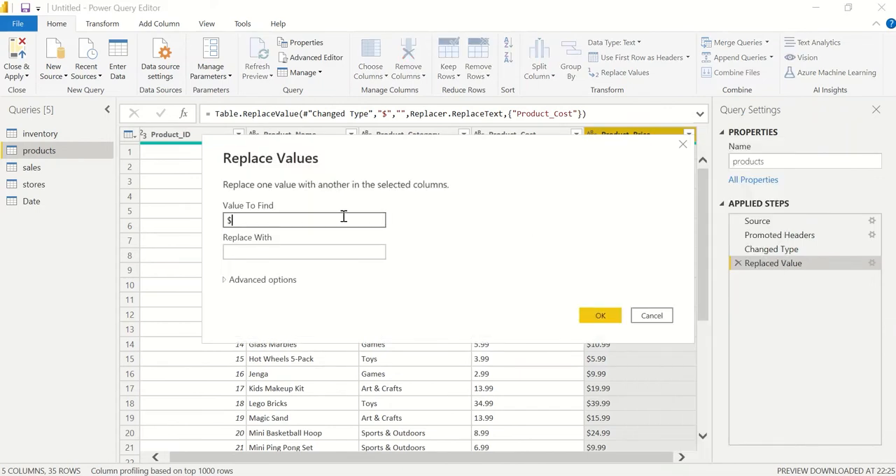
pyautogui.write('$')
pyautogui.click(601, 315)
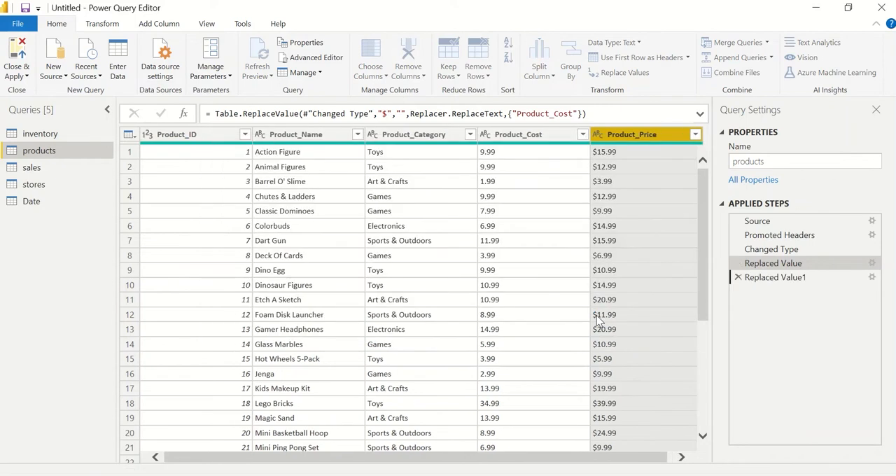
# Change the data type of the Product_Cost and Product_Price columns to Decimal Number.
pyautogui.click(481, 135)
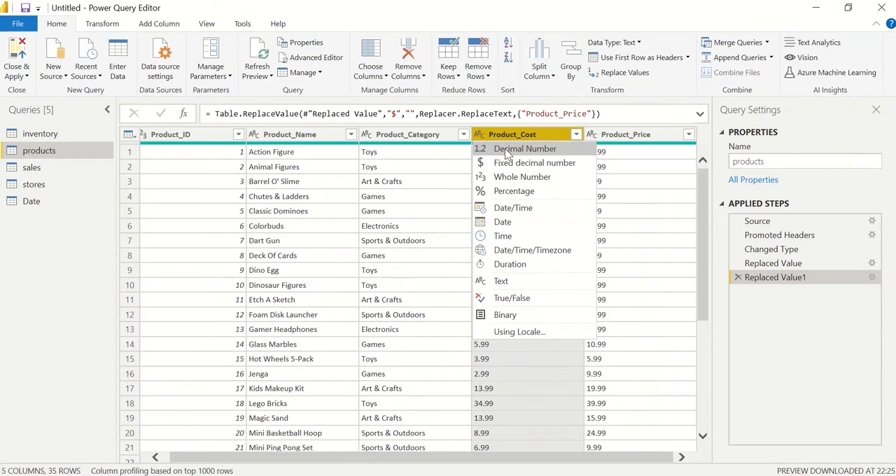
pyautogui.click(507, 150)
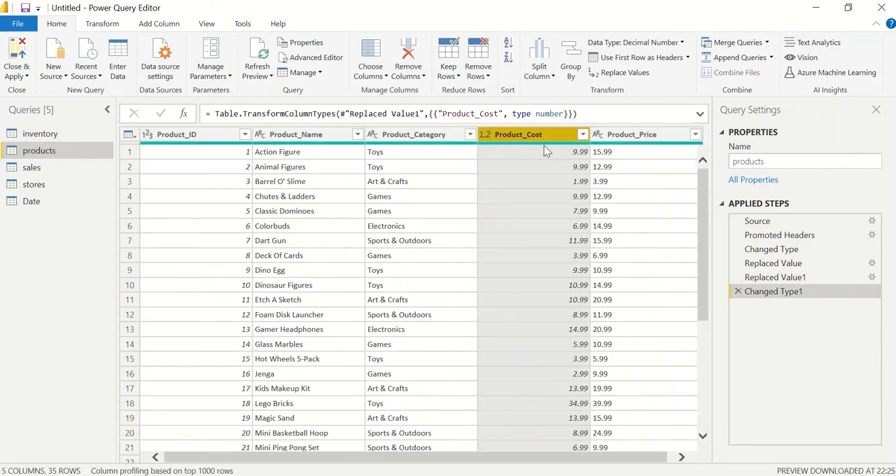
pyautogui.click(600, 137)
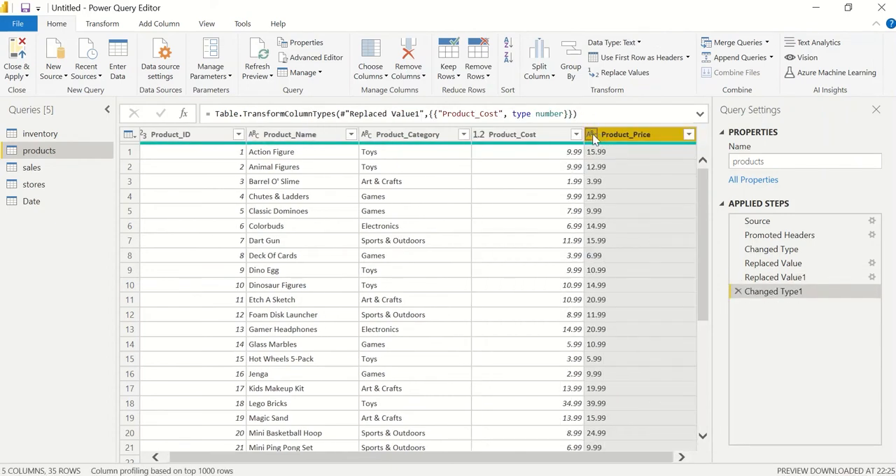
pyautogui.click(592, 134)
pyautogui.click(619, 147)
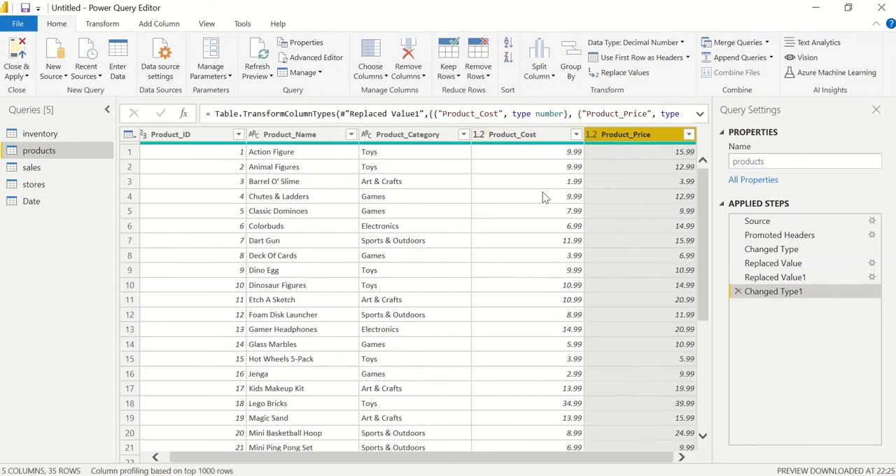
# Close the query editor with the changes applied and return to the report's Home page.
pyautogui.click(21, 74)
pyautogui.click(32, 90)
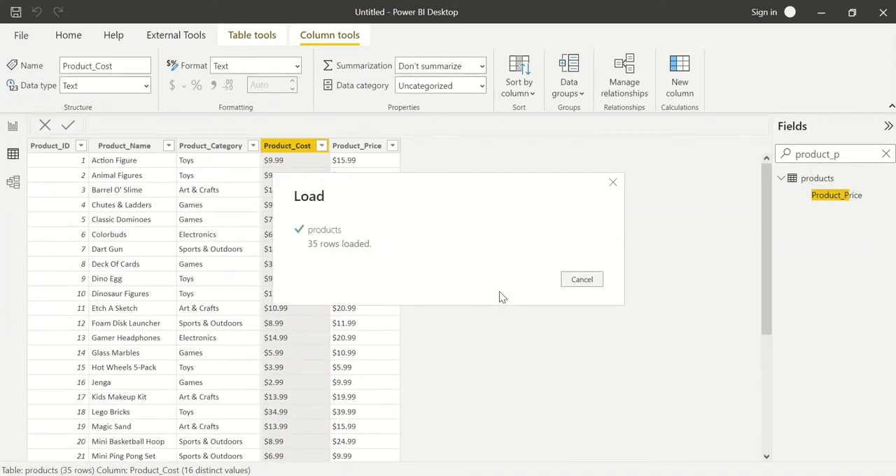
pyautogui.click(12, 128)
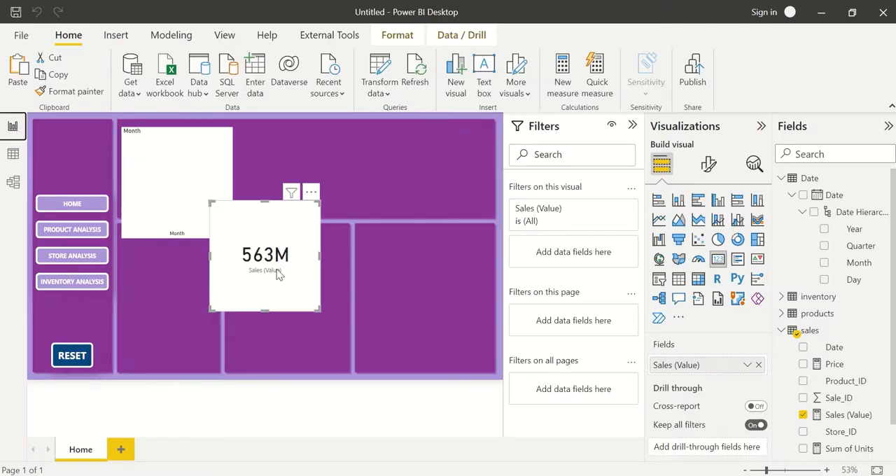
# Shift the Sales (Value) card slightly to the right on the Home page and recheck the products table data.
pyautogui.moveTo(278, 274); pyautogui.dragTo(318, 275)
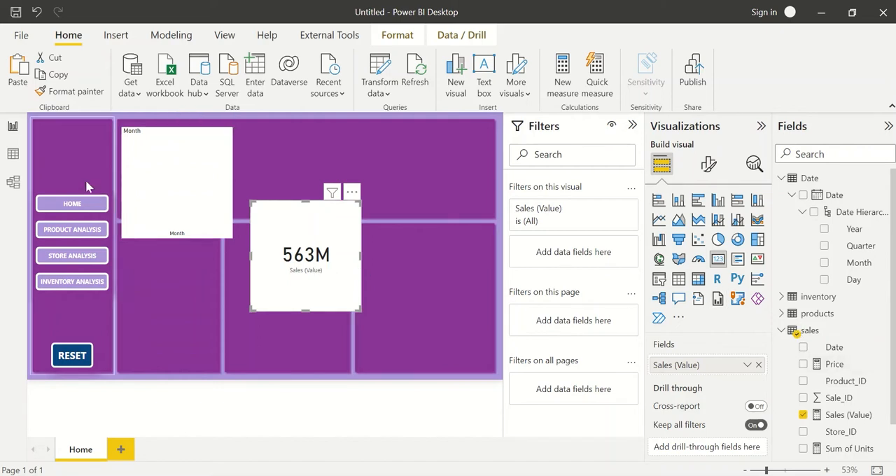
pyautogui.click(13, 153)
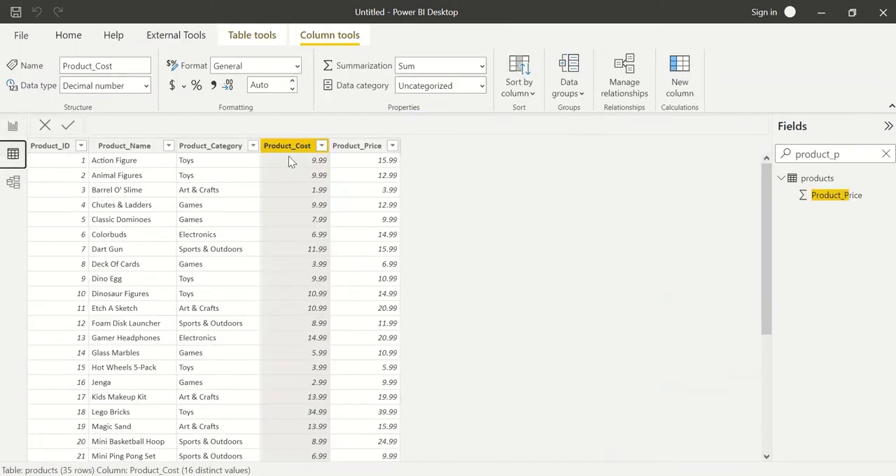
pyautogui.click(4, 126)
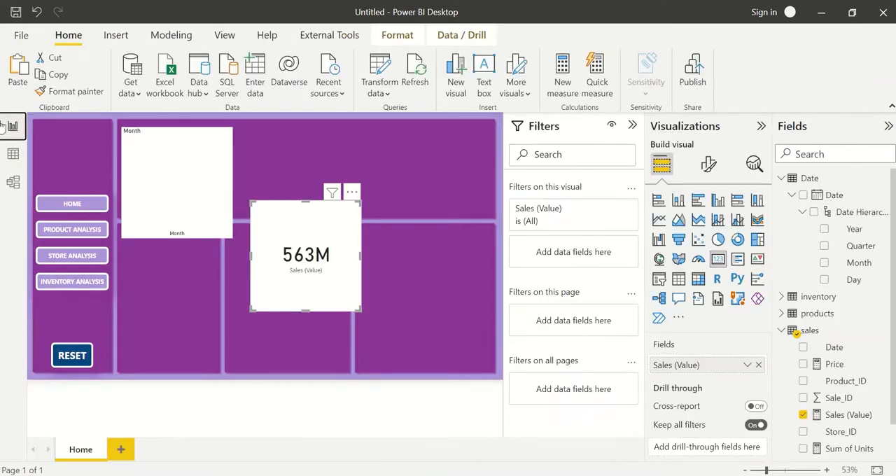
# Find the Product_Price column of the products table and set its display format to Currency.
pyautogui.scroll(-1, 849, 371)
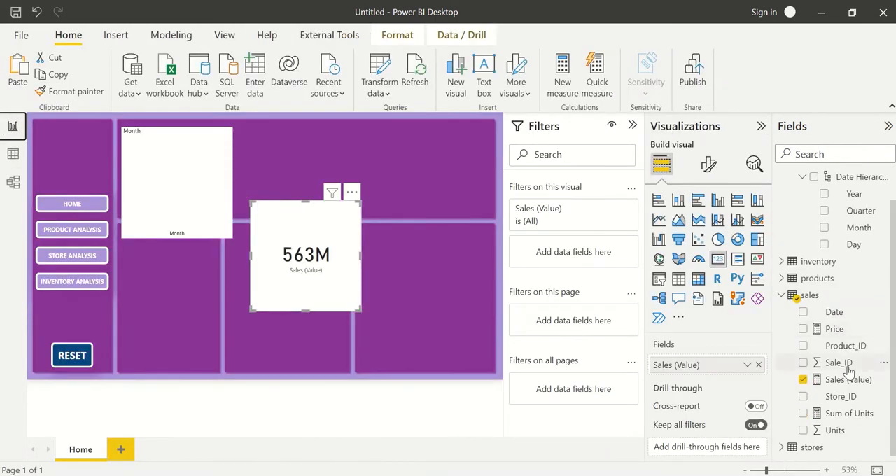
pyautogui.click(850, 154)
pyautogui.write('produ')
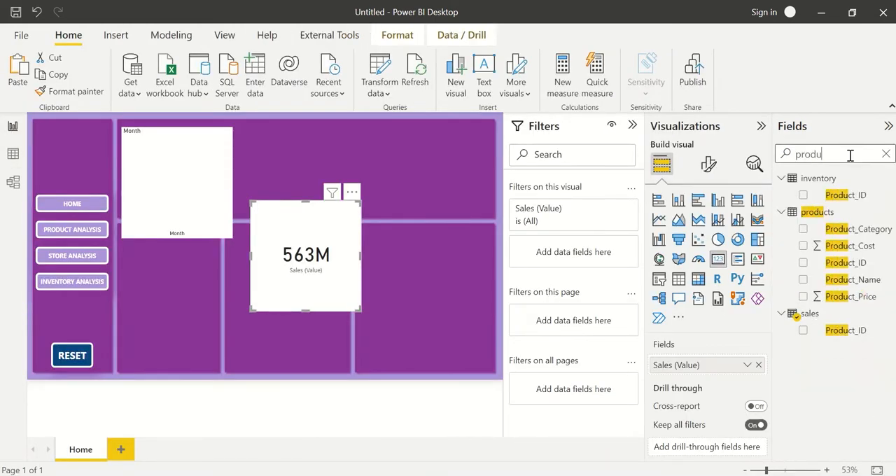
pyautogui.write('ct_p')
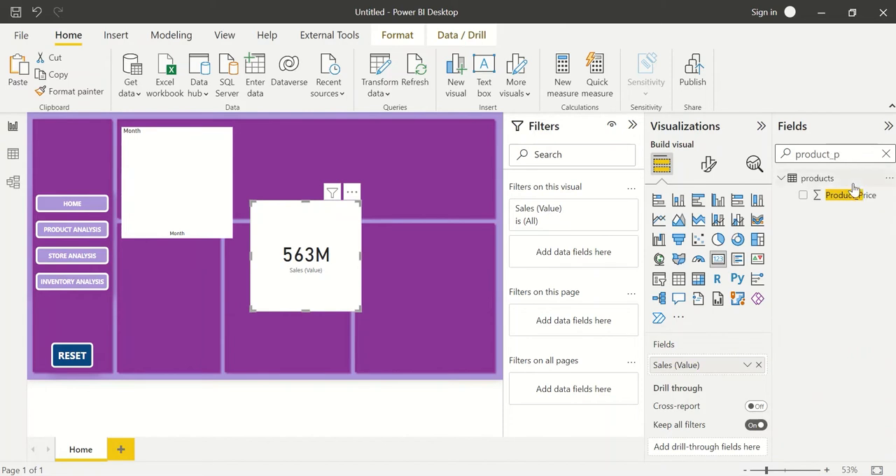
pyautogui.click(854, 183)
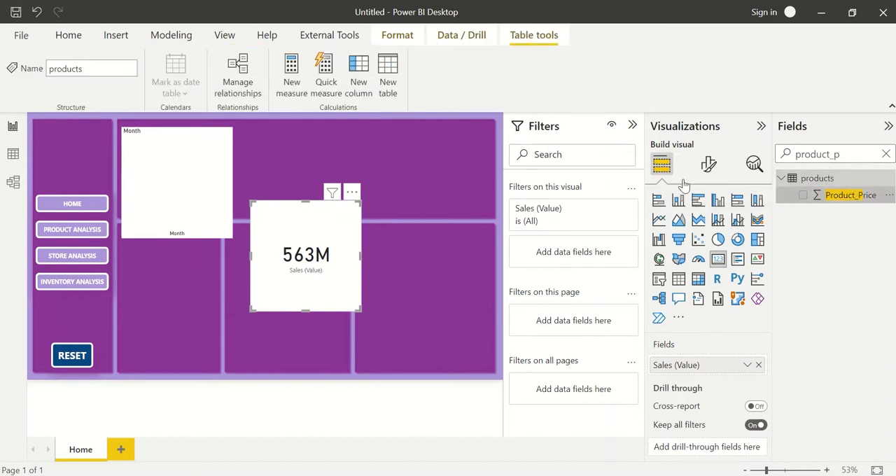
pyautogui.click(850, 195)
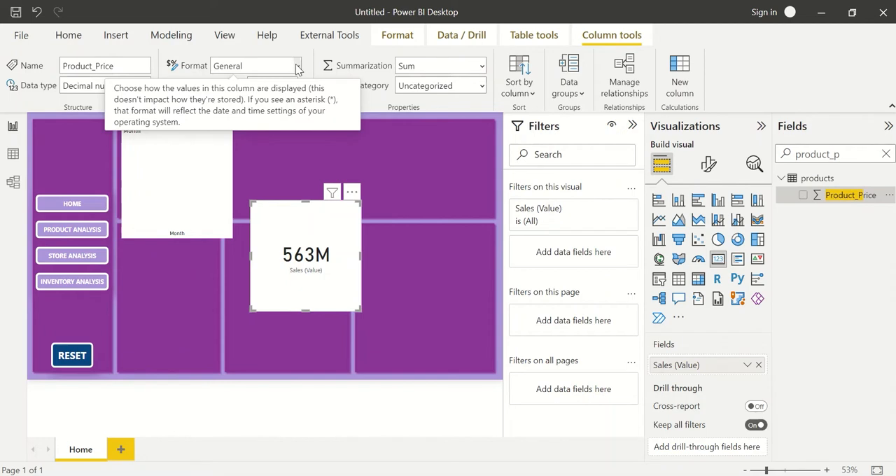
pyautogui.click(298, 68)
pyautogui.click(257, 104)
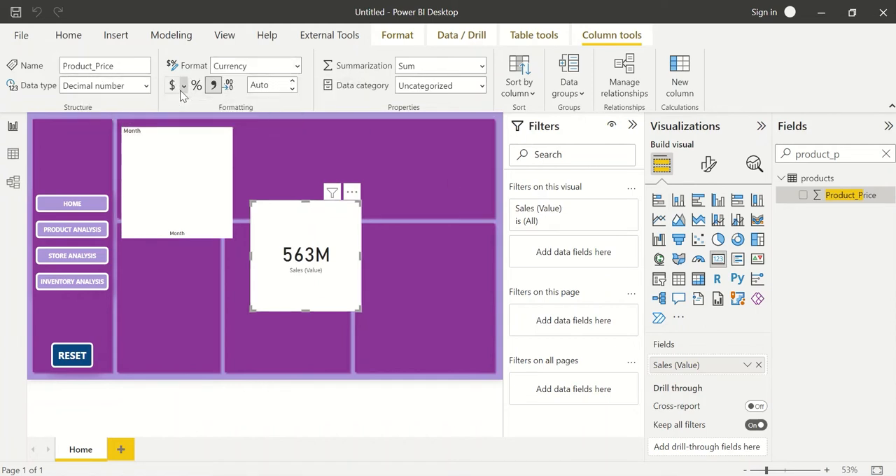
pyautogui.click(183, 85)
pyautogui.click(384, 173)
# Find the Product_Cost column of the products table and set its display format to Currency.
pyautogui.press('BackSpace')
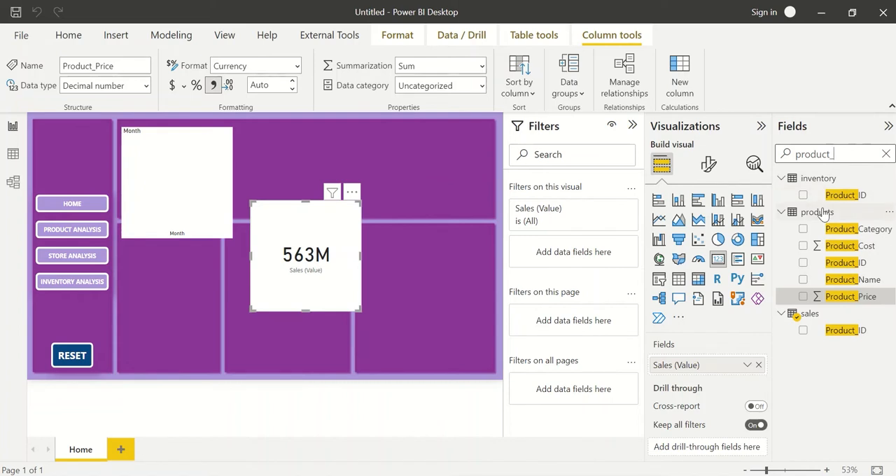
pyautogui.write('c')
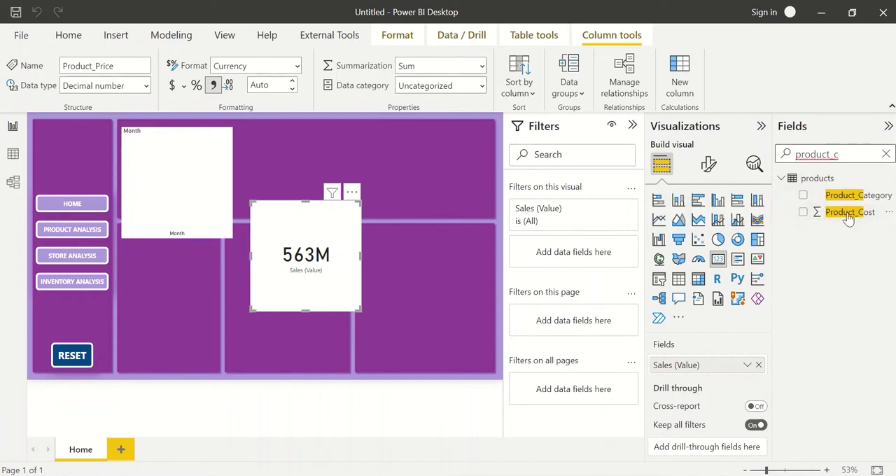
pyautogui.click(849, 213)
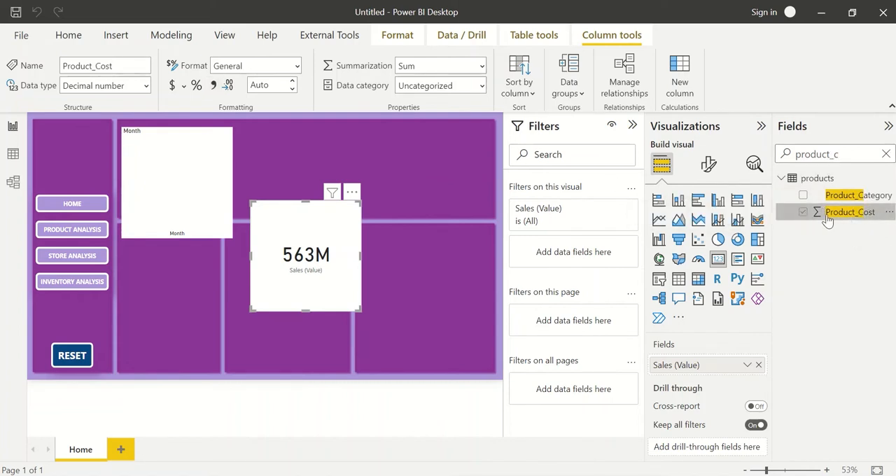
pyautogui.click(294, 64)
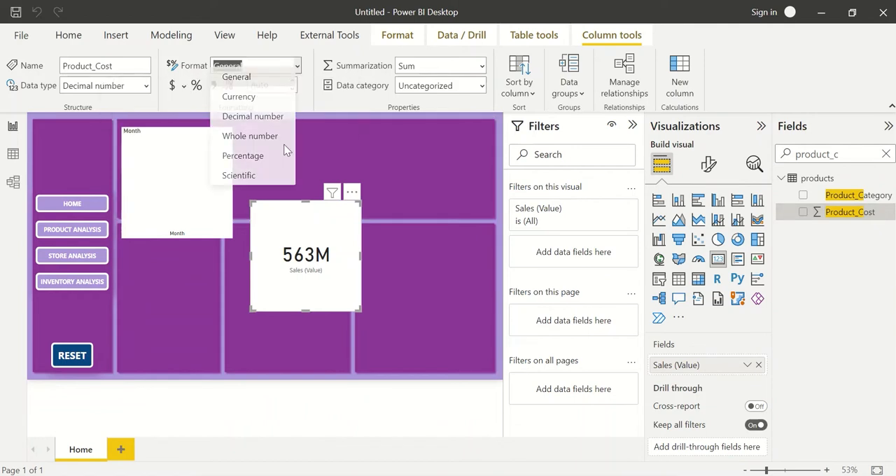
pyautogui.click(242, 83)
pyautogui.click(298, 67)
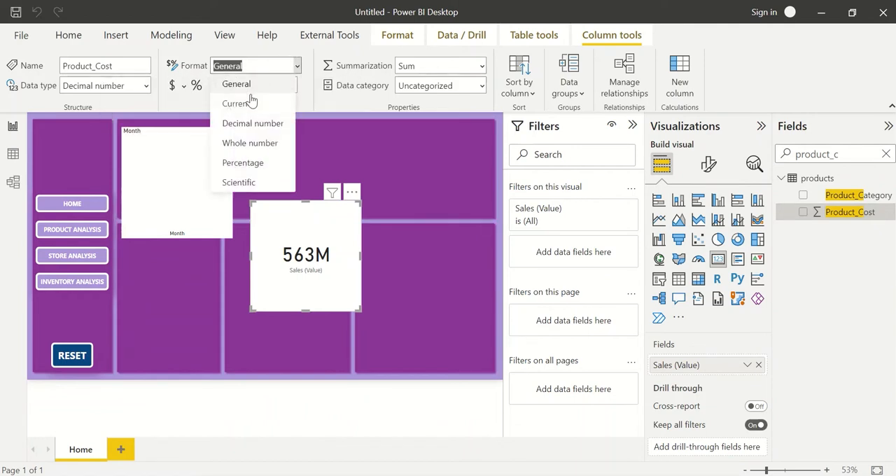
pyautogui.click(248, 104)
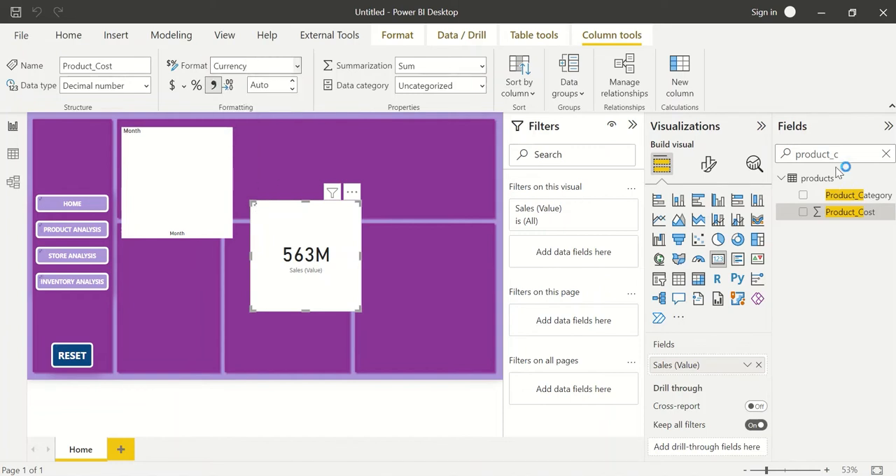
# Move the Sales (Value) card slightly to the right and set the Sales (Value) measure's format to Currency.
pyautogui.doubleClick(844, 159)
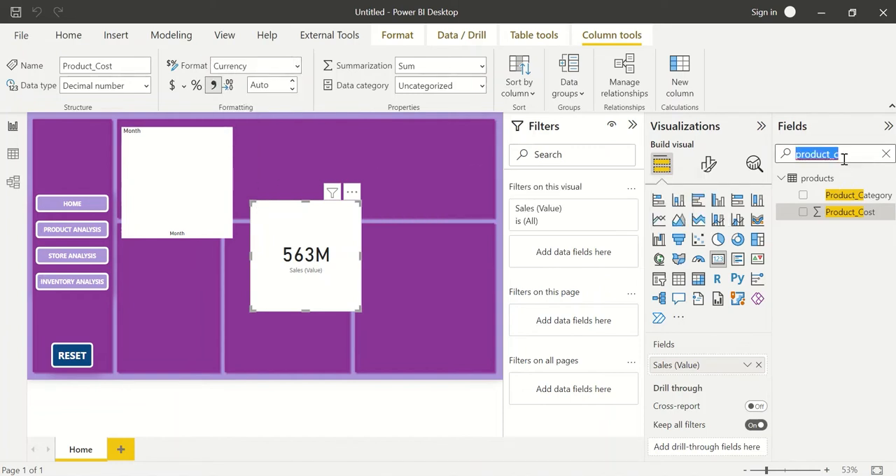
pyautogui.moveTo(262, 294); pyautogui.dragTo(294, 286)
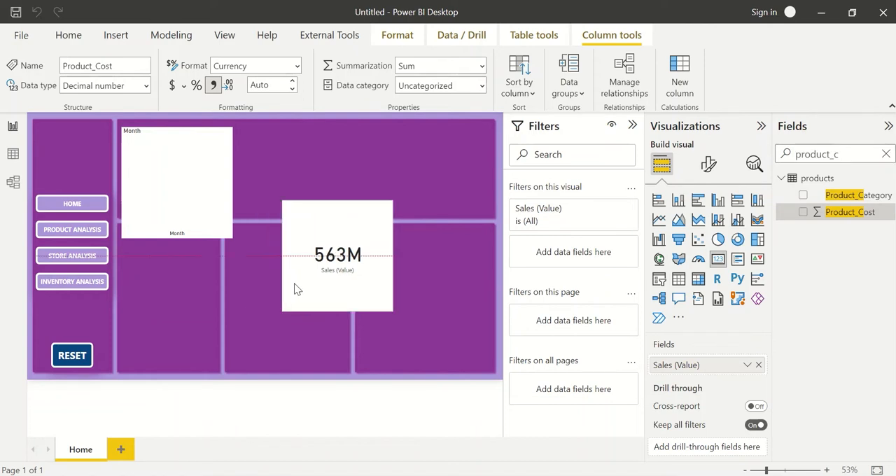
pyautogui.doubleClick(847, 154)
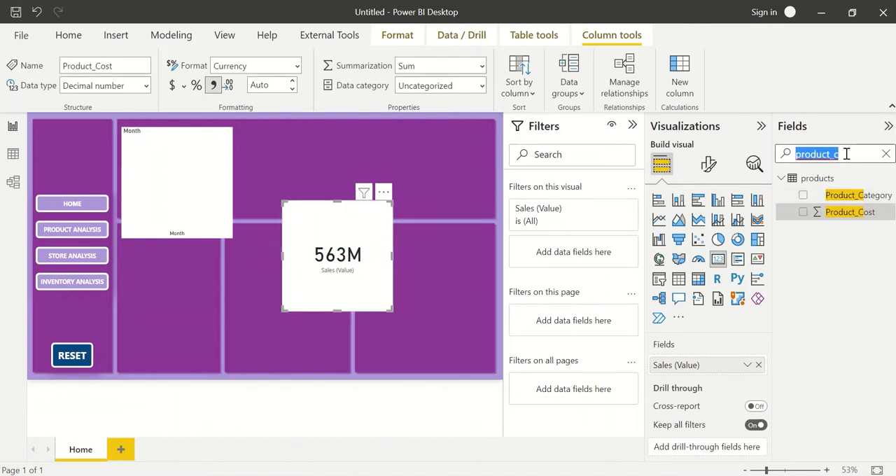
pyautogui.write('ales')
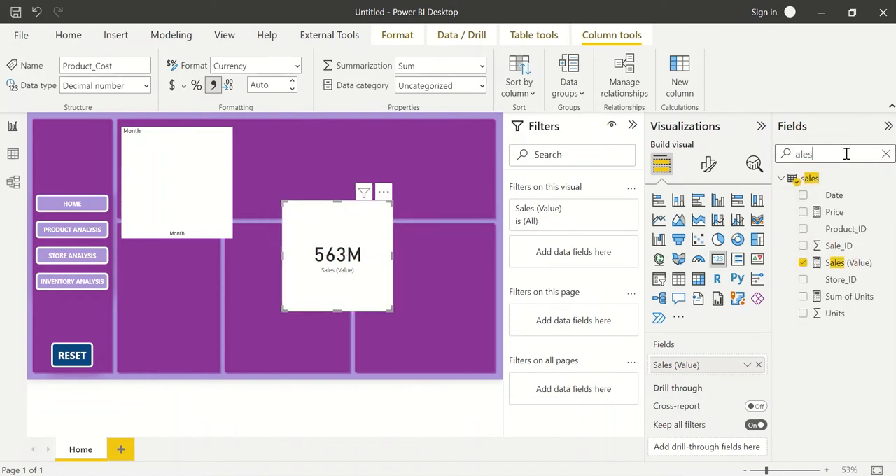
pyautogui.click(856, 265)
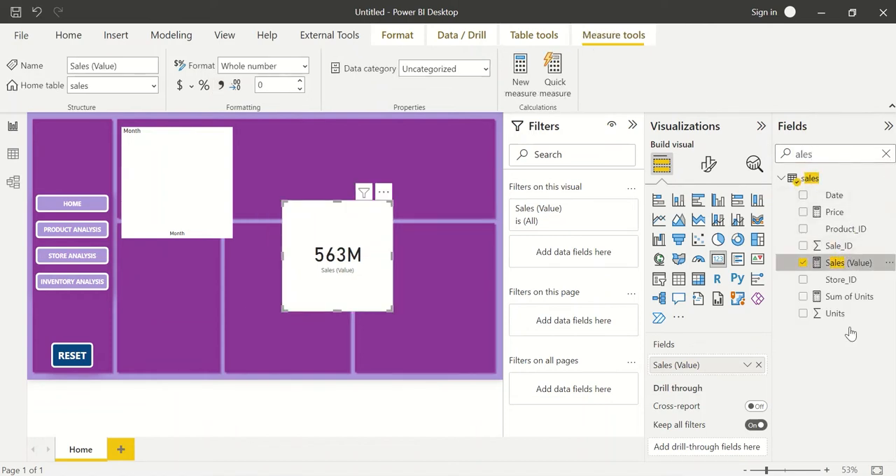
pyautogui.click(305, 66)
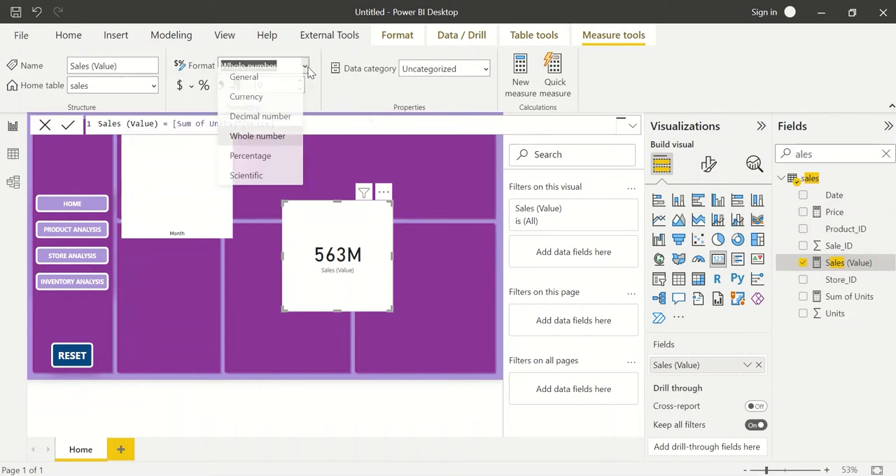
pyautogui.click(274, 104)
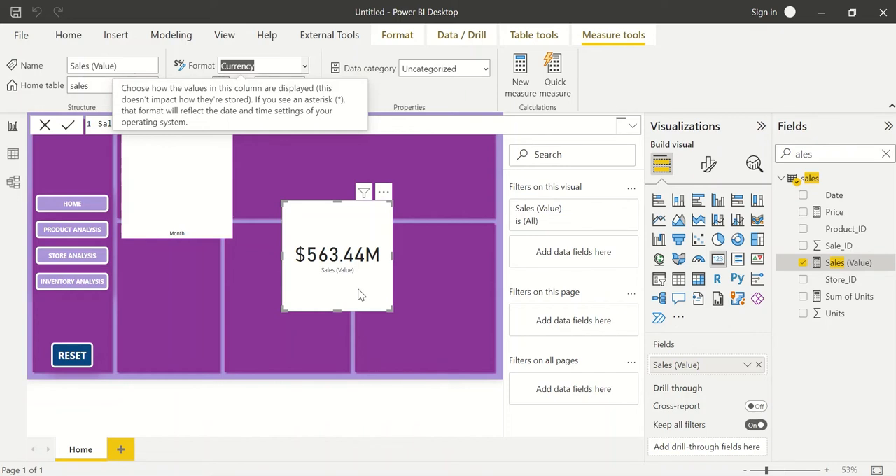
# Delete the Sales (Value) card from the Home page.
pyautogui.moveTo(335, 255); pyautogui.dragTo(358, 263)
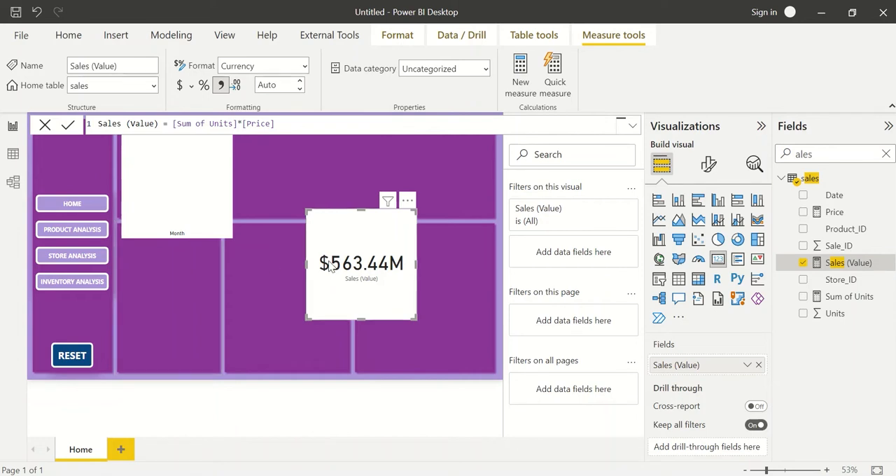
pyautogui.moveTo(346, 249); pyautogui.dragTo(305, 287)
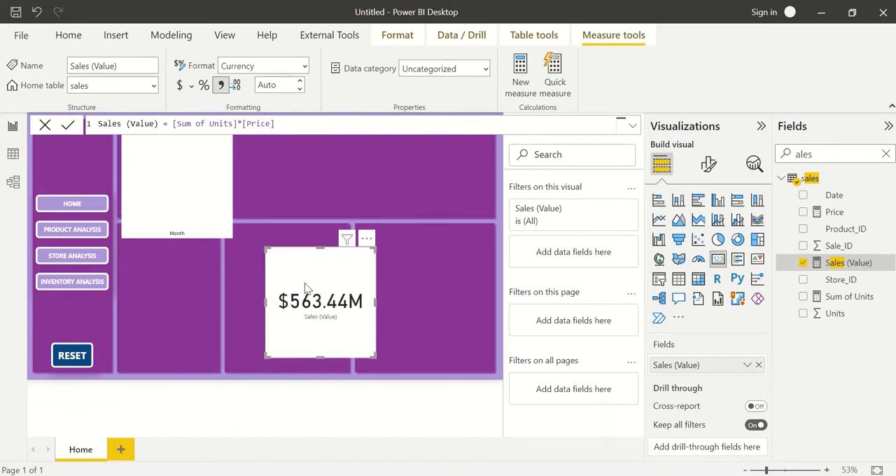
pyautogui.press('Delete')
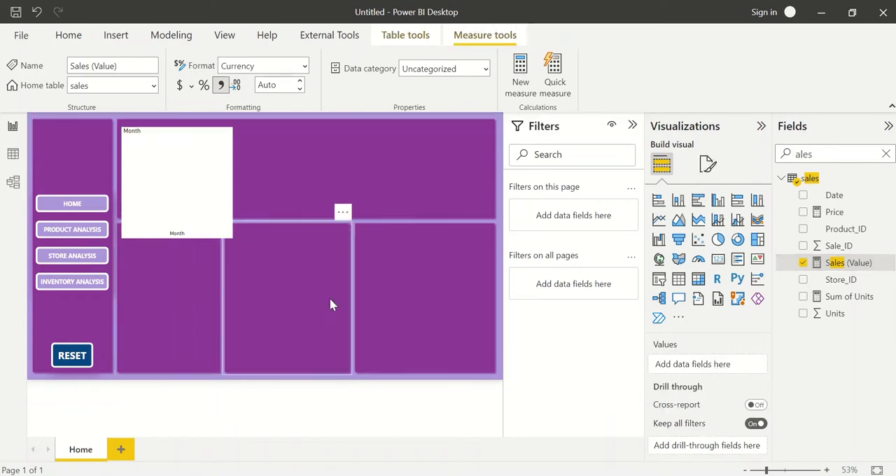
# Add Sales (Value) as the Y-axis of the Month column chart and widen the chart across the upper panel.
pyautogui.click(192, 186)
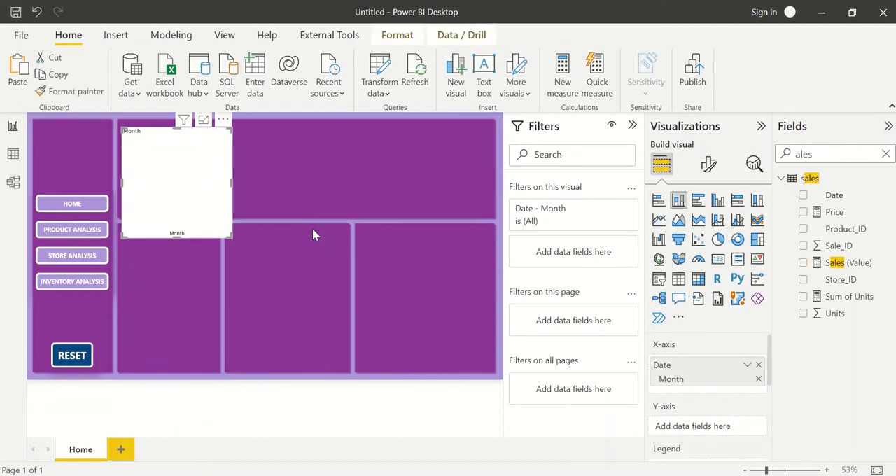
pyautogui.scroll(-2, 722, 393)
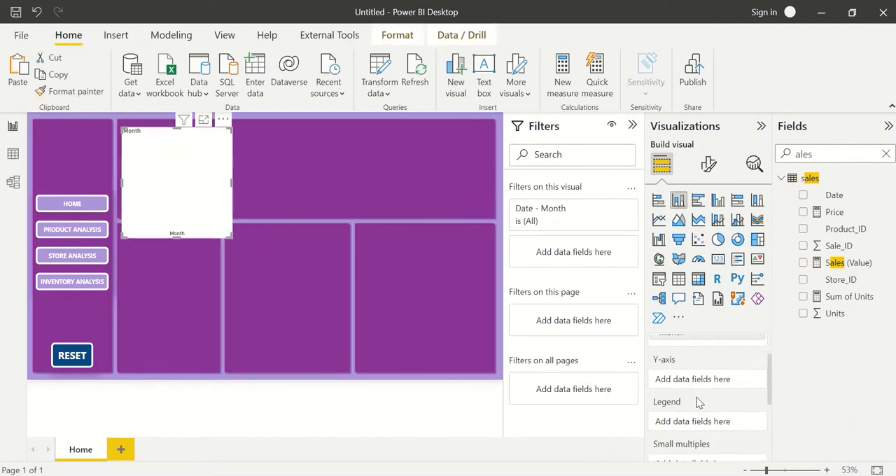
pyautogui.moveTo(850, 262); pyautogui.dragTo(806, 263)
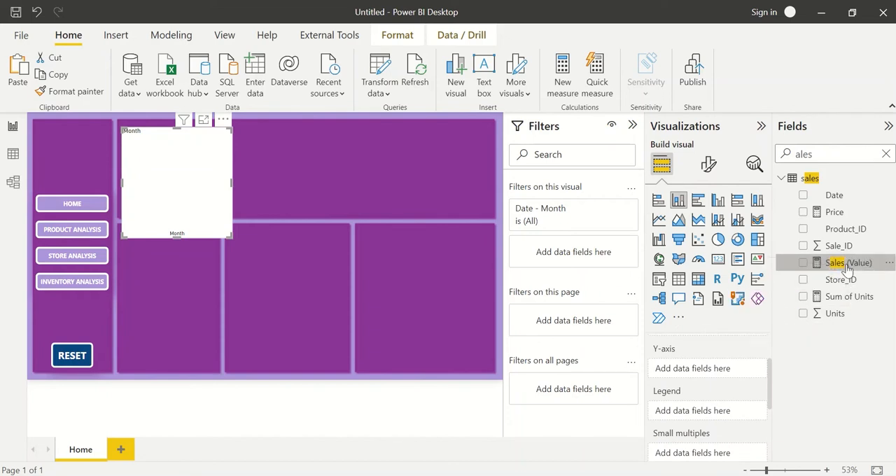
pyautogui.click(805, 262)
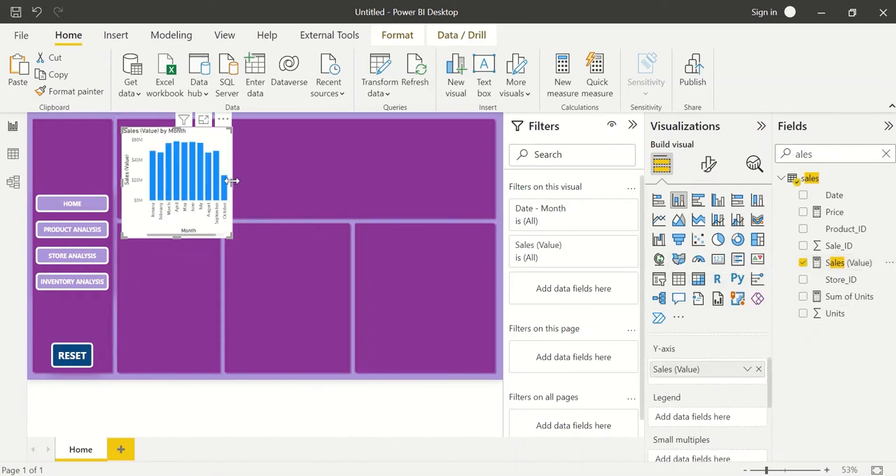
pyautogui.moveTo(232, 182); pyautogui.dragTo(485, 172)
# Turn on data labels for the monthly sales column chart and nudge the chart slightly to the right.
pyautogui.click(705, 171)
pyautogui.scroll(-5, 711, 350)
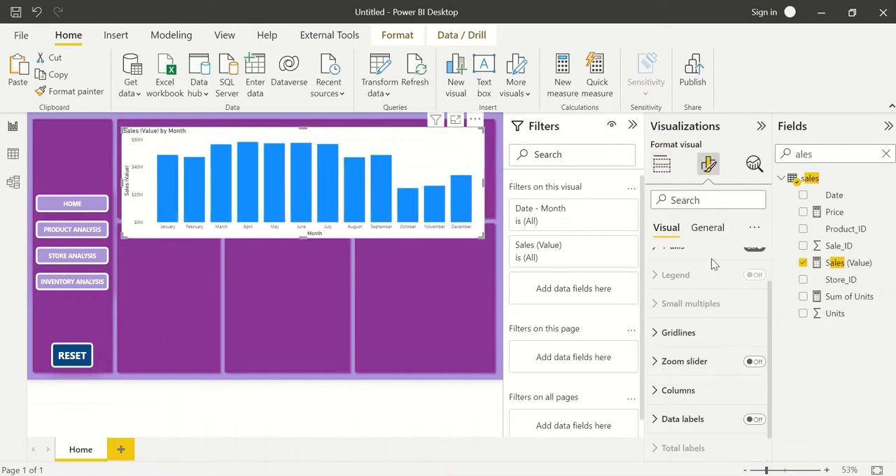
pyautogui.click(752, 392)
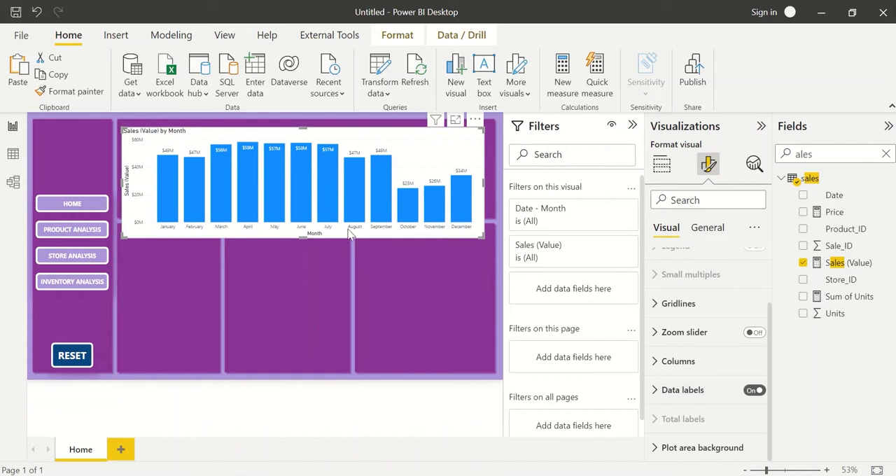
pyautogui.press('Right')
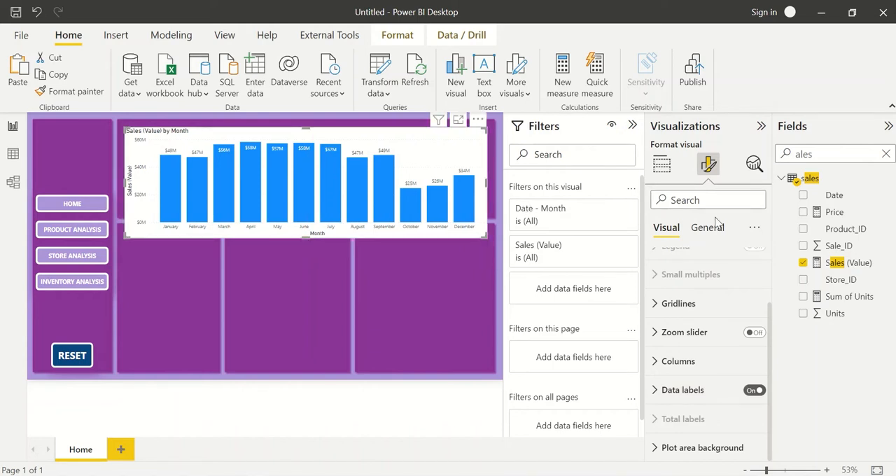
# Turn off the background of the monthly sales column chart.
pyautogui.click(714, 225)
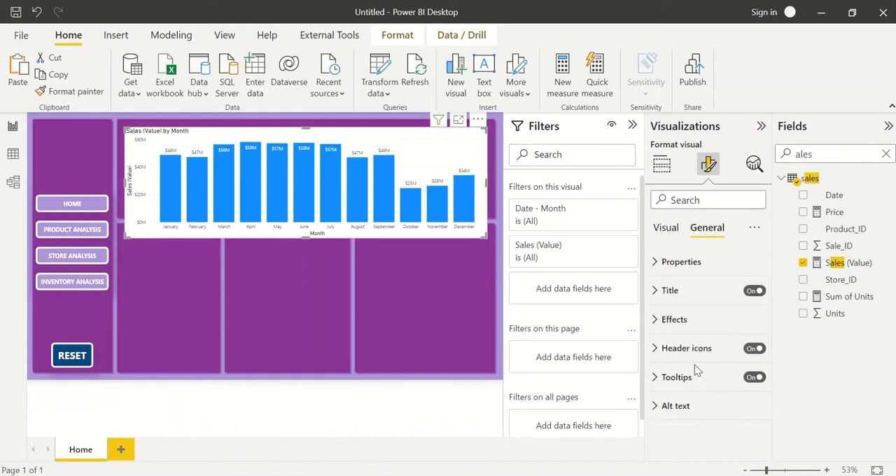
pyautogui.click(675, 319)
pyautogui.click(749, 350)
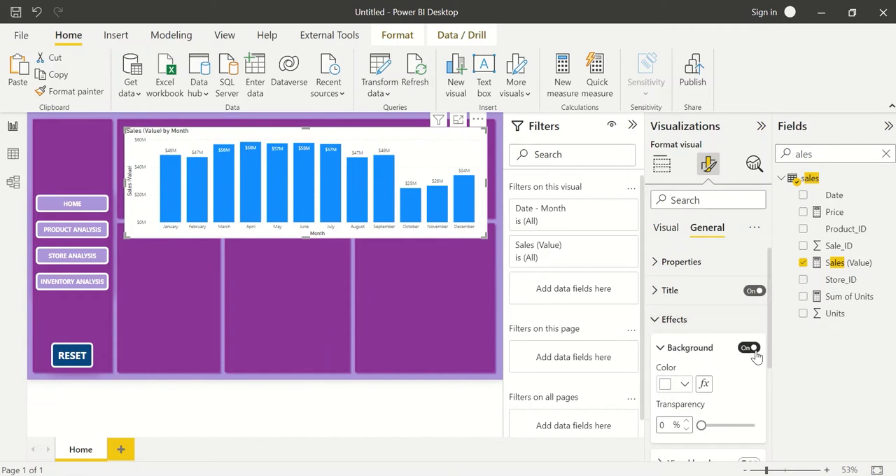
pyautogui.scroll(-1, 756, 356)
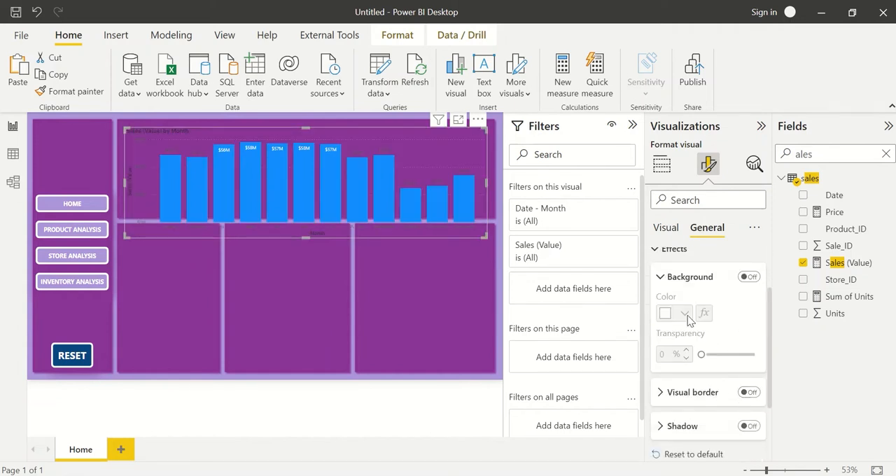
# Make the title of the monthly sales chart bold and set its text color to white.
pyautogui.scroll(1, 688, 315)
pyautogui.click(671, 290)
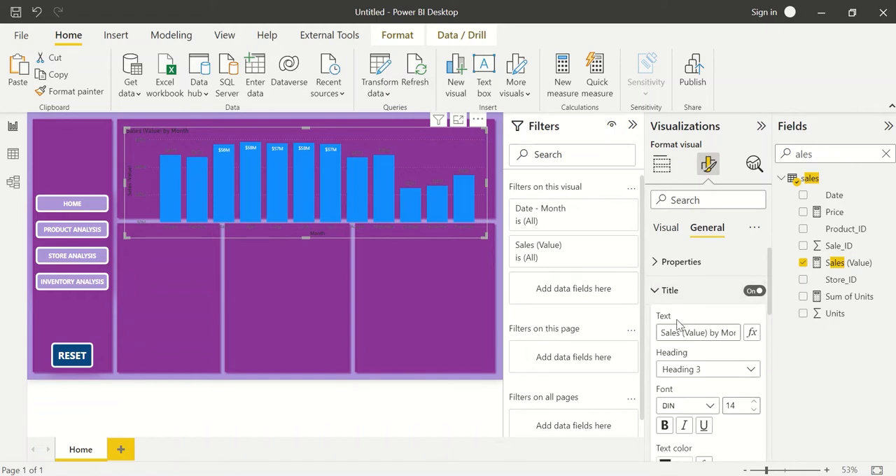
pyautogui.click(664, 425)
pyautogui.scroll(-2, 669, 420)
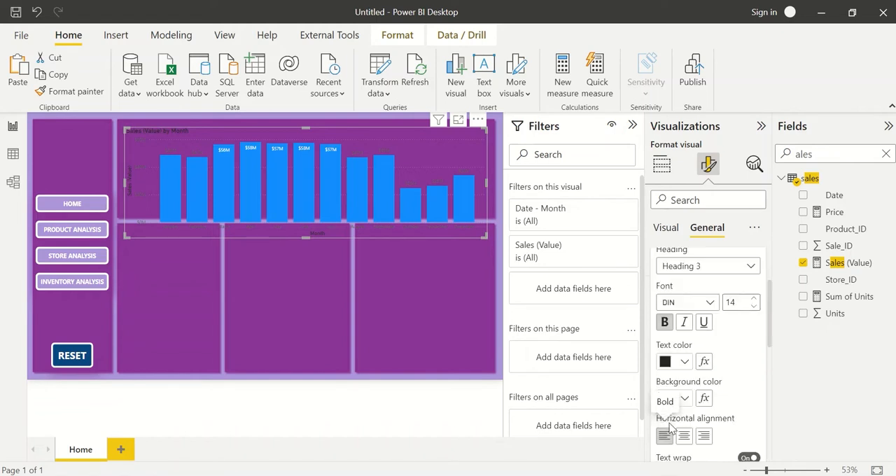
pyautogui.click(670, 328)
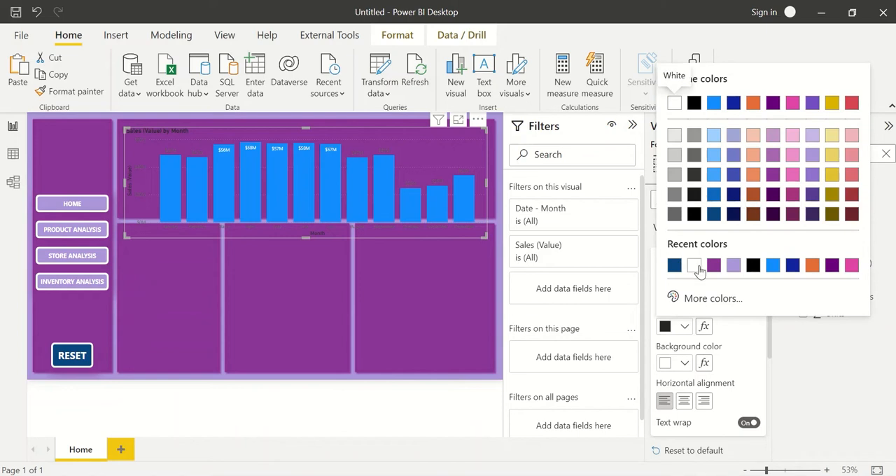
pyautogui.click(695, 266)
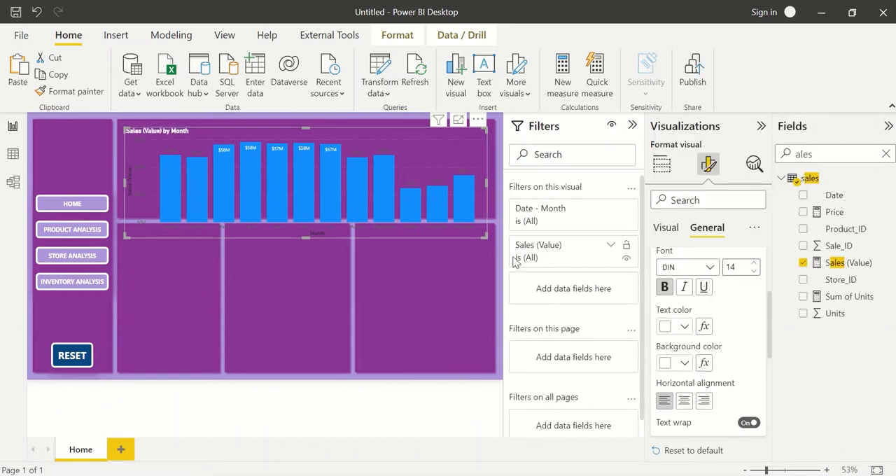
# Change the column chart's title text to "Sales by Month" and move the chart slightly up in the upper panel.
pyautogui.scroll(2, 700, 294)
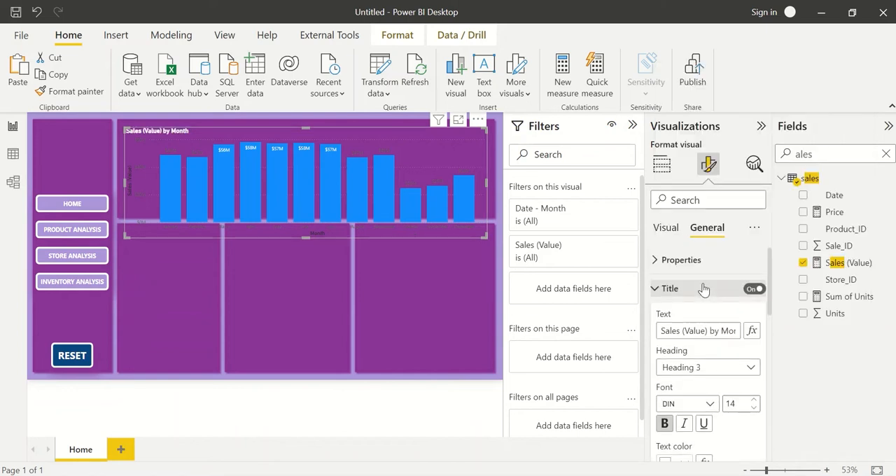
pyautogui.click(700, 332)
pyautogui.write('Sa')
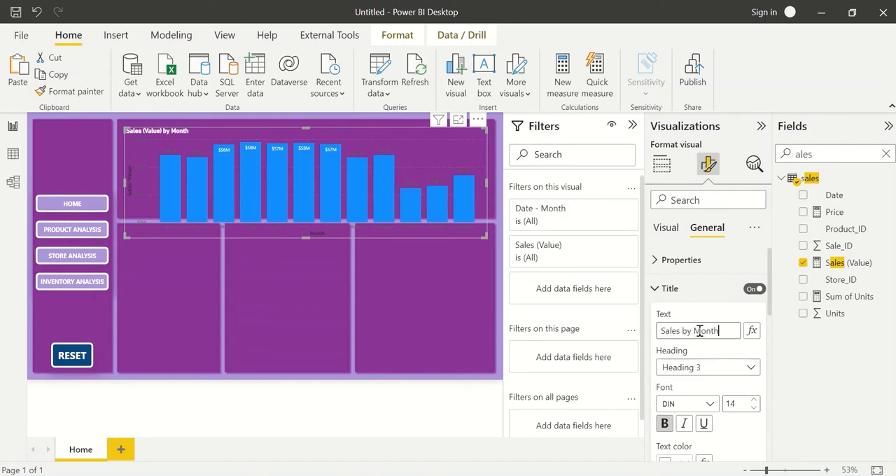
pyautogui.press('Return')
pyautogui.moveTo(457, 232); pyautogui.dragTo(455, 222)
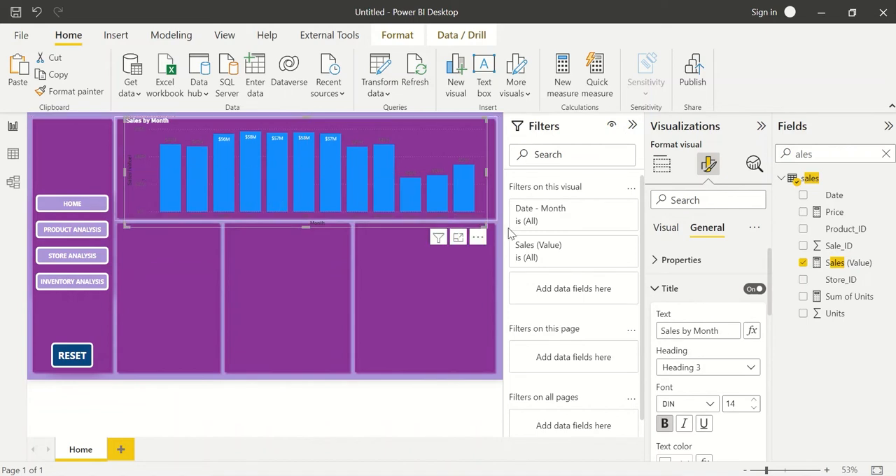
# Turn off the X-axis title of the Sales by Month chart.
pyautogui.click(670, 288)
pyautogui.scroll(-1, 706, 344)
pyautogui.scroll(-3, 706, 345)
pyautogui.scroll(4, 704, 344)
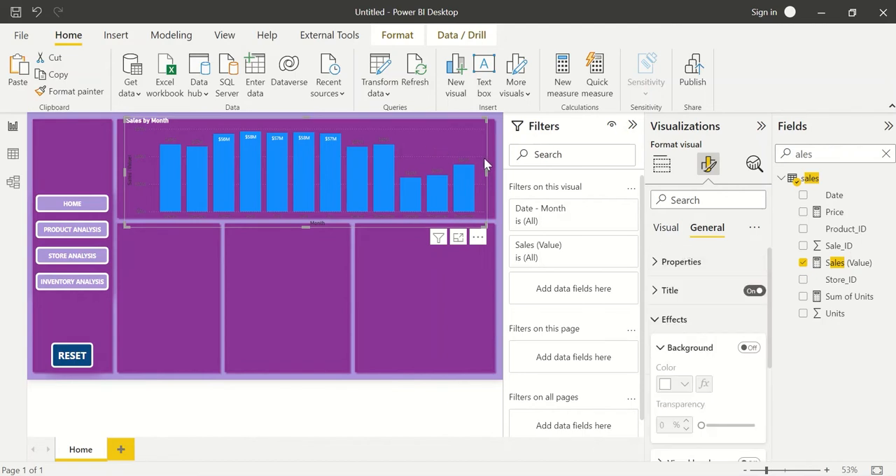
pyautogui.click(667, 228)
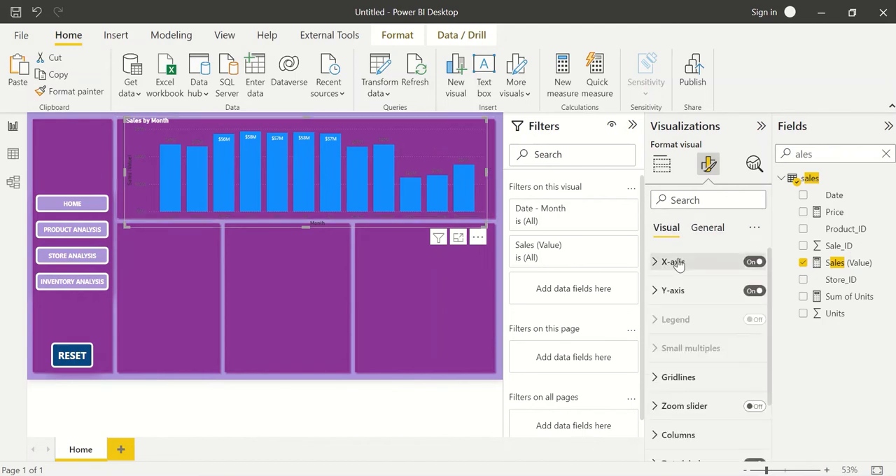
pyautogui.click(675, 261)
pyautogui.scroll(-3, 732, 347)
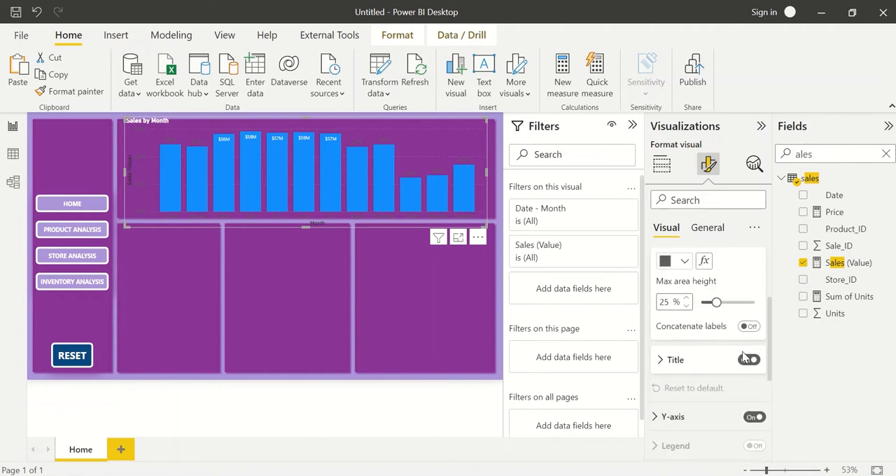
pyautogui.click(748, 360)
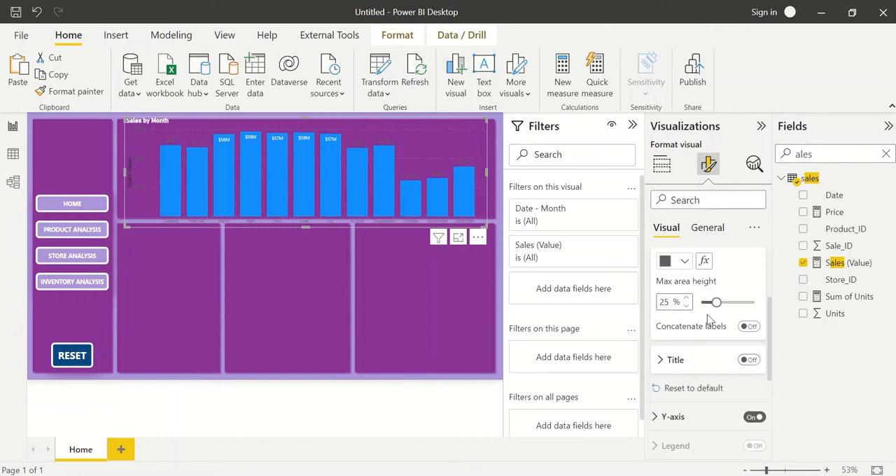
# Turn off the Y-axis of the Sales by Month chart along with its axis title.
pyautogui.scroll(3, 708, 318)
pyautogui.click(672, 261)
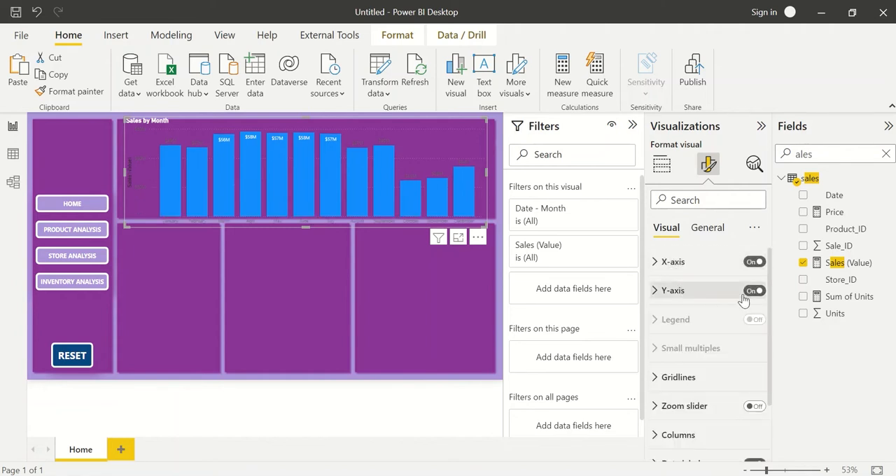
pyautogui.click(754, 293)
pyautogui.click(672, 291)
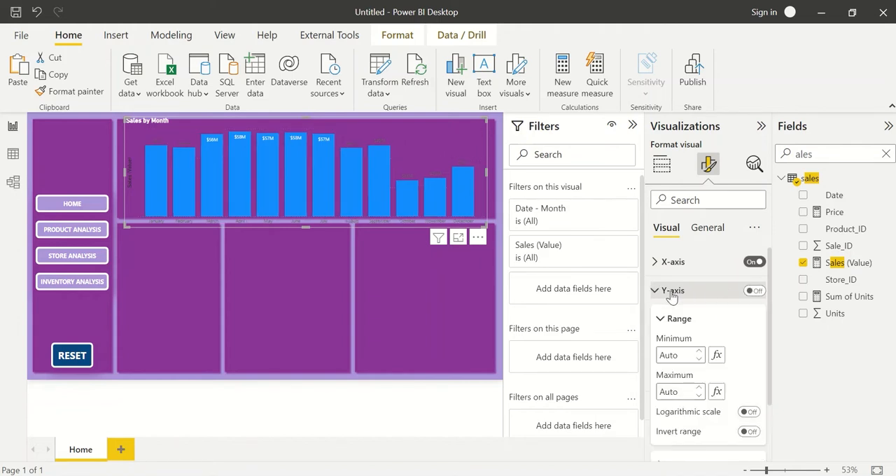
pyautogui.scroll(-3, 714, 360)
pyautogui.click(748, 365)
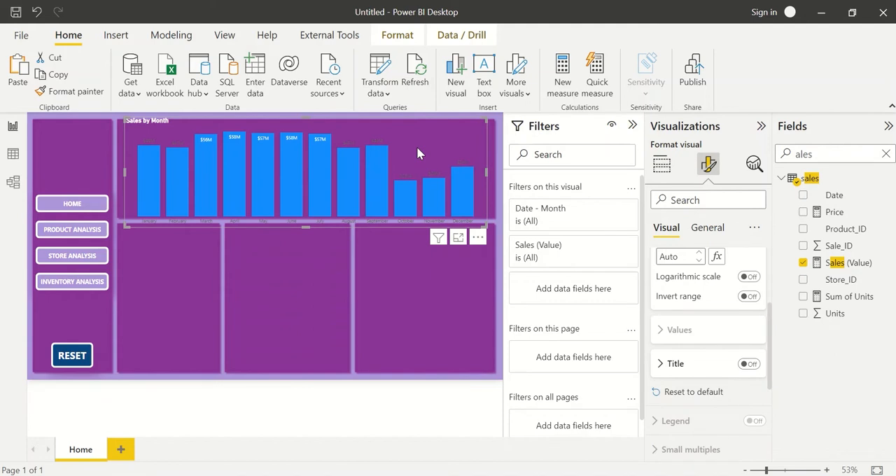
# Widen and reposition the Sales by Month chart so it fills the upper panel within its borders.
pyautogui.moveTo(432, 151); pyautogui.dragTo(427, 137)
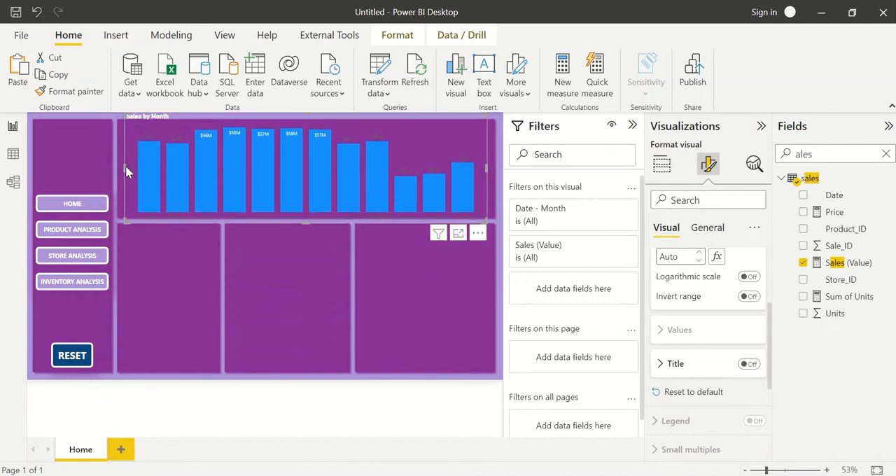
pyautogui.moveTo(126, 165); pyautogui.dragTo(109, 163)
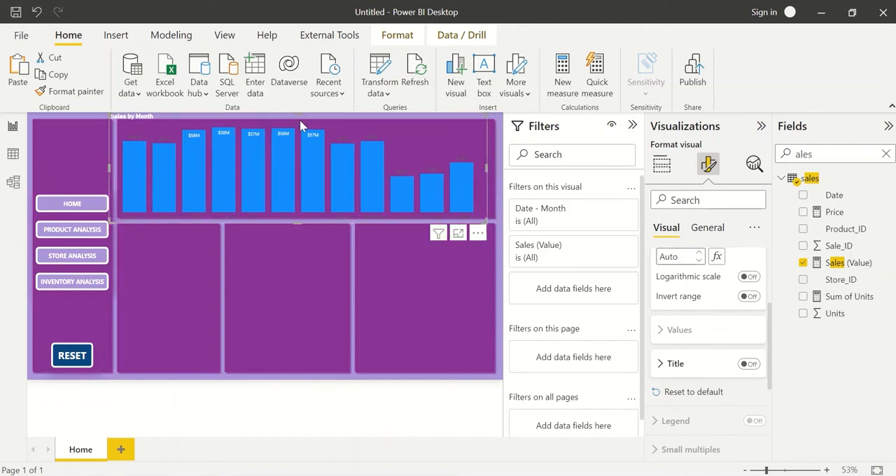
pyautogui.moveTo(301, 125); pyautogui.dragTo(333, 128)
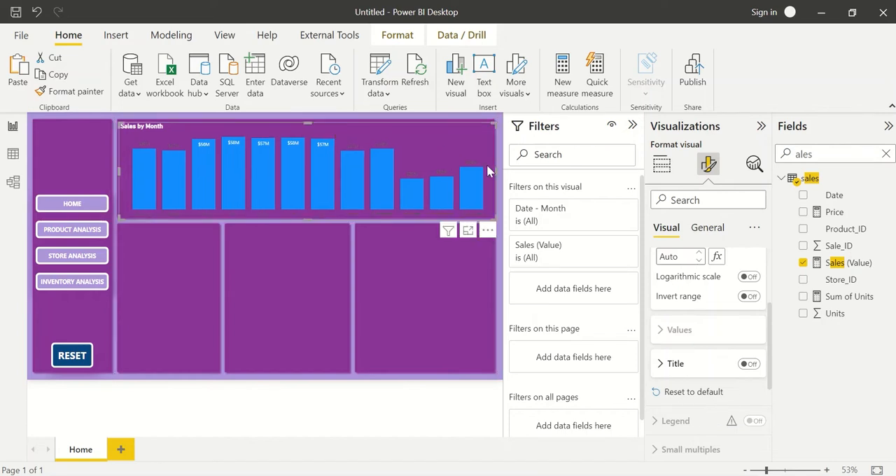
# Set the color of the chart's X-axis month labels to white.
pyautogui.click(709, 228)
pyautogui.scroll(3, 708, 336)
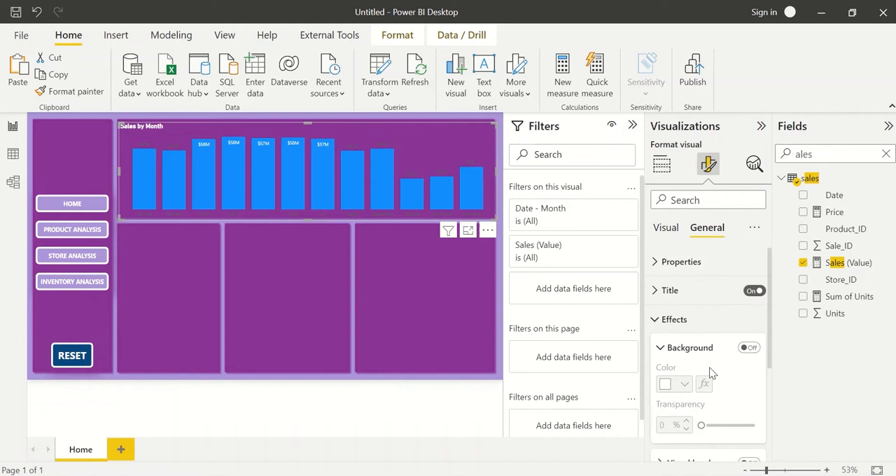
pyautogui.click(676, 321)
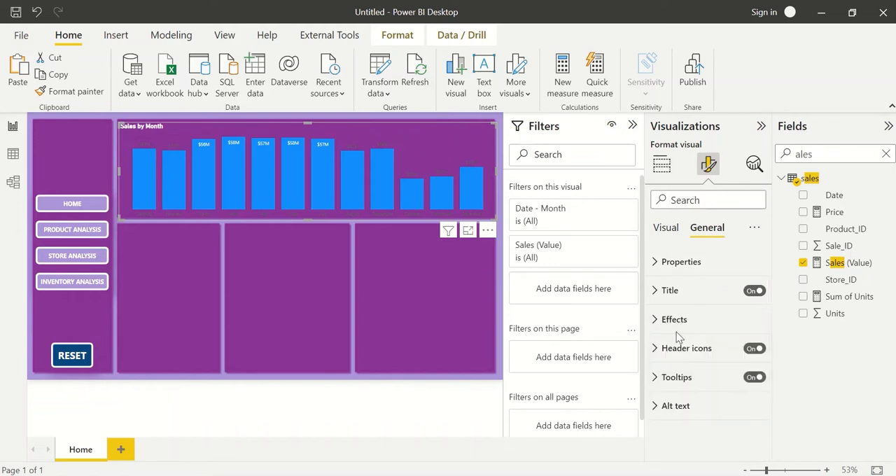
pyautogui.click(665, 229)
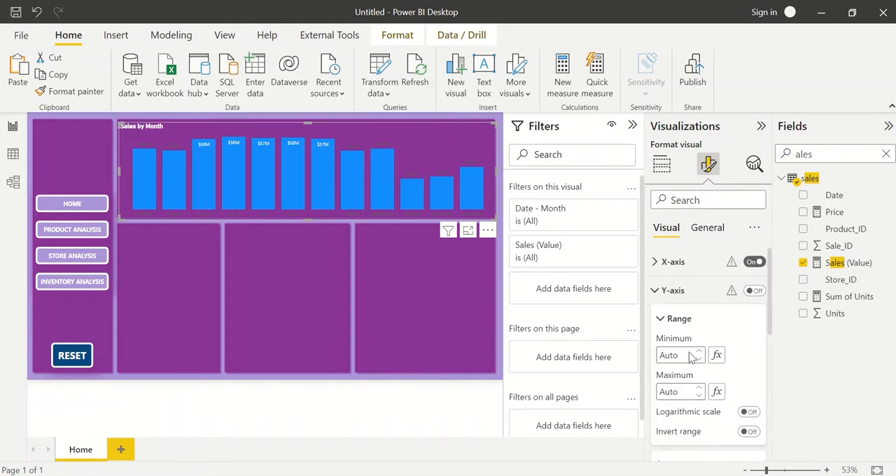
pyautogui.scroll(-1, 690, 336)
pyautogui.click(675, 265)
pyautogui.scroll(1, 676, 267)
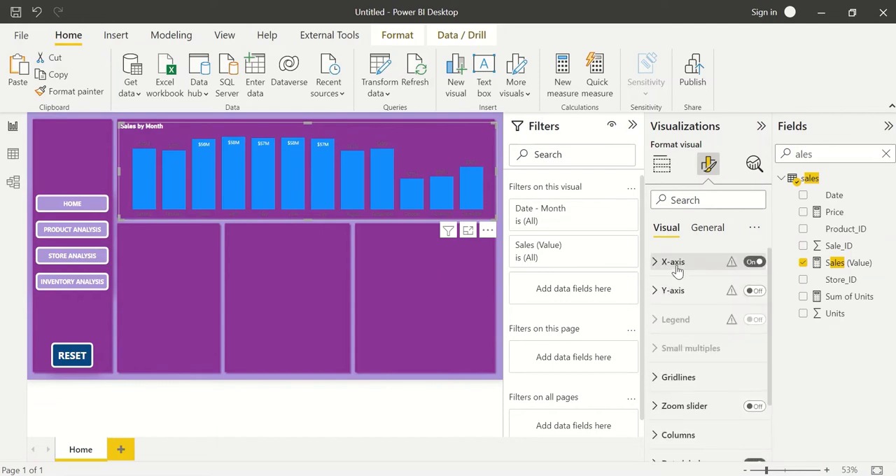
pyautogui.click(677, 269)
pyautogui.scroll(-1, 679, 336)
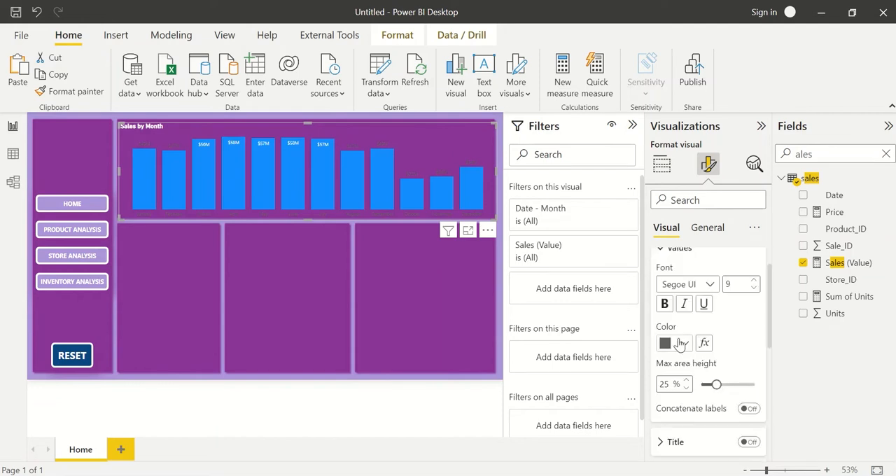
pyautogui.click(683, 343)
pyautogui.click(675, 283)
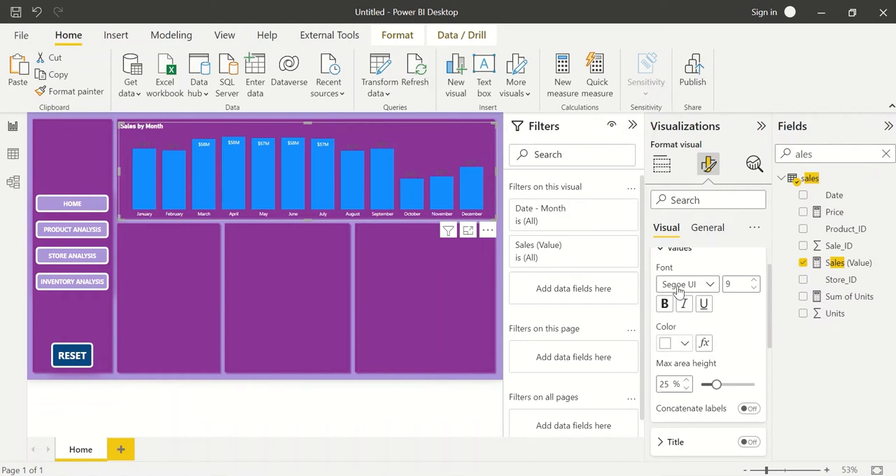
# Try dark navy and light orange (#eb895f) as the color of the X-axis month labels.
pyautogui.click(667, 344)
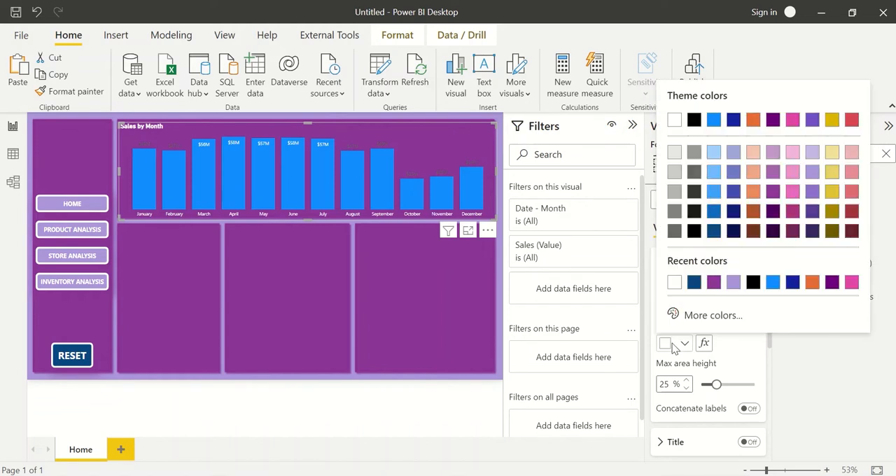
pyautogui.click(733, 231)
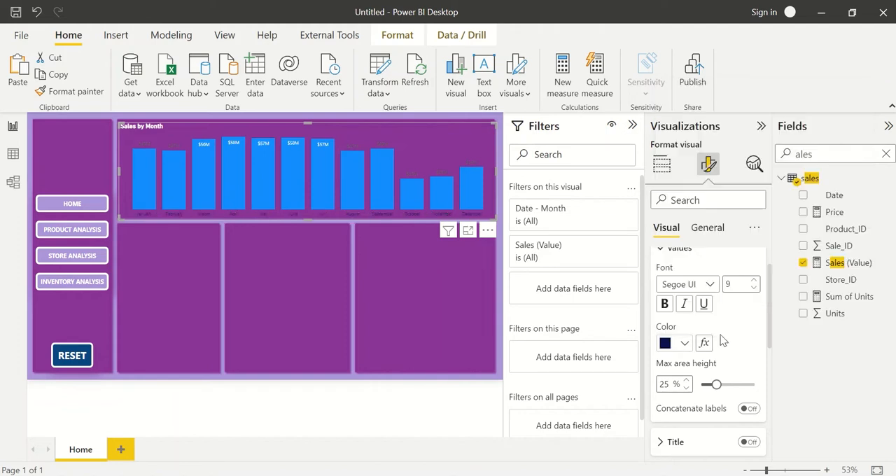
pyautogui.click(678, 343)
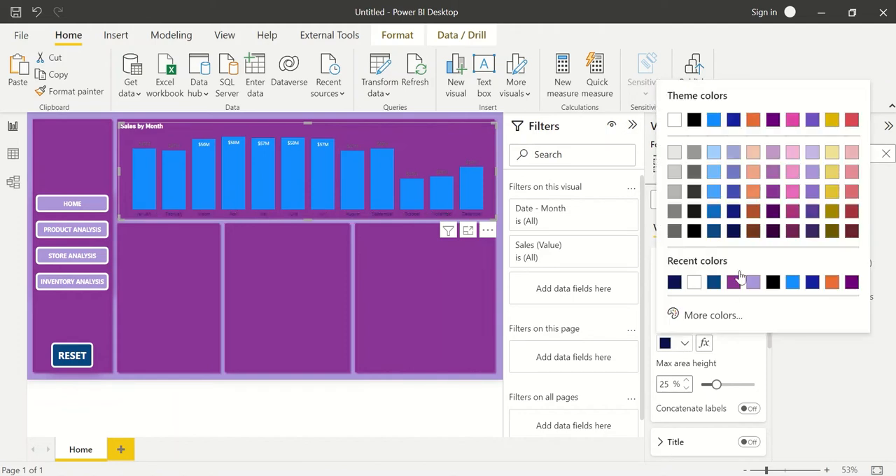
pyautogui.click(753, 194)
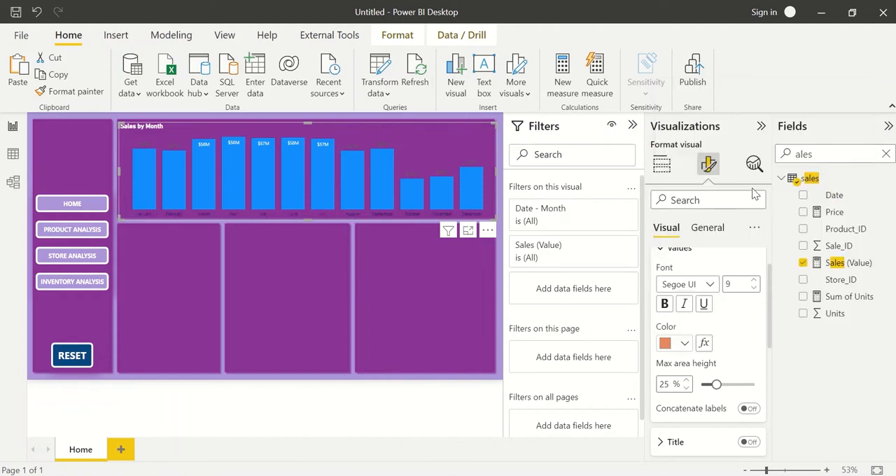
# Make the X-axis month labels light purple and bold with a font size of 12.
pyautogui.click(668, 345)
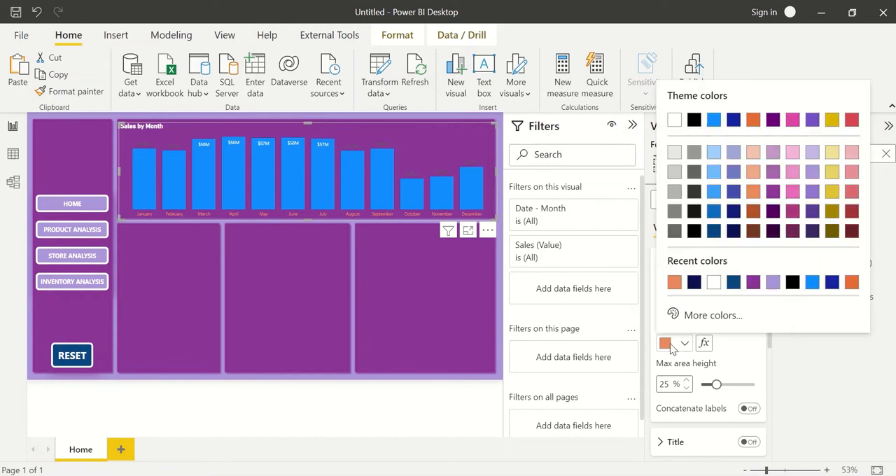
pyautogui.click(773, 282)
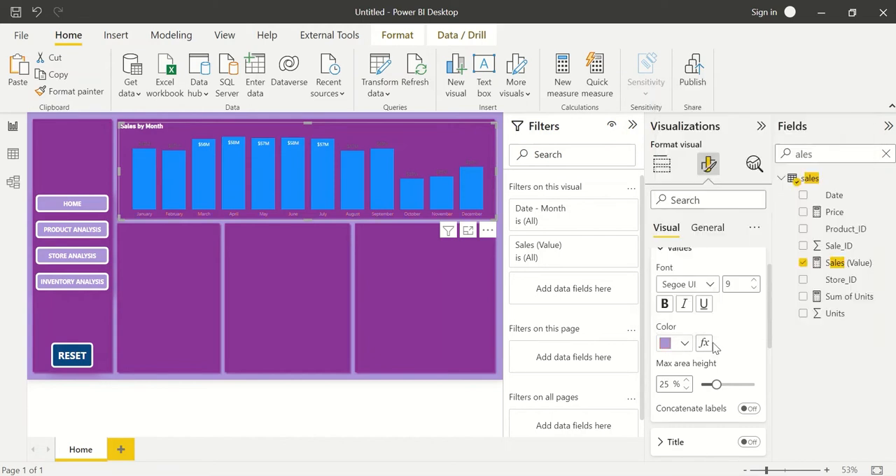
pyautogui.click(666, 304)
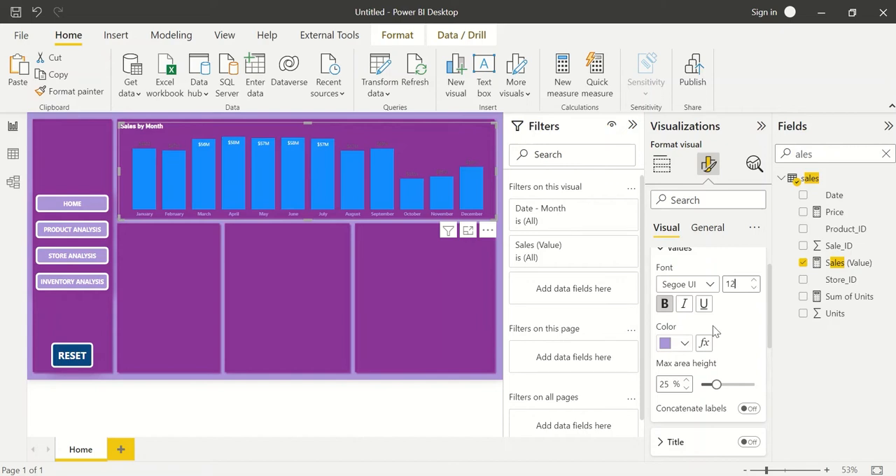
# Try dark yellow, pale yellow and light blue as the color of the X-axis month labels.
pyautogui.click(684, 345)
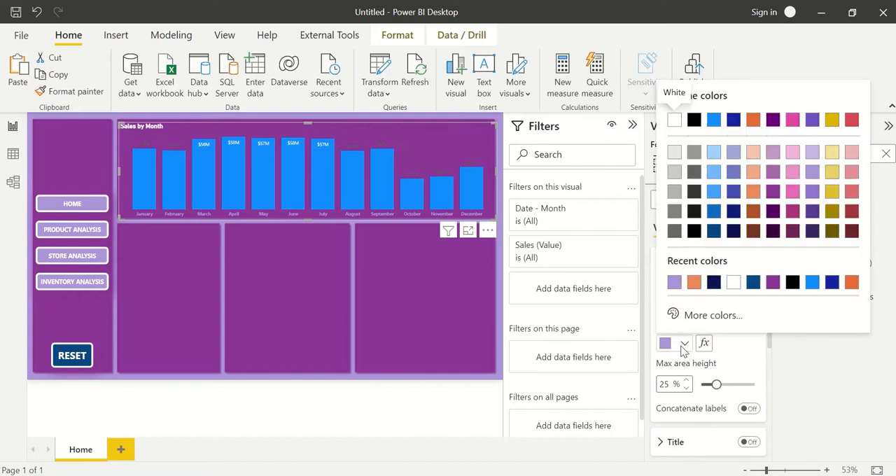
pyautogui.click(831, 213)
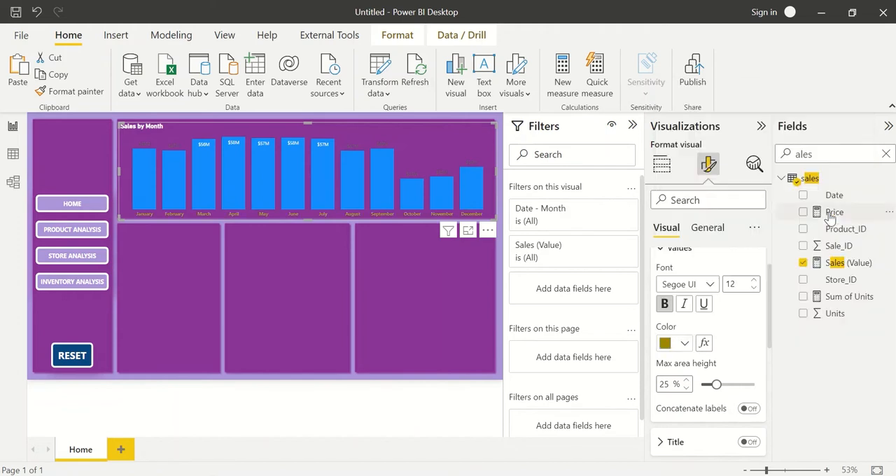
pyautogui.click(681, 346)
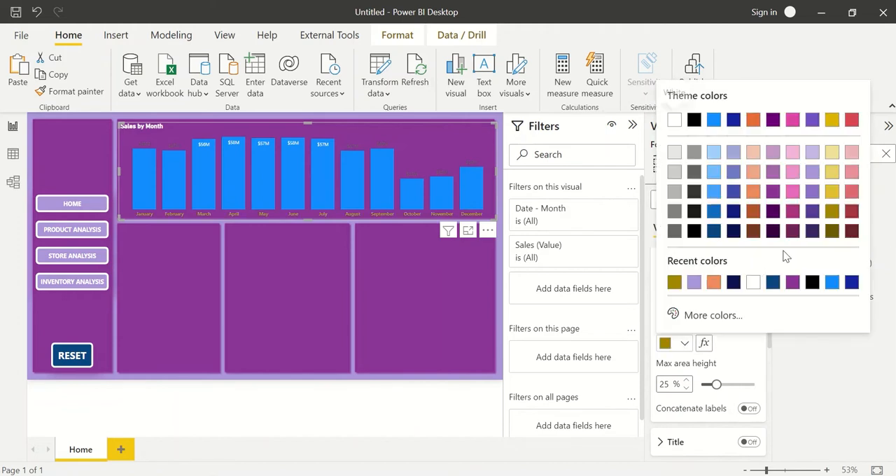
pyautogui.click(832, 153)
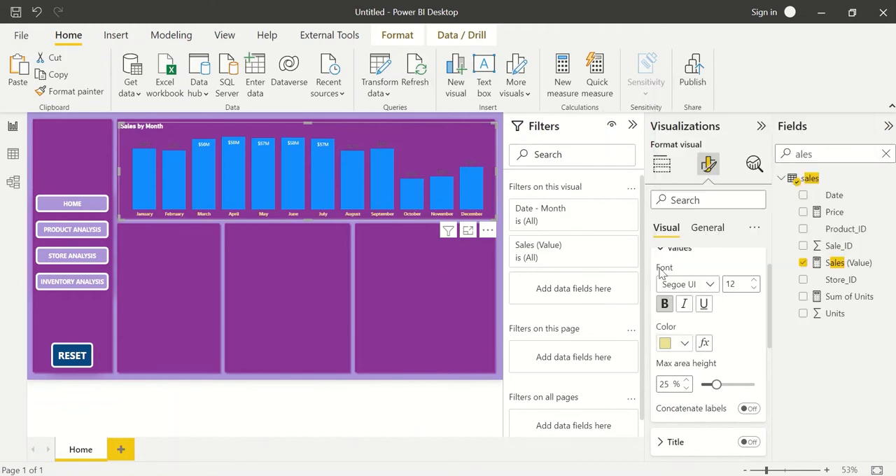
pyautogui.click(684, 349)
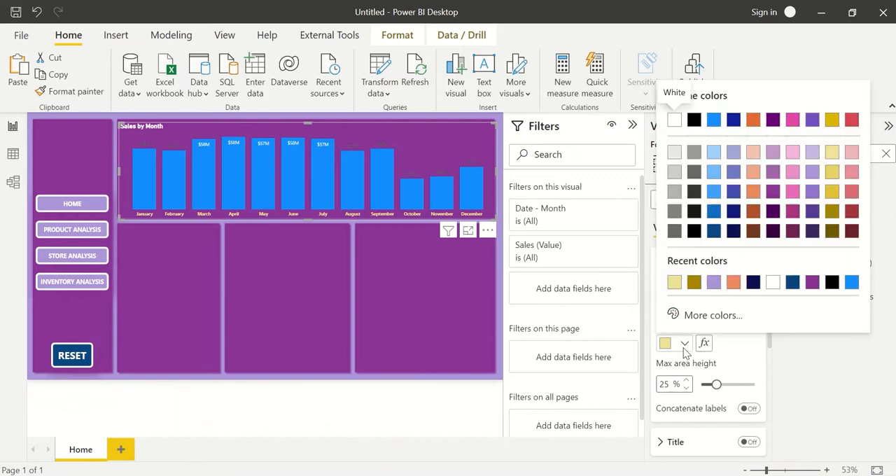
pyautogui.click(712, 154)
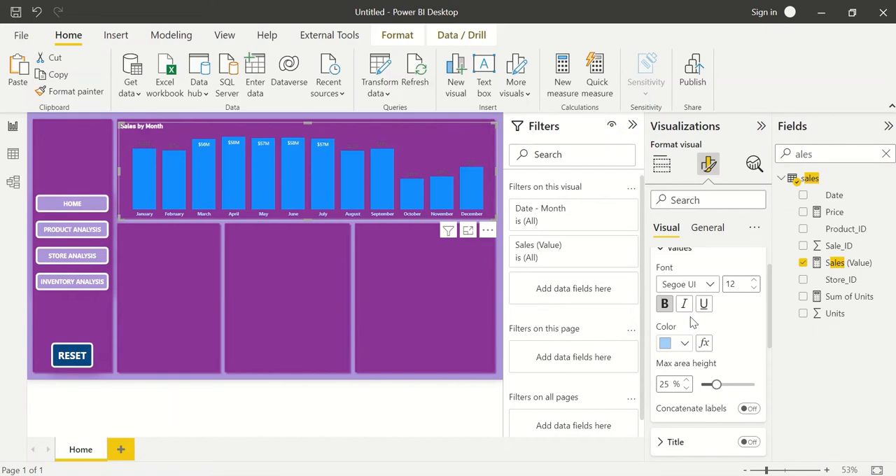
# Try gray as the color of the X-axis month labels, and settle on pale yellow.
pyautogui.click(682, 343)
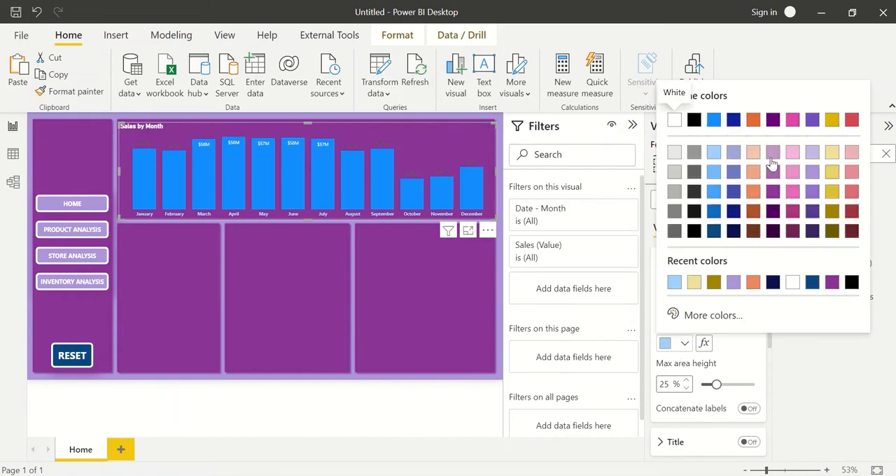
pyautogui.click(696, 153)
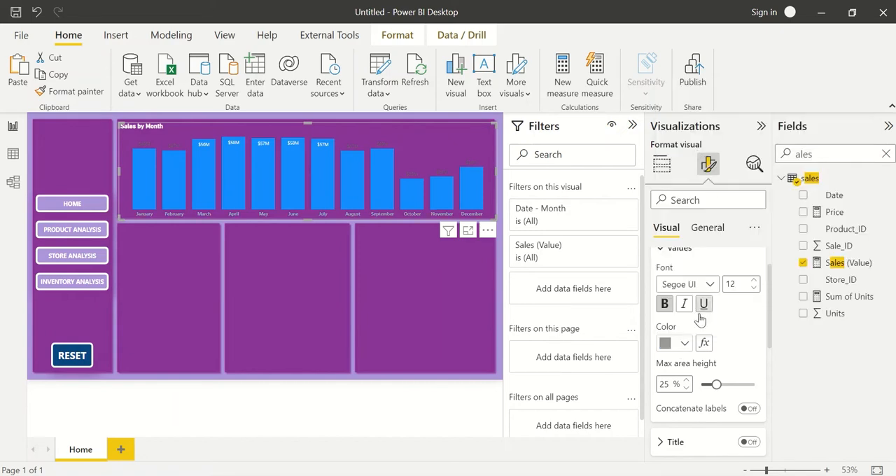
pyautogui.click(680, 342)
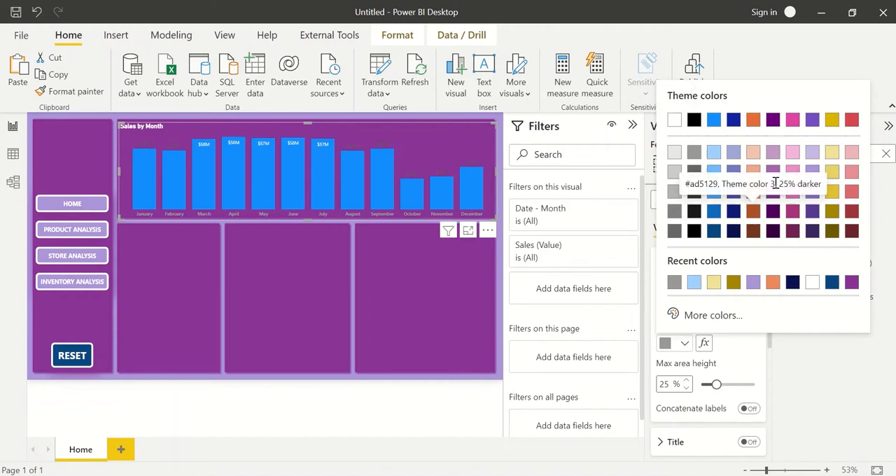
pyautogui.click(832, 152)
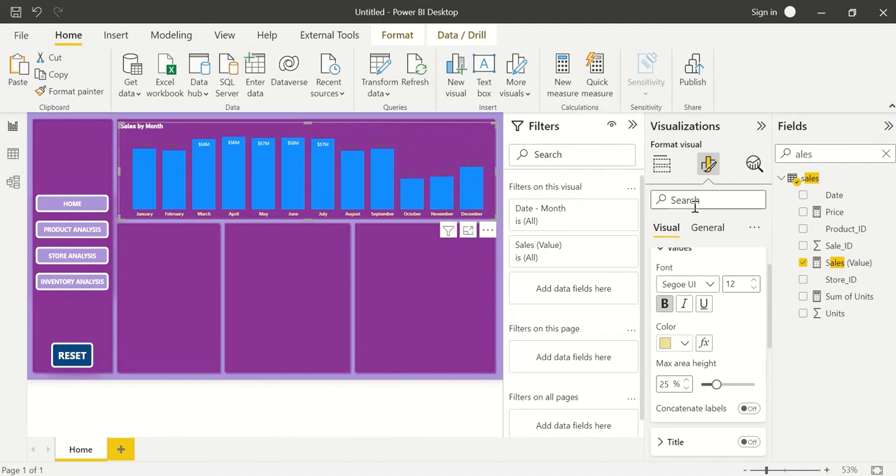
pyautogui.click(708, 228)
pyautogui.click(668, 229)
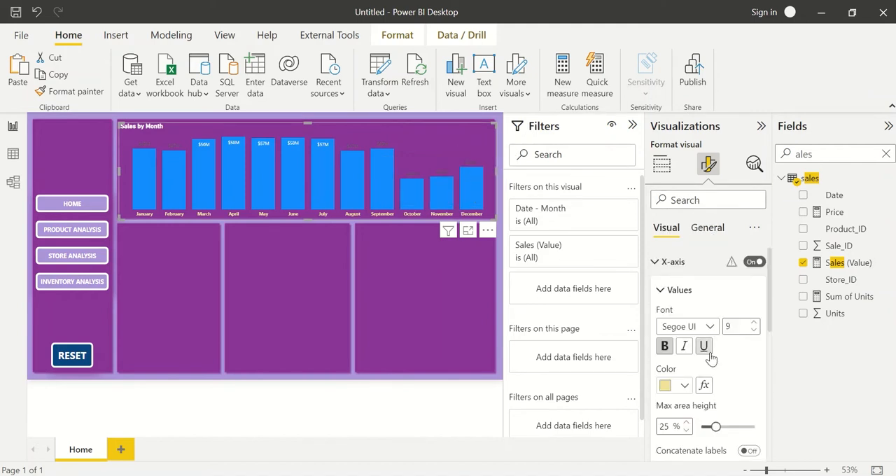
# Set the default color of the Sales by Month chart's columns to pale yellow.
pyautogui.scroll(-2, 697, 362)
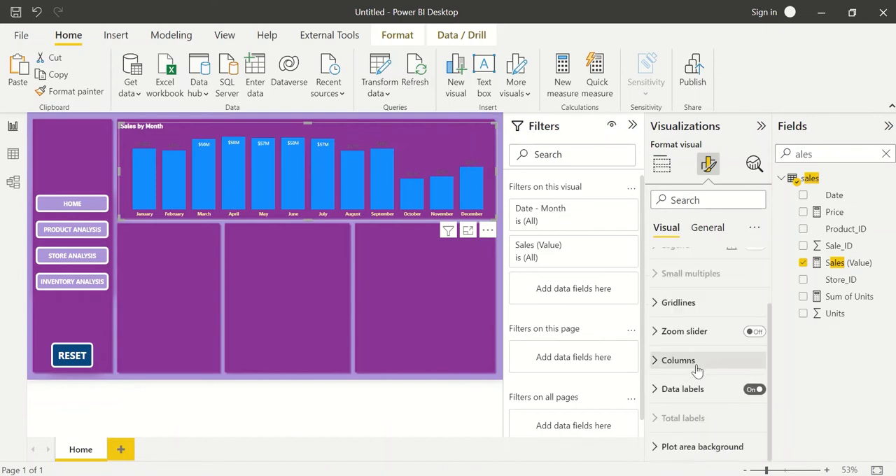
pyautogui.click(697, 361)
pyautogui.scroll(-2, 682, 357)
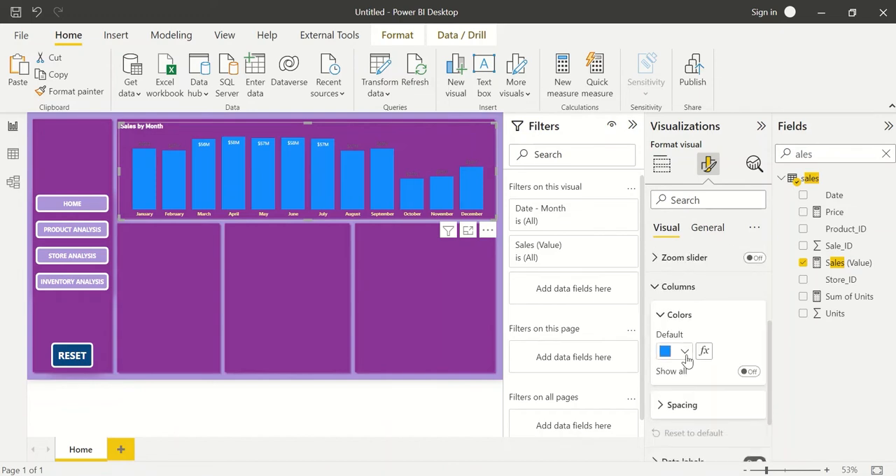
pyautogui.click(683, 353)
pyautogui.click(674, 290)
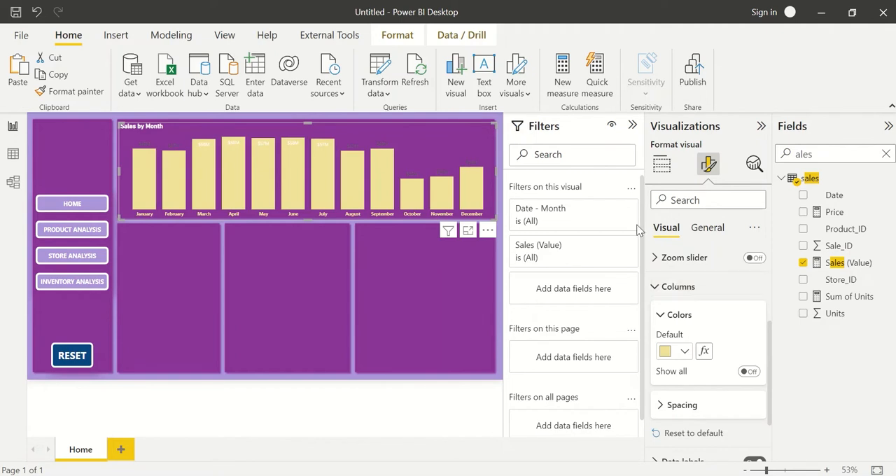
pyautogui.click(688, 287)
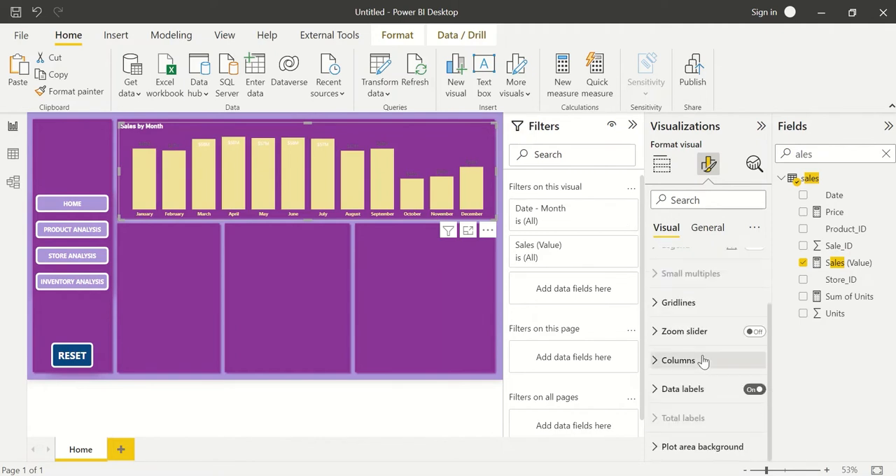
# Set the position of the Sales by Month chart's data labels to Inside end.
pyautogui.click(698, 388)
pyautogui.scroll(-2, 700, 392)
pyautogui.scroll(-4, 699, 392)
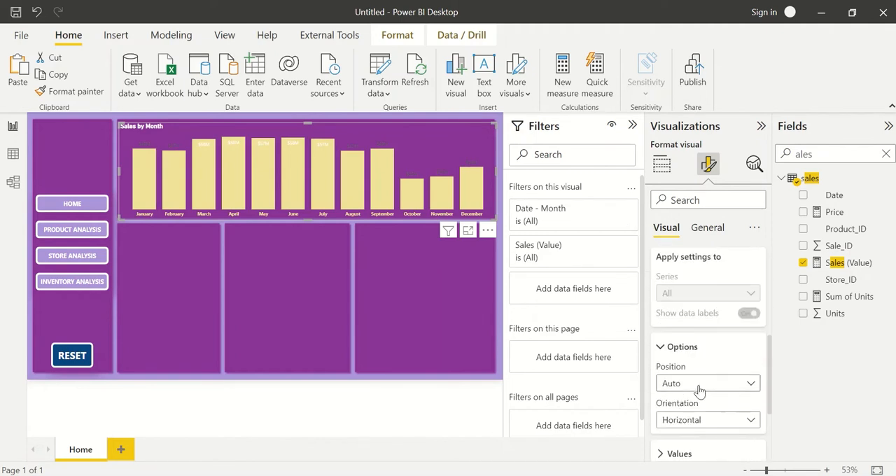
pyautogui.click(694, 300)
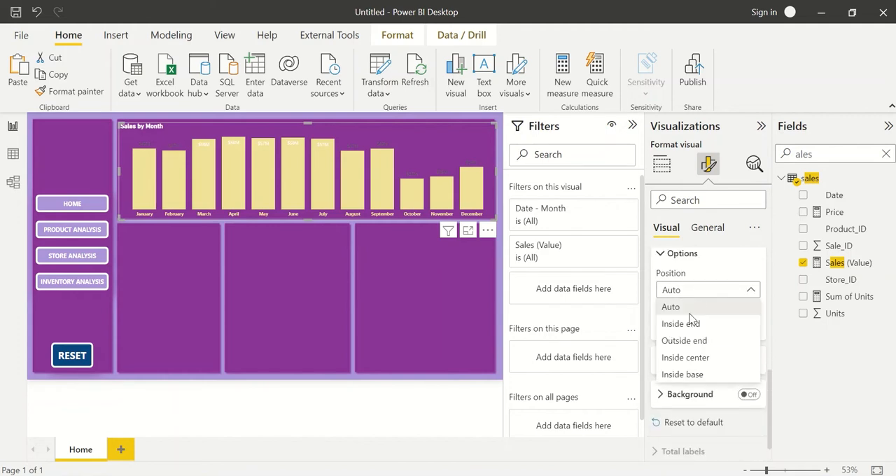
pyautogui.click(689, 322)
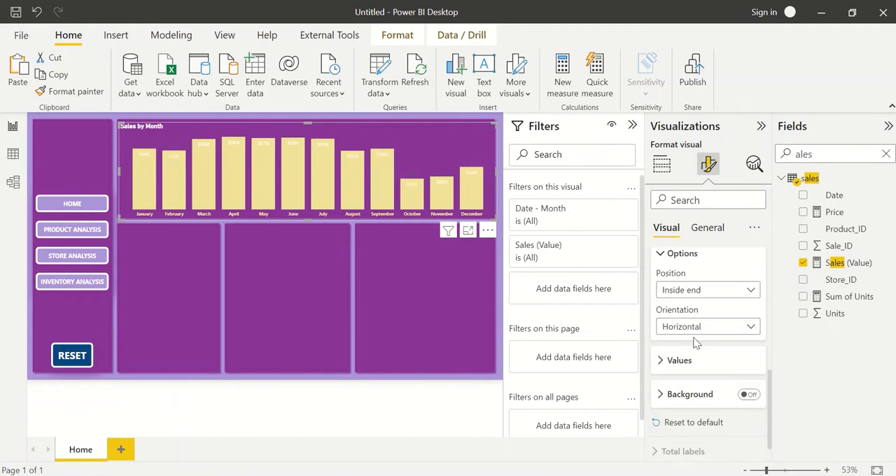
# Make the Sales by Month chart's data label values dark blue and bold with a font size of 10.
pyautogui.click(687, 362)
pyautogui.scroll(-3, 691, 364)
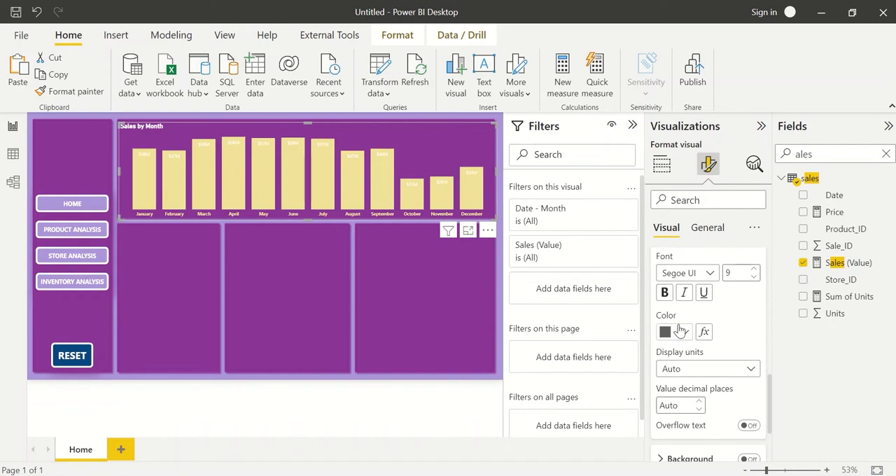
pyautogui.click(683, 332)
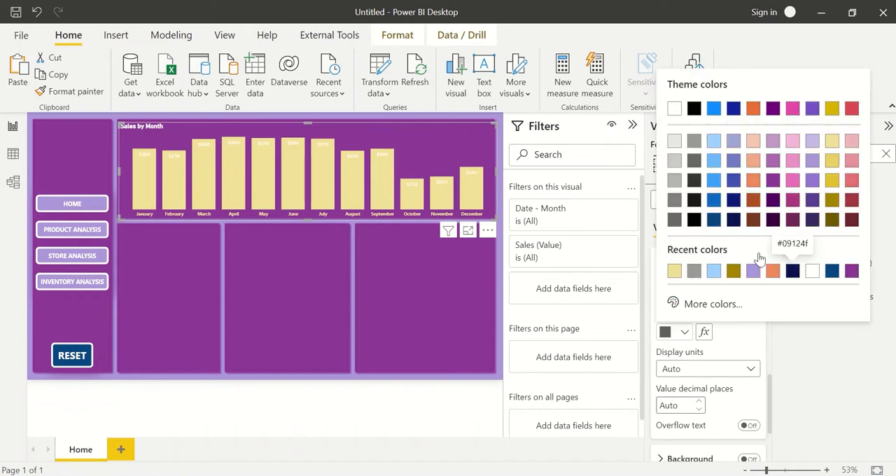
pyautogui.click(715, 220)
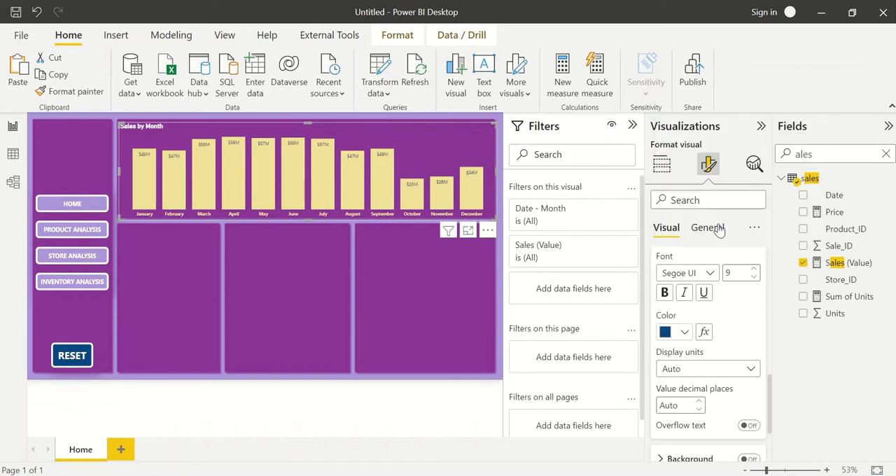
pyautogui.click(670, 294)
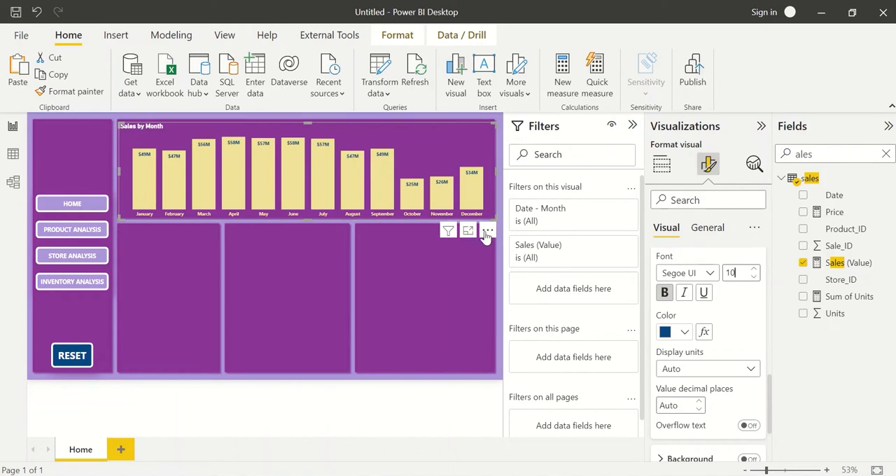
pyautogui.click(499, 250)
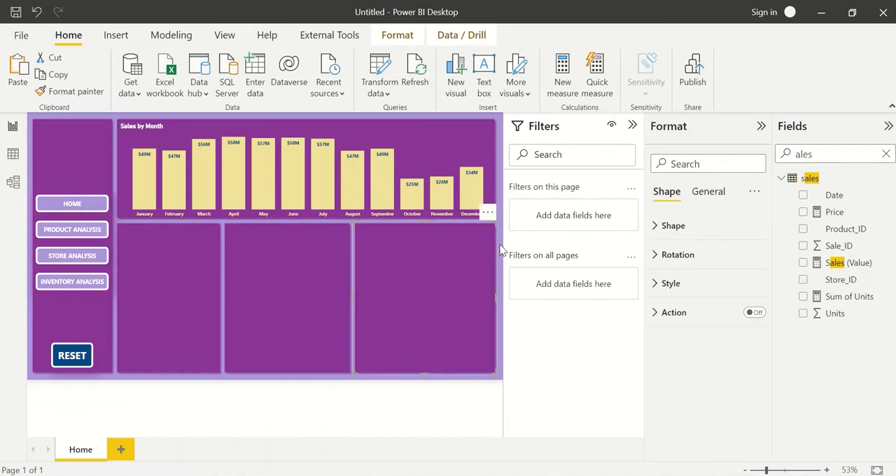
pyautogui.click(501, 250)
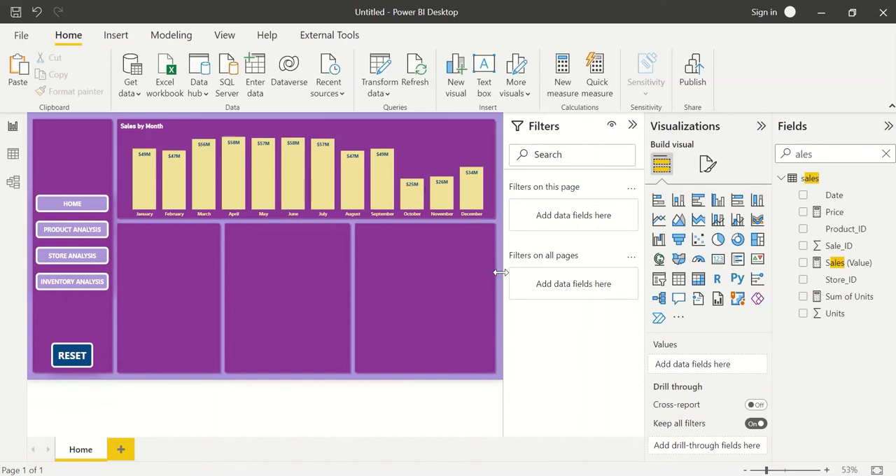
# Duplicate the Sales by Month chart and place the copy directly below the original.
pyautogui.click(155, 142)
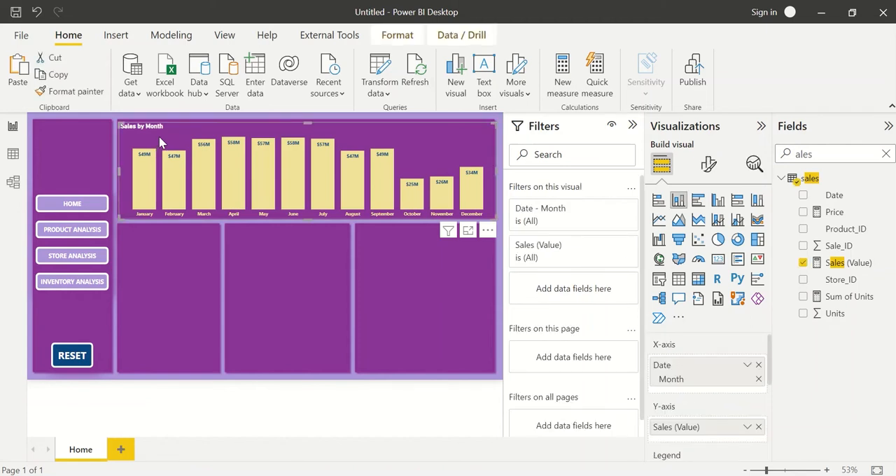
pyautogui.hotkey('ctrl', 'v')
pyautogui.moveTo(160, 140); pyautogui.dragTo(181, 231)
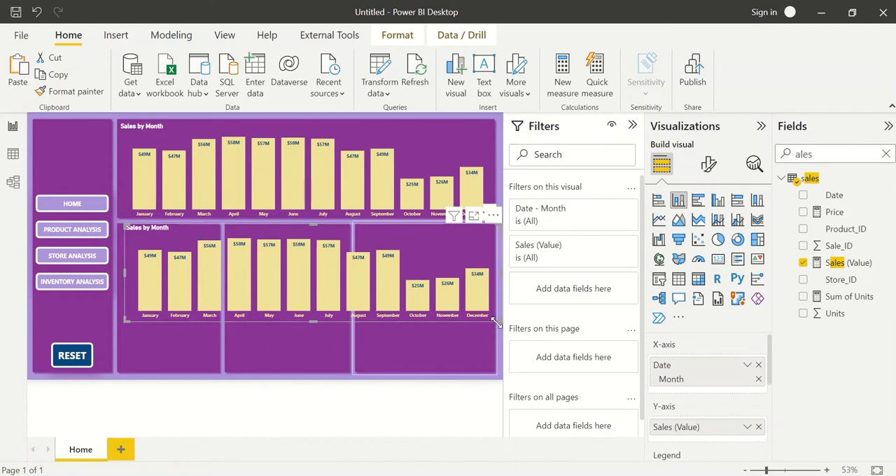
# Convert the copied chart to a stacked bar chart and replace the Date month field on its Y-axis with Product_Category.
pyautogui.click(659, 202)
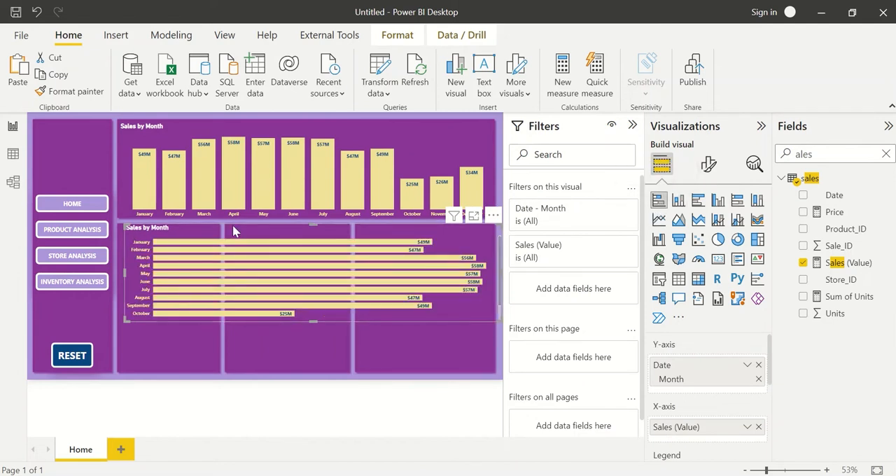
pyautogui.doubleClick(815, 154)
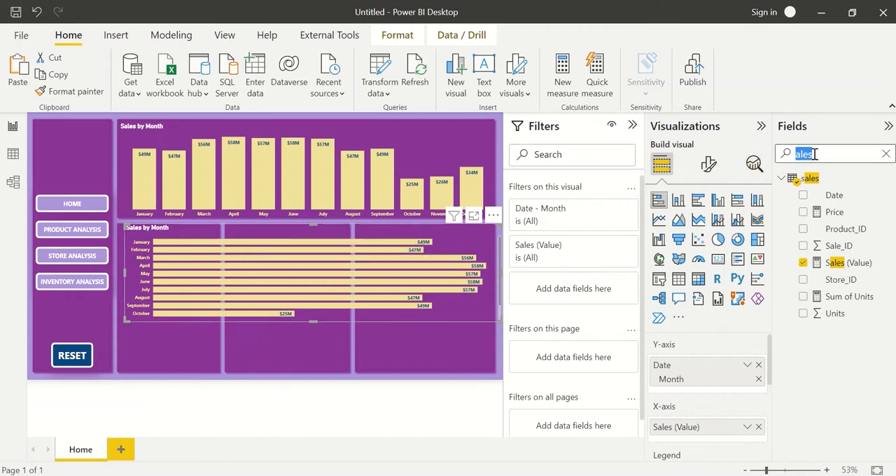
pyautogui.write('product')
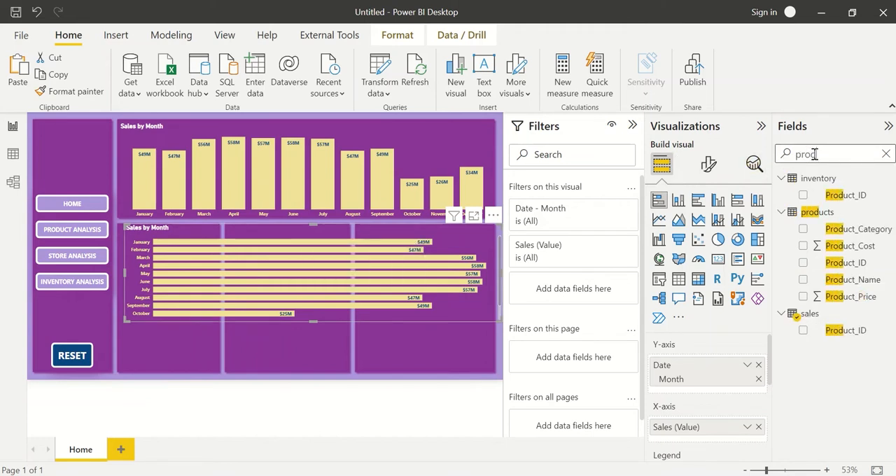
pyautogui.click(759, 366)
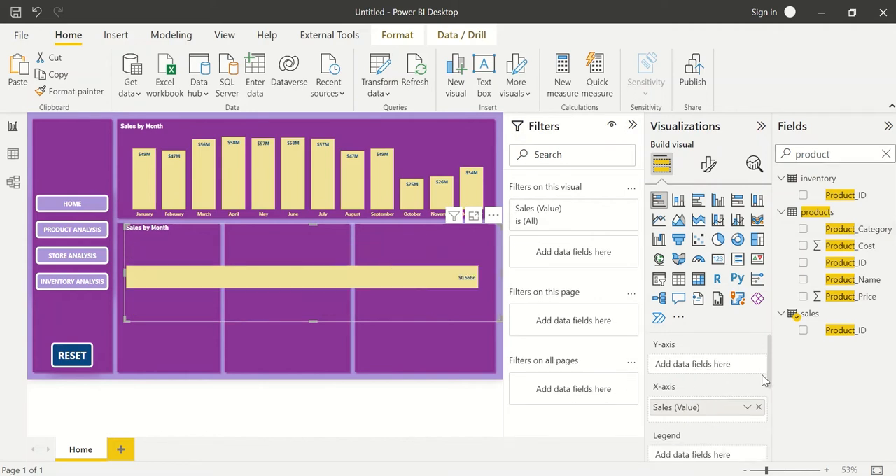
pyautogui.click(803, 229)
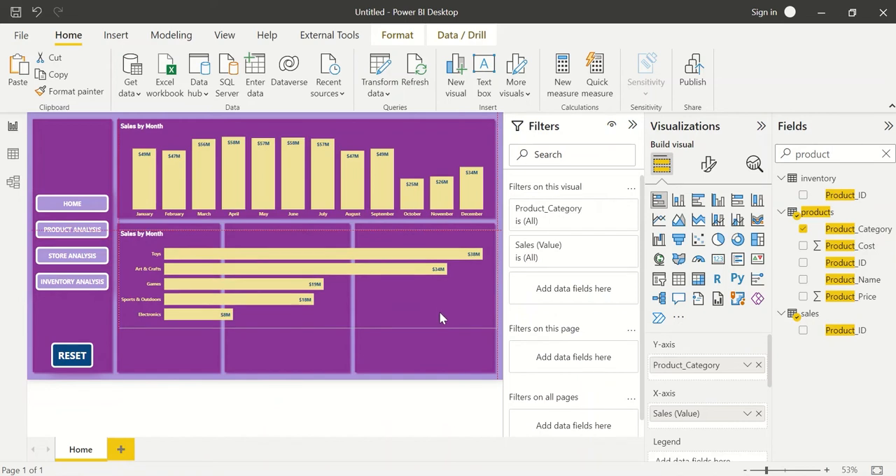
# Resize the product category bar chart to span most of the first two lower panels and set its Y-axis label font size to 10.
pyautogui.moveTo(472, 329); pyautogui.dragTo(215, 363)
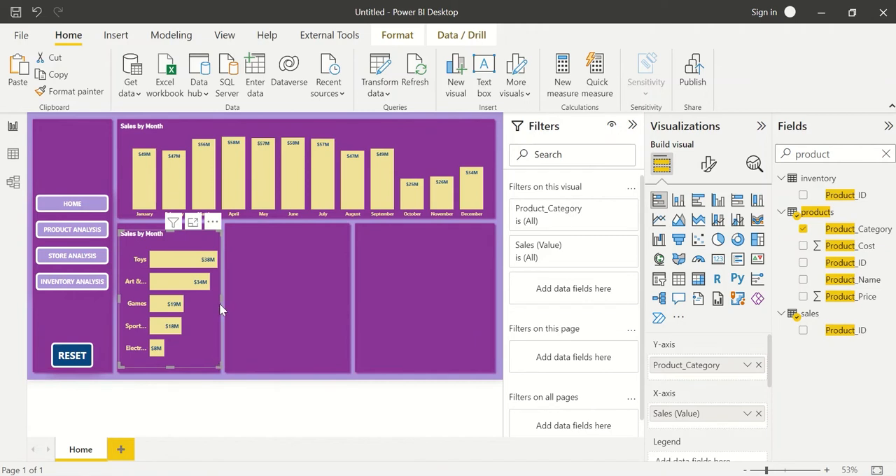
pyautogui.moveTo(221, 300); pyautogui.dragTo(336, 302)
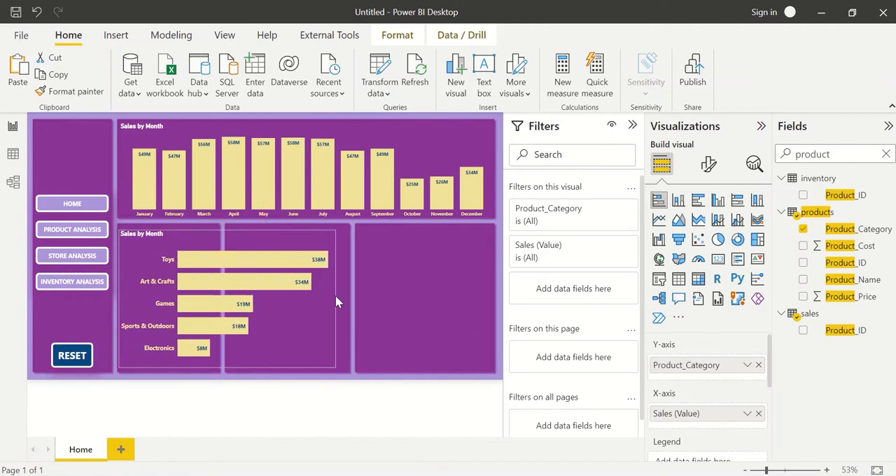
pyautogui.click(708, 168)
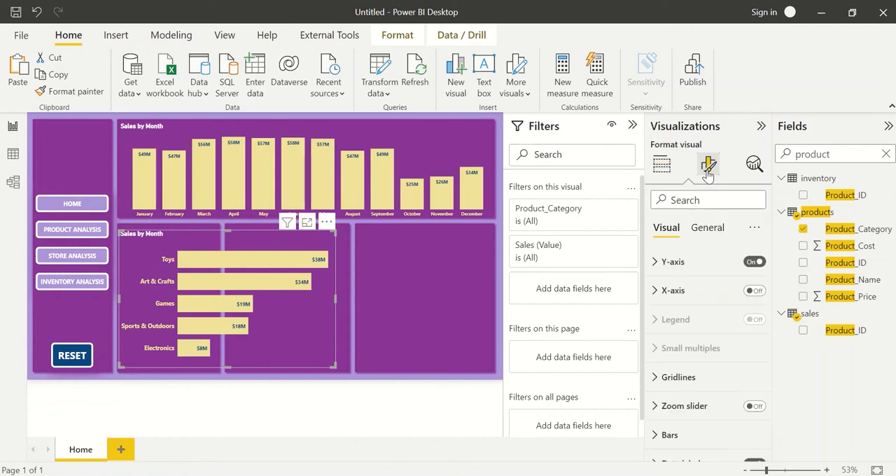
pyautogui.click(704, 263)
pyautogui.scroll(-1, 714, 345)
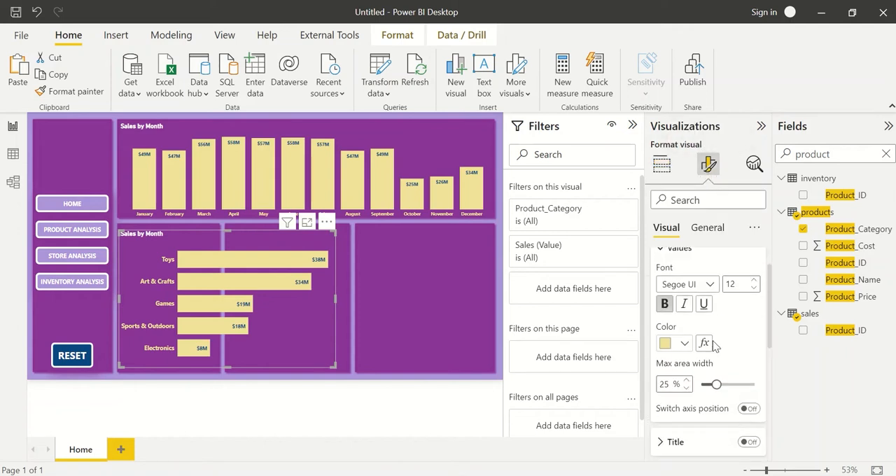
pyautogui.click(753, 288)
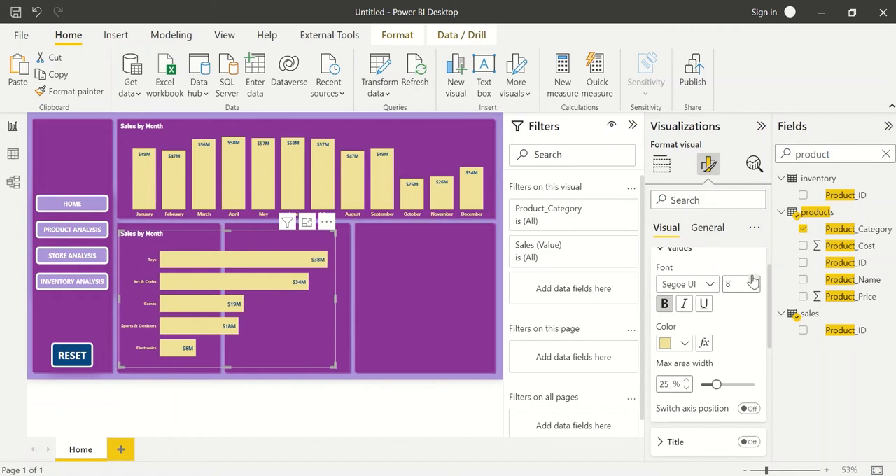
pyautogui.click(754, 280)
pyautogui.click(755, 280)
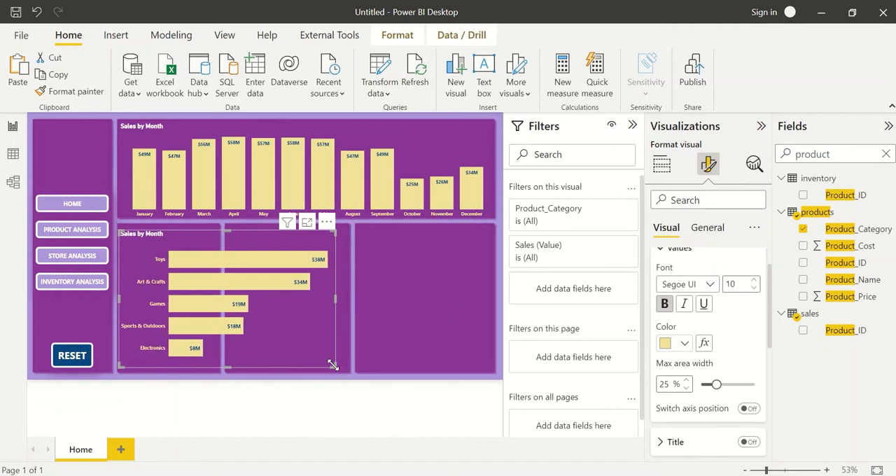
# Reduce the height of the product category bar chart to about the upper half of the lower panels.
pyautogui.moveTo(333, 365); pyautogui.dragTo(331, 312)
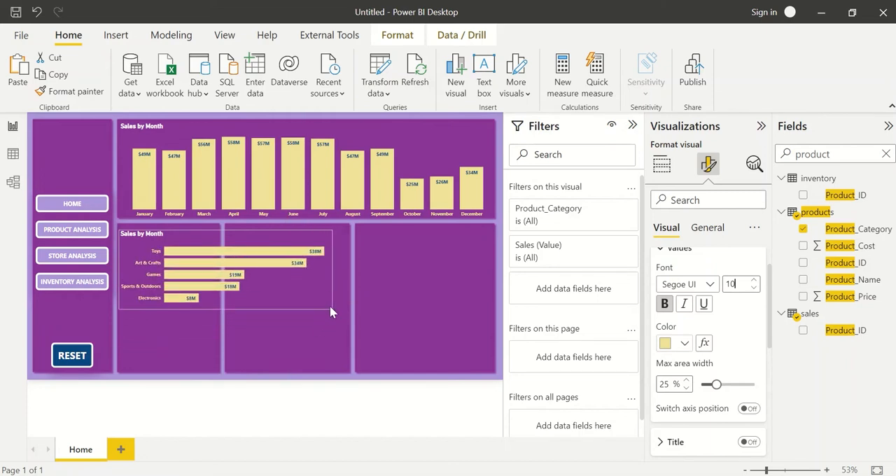
pyautogui.moveTo(331, 313); pyautogui.dragTo(329, 306)
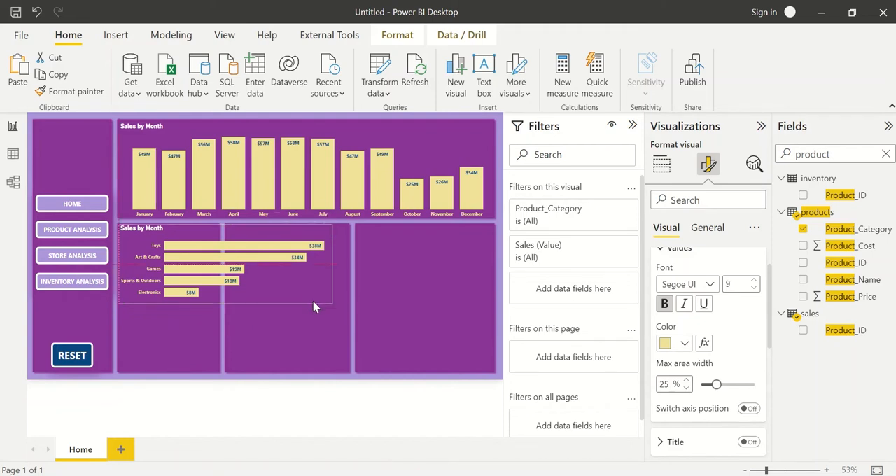
# Delete the middle lower background panel and widen the first lower panel across the gap up to the last panel.
pyautogui.click(339, 337)
pyautogui.press('Delete')
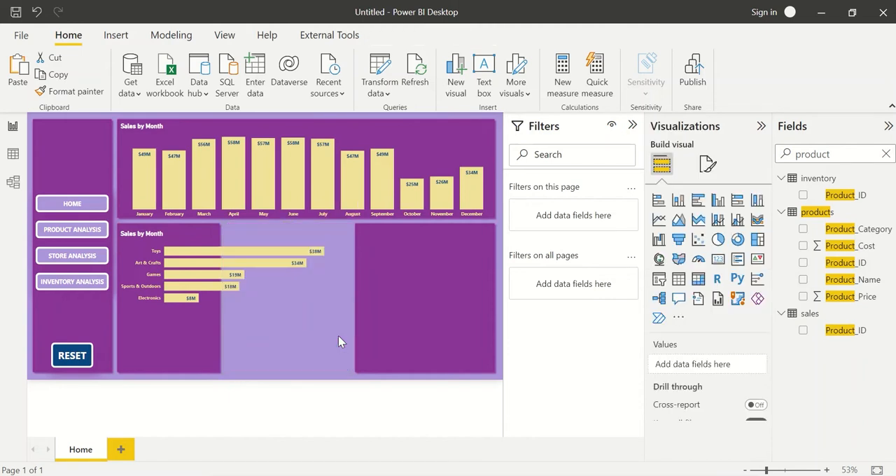
pyautogui.click(210, 353)
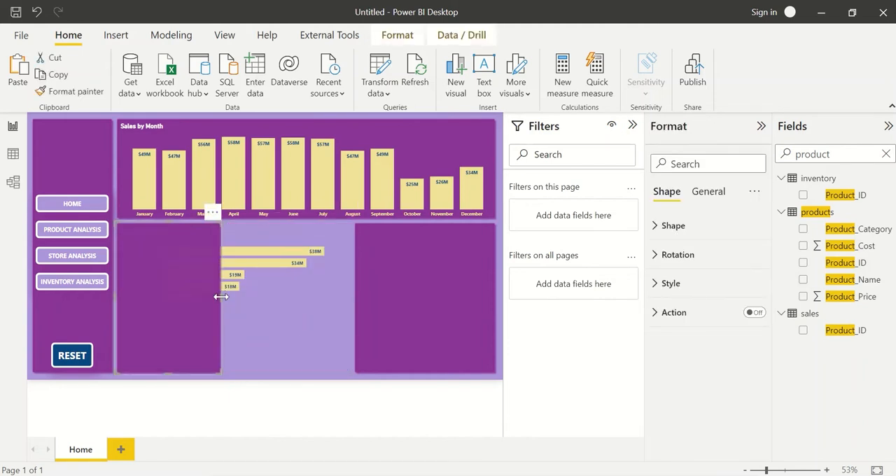
pyautogui.moveTo(221, 297); pyautogui.dragTo(351, 304)
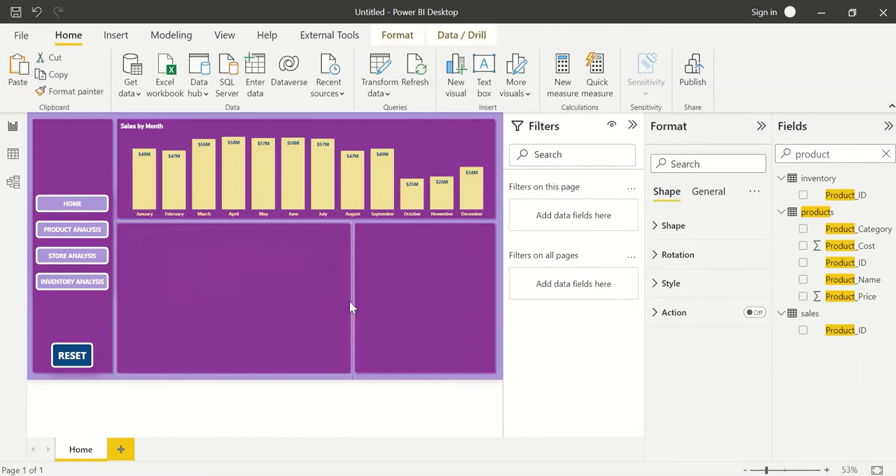
# Shorten the widened lower panel to about the upper half of its space and resize the product category chart to fill it.
pyautogui.moveTo(236, 370); pyautogui.dragTo(242, 311)
pyautogui.click(251, 331)
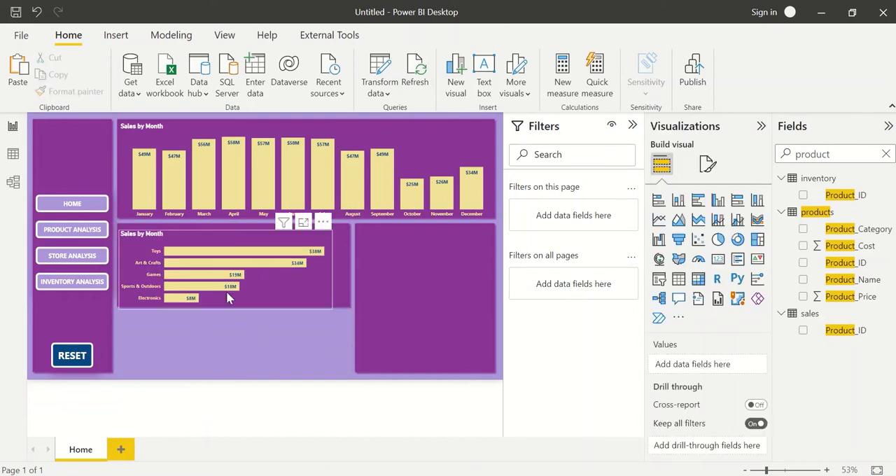
pyautogui.click(280, 278)
pyautogui.moveTo(303, 285); pyautogui.dragTo(348, 266)
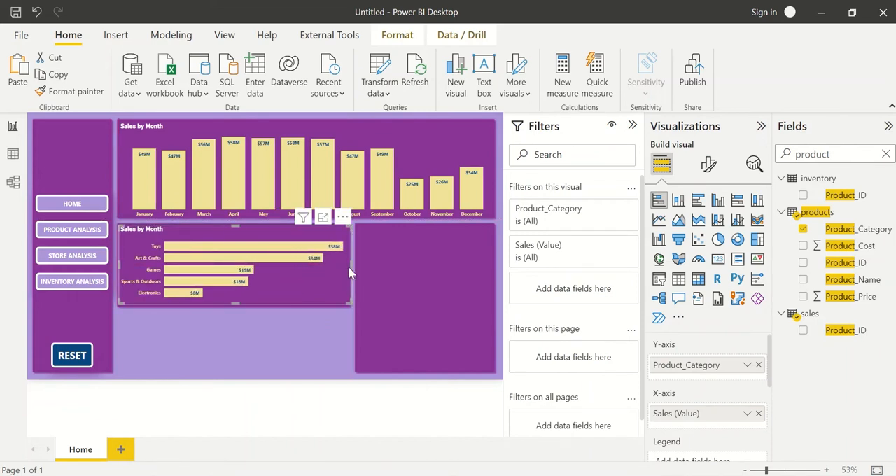
pyautogui.moveTo(233, 302); pyautogui.dragTo(234, 308)
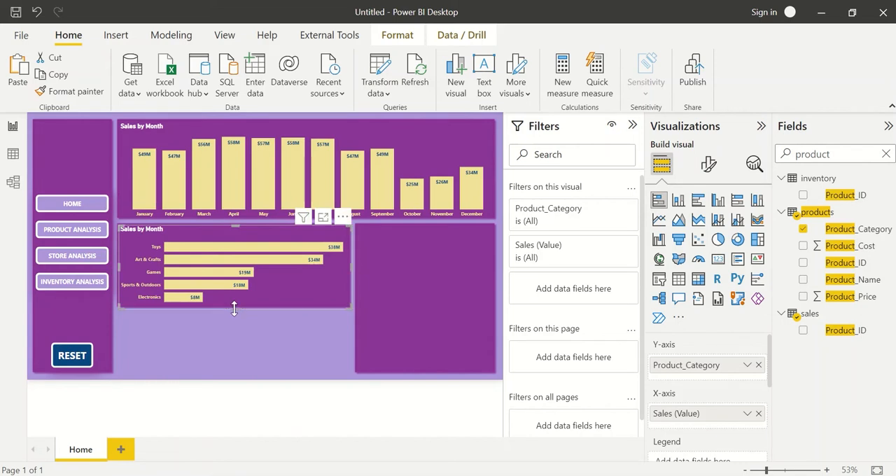
pyautogui.click(246, 324)
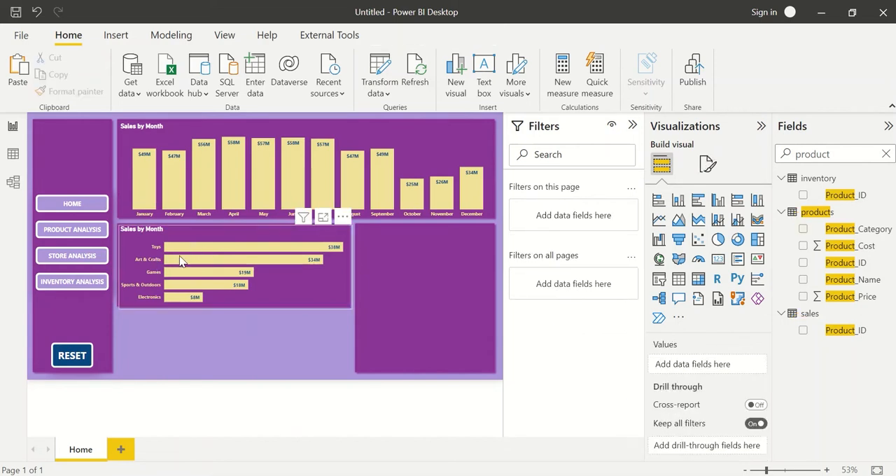
# Shrink the product category chart to about half its height and extend the background panel behind it further down.
pyautogui.click(240, 306)
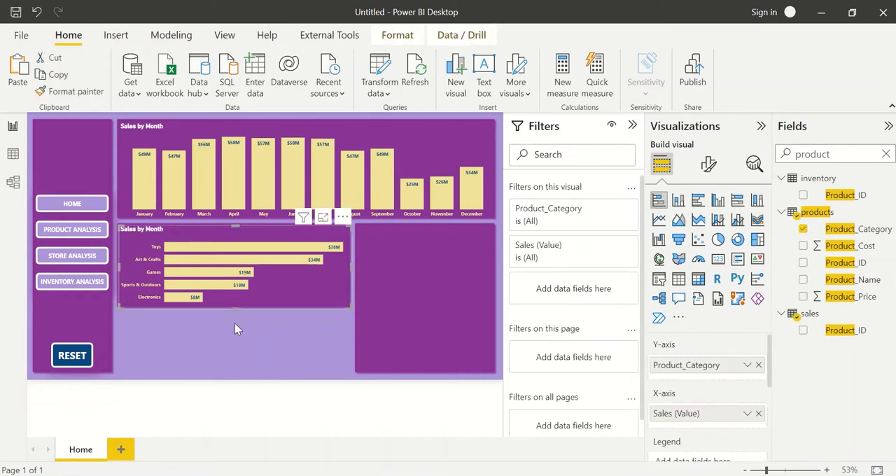
pyautogui.moveTo(234, 323); pyautogui.dragTo(228, 265)
pyautogui.click(227, 283)
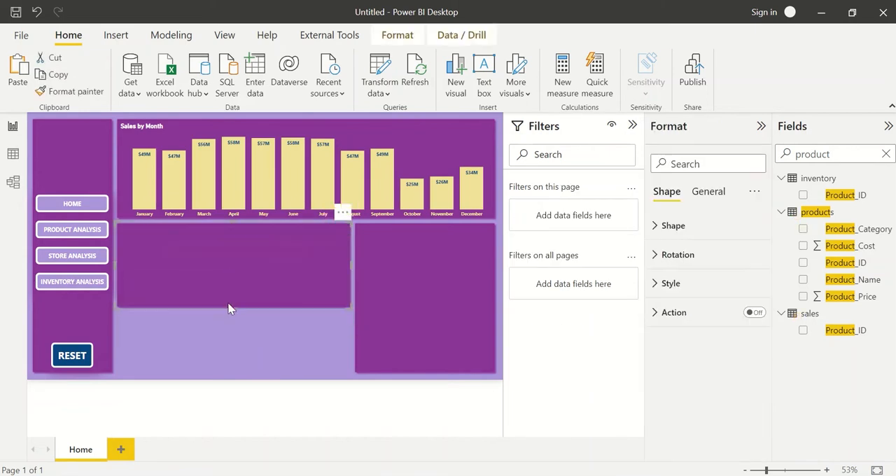
pyautogui.moveTo(229, 307); pyautogui.dragTo(234, 342)
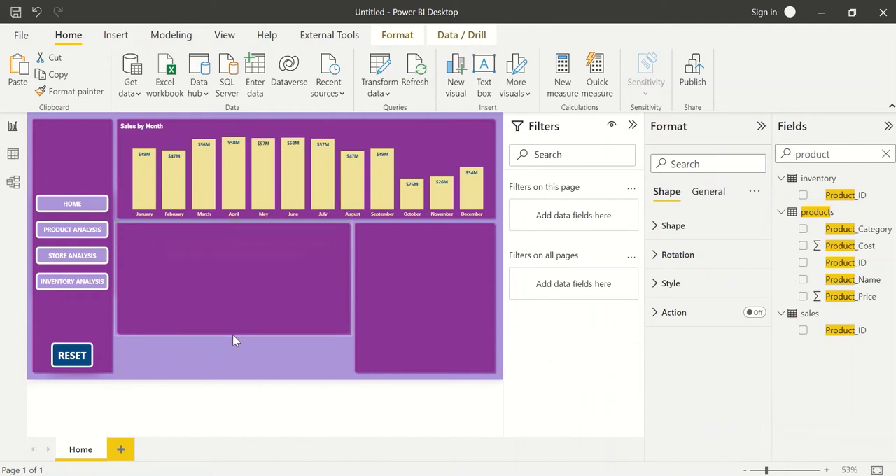
# Shorten the other lower panel so its bottom edge aligns with the widened panel.
pyautogui.click(391, 357)
pyautogui.moveTo(425, 349); pyautogui.dragTo(423, 334)
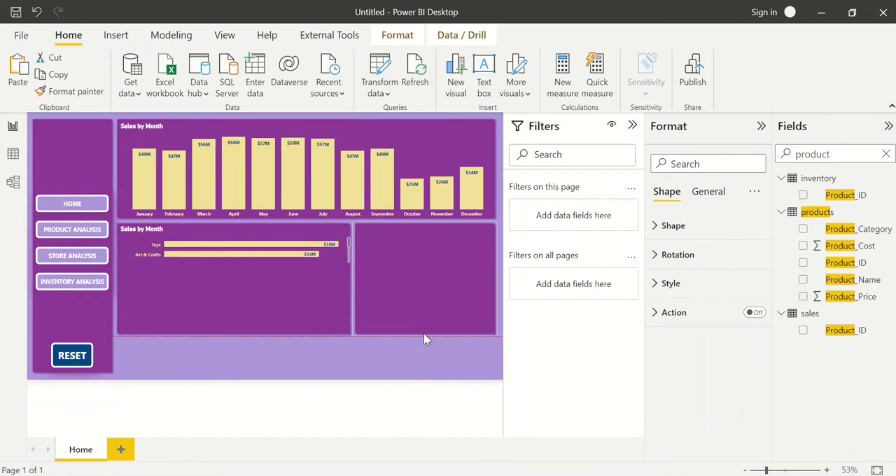
pyautogui.click(348, 363)
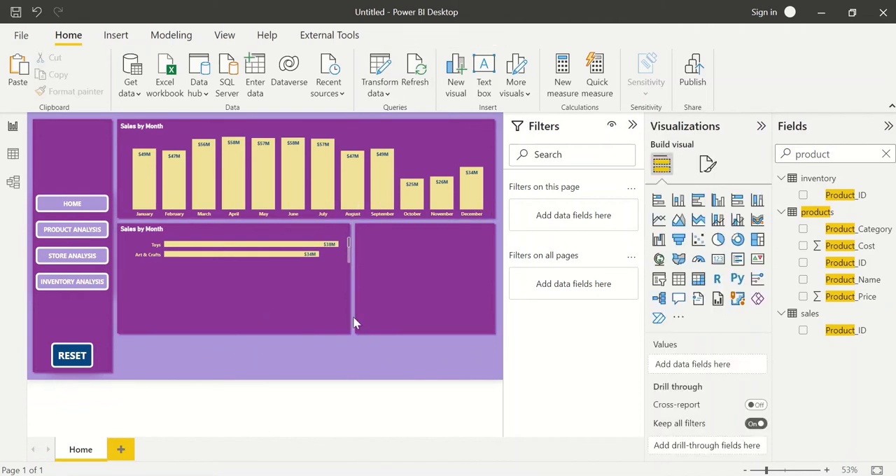
pyautogui.click(413, 316)
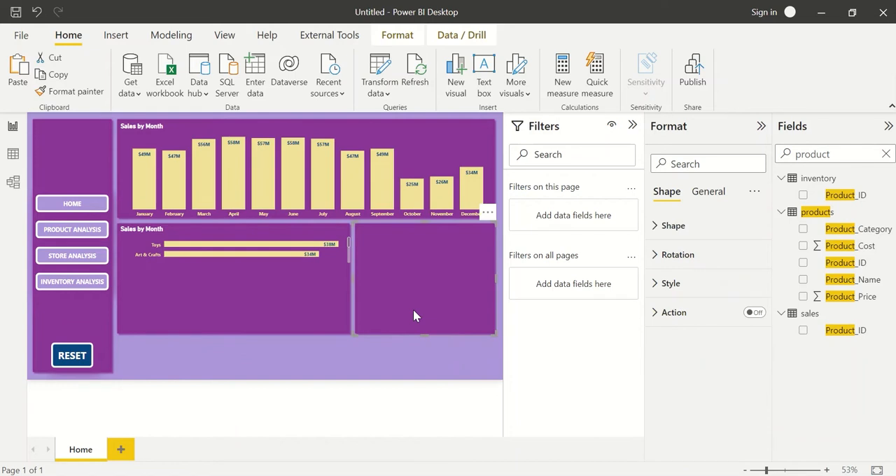
# Add an empty slicer to the page and place it over the lower part of the widened panel.
pyautogui.click(422, 359)
pyautogui.click(659, 280)
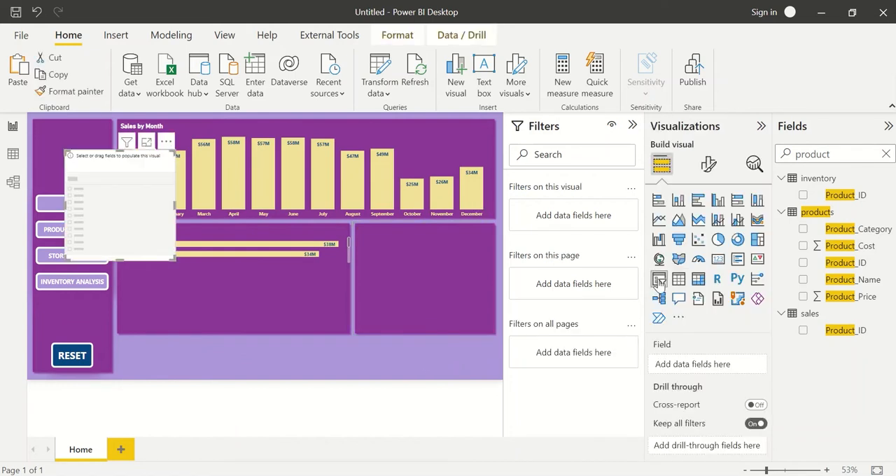
pyautogui.moveTo(160, 228); pyautogui.dragTo(260, 321)
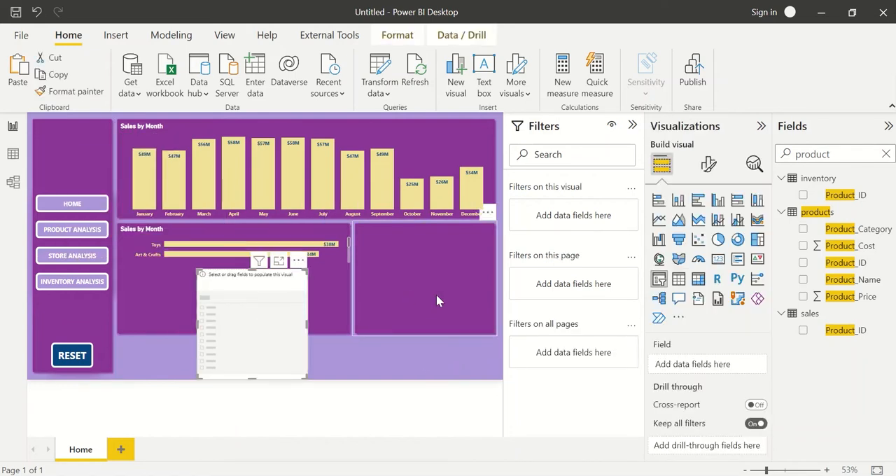
# Try to copy the formatting of the narrower lower panel onto the empty slicer with the format painter.
pyautogui.click(437, 294)
pyautogui.click(63, 93)
pyautogui.click(280, 332)
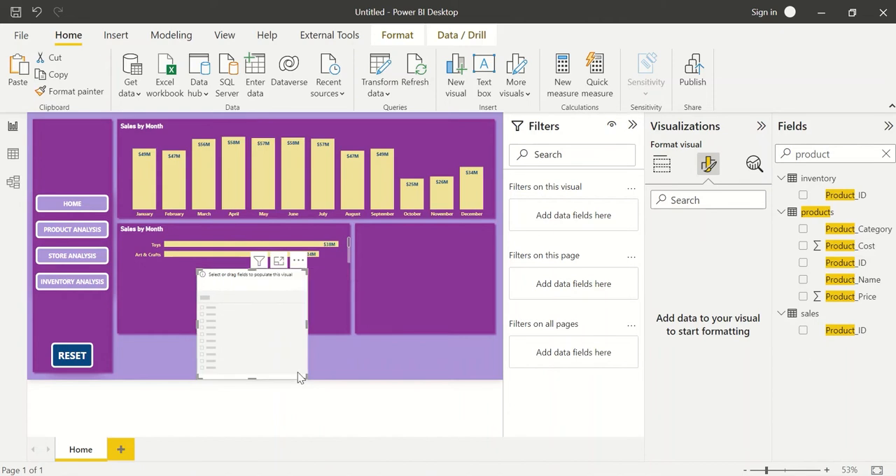
pyautogui.click(310, 385)
# Move the empty slicer into the strip beneath the widened panel and reduce it to a small box at the strip's start.
pyautogui.click(250, 279)
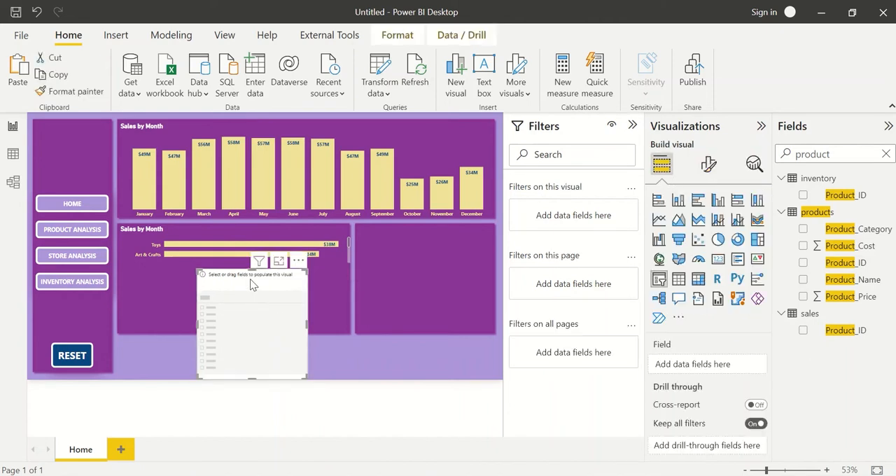
pyautogui.moveTo(250, 279); pyautogui.dragTo(173, 348)
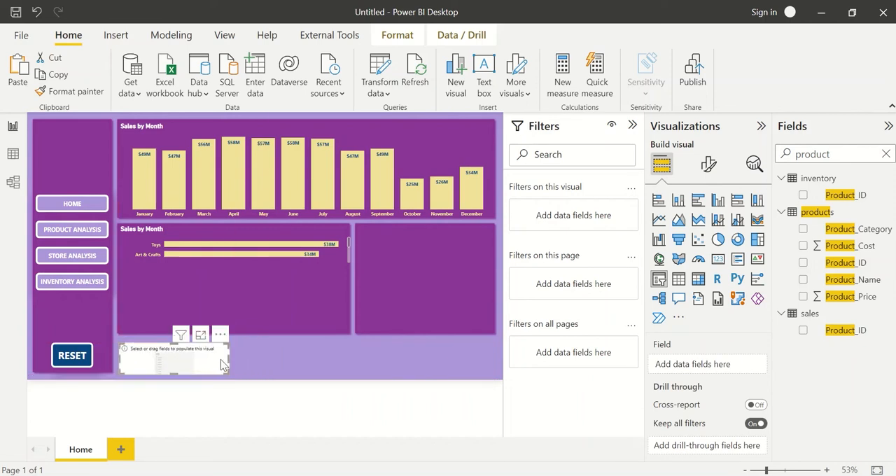
pyautogui.moveTo(227, 359); pyautogui.dragTo(161, 362)
pyautogui.click(240, 368)
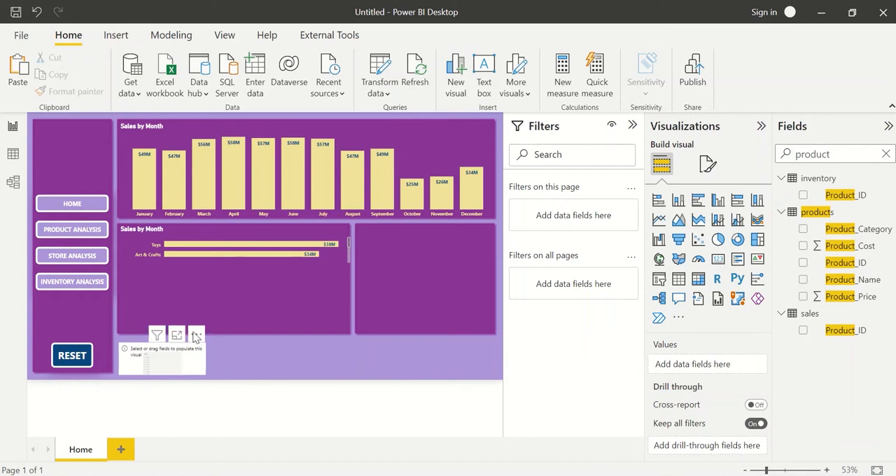
# Extend the product category chart downward to fill the widened panel.
pyautogui.click(221, 261)
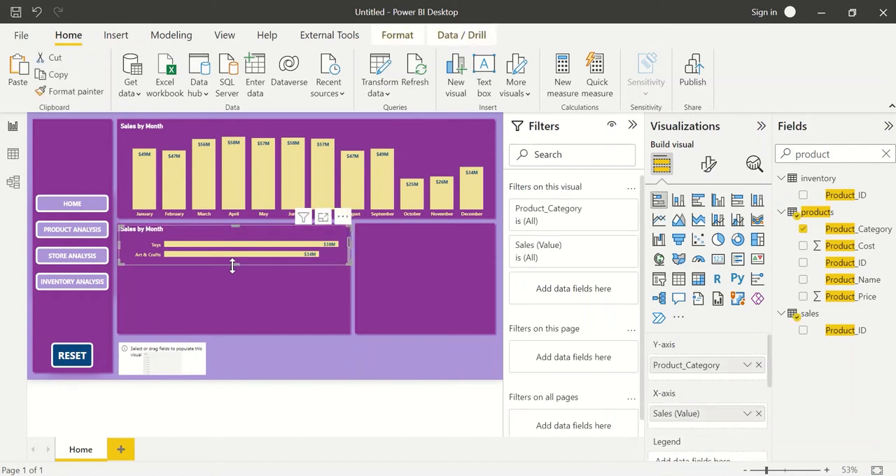
pyautogui.moveTo(232, 265); pyautogui.dragTo(234, 339)
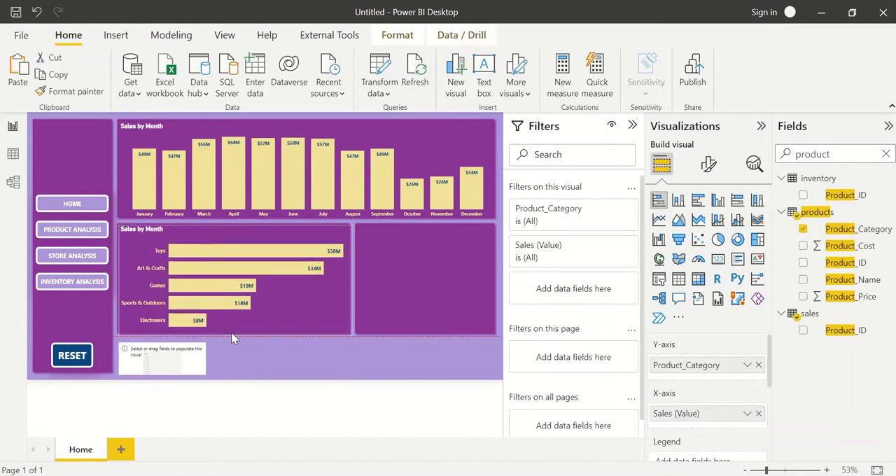
pyautogui.click(275, 349)
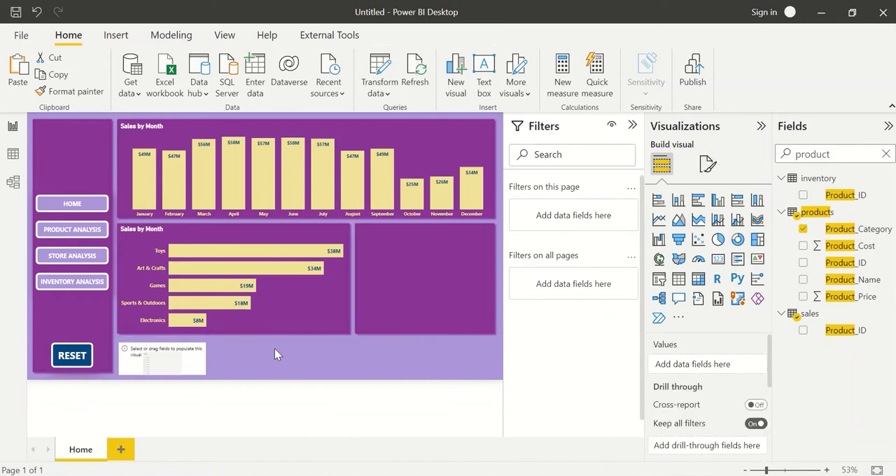
# Add Product_Name below Product_Category on the bar chart's Y-axis and turn on drill mode.
pyautogui.click(265, 286)
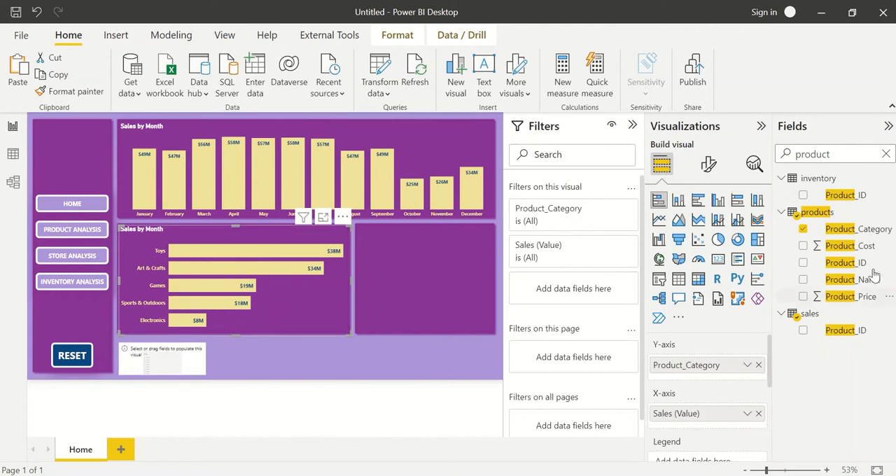
pyautogui.moveTo(869, 282); pyautogui.dragTo(736, 378)
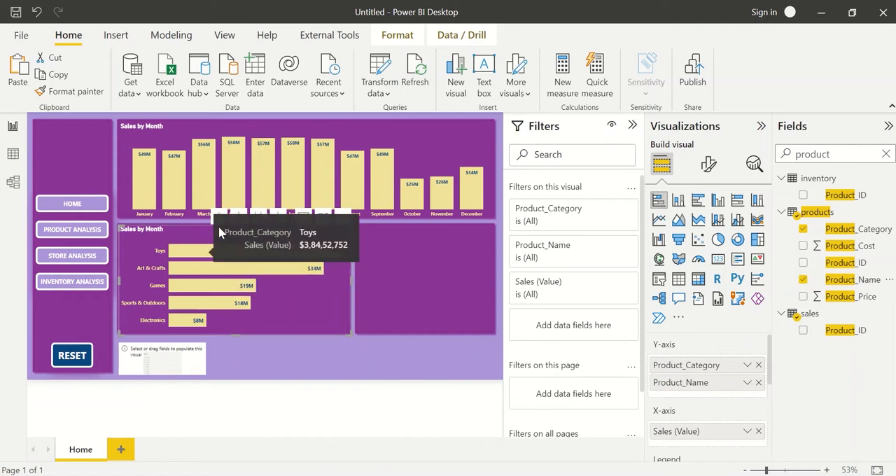
pyautogui.click(239, 219)
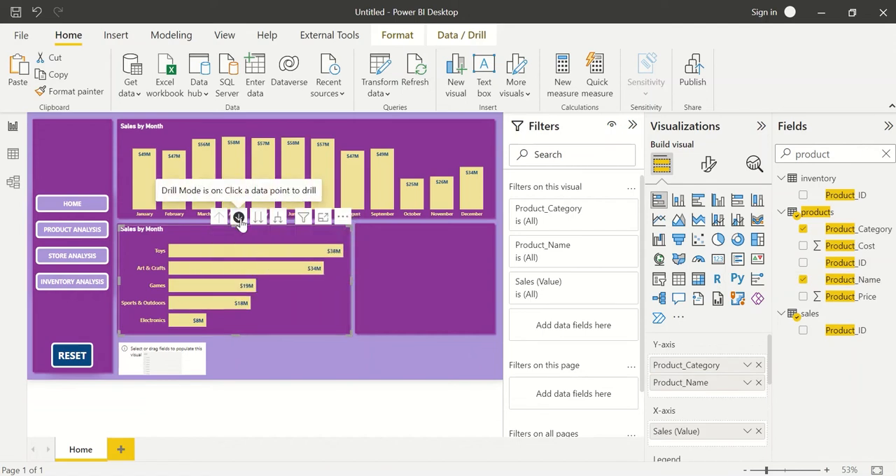
# Test the drill-down by drilling into the Toys bar and drilling back up to the categories.
pyautogui.click(192, 254)
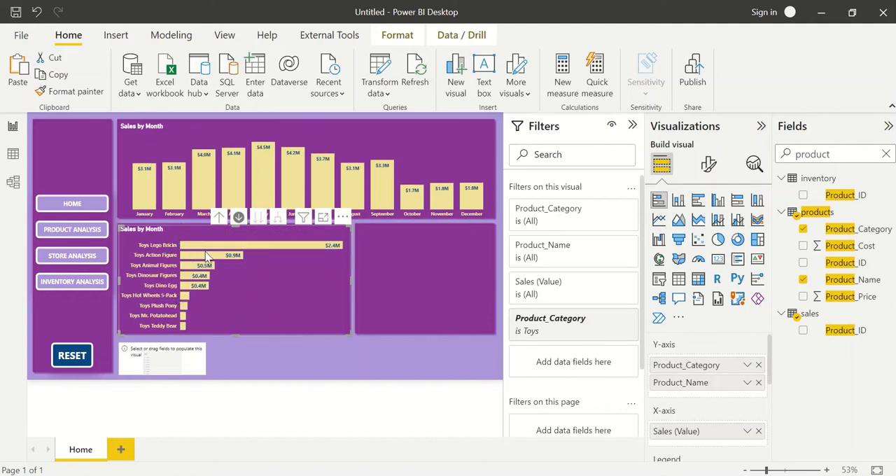
pyautogui.click(221, 219)
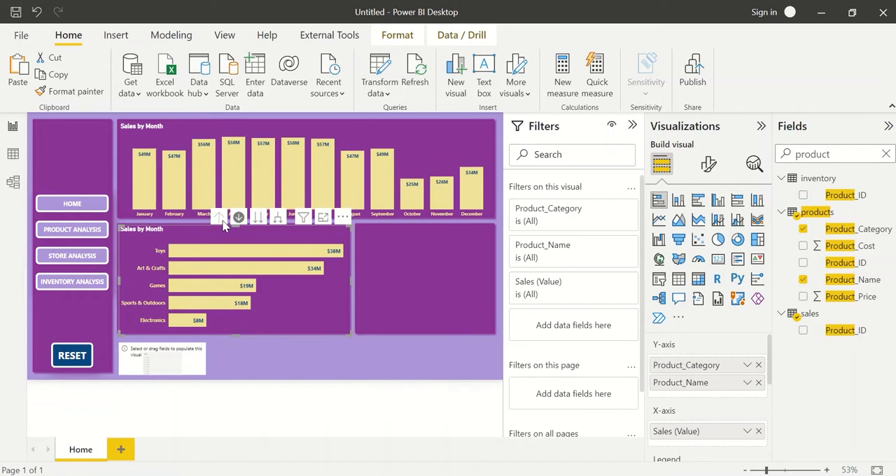
pyautogui.click(286, 346)
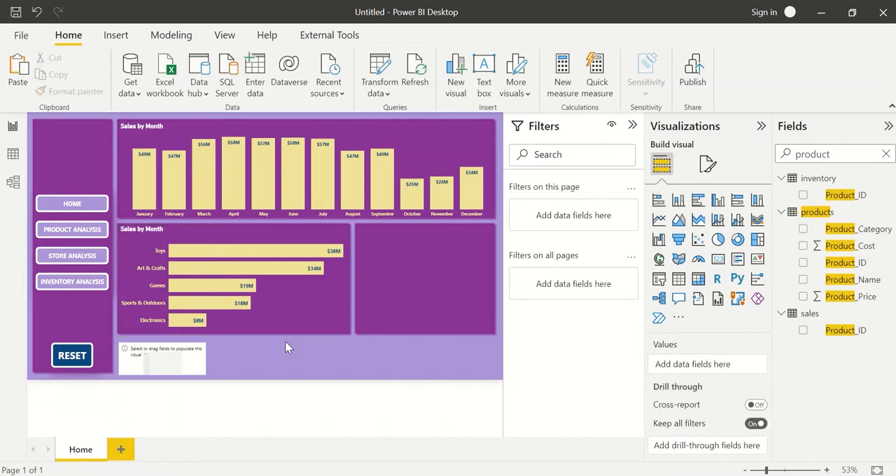
# Change the product category chart's title to "Sales by Product".
pyautogui.click(340, 292)
pyautogui.click(709, 166)
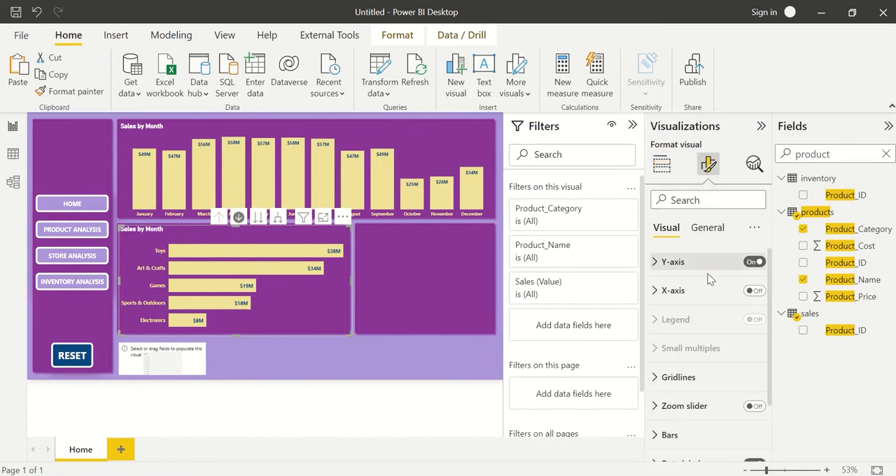
pyautogui.click(703, 226)
pyautogui.click(691, 290)
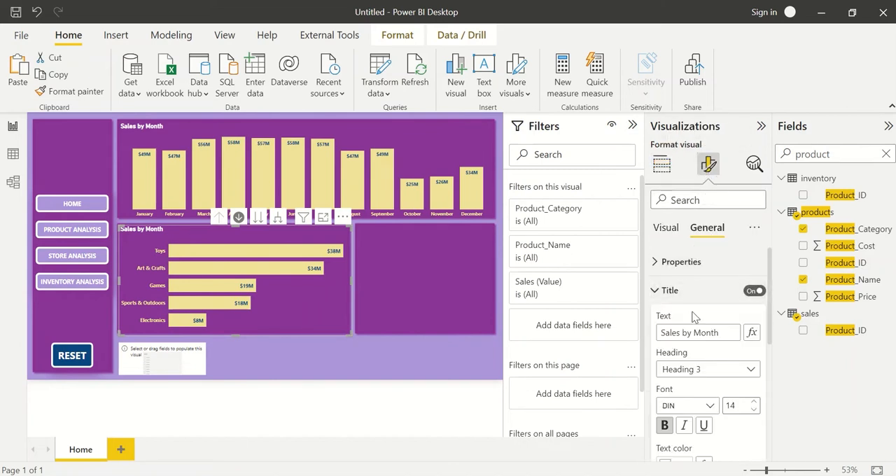
pyautogui.doubleClick(706, 332)
pyautogui.write('Product')
pyautogui.click(367, 351)
# Duplicate the Sales by Product chart, place the copy toward the empty lower panel and convert it to a map.
pyautogui.click(313, 312)
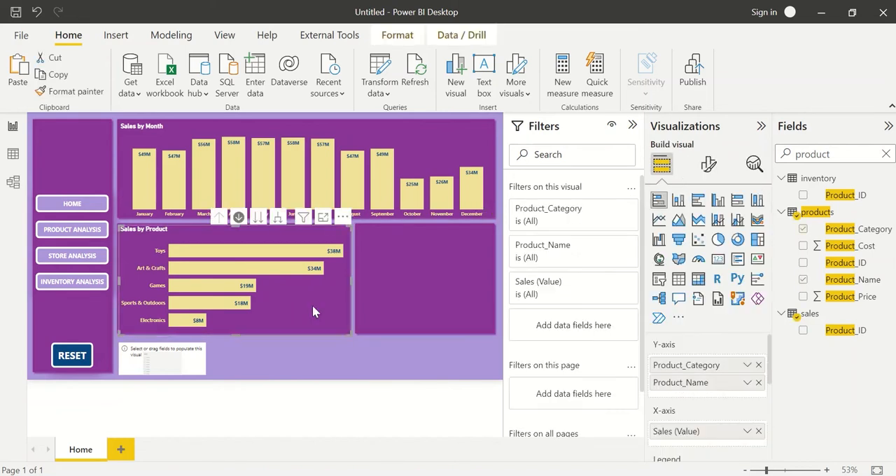
pyautogui.moveTo(280, 303); pyautogui.dragTo(430, 297)
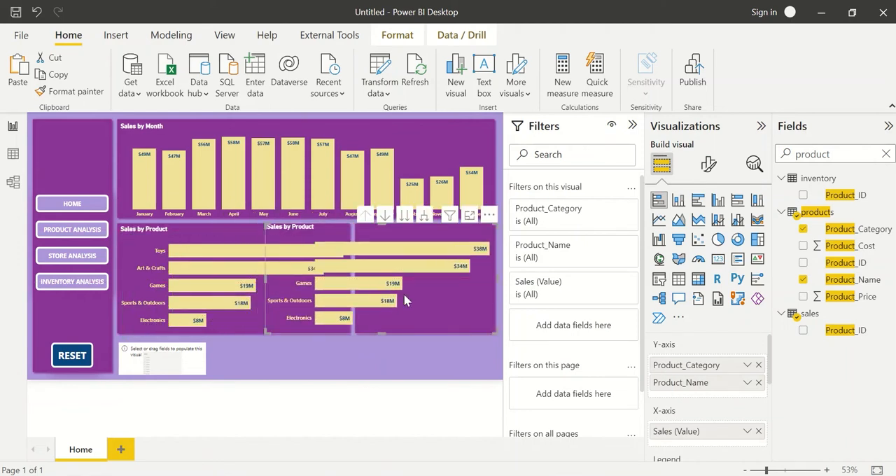
pyautogui.click(659, 260)
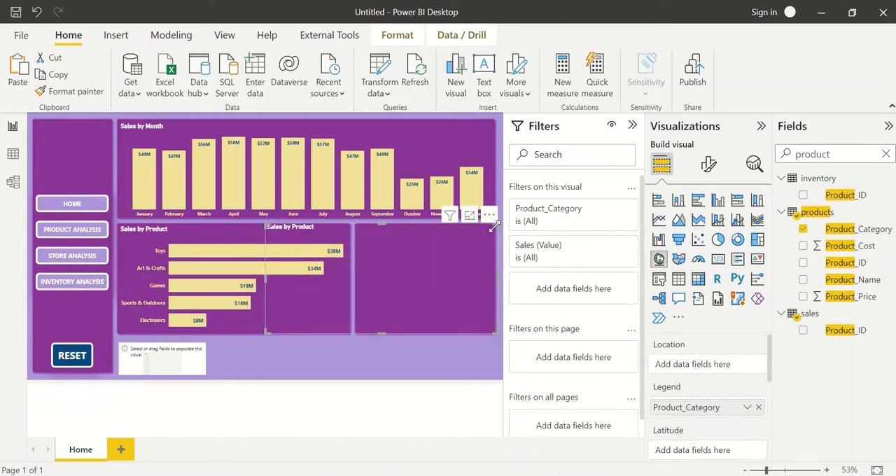
# Shrink the copied map, move it toward the empty lower panel and remove Product_Category from its legend.
pyautogui.moveTo(495, 226); pyautogui.dragTo(438, 262)
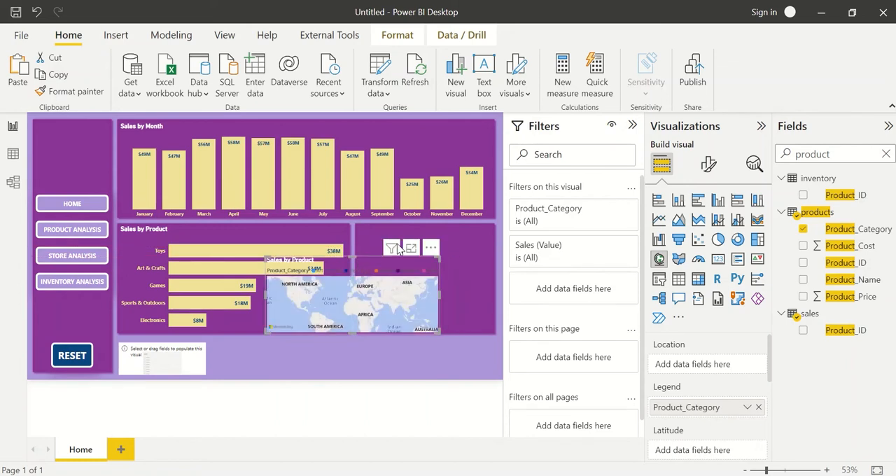
pyautogui.moveTo(361, 274); pyautogui.dragTo(424, 236)
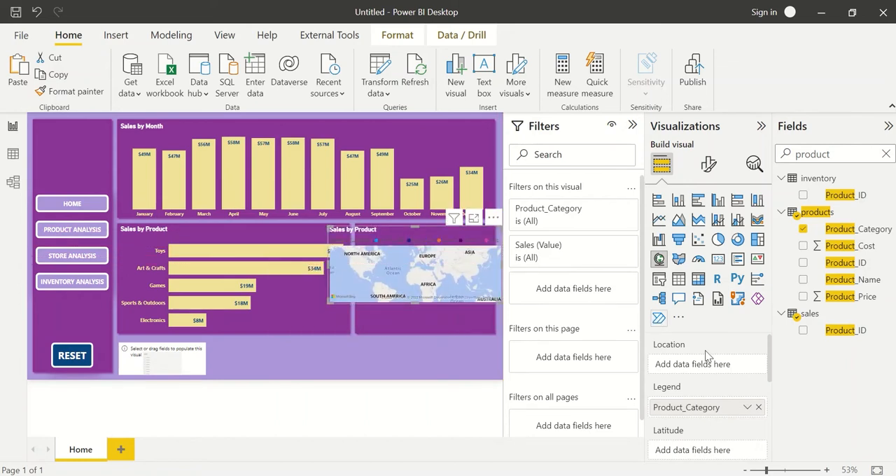
pyautogui.click(759, 408)
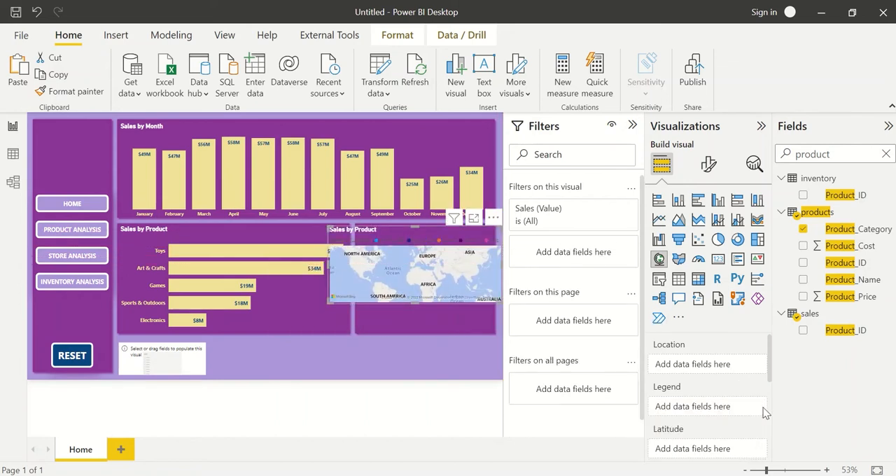
# Clear the field search and expand the stores table to list its fields.
pyautogui.doubleClick(846, 155)
pyautogui.press('BackSpace')
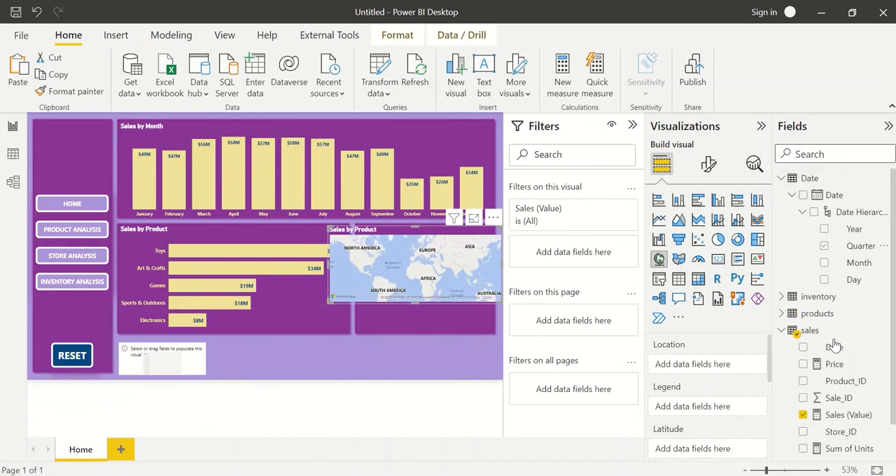
pyautogui.scroll(-1, 809, 336)
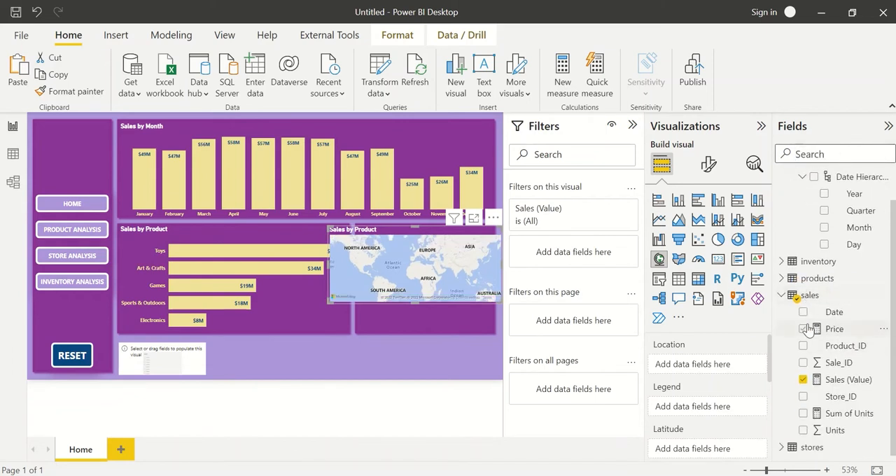
pyautogui.click(783, 447)
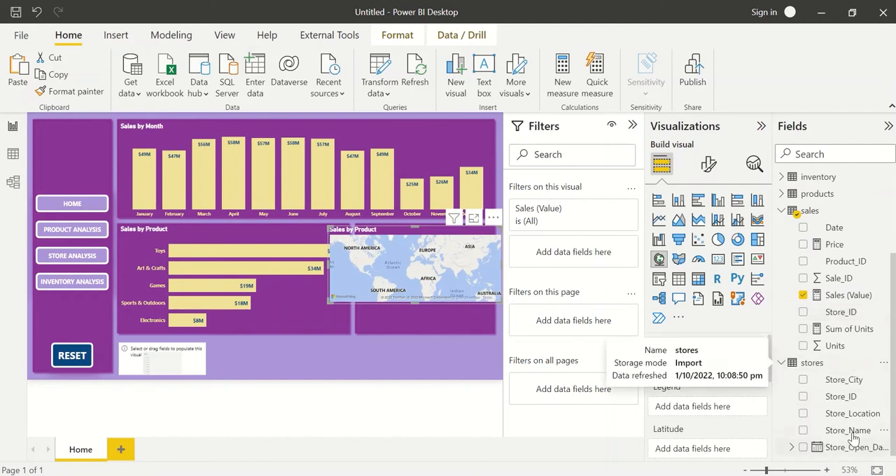
# Inspect the stores table's data and the format options of its Store_City column, then return to the report.
pyautogui.click(13, 154)
pyautogui.doubleClick(826, 152)
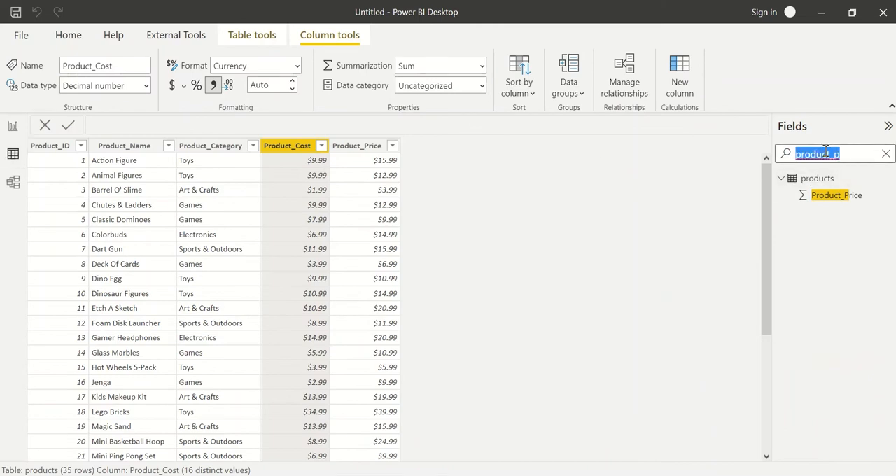
pyautogui.press('BackSpace')
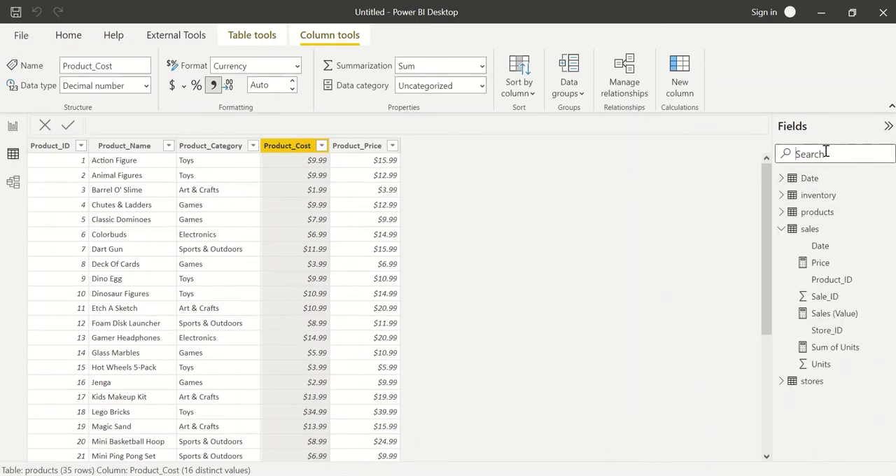
pyautogui.click(812, 381)
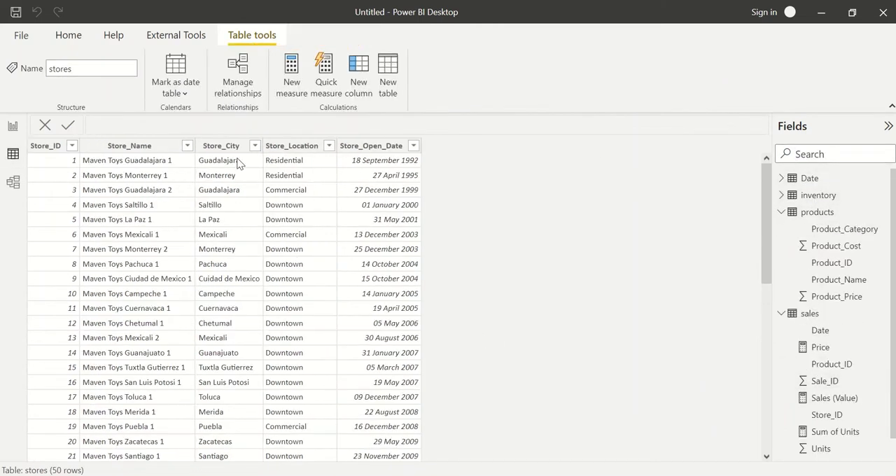
pyautogui.click(234, 159)
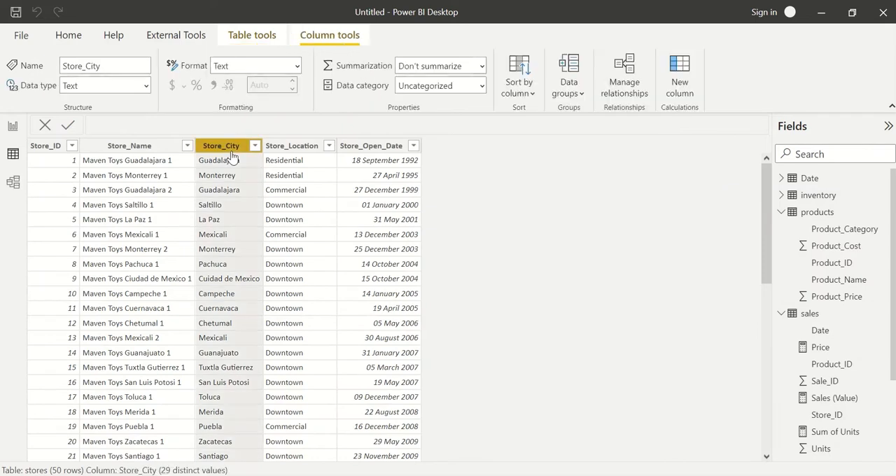
pyautogui.click(297, 67)
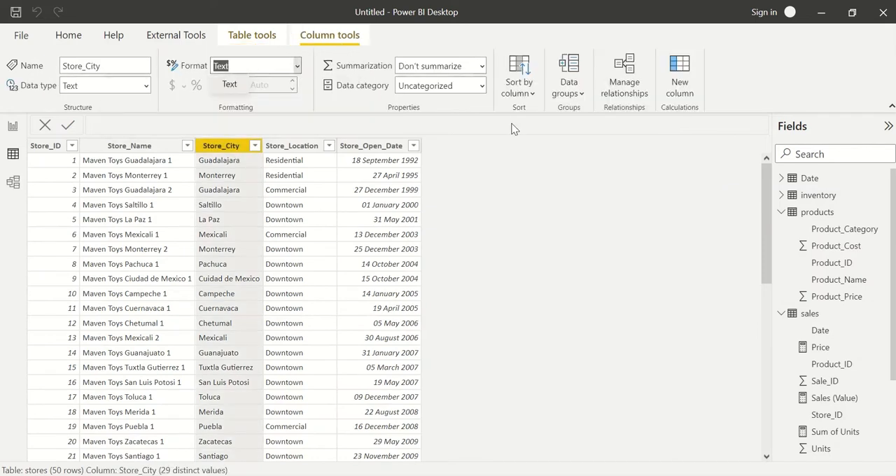
pyautogui.click(13, 126)
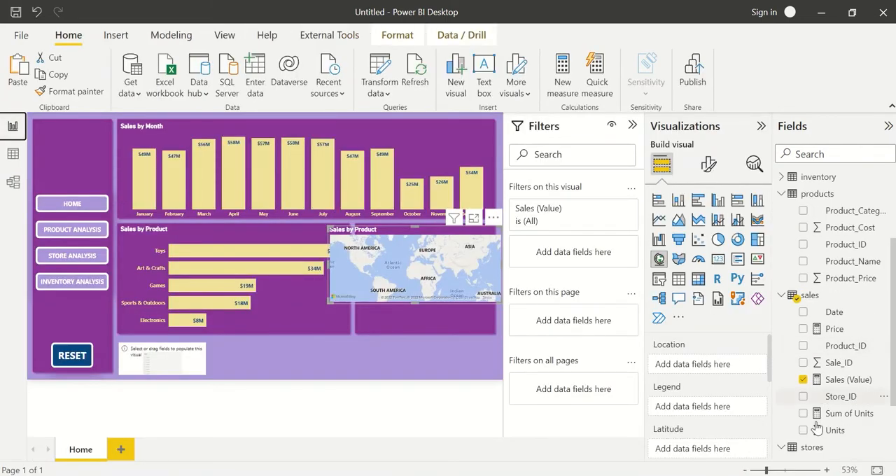
# Set the data category of the stores table's Store_City field to City.
pyautogui.click(781, 447)
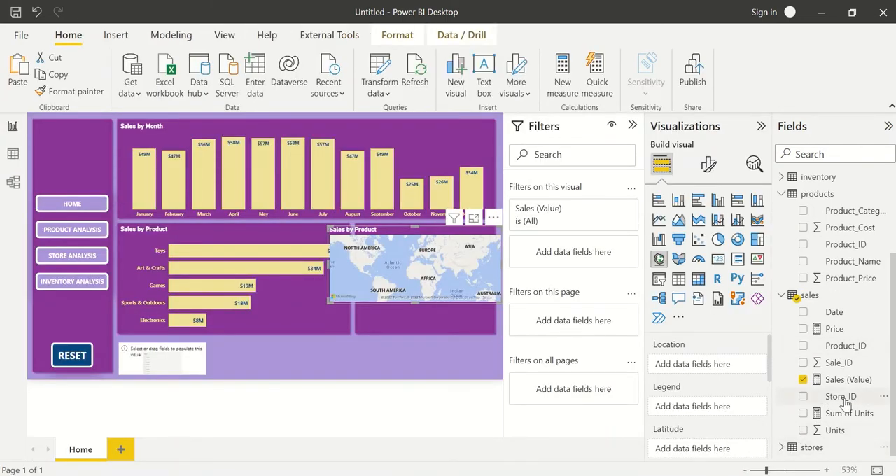
pyautogui.click(781, 447)
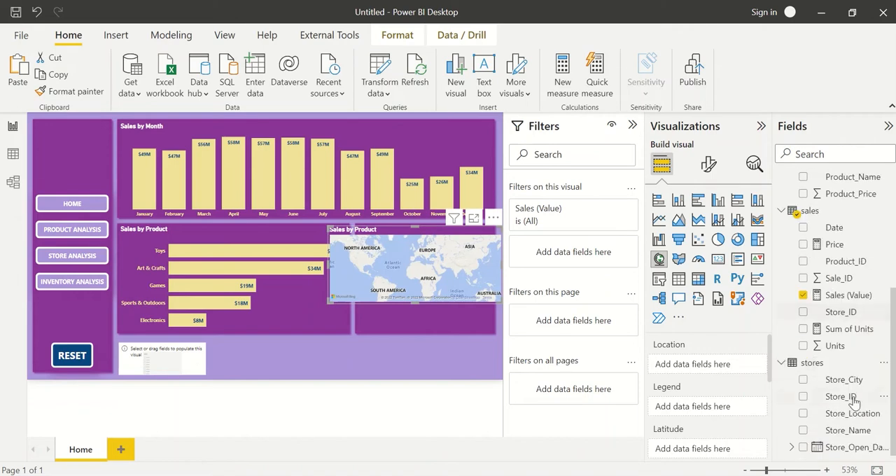
pyautogui.click(844, 379)
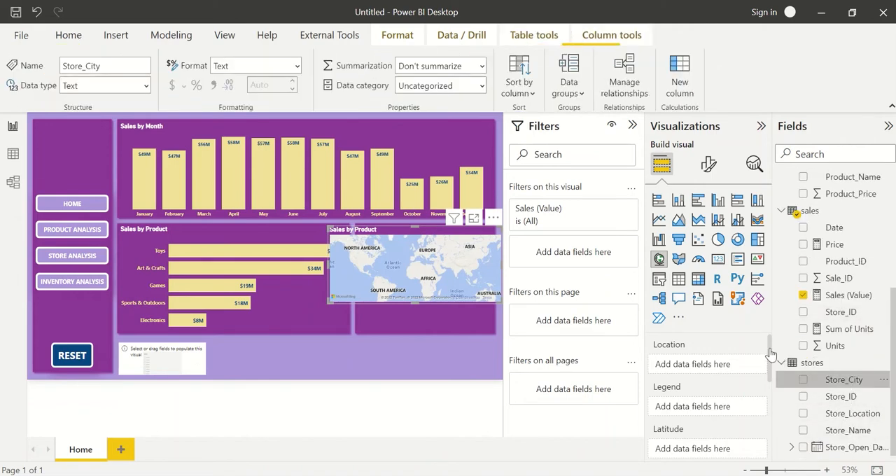
pyautogui.click(482, 86)
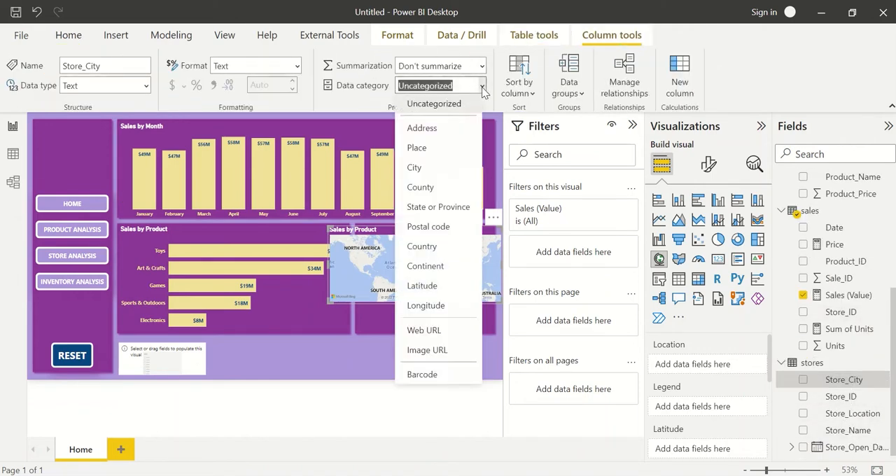
pyautogui.click(434, 170)
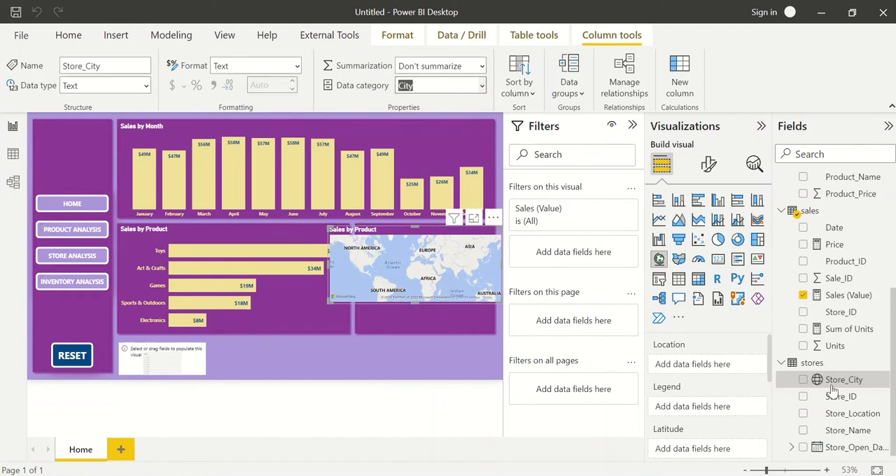
# Add Store_City as the map's location and check that Sales (Value) sets the bubble size.
pyautogui.click(803, 380)
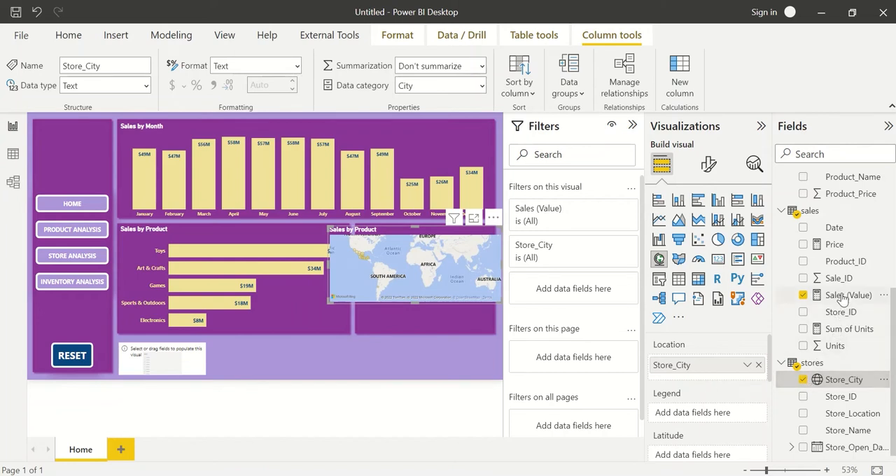
pyautogui.scroll(-3, 692, 414)
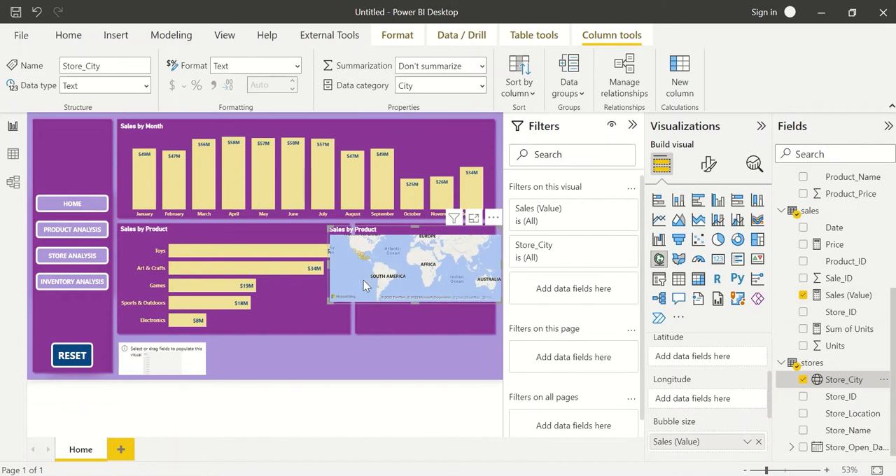
pyautogui.moveTo(416, 264); pyautogui.dragTo(459, 270)
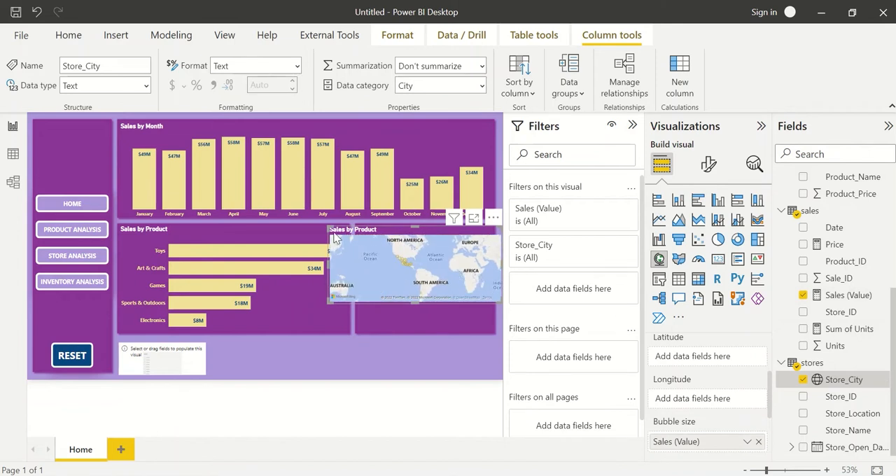
# Resize the map to fit inside the purple panel beside the Sales by Product chart.
pyautogui.moveTo(327, 229); pyautogui.dragTo(360, 237)
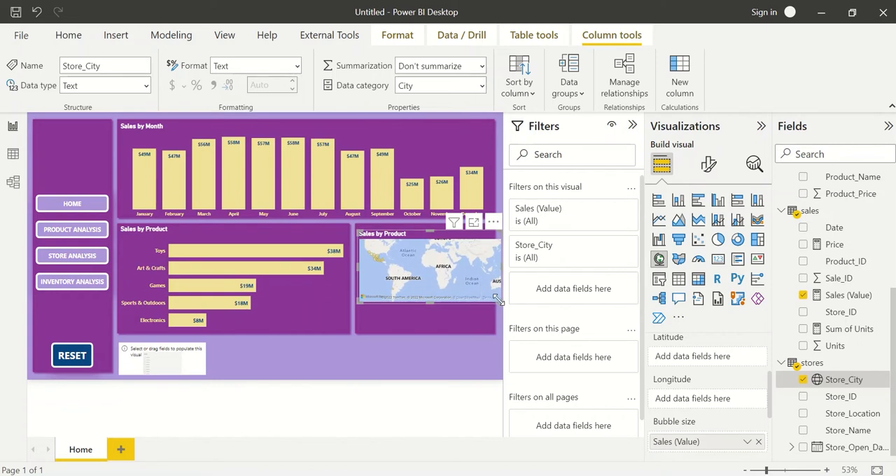
pyautogui.moveTo(498, 300); pyautogui.dragTo(489, 335)
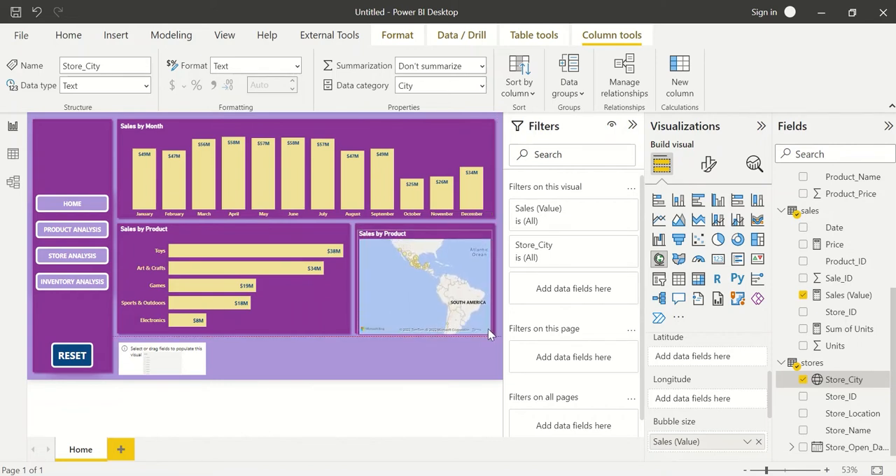
pyautogui.click(476, 345)
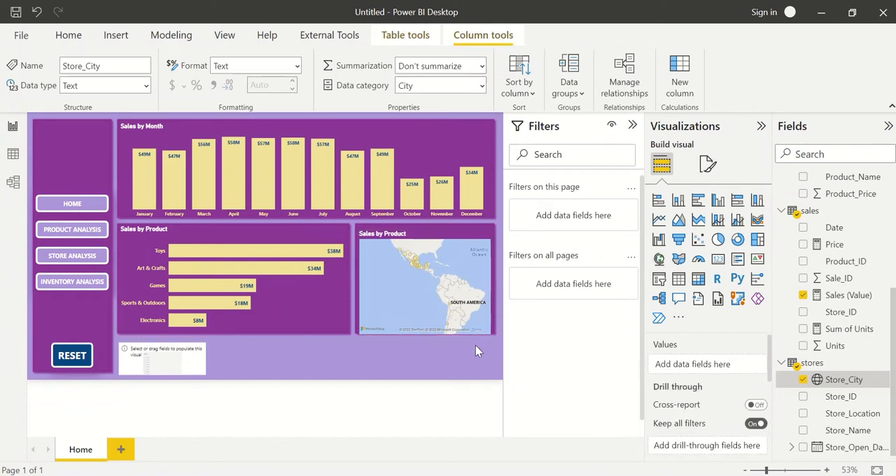
pyautogui.click(479, 320)
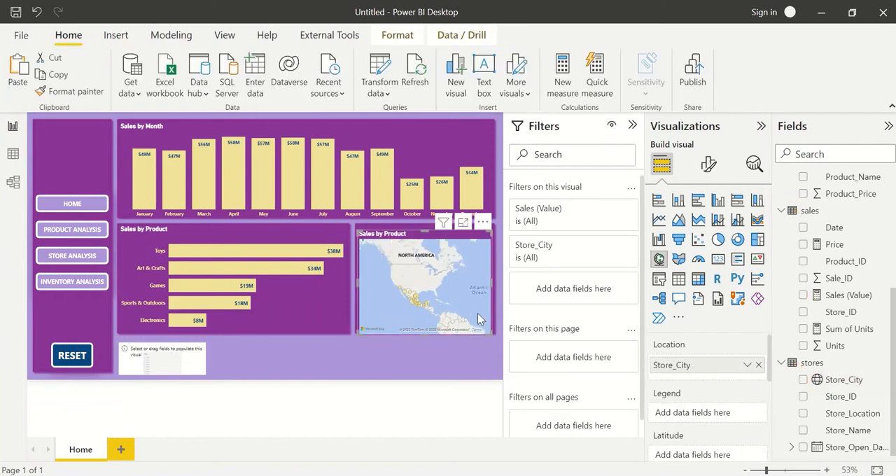
pyautogui.click(483, 222)
pyautogui.moveTo(425, 230); pyautogui.dragTo(424, 227)
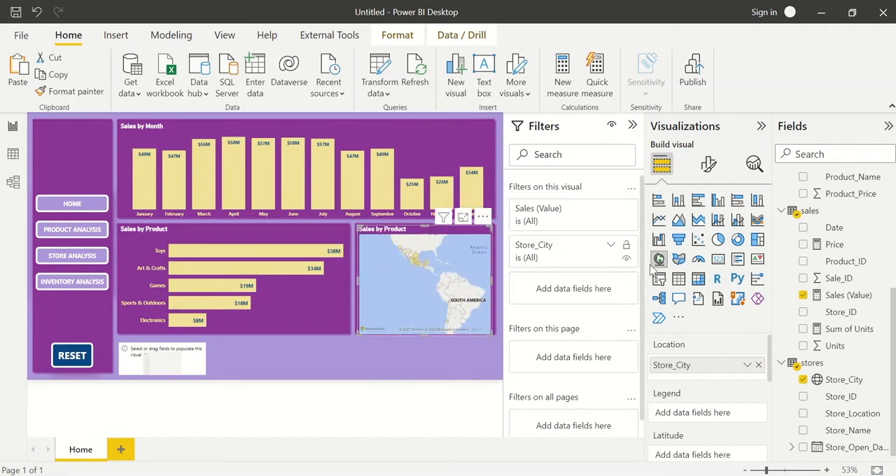
# Turn off the map's title and nudge the map up to centre it in its panel.
pyautogui.click(709, 164)
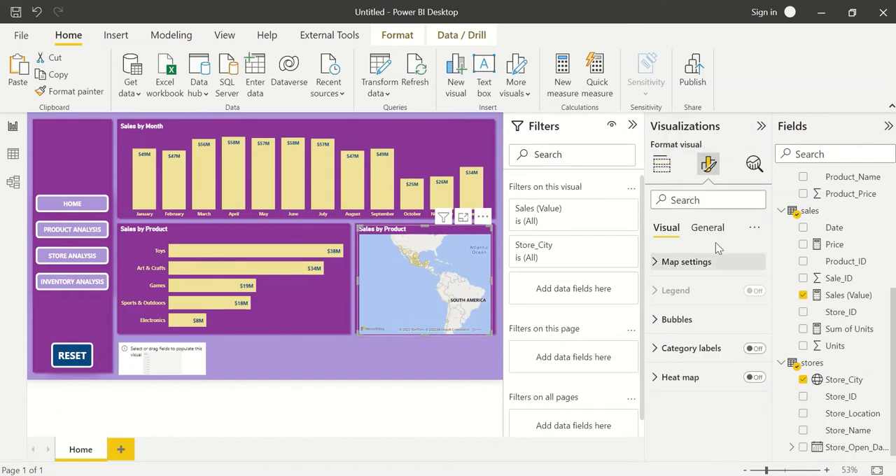
pyautogui.click(708, 228)
pyautogui.click(752, 291)
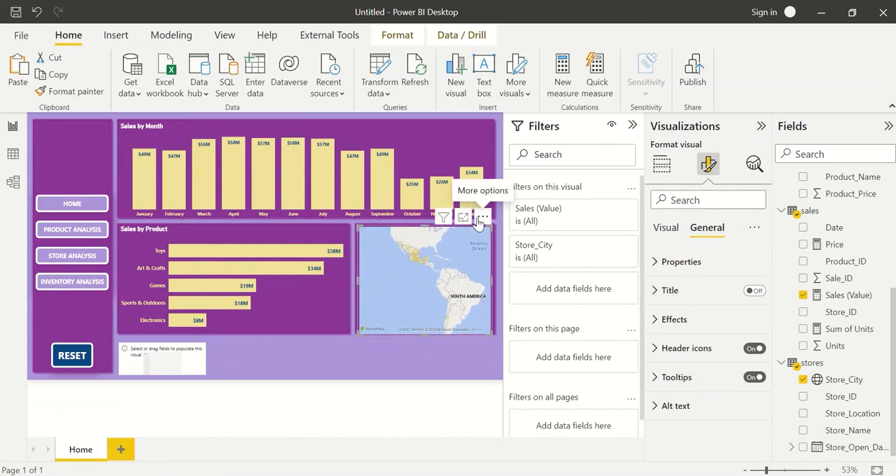
pyautogui.moveTo(480, 219)
pyautogui.mouseDown()
pyautogui.moveTo(491, 214)
pyautogui.moveTo(480, 218)
pyautogui.mouseUp()
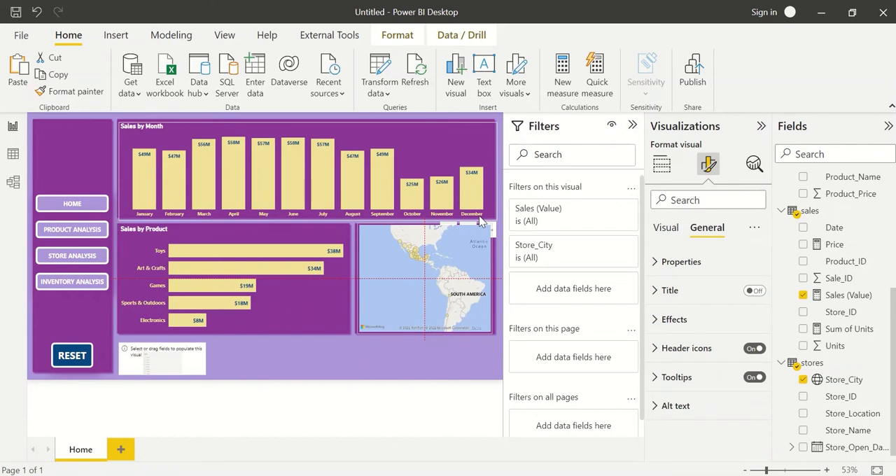
pyautogui.click(424, 352)
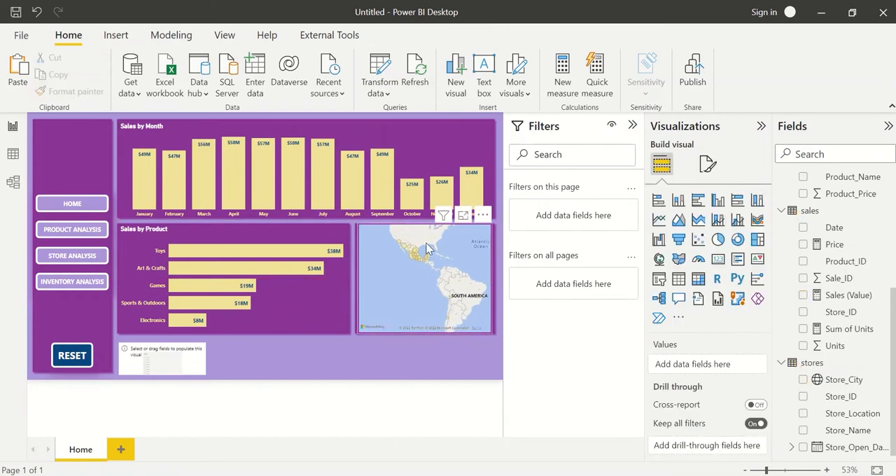
# Focus the map on Mexico and delete the purple background panel behind it.
pyautogui.scroll(3, 428, 249)
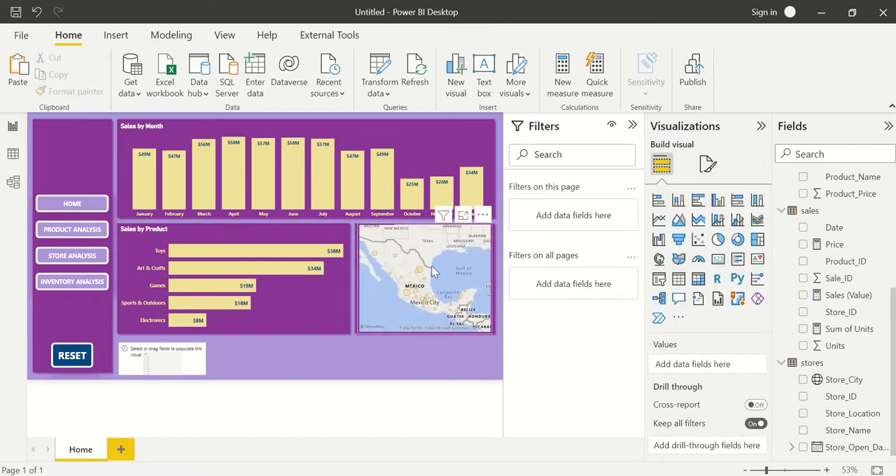
pyautogui.click(432, 271)
pyautogui.click(403, 373)
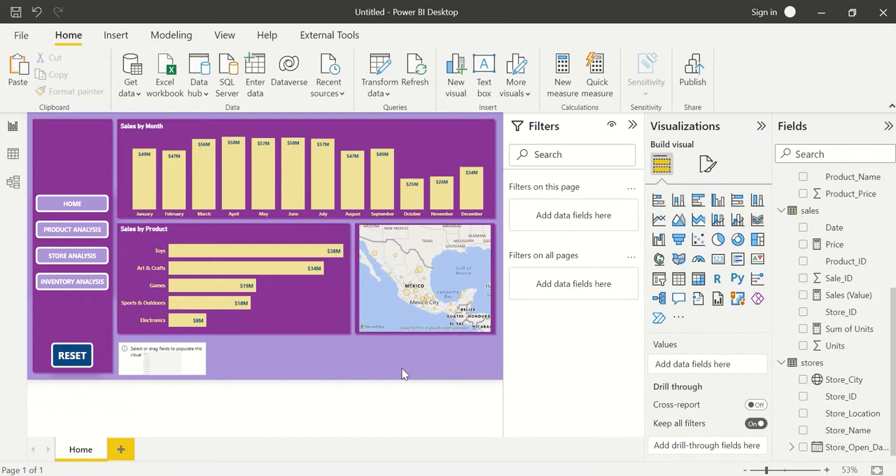
pyautogui.click(356, 327)
pyautogui.press('Delete')
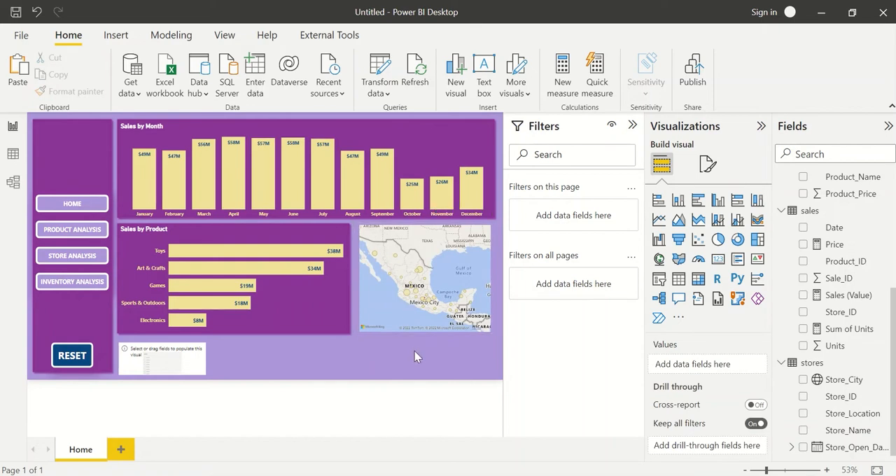
# Set the default bubble color of the sales map to the recently used purple.
pyautogui.click(477, 266)
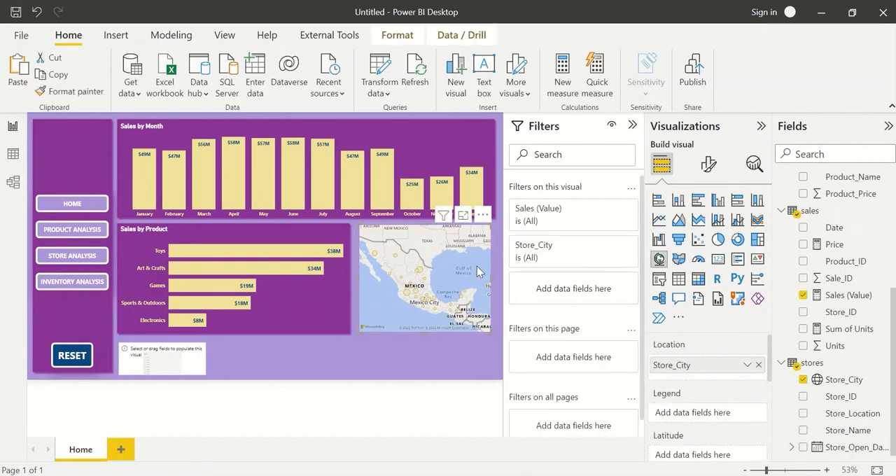
pyautogui.click(709, 163)
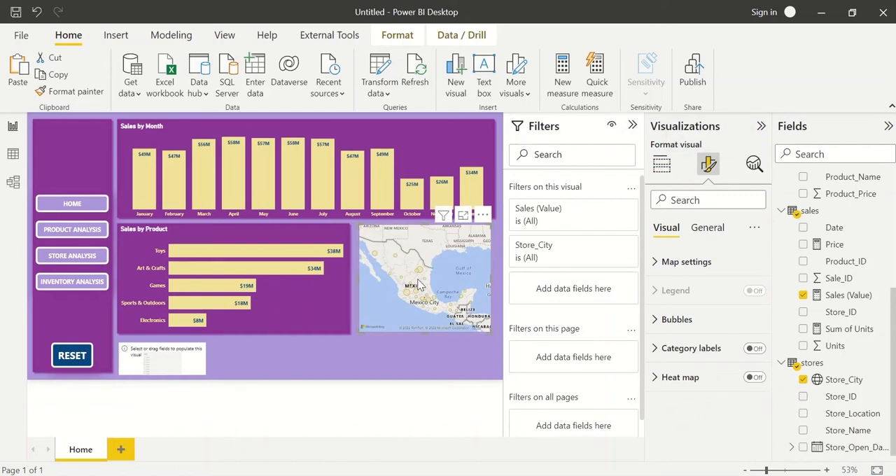
pyautogui.click(694, 329)
pyautogui.scroll(-2, 698, 360)
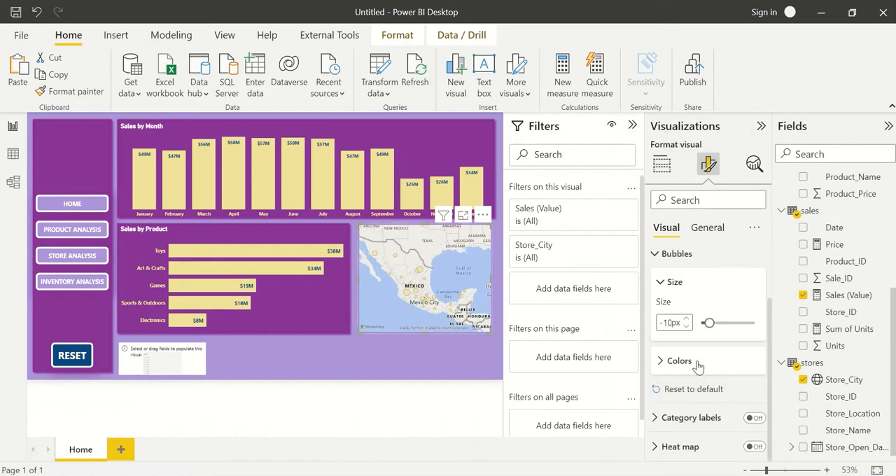
pyautogui.click(695, 362)
pyautogui.click(679, 344)
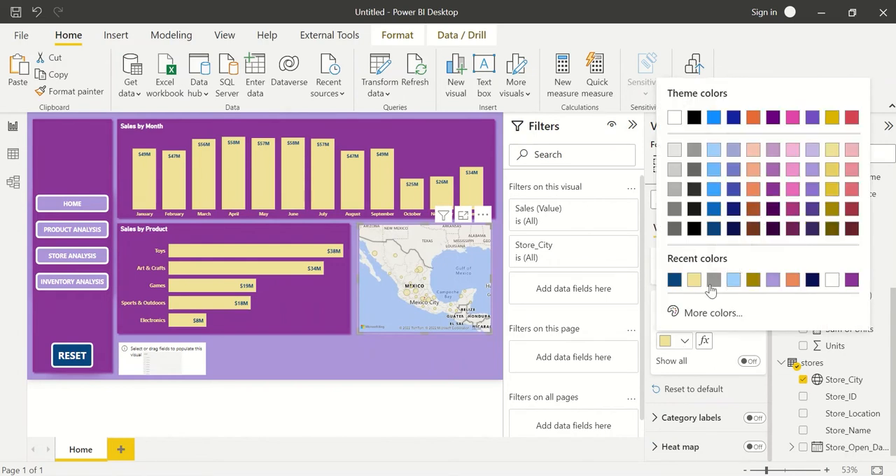
pyautogui.click(852, 280)
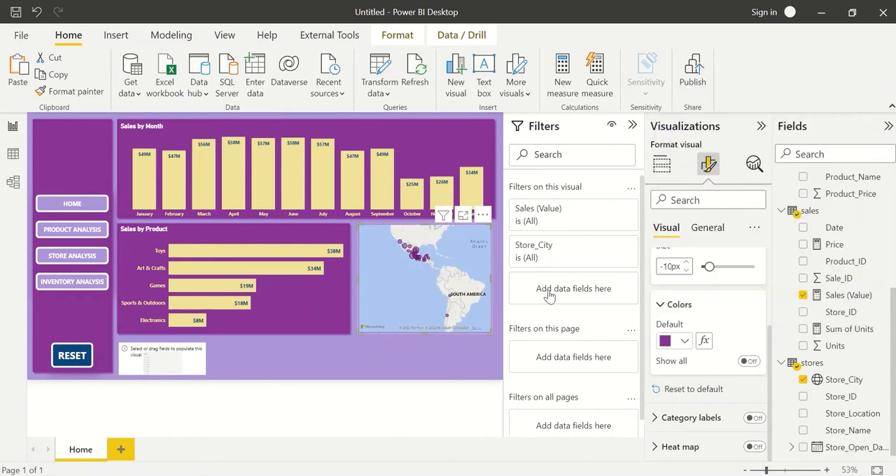
# Change the map's default bubble color to the custom dark green #06632E.
pyautogui.click(683, 343)
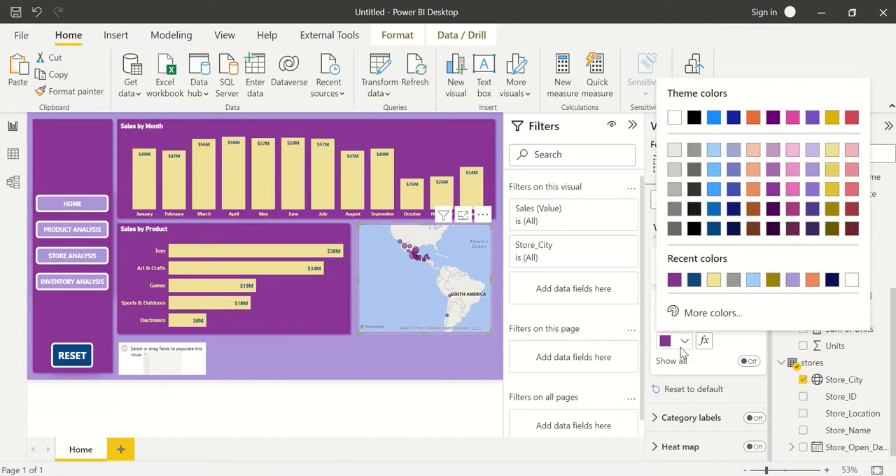
pyautogui.click(712, 313)
pyautogui.click(746, 260)
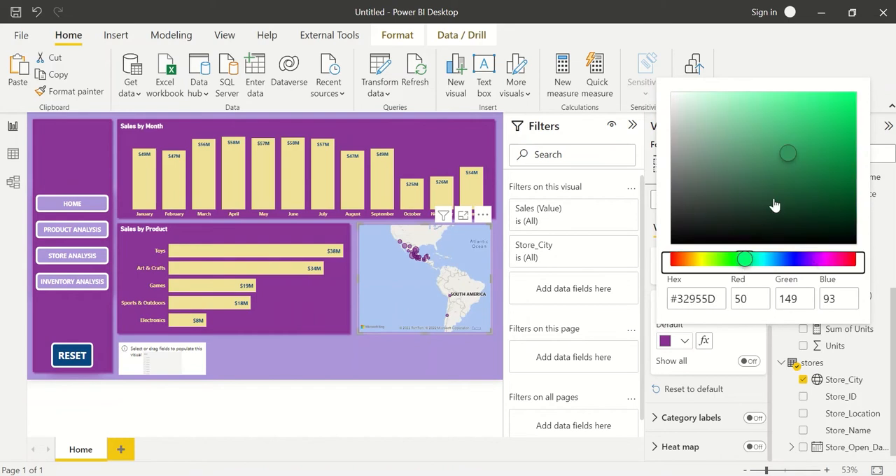
pyautogui.moveTo(776, 202); pyautogui.dragTo(845, 190)
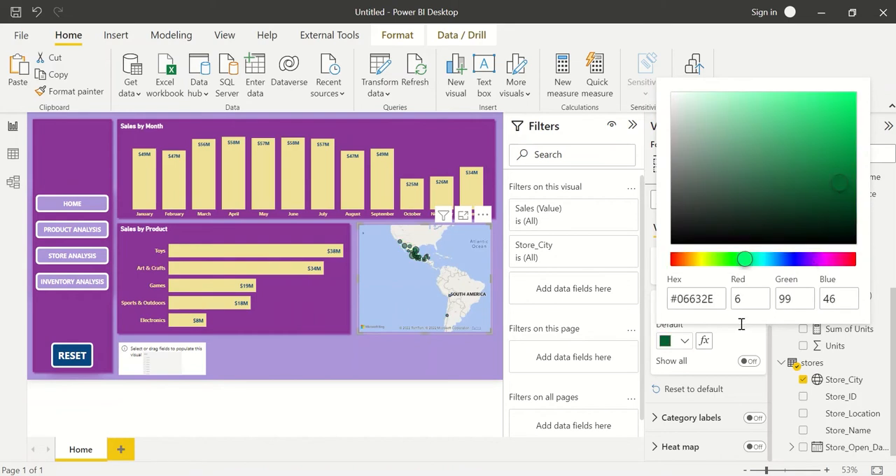
pyautogui.click(737, 348)
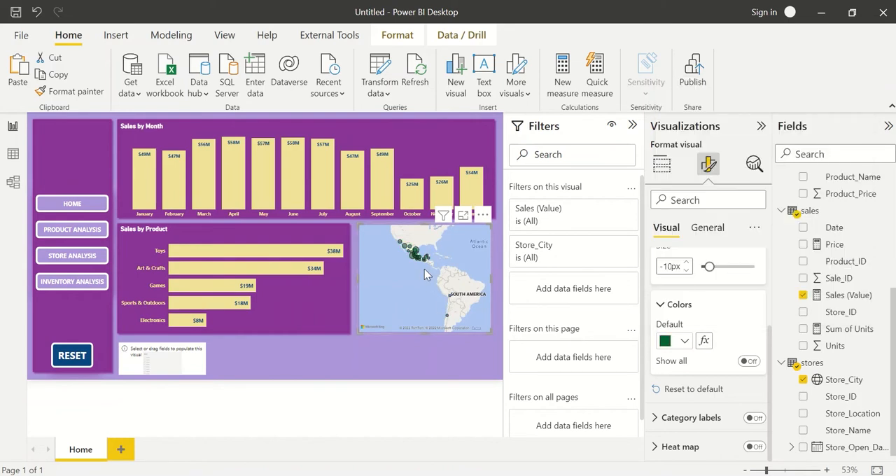
# Zoom and pan the map to bring Mexico's store bubbles back into focus, and deselect it.
pyautogui.scroll(2, 424, 269)
pyautogui.scroll(3, 424, 269)
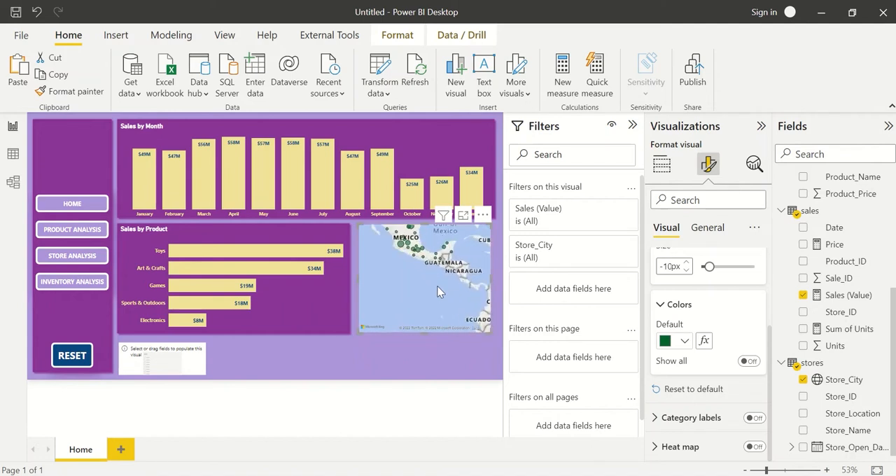
pyautogui.scroll(-5, 422, 275)
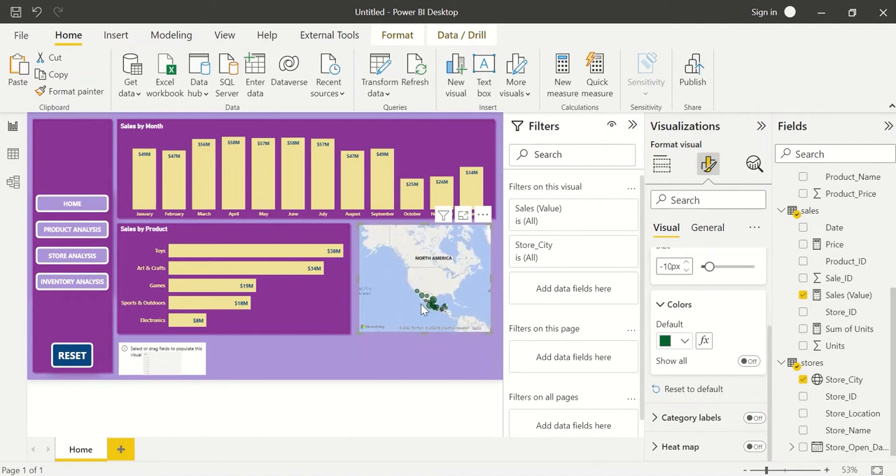
pyautogui.scroll(3, 422, 308)
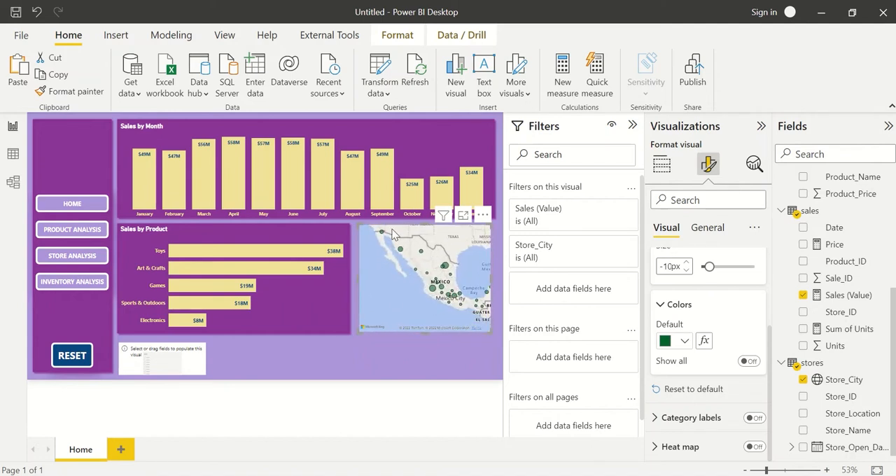
pyautogui.moveTo(446, 315); pyautogui.dragTo(383, 286)
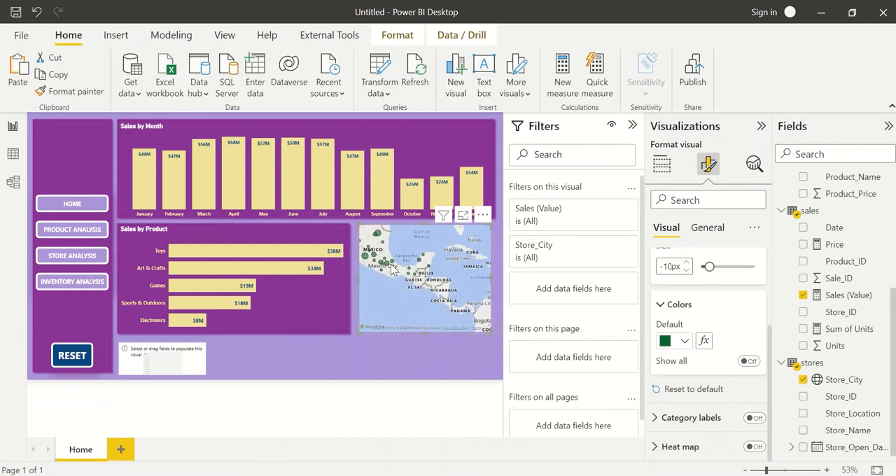
pyautogui.moveTo(409, 292); pyautogui.dragTo(372, 261)
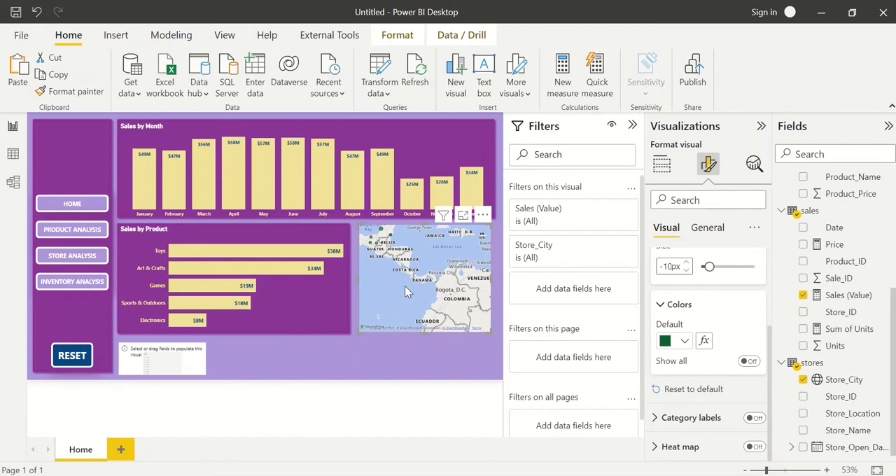
pyautogui.moveTo(406, 292); pyautogui.dragTo(384, 242)
pyautogui.moveTo(395, 306); pyautogui.dragTo(423, 326)
pyautogui.scroll(-4, 406, 287)
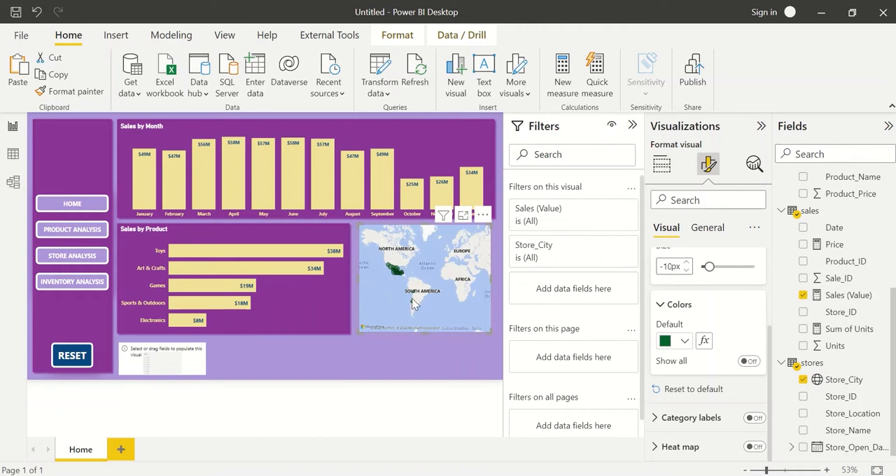
pyautogui.scroll(2, 397, 291)
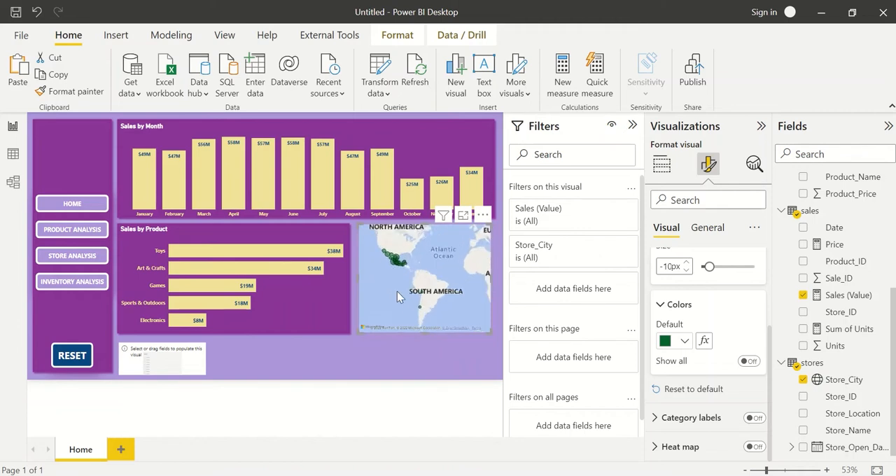
pyautogui.moveTo(395, 279); pyautogui.dragTo(444, 332)
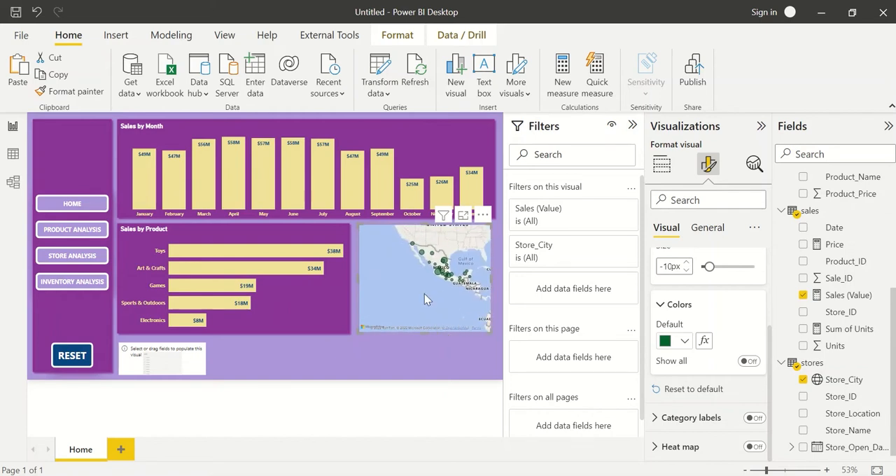
pyautogui.click(334, 354)
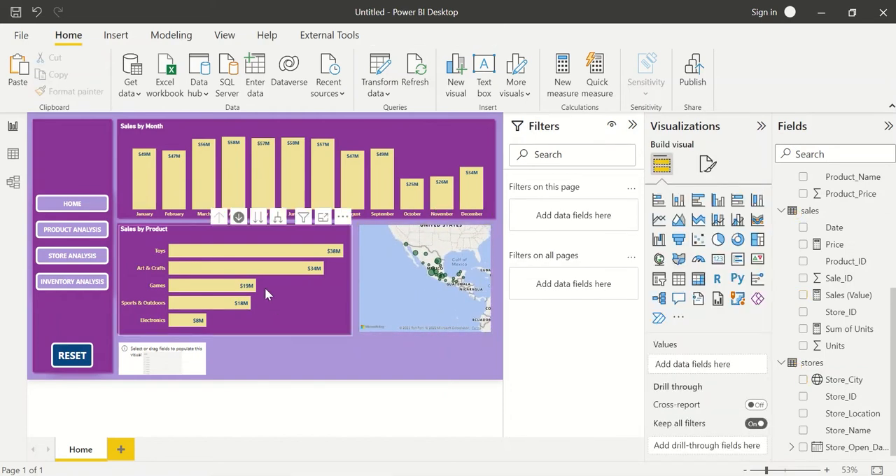
# Add Year from the Date hierarchy to the empty slicer below the Sales by Product chart.
pyautogui.click(184, 360)
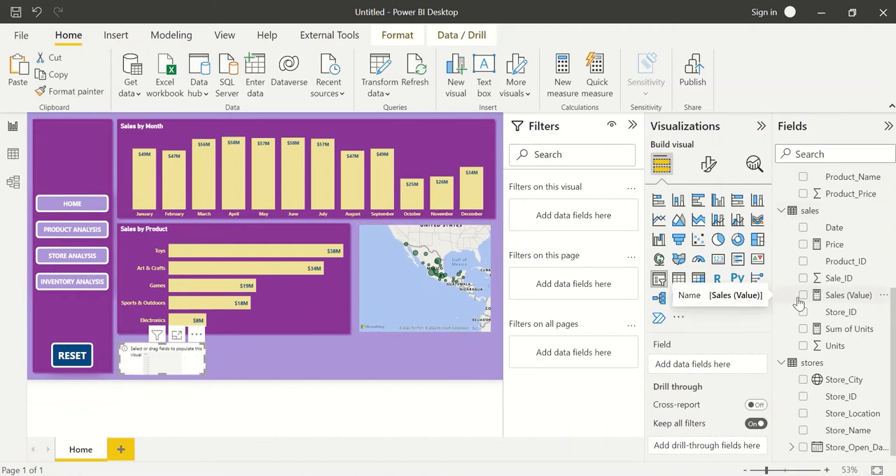
pyautogui.scroll(3, 800, 300)
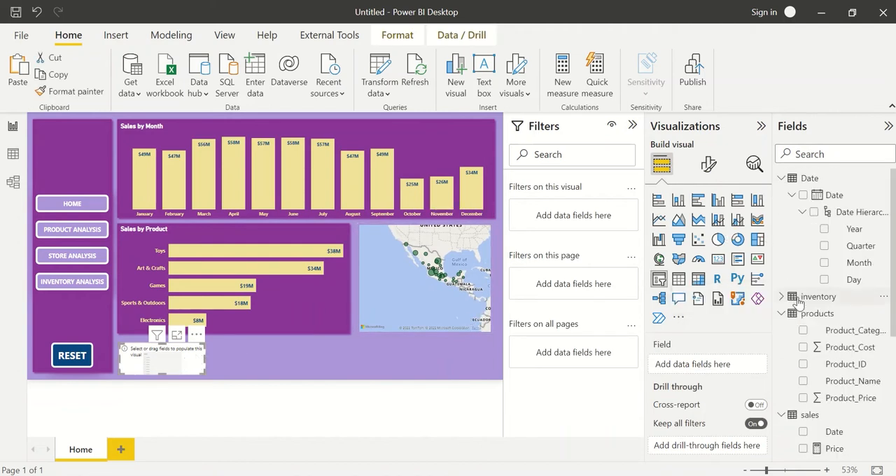
pyautogui.click(824, 230)
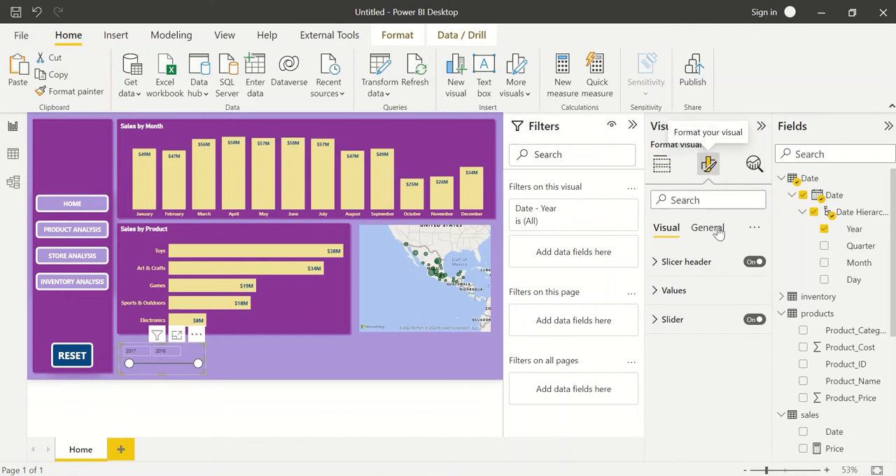
# Look through the year slicer's general properties and slicer header settings for a way to change its style.
pyautogui.click(709, 228)
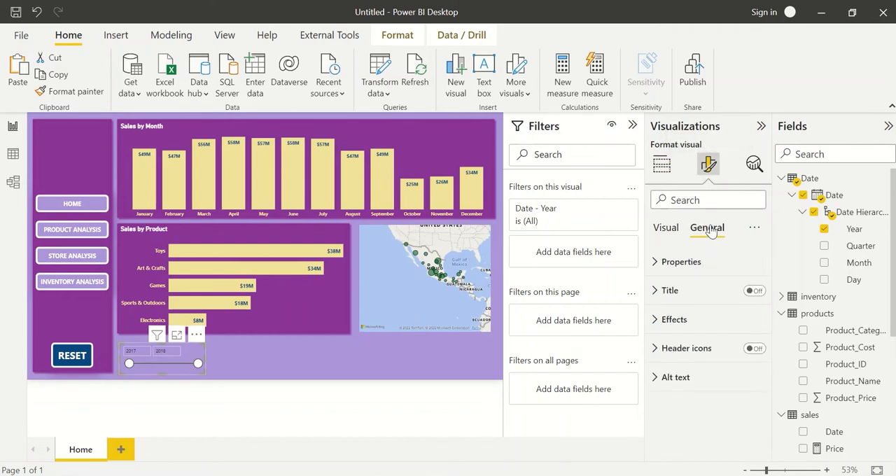
pyautogui.click(701, 262)
pyautogui.scroll(-3, 712, 329)
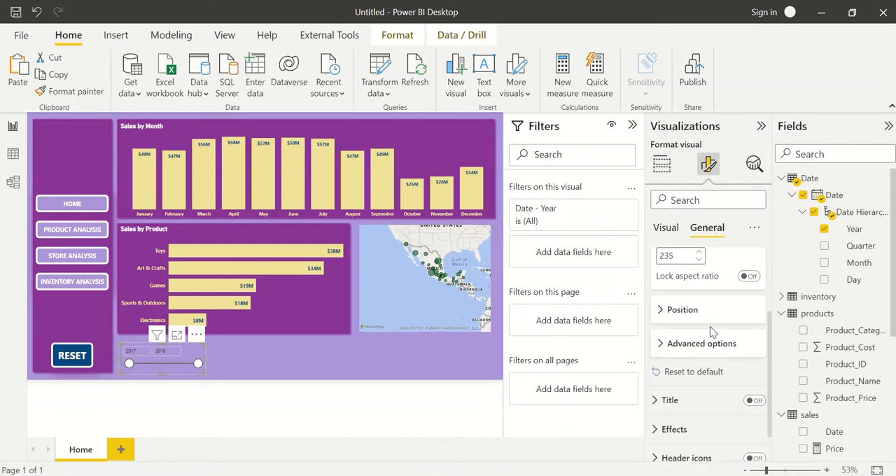
pyautogui.click(712, 345)
pyautogui.scroll(-1, 713, 348)
pyautogui.scroll(4, 712, 308)
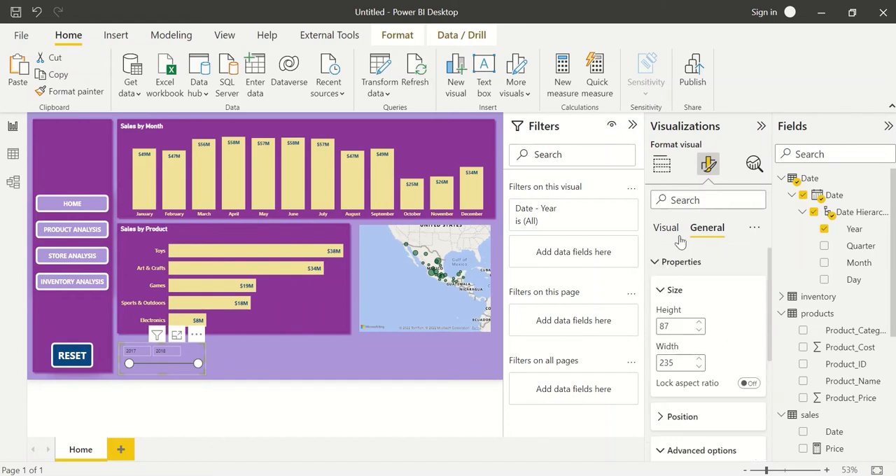
pyautogui.click(674, 231)
pyautogui.click(678, 261)
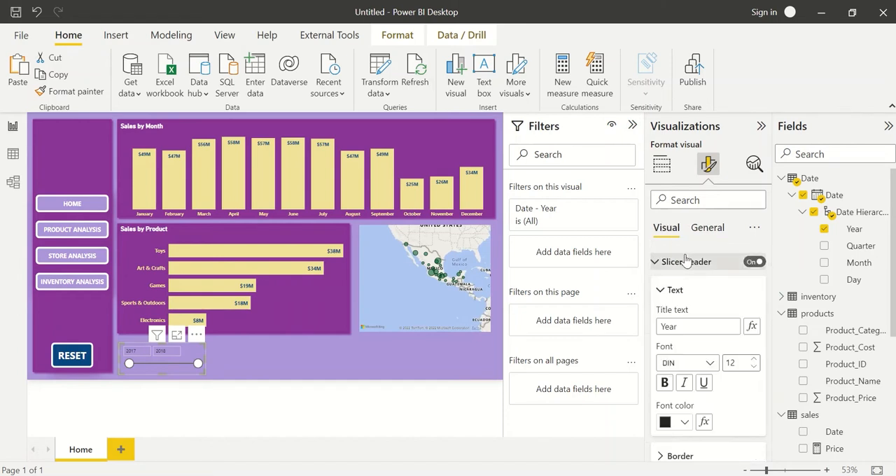
pyautogui.scroll(-1, 697, 306)
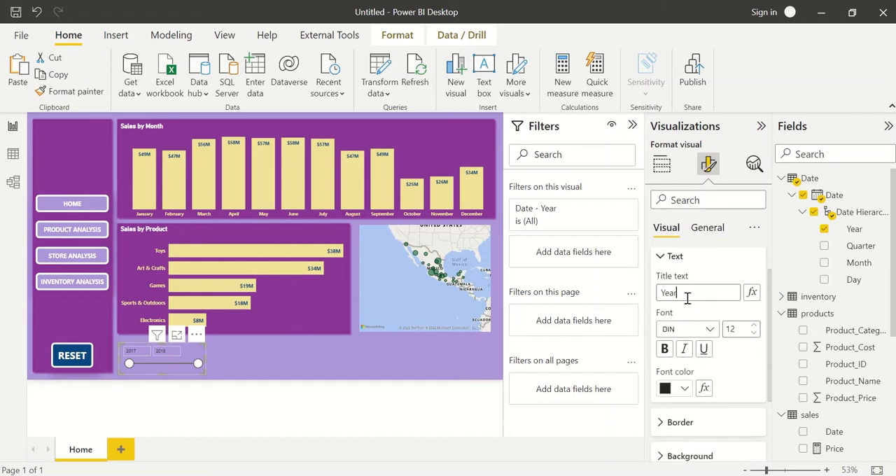
pyautogui.doubleClick(687, 298)
pyautogui.scroll(-3, 690, 308)
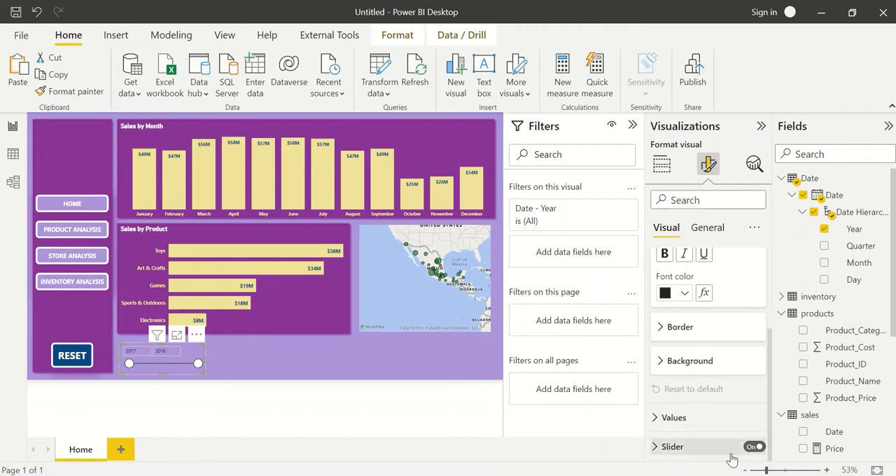
# Try switching off the year slicer's slider and header, and turn both back on.
pyautogui.click(751, 447)
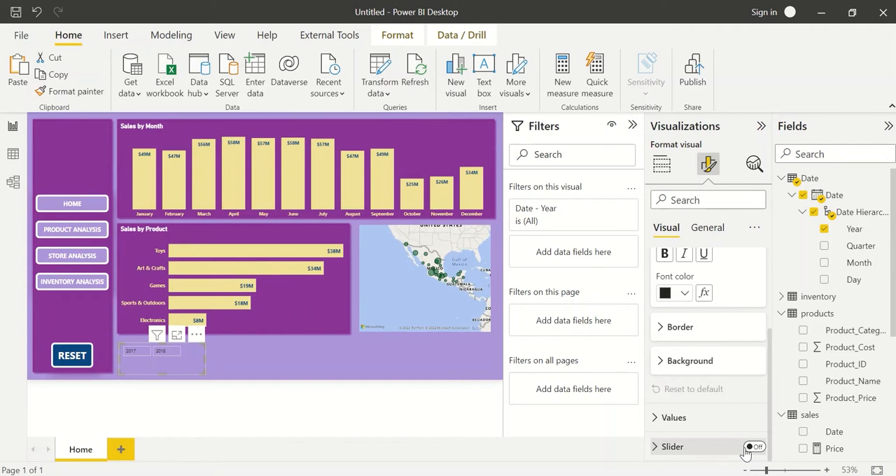
pyautogui.click(752, 447)
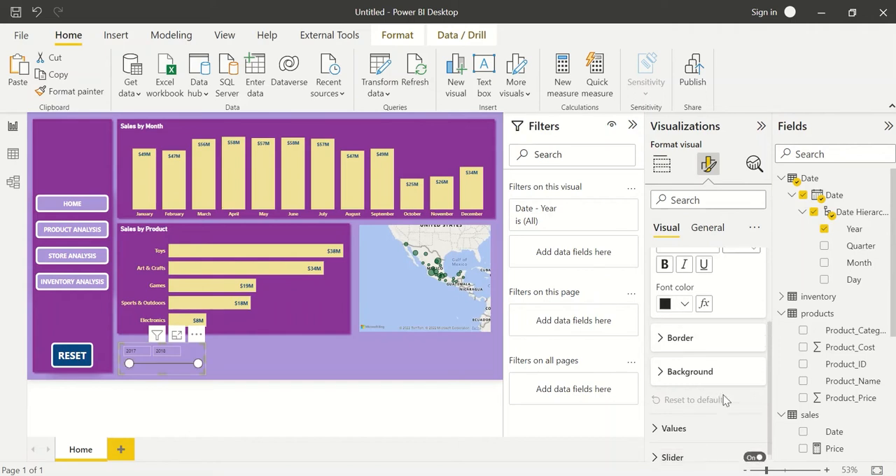
pyautogui.scroll(4, 725, 400)
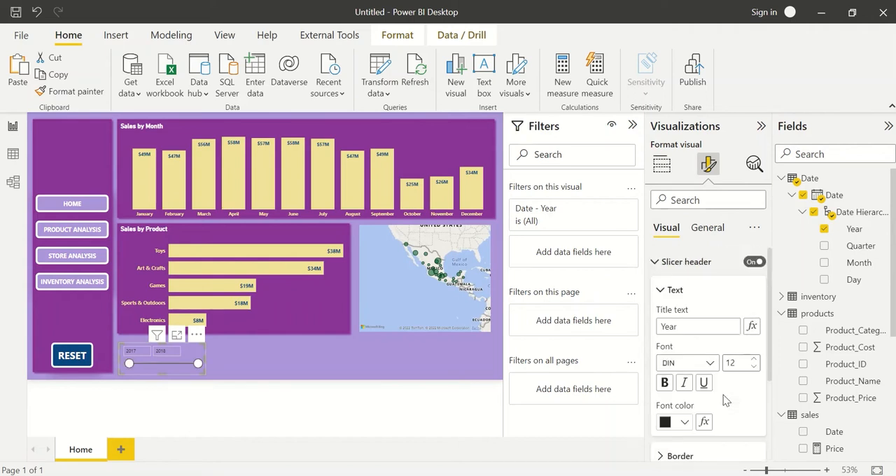
pyautogui.click(755, 262)
pyautogui.click(754, 262)
# Stretch the year slicer upward to reach its type options, switch it to Dropdown, and shrink it back below the Sales by Product chart.
pyautogui.moveTo(162, 343); pyautogui.dragTo(162, 302)
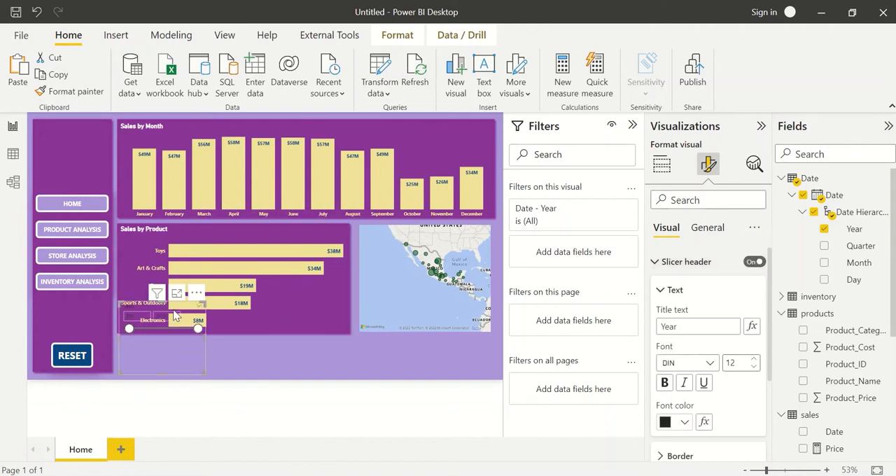
pyautogui.click(198, 309)
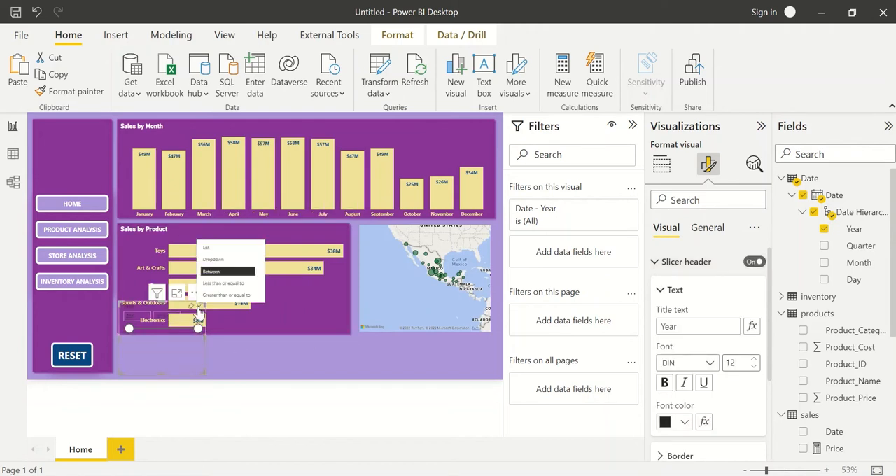
pyautogui.click(224, 263)
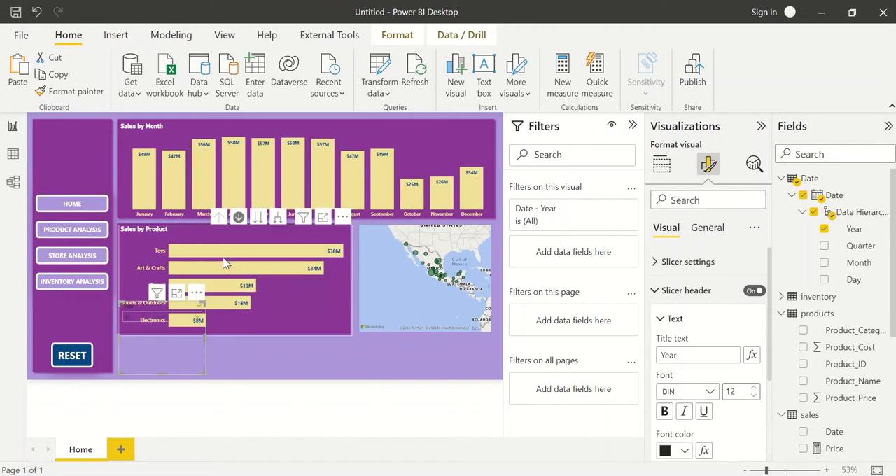
pyautogui.moveTo(161, 302); pyautogui.dragTo(160, 346)
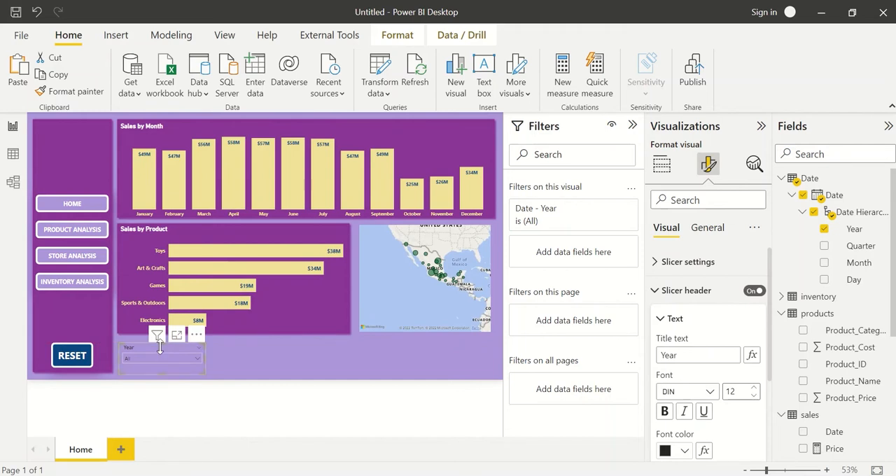
# Test the year dropdown slicer by filtering the Home page to 2018 and to 2017, and clear the year selection.
pyautogui.click(251, 350)
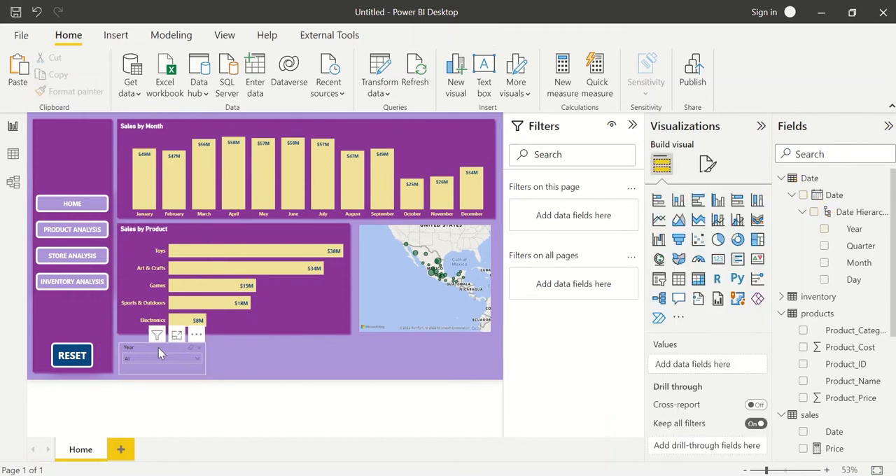
pyautogui.click(158, 348)
pyautogui.click(276, 370)
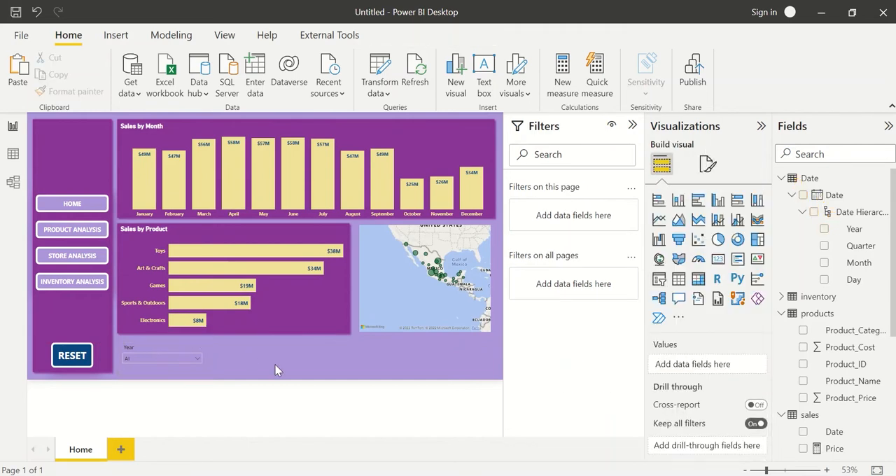
pyautogui.click(149, 347)
pyautogui.click(155, 360)
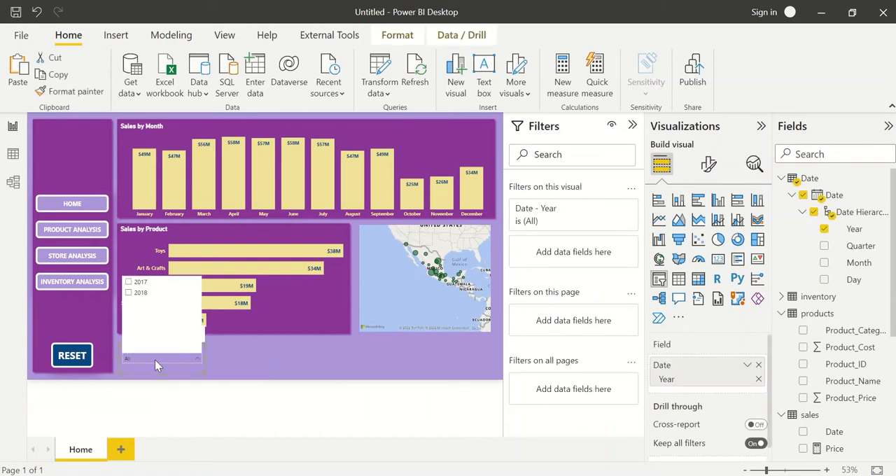
pyautogui.click(138, 296)
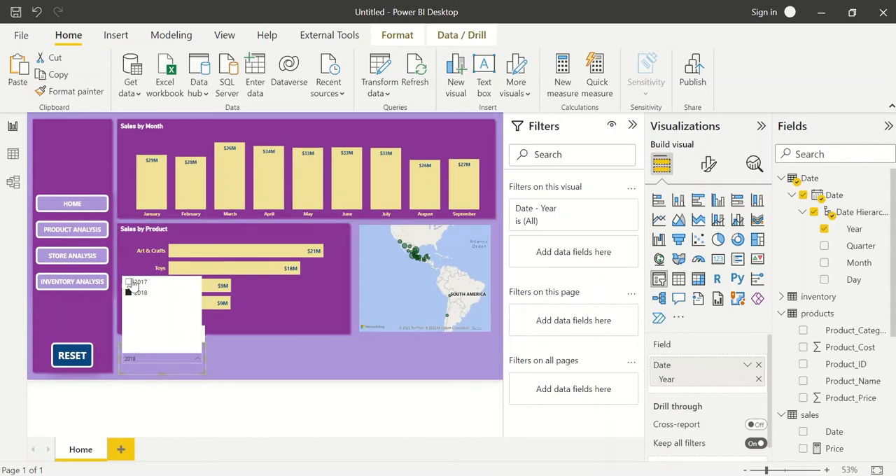
pyautogui.click(128, 282)
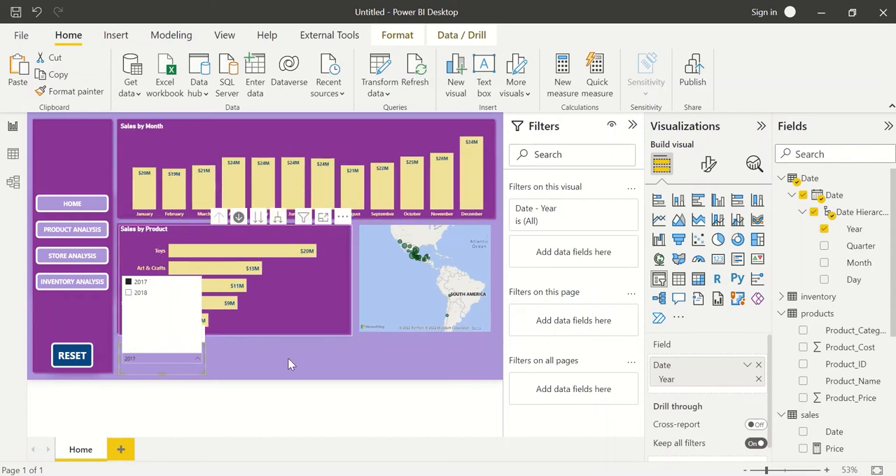
pyautogui.click(137, 287)
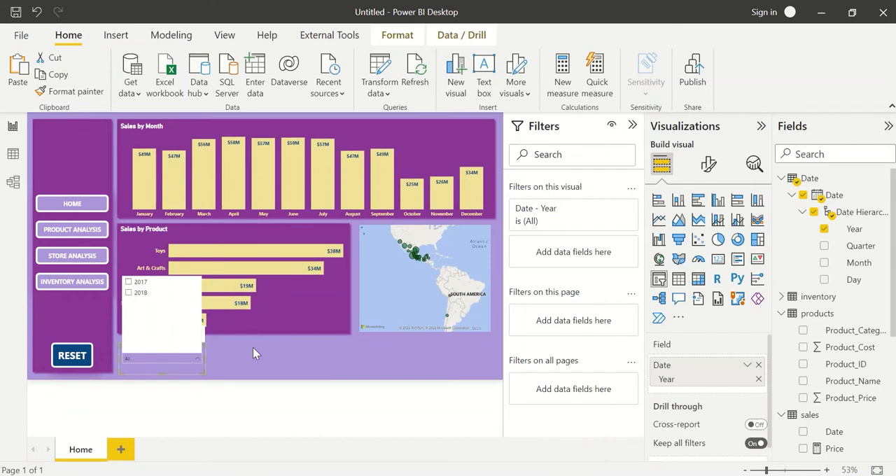
pyautogui.click(253, 348)
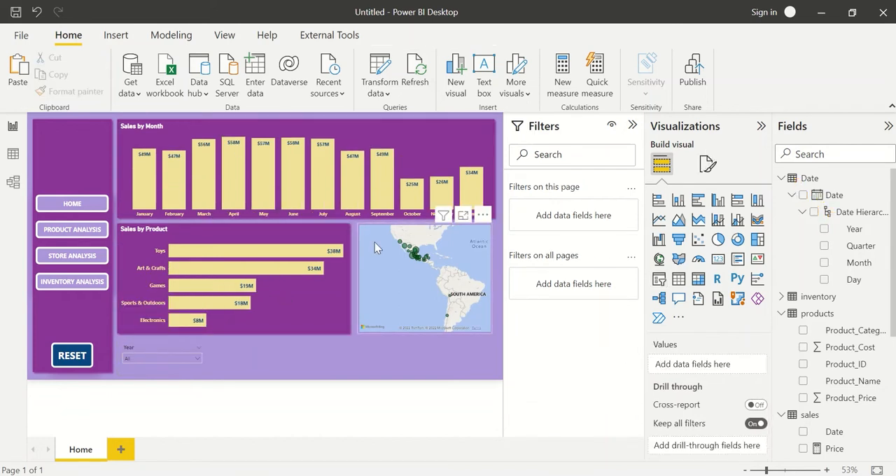
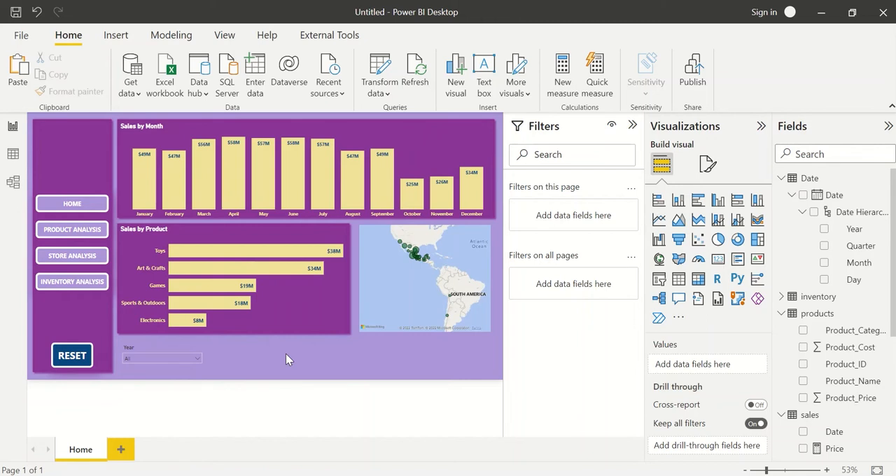
# Add a card visual showing Sales (Value) and place it over the Sales by Product chart.
pyautogui.click(718, 259)
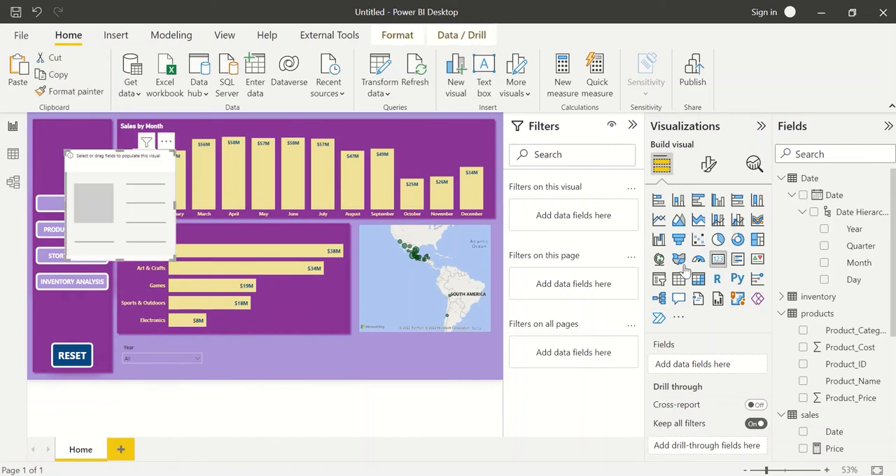
pyautogui.moveTo(109, 236); pyautogui.dragTo(308, 317)
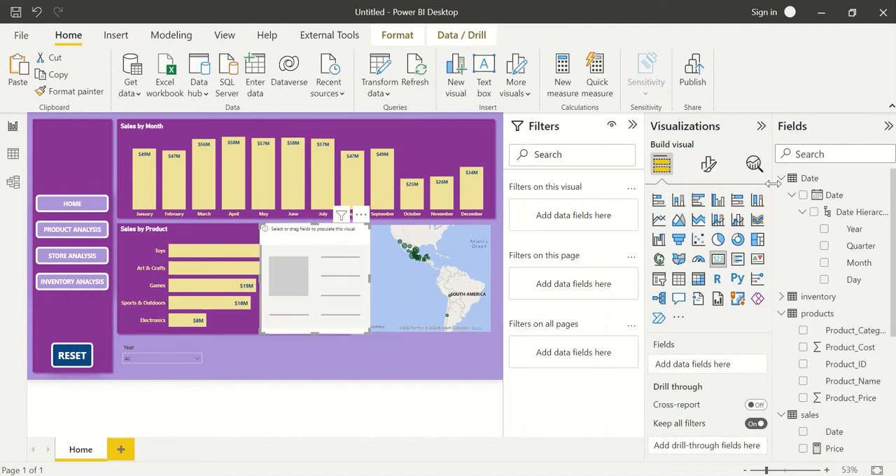
pyautogui.click(826, 157)
pyautogui.write('sale')
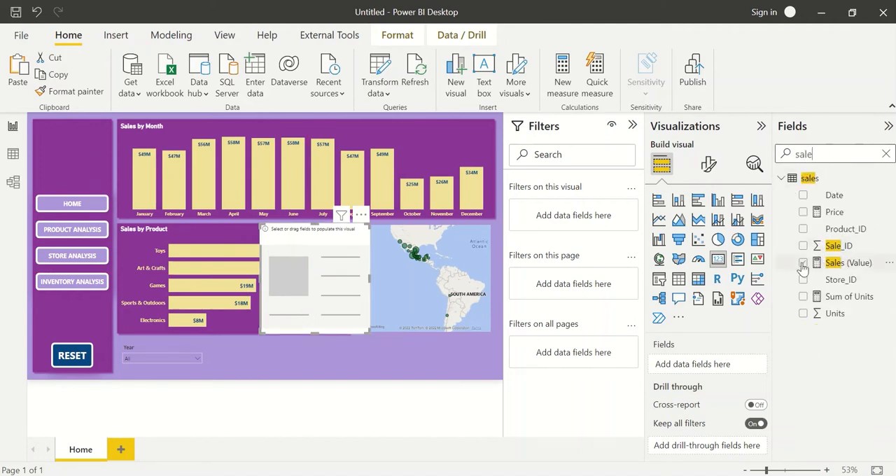
pyautogui.click(804, 263)
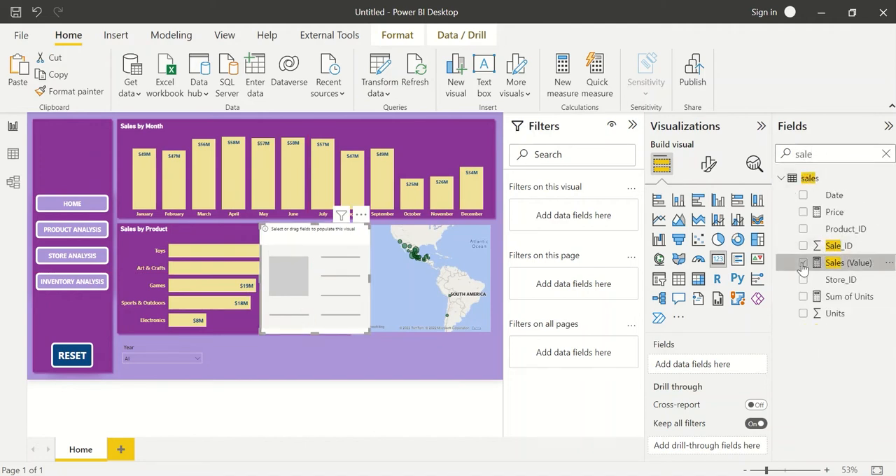
pyautogui.moveTo(321, 297); pyautogui.dragTo(303, 313)
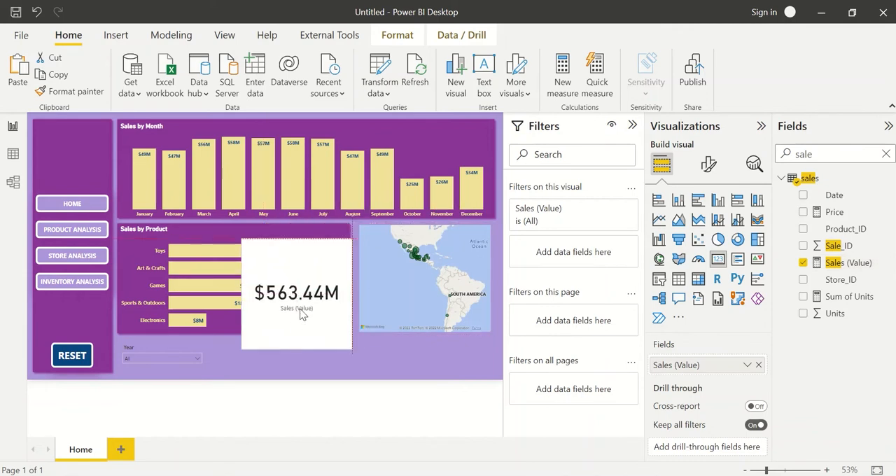
# Copy the Sales by Product chart's formatting onto the sales card and move the card down toward the map.
pyautogui.click(195, 230)
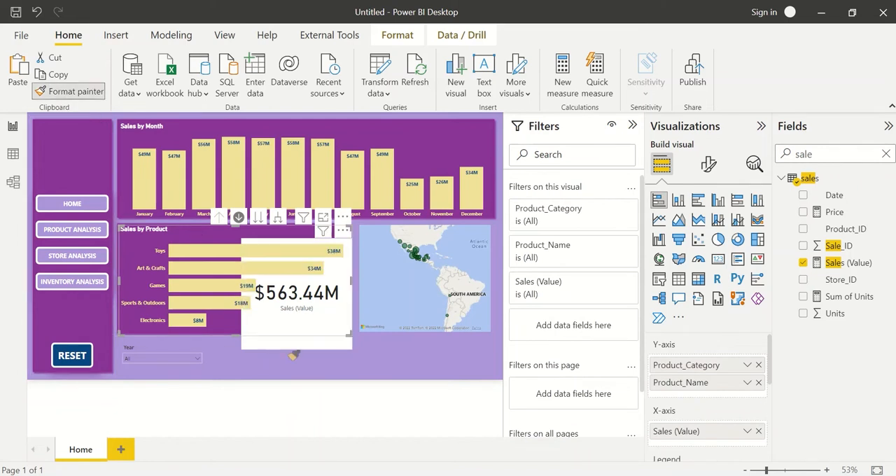
pyautogui.click(273, 342)
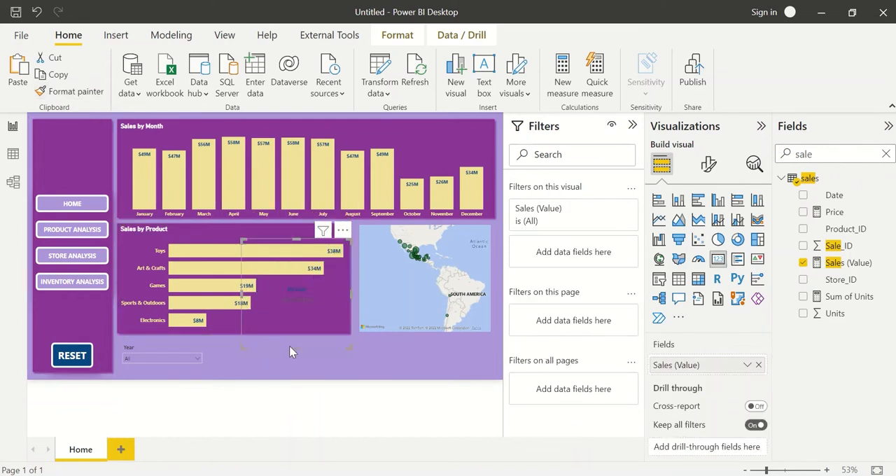
pyautogui.moveTo(292, 352); pyautogui.dragTo(352, 379)
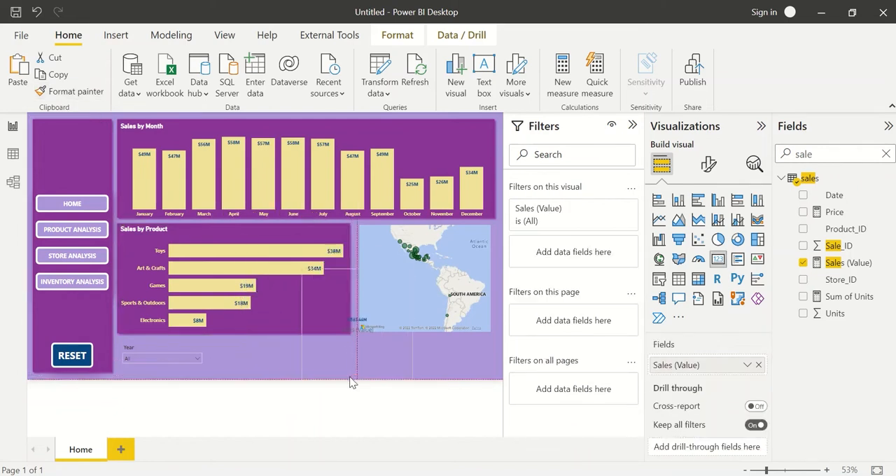
# Duplicate the purple navigation panel shape, shrink the copy to a small tile and place it beside the year slicer.
pyautogui.click(226, 331)
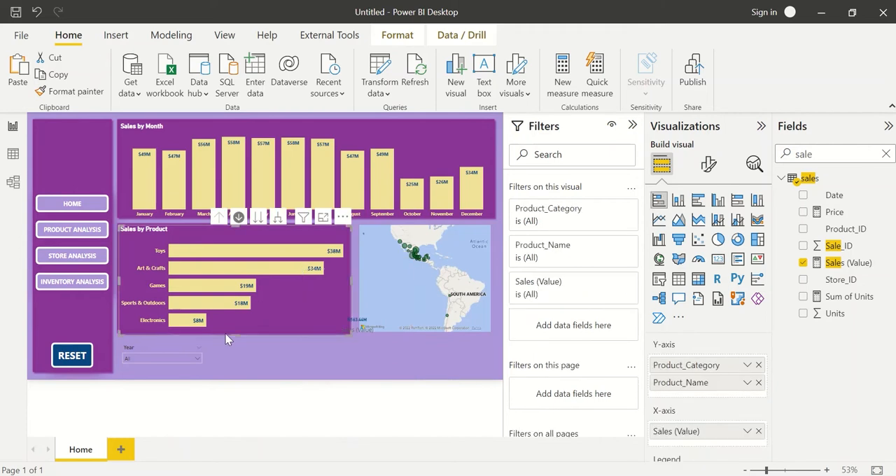
pyautogui.click(100, 308)
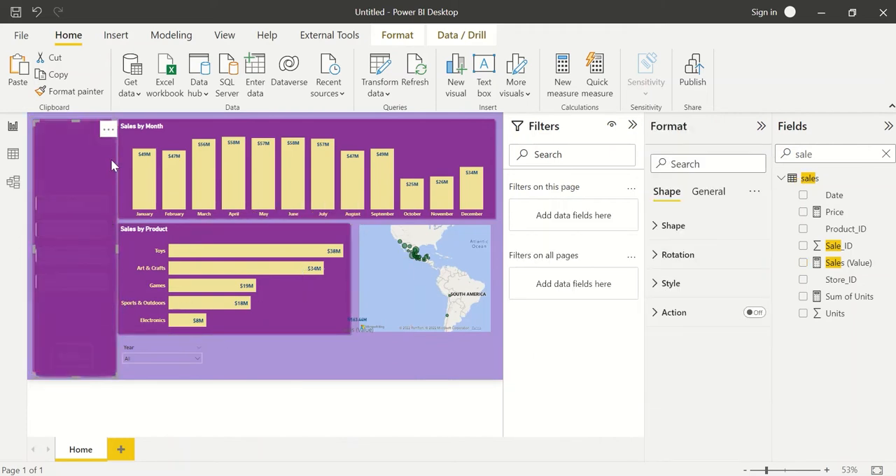
pyautogui.moveTo(111, 159); pyautogui.dragTo(261, 181)
pyautogui.moveTo(224, 123); pyautogui.dragTo(239, 325)
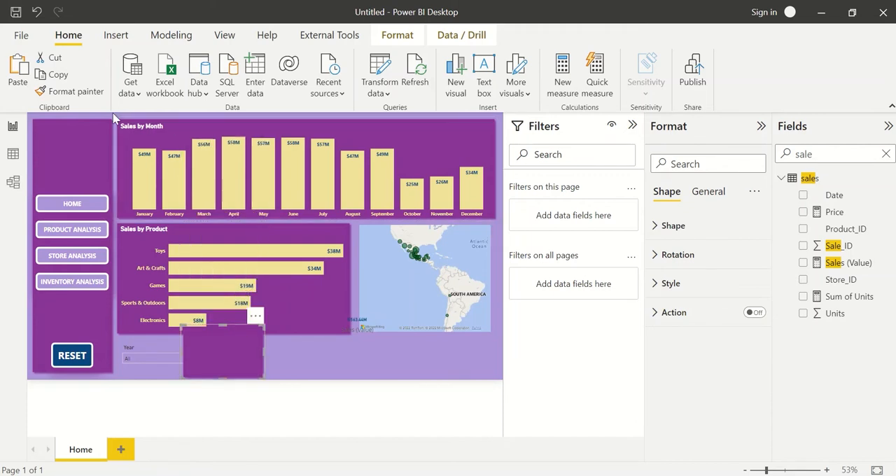
# Move the Sales by Month chart and its background shape down to free space along the page's upper edge.
pyautogui.moveTo(117, 119)
pyautogui.mouseDown()
pyautogui.moveTo(233, 157)
pyautogui.moveTo(478, 266)
pyautogui.moveTo(500, 302)
pyautogui.mouseUp()
pyautogui.press('Down')
pyautogui.press('Down')
pyautogui.press('Down')
pyautogui.press('Down')
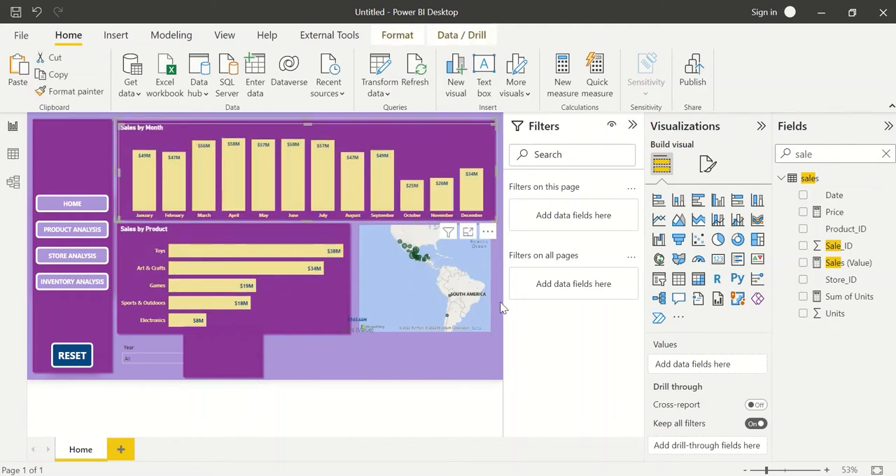
pyautogui.press('Down')
pyautogui.press('Down')
pyautogui.press('Down')
pyautogui.press('Down')
pyautogui.press('Down')
pyautogui.press('Down')
pyautogui.press('Down')
pyautogui.press('Down')
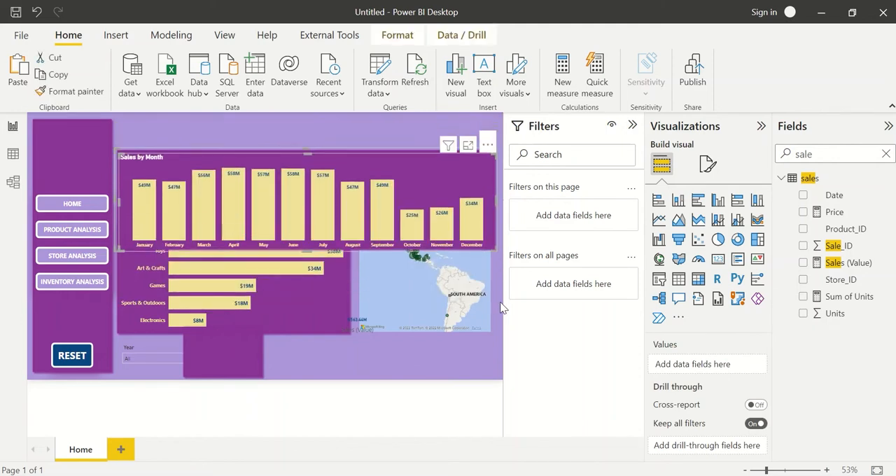
pyautogui.press('Down')
pyautogui.press('Down')
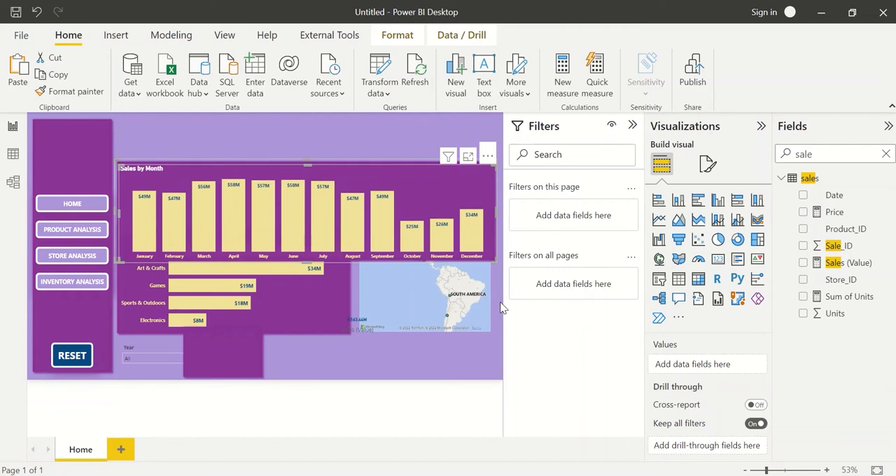
# Move the purple tile above the Sales by Month chart, then shrink the sales card and place it over the tile.
pyautogui.moveTo(227, 357); pyautogui.dragTo(157, 146)
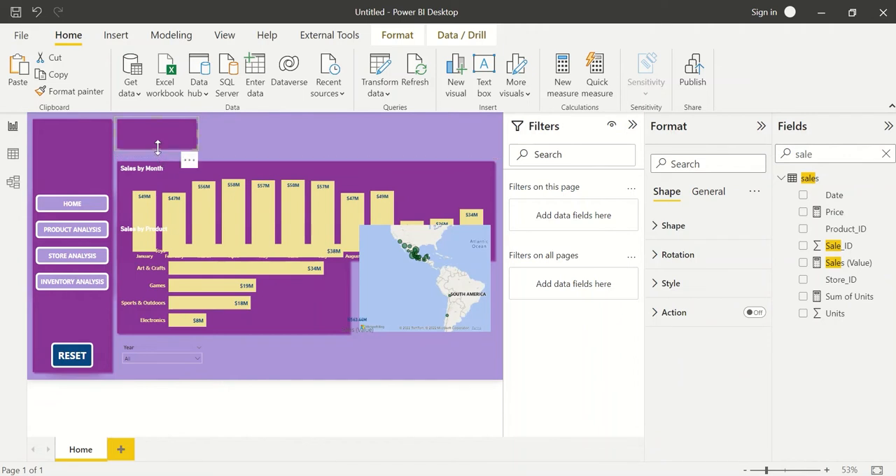
pyautogui.click(355, 323)
pyautogui.moveTo(358, 329); pyautogui.dragTo(183, 146)
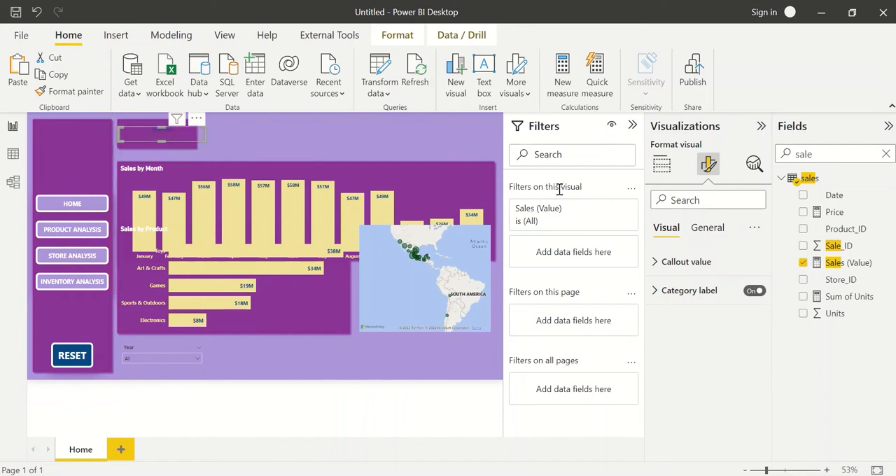
# Set the card's callout value to font size 14 and its category label to font size 15 in white.
pyautogui.click(726, 269)
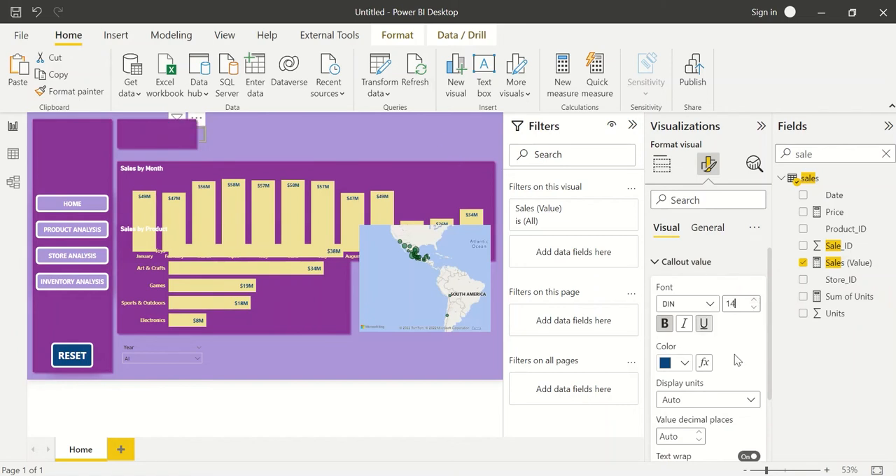
pyautogui.click(692, 262)
pyautogui.click(693, 291)
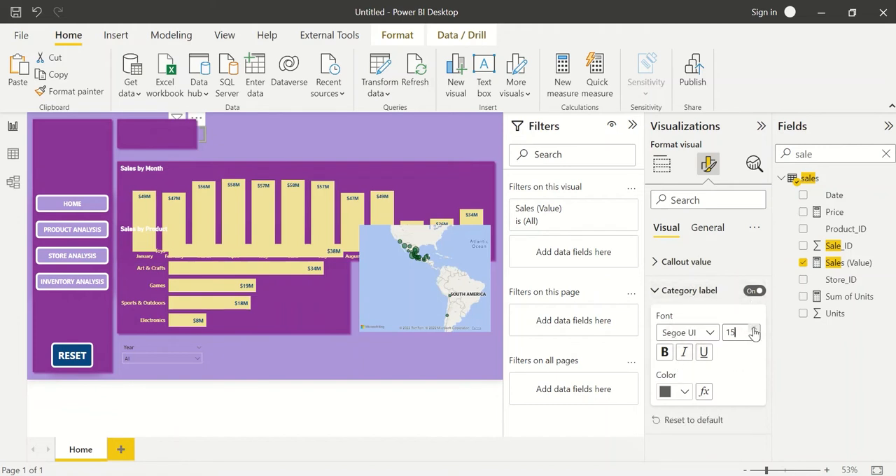
pyautogui.click(668, 393)
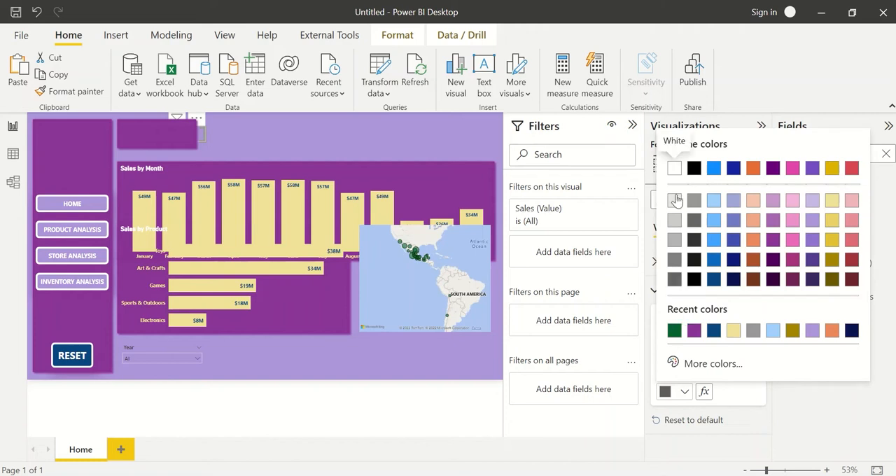
pyautogui.click(674, 169)
pyautogui.click(465, 149)
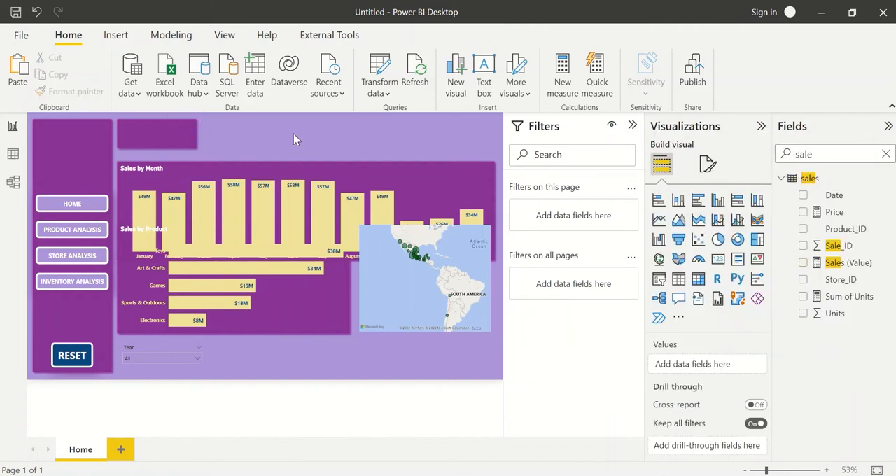
# Move the purple tile aside, enlarge the sales card and shift it to the page's upper right area.
pyautogui.click(167, 129)
pyautogui.moveTo(167, 129); pyautogui.dragTo(274, 138)
pyautogui.click(173, 134)
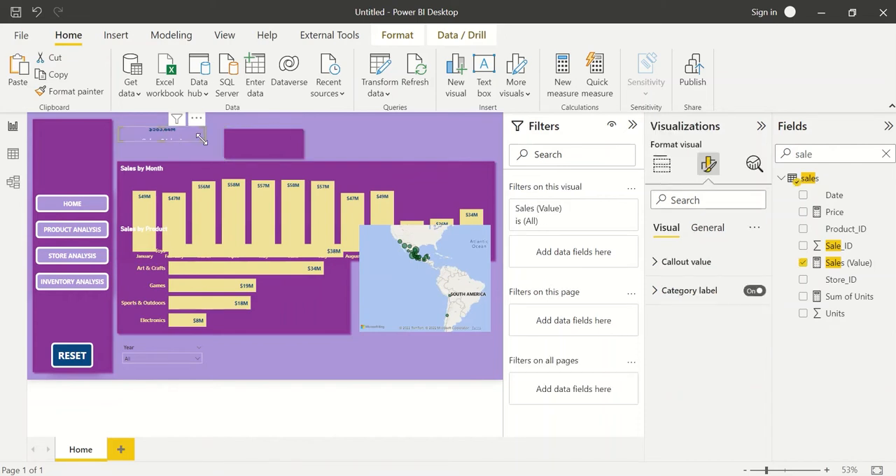
pyautogui.moveTo(205, 142); pyautogui.dragTo(262, 193)
pyautogui.moveTo(190, 157); pyautogui.dragTo(425, 148)
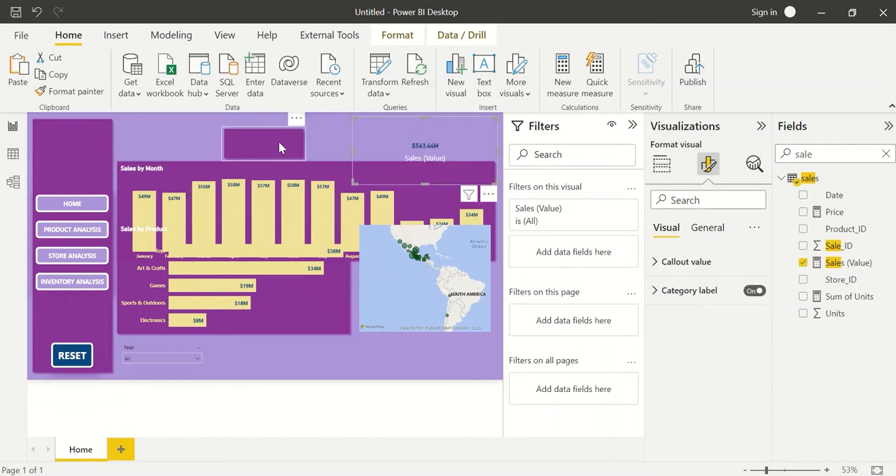
# Return the purple tile beside the navigation panel and fit the sales card to the tile's size on it.
pyautogui.moveTo(278, 141); pyautogui.dragTo(175, 130)
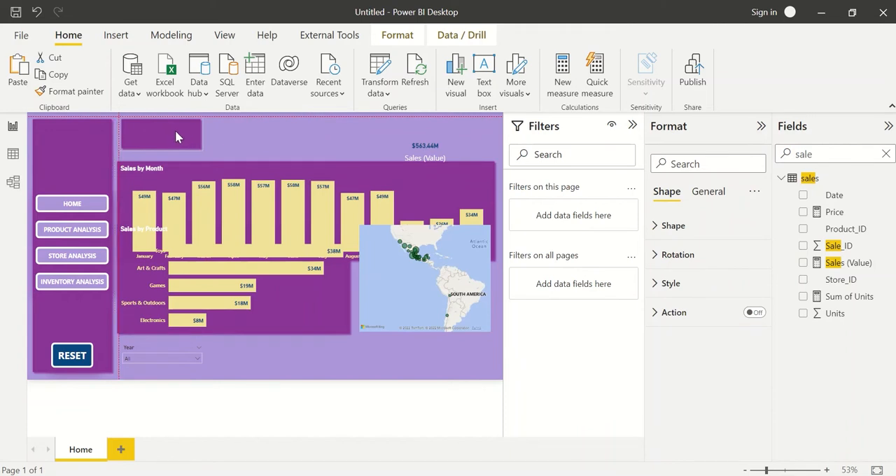
pyautogui.moveTo(430, 147); pyautogui.dragTo(149, 123)
pyautogui.moveTo(220, 175); pyautogui.dragTo(166, 139)
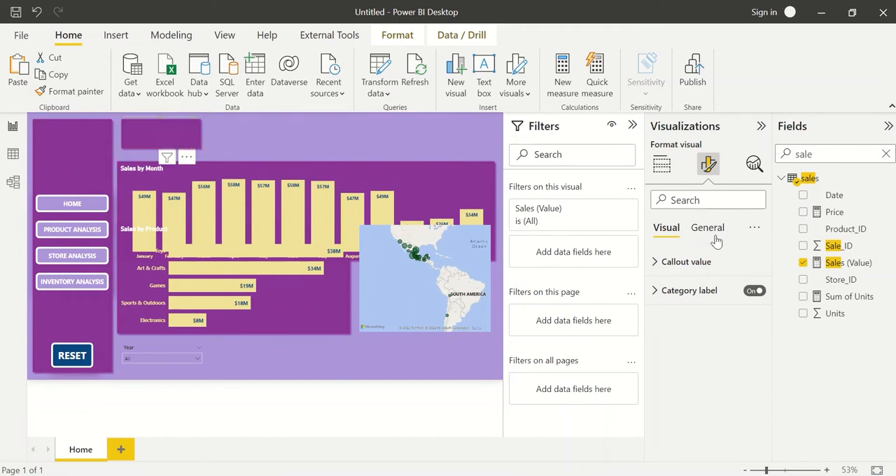
# Set the card's callout value colour to white and delete the accidentally inserted Q&A visual.
pyautogui.click(704, 265)
pyautogui.click(684, 362)
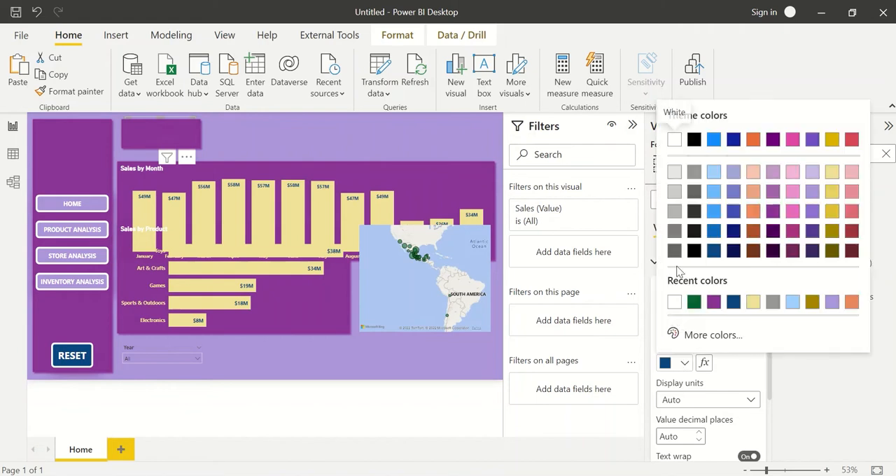
pyautogui.click(363, 171)
pyautogui.click(292, 158)
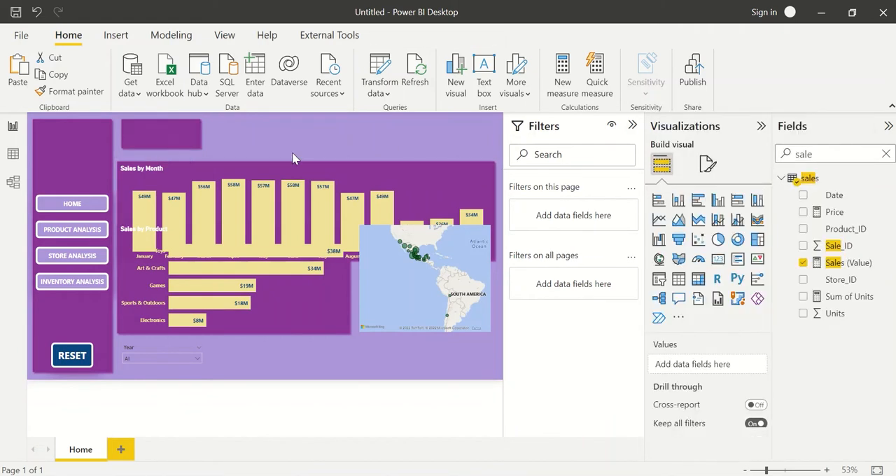
pyautogui.doubleClick(293, 158)
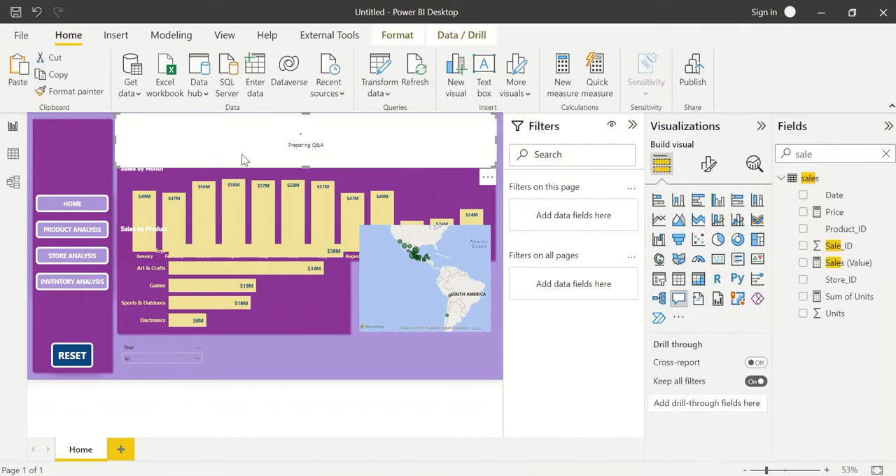
pyautogui.press('Delete')
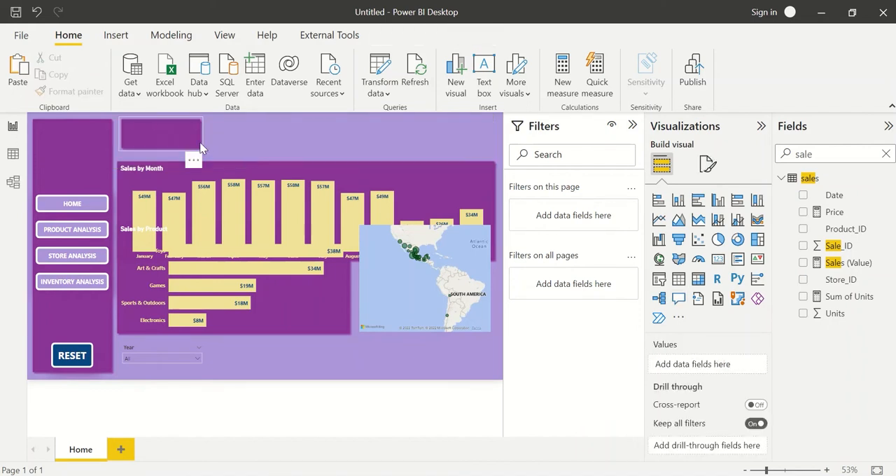
# Send the purple tile to the back so that it sits behind the sales card.
pyautogui.click(201, 149)
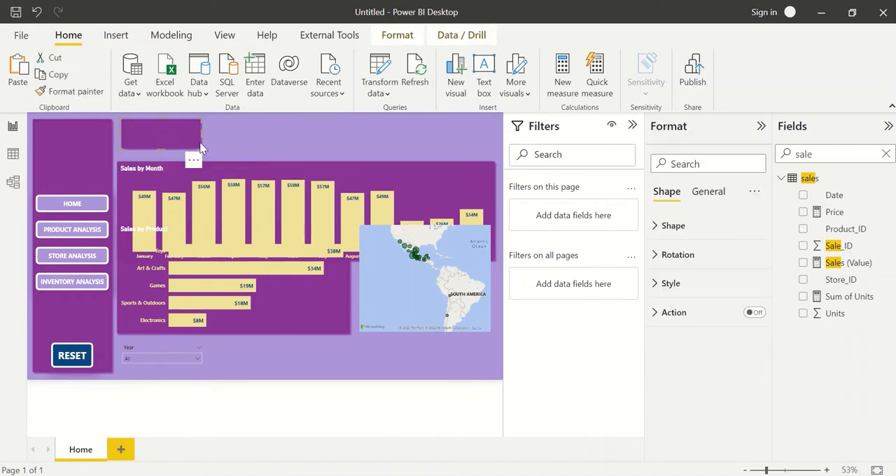
pyautogui.click(392, 36)
pyautogui.click(241, 86)
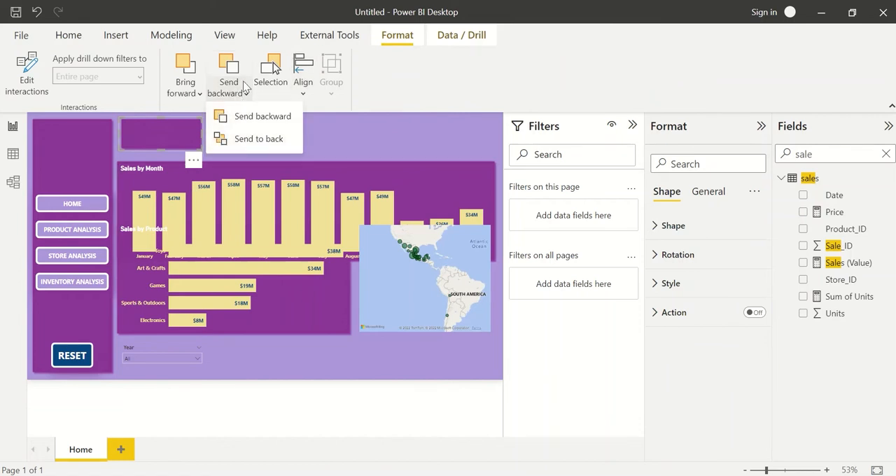
pyautogui.click(254, 138)
pyautogui.click(256, 135)
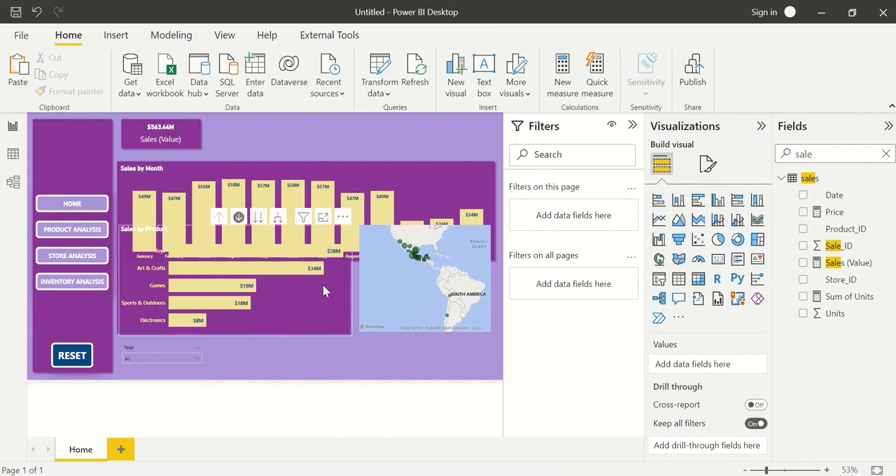
# Move the Sales by Month chart's background shape up slightly, closer to the sales card.
pyautogui.click(245, 161)
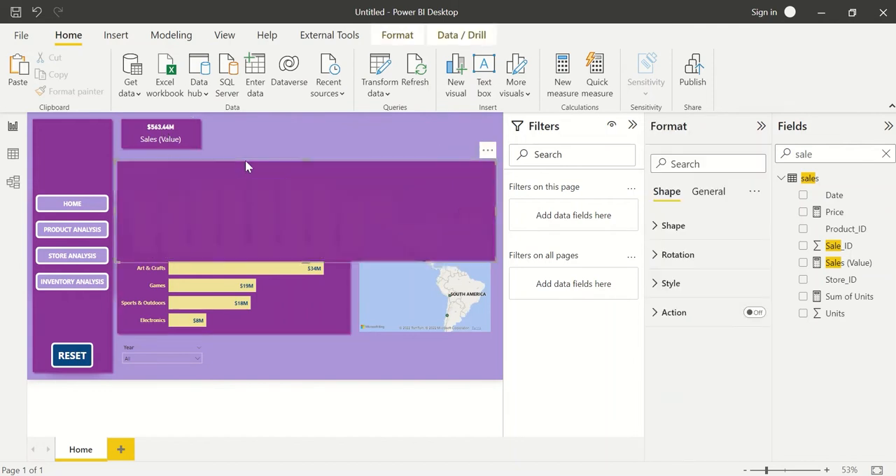
pyautogui.moveTo(245, 161)
pyautogui.mouseDown()
pyautogui.moveTo(254, 175)
pyautogui.moveTo(250, 154)
pyautogui.mouseUp()
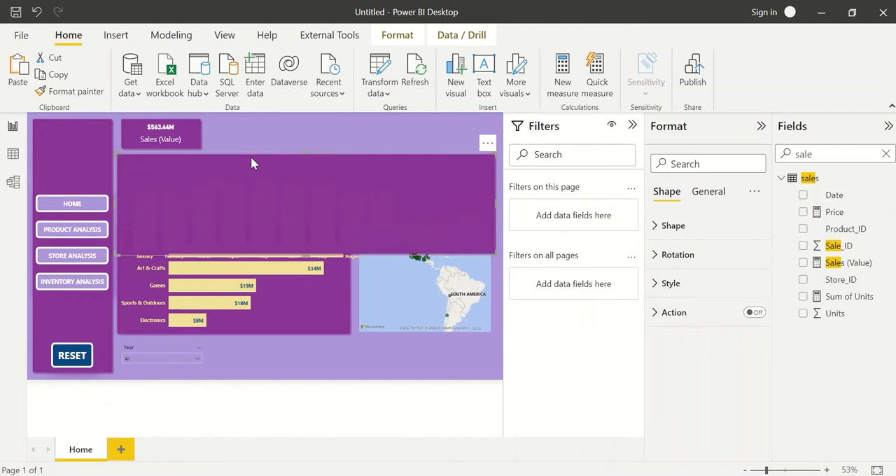
pyautogui.press('Delete')
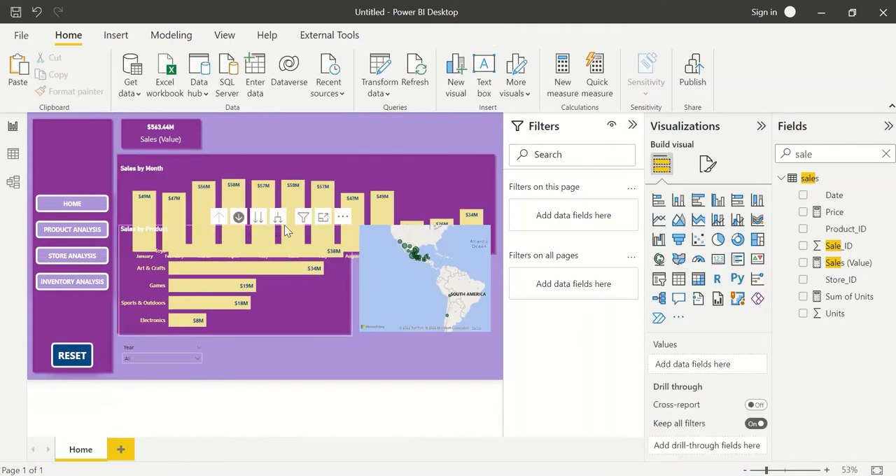
pyautogui.click(285, 236)
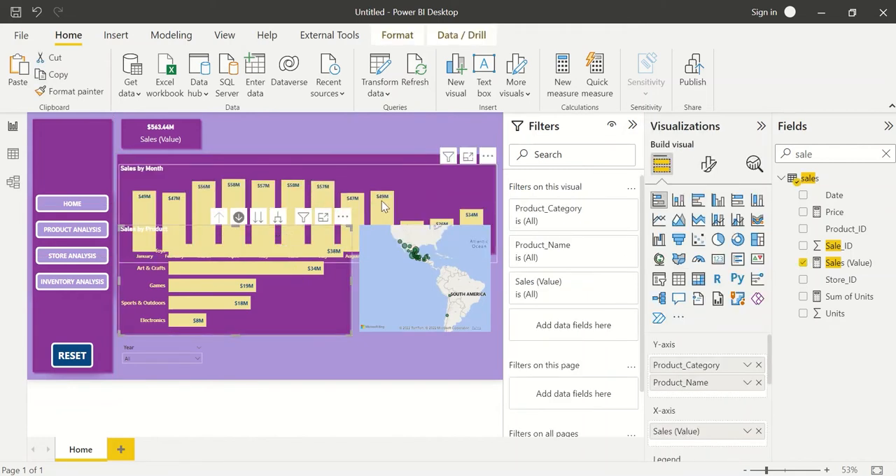
# Move the Sales by Month chart up onto its raised background and shorten the Sales by Product chart from its upper edge.
pyautogui.click(418, 179)
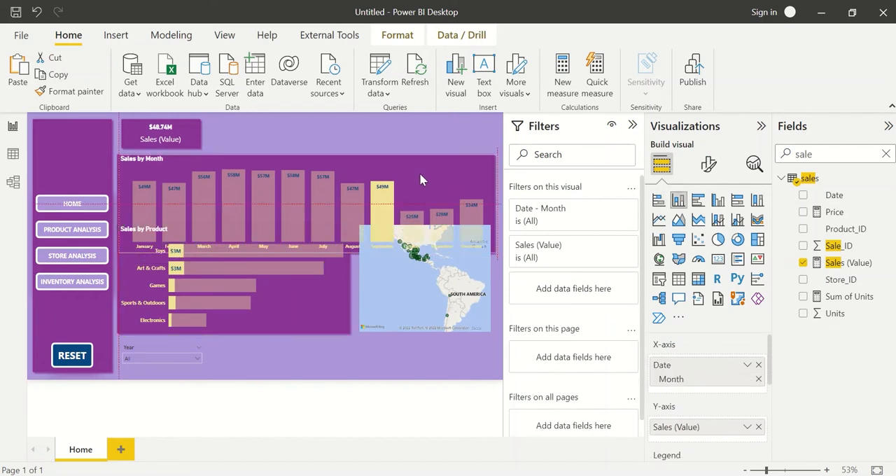
pyautogui.click(341, 283)
pyautogui.moveTo(238, 220); pyautogui.dragTo(238, 283)
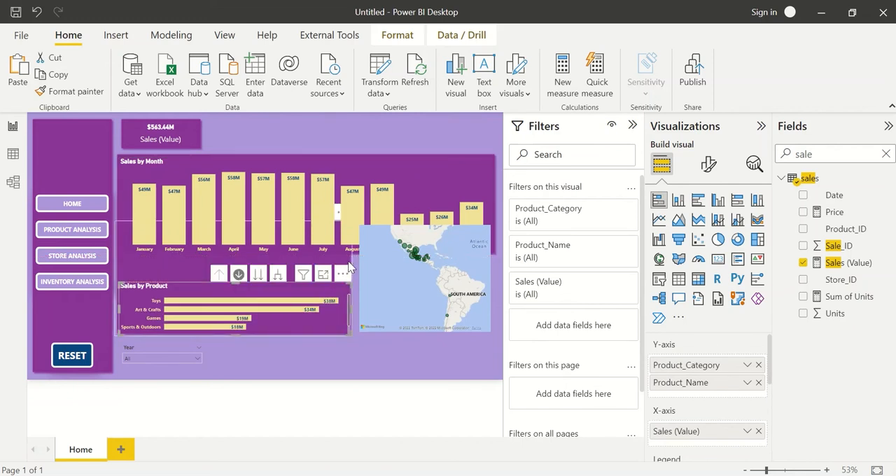
# Lower the upper edge of the Sales by Product background to just below the Sales by Month background, keeping the month chart on its own shape.
pyautogui.click(227, 230)
pyautogui.moveTo(232, 221); pyautogui.dragTo(259, 197)
pyautogui.click(344, 258)
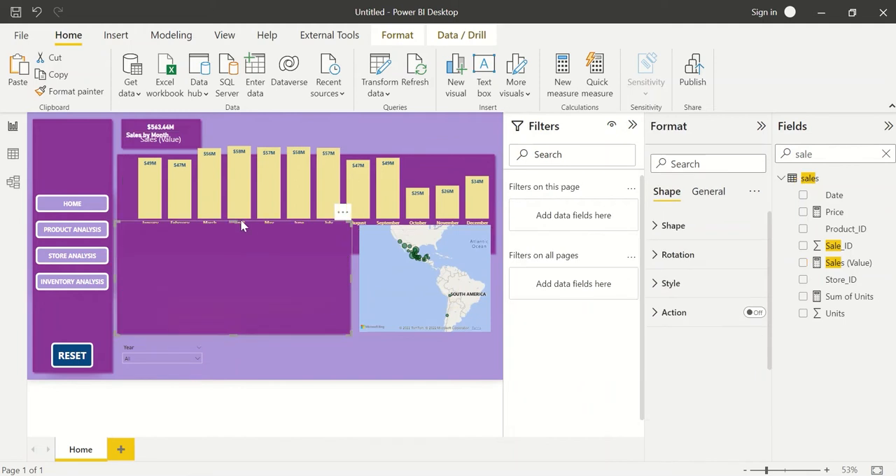
pyautogui.moveTo(232, 227); pyautogui.dragTo(235, 254)
pyautogui.moveTo(427, 160); pyautogui.dragTo(422, 187)
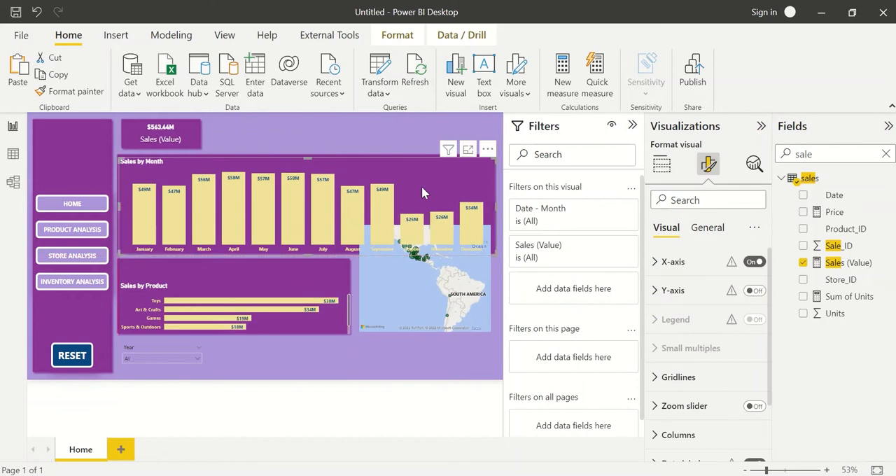
# Extend the Sales by Product chart upward so that it fills its shortened background shape.
pyautogui.click(263, 275)
pyautogui.click(270, 344)
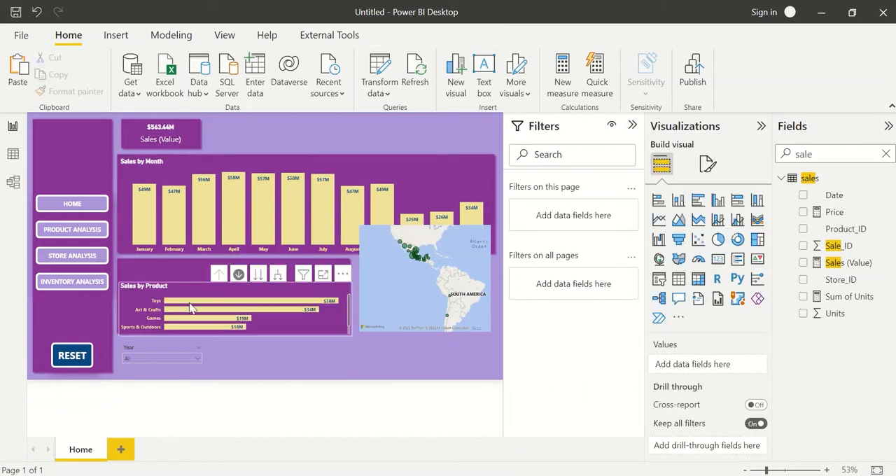
pyautogui.click(157, 290)
pyautogui.moveTo(234, 281); pyautogui.dragTo(235, 262)
pyautogui.click(416, 360)
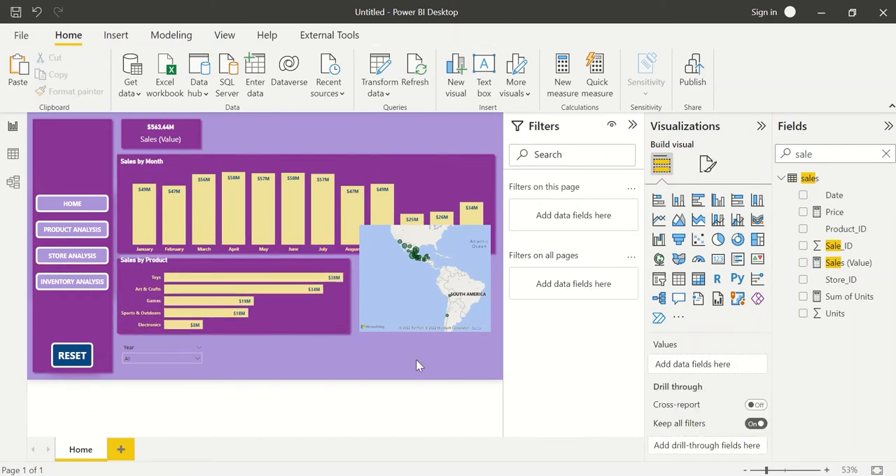
pyautogui.click(238, 262)
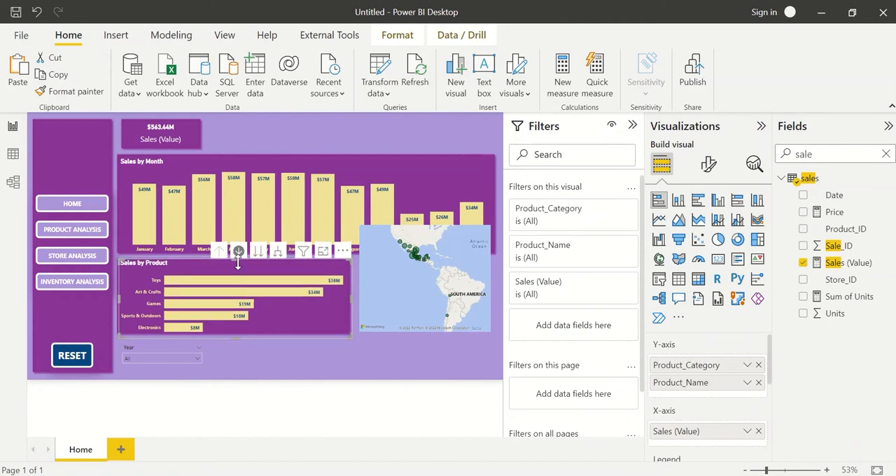
pyautogui.click(458, 375)
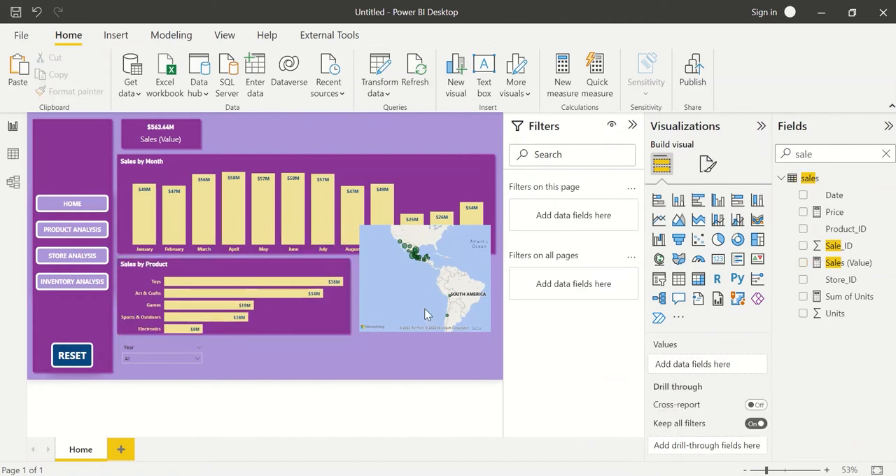
# Move the map below the Sales by Month chart, widen it to that chart's outer edge and reduce its height.
pyautogui.moveTo(409, 253); pyautogui.dragTo(407, 288)
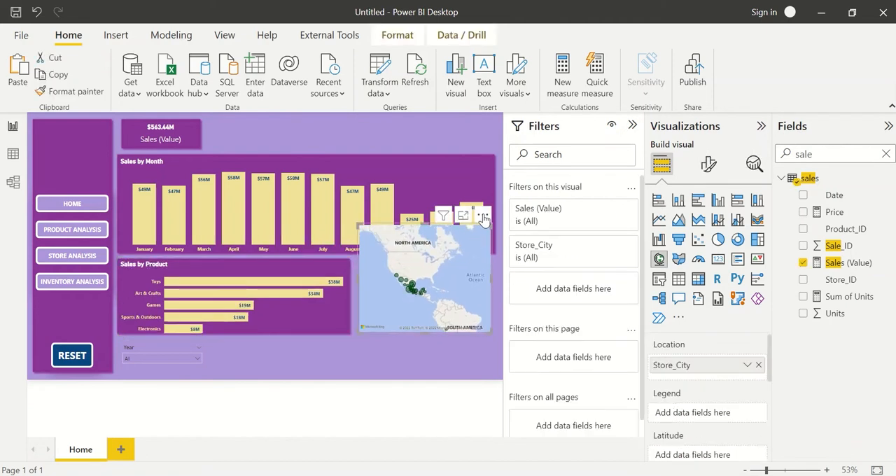
pyautogui.moveTo(481, 217); pyautogui.dragTo(479, 256)
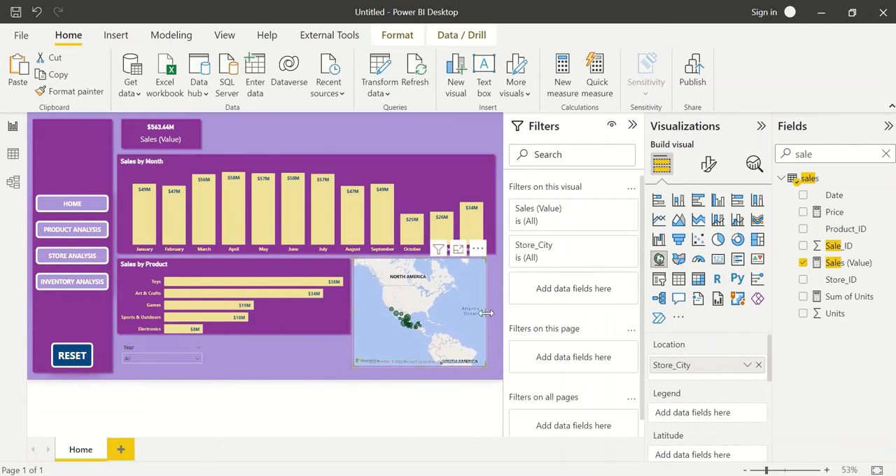
pyautogui.moveTo(487, 313); pyautogui.dragTo(494, 319)
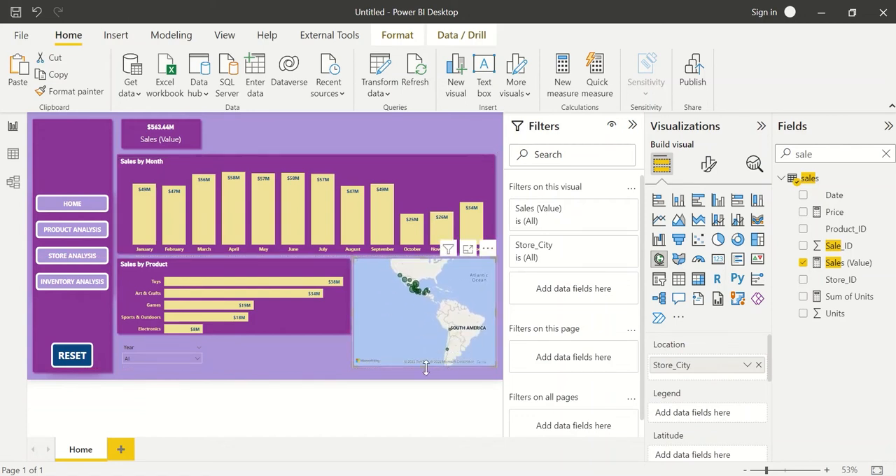
pyautogui.moveTo(426, 365); pyautogui.dragTo(427, 345)
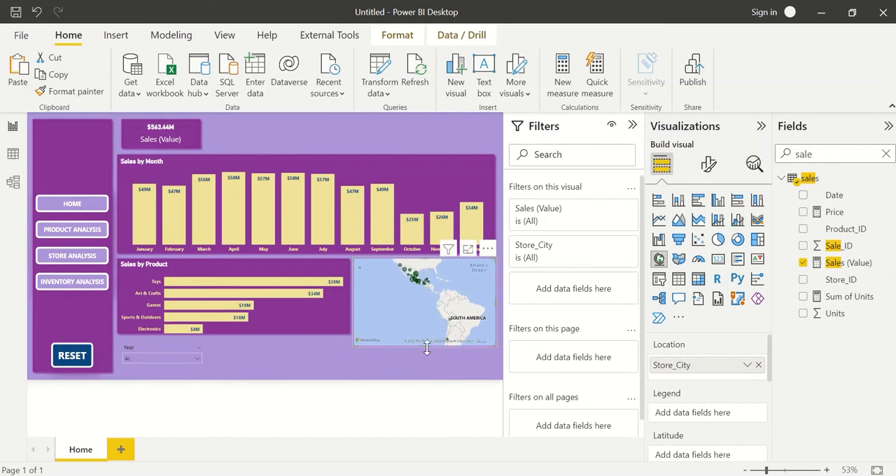
# Extend the Sales by Product background and its chart downward to line up with the map's lower edge.
pyautogui.click(331, 337)
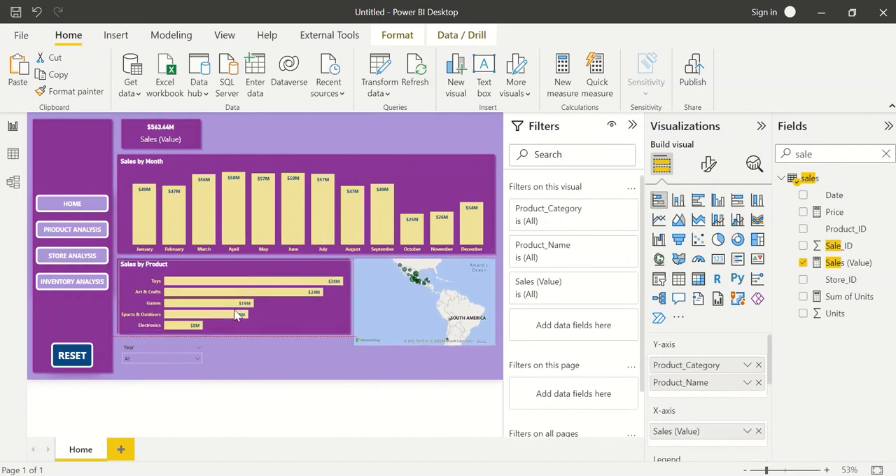
pyautogui.press('Delete')
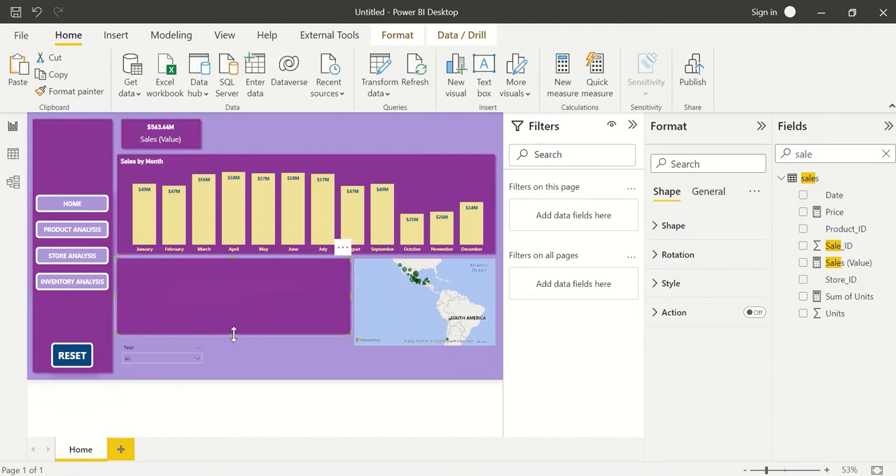
pyautogui.moveTo(234, 335); pyautogui.dragTo(236, 344)
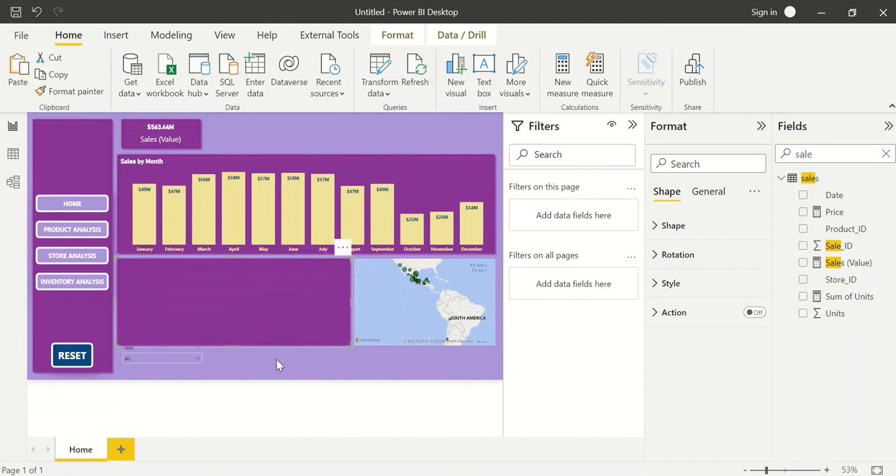
pyautogui.hotkey('ctrl', 'z')
pyautogui.hotkey('ctrl', 'z')
pyautogui.click(245, 310)
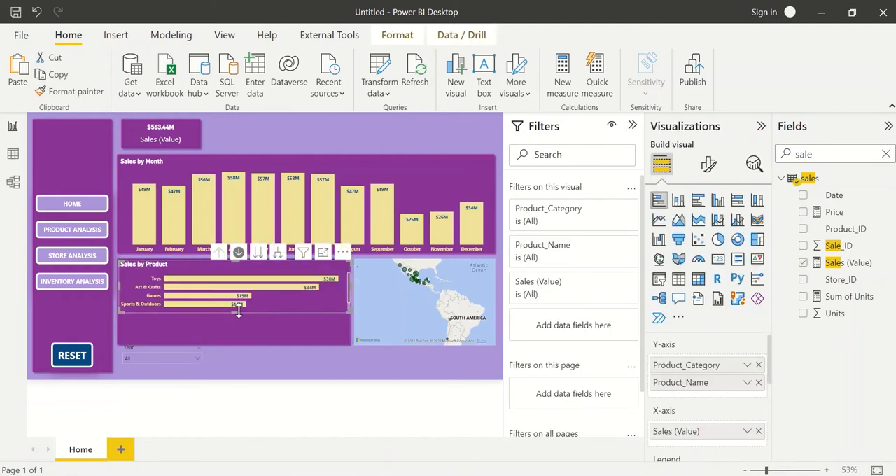
pyautogui.moveTo(234, 312); pyautogui.dragTo(235, 343)
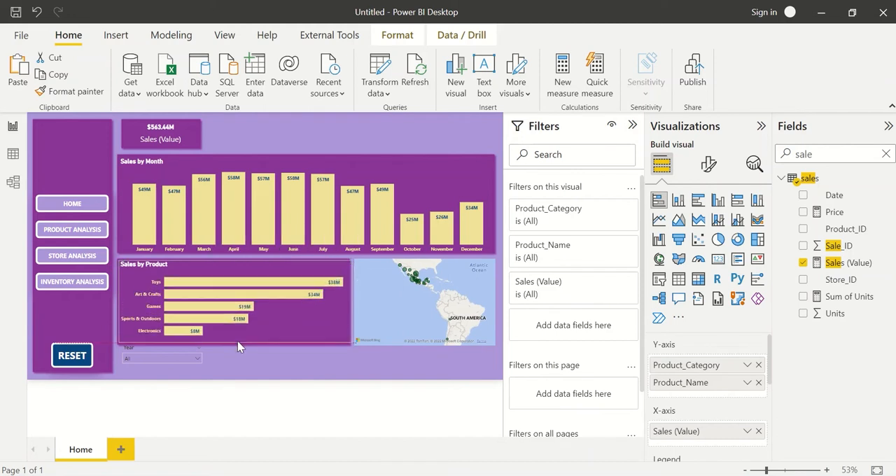
pyautogui.click(267, 362)
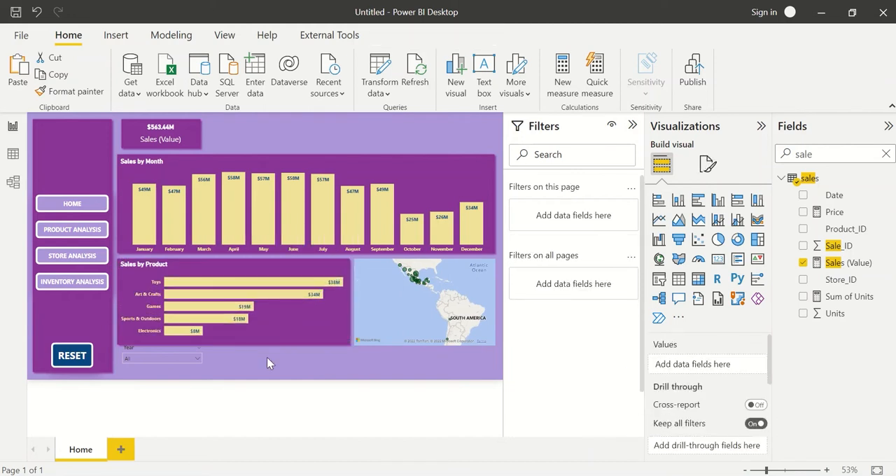
# Move the Year slicer down slightly so that it clears the Sales by Product background.
pyautogui.click(204, 361)
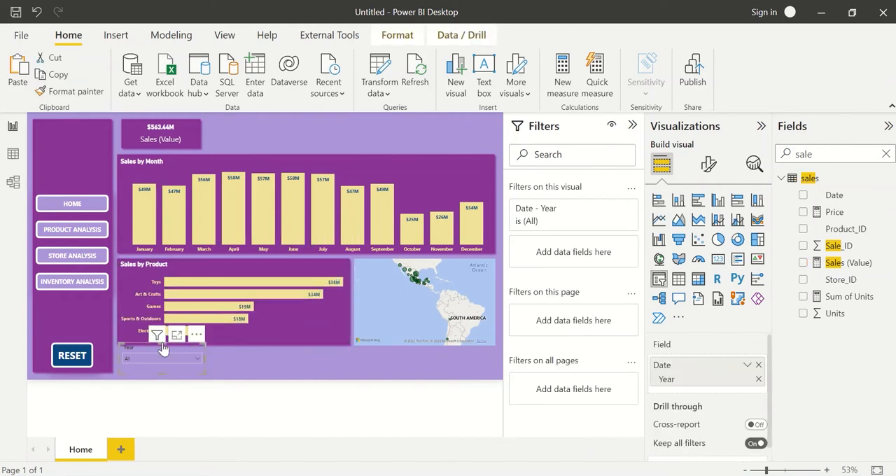
pyautogui.moveTo(161, 345)
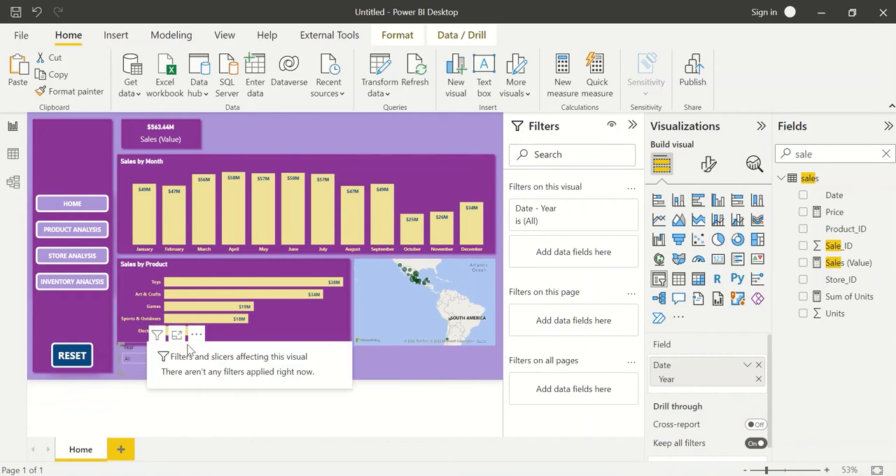
pyautogui.click(376, 361)
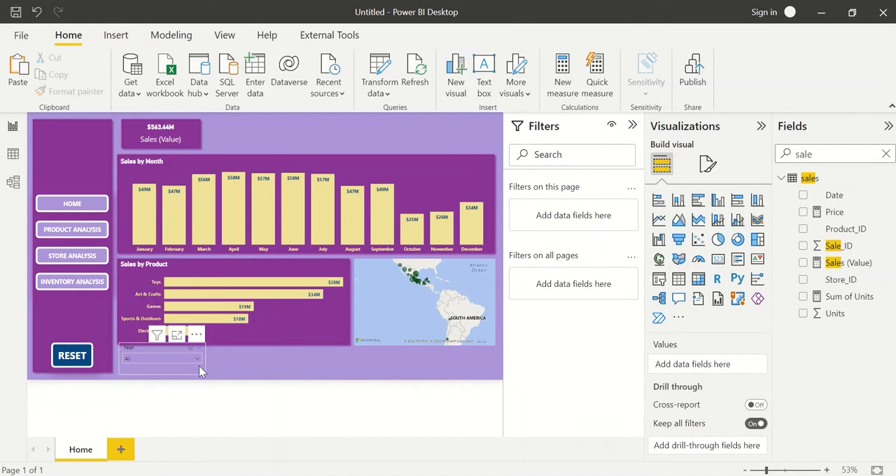
pyautogui.click(198, 366)
pyautogui.moveTo(196, 341); pyautogui.dragTo(193, 346)
pyautogui.click(268, 374)
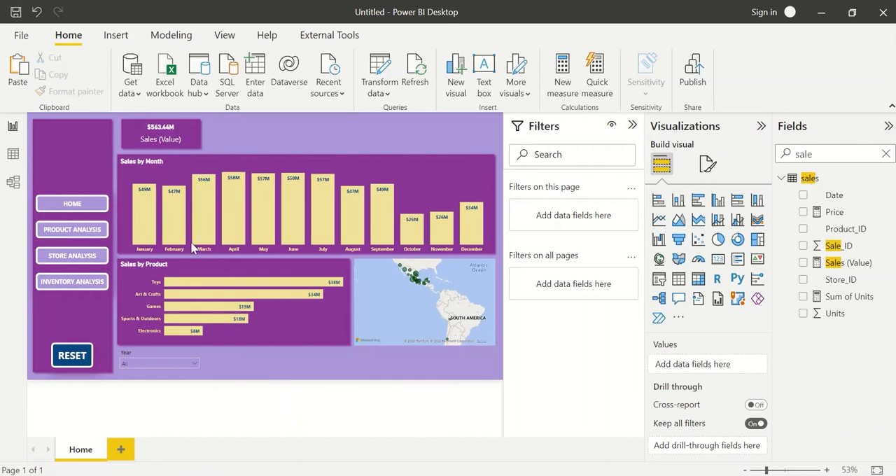
# Duplicate the sales card's purple tile to make three copies and place them in a row beside the card.
pyautogui.click(201, 134)
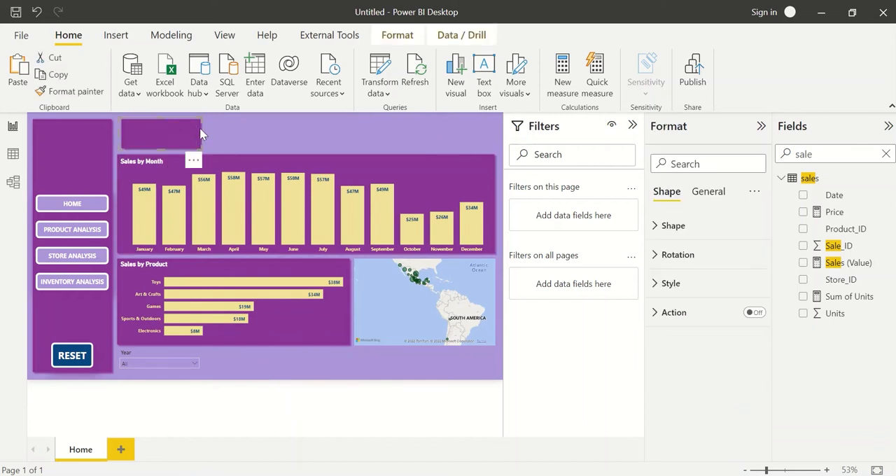
pyautogui.moveTo(190, 134); pyautogui.dragTo(445, 133)
pyautogui.hotkey('ctrl', 'c')
pyautogui.hotkey('ctrl', 'v')
pyautogui.hotkey('ctrl', 'v')
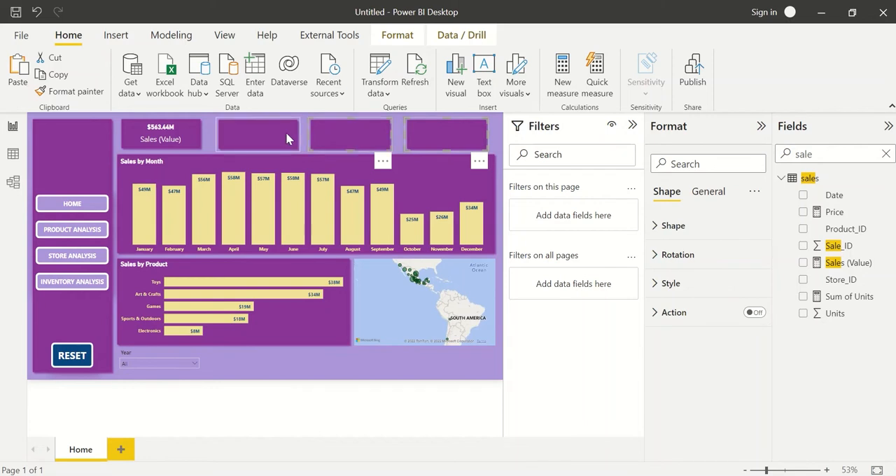
# Distribute the four purple tiles evenly in the horizontal direction.
pyautogui.keyDown('ctrl'); pyautogui.click(202, 128); pyautogui.keyUp('ctrl')
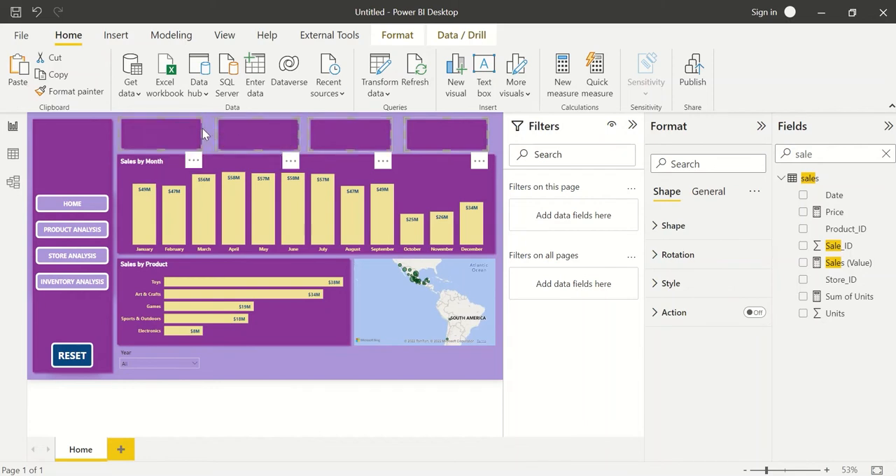
pyautogui.click(403, 35)
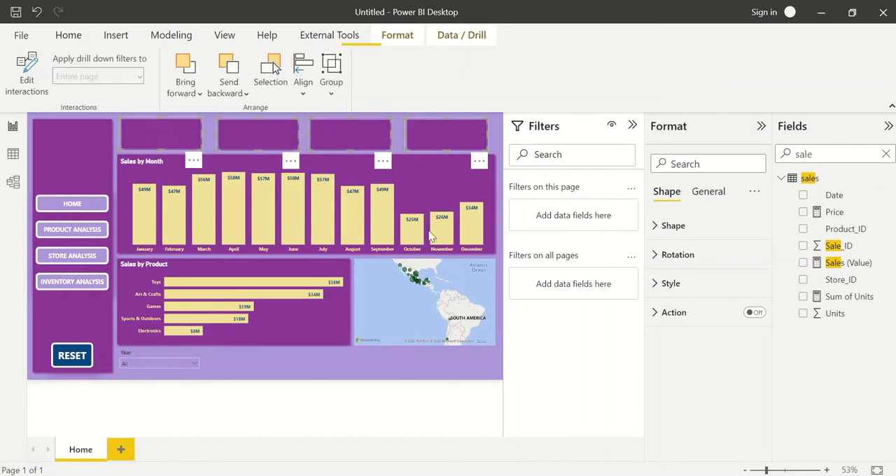
pyautogui.click(304, 82)
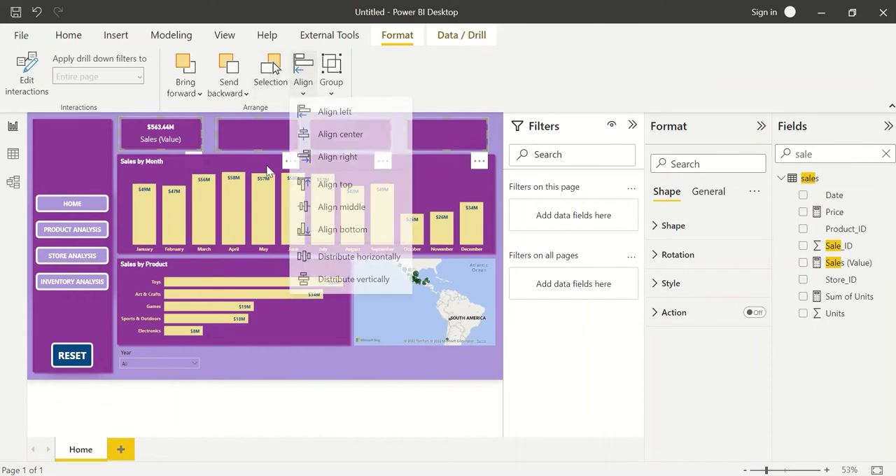
pyautogui.click(376, 268)
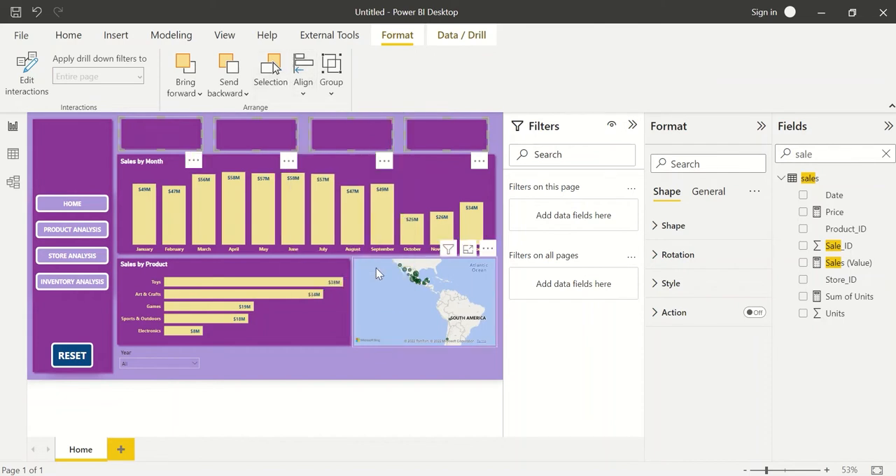
pyautogui.click(359, 368)
# Select all four tiles above the Sales by Month chart and set their fill colour to dark green.
pyautogui.click(171, 137)
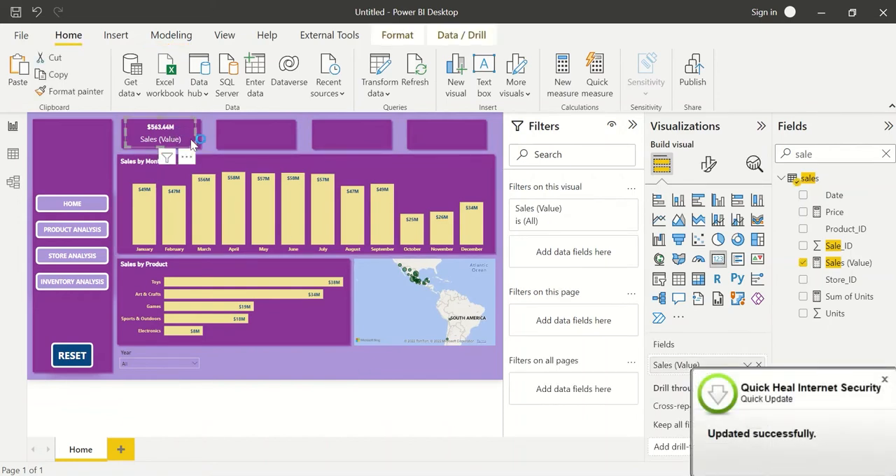
pyautogui.click(201, 134)
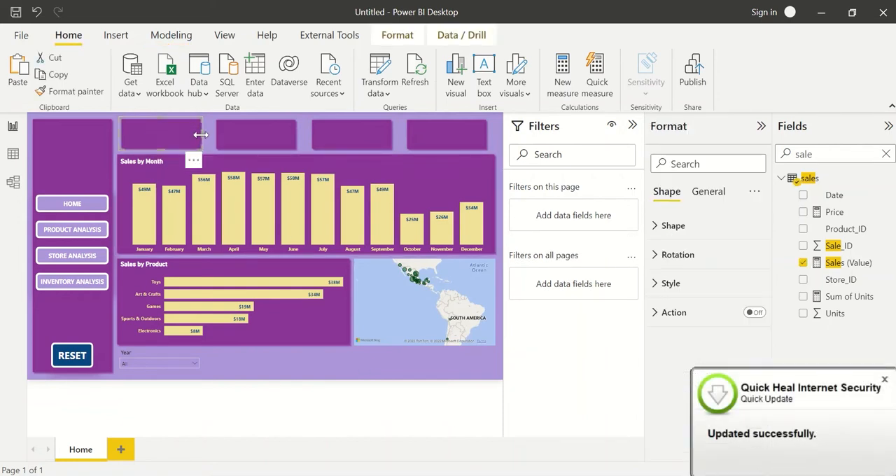
pyautogui.keyDown('ctrl'); pyautogui.click(296, 133); pyautogui.keyUp('ctrl')
pyautogui.keyDown('ctrl'); pyautogui.click(392, 137); pyautogui.keyUp('ctrl')
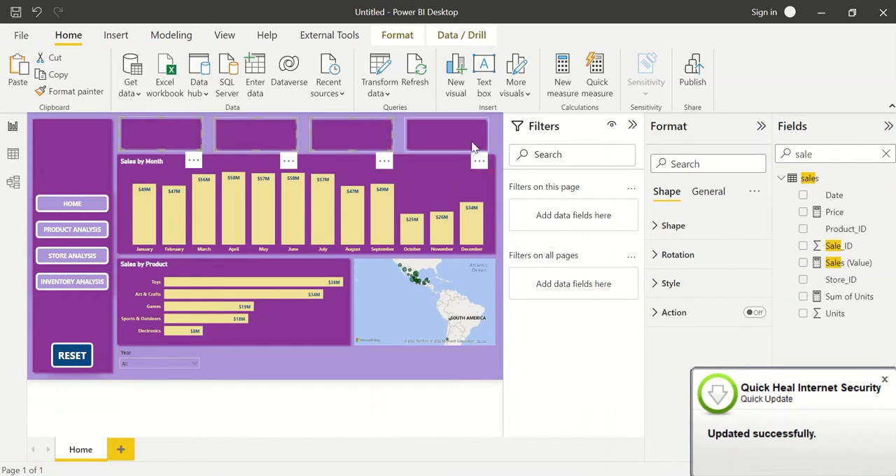
pyautogui.keyDown('ctrl'); pyautogui.click(487, 138); pyautogui.keyUp('ctrl')
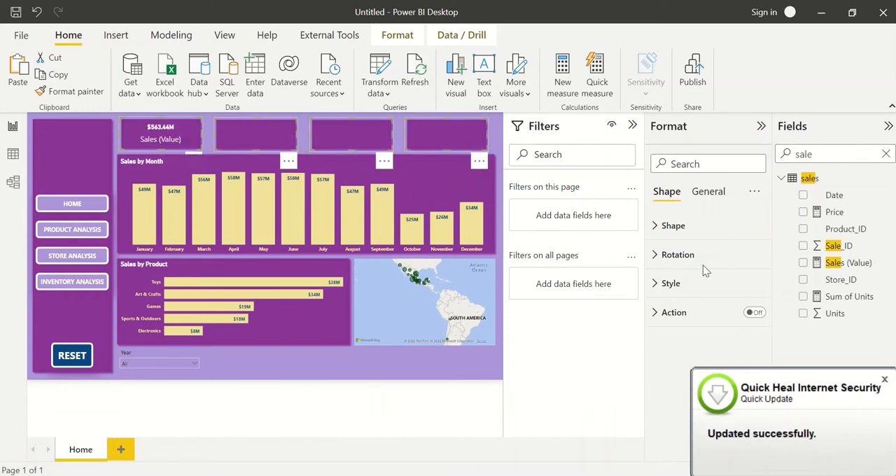
pyautogui.click(704, 283)
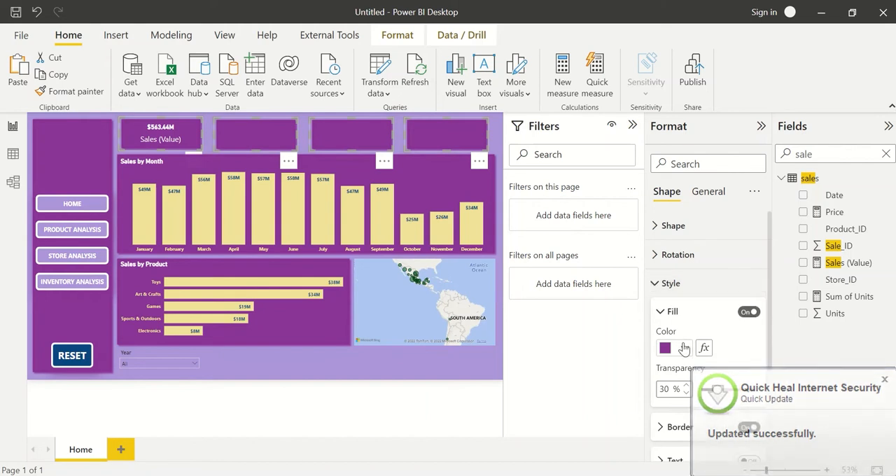
pyautogui.click(683, 348)
pyautogui.click(694, 287)
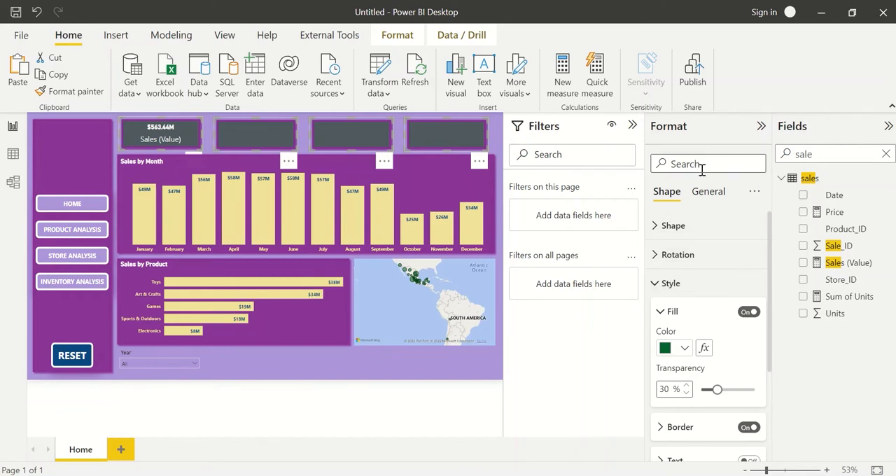
# Turn off the shape fill of the four selected tiles above the Sales by Month chart.
pyautogui.click(703, 194)
pyautogui.click(701, 286)
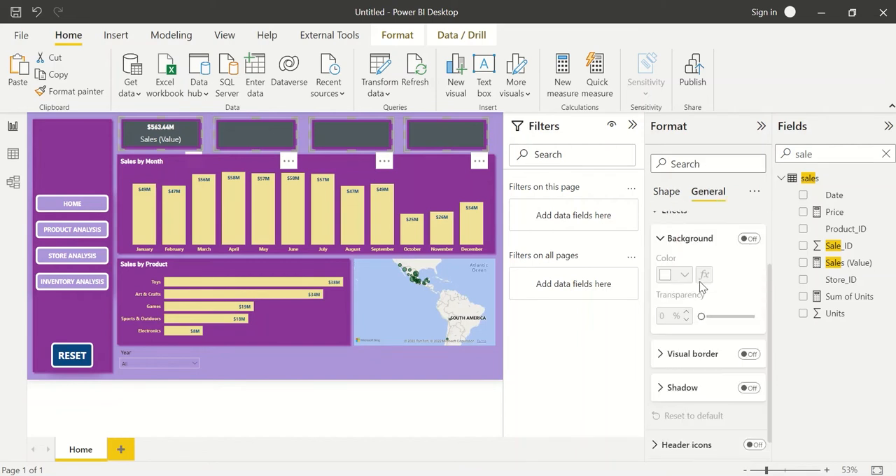
pyautogui.scroll(2, 676, 231)
pyautogui.click(667, 191)
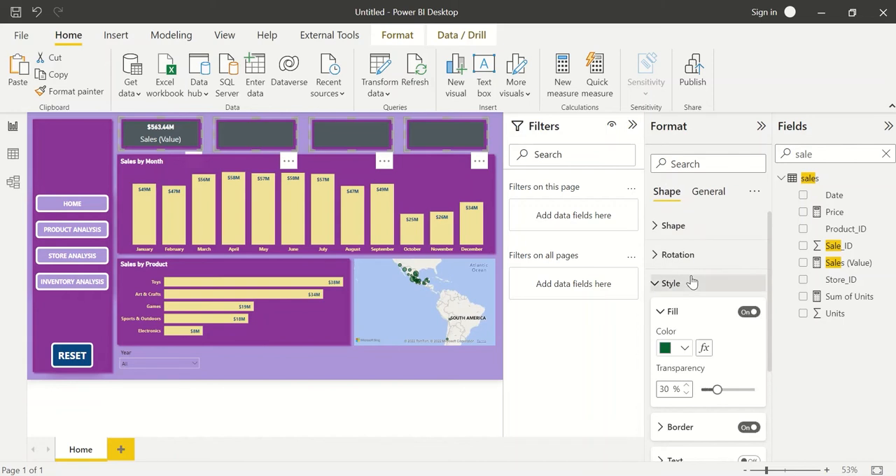
pyautogui.scroll(-1, 700, 294)
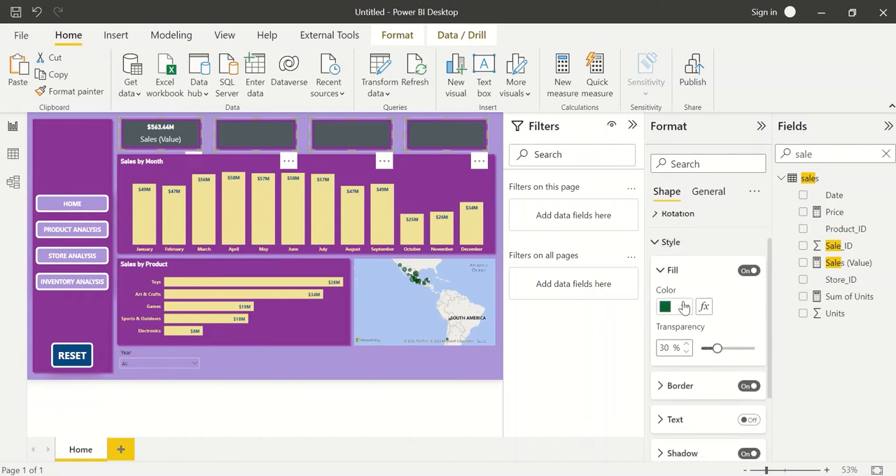
pyautogui.click(747, 272)
pyautogui.scroll(1, 747, 278)
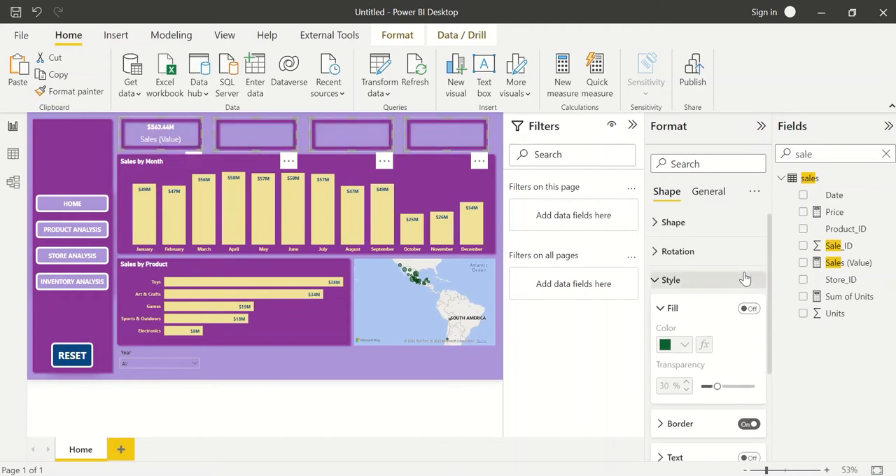
pyautogui.scroll(-1, 745, 278)
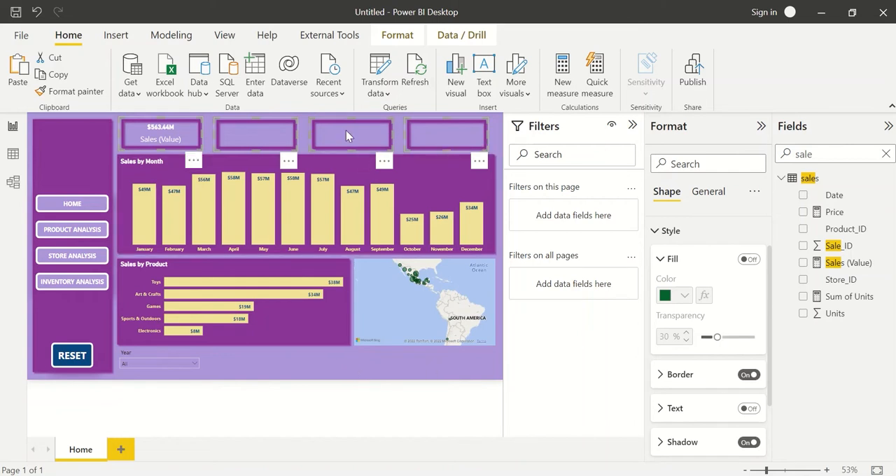
pyautogui.moveTo(346, 130)
pyautogui.mouseDown()
pyautogui.moveTo(356, 165)
pyautogui.moveTo(350, 131)
pyautogui.mouseUp()
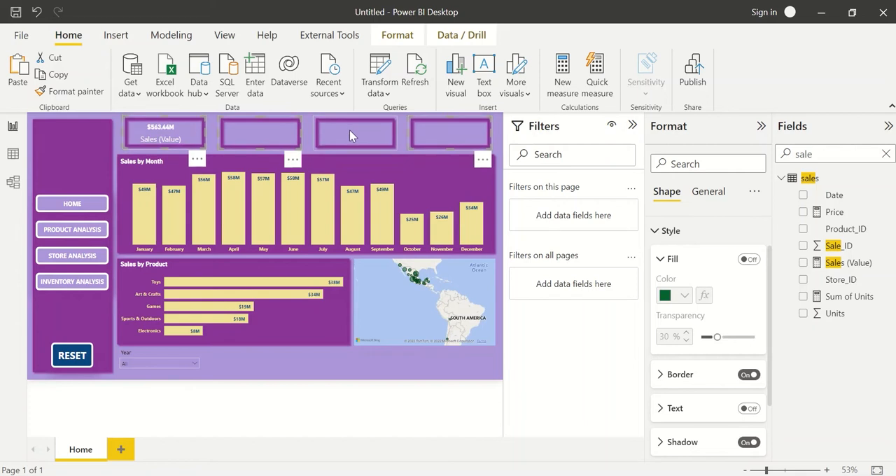
pyautogui.click(349, 130)
pyautogui.hotkey('ctrl', 'z')
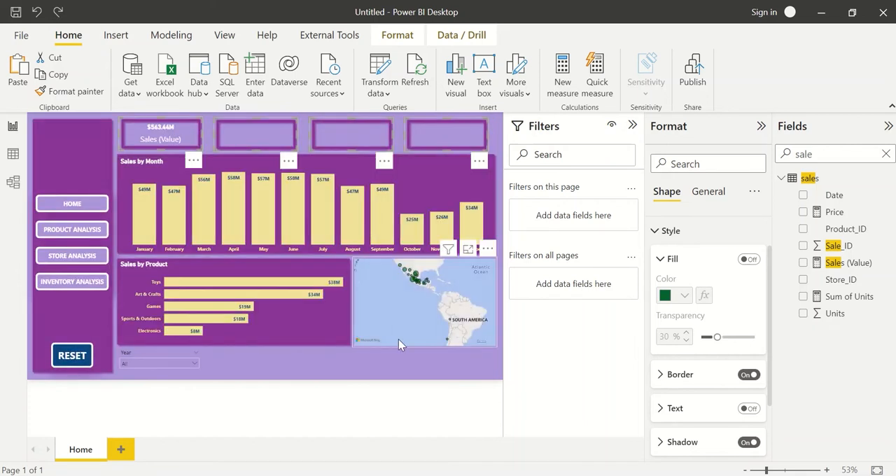
pyautogui.click(401, 351)
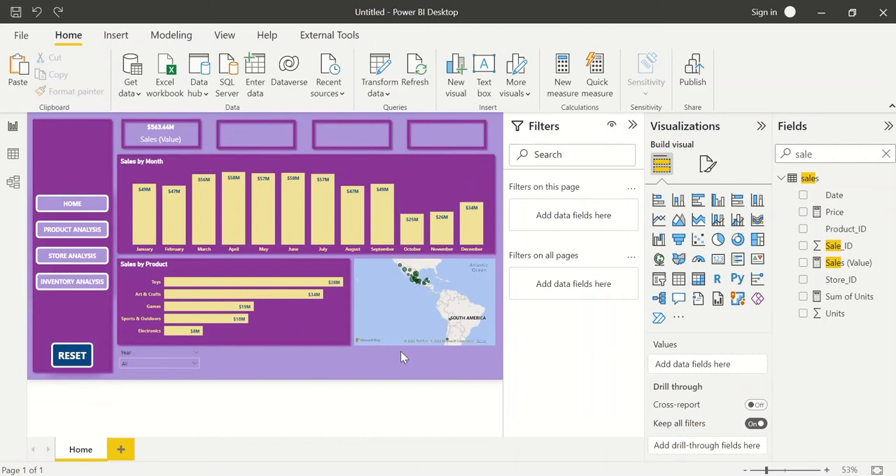
# Rename the sales card's field label to "Total Sales".
pyautogui.click(156, 139)
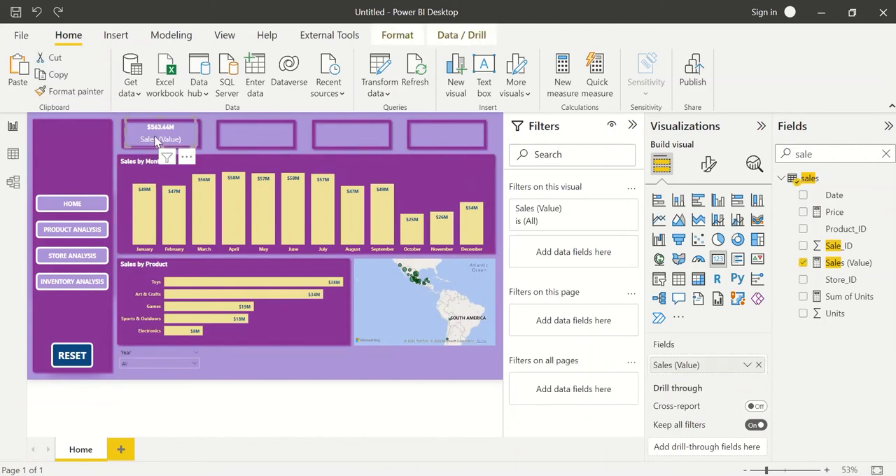
pyautogui.doubleClick(692, 365)
pyautogui.write('Total Sa')
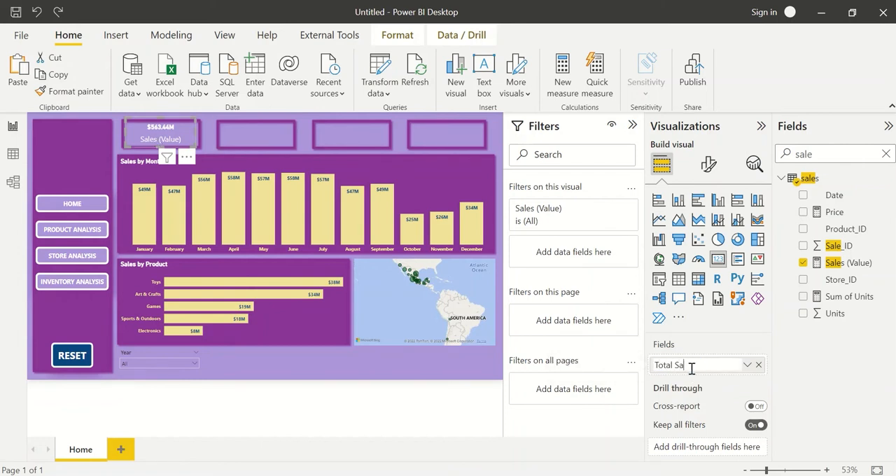
pyautogui.write('les')
pyautogui.press('Return')
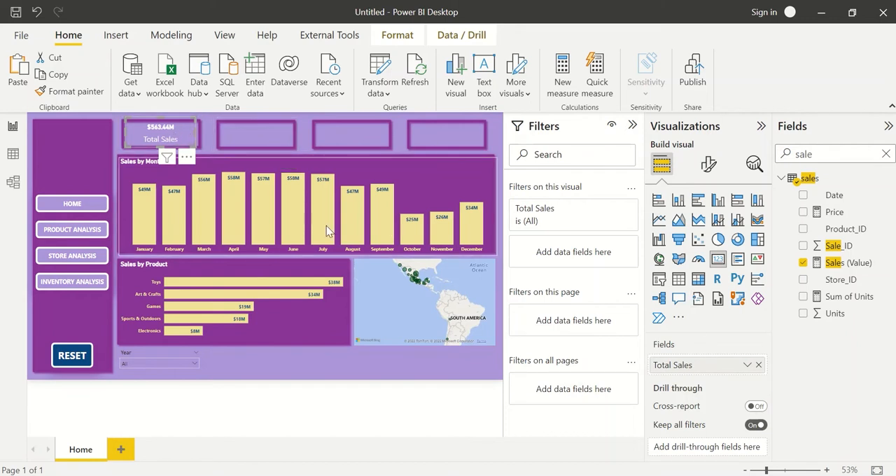
pyautogui.moveTo(163, 122); pyautogui.dragTo(163, 129)
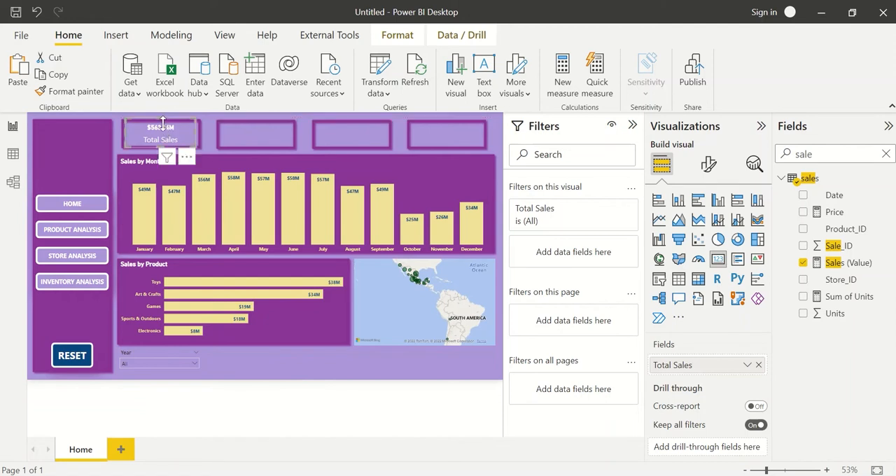
# Set the Total Sales card's callout value font to Segoe UI Semibold.
pyautogui.click(709, 164)
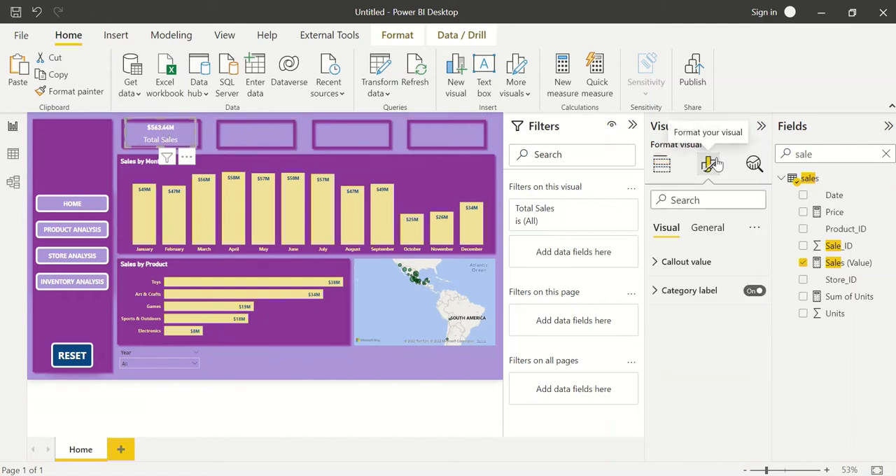
pyautogui.click(714, 263)
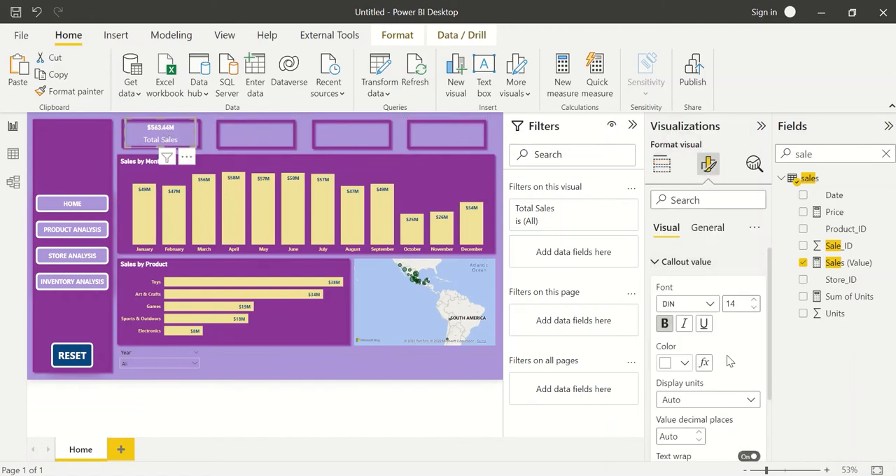
pyautogui.click(699, 310)
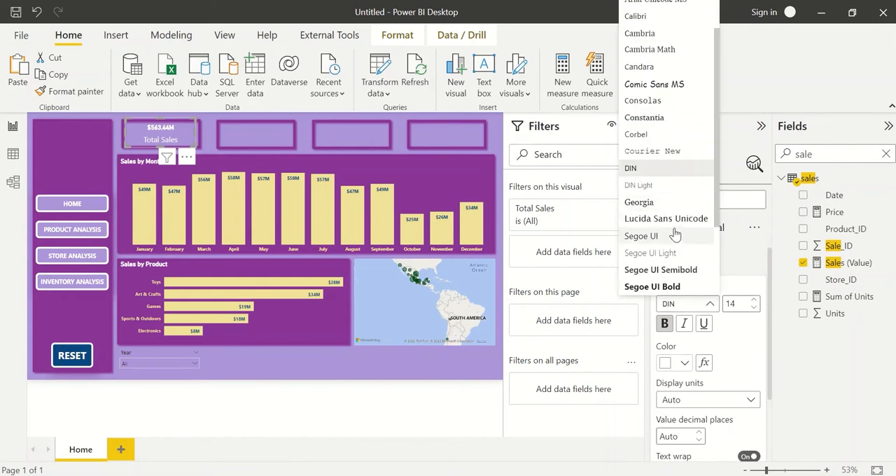
pyautogui.click(681, 271)
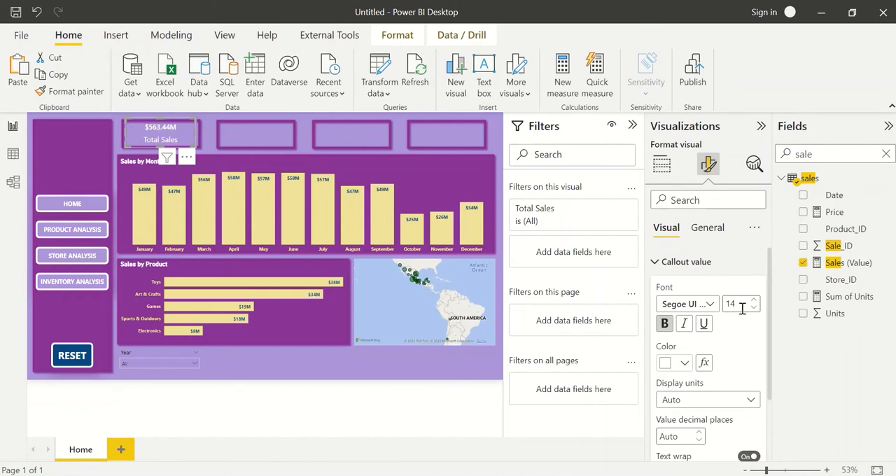
pyautogui.click(693, 304)
pyautogui.scroll(-3, 677, 236)
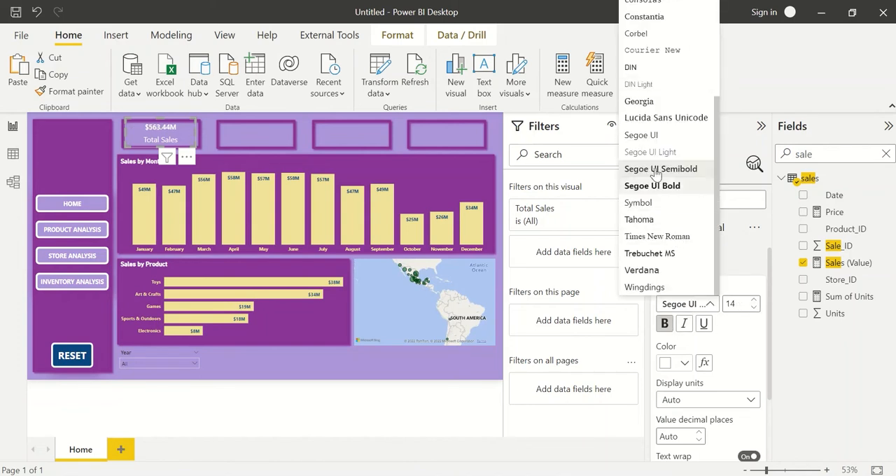
pyautogui.click(735, 330)
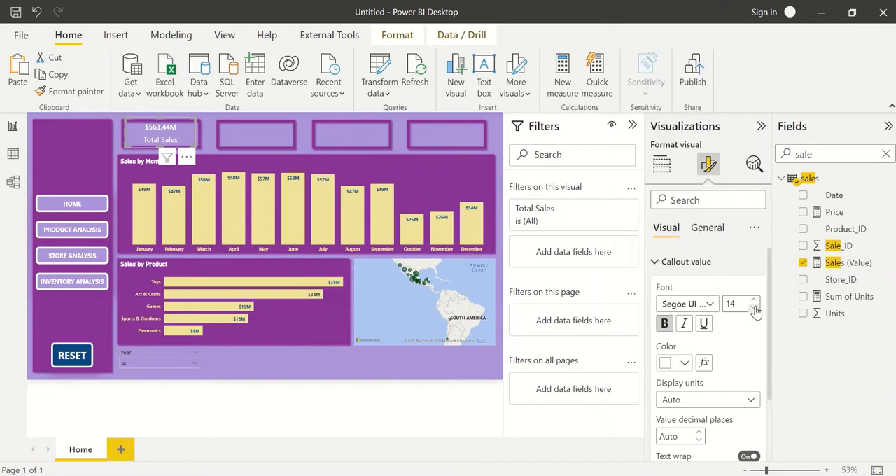
pyautogui.scroll(-2, 750, 355)
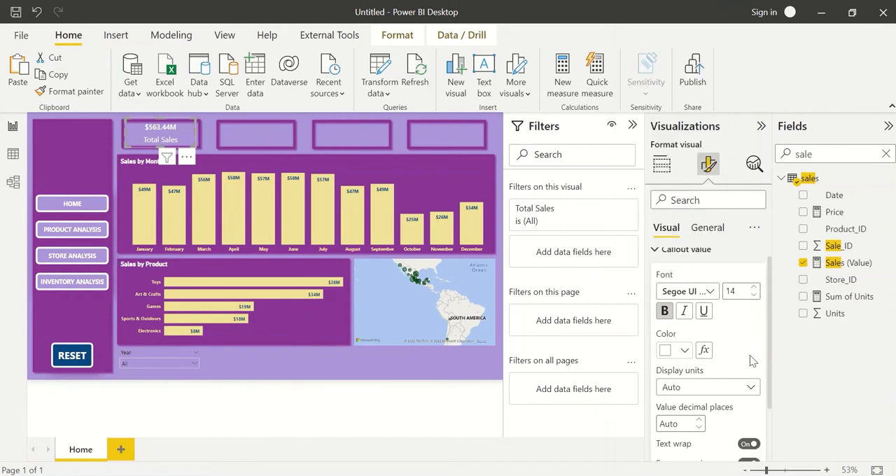
pyautogui.scroll(2, 723, 299)
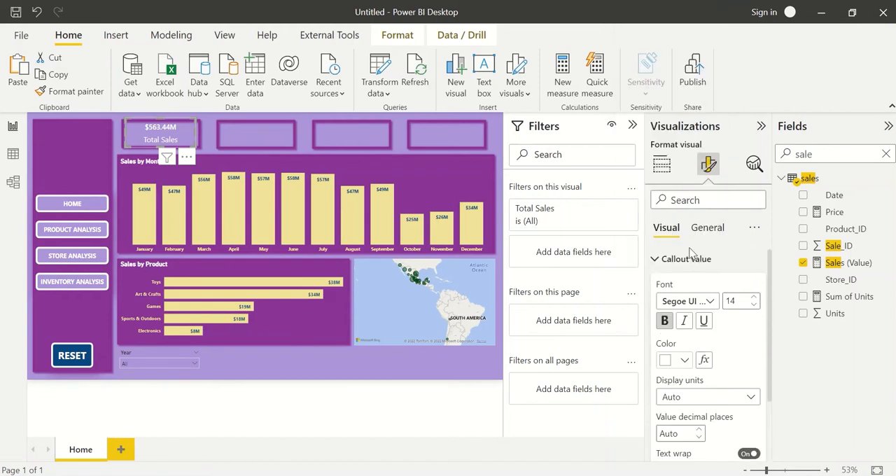
# Set the Total Sales card's category label to Segoe UI Bold, size 12, without the additional bold style.
pyautogui.click(698, 261)
pyautogui.click(696, 292)
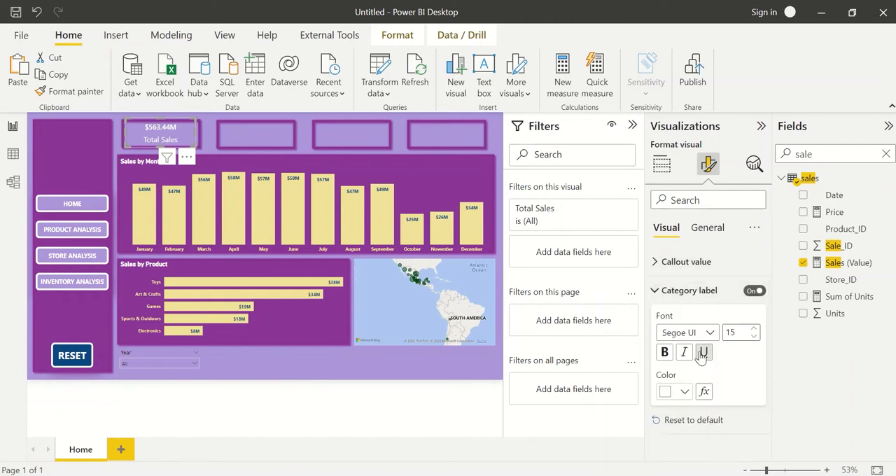
pyautogui.click(664, 352)
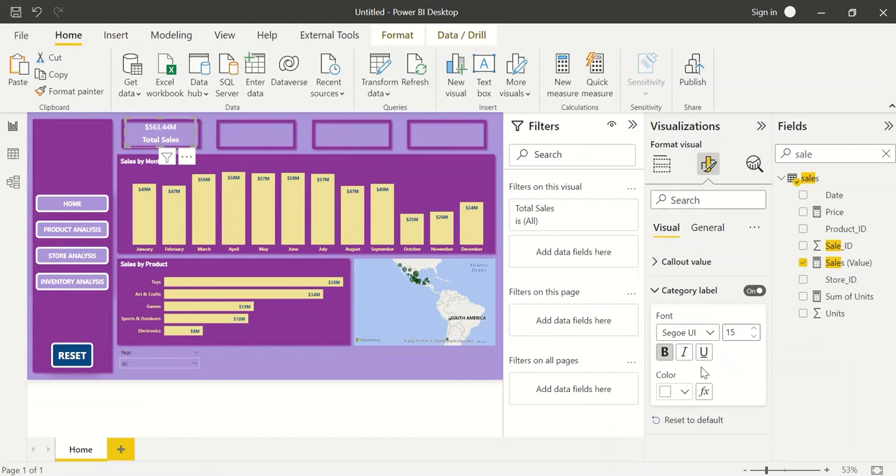
pyautogui.click(699, 334)
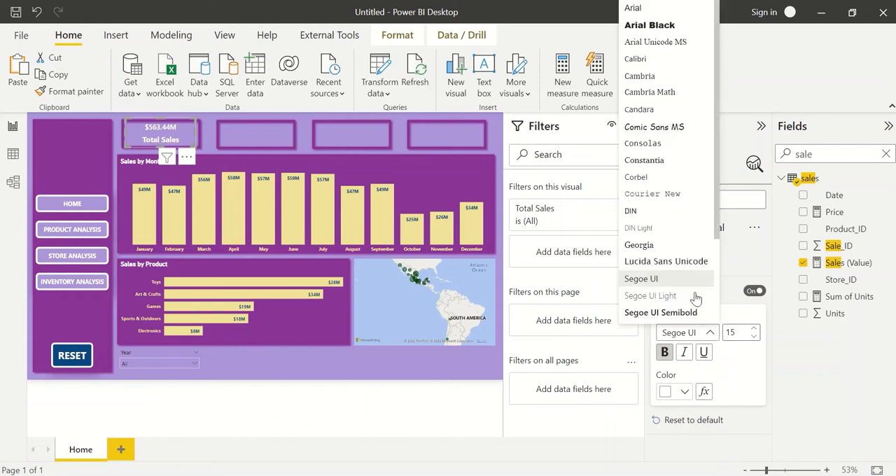
pyautogui.scroll(-3, 696, 296)
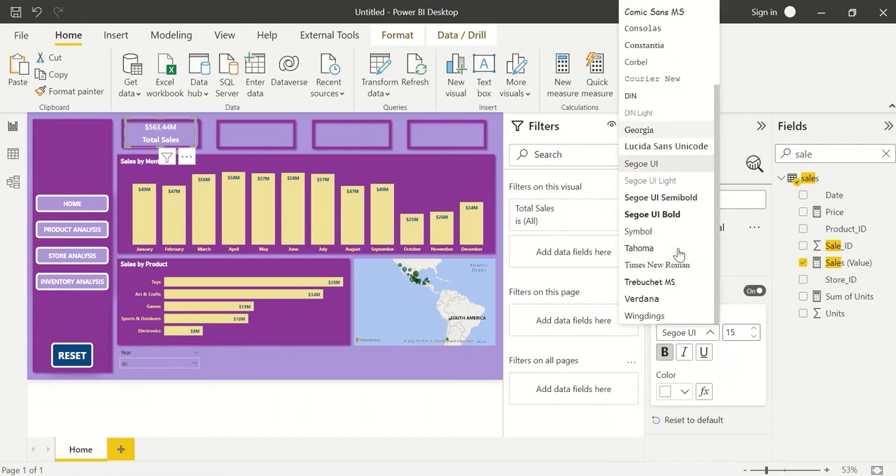
pyautogui.click(675, 215)
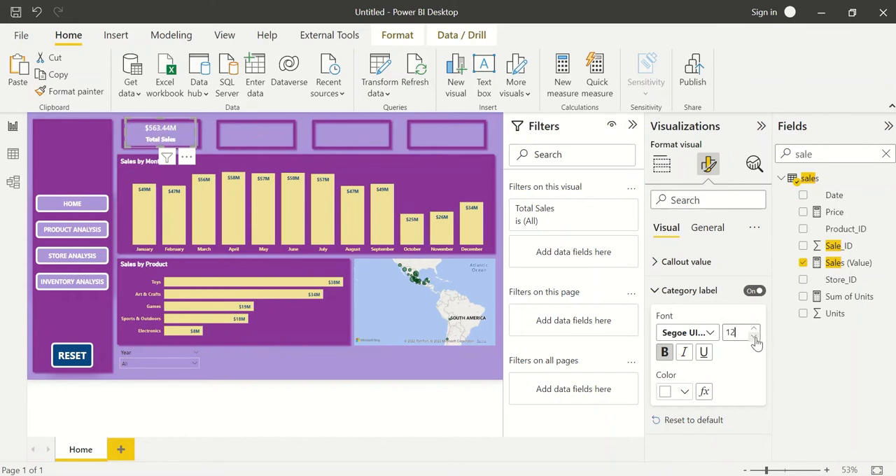
pyautogui.click(666, 352)
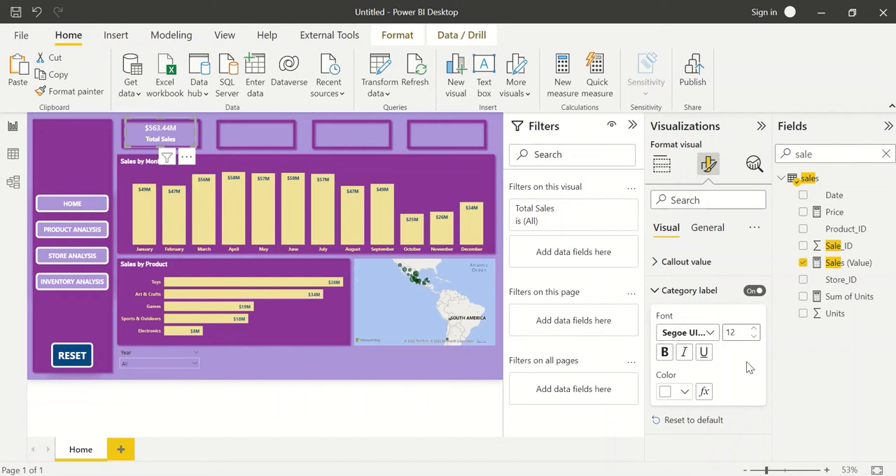
# Try black, dark blue and purple as the category label colour of the Total Sales card.
pyautogui.click(674, 392)
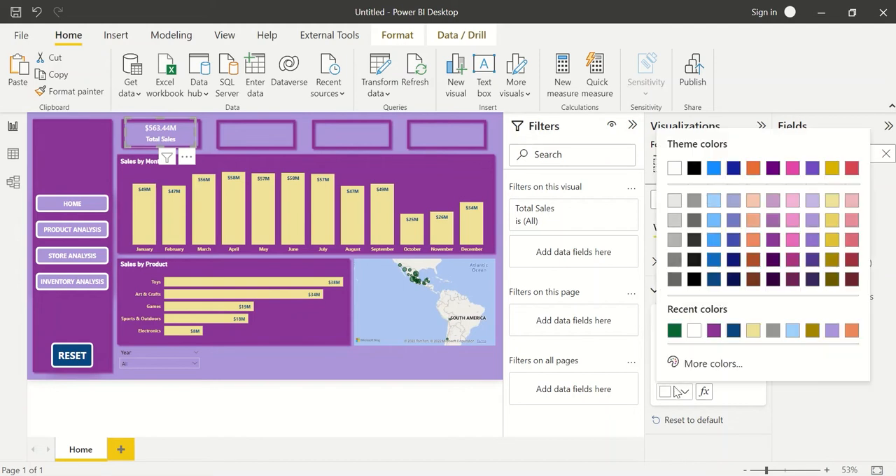
pyautogui.click(694, 279)
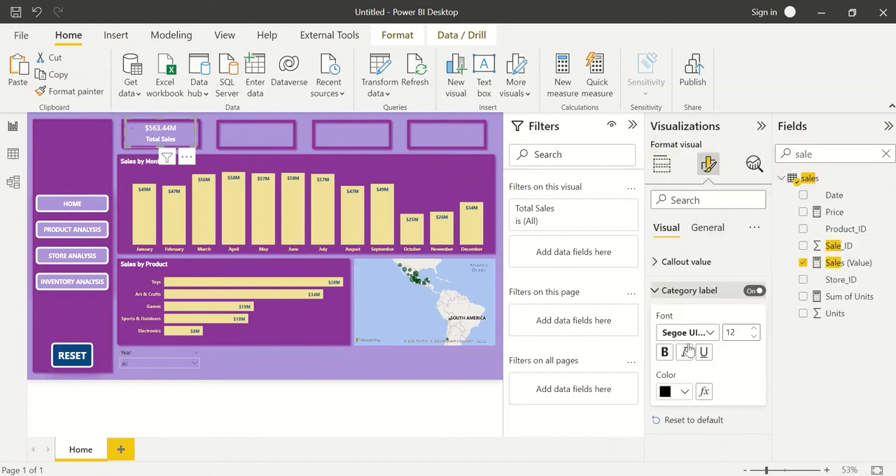
pyautogui.click(679, 392)
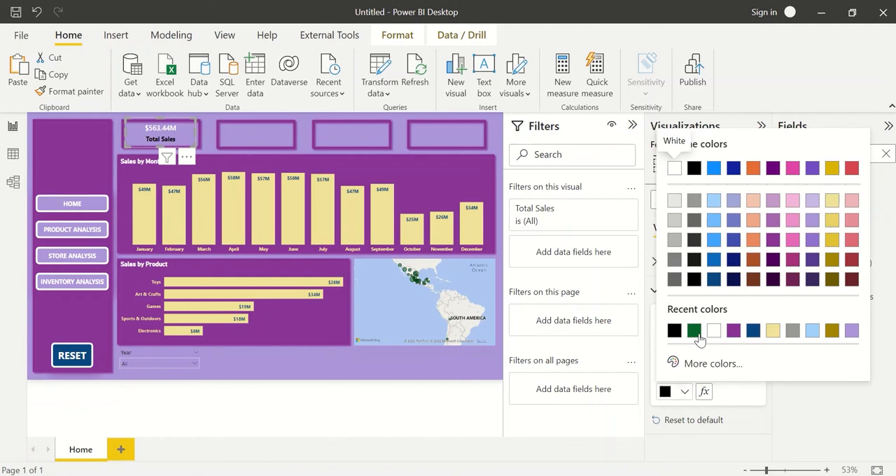
pyautogui.click(715, 281)
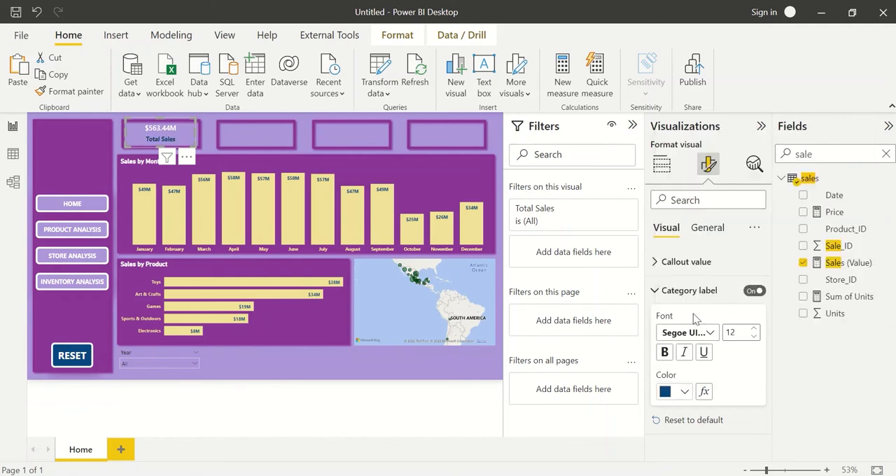
pyautogui.click(679, 392)
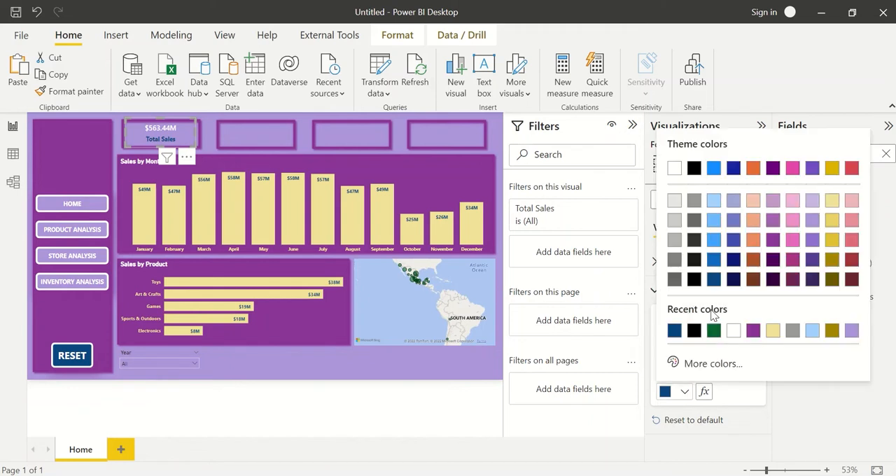
pyautogui.click(755, 333)
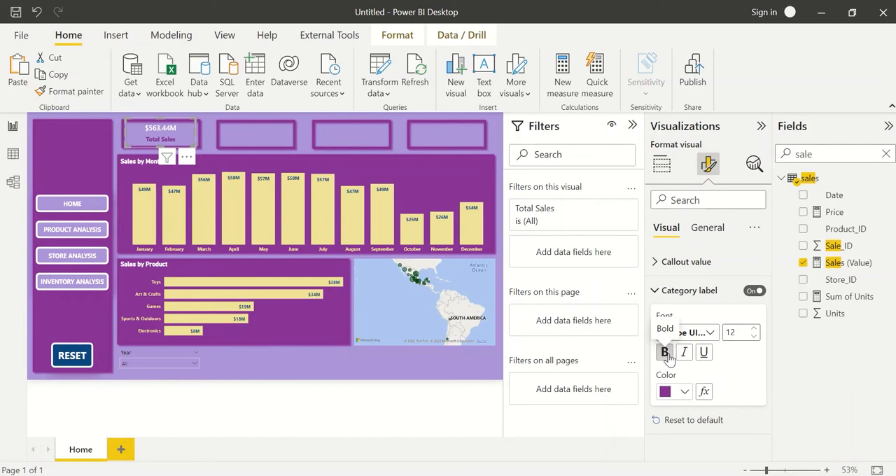
# Set the Total Sales category label's colour to blue #0d6abf (Theme color 1, 25% darker) and deselect the card.
pyautogui.click(684, 392)
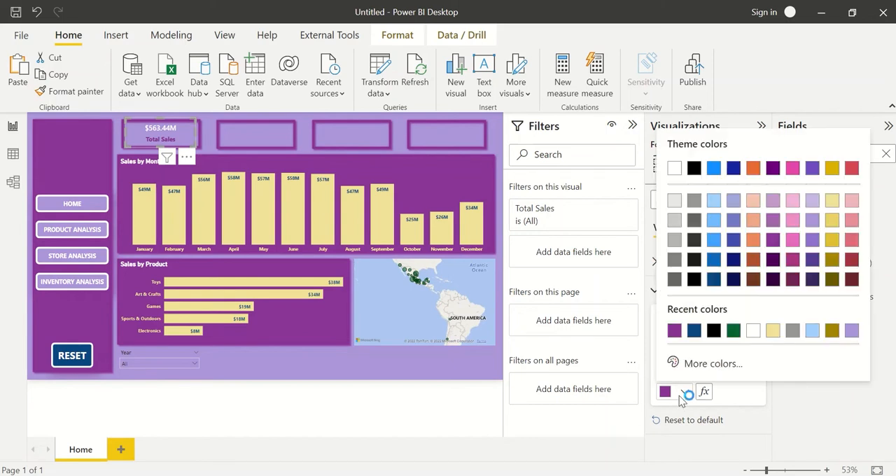
pyautogui.click(714, 259)
pyautogui.click(343, 371)
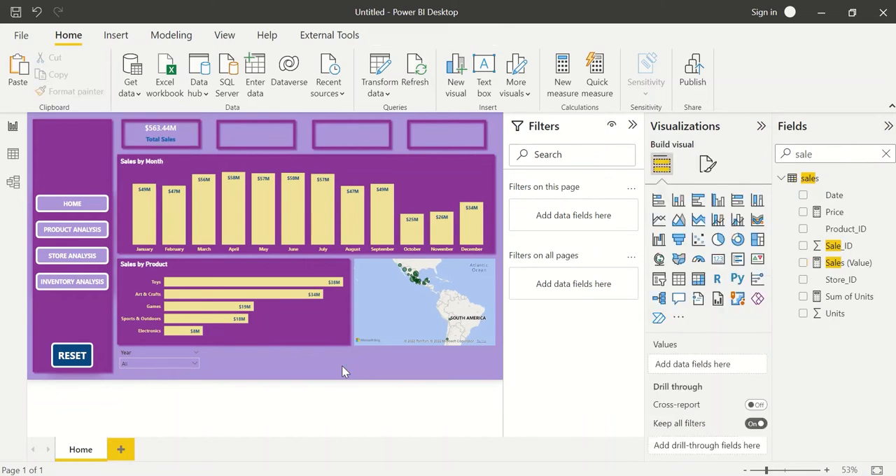
# Change the Total Sales card's category label colour to the pale yellow of the chart bars and deselect the card.
pyautogui.click(164, 137)
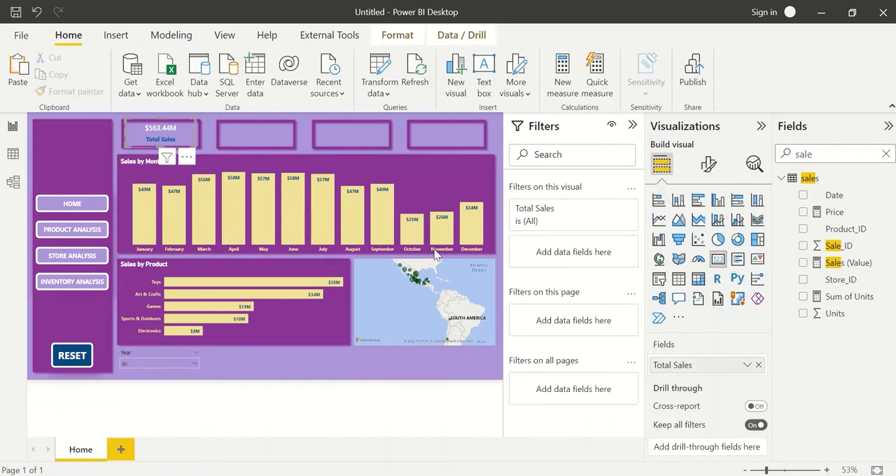
pyautogui.click(706, 174)
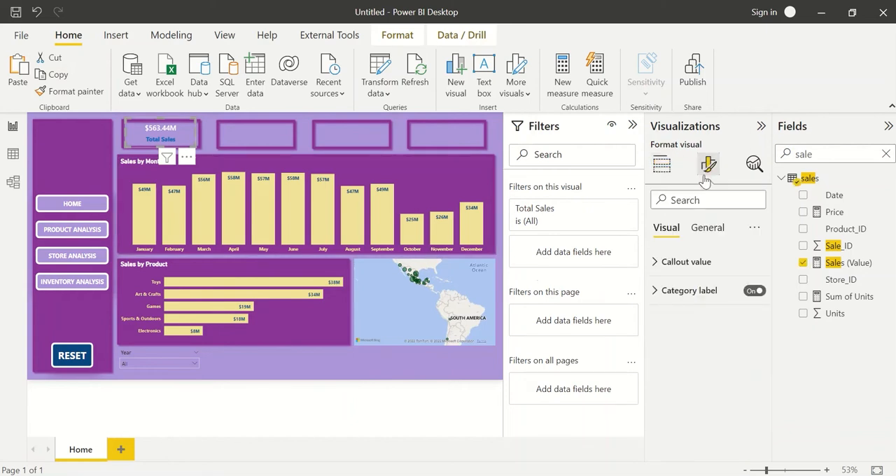
pyautogui.click(698, 297)
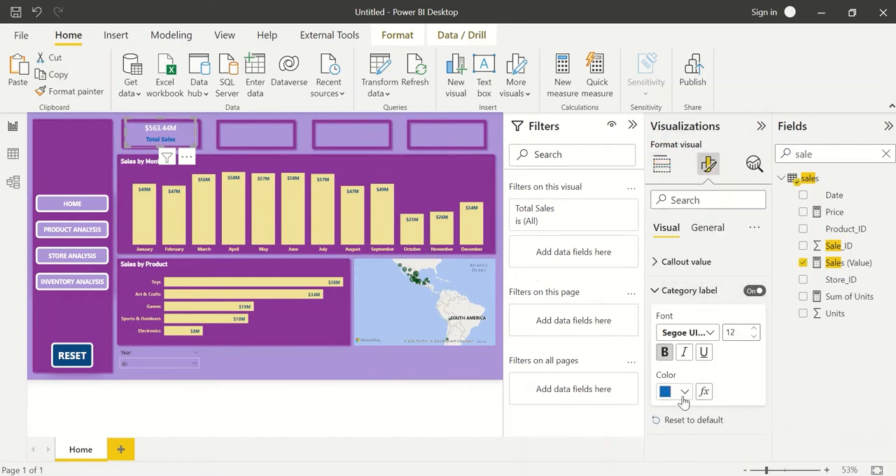
pyautogui.click(685, 392)
pyautogui.click(793, 331)
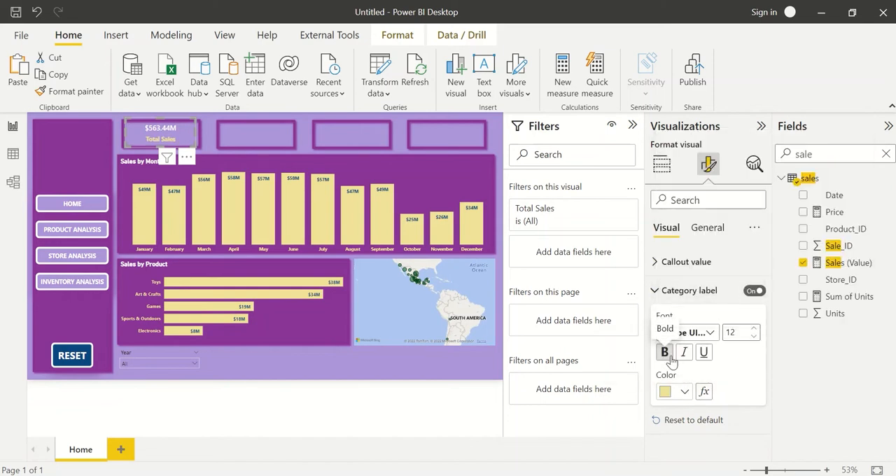
pyautogui.click(287, 372)
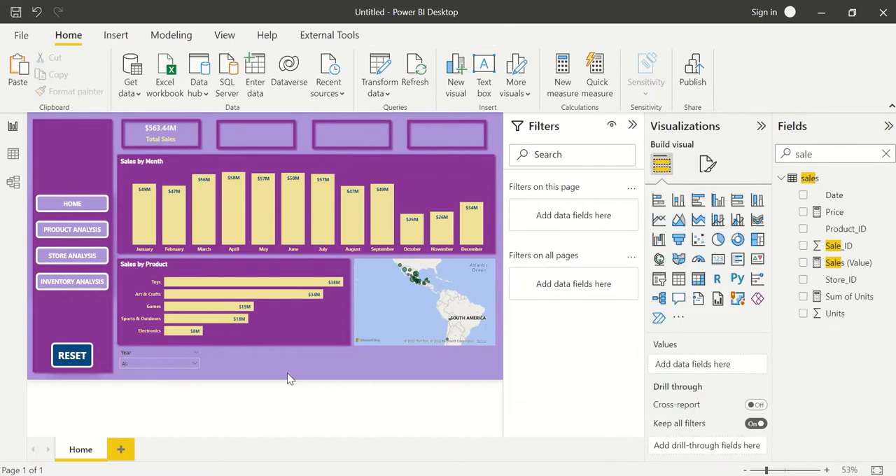
# Duplicate the Total Sales card three times and place one copy in each of the three empty tiles.
pyautogui.click(175, 140)
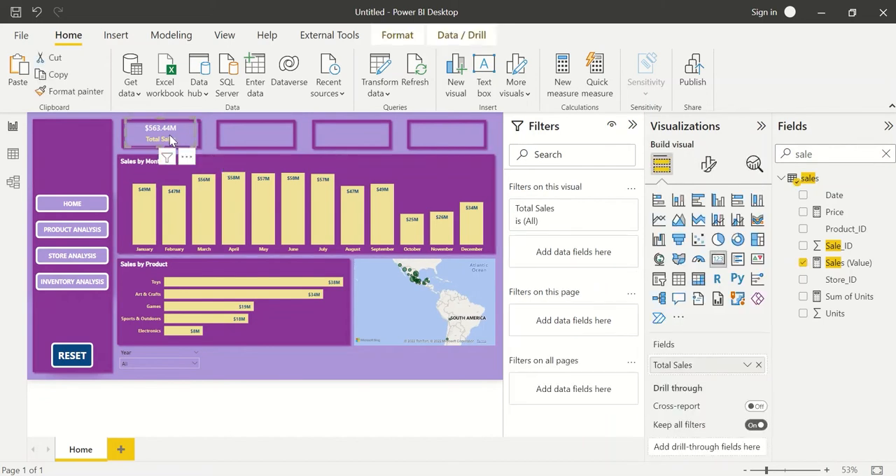
pyautogui.hotkey('ctrl', 'c')
pyautogui.hotkey('ctrl', 'v')
pyautogui.moveTo(168, 141); pyautogui.dragTo(451, 141)
pyautogui.hotkey('ctrl', 'v')
pyautogui.hotkey('ctrl', 'v')
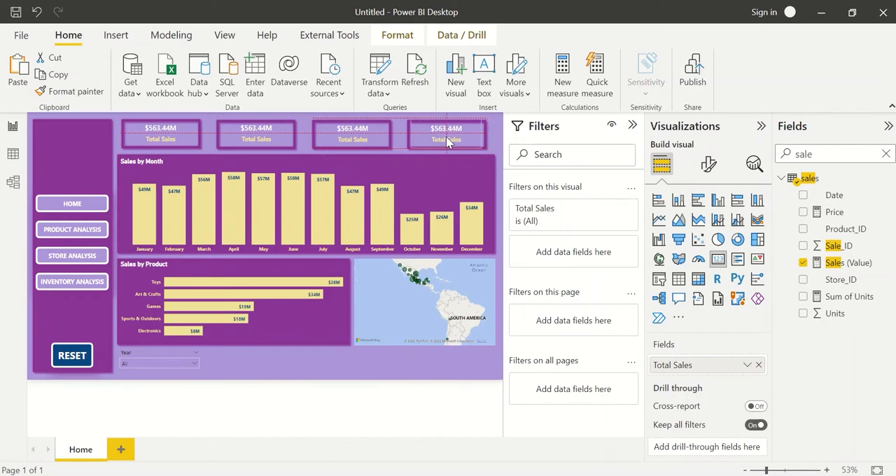
# Replace the second card's Total Sales field with the Sum of Units measure from the sales table.
pyautogui.click(258, 140)
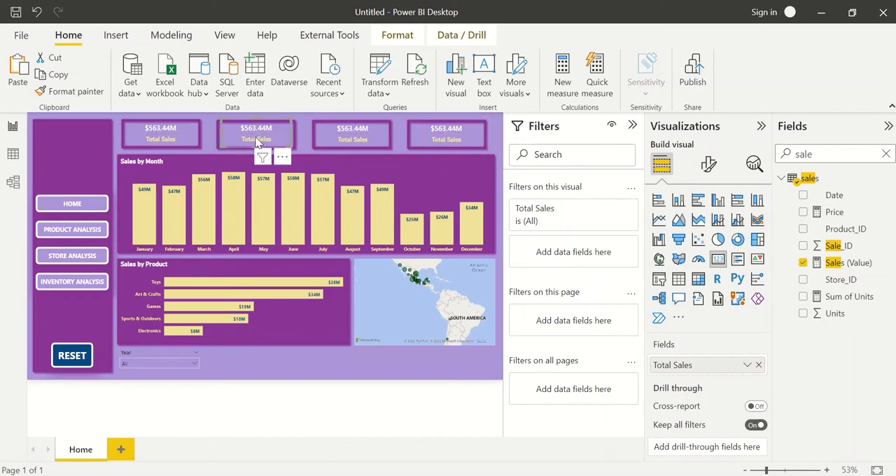
pyautogui.click(760, 365)
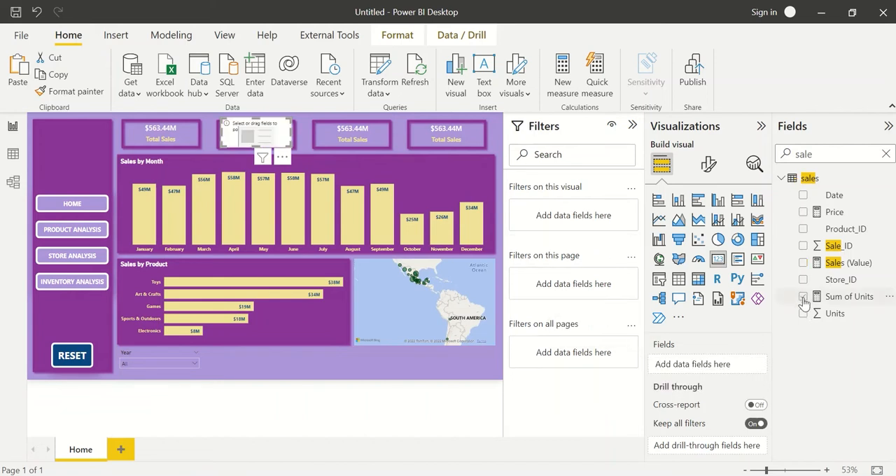
pyautogui.click(804, 297)
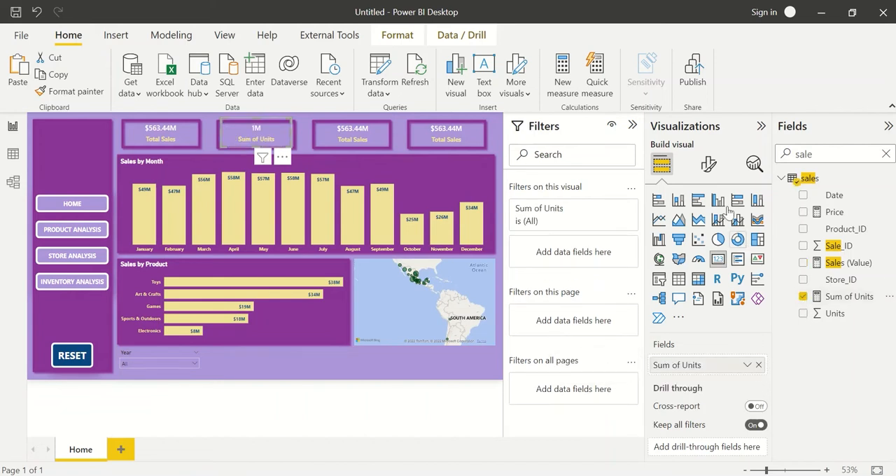
# Set the second card's callout value display units to None and give the Sum of Units measure a thousands separator.
pyautogui.click(708, 164)
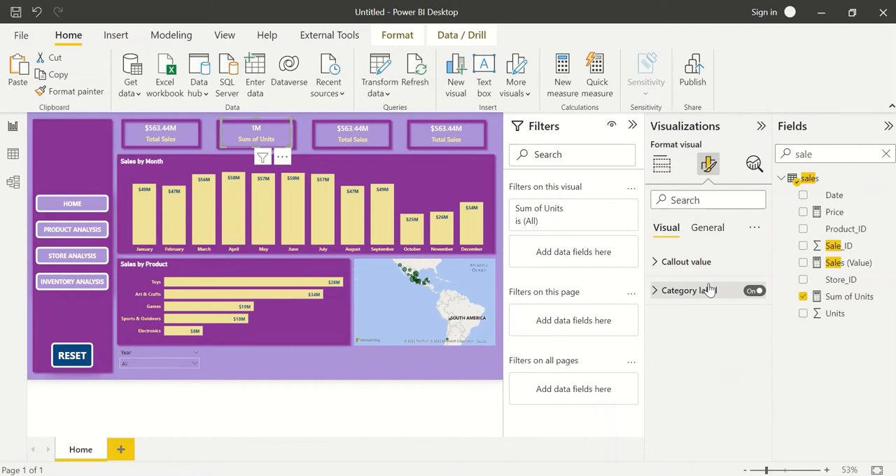
pyautogui.click(710, 290)
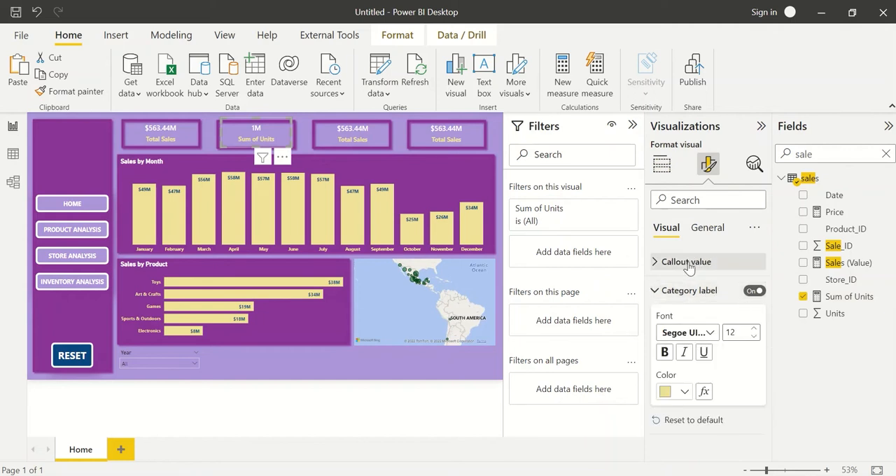
pyautogui.click(689, 264)
pyautogui.scroll(-2, 709, 376)
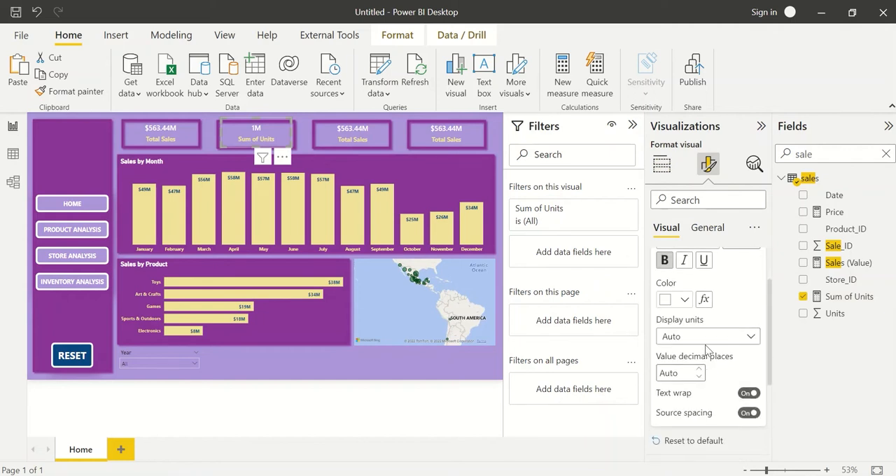
pyautogui.click(701, 338)
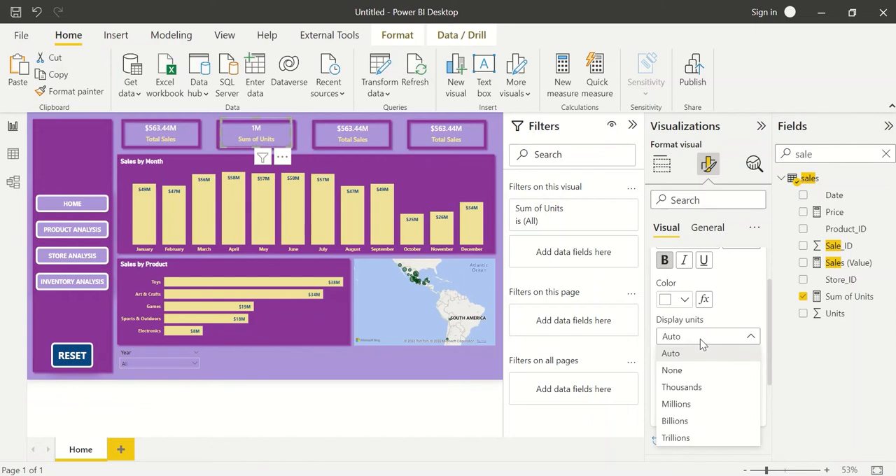
pyautogui.click(690, 377)
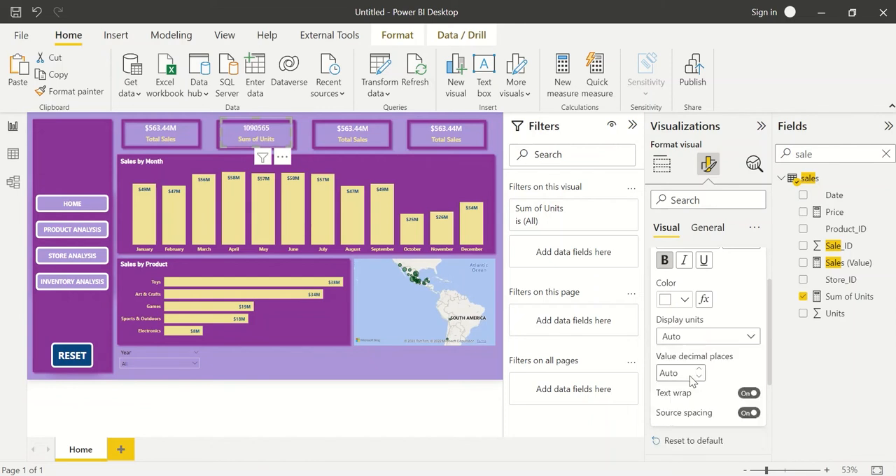
pyautogui.click(848, 297)
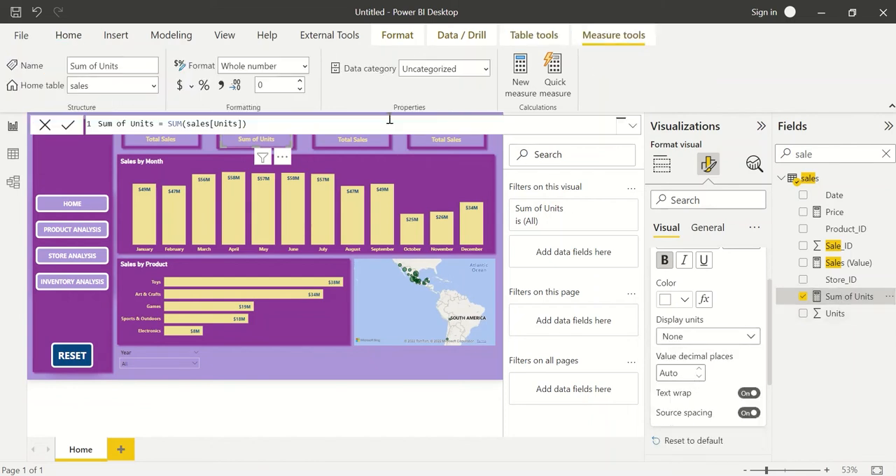
pyautogui.click(224, 91)
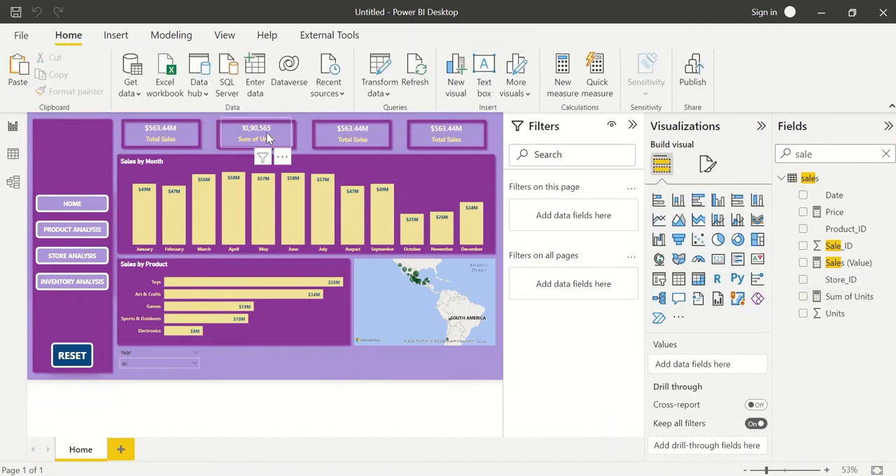
# Rename the second card's field for this visual to "# of Units Sold" and deselect the card.
pyautogui.doubleClick(690, 365)
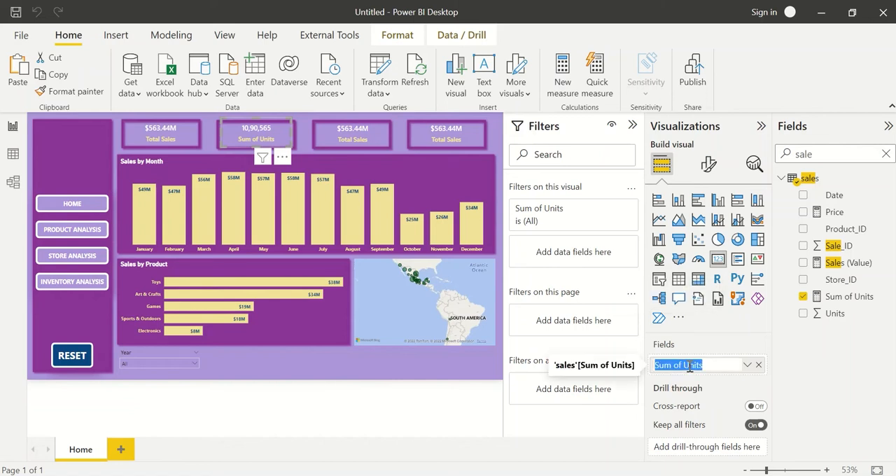
pyautogui.write('No. o')
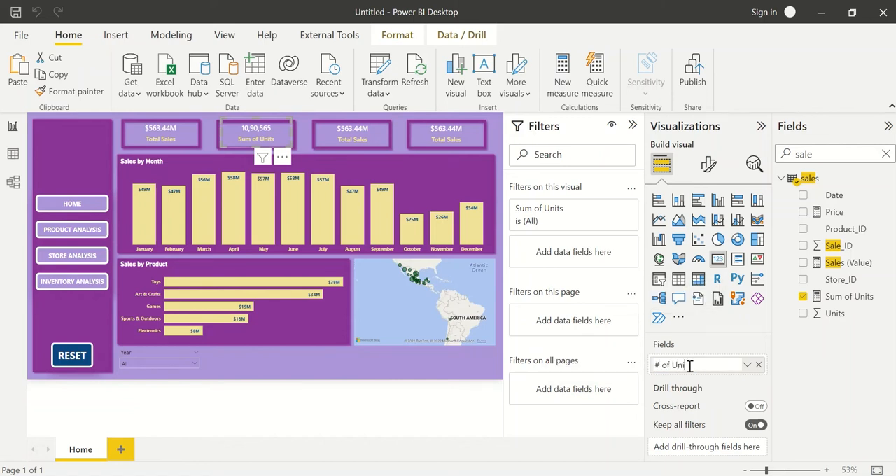
pyautogui.write('old')
pyautogui.press('Return')
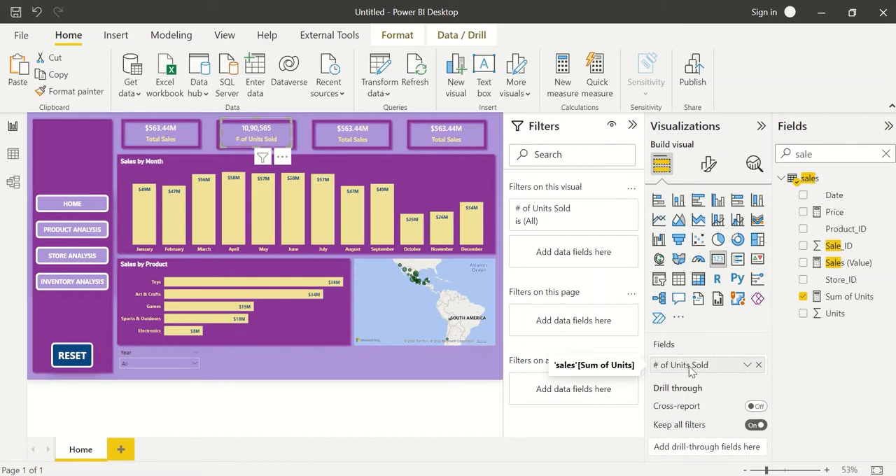
pyautogui.click(334, 373)
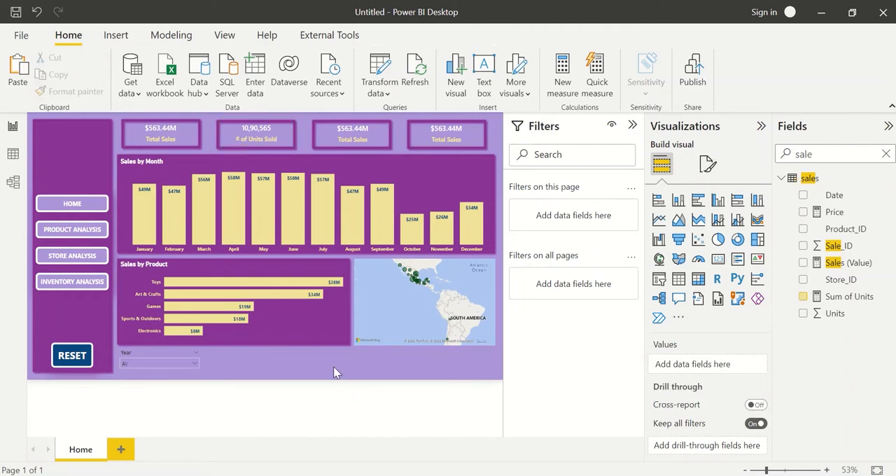
# Nudge the four cards slightly downward so that they sit centred within their tiles.
pyautogui.click(263, 138)
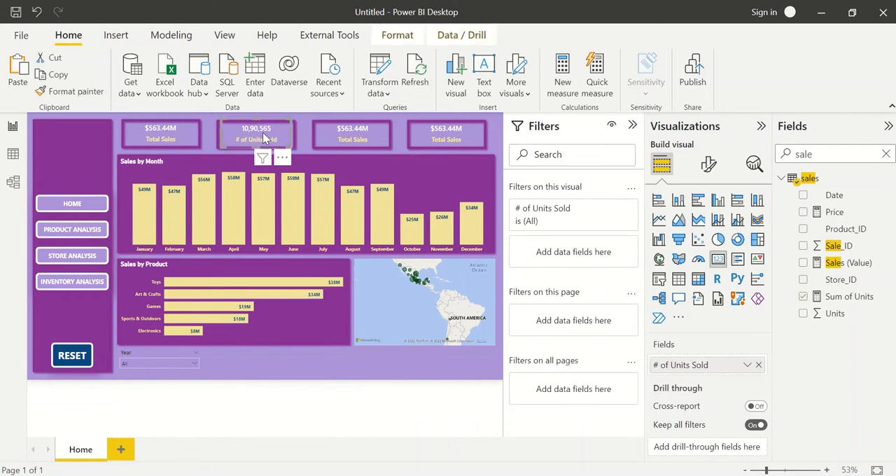
pyautogui.click(158, 133)
pyautogui.press('Down')
pyautogui.press('Down')
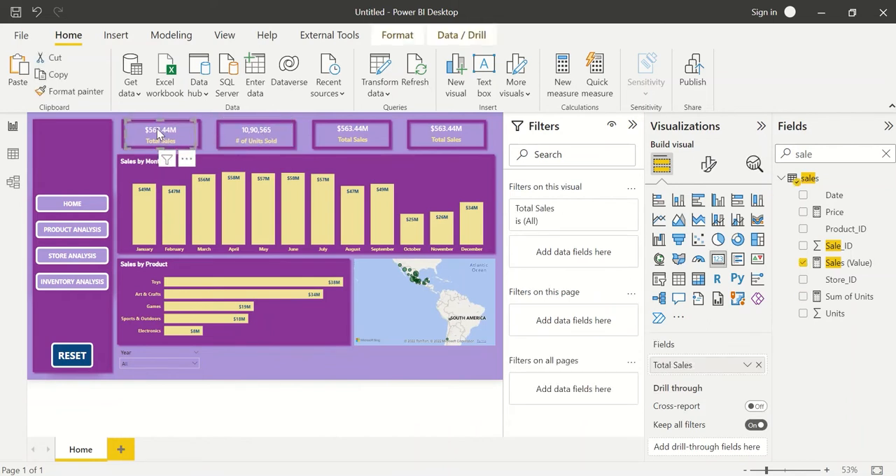
pyautogui.click(358, 135)
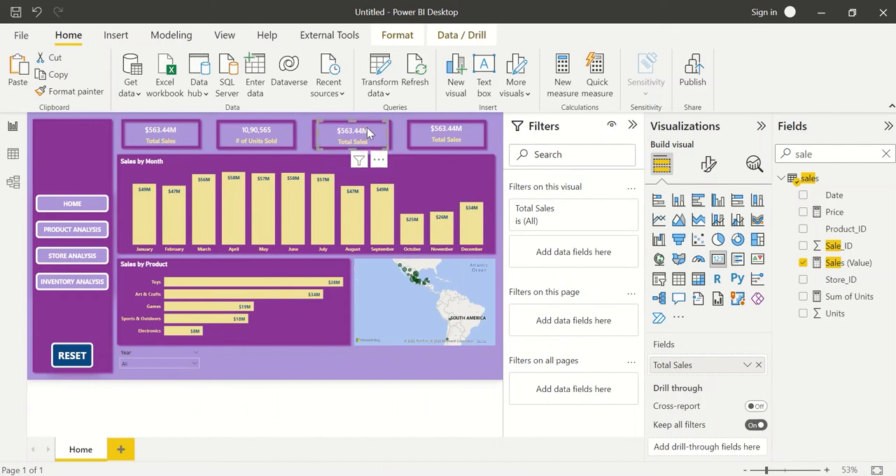
pyautogui.click(443, 133)
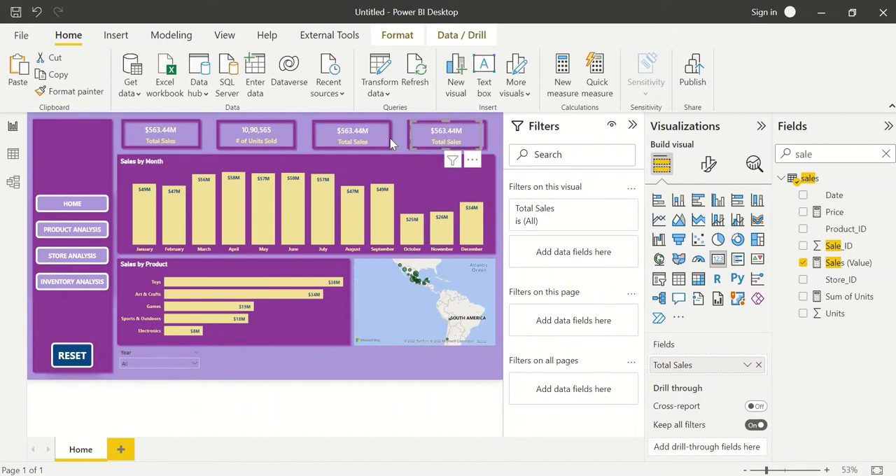
# Replace the third card's Total Sales field with Store_ID from the stores table, aggregated as Count (Distinct).
pyautogui.click(363, 140)
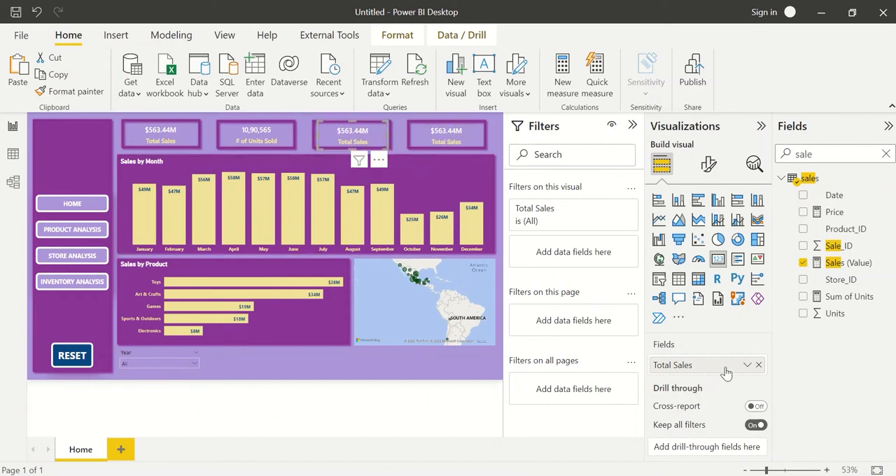
pyautogui.click(758, 366)
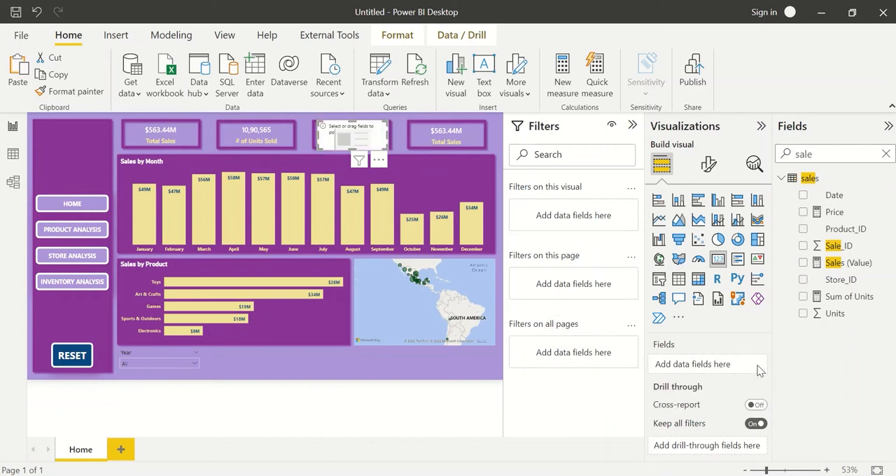
pyautogui.doubleClick(838, 154)
pyautogui.press('BackSpace')
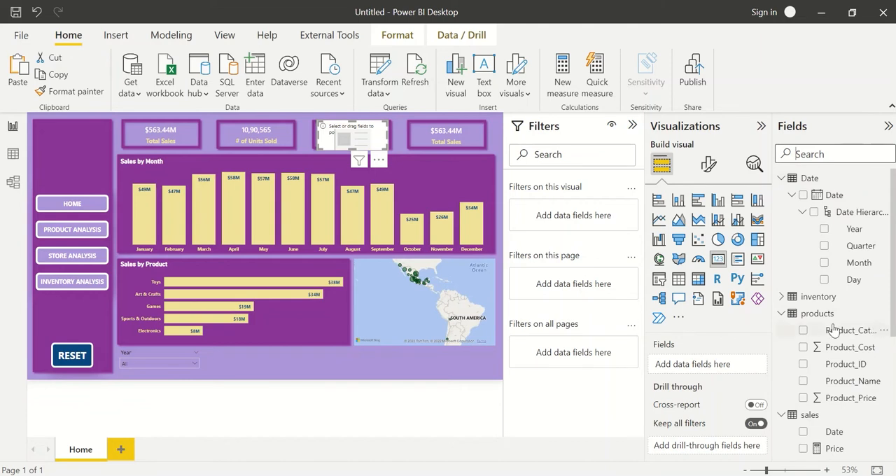
pyautogui.scroll(-5, 831, 322)
pyautogui.scroll(-1, 831, 312)
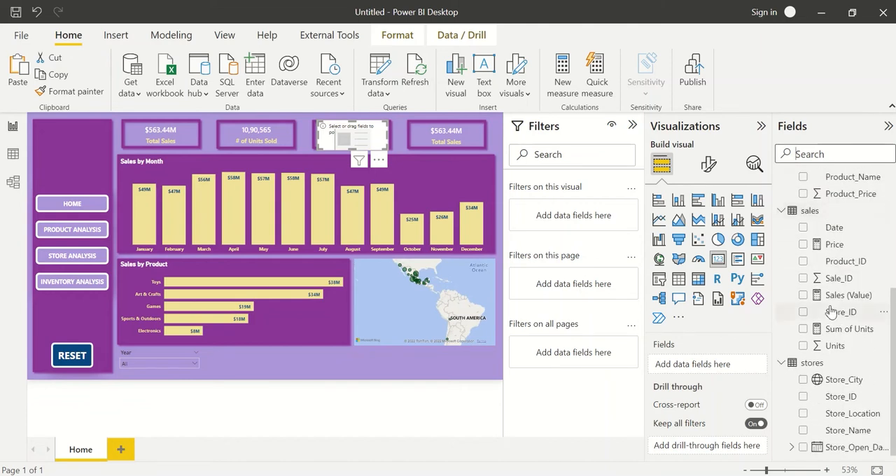
pyautogui.click(803, 397)
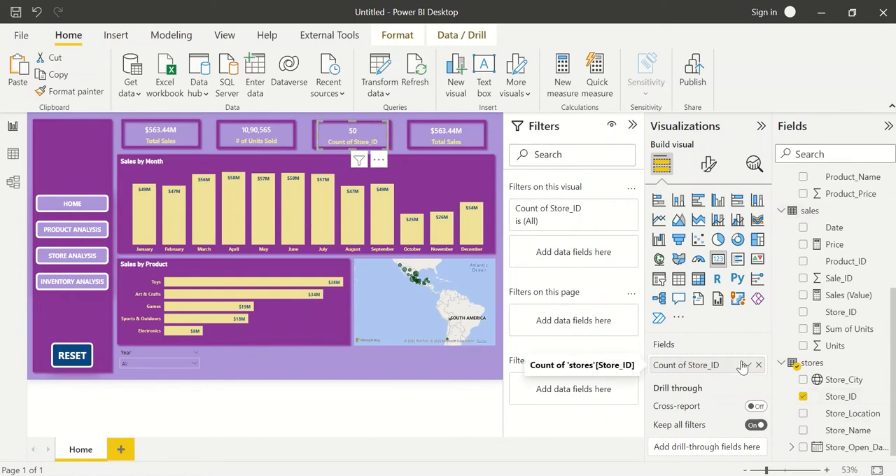
pyautogui.click(750, 365)
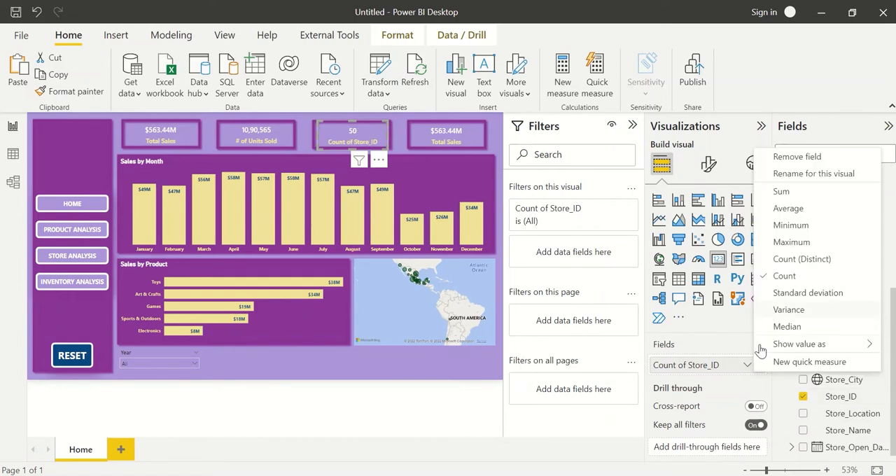
pyautogui.click(775, 257)
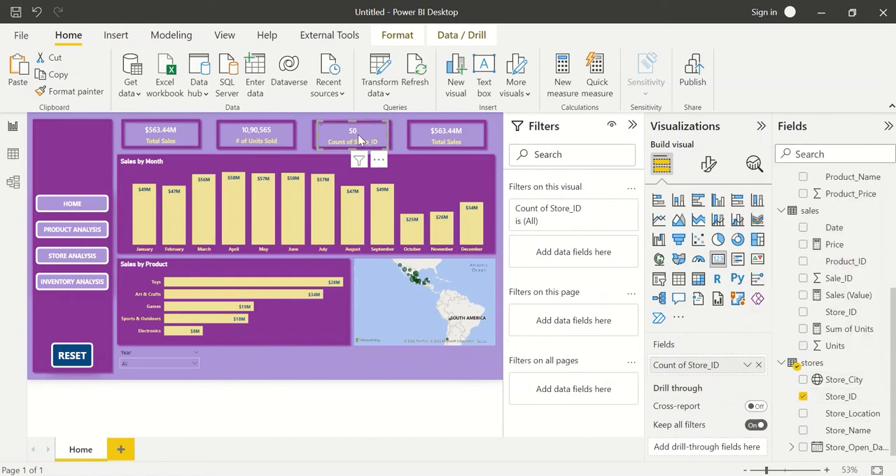
# Rename the third card's field for this visual to "# of Stores" and select the fourth card.
pyautogui.doubleClick(695, 365)
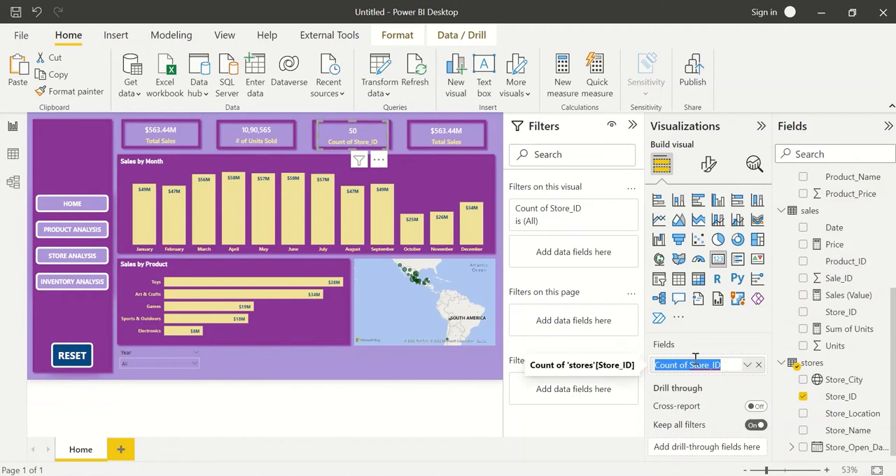
pyautogui.write('#')
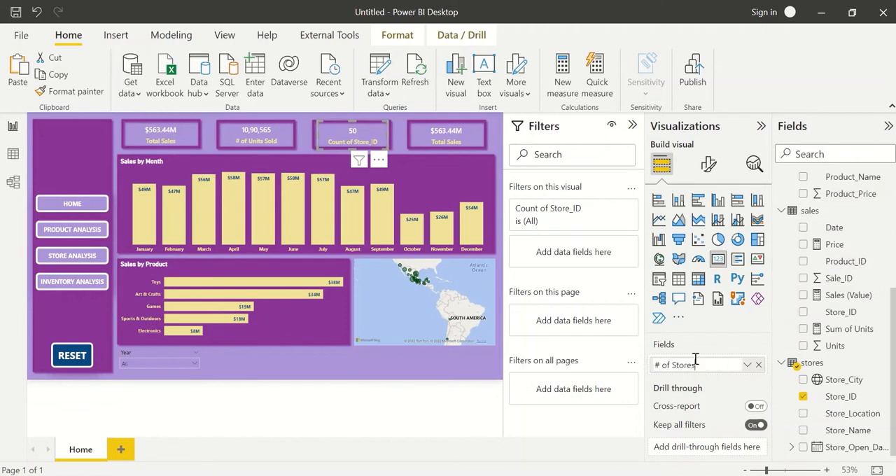
pyautogui.write(' of Stores')
pyautogui.press('Return')
pyautogui.click(446, 136)
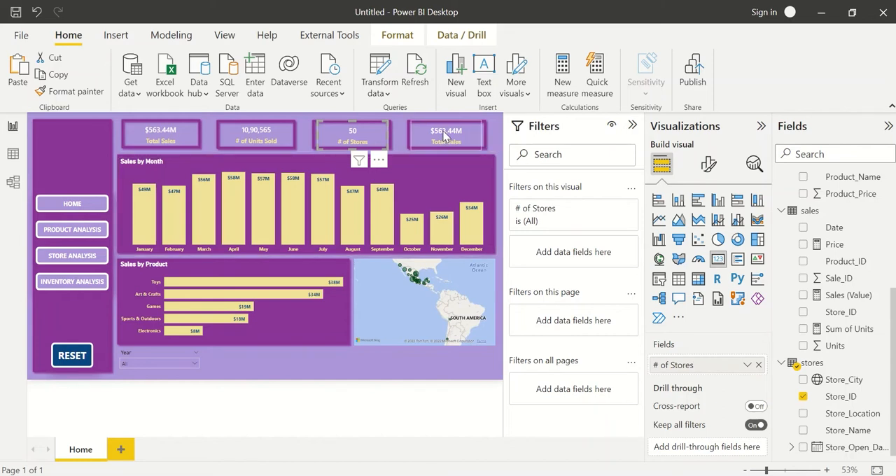
# Replace the fourth card's Total Sales field with Product_ID from the sales table, aggregated as Count (Distinct).
pyautogui.moveTo(744, 365); pyautogui.dragTo(834, 389)
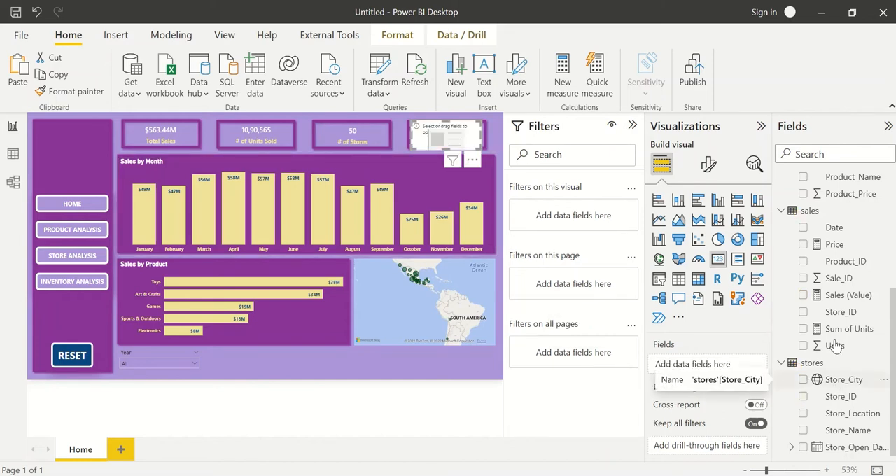
pyautogui.scroll(3, 835, 357)
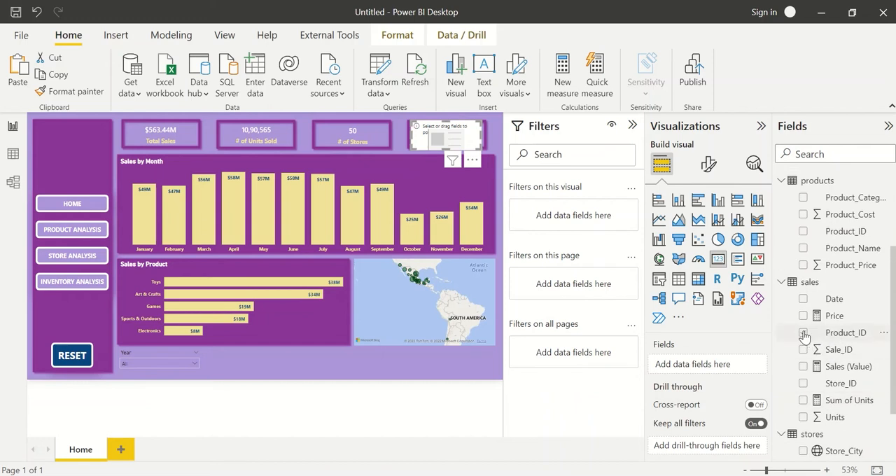
pyautogui.click(803, 333)
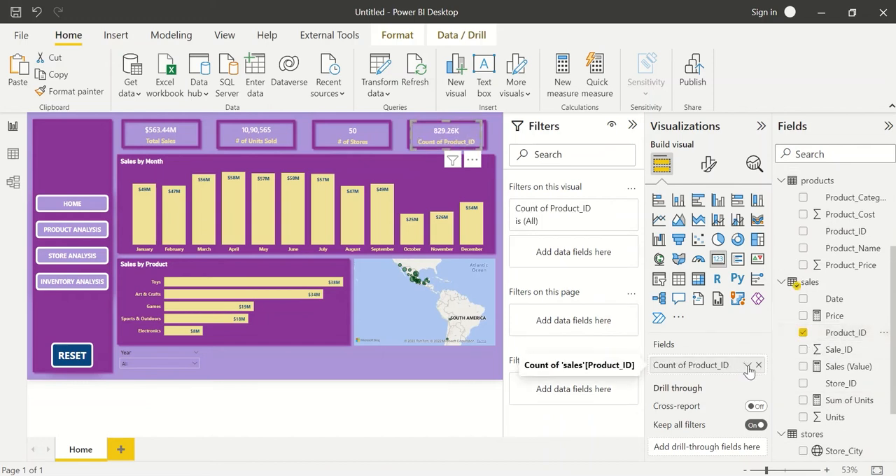
pyautogui.click(749, 365)
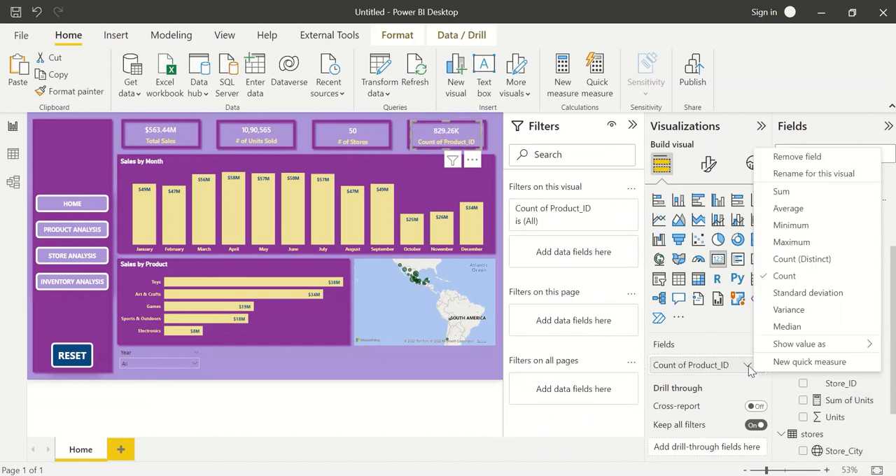
pyautogui.click(802, 259)
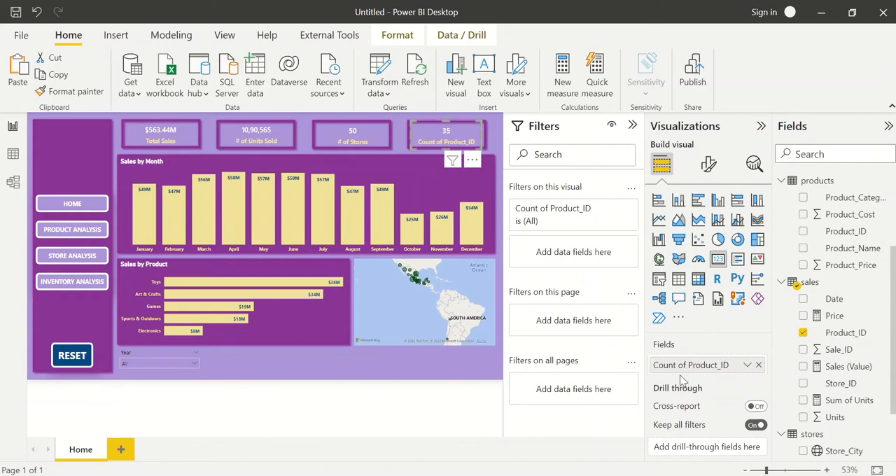
# Rename the fourth card's field for this visual to "# of Products" and deselect the card.
pyautogui.doubleClick(673, 363)
pyautogui.write('#')
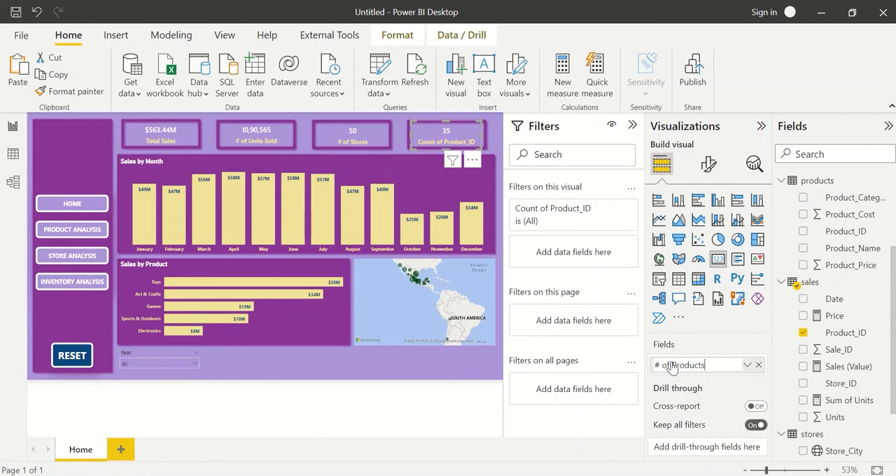
pyautogui.write(' of Products')
pyautogui.press('Return')
pyautogui.click(325, 378)
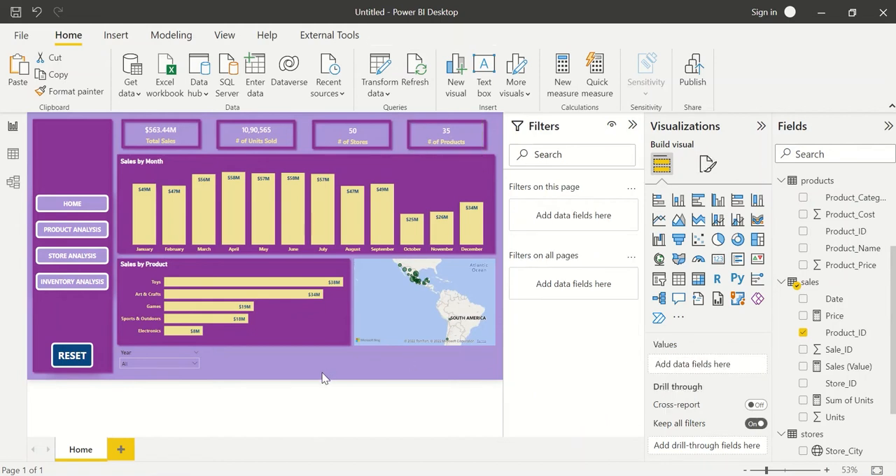
# Test cross-filtering of the KPI cards by highlighting the Toys and Electronics bars in Sales by Product, then clear the highlight.
pyautogui.click(214, 289)
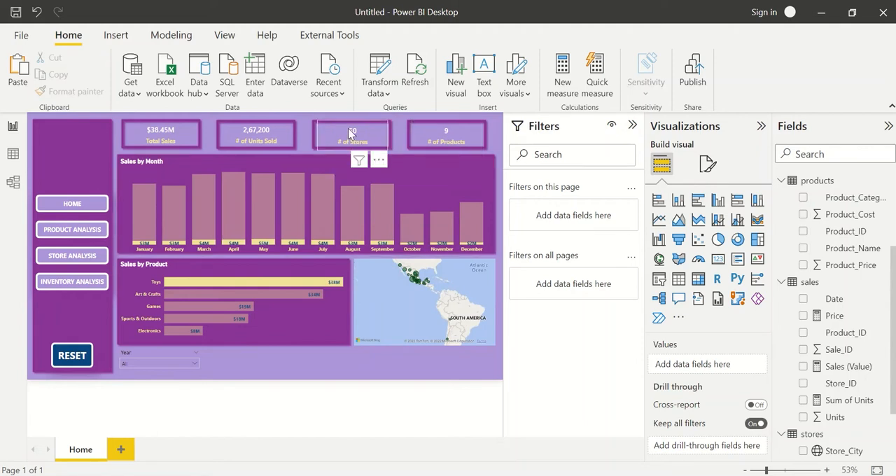
pyautogui.click(200, 332)
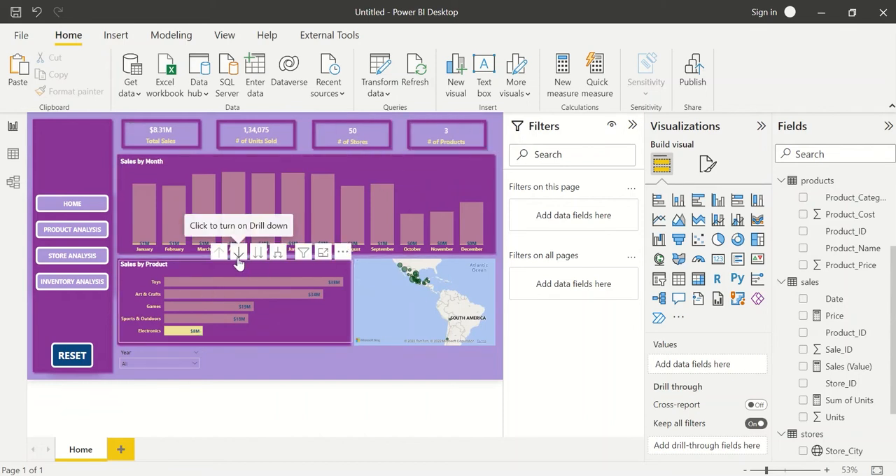
pyautogui.click(190, 331)
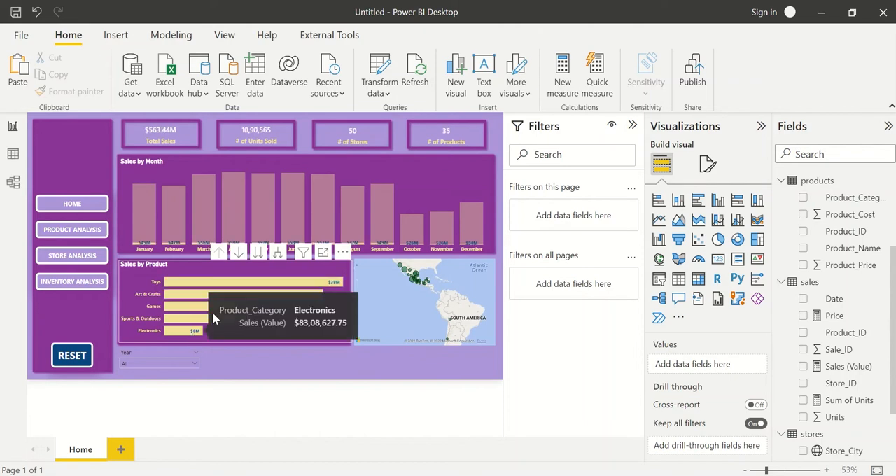
# Drill down into Electronics in the Sales by Product chart, highlight Toy Robot, and drill back up with all highlighting cleared.
pyautogui.click(237, 254)
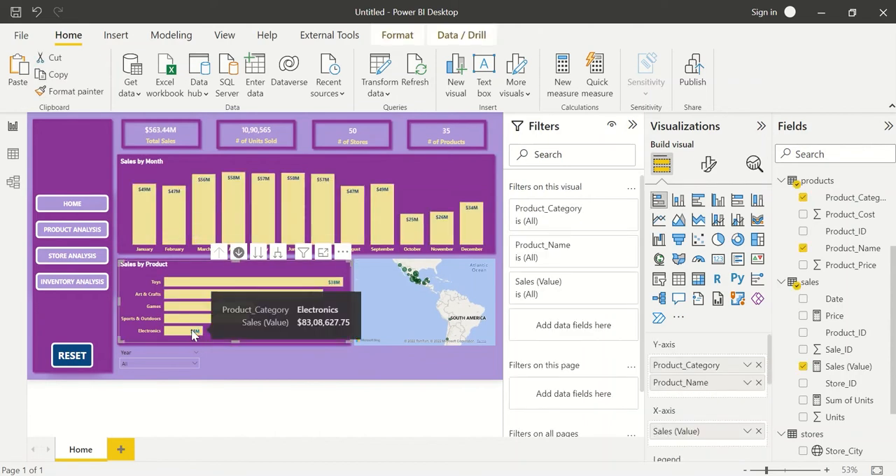
pyautogui.click(192, 331)
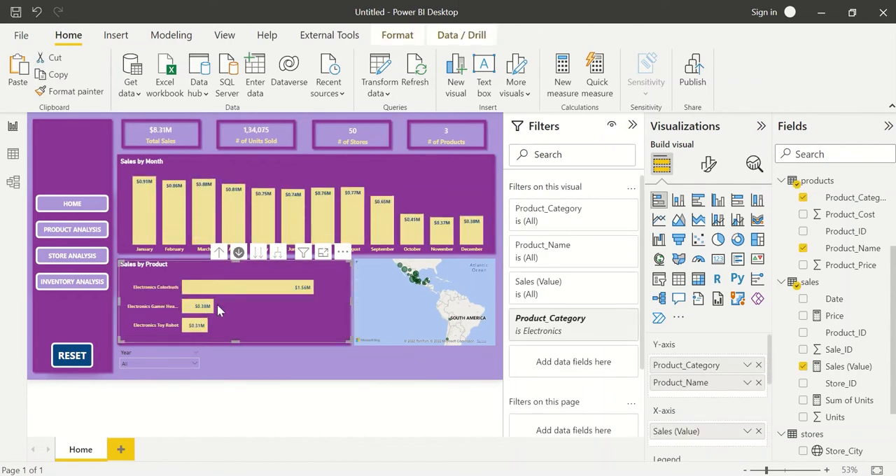
pyautogui.moveTo(193, 332)
pyautogui.click(201, 334)
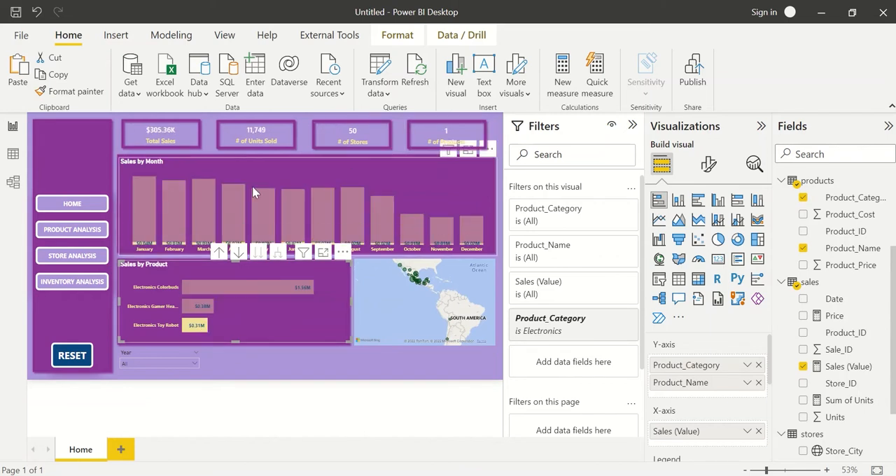
pyautogui.click(220, 253)
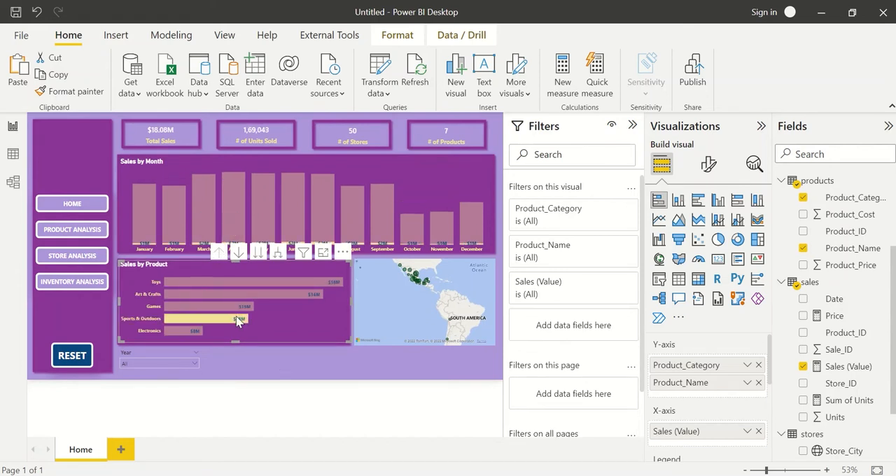
pyautogui.click(272, 357)
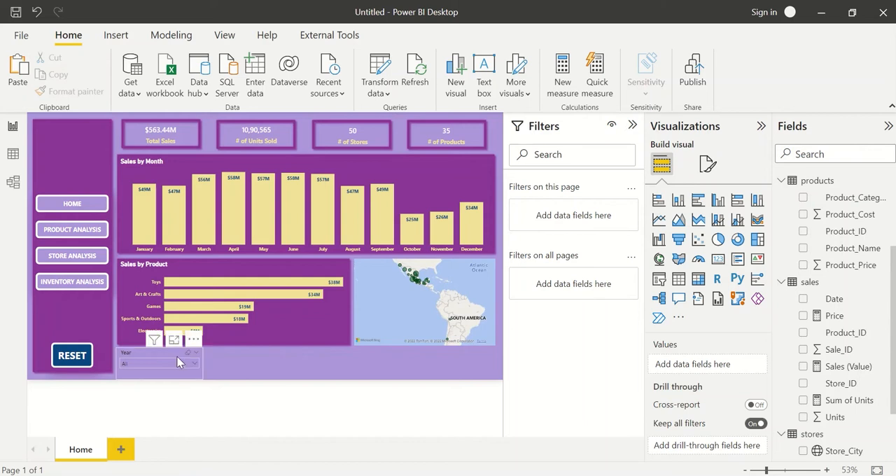
# Adjust the Year slicer's height and nudge it down so that it sits clear of the Sales by Product chart.
pyautogui.click(158, 363)
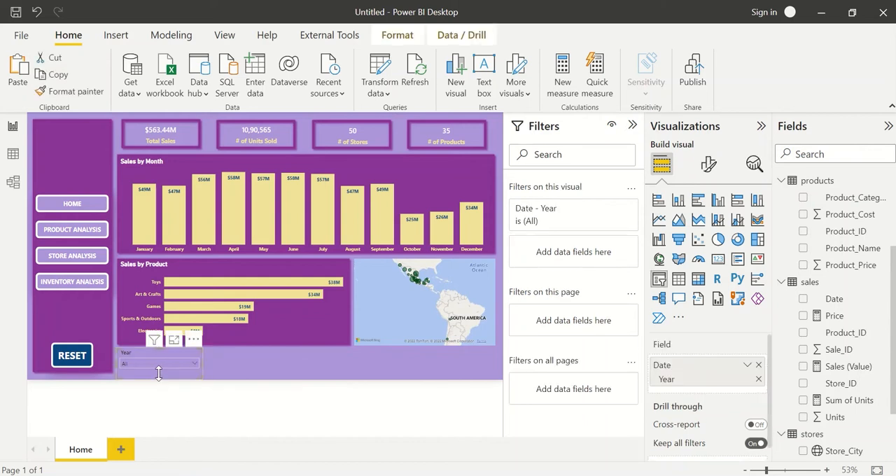
pyautogui.moveTo(159, 373); pyautogui.dragTo(159, 377)
pyautogui.click(228, 363)
pyautogui.click(155, 355)
pyautogui.press('Down')
pyautogui.press('Down')
pyautogui.press('Down')
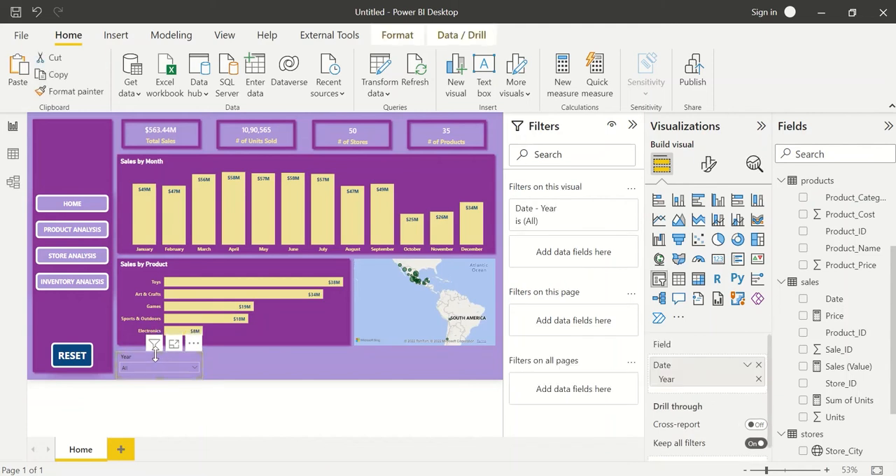
pyautogui.click(274, 350)
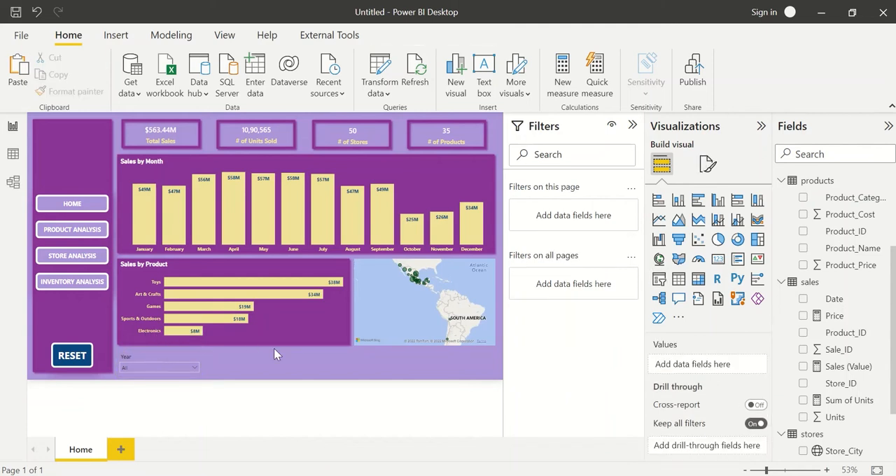
# Find the Year slicer's border settings and set the Values border color to the recently used blue.
pyautogui.click(148, 360)
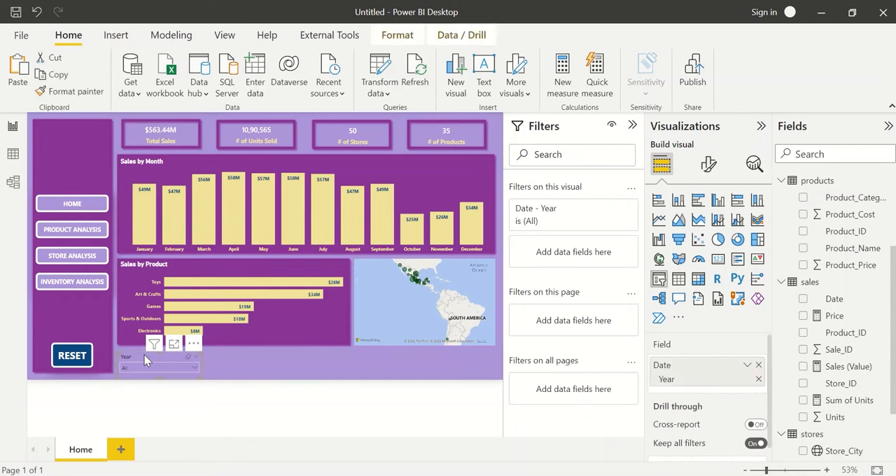
pyautogui.click(710, 165)
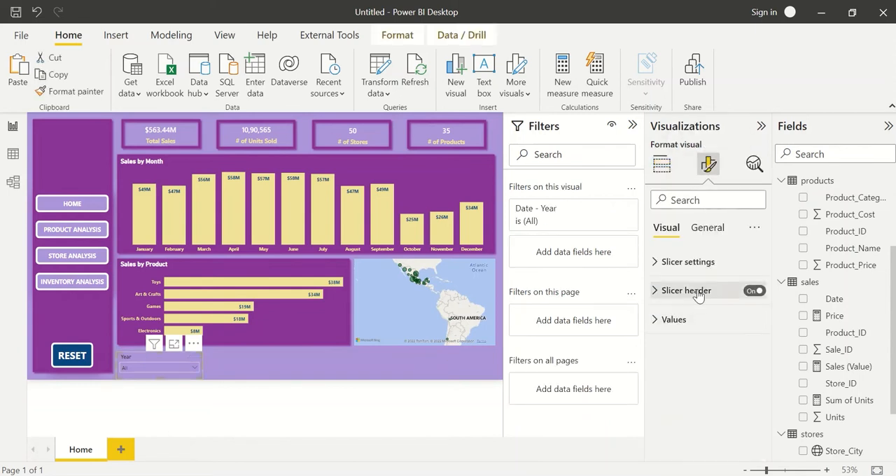
pyautogui.click(699, 295)
pyautogui.click(704, 225)
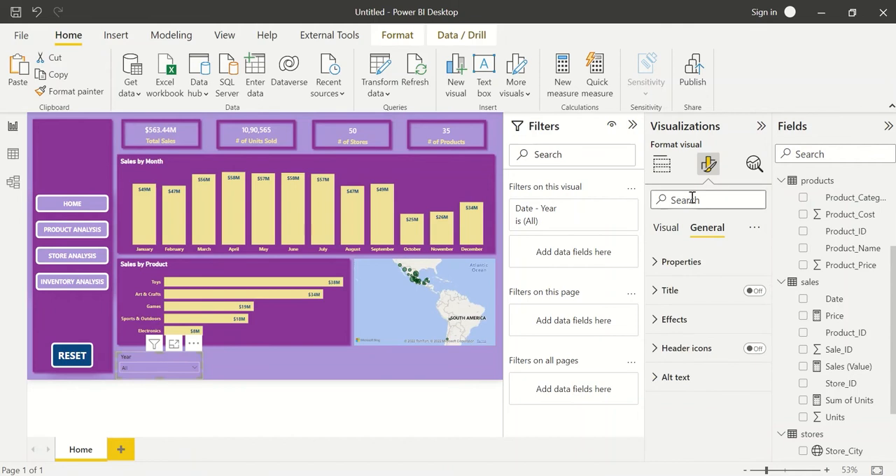
pyautogui.write('border')
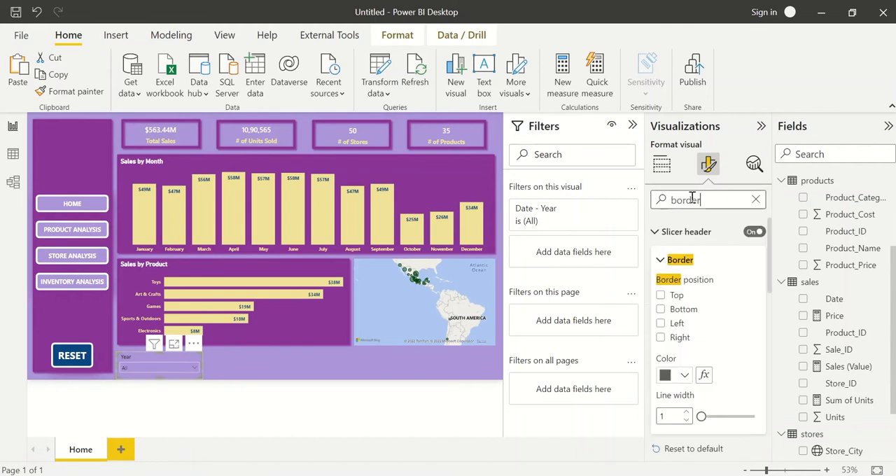
pyautogui.scroll(-1, 707, 326)
pyautogui.scroll(1, 707, 327)
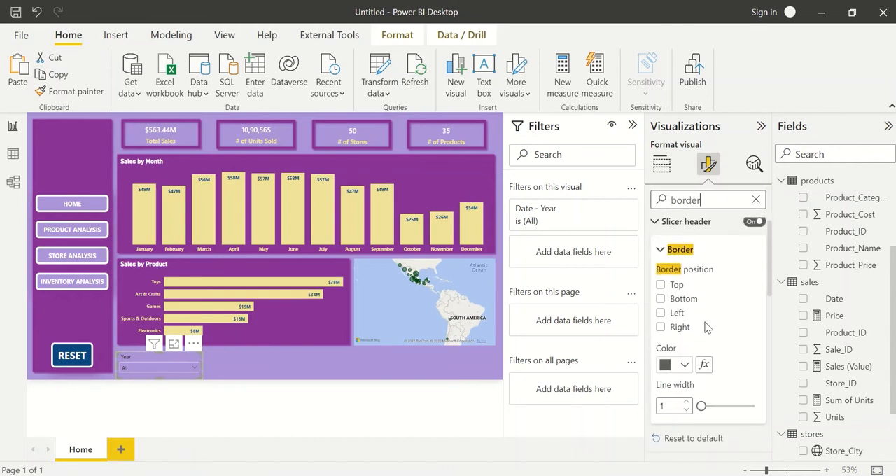
pyautogui.scroll(-5, 706, 328)
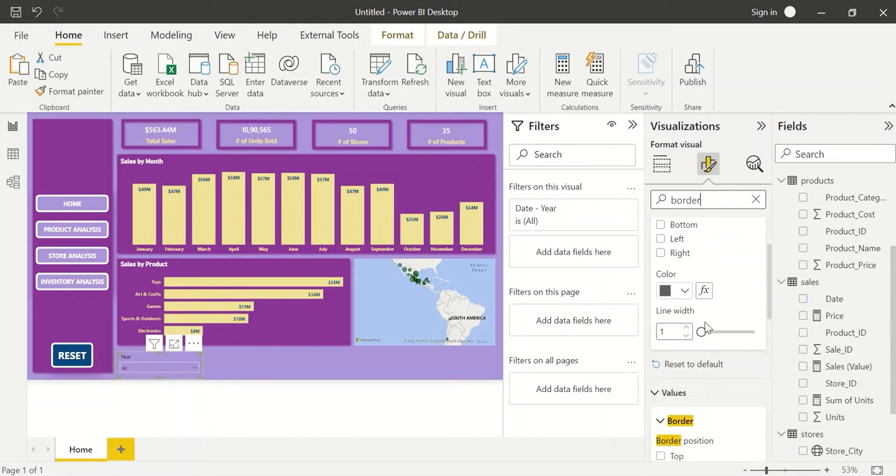
pyautogui.scroll(-2, 706, 328)
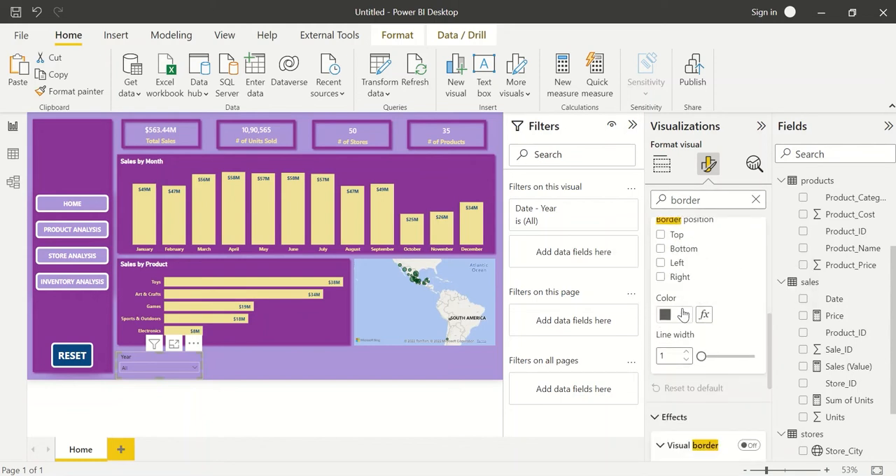
pyautogui.click(684, 315)
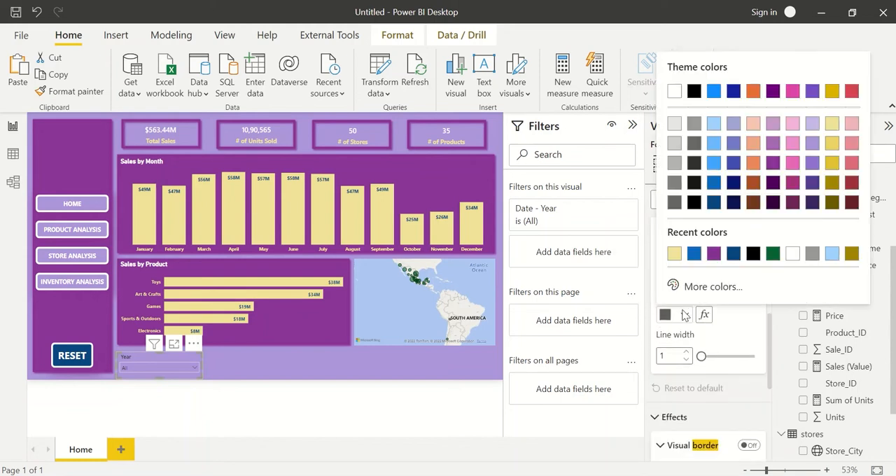
pyautogui.click(694, 253)
pyautogui.click(380, 370)
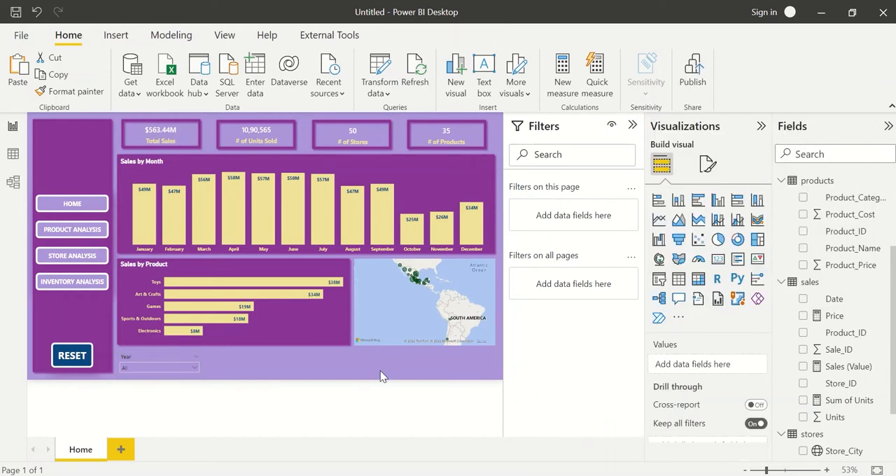
# Reopen the Year slicer's border settings and enable the Top border position for its slicer header.
pyautogui.click(159, 353)
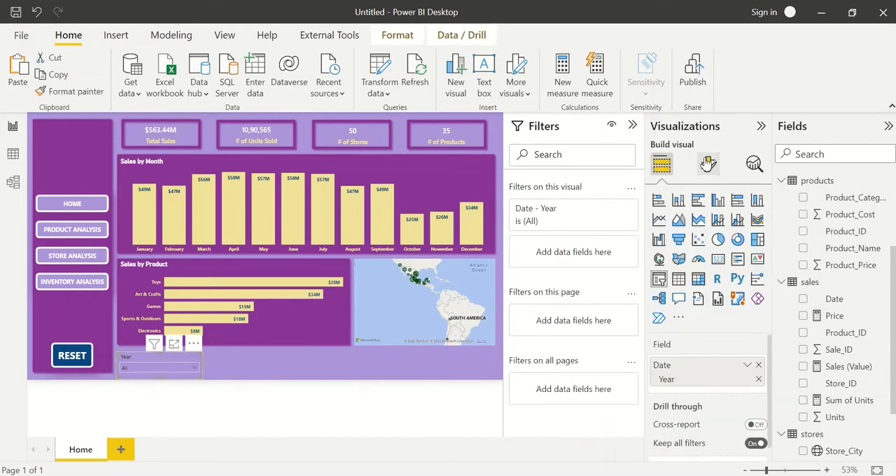
pyautogui.click(709, 164)
pyautogui.click(712, 198)
pyautogui.write('bo')
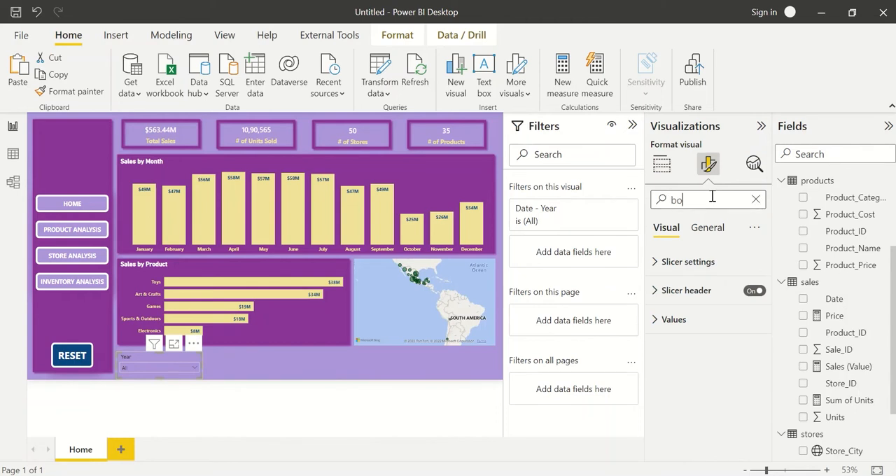
pyautogui.write('rder')
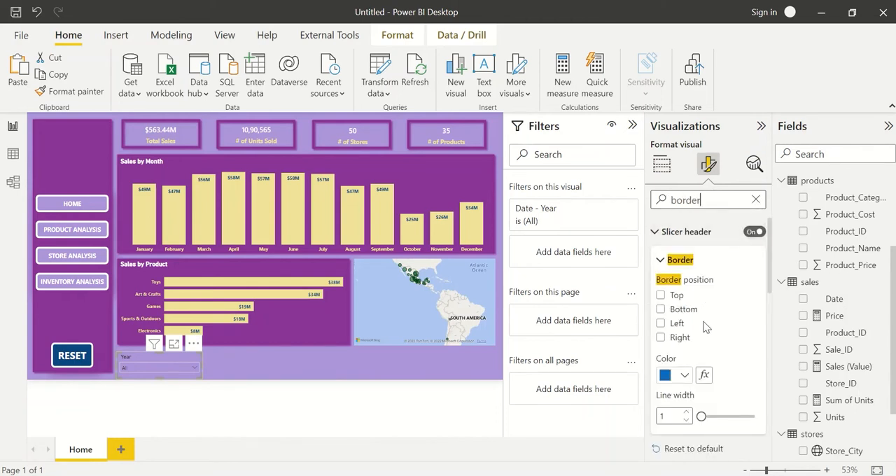
pyautogui.scroll(-5, 706, 327)
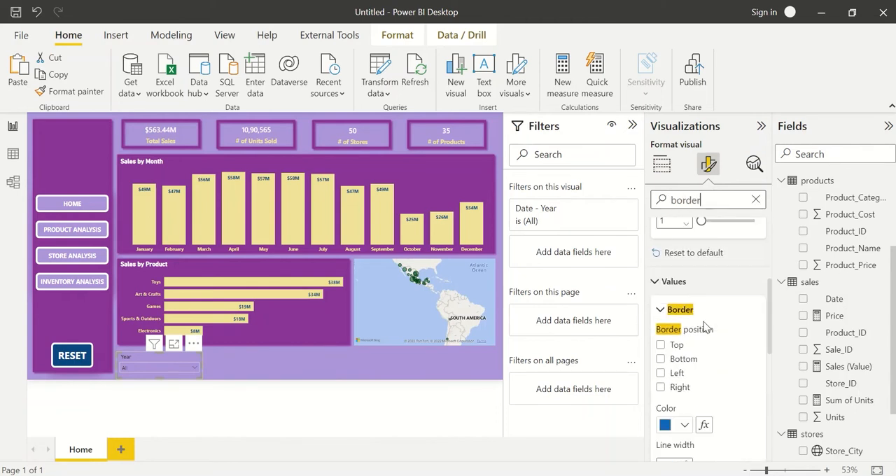
pyautogui.scroll(2, 706, 328)
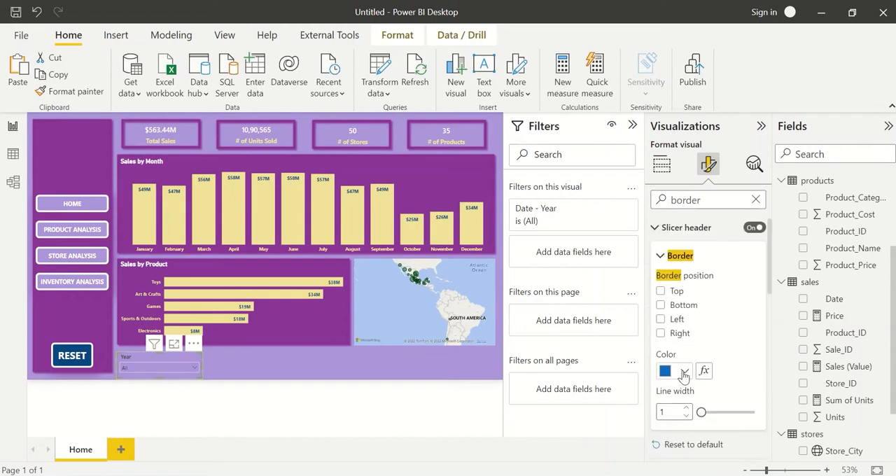
pyautogui.click(684, 372)
pyautogui.click(684, 373)
pyautogui.click(668, 293)
# Enable the Top and Bottom border positions for the Year slicer's values and deselect the slicer.
pyautogui.scroll(-3, 674, 339)
pyautogui.scroll(-1, 674, 346)
pyautogui.click(669, 381)
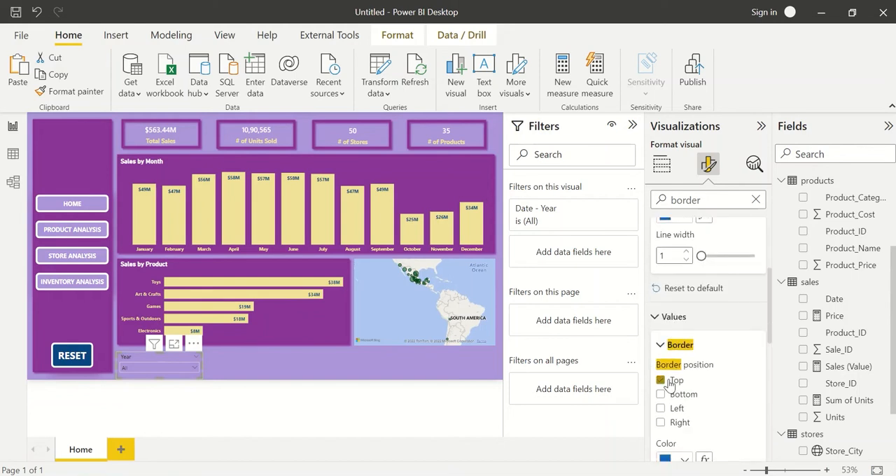
pyautogui.click(661, 394)
pyautogui.click(391, 362)
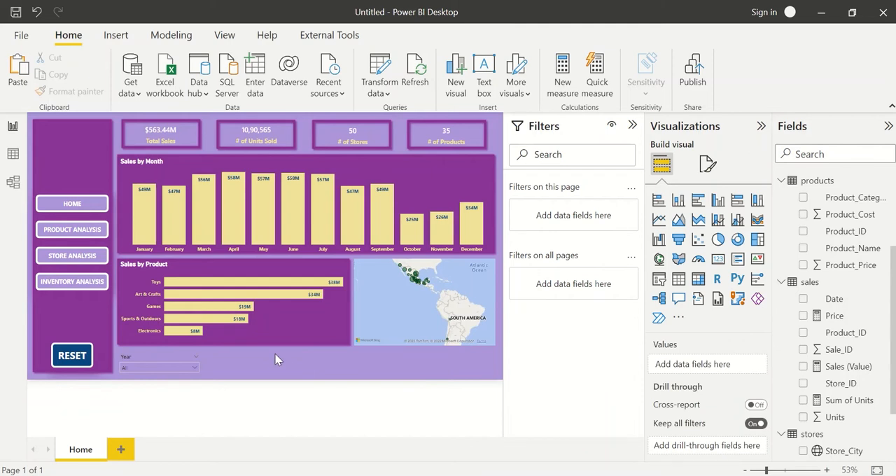
# Duplicate the Year slicer three times and spread the copies in a row below the Sales by Product chart and the map.
pyautogui.click(153, 357)
pyautogui.hotkey('ctrl', 'v')
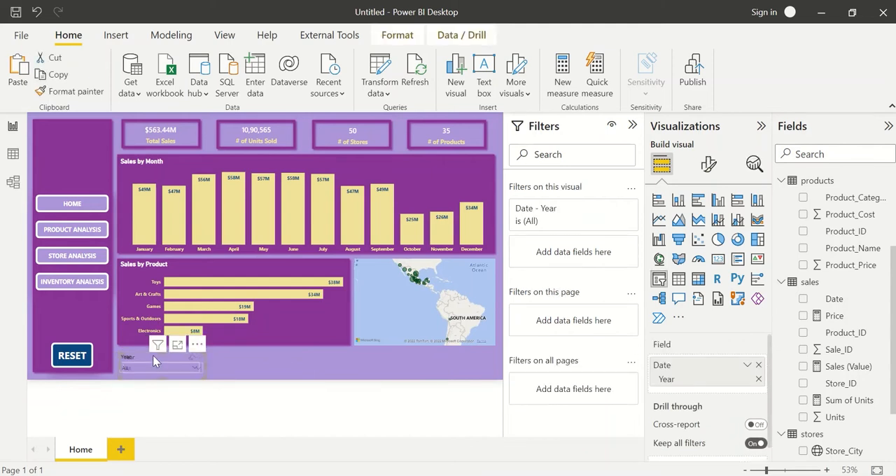
pyautogui.moveTo(153, 355); pyautogui.dragTo(325, 354)
pyautogui.hotkey('ctrl', 'v')
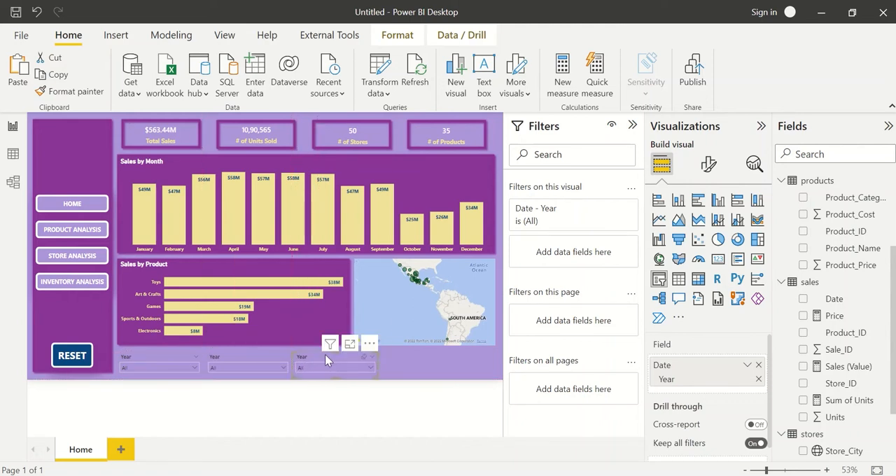
pyautogui.hotkey('ctrl', 'v')
pyautogui.moveTo(330, 359); pyautogui.dragTo(424, 362)
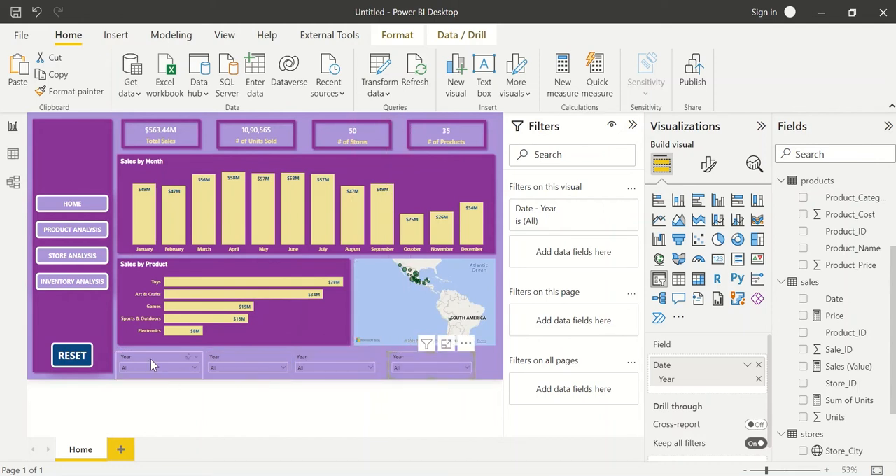
pyautogui.click(150, 359)
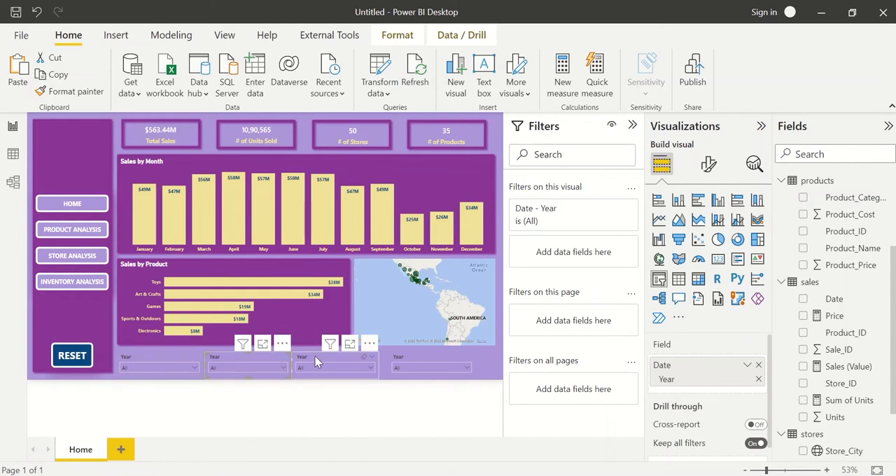
# Delete the three duplicate Year slicers, keeping only the original one.
pyautogui.click(401, 360)
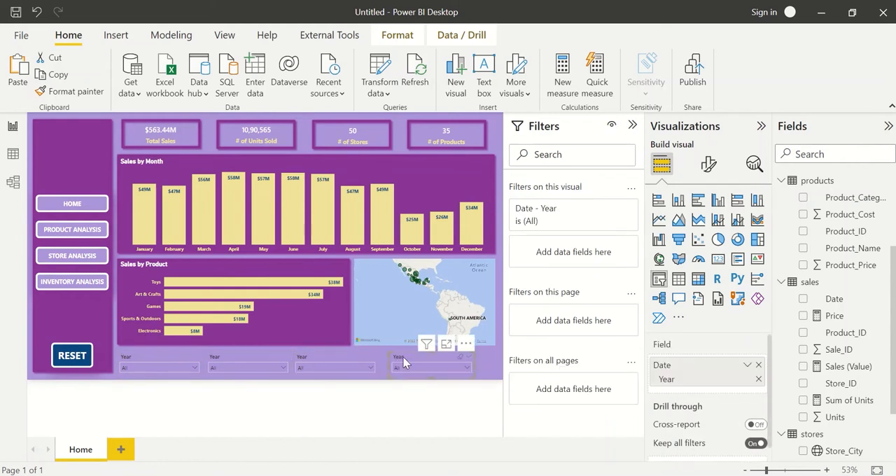
pyautogui.keyDown('ctrl'); pyautogui.click(312, 359); pyautogui.keyUp('ctrl')
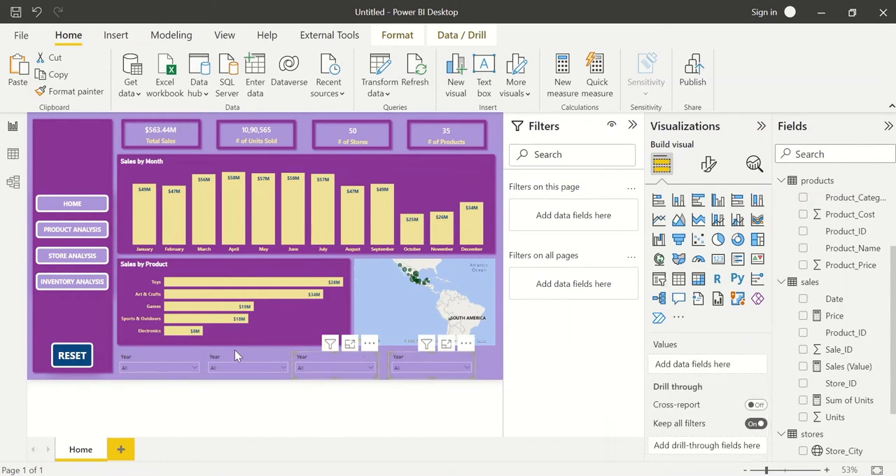
pyautogui.keyDown('ctrl'); pyautogui.click(236, 358); pyautogui.keyUp('ctrl')
pyautogui.press('Delete')
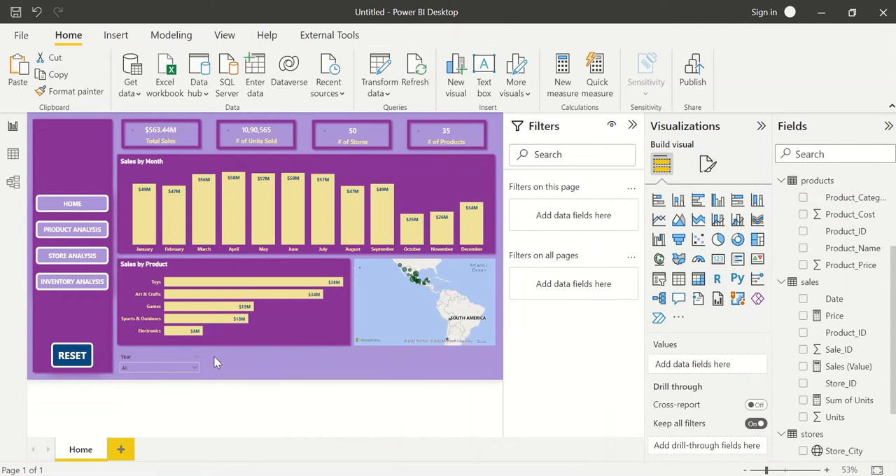
# Narrow the Year slicer and place a copy of it directly beside it.
pyautogui.click(191, 363)
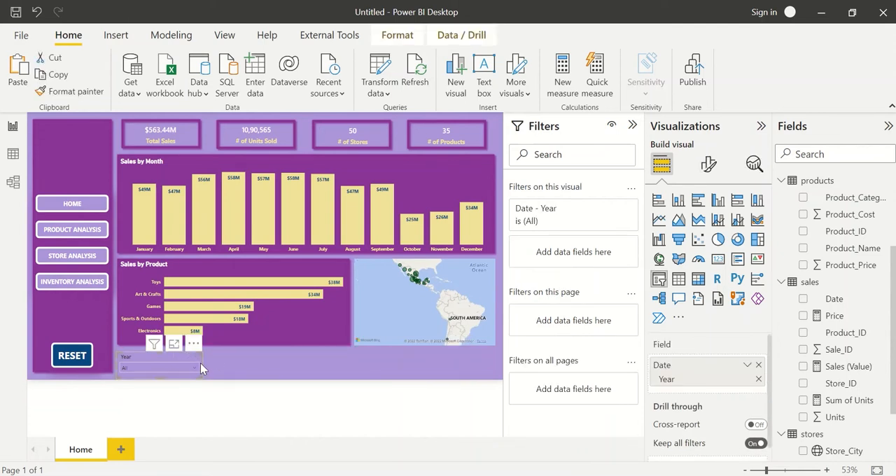
pyautogui.moveTo(200, 363)
pyautogui.mouseDown()
pyautogui.moveTo(177, 365)
pyautogui.moveTo(207, 367)
pyautogui.mouseUp()
pyautogui.hotkey('ctrl', 'v')
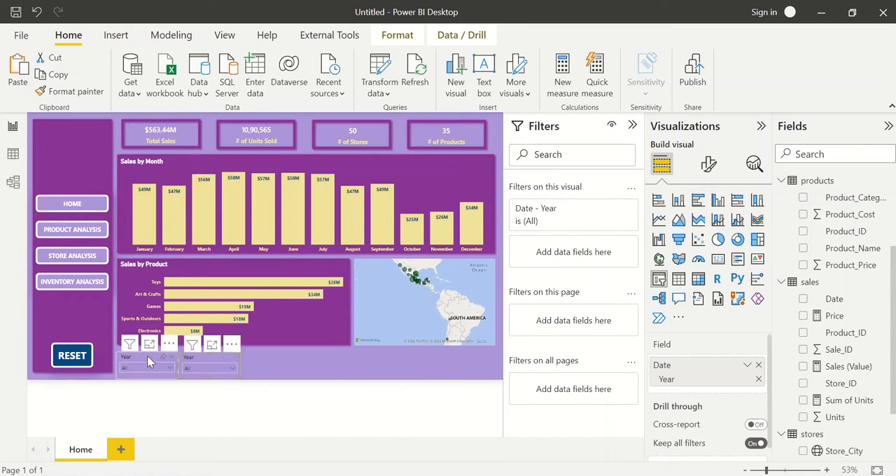
# Duplicate the pair of Year slicers and align the copies with them in one row of four.
pyautogui.keyDown('ctrl'); pyautogui.click(147, 356); pyautogui.keyUp('ctrl')
pyautogui.hotkey('ctrl', 'v')
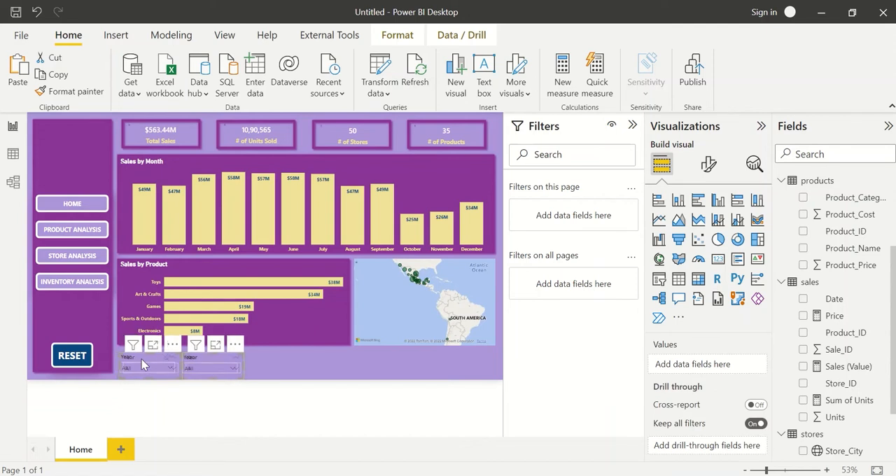
pyautogui.moveTo(209, 359); pyautogui.dragTo(264, 362)
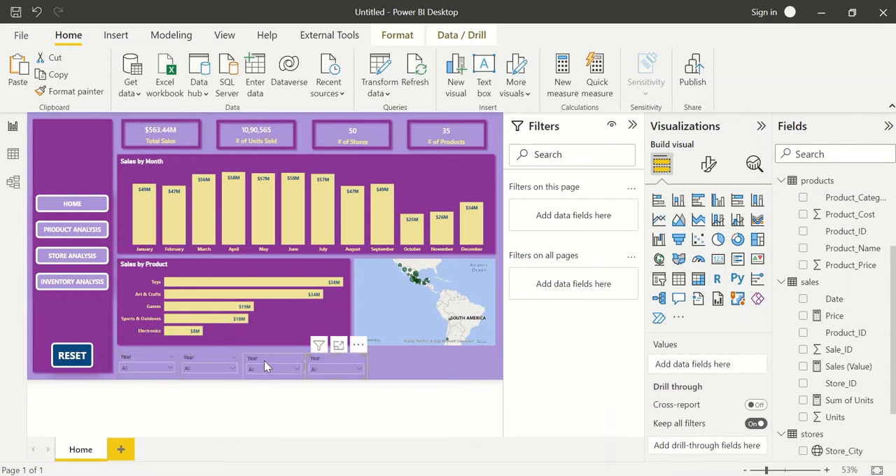
pyautogui.moveTo(264, 361); pyautogui.dragTo(264, 358)
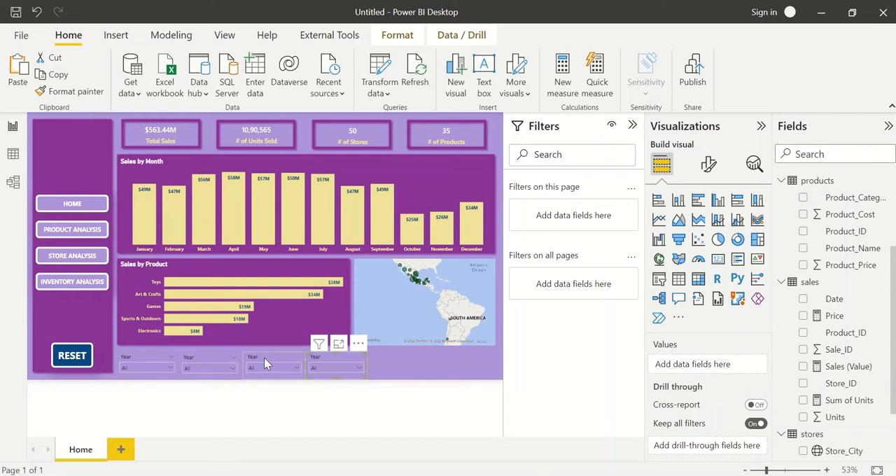
pyautogui.click(264, 358)
pyautogui.click(201, 364)
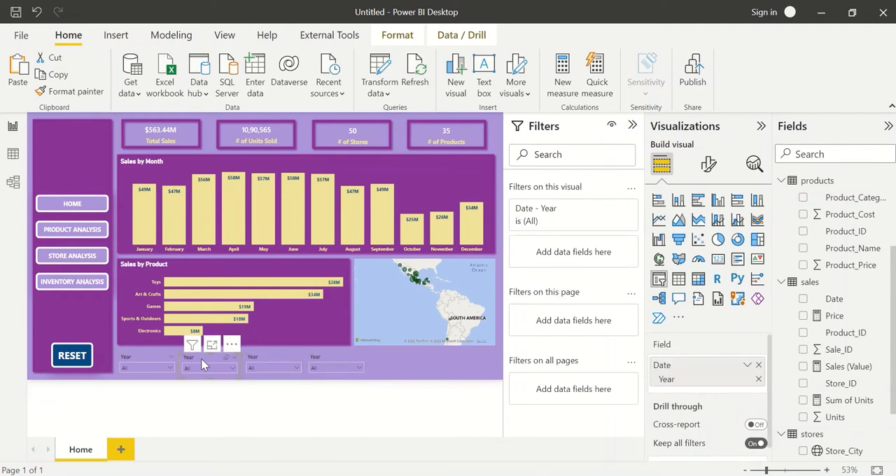
# Duplicate the last two Year slicers and place the copies at the end of the row to make six slicers.
pyautogui.click(333, 361)
pyautogui.keyDown('ctrl'); pyautogui.click(273, 355); pyautogui.keyUp('ctrl')
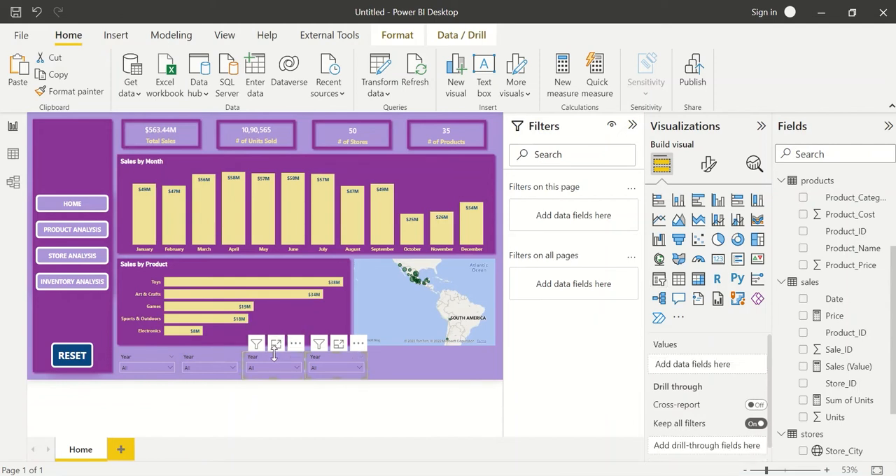
pyautogui.hotkey('ctrl', 'v')
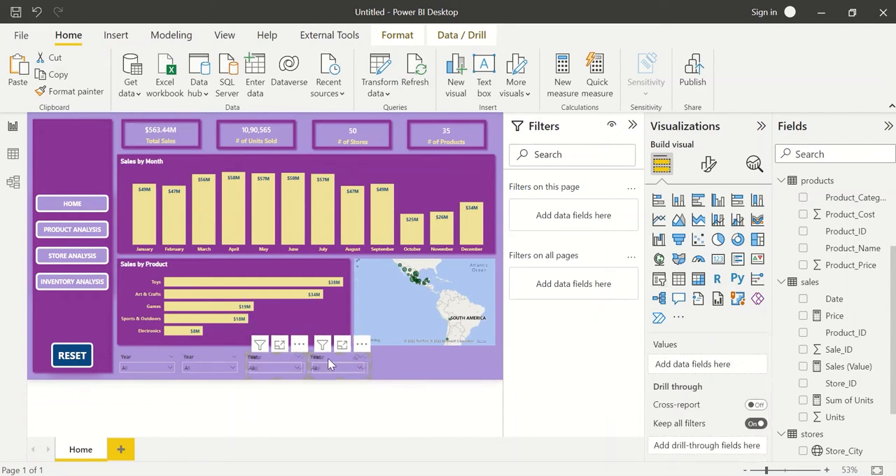
pyautogui.moveTo(339, 357); pyautogui.dragTo(451, 356)
pyautogui.click(451, 357)
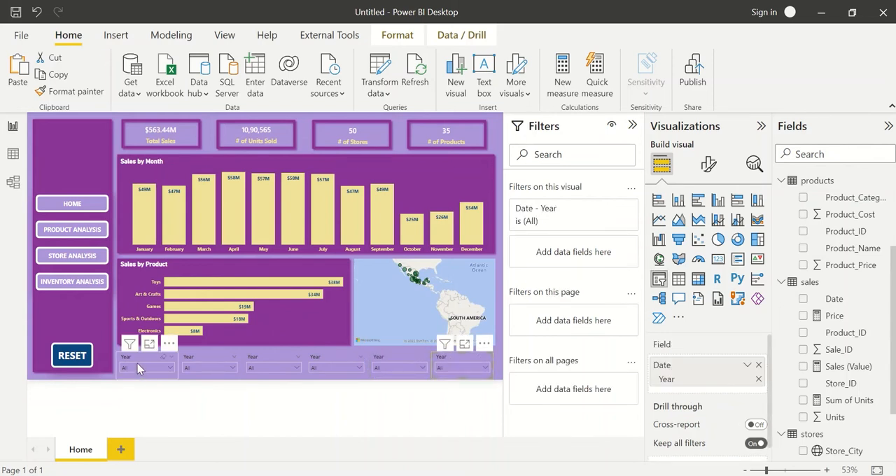
# Replace the second slicer's Date field with Product_Category from the products table and rename it Prod Category.
pyautogui.click(196, 363)
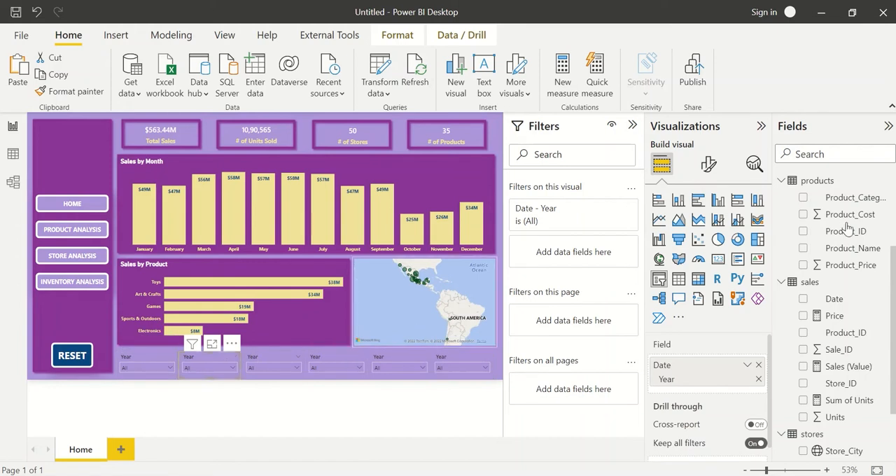
pyautogui.click(818, 154)
pyautogui.write('product')
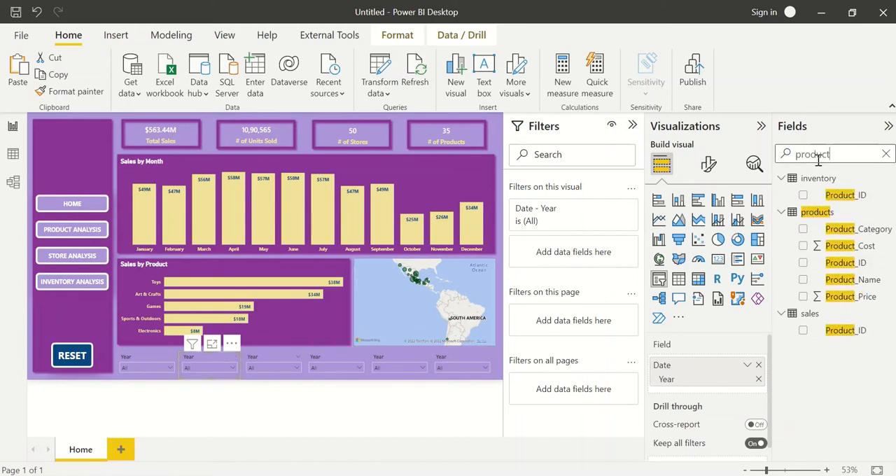
pyautogui.click(758, 365)
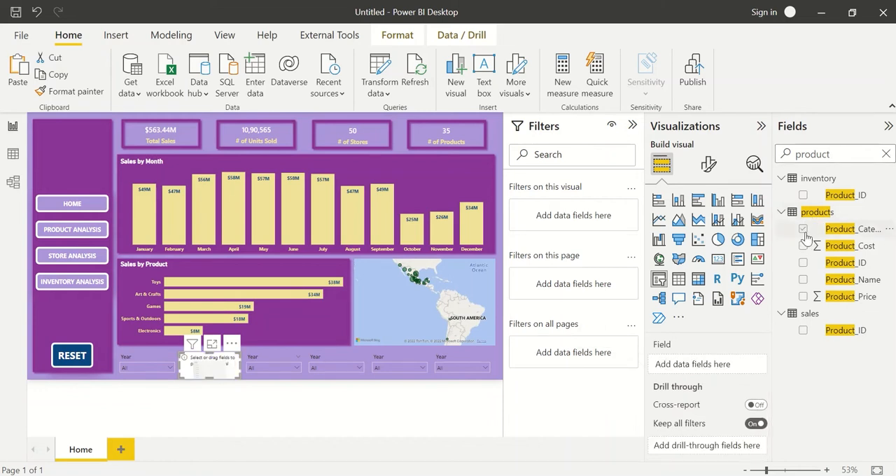
pyautogui.click(803, 229)
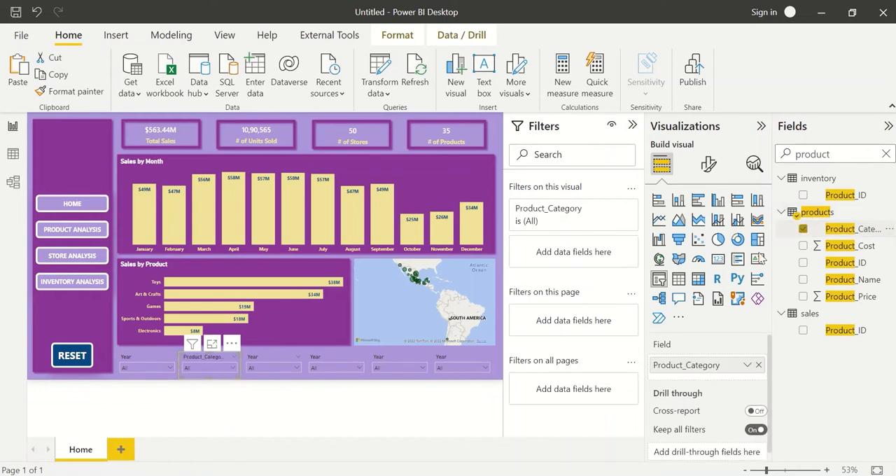
pyautogui.doubleClick(685, 366)
pyautogui.write('Prod')
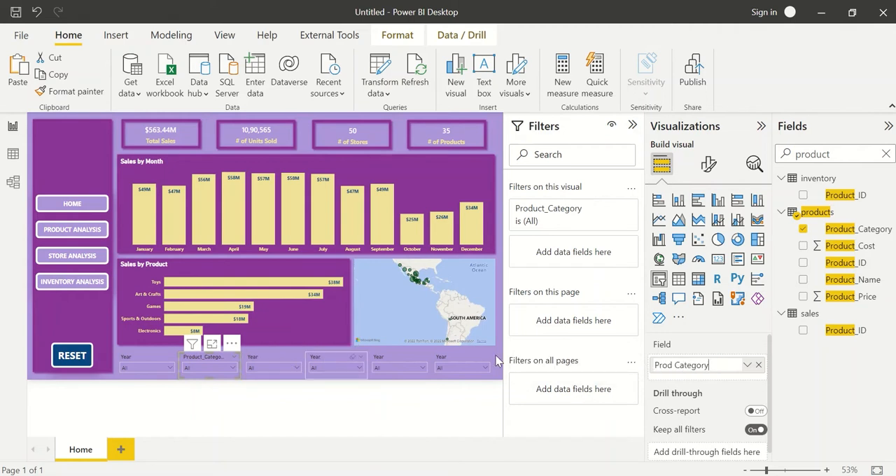
pyautogui.click(545, 357)
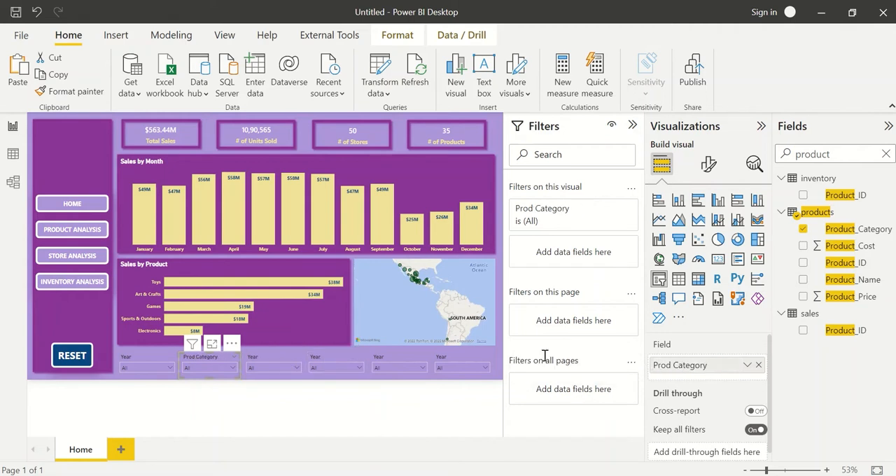
# Replace the third slicer's Date field with Product_Name and rename it Product Name.
pyautogui.click(278, 360)
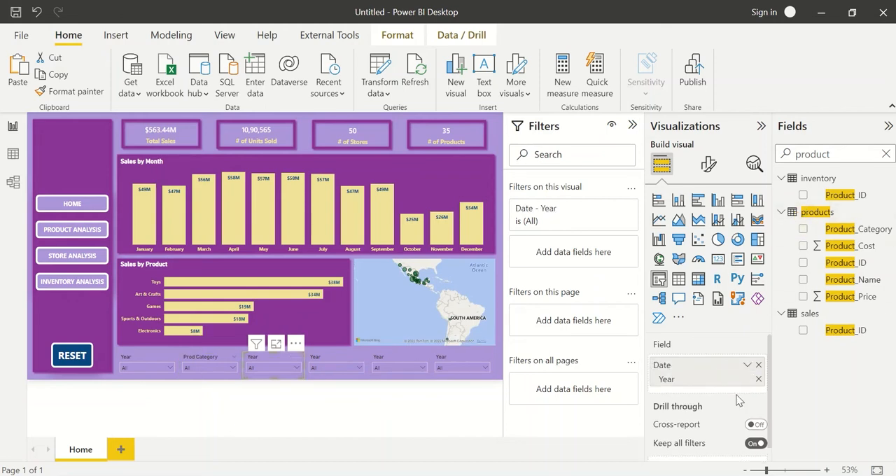
pyautogui.click(758, 364)
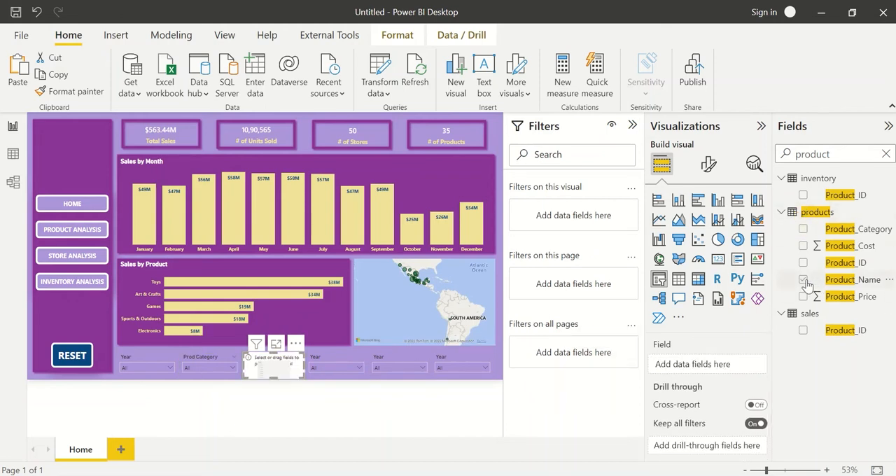
pyautogui.click(804, 281)
pyautogui.doubleClick(710, 364)
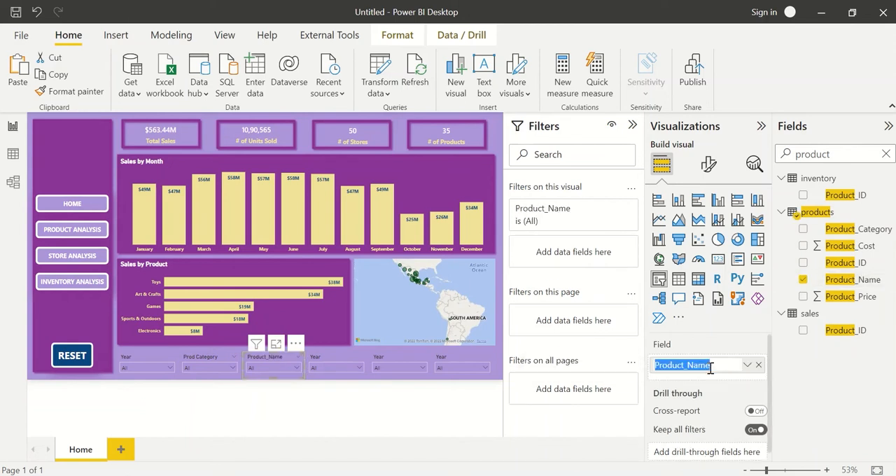
pyautogui.write('P')
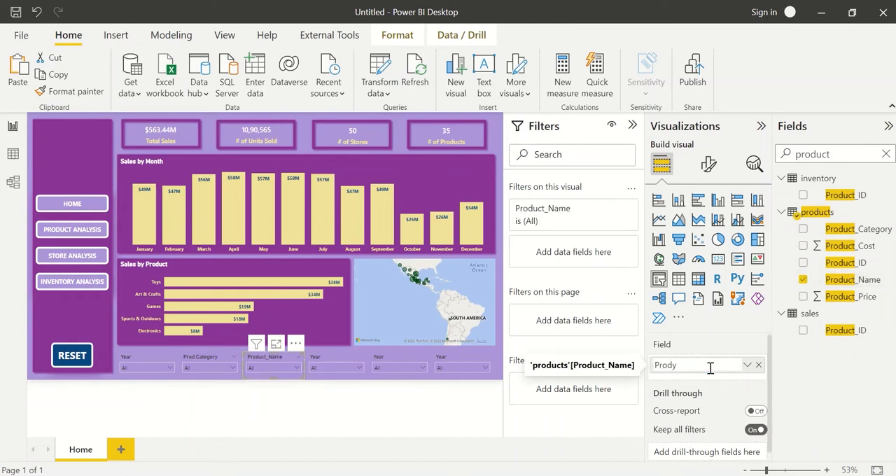
pyautogui.write('roduct Name')
pyautogui.press('Return')
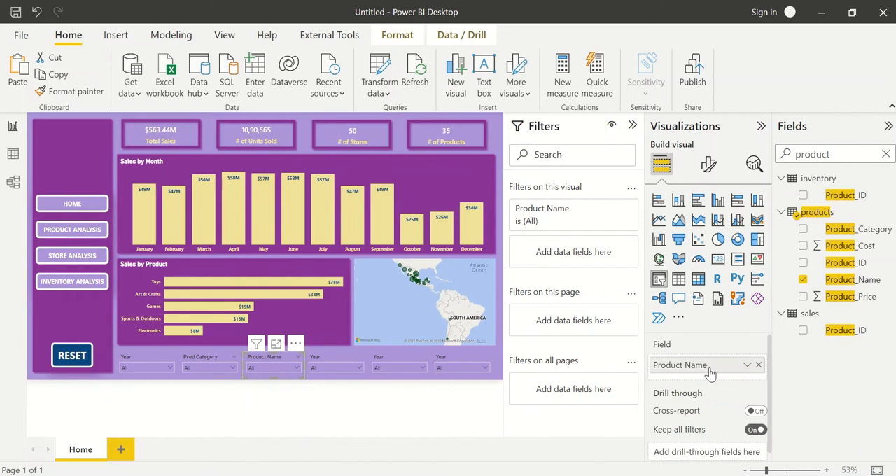
# Clear the field search, replace the fourth slicer's Date field with Store_Name from the stores table, and rename it Store Name.
pyautogui.click(328, 360)
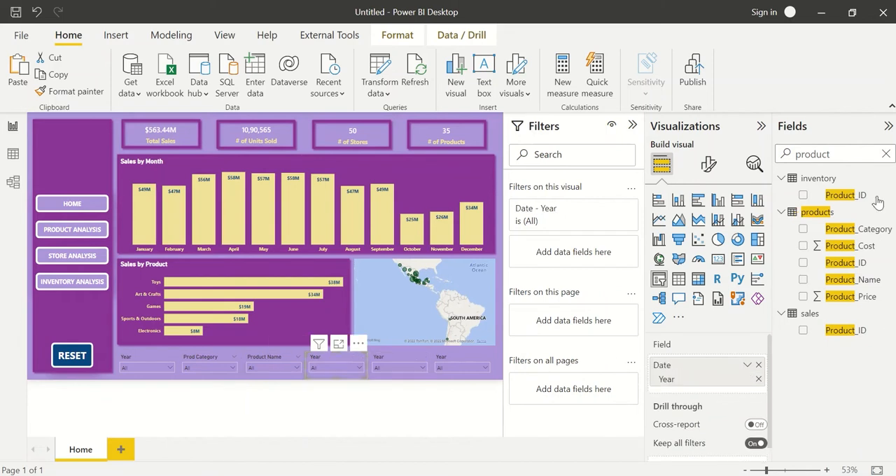
pyautogui.doubleClick(846, 153)
pyautogui.press('BackSpace')
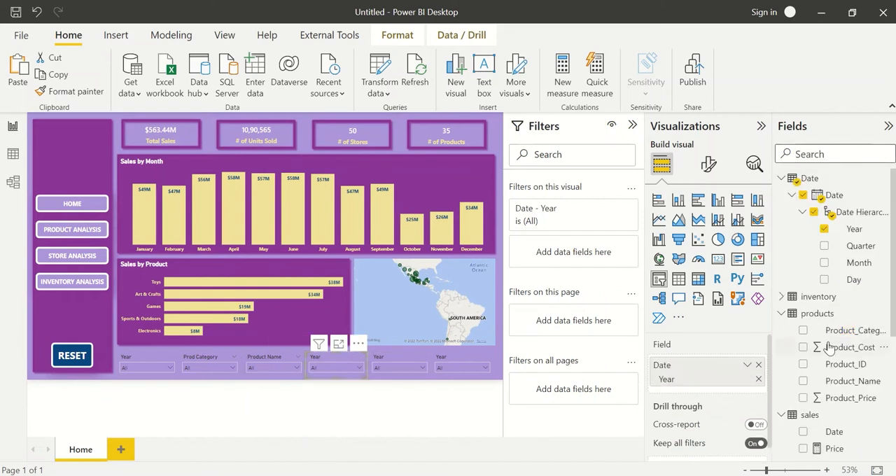
pyautogui.scroll(-3, 830, 348)
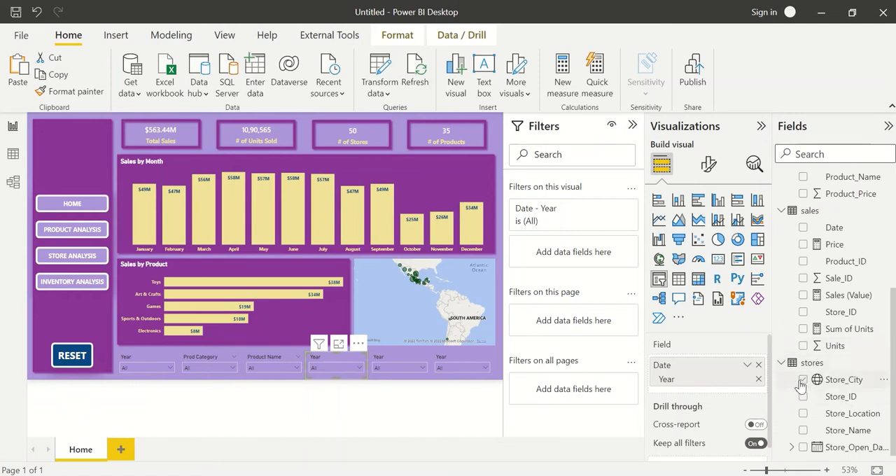
pyautogui.click(759, 367)
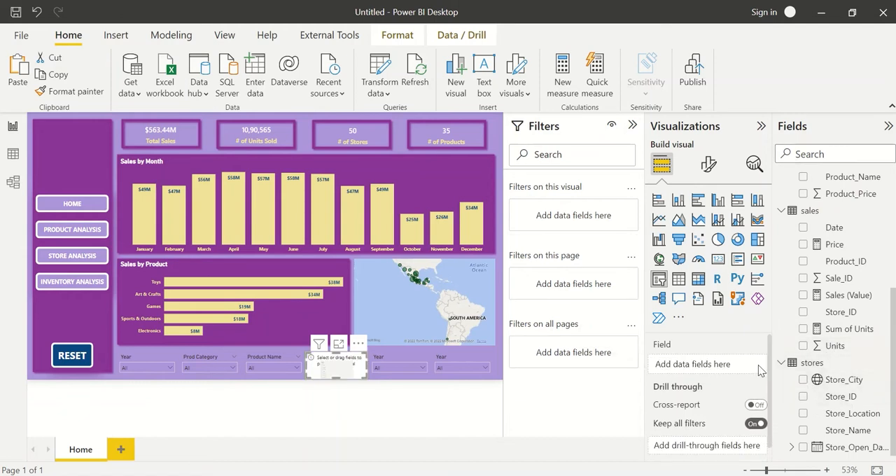
pyautogui.click(804, 430)
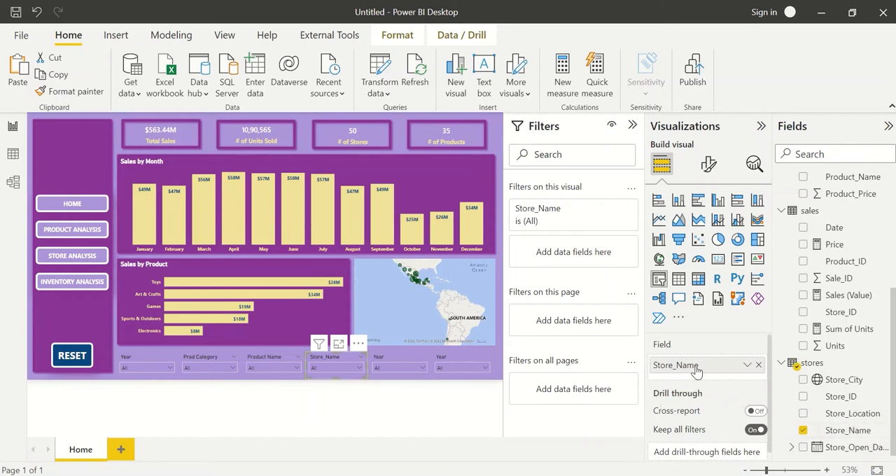
pyautogui.doubleClick(697, 369)
pyautogui.press('Return')
# Replace the fifth slicer's Date field with Store_City from the stores table and rename it Store City.
pyautogui.click(390, 361)
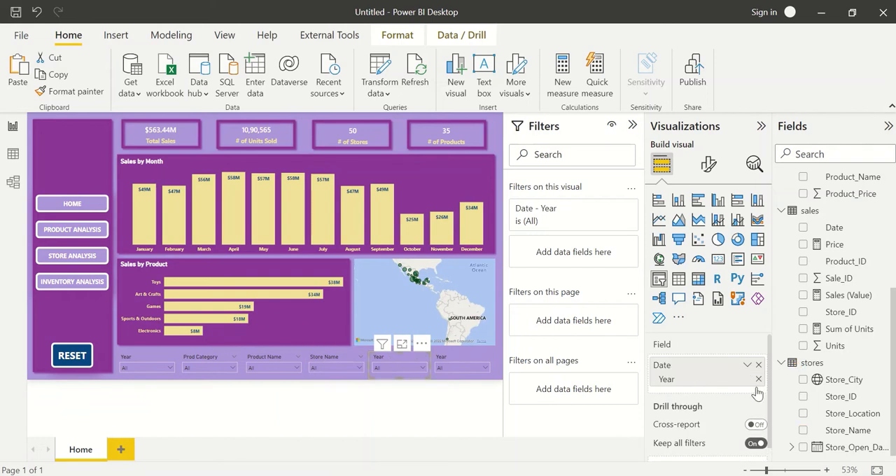
pyautogui.click(759, 365)
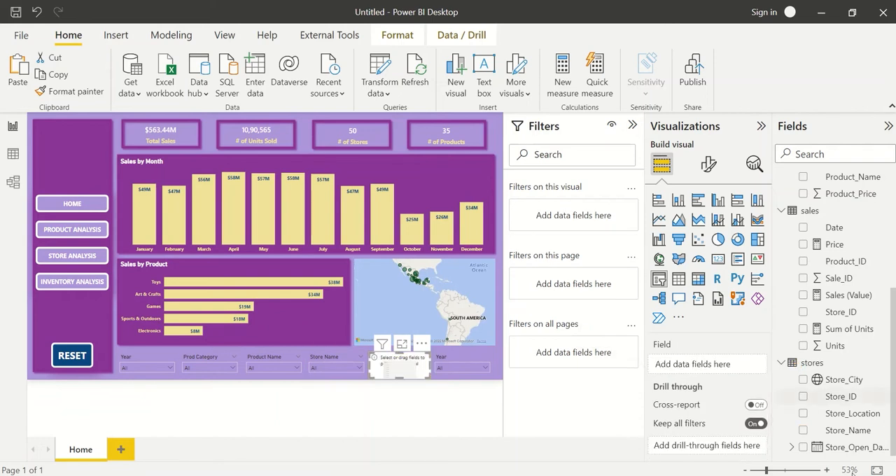
pyautogui.click(812, 381)
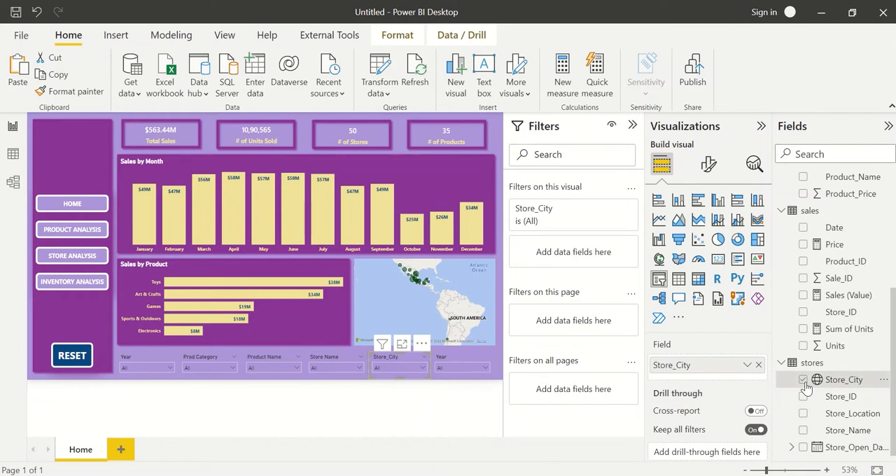
pyautogui.doubleClick(684, 366)
pyautogui.click(684, 365)
pyautogui.press('BackSpace')
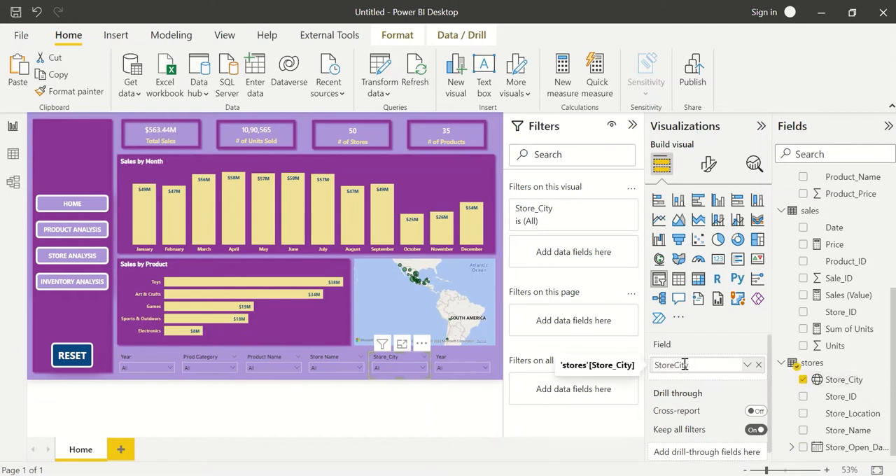
pyautogui.press('Return')
pyautogui.doubleClick(676, 368)
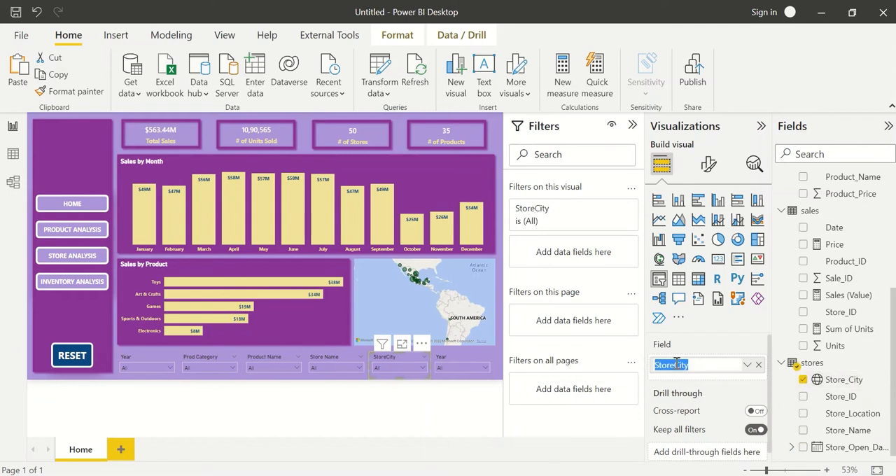
pyautogui.press('Return')
pyautogui.doubleClick(677, 368)
pyautogui.click(677, 364)
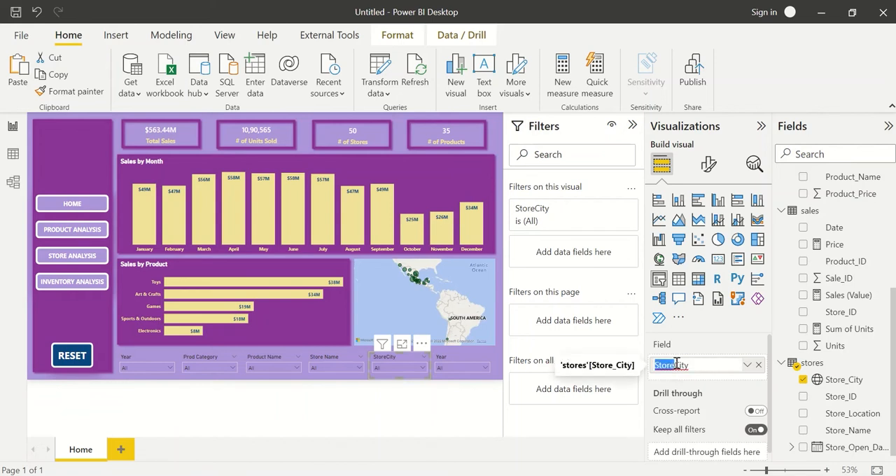
pyautogui.click(674, 365)
pyautogui.press('Return')
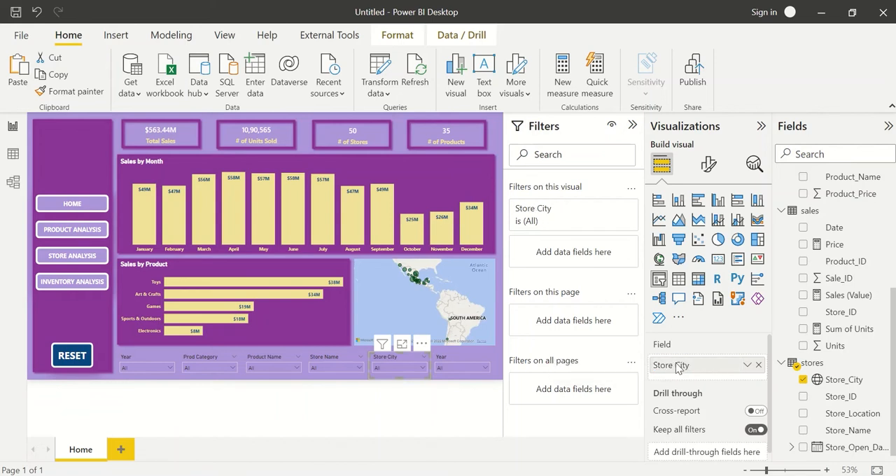
# Replace the sixth slicer's Date field with Store_Location from the stores table and rename it Store Location.
pyautogui.click(489, 378)
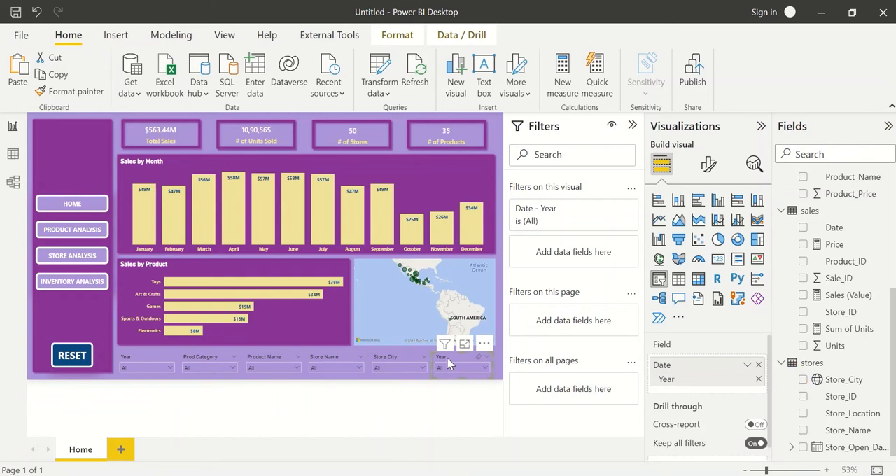
pyautogui.click(760, 366)
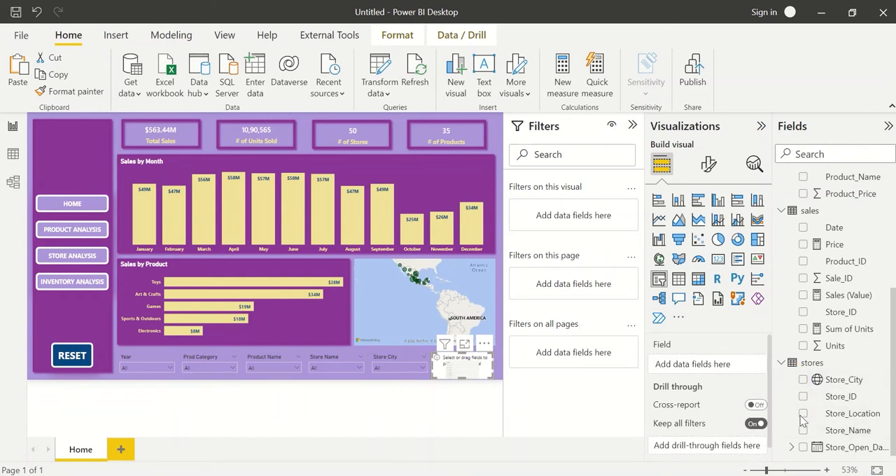
pyautogui.click(803, 413)
pyautogui.doubleClick(685, 369)
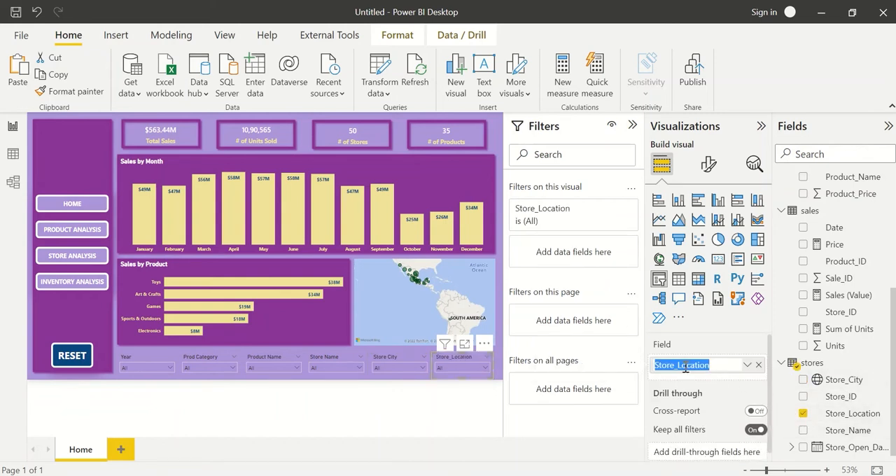
pyautogui.click(679, 365)
pyautogui.press('BackSpace')
pyautogui.press('Return')
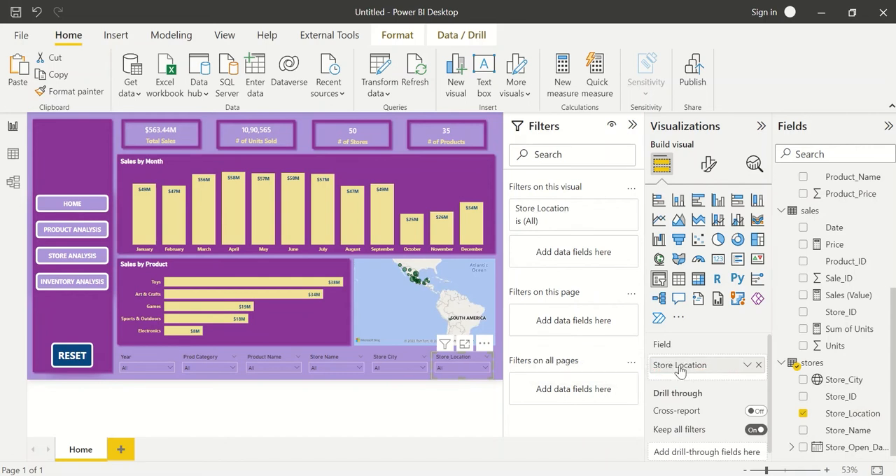
pyautogui.click(305, 126)
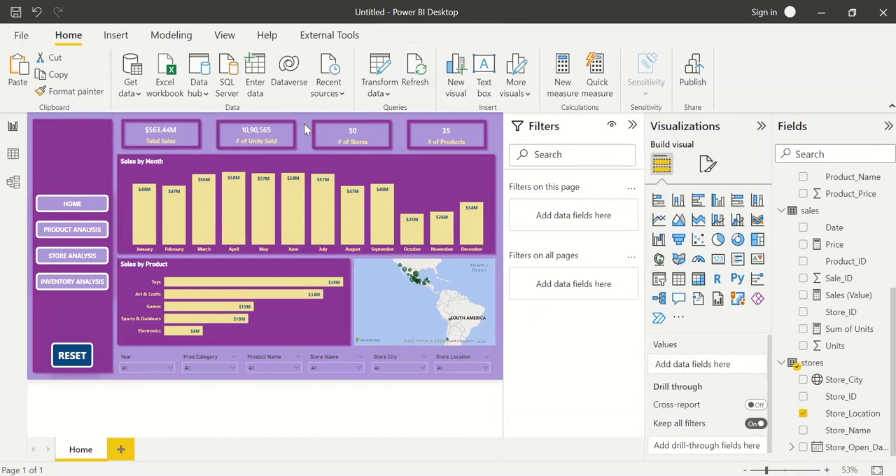
# Test the Store Location slicer with Residential and the Store City slicer with La Paz, clearing each selection again.
pyautogui.click(455, 369)
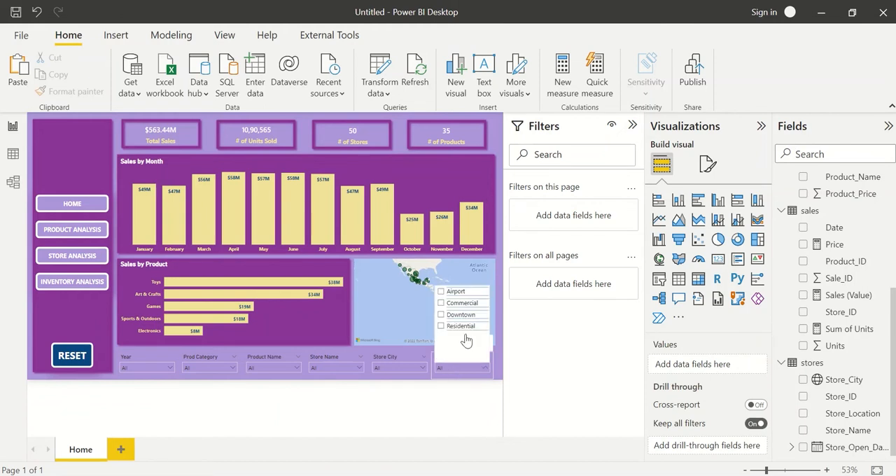
pyautogui.click(443, 328)
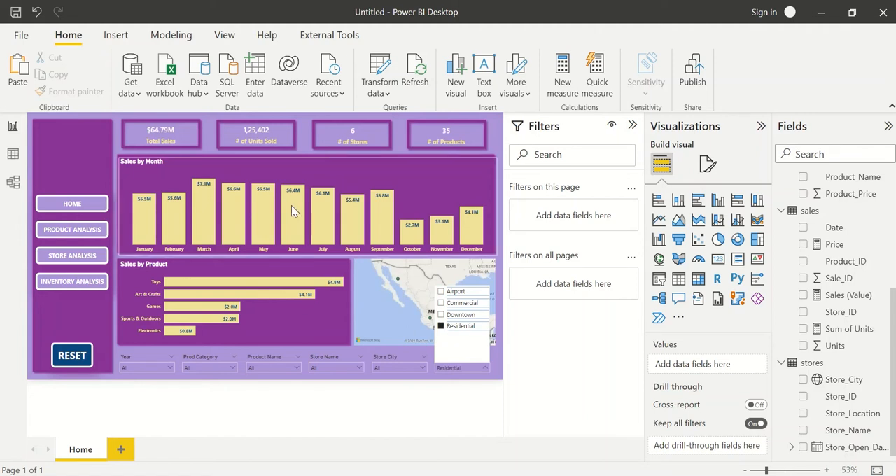
pyautogui.click(443, 328)
pyautogui.click(399, 368)
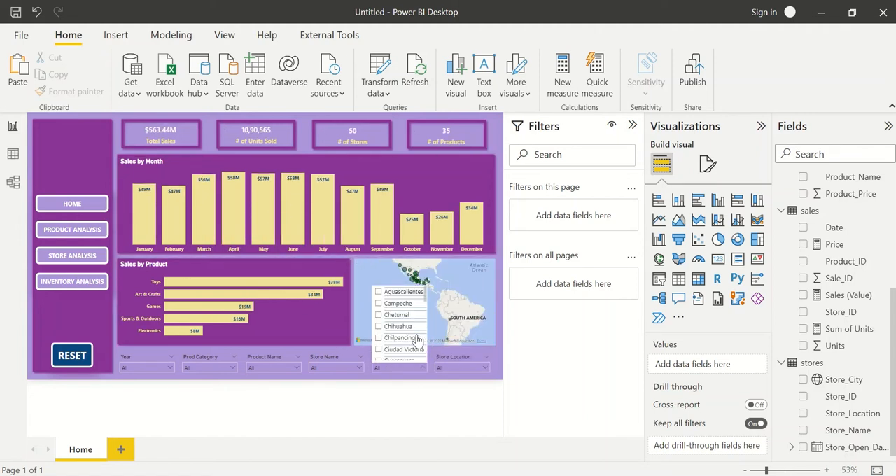
pyautogui.scroll(-4, 406, 329)
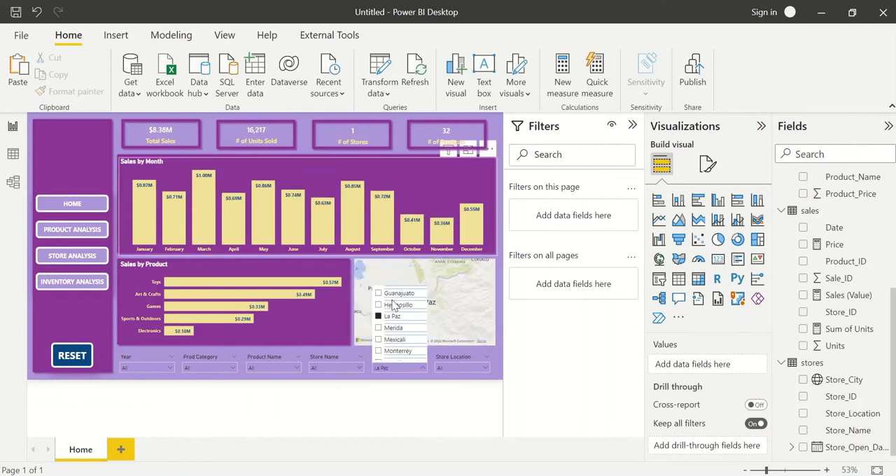
pyautogui.click(388, 318)
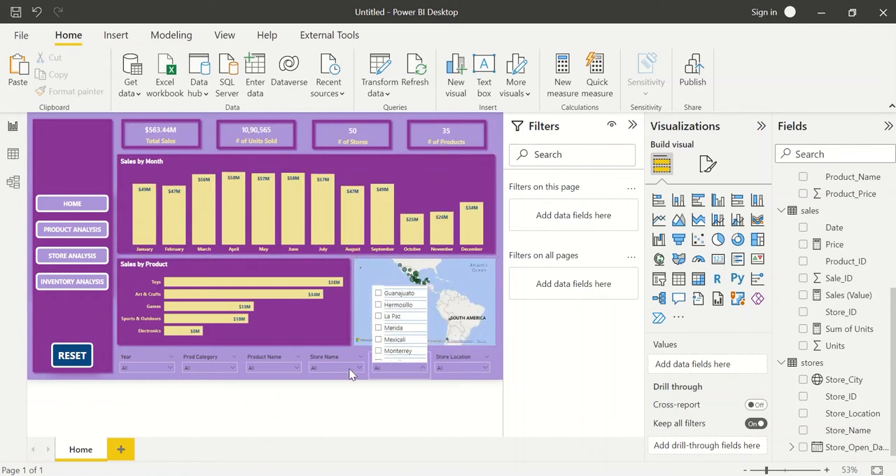
# Check how the store names read in the Store Name slicer's list, leaving all stores unselected.
pyautogui.click(338, 368)
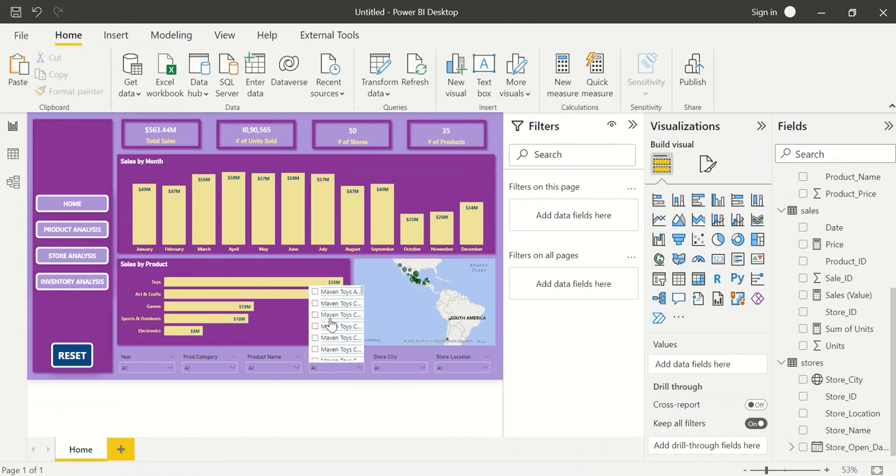
pyautogui.click(337, 368)
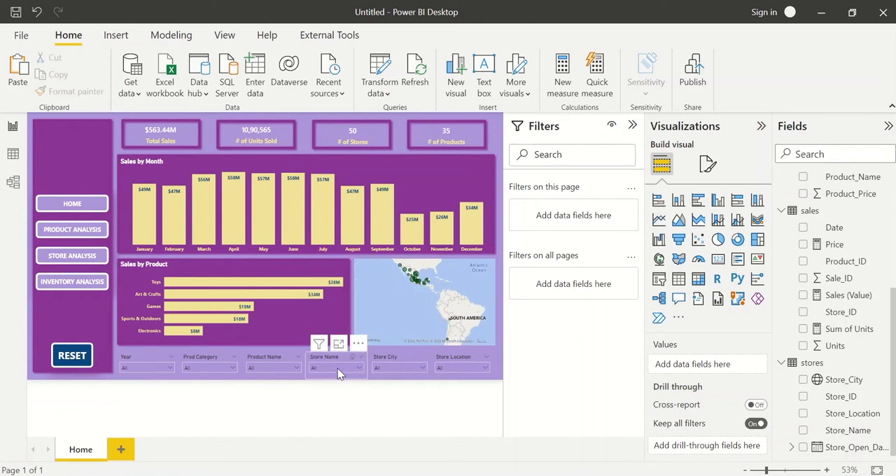
pyautogui.click(338, 368)
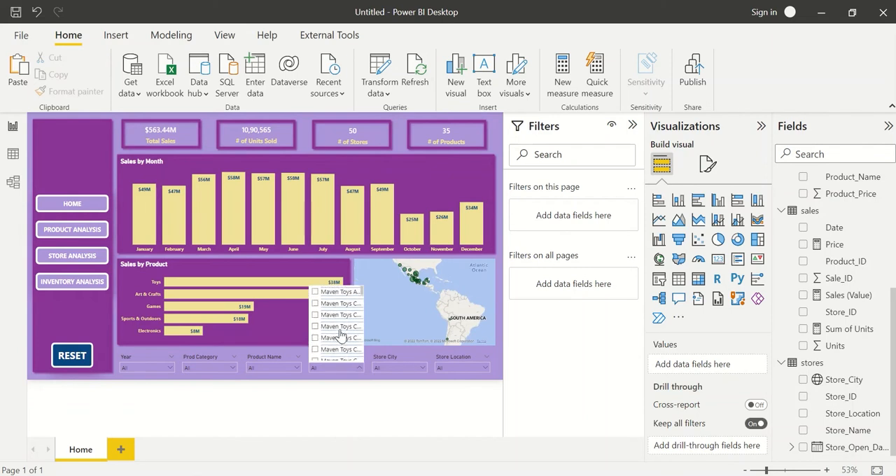
pyautogui.click(349, 368)
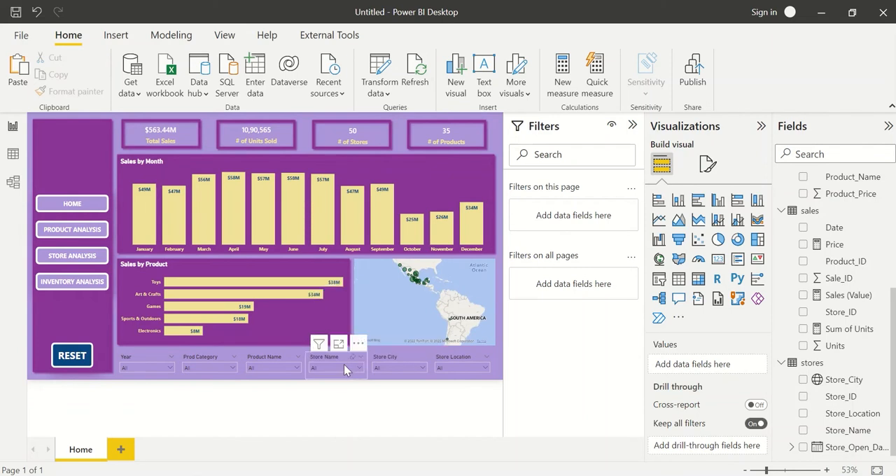
# Show the stores table's data and examine all values in the Store_Name column without filtering them.
pyautogui.click(13, 154)
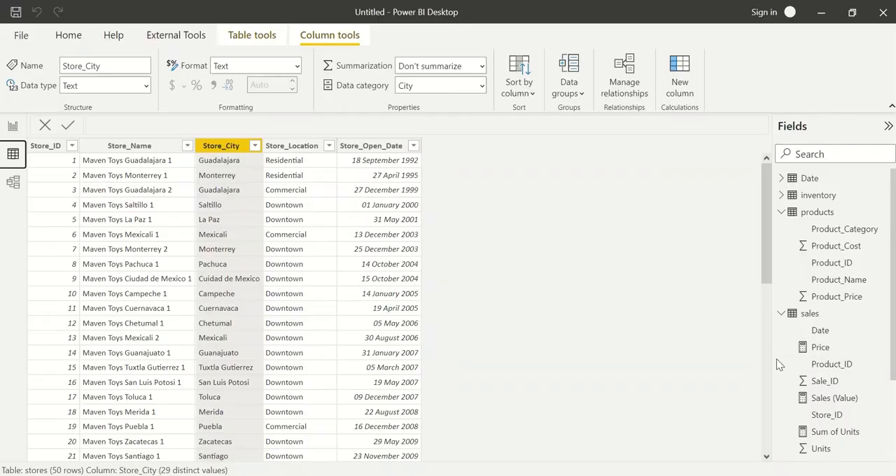
pyautogui.click(782, 213)
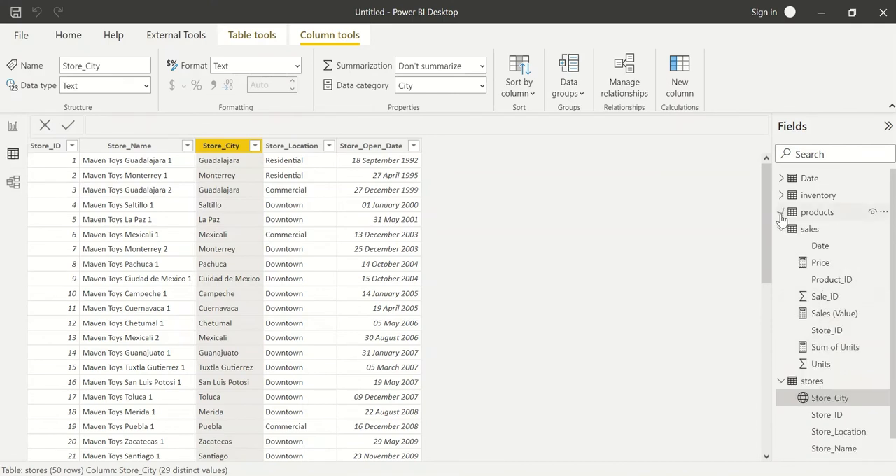
pyautogui.click(782, 229)
pyautogui.click(811, 247)
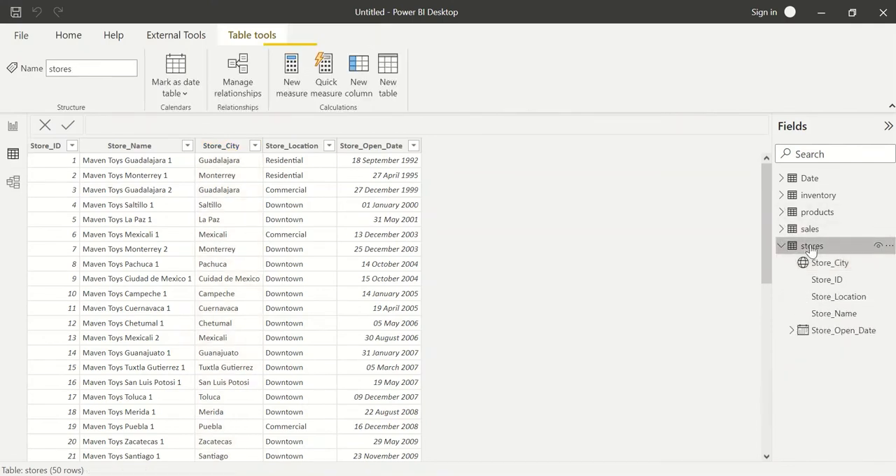
pyautogui.click(139, 153)
pyautogui.click(187, 146)
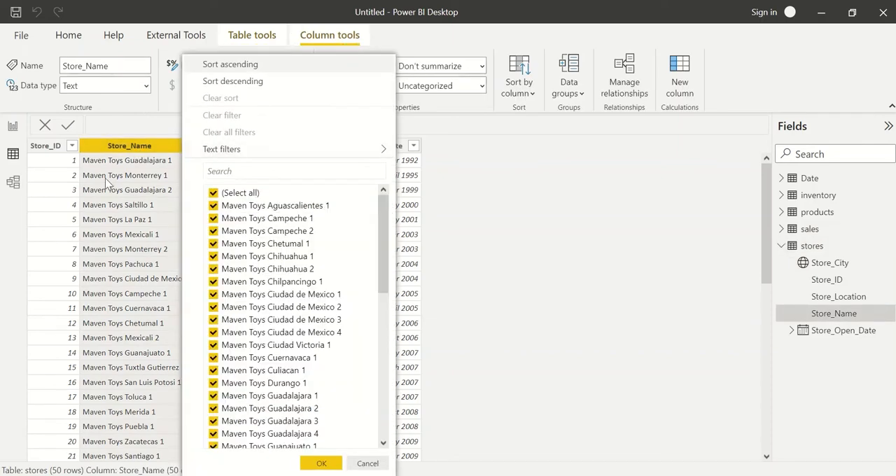
pyautogui.scroll(-10, 241, 238)
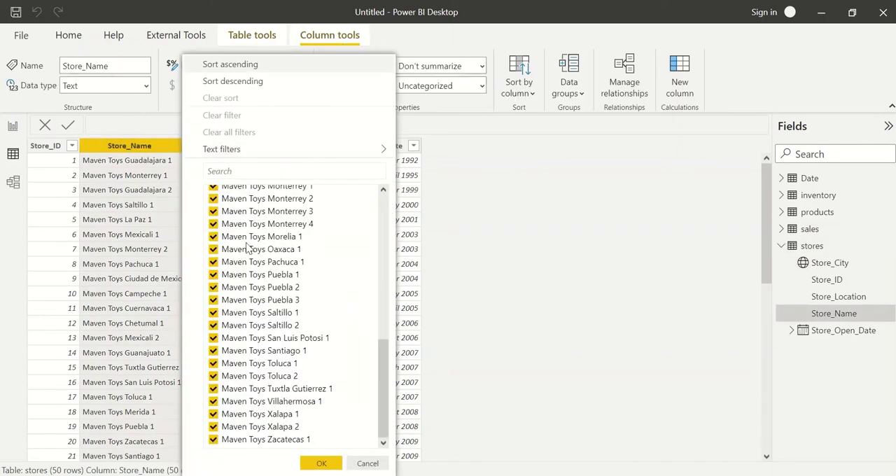
pyautogui.scroll(10, 247, 249)
pyautogui.click(145, 200)
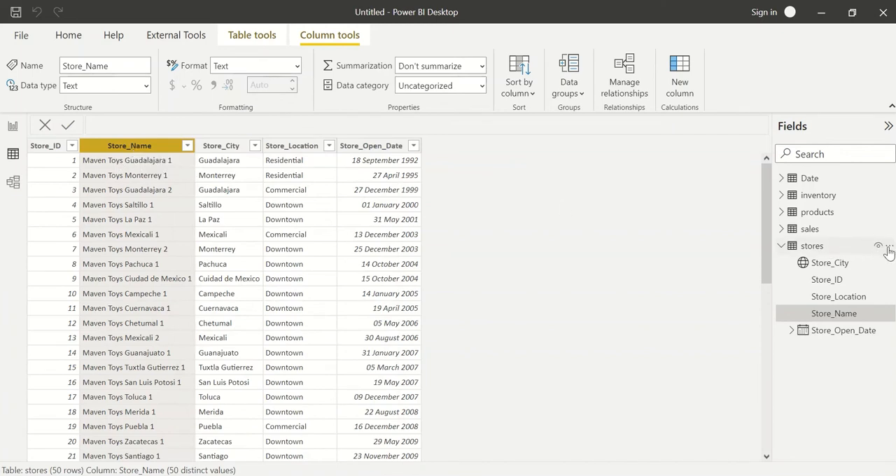
# Open the stores query in Power Query Editor and replace "Maven Toys " with an empty value in the Store_Name column.
pyautogui.click(887, 246)
pyautogui.click(784, 70)
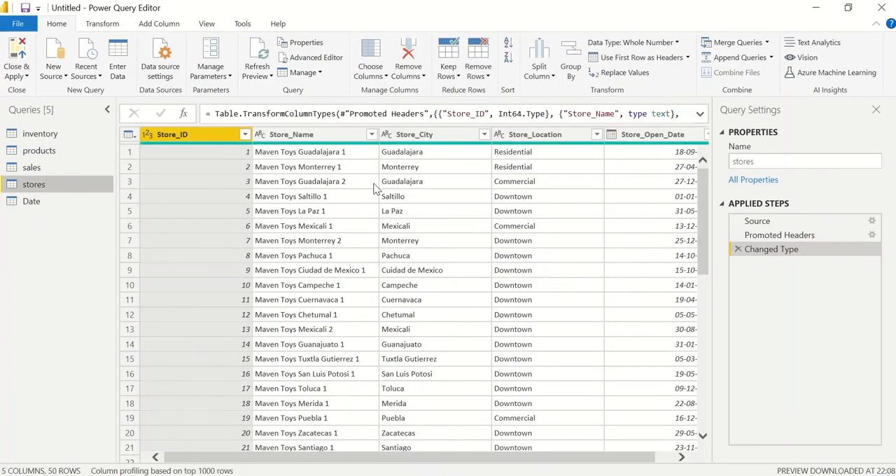
pyautogui.click(316, 137)
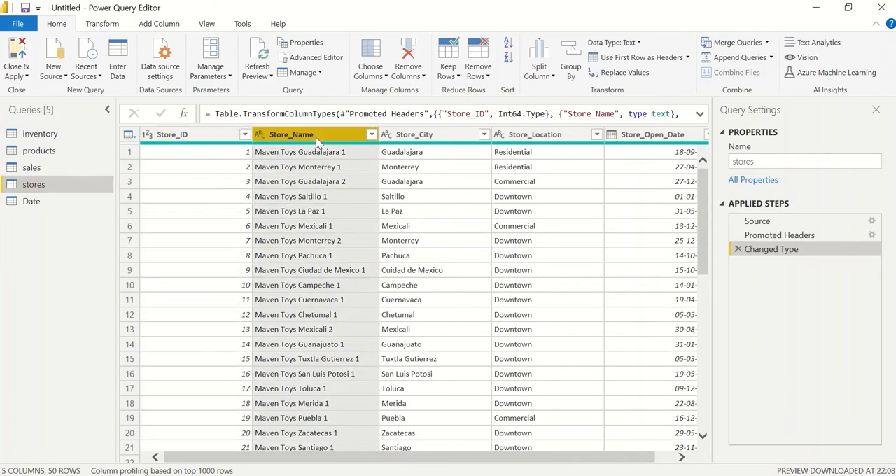
pyautogui.rightClick(316, 140)
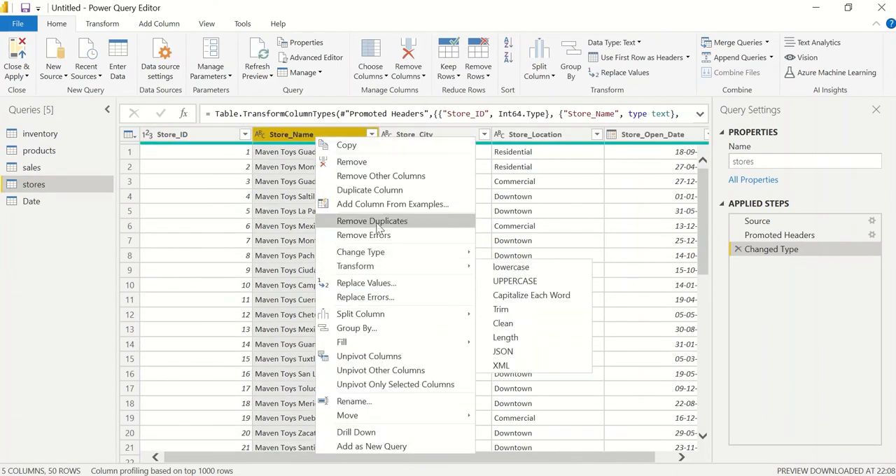
pyautogui.click(390, 283)
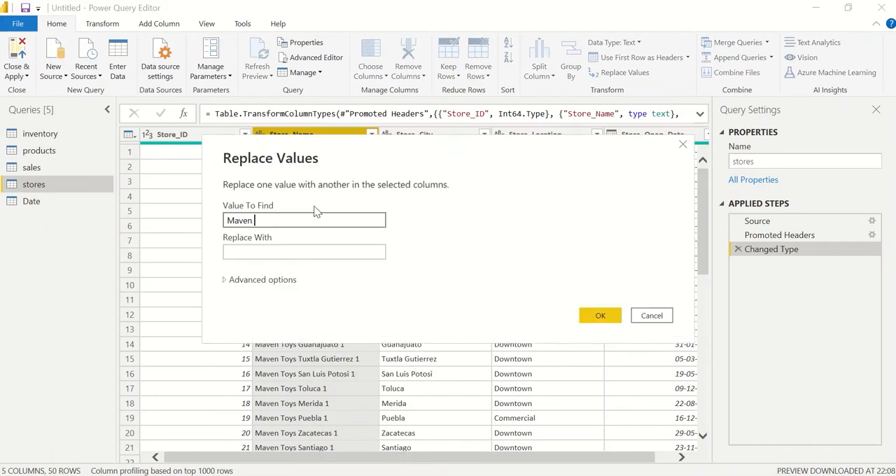
pyautogui.write('Maven Toys')
pyautogui.moveTo(297, 162); pyautogui.dragTo(508, 173)
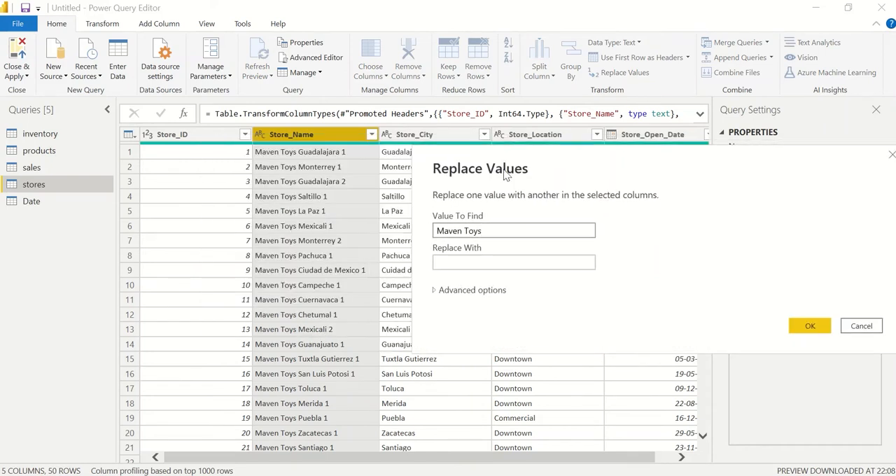
pyautogui.click(494, 259)
pyautogui.click(489, 233)
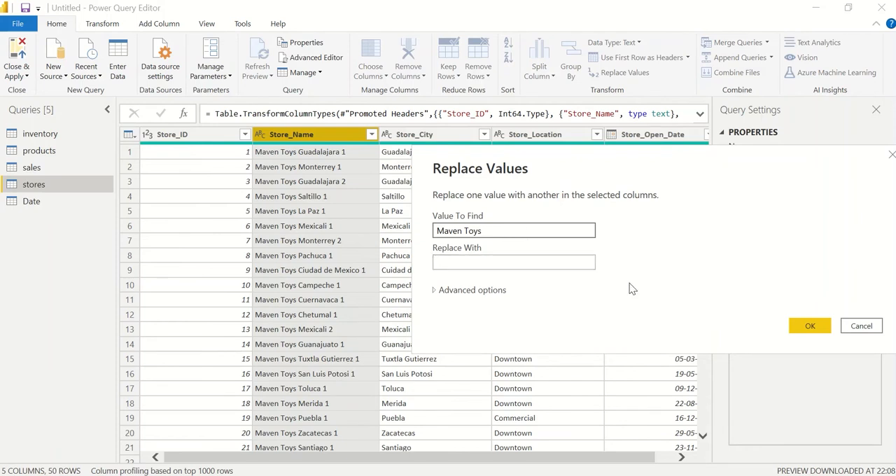
pyautogui.click(810, 326)
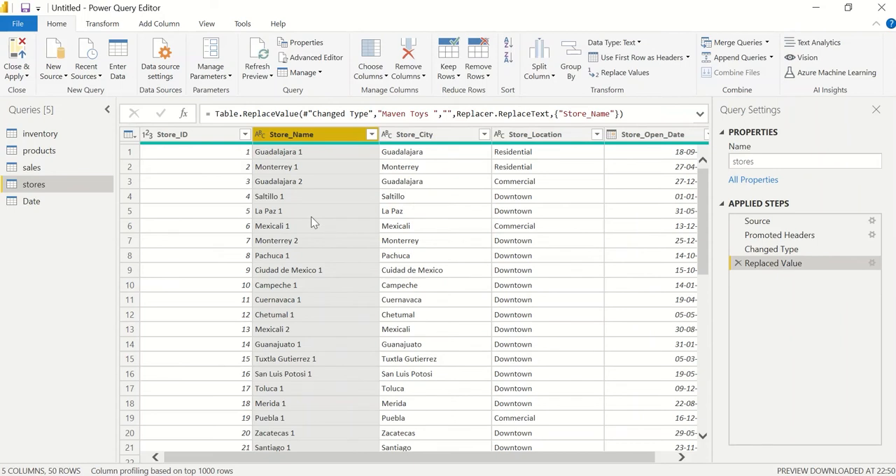
# Trim the text in the Store_Name column and apply the stores query changes to the report.
pyautogui.rightClick(293, 139)
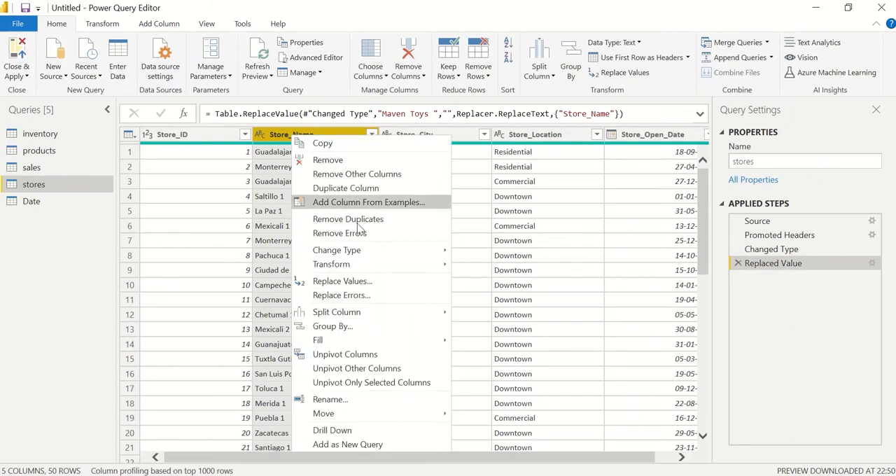
pyautogui.moveTo(390, 270)
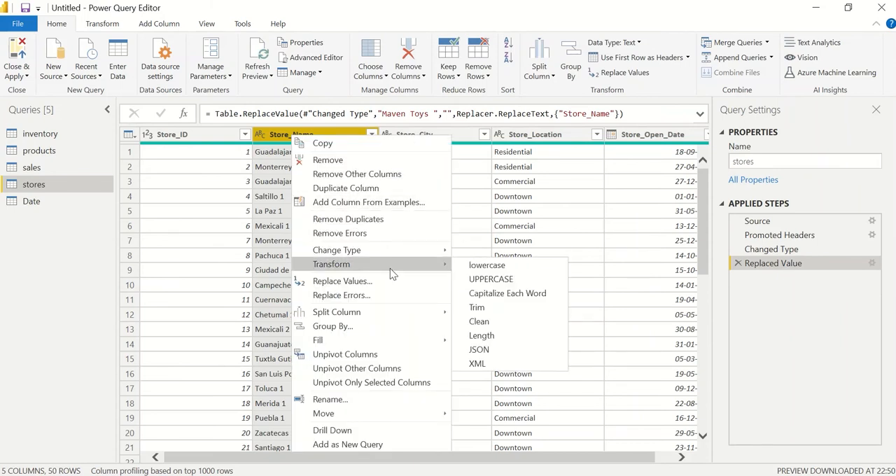
pyautogui.click(483, 309)
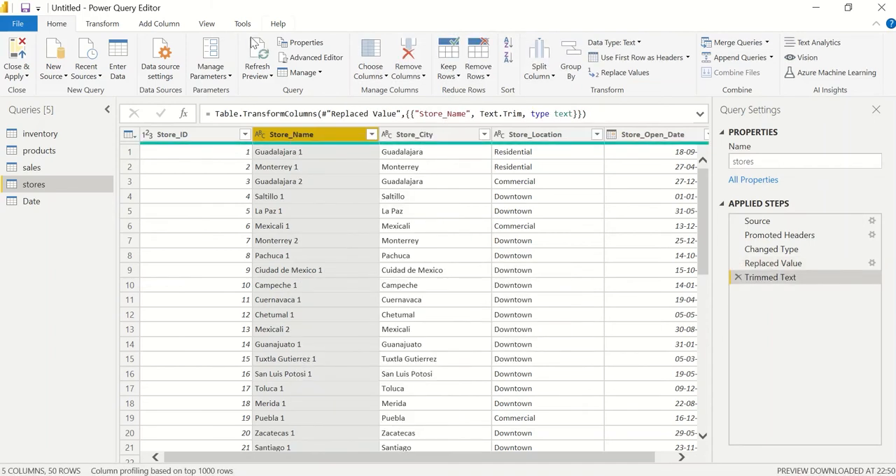
pyautogui.click(19, 75)
pyautogui.click(23, 89)
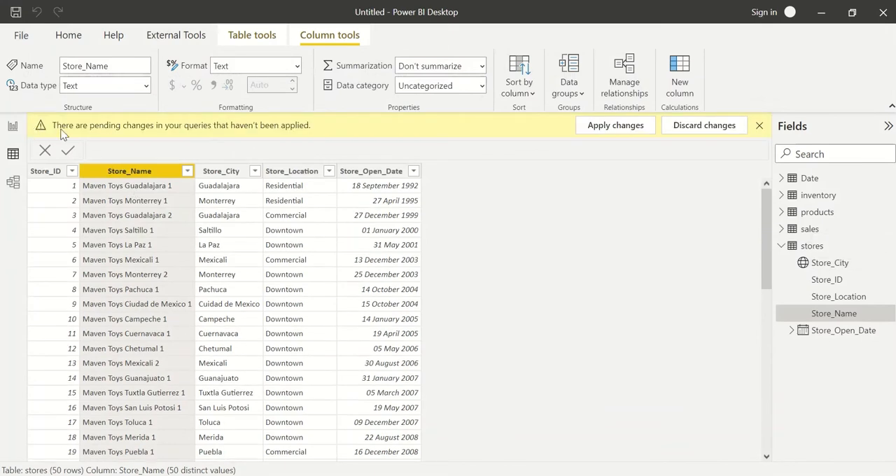
pyautogui.click(591, 128)
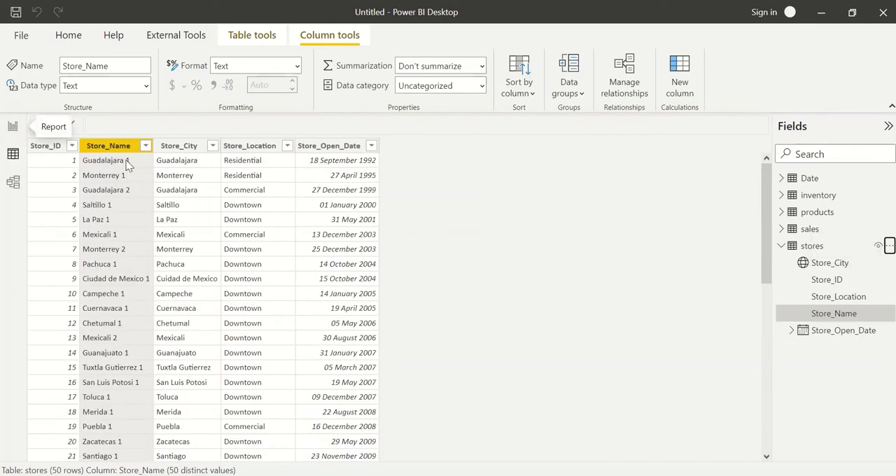
# Check the shortened names in the report's Store Name slicer, test it with Toluca 2, and clear the selection.
pyautogui.click(13, 126)
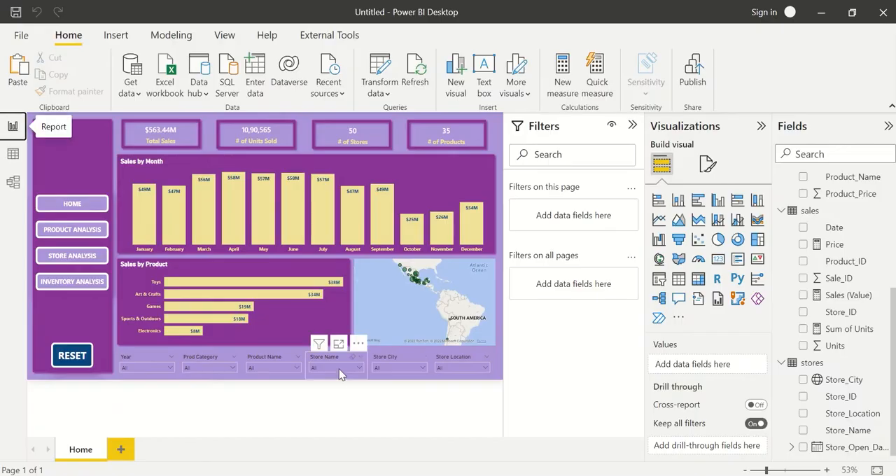
pyautogui.click(339, 374)
pyautogui.scroll(-3, 339, 329)
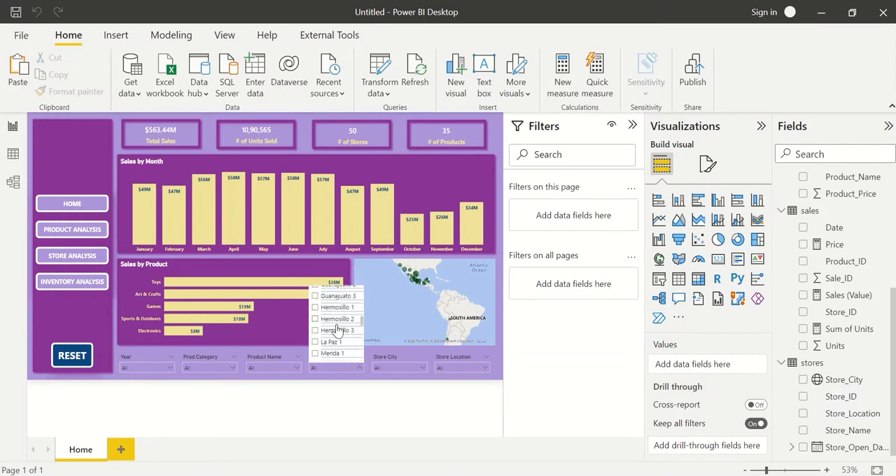
pyautogui.scroll(-3, 338, 329)
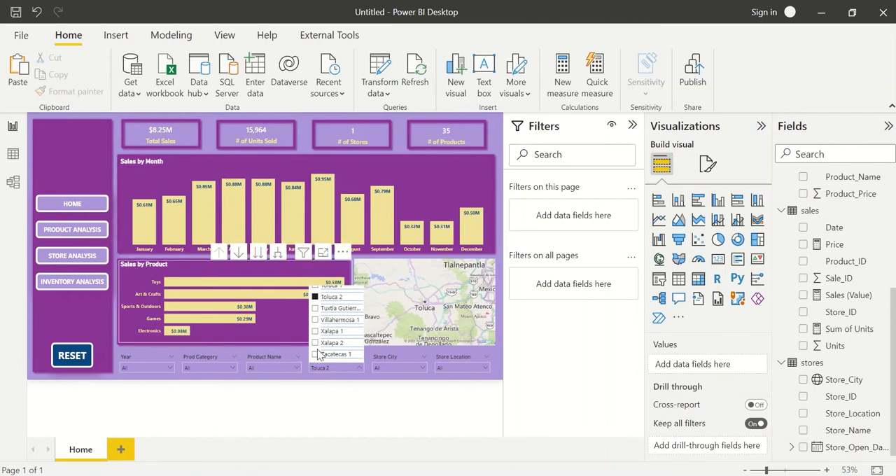
pyautogui.click(332, 368)
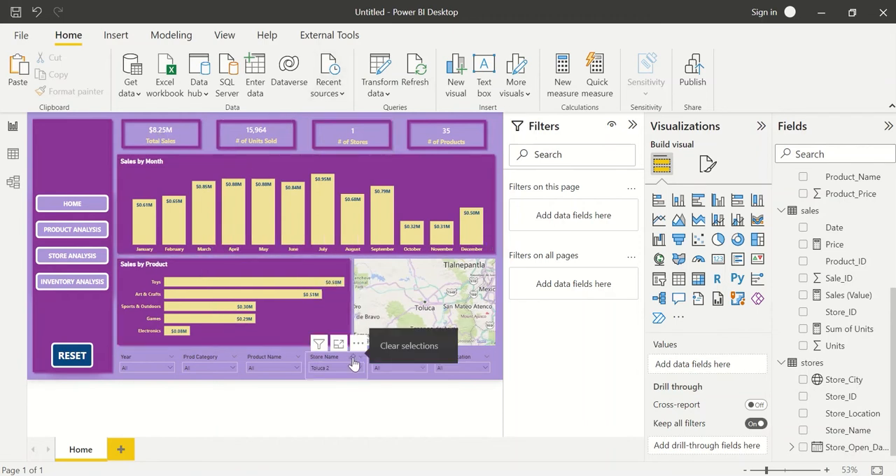
pyautogui.click(353, 359)
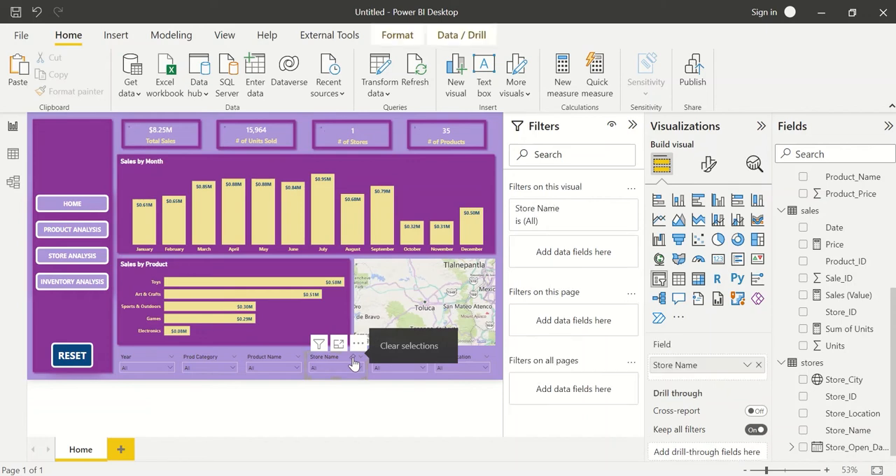
# View the interaction settings of Sales by Month and Sales by Product, and test their cross-highlighting with January and Toys.
pyautogui.click(135, 182)
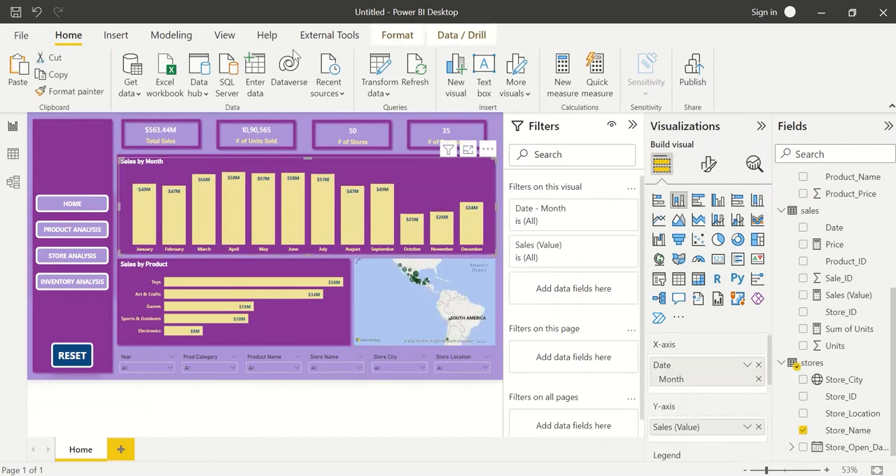
pyautogui.click(390, 36)
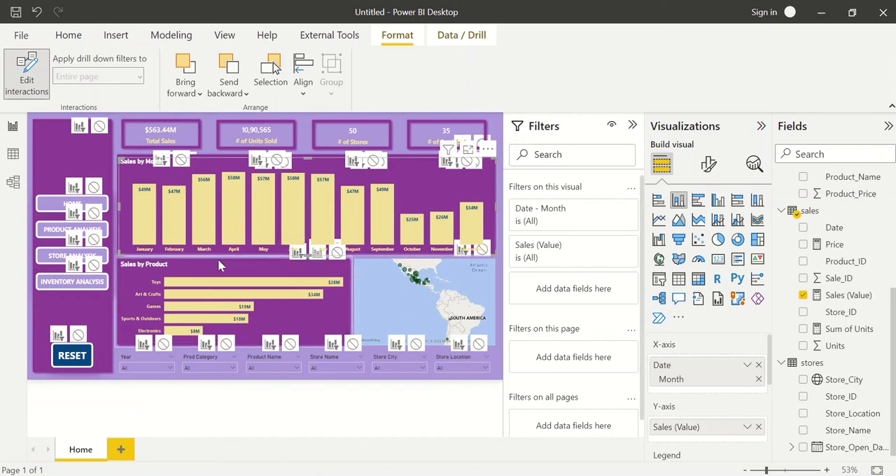
pyautogui.click(194, 271)
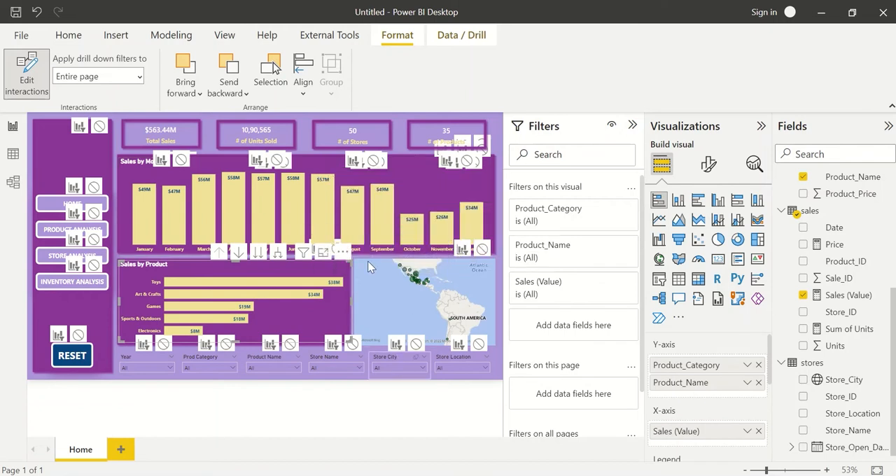
pyautogui.click(28, 76)
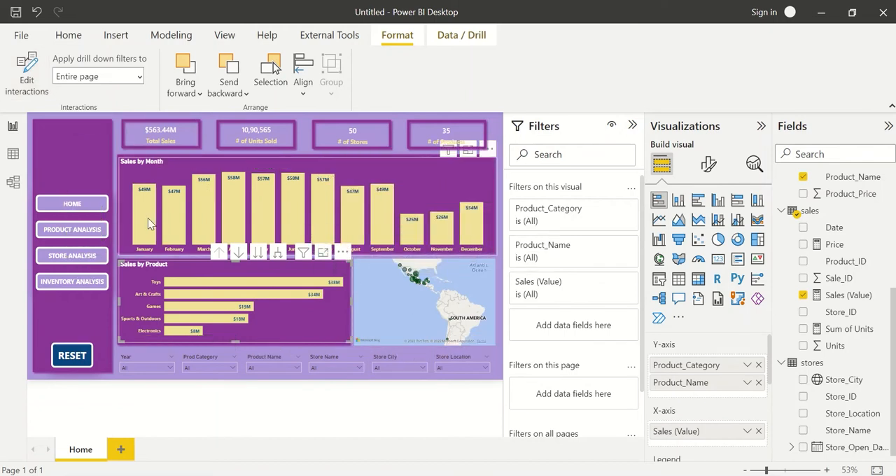
pyautogui.click(148, 223)
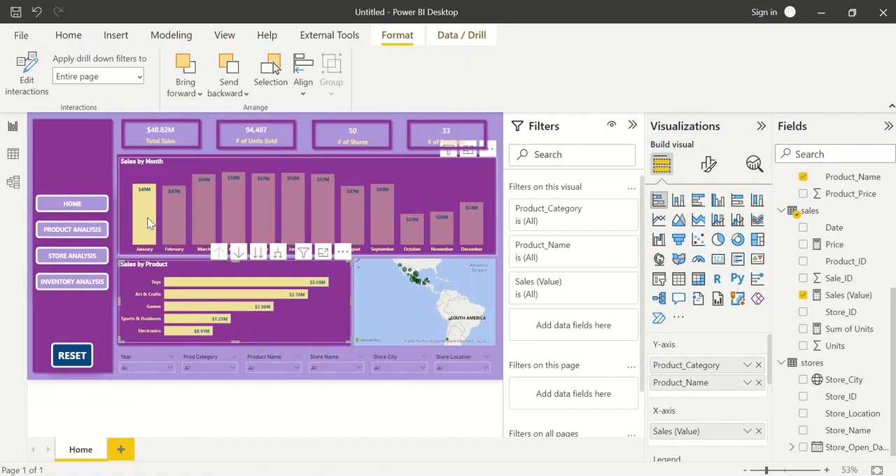
pyautogui.click(195, 290)
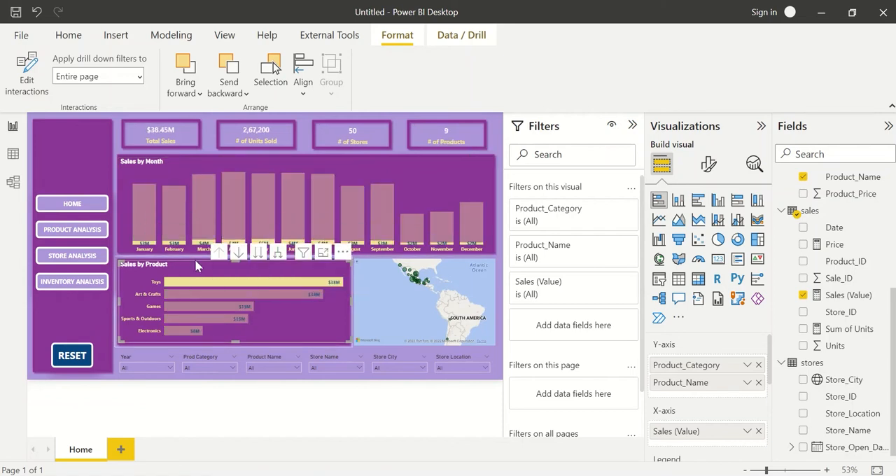
# Edit interactions, moving the Sales by Month chart clear of overlapping controls, so Sales by Product filters it; test with Art & Crafts.
pyautogui.click(34, 83)
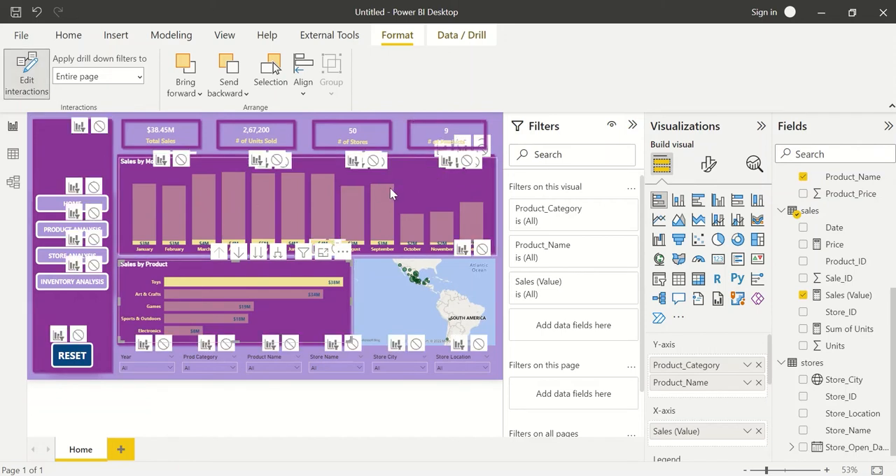
pyautogui.moveTo(416, 162); pyautogui.dragTo(391, 189)
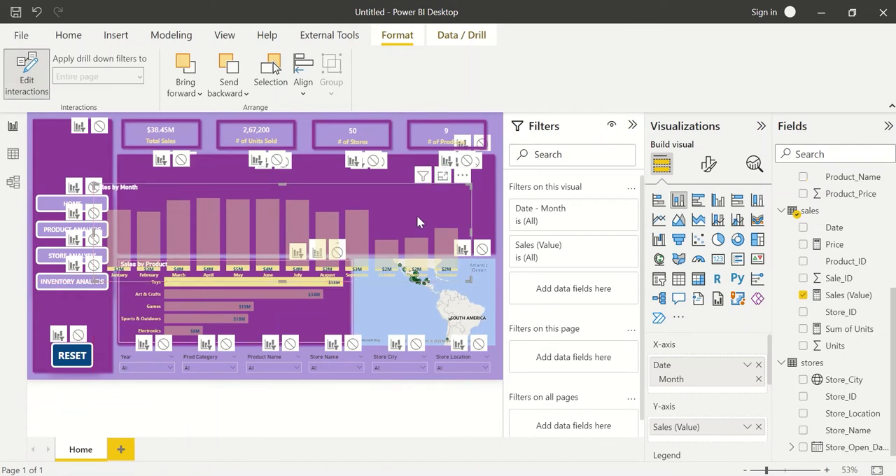
pyautogui.click(419, 176)
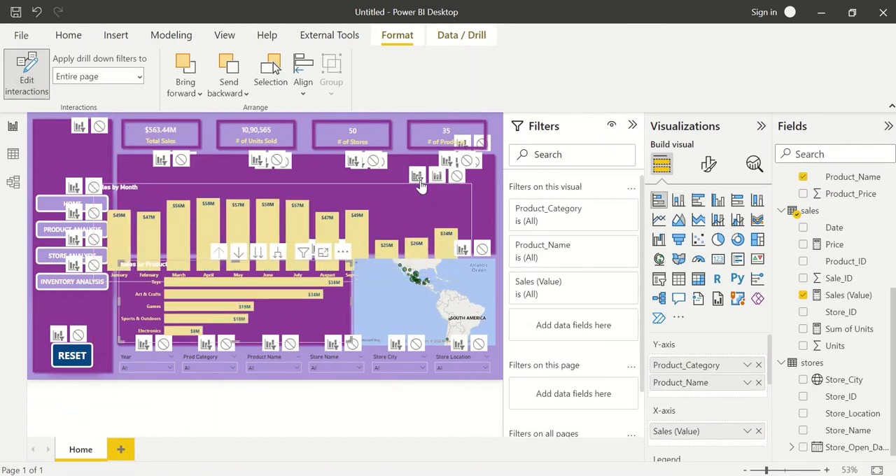
pyautogui.click(238, 295)
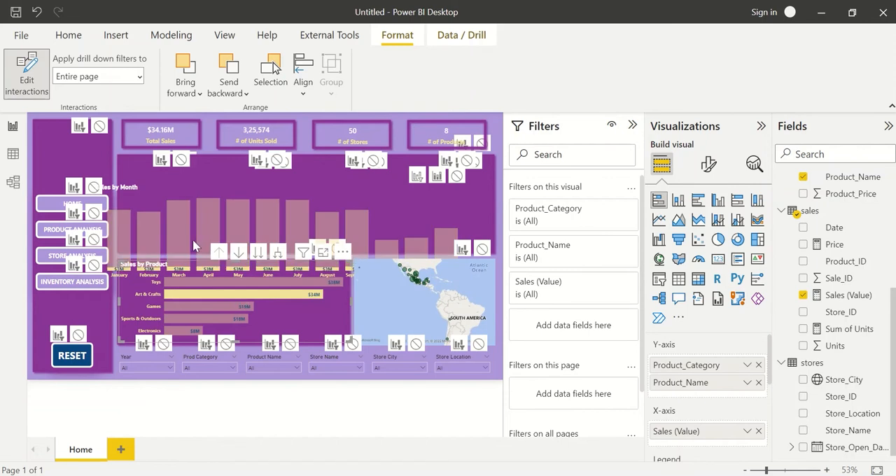
pyautogui.click(417, 177)
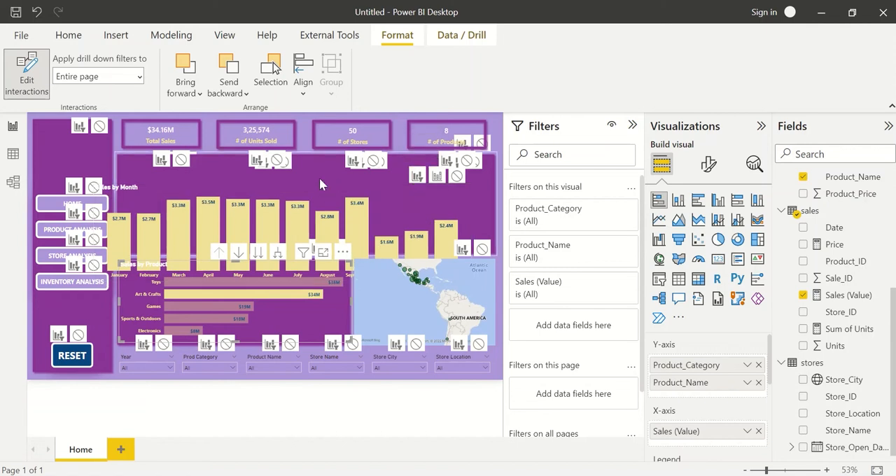
# Move the Sales by Month chart back into its panel and finish editing interactions, clearing the Art & Crafts selection.
pyautogui.click(348, 165)
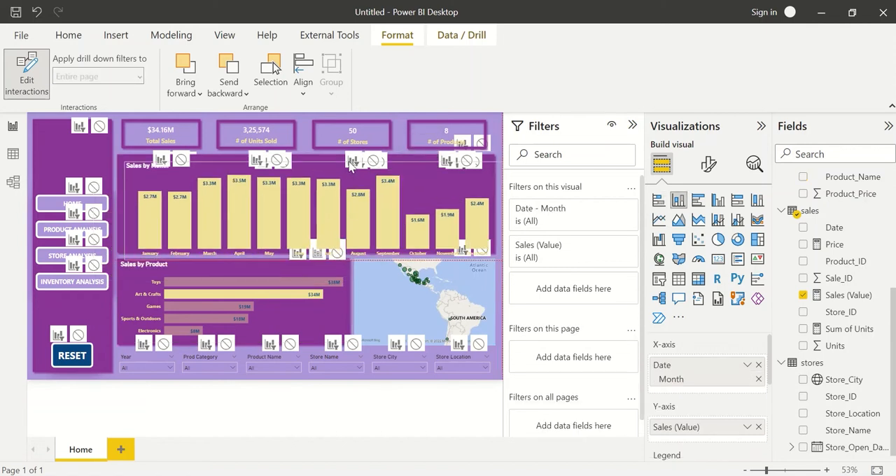
pyautogui.moveTo(346, 160); pyautogui.dragTo(344, 157)
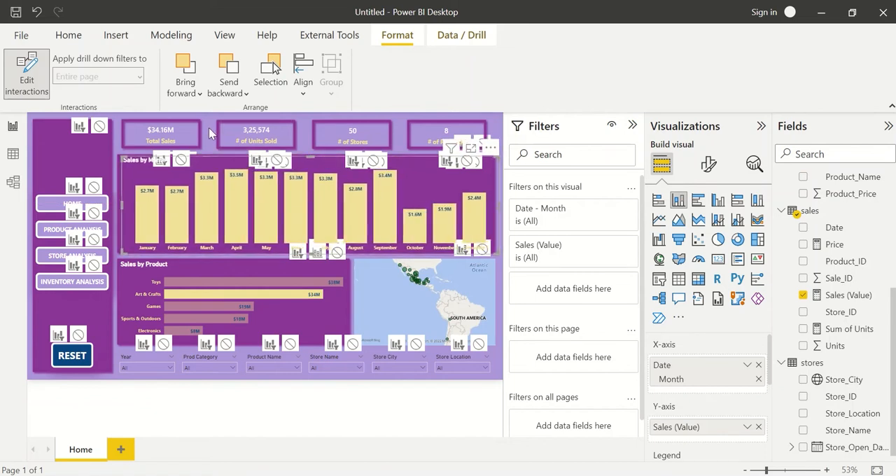
pyautogui.click(37, 92)
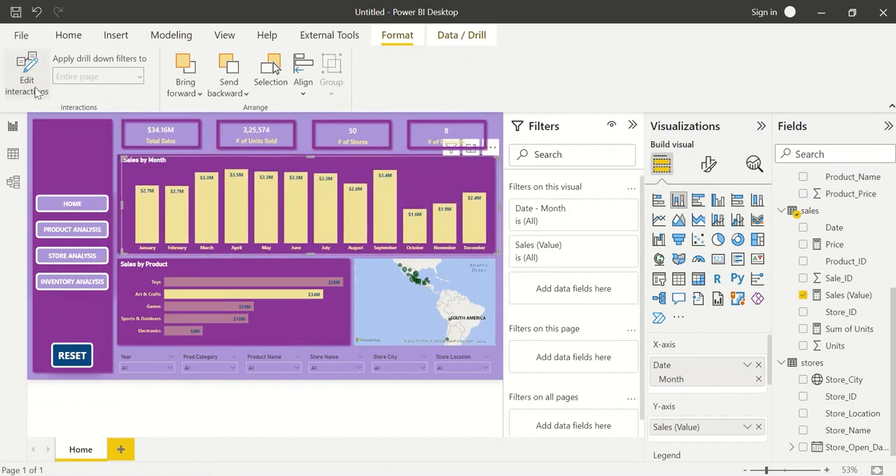
pyautogui.click(208, 140)
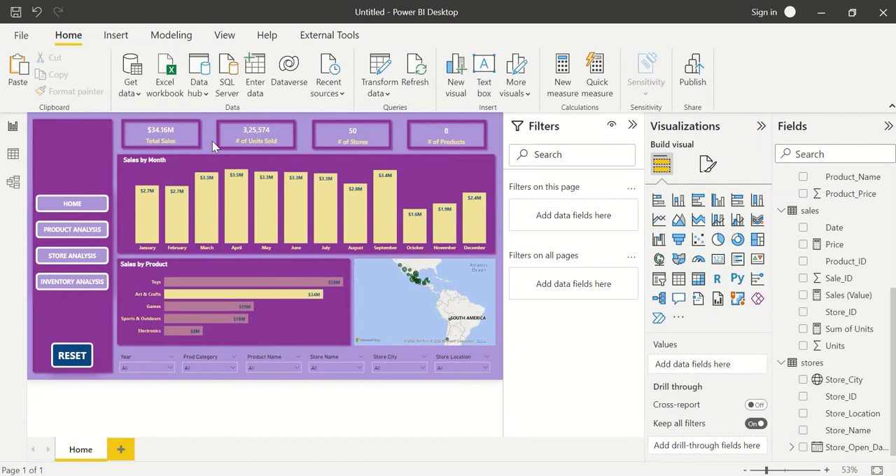
pyautogui.click(197, 297)
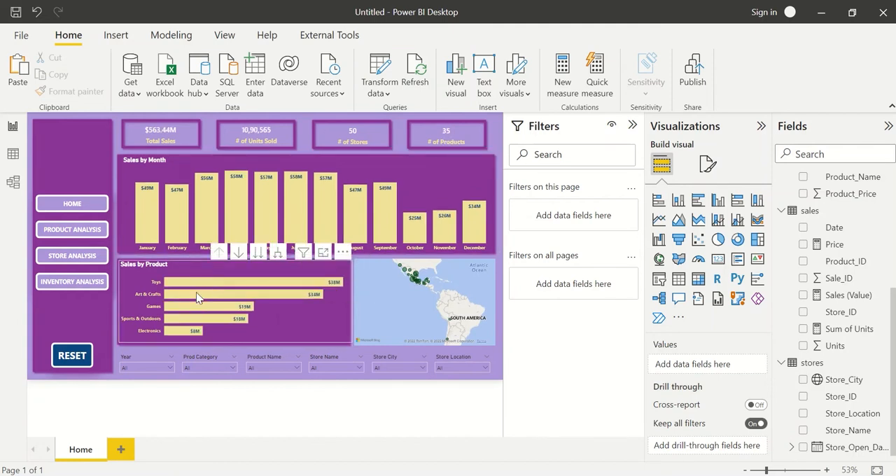
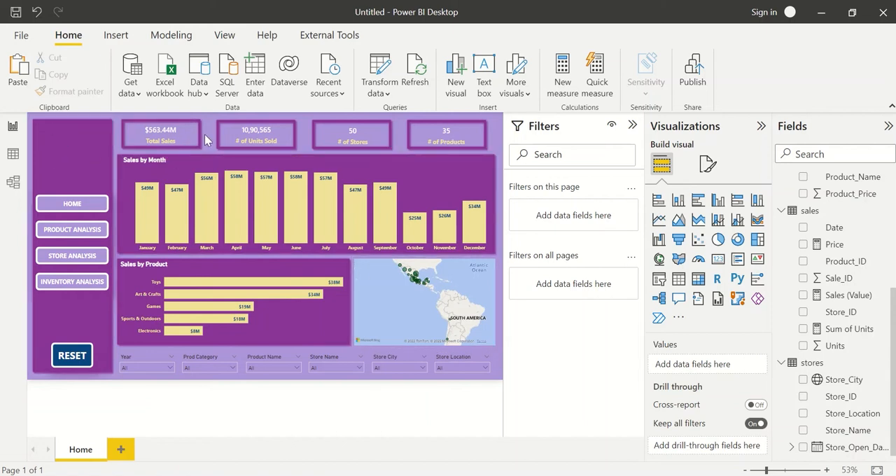
# Insert a pill shape on the Home page.
pyautogui.click(115, 36)
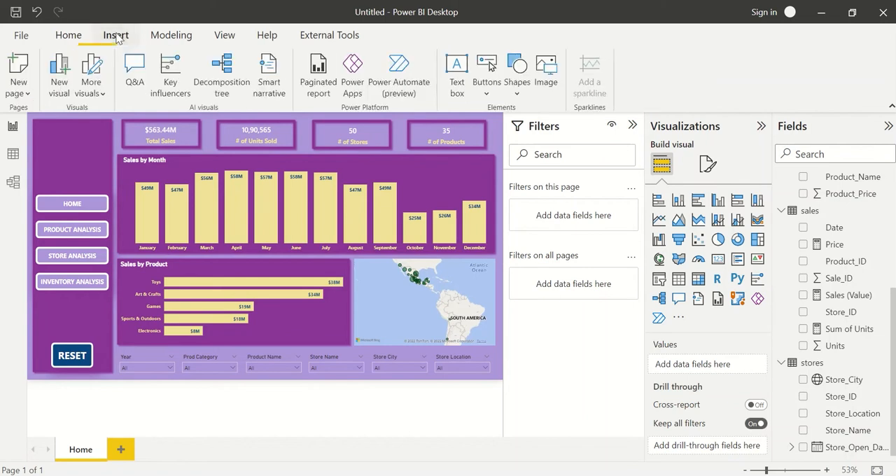
pyautogui.click(517, 77)
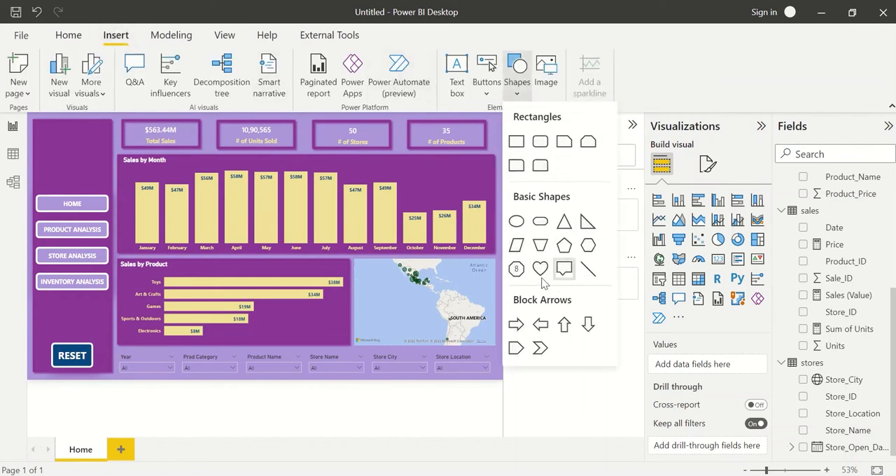
pyautogui.click(540, 223)
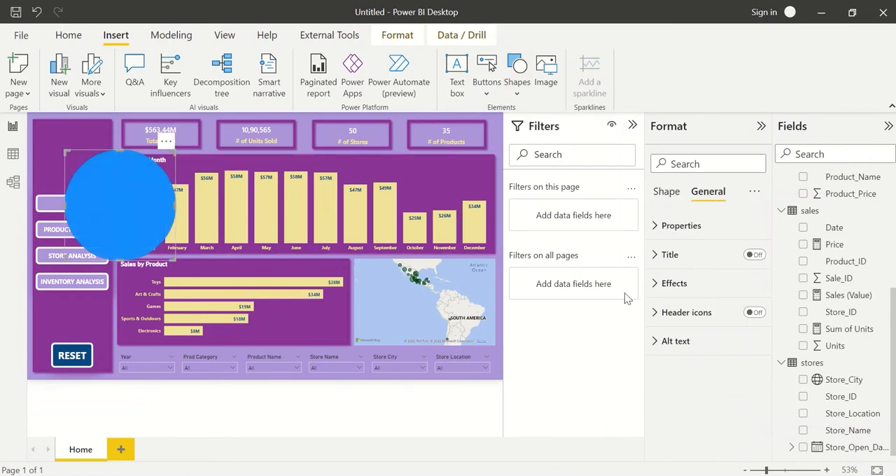
# Turn on text for the new pill shape and enter MAVEN TOYS as its label.
pyautogui.click(667, 193)
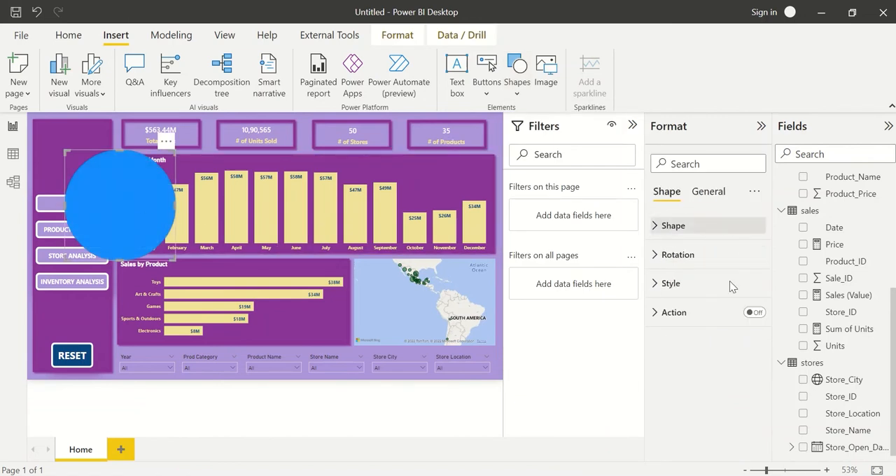
pyautogui.click(701, 284)
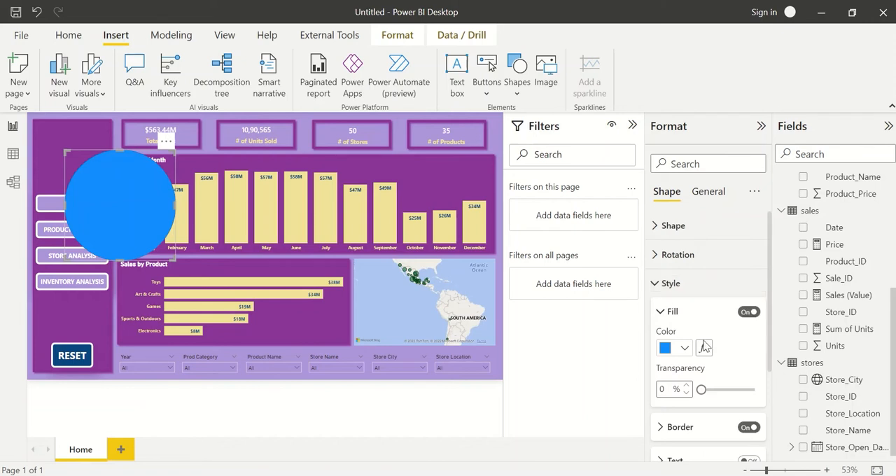
pyautogui.scroll(-3, 704, 348)
pyautogui.click(749, 335)
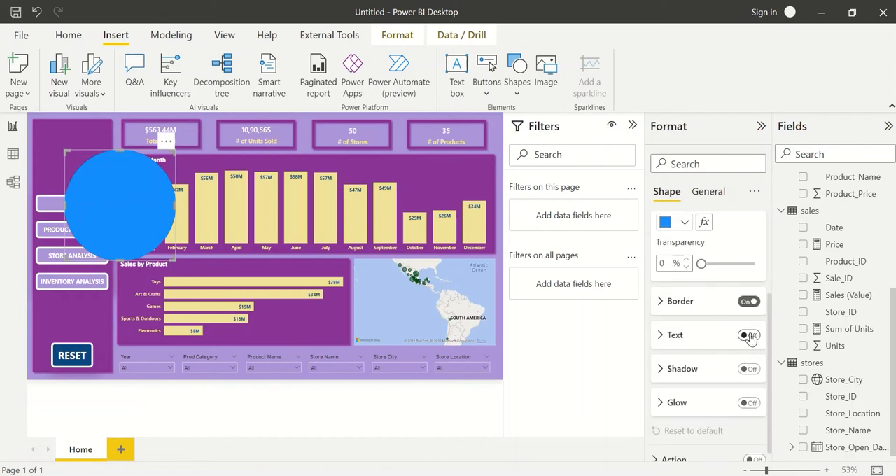
pyautogui.click(675, 336)
pyautogui.click(692, 367)
pyautogui.write('M')
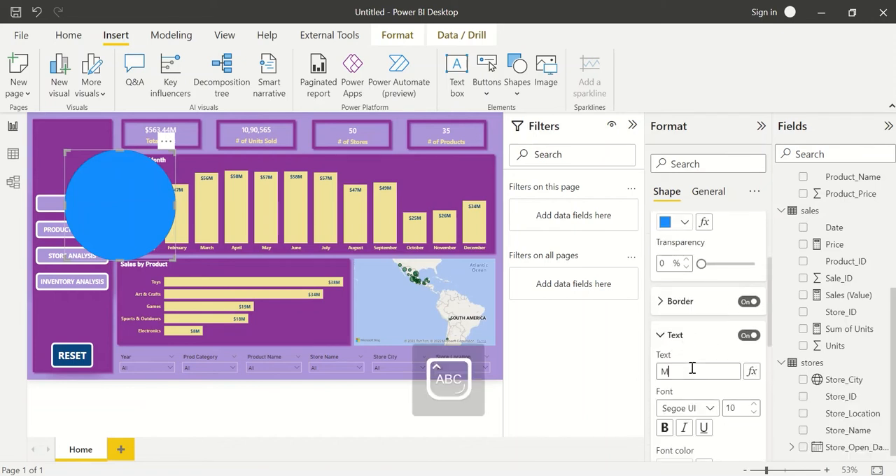
pyautogui.write('AVE TOYS')
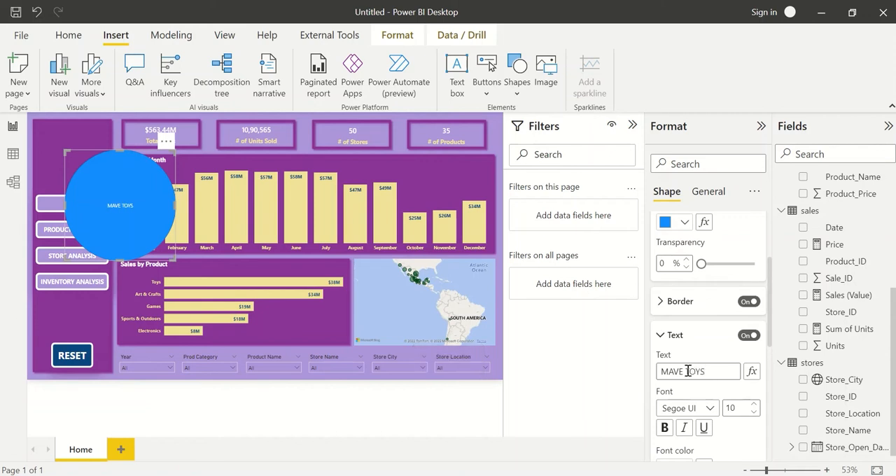
pyautogui.click(684, 372)
pyautogui.write('N')
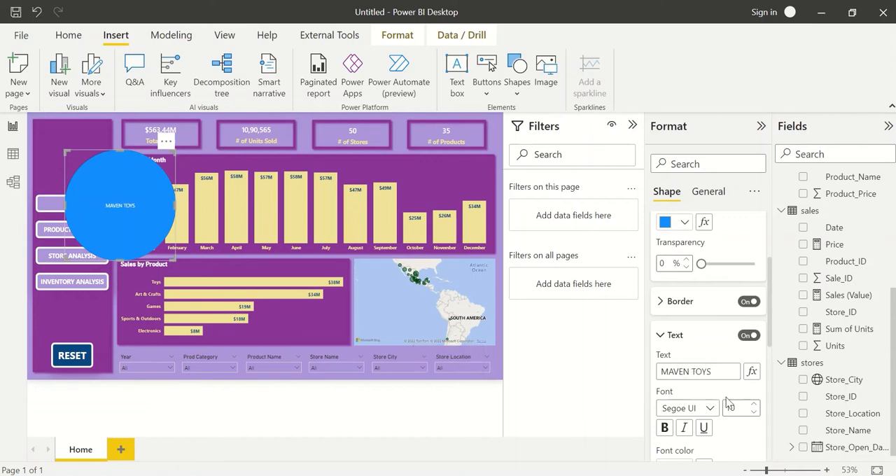
# Make the MAVEN TOYS text bold at size 16, and shrink the shape into the purple sidebar above the HOME button.
pyautogui.click(666, 428)
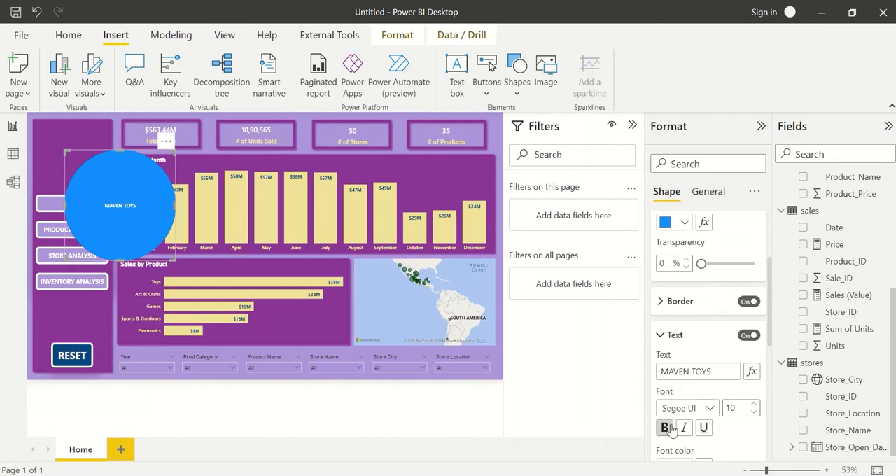
pyautogui.click(753, 406)
pyautogui.click(753, 405)
pyautogui.click(753, 406)
pyautogui.click(754, 405)
pyautogui.click(753, 406)
pyautogui.click(754, 407)
pyautogui.moveTo(170, 228); pyautogui.dragTo(109, 149)
pyautogui.moveTo(70, 148); pyautogui.dragTo(71, 140)
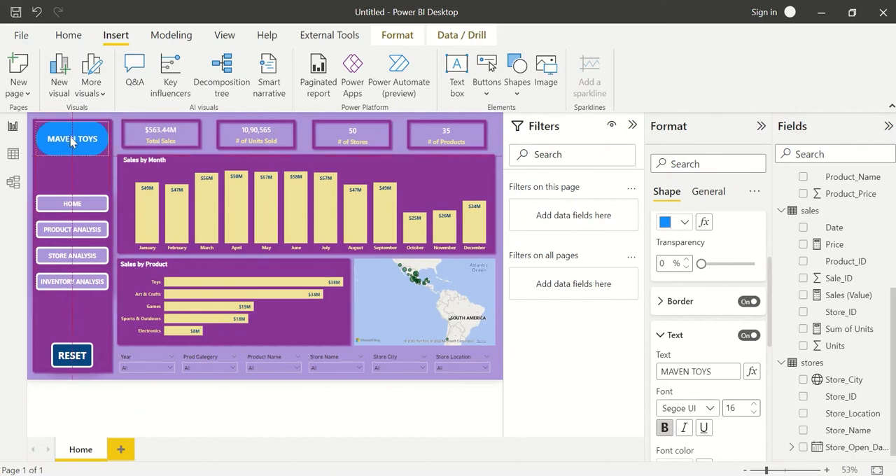
# Give the MAVEN TOYS shape a white border 5 px wide.
pyautogui.click(706, 306)
pyautogui.scroll(-1, 768, 395)
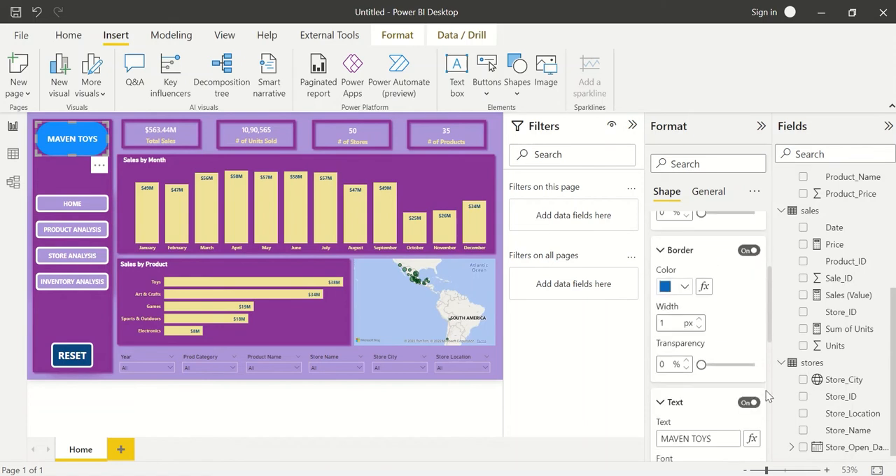
pyautogui.click(676, 287)
pyautogui.write('5')
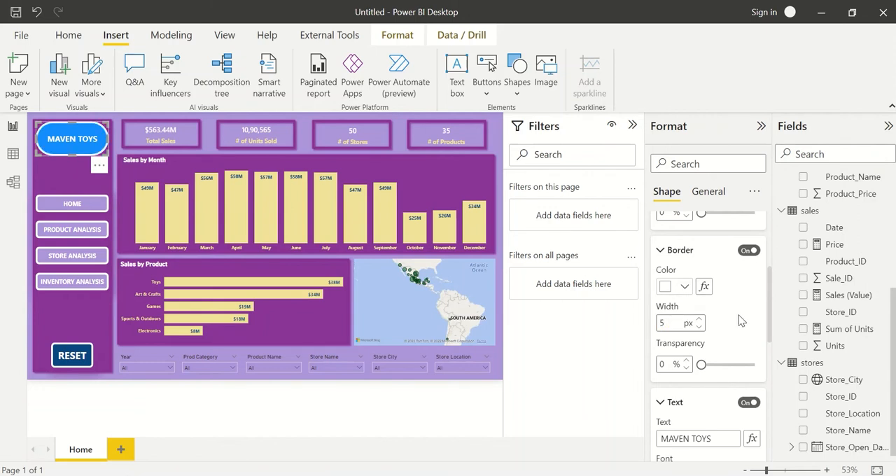
# Fill the MAVEN TOYS shape with dark orange.
pyautogui.scroll(2, 742, 321)
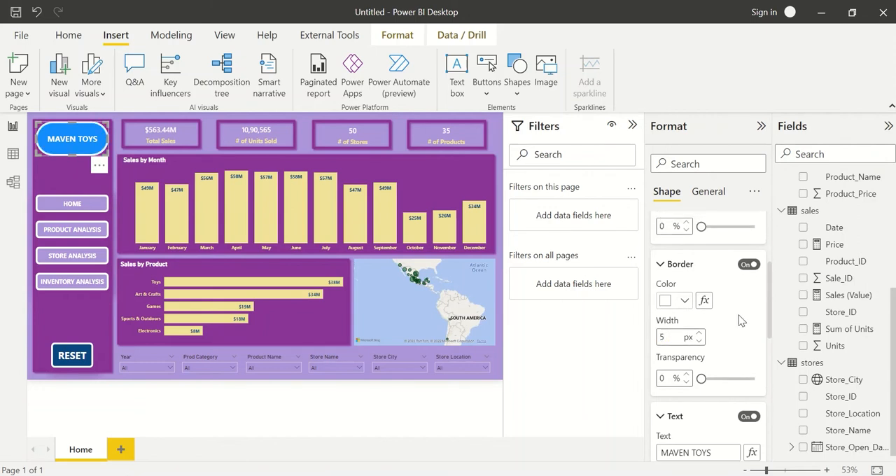
pyautogui.scroll(2, 742, 321)
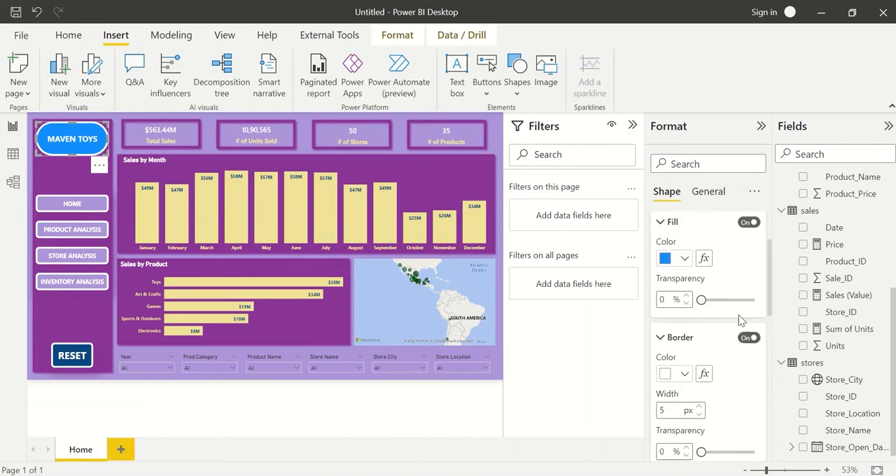
pyautogui.click(673, 259)
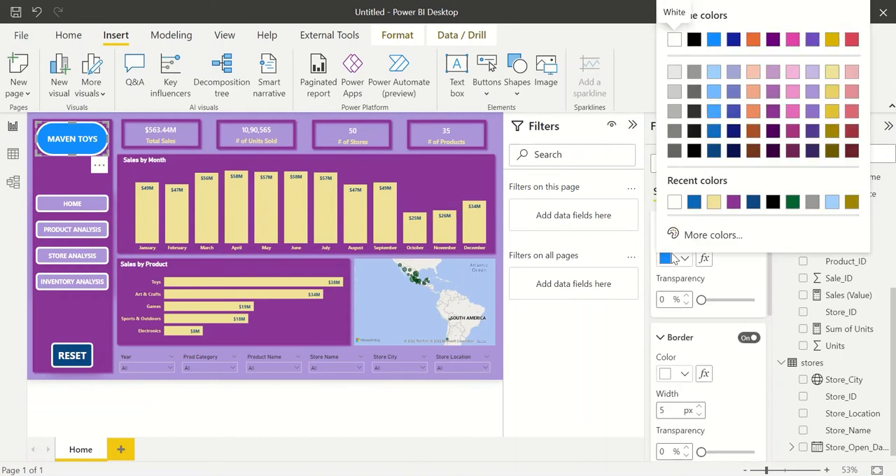
pyautogui.click(754, 137)
# Turn on a shadow for the MAVEN TOYS shape, coloured dark orange with 5% transparency.
pyautogui.scroll(-1, 699, 364)
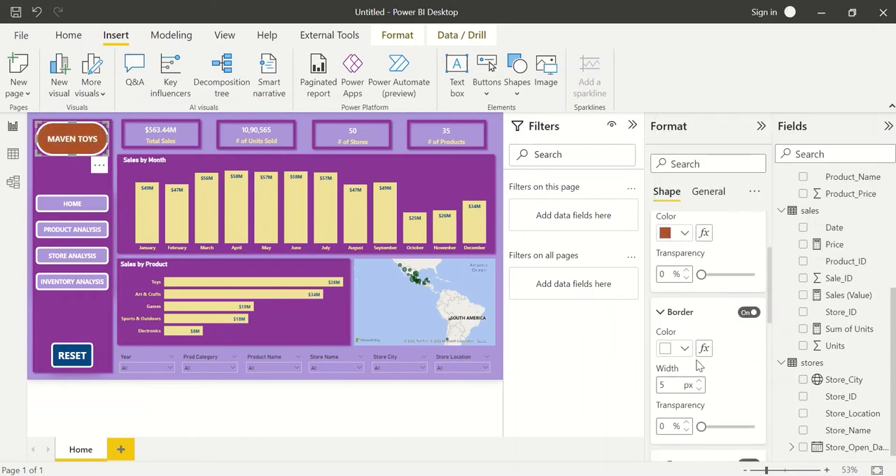
pyautogui.scroll(-8, 677, 291)
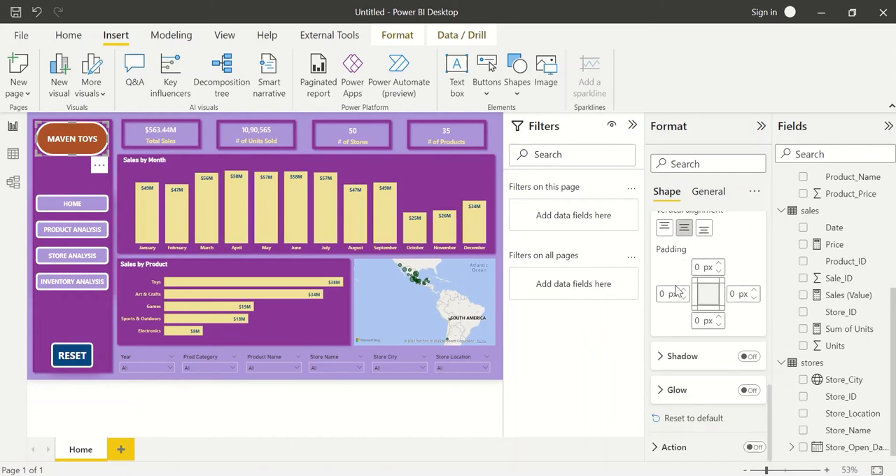
pyautogui.click(749, 356)
pyautogui.click(685, 358)
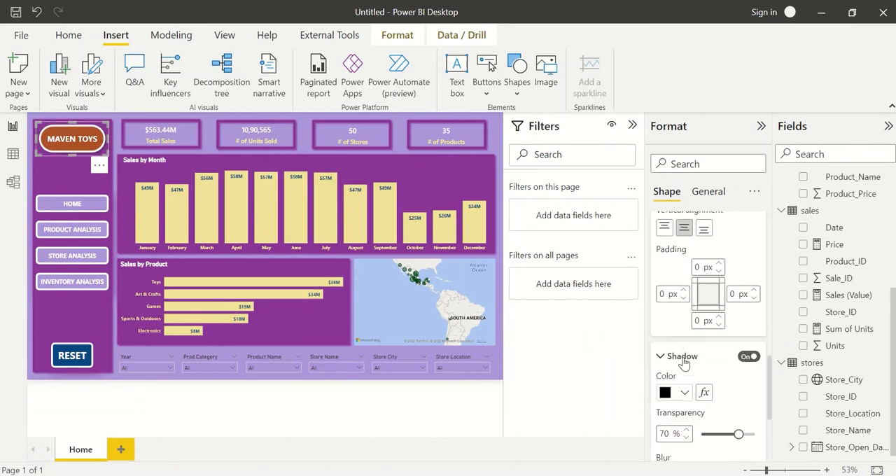
pyautogui.click(684, 388)
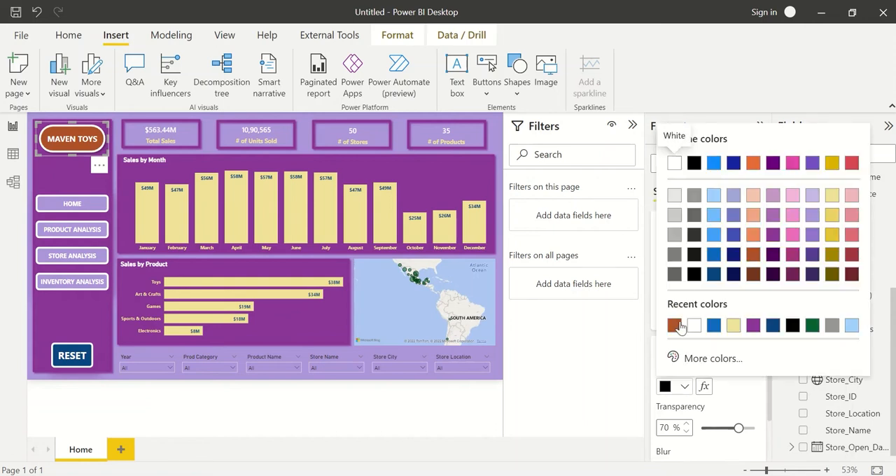
pyautogui.click(754, 255)
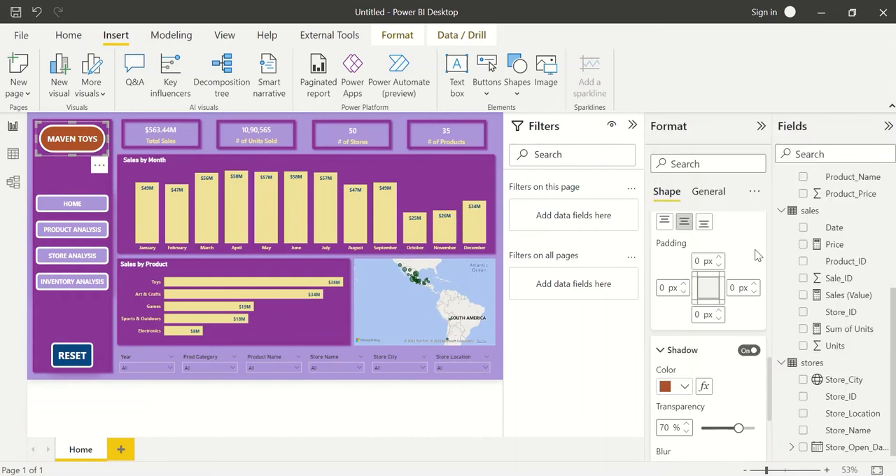
pyautogui.moveTo(739, 428); pyautogui.dragTo(704, 428)
# Set the MAVEN TOYS shadow's blur to 10 px with the Bottom right position, and deselect the shape.
pyautogui.scroll(-3, 722, 426)
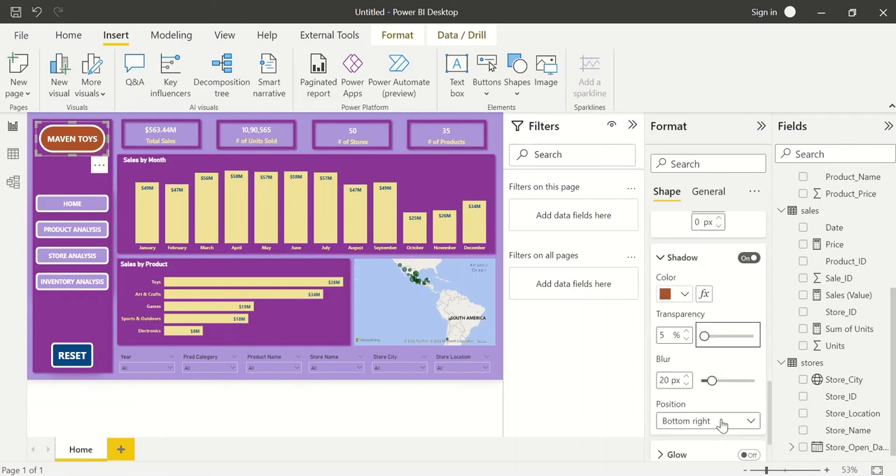
pyautogui.click(670, 382)
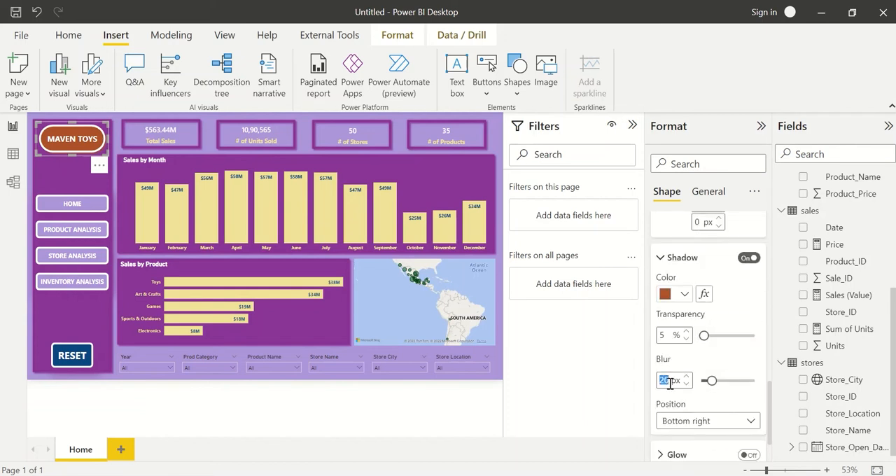
pyautogui.write('10')
pyautogui.press('Tab')
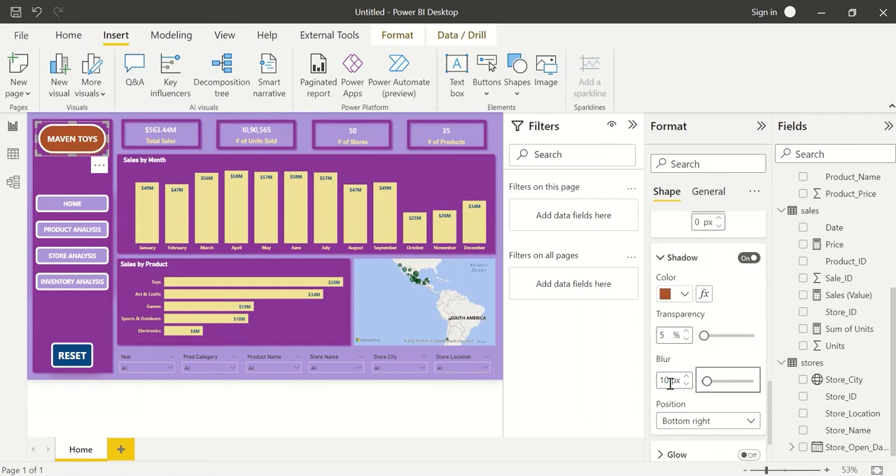
pyautogui.click(696, 426)
pyautogui.click(691, 370)
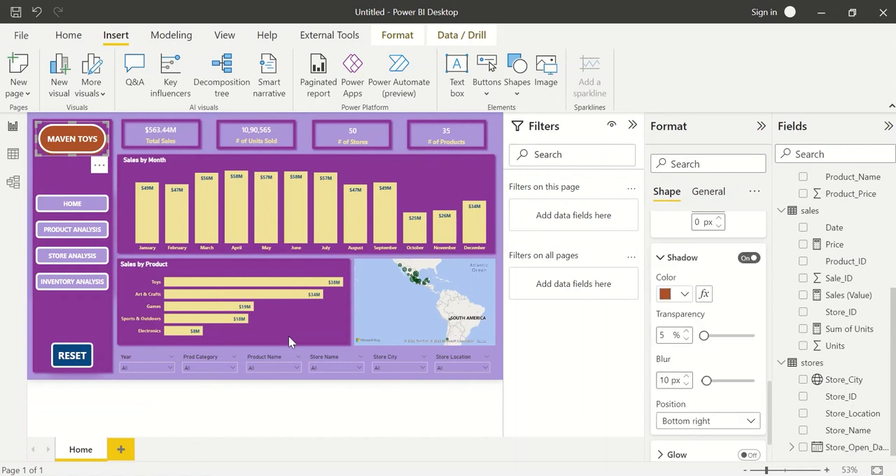
pyautogui.click(170, 350)
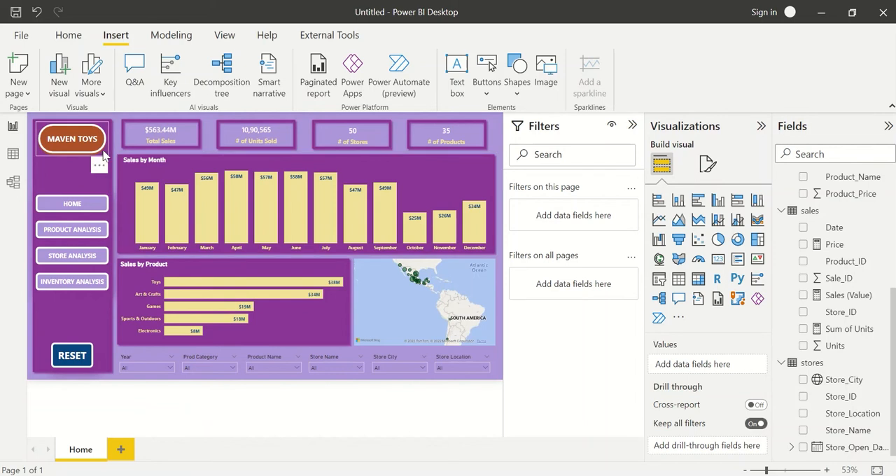
# Test filtering the Home page by Toys in the Sales by Product chart, and clear the selection.
pyautogui.click(79, 358)
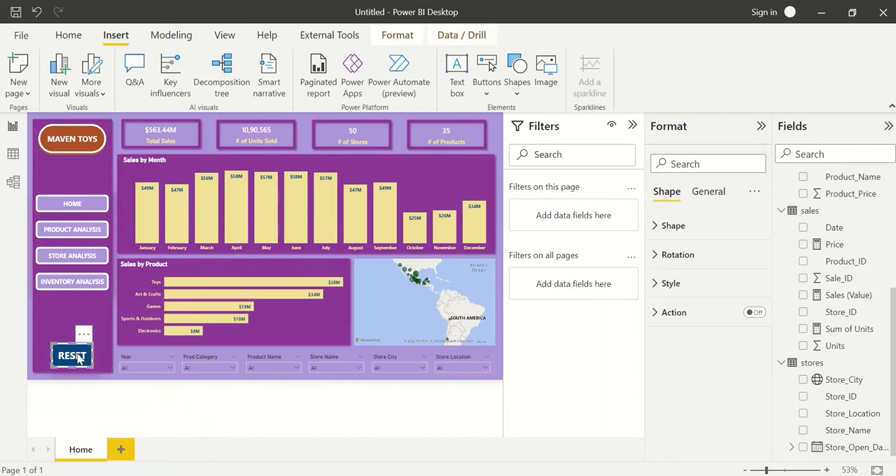
pyautogui.click(116, 350)
pyautogui.click(207, 288)
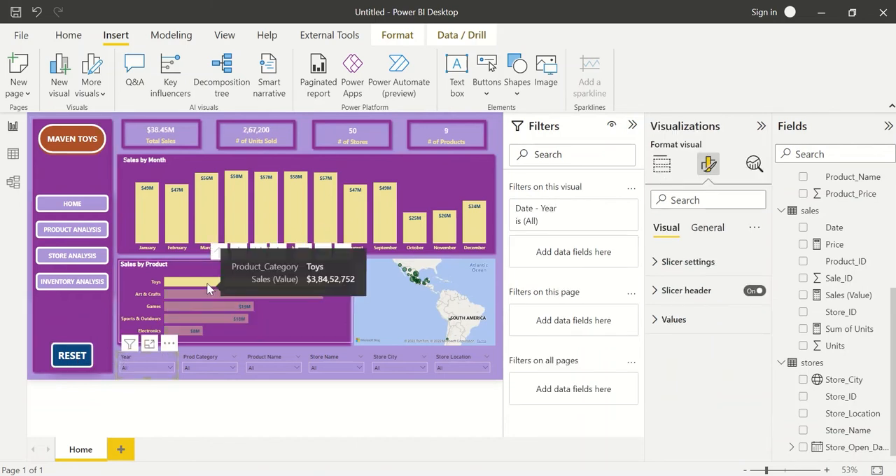
pyautogui.click(207, 288)
pyautogui.click(207, 287)
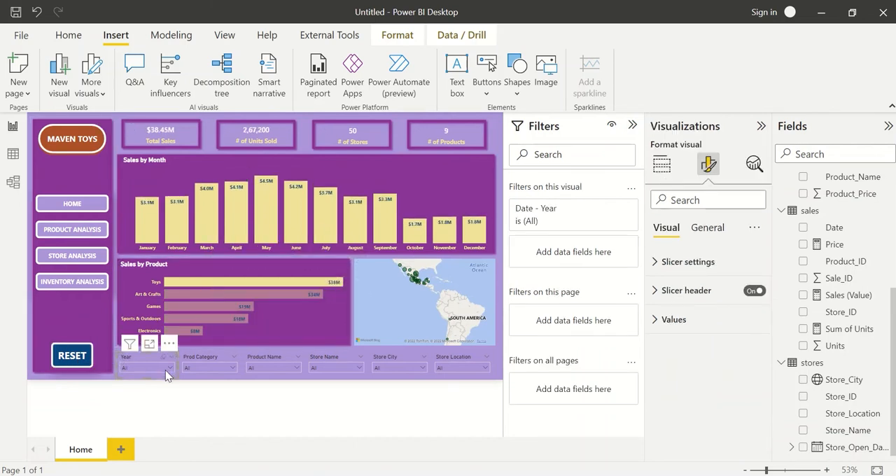
pyautogui.click(207, 283)
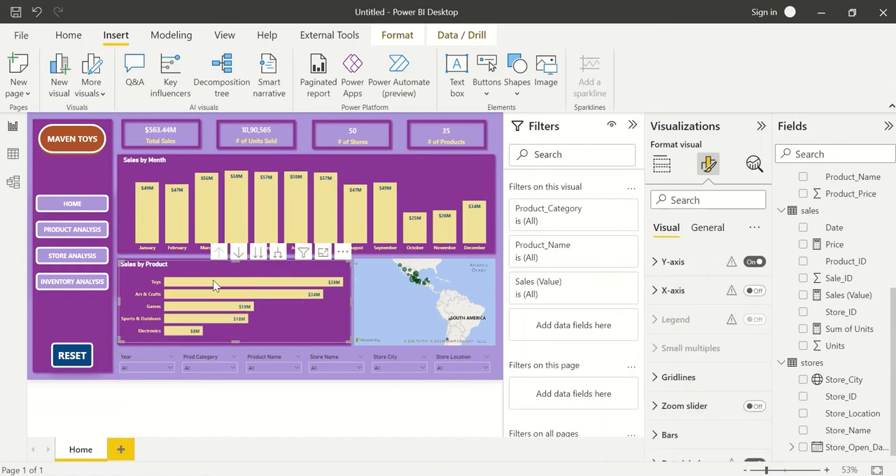
# Filter the Home page to 2018 with the Year slicer.
pyautogui.click(155, 369)
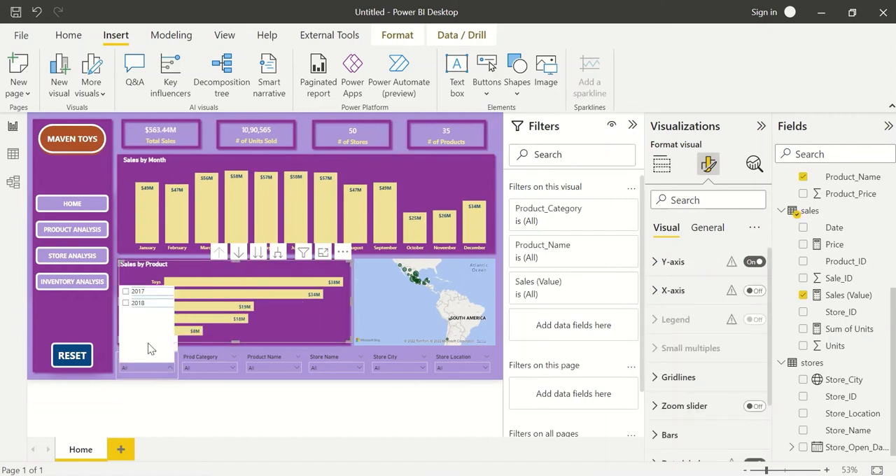
pyautogui.click(127, 303)
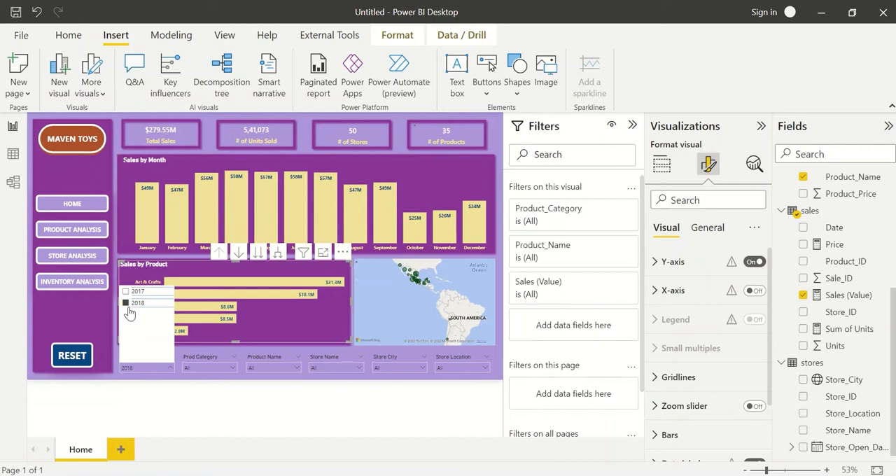
pyautogui.click(140, 367)
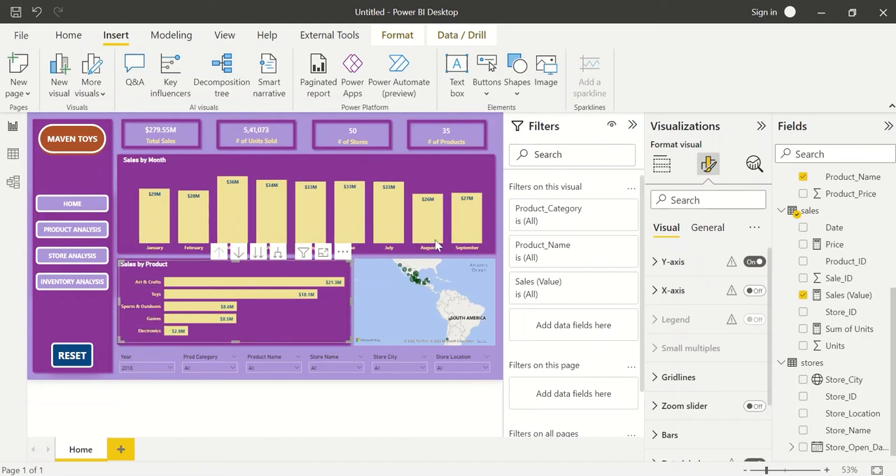
# Deselect the Sales by Product chart, show the Bookmarks pane and hide the Filters pane.
pyautogui.click(500, 263)
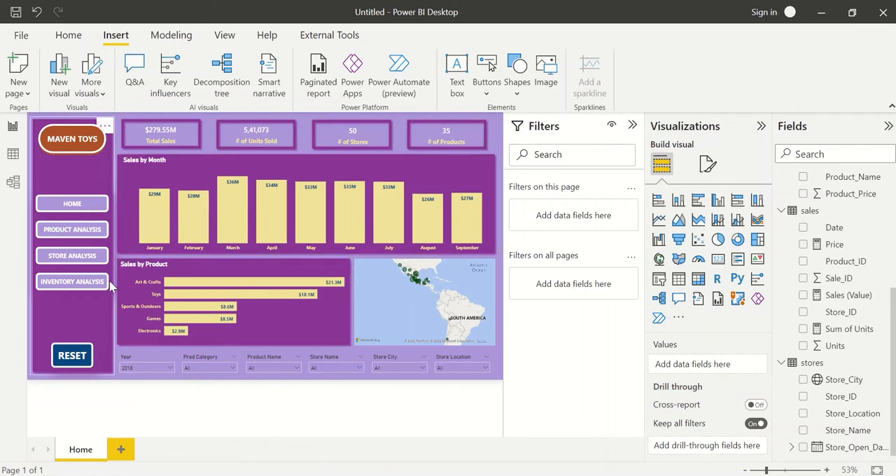
pyautogui.click(235, 41)
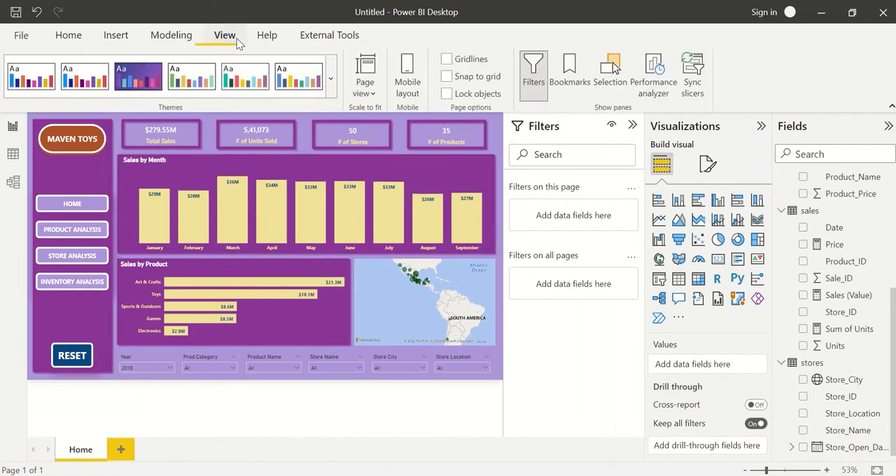
pyautogui.click(570, 74)
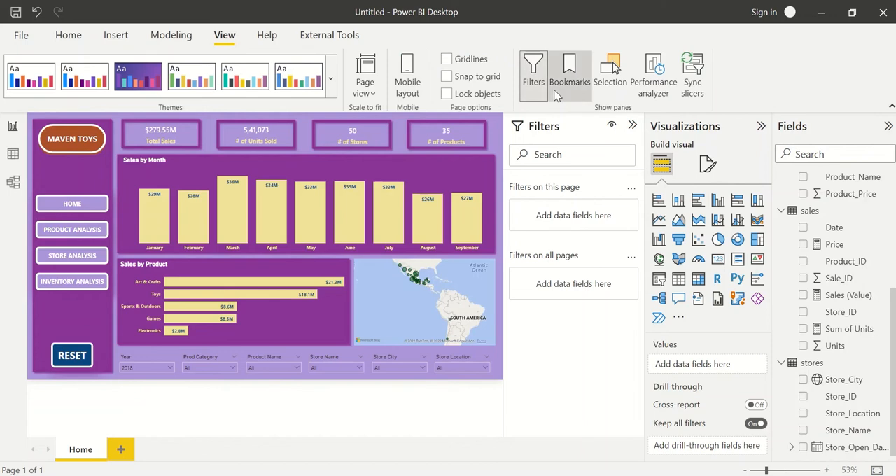
pyautogui.click(536, 78)
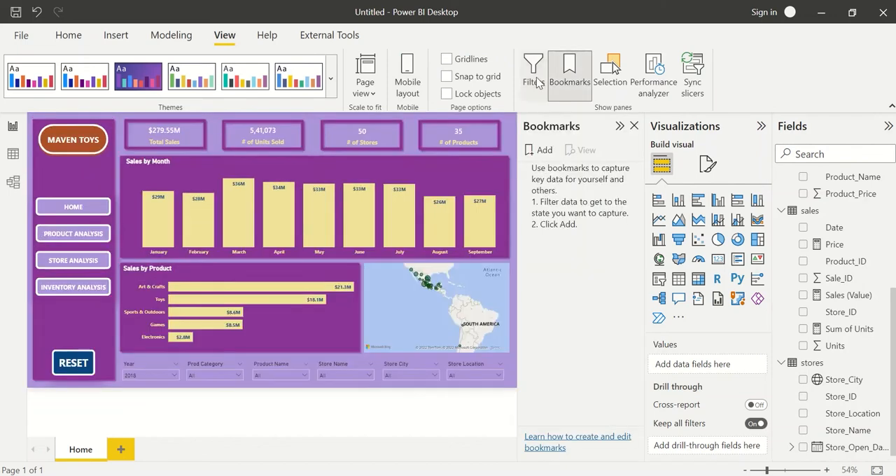
# Add a bookmark of the current Home page view and name it "Home - RESET".
pyautogui.click(544, 151)
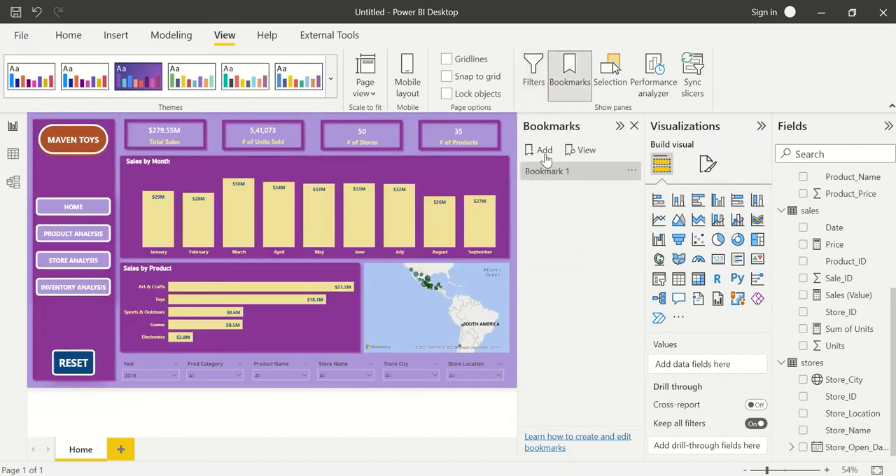
pyautogui.doubleClick(554, 172)
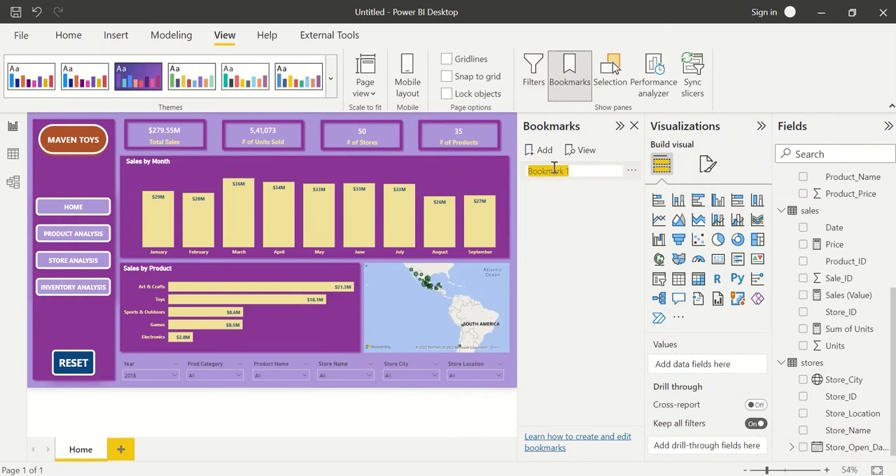
pyautogui.write('HOme - RESET')
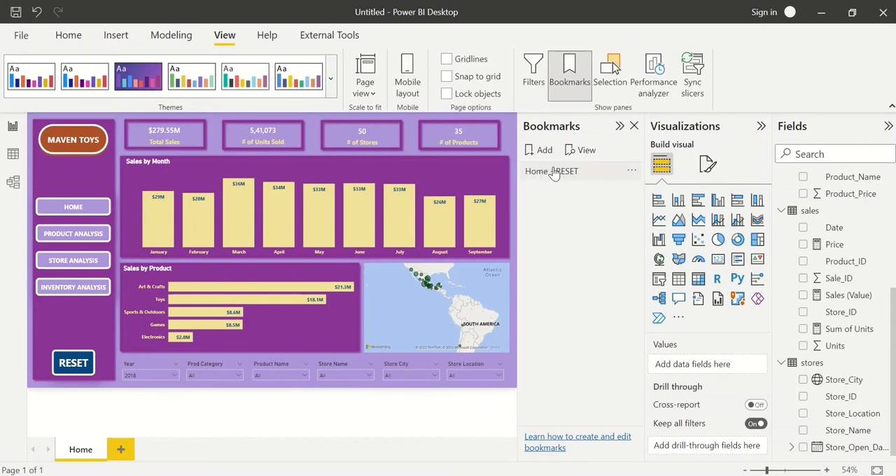
pyautogui.press('Return')
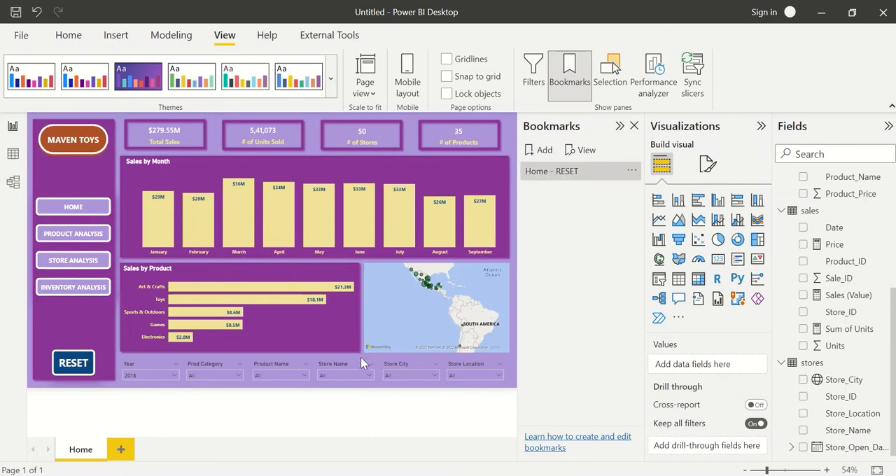
# Turn on the RESET shape's action with type Bookmark, pointing to the Home - RESET bookmark.
pyautogui.click(66, 364)
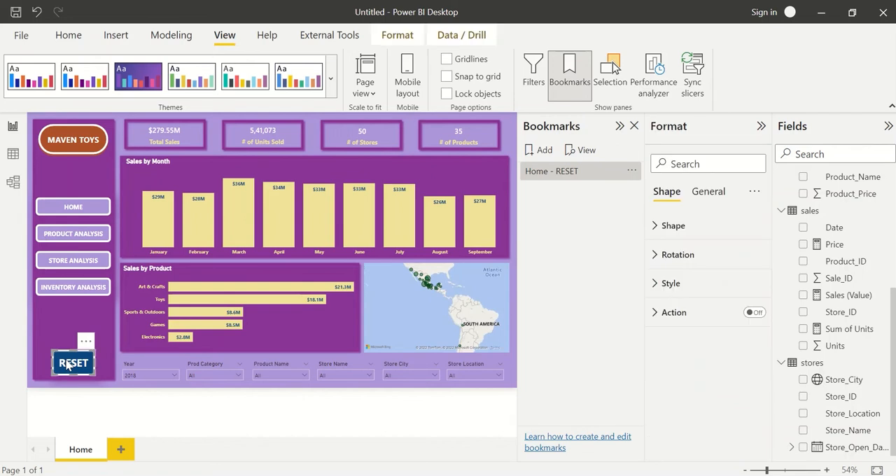
pyautogui.click(758, 315)
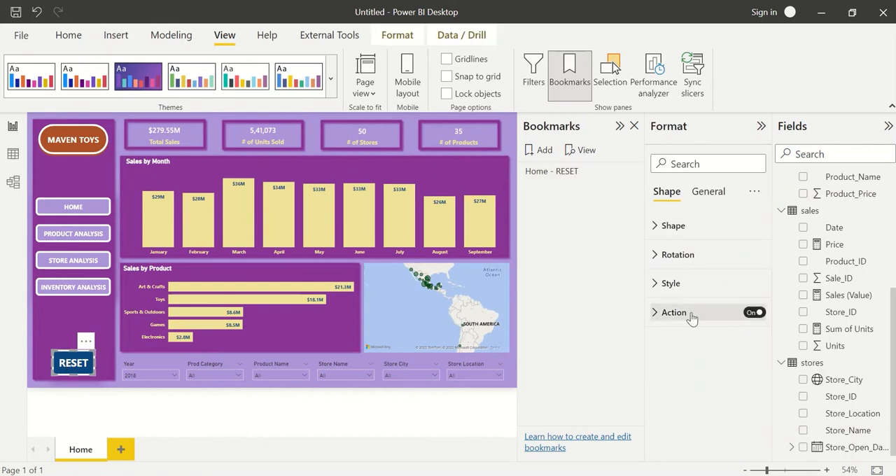
pyautogui.click(678, 314)
pyautogui.click(692, 378)
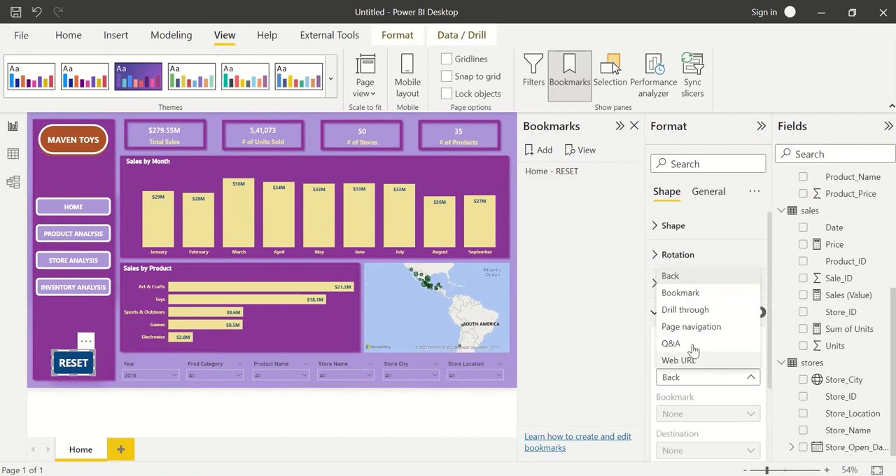
pyautogui.click(681, 292)
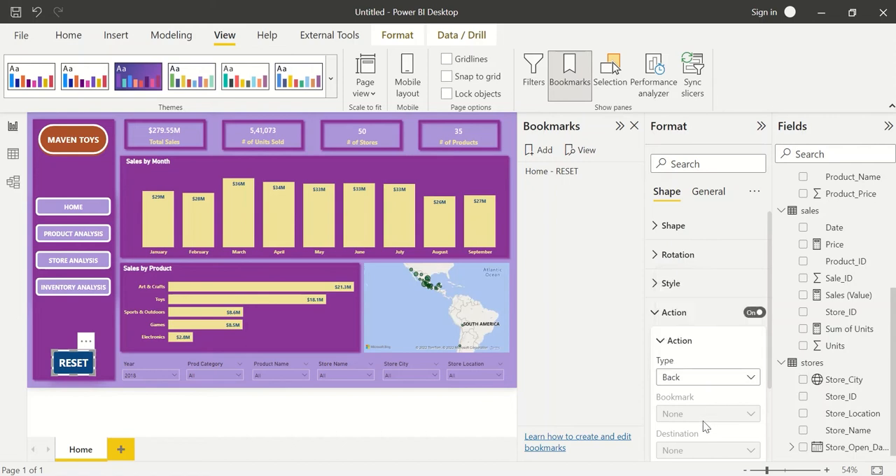
pyautogui.click(698, 417)
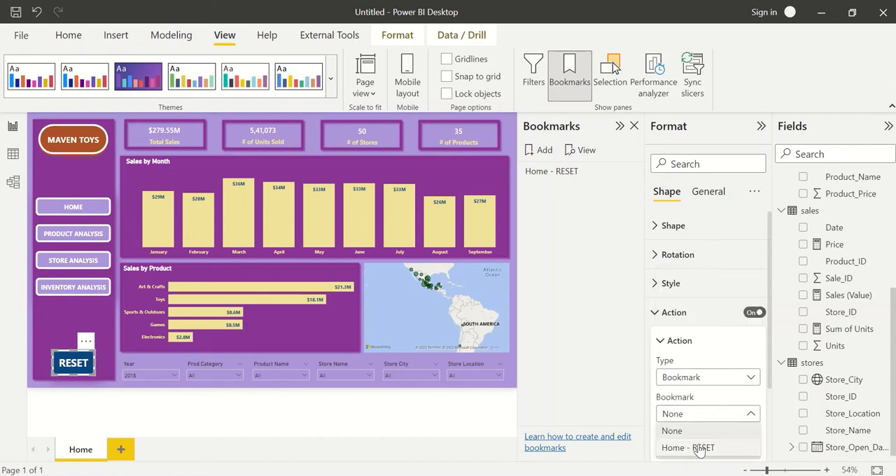
pyautogui.click(724, 330)
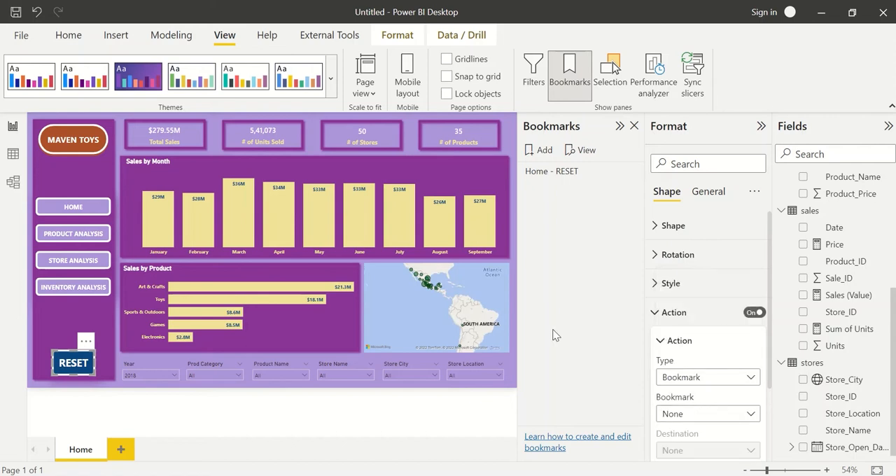
# Test the RESET shape by filtering to January and Art & Crafts in the charts, resetting the page, and clearing the selection.
pyautogui.click(369, 381)
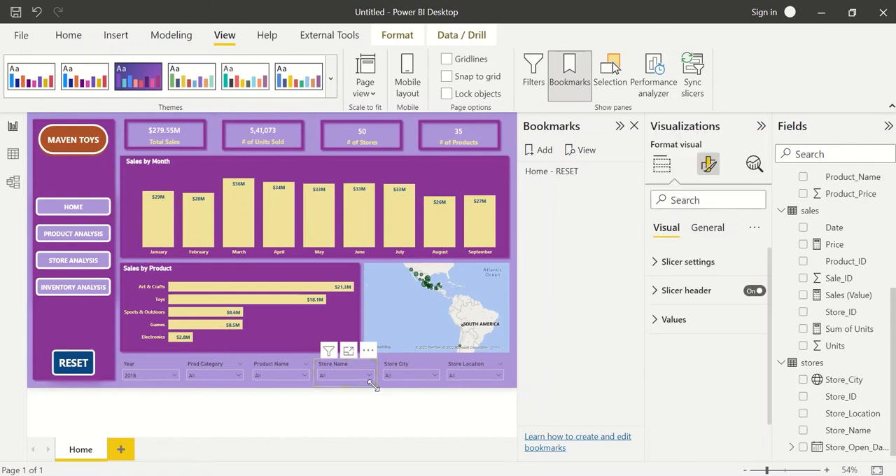
pyautogui.click(158, 221)
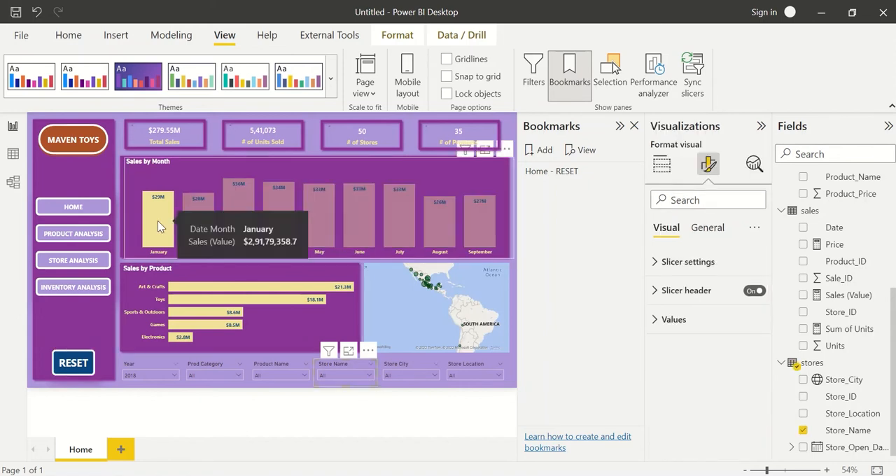
pyautogui.click(214, 288)
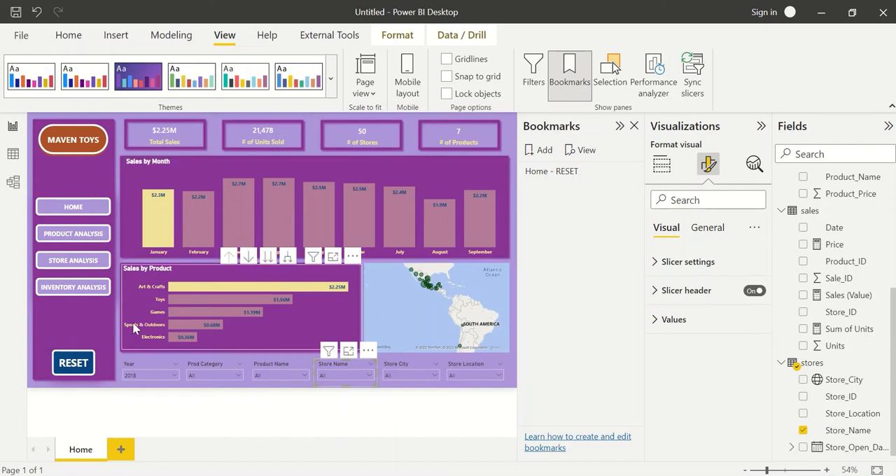
pyautogui.keyDown('ctrl'); pyautogui.click(74, 365); pyautogui.keyUp('ctrl')
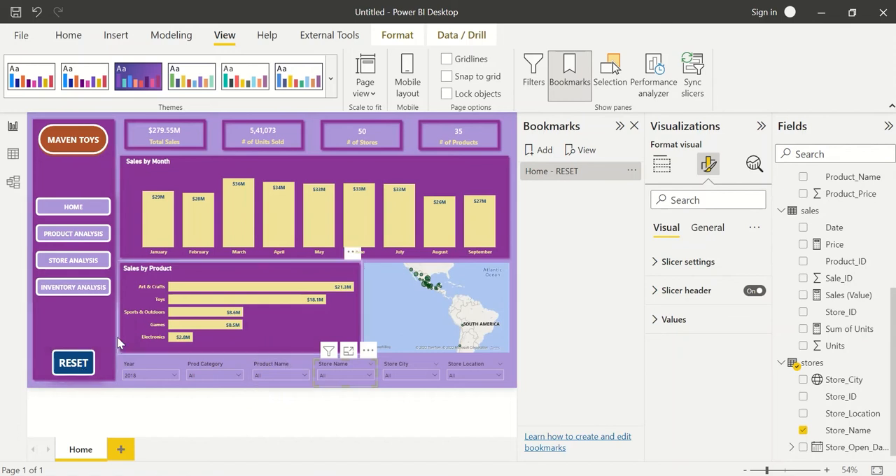
pyautogui.click(118, 384)
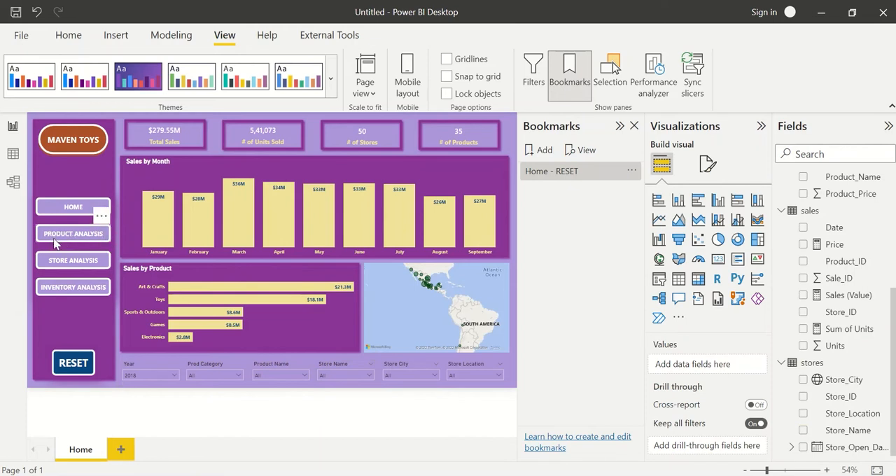
# Duplicate the Home page and select the Sales by Month chart on the copy.
pyautogui.rightClick(81, 449)
pyautogui.click(107, 419)
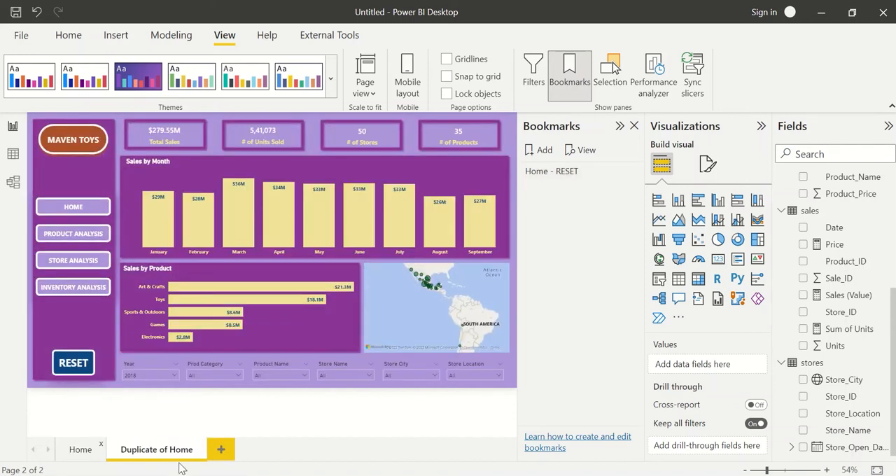
pyautogui.click(176, 164)
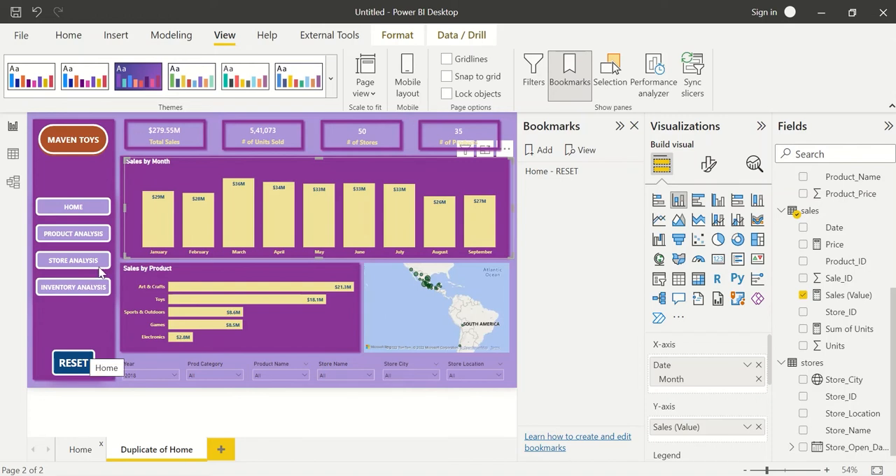
# On the Home page, turn on the PRODUCT ANALYSIS shape's action as Page navigation with destination Duplicate of Home.
pyautogui.click(82, 450)
pyautogui.click(77, 238)
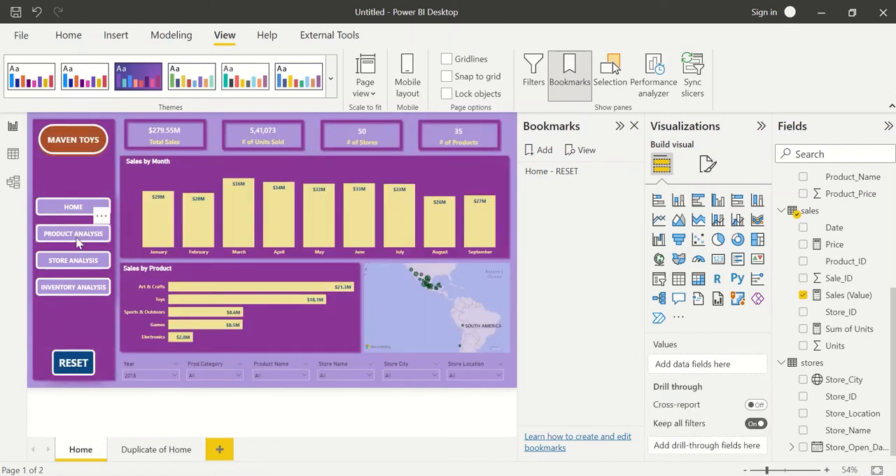
pyautogui.click(755, 314)
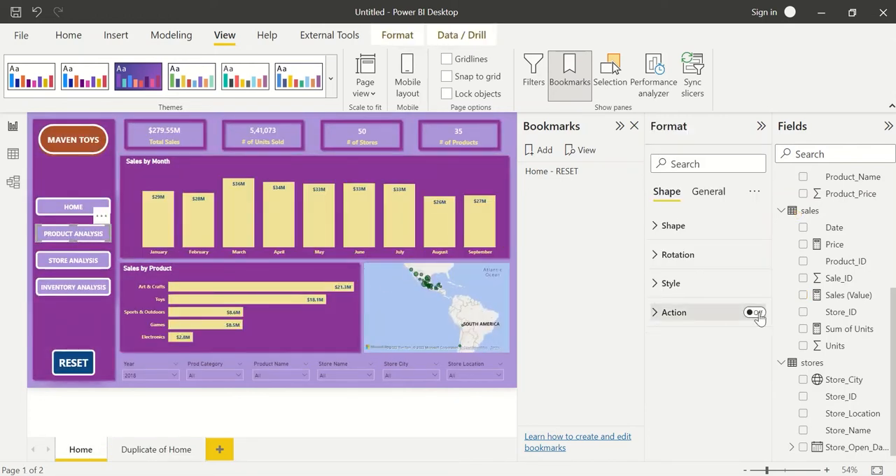
pyautogui.click(666, 319)
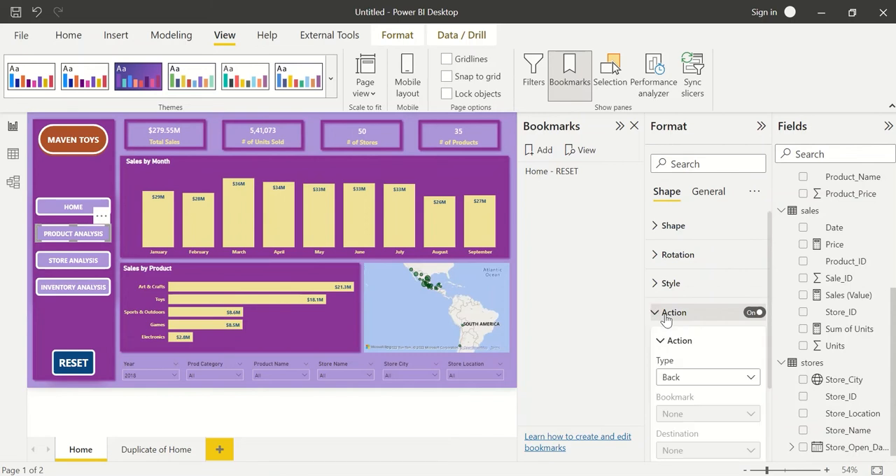
pyautogui.click(678, 377)
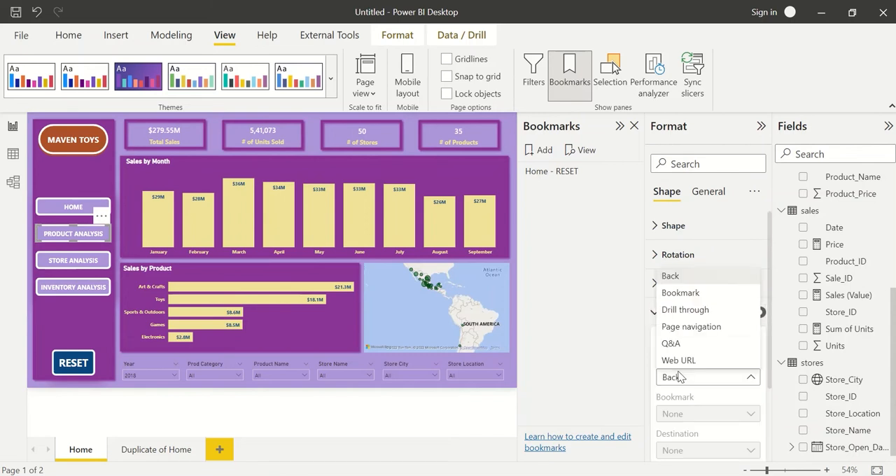
pyautogui.click(691, 328)
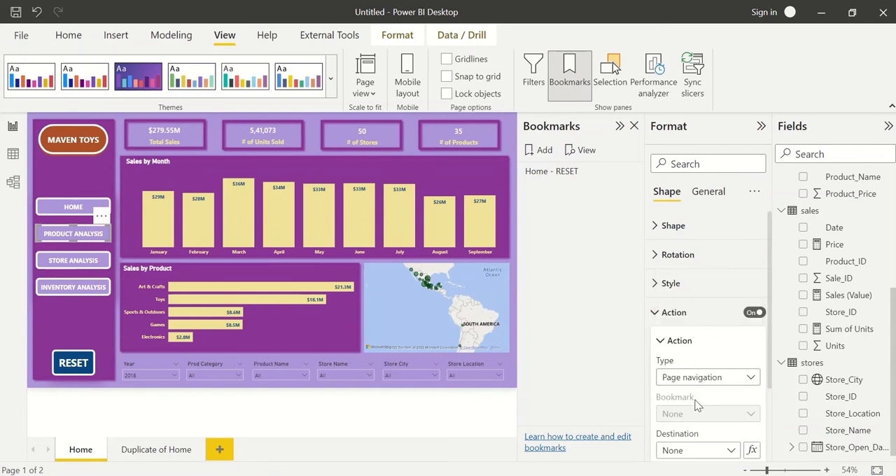
pyautogui.click(701, 450)
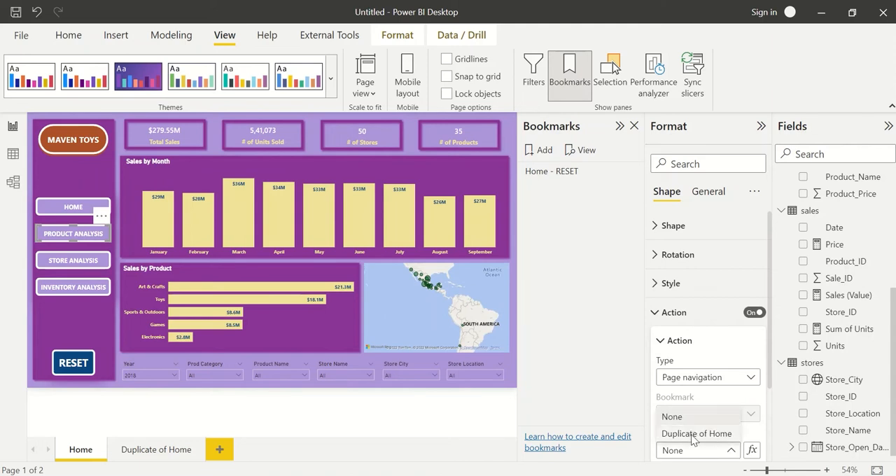
pyautogui.click(683, 432)
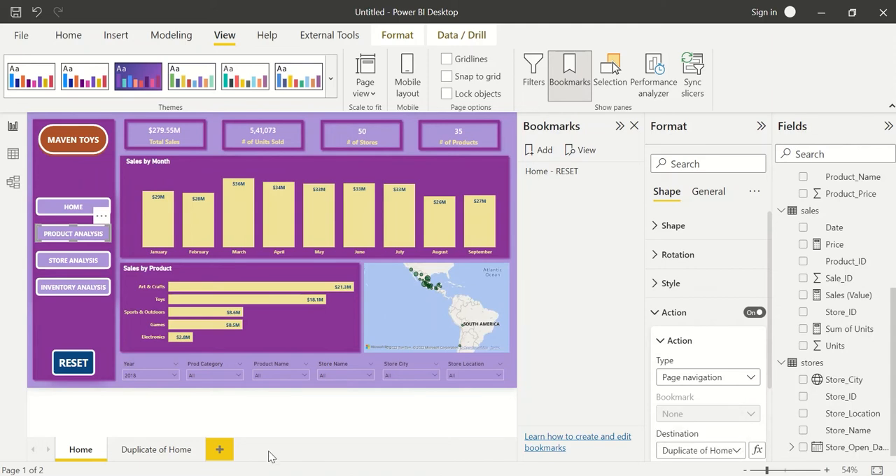
# Rename the Duplicate of Home page as "Product Analysis".
pyautogui.doubleClick(154, 451)
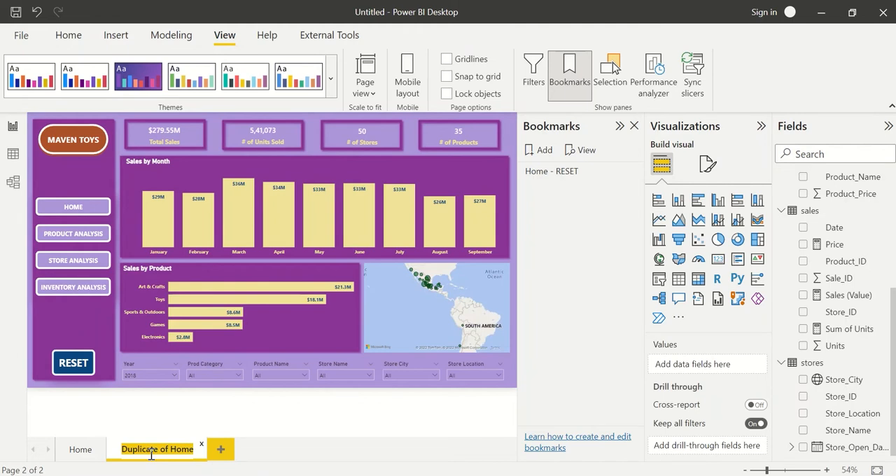
pyautogui.write('Product Anal')
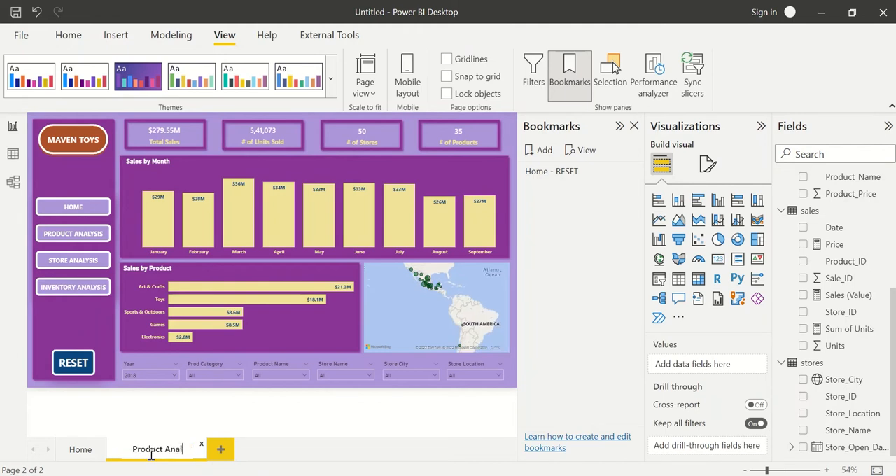
pyautogui.write('ysis')
pyautogui.press('Return')
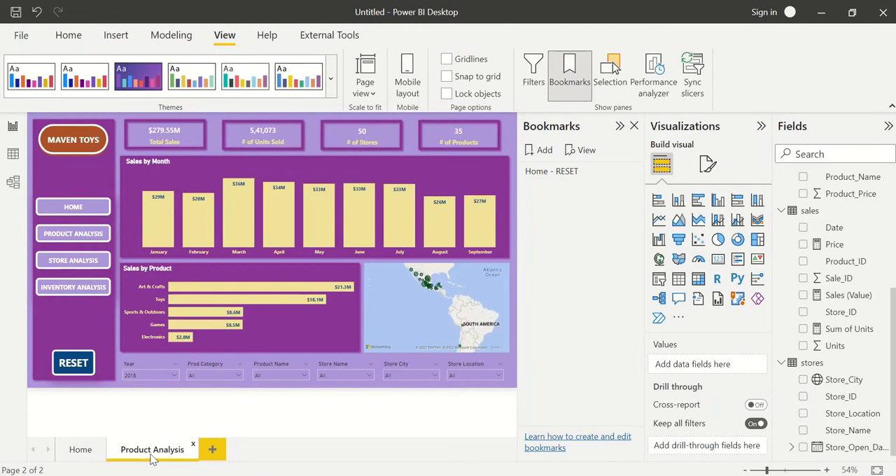
# Check the navigation destination of the Home page's PRODUCT ANALYSIS shape, and deselect the shape.
pyautogui.click(77, 450)
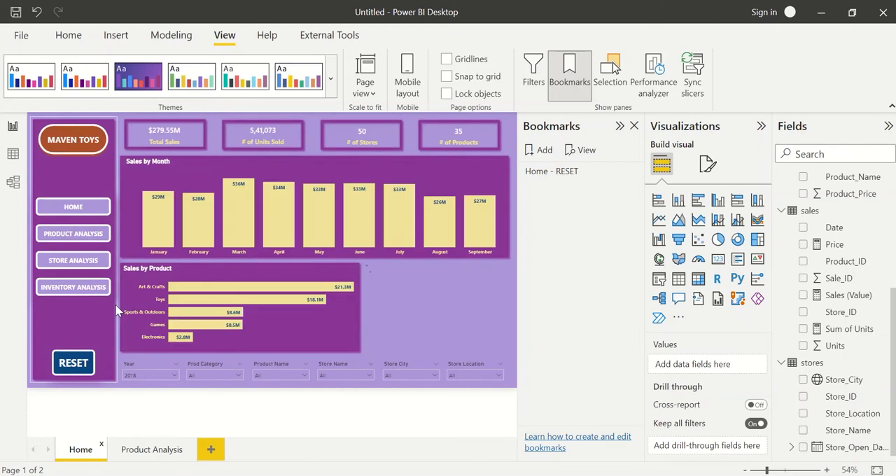
pyautogui.click(62, 240)
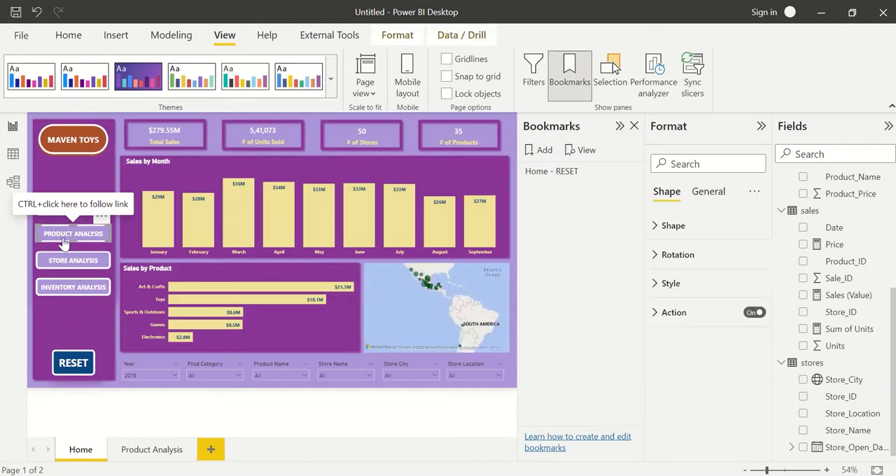
pyautogui.click(673, 312)
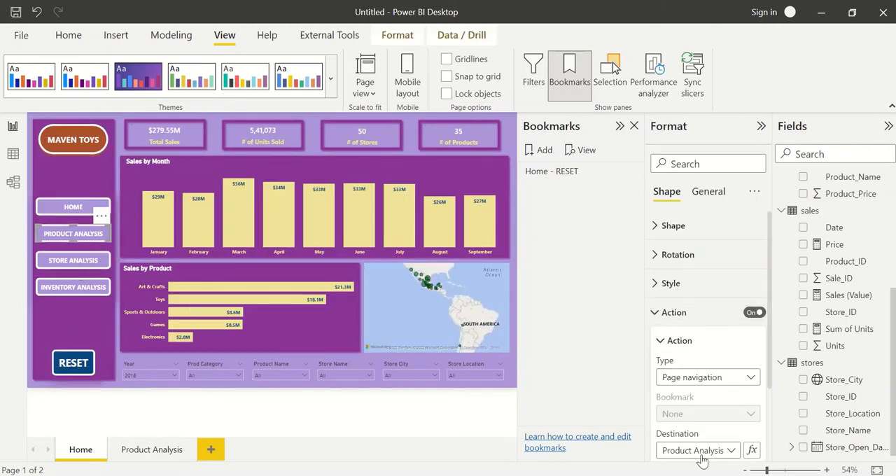
pyautogui.click(516, 372)
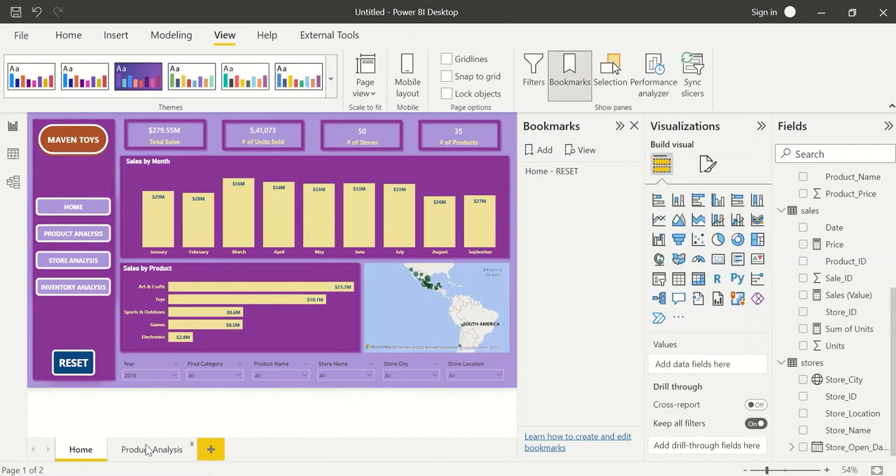
# Delete the Sales by Month chart and the store map from the Product Analysis page.
pyautogui.click(148, 451)
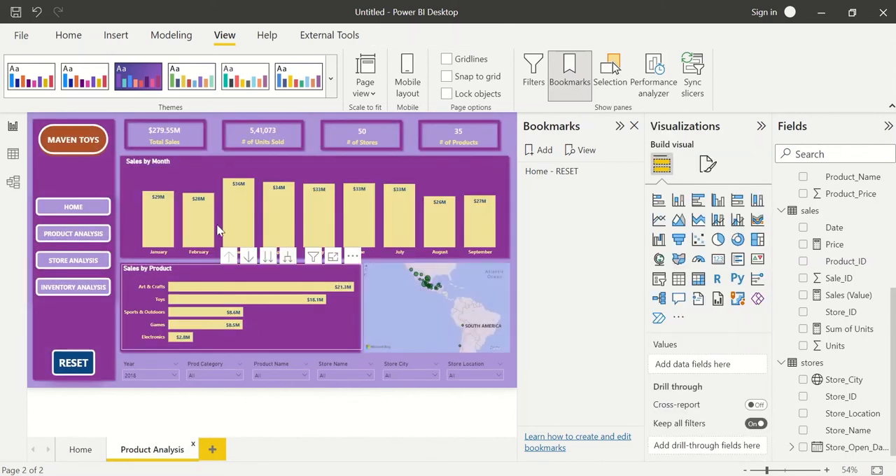
pyautogui.press('Delete')
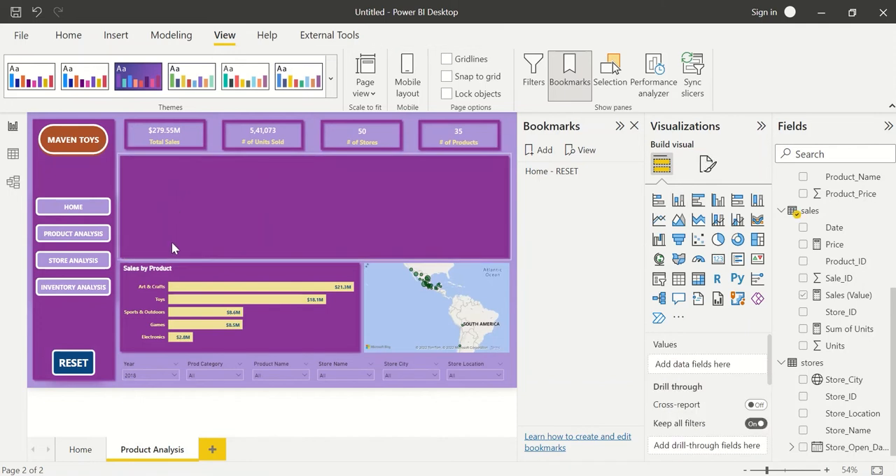
pyautogui.click(399, 281)
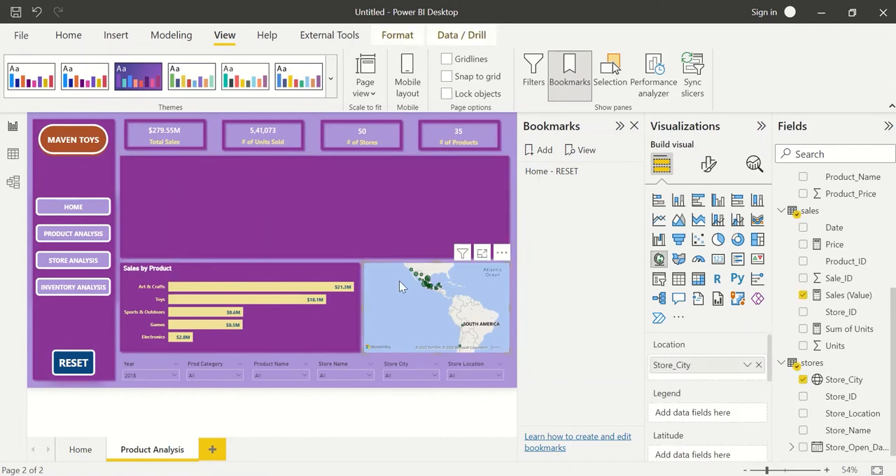
pyautogui.press('Delete')
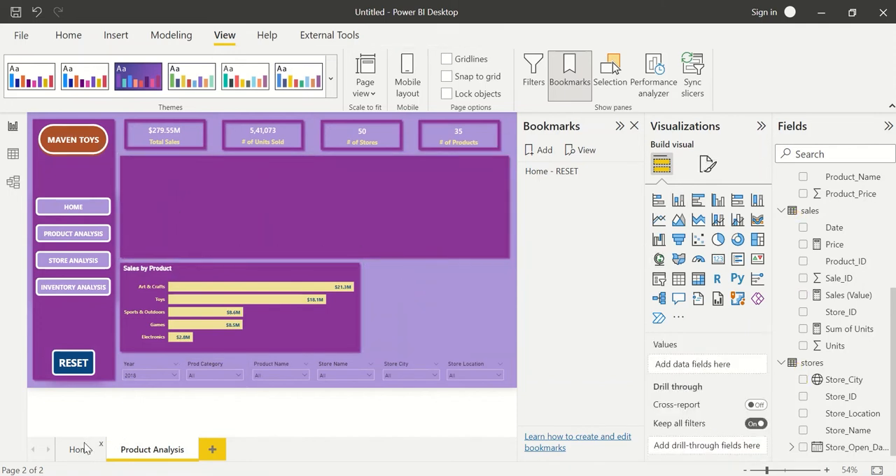
# Test the Home page's PRODUCT ANALYSIS shape to check that it navigates to the Product Analysis page.
pyautogui.click(80, 449)
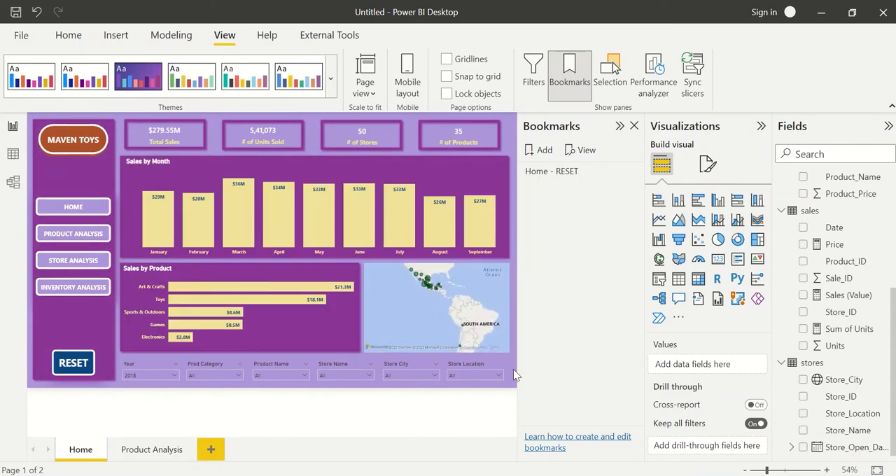
pyautogui.keyDown('ctrl'); pyautogui.click(75, 235); pyautogui.keyUp('ctrl')
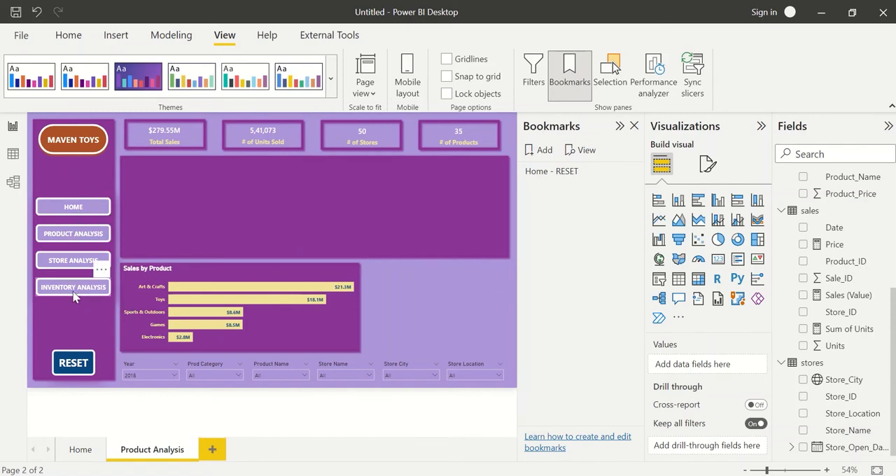
# Turn on the Product Analysis page's HOME shape action as Page navigation with destination Home, and test it.
pyautogui.click(73, 211)
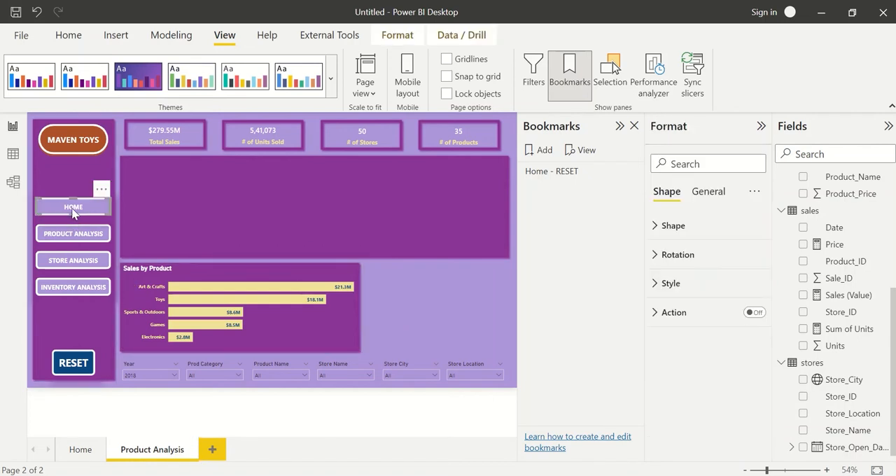
pyautogui.click(755, 313)
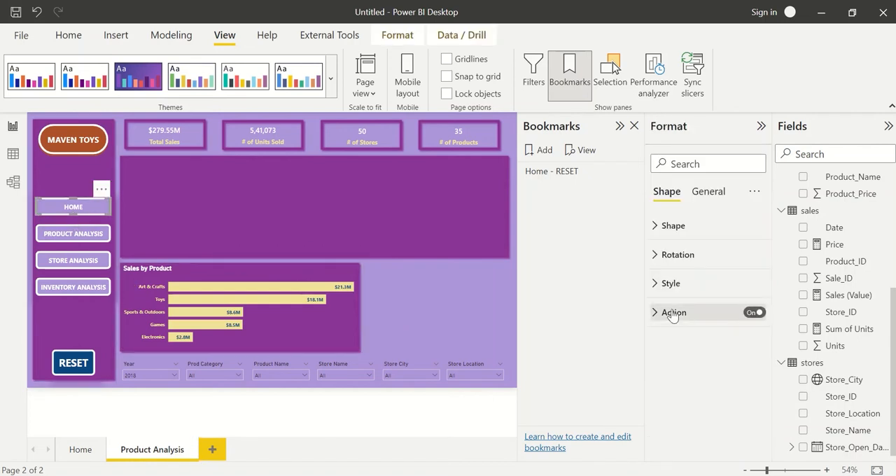
pyautogui.click(655, 312)
pyautogui.click(694, 379)
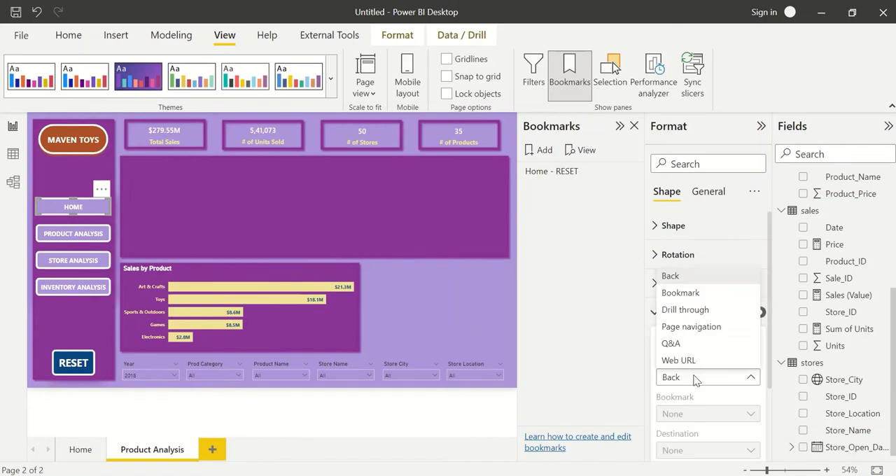
pyautogui.click(695, 334)
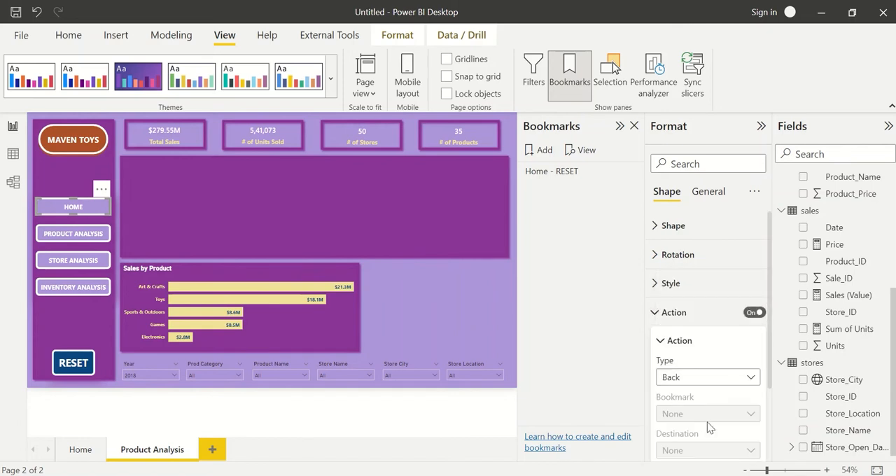
pyautogui.click(698, 450)
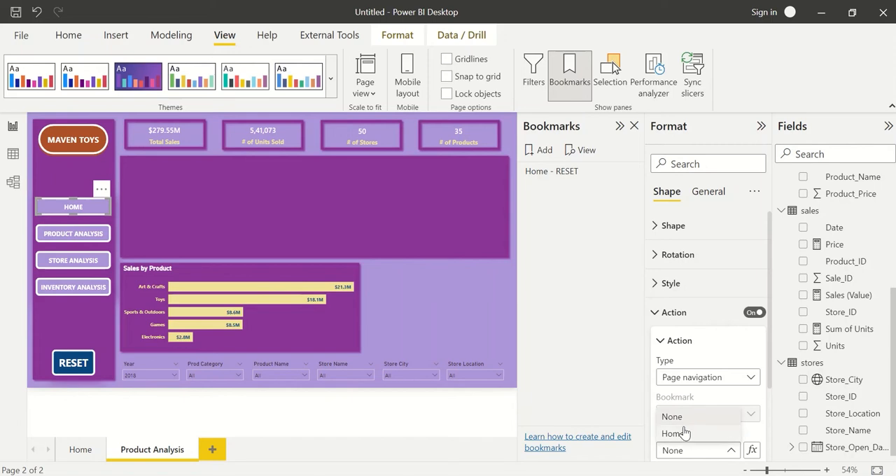
pyautogui.click(683, 433)
pyautogui.click(449, 297)
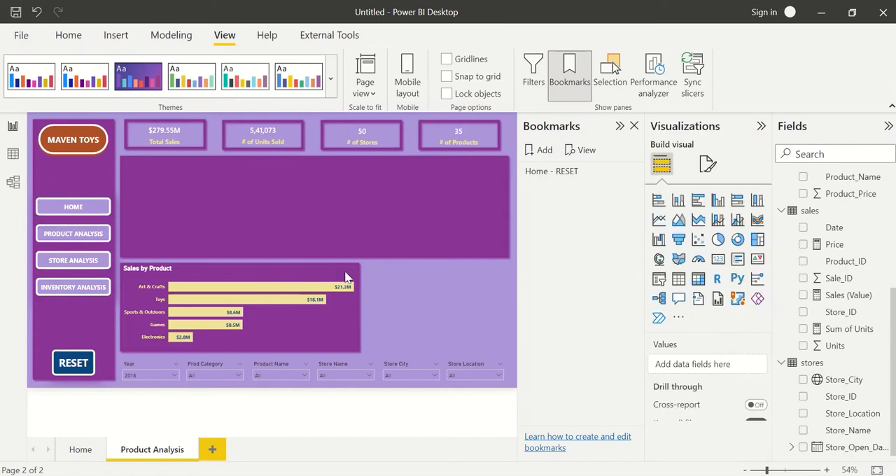
pyautogui.keyDown('ctrl'); pyautogui.click(83, 212); pyautogui.keyUp('ctrl')
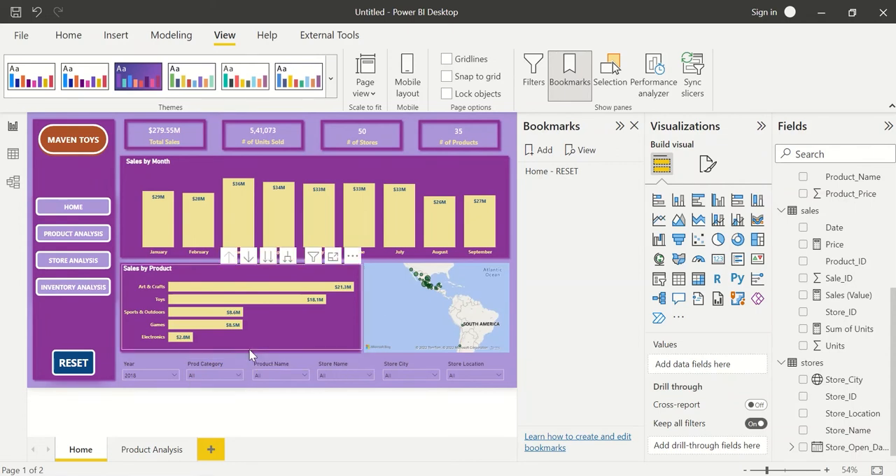
# Insert a table visual on the Product Analysis page listing Product_Name, and place it over the empty chart background.
pyautogui.click(155, 451)
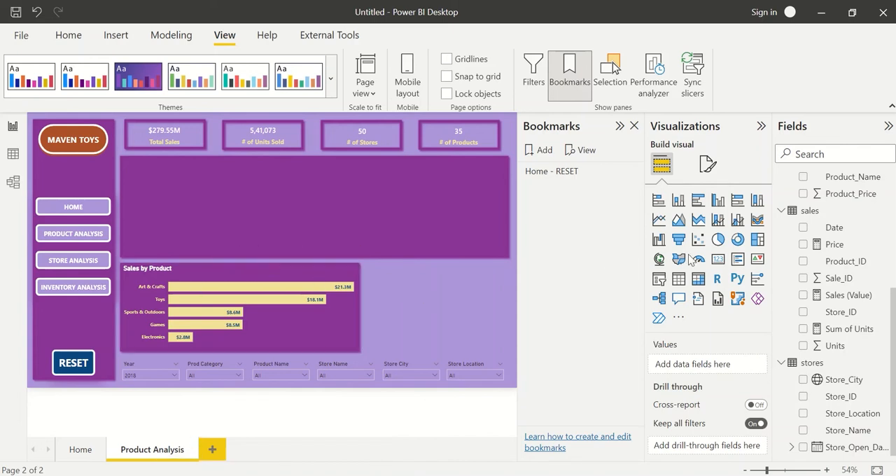
pyautogui.click(679, 279)
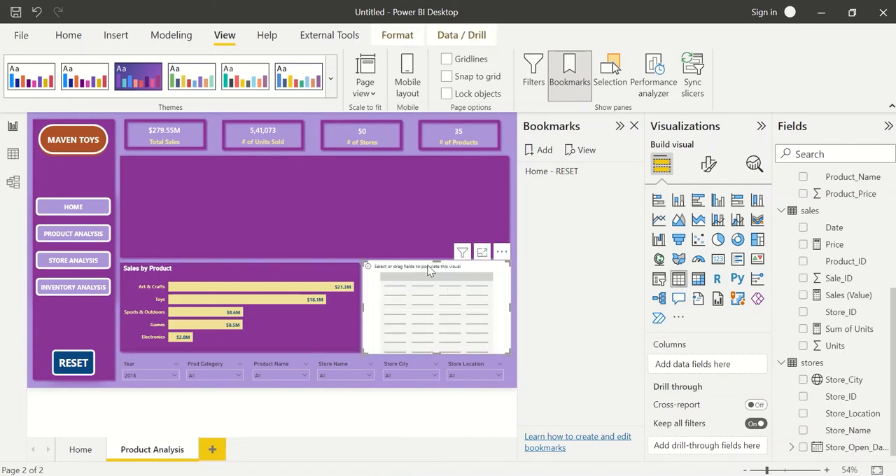
pyautogui.moveTo(430, 271); pyautogui.dragTo(376, 208)
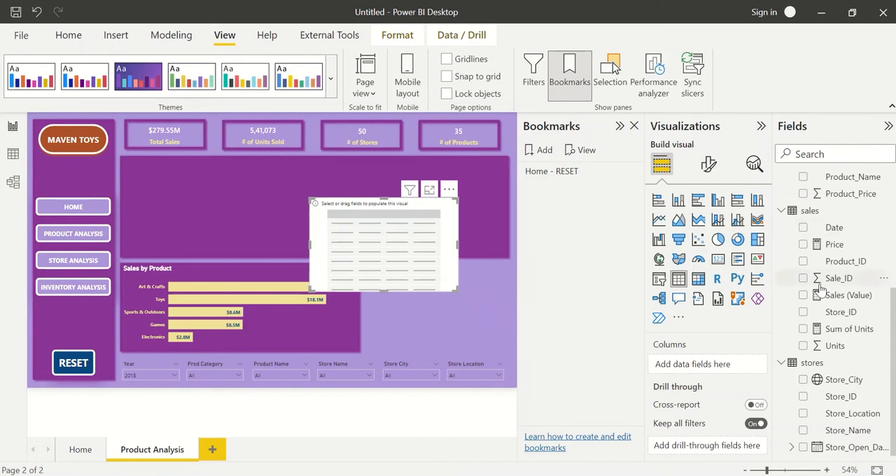
pyautogui.scroll(3, 819, 287)
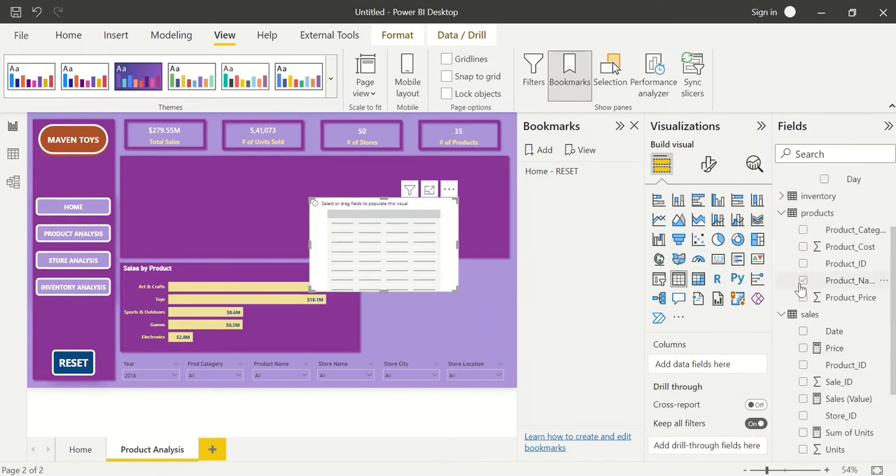
pyautogui.click(803, 280)
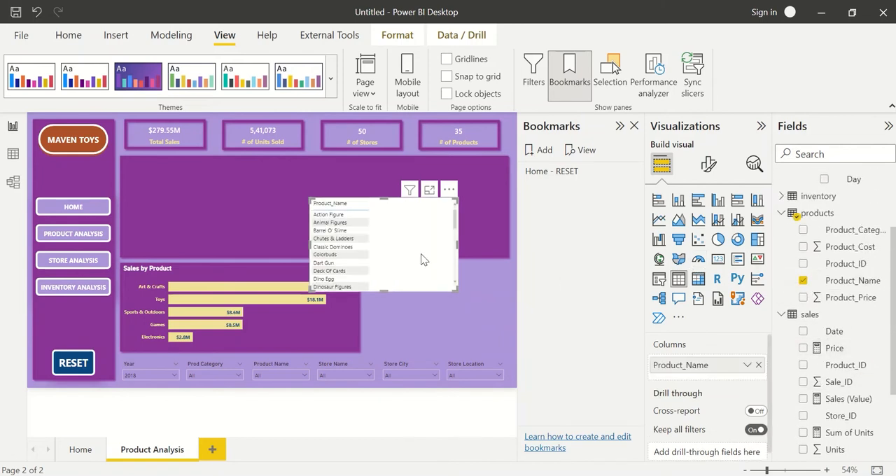
pyautogui.moveTo(421, 254); pyautogui.dragTo(363, 241)
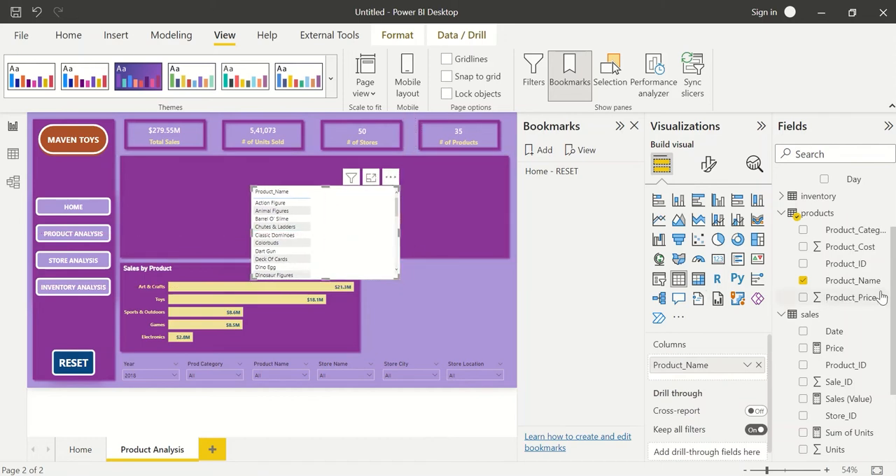
# Add Product_Cost and Product_Price to the table, enlarge it to show all columns, and reposition it over the empty background.
pyautogui.click(803, 246)
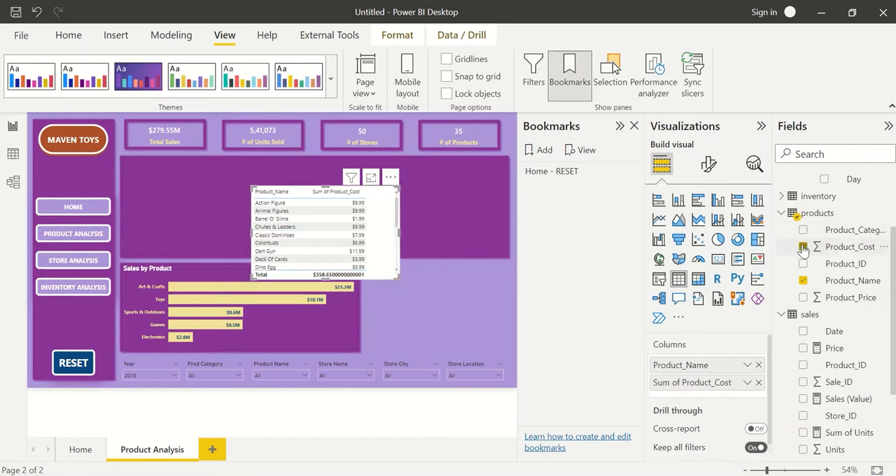
pyautogui.click(804, 298)
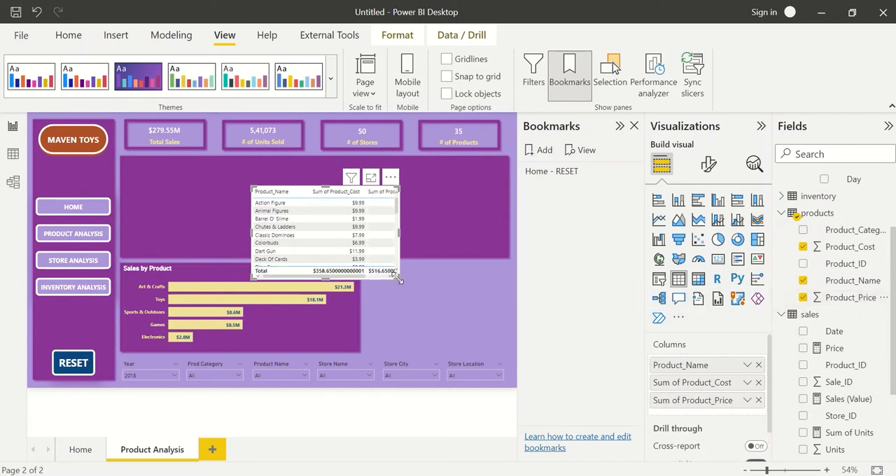
pyautogui.moveTo(397, 278); pyautogui.dragTo(453, 313)
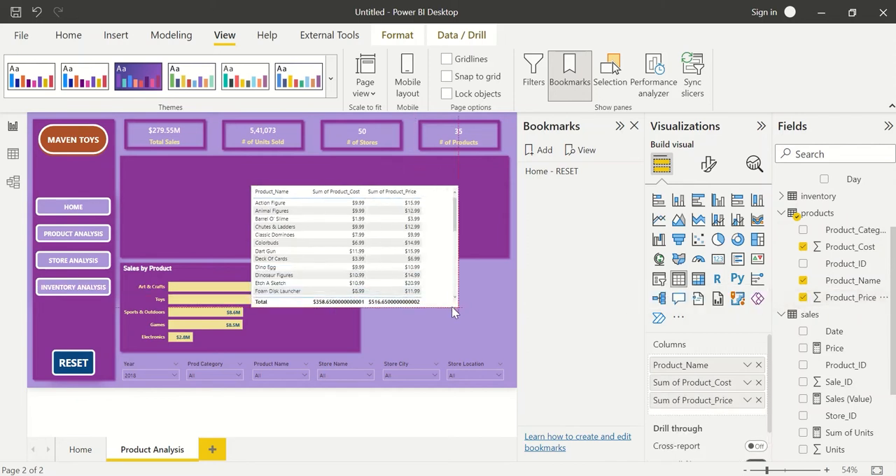
pyautogui.moveTo(437, 280); pyautogui.dragTo(334, 257)
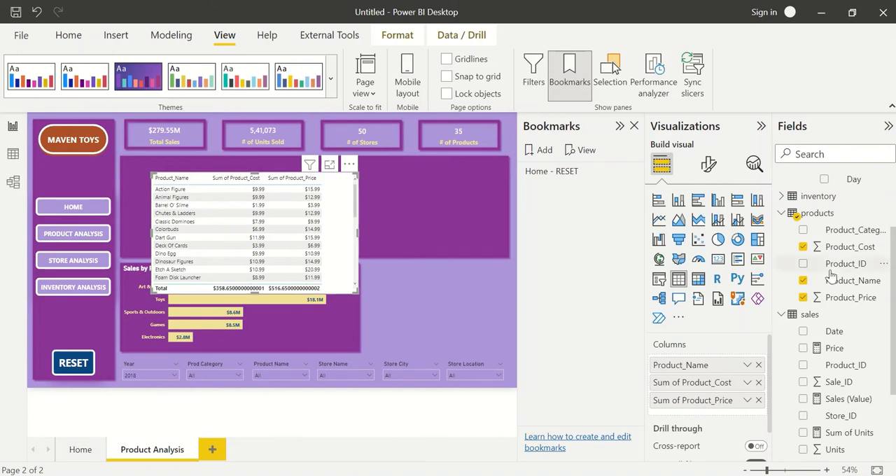
# Start a new measure in the products table.
pyautogui.click(878, 218)
pyautogui.press('Escape')
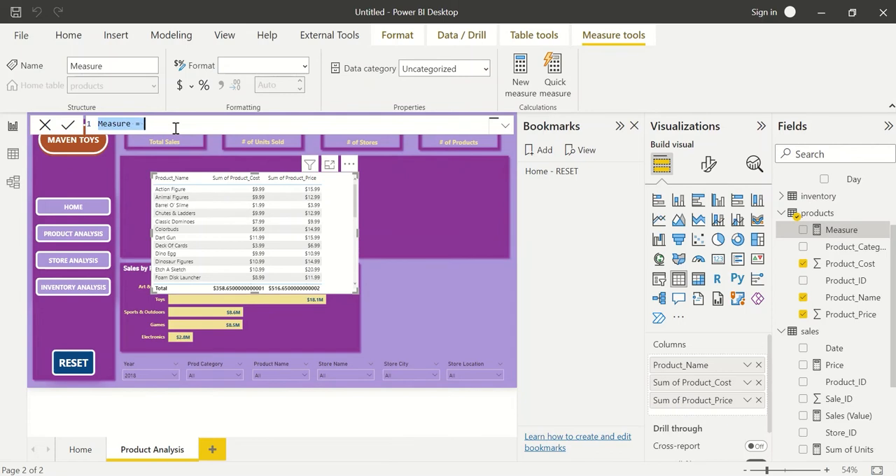
pyautogui.write('Margin ')
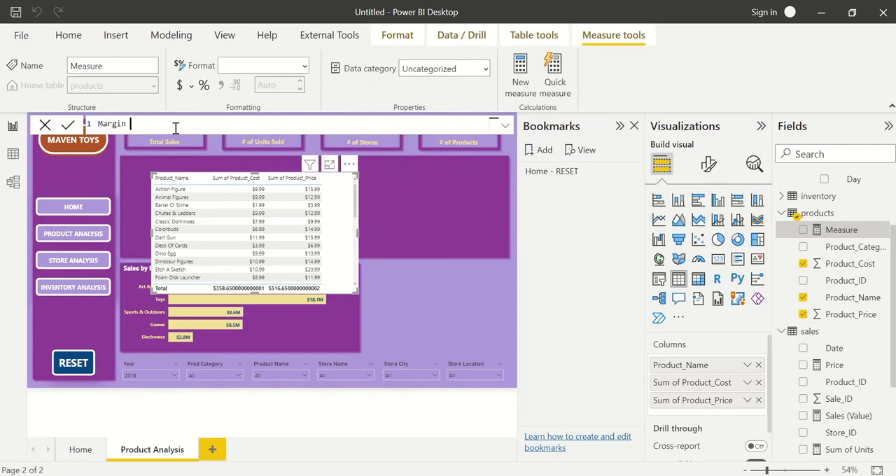
pyautogui.write('= price')
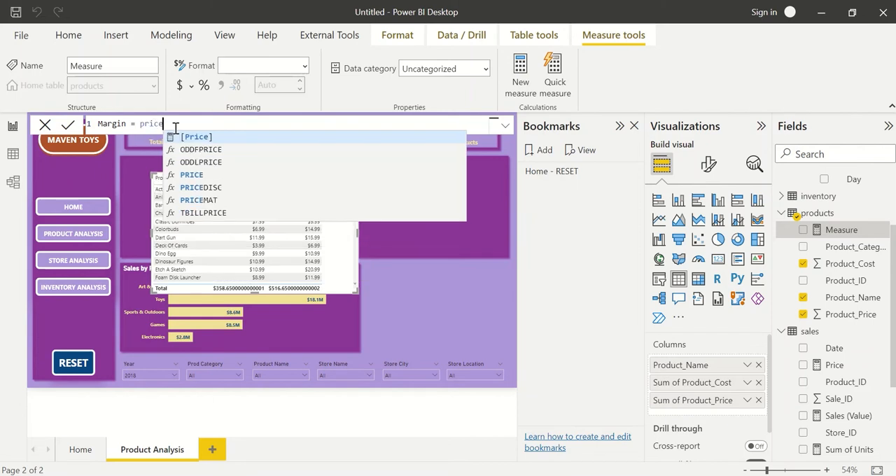
pyautogui.press('Tab')
pyautogui.write('-co')
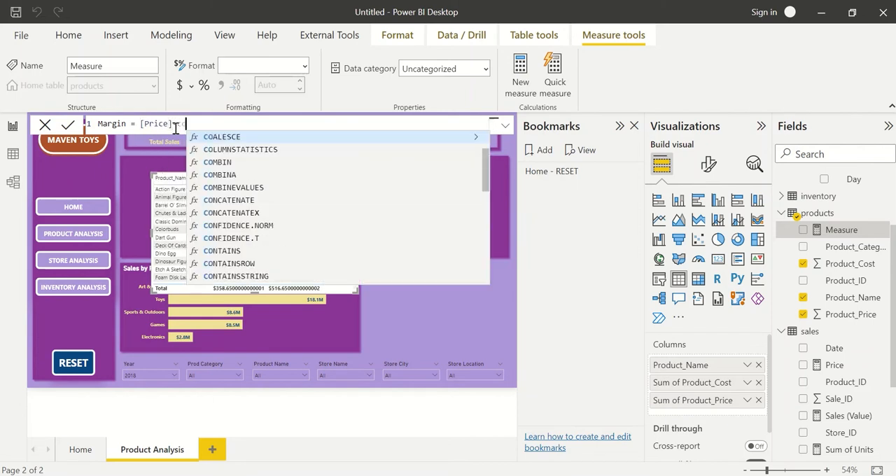
pyautogui.write('s')
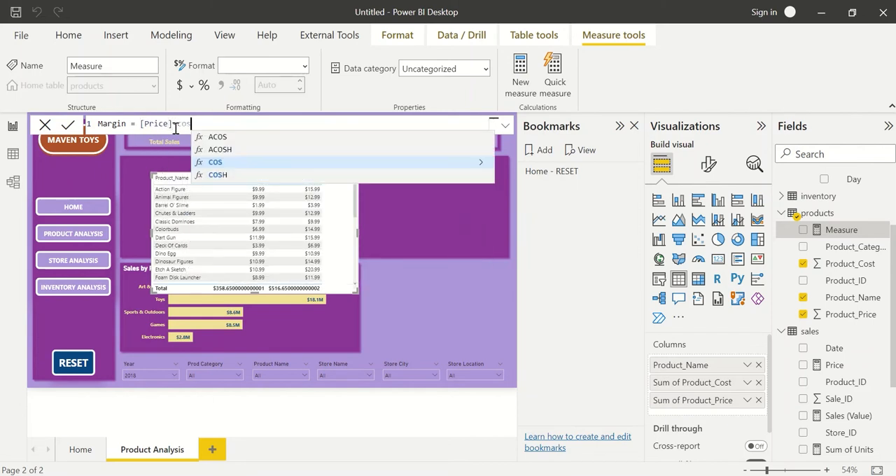
pyautogui.press('BackSpace')
pyautogui.press('BackSpace')
pyautogui.press('BackSpace')
pyautogui.press('BackSpace')
pyautogui.press('BackSpace')
pyautogui.press('BackSpace')
pyautogui.press('BackSpace')
pyautogui.press('BackSpace')
pyautogui.press('BackSpace')
pyautogui.press('BackSpace')
pyautogui.press('BackSpace')
pyautogui.press('BackSpace')
pyautogui.press('BackSpace')
pyautogui.press('BackSpace')
pyautogui.press('BackSpace')
pyautogui.press('BackSpace')
pyautogui.press('BackSpace')
pyautogui.press('BackSpace')
pyautogui.press('BackSpace')
pyautogui.press('BackSpace')
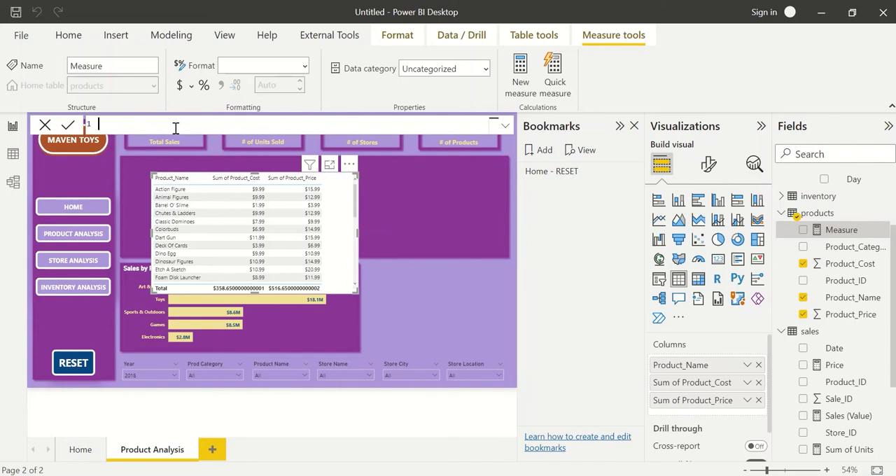
# Define the new products measure as Cost = SUM(products[Product_Cost]).
pyautogui.write('Cost = SUM(')
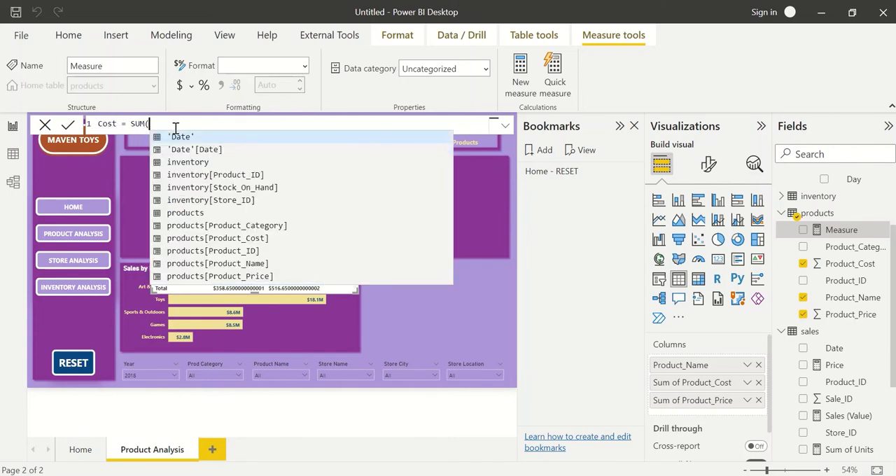
pyautogui.write('cost')
pyautogui.press('Tab')
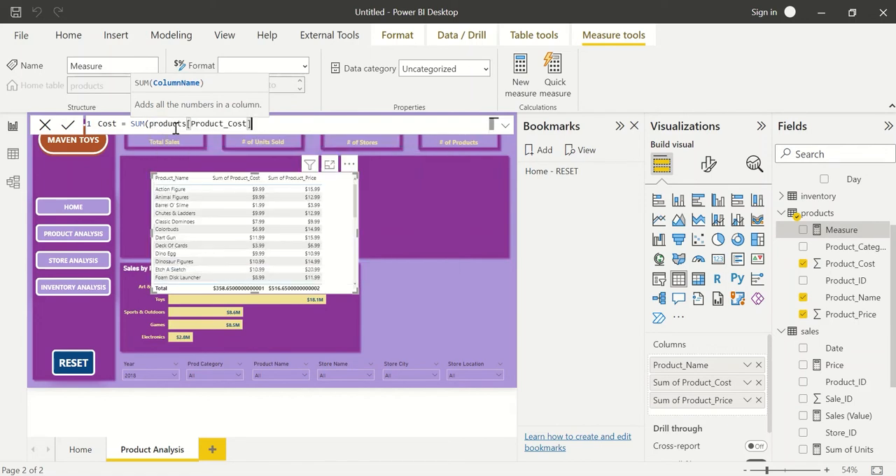
pyautogui.write(')')
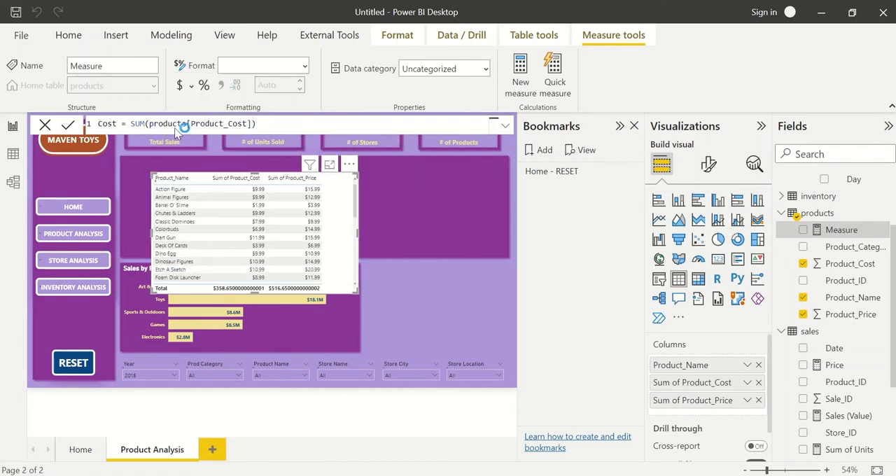
pyautogui.press('Return')
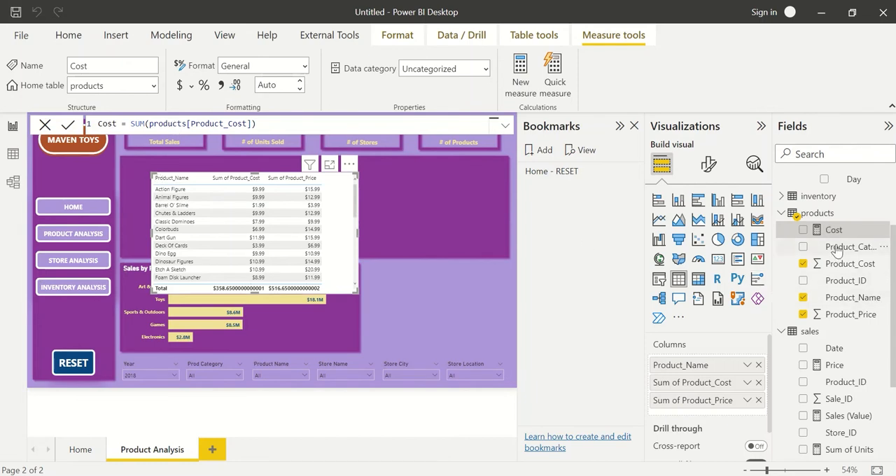
# Create a measure in the products table defined as Margin = [Price]-[Cost].
pyautogui.click(884, 213)
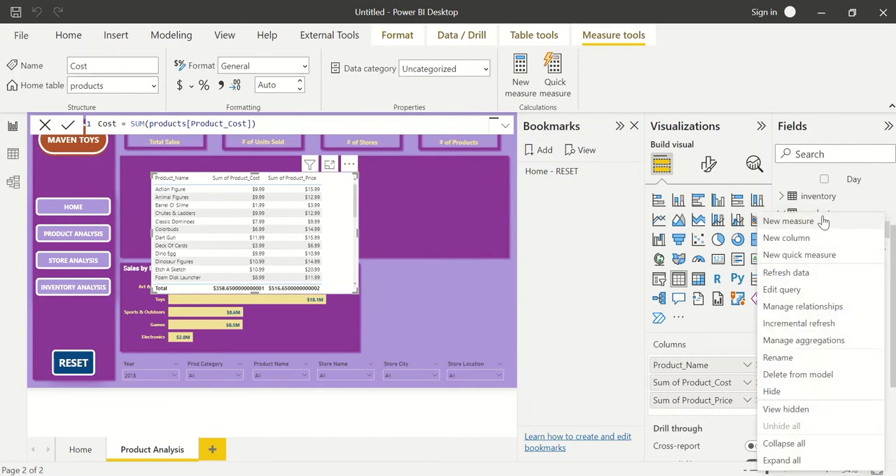
pyautogui.click(825, 222)
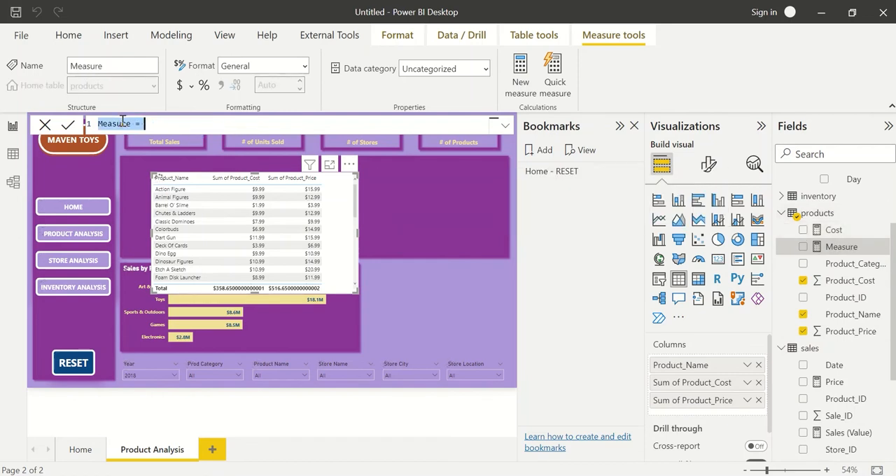
pyautogui.write('Margin = ')
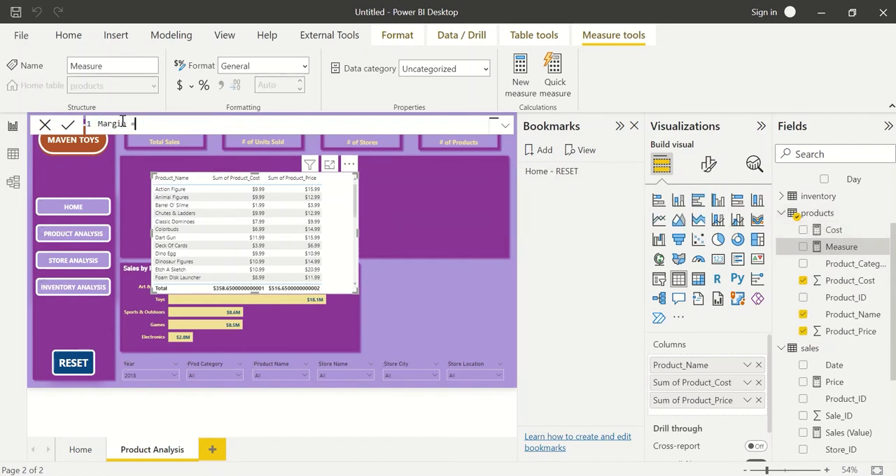
pyautogui.write('[Price]-[Cost]')
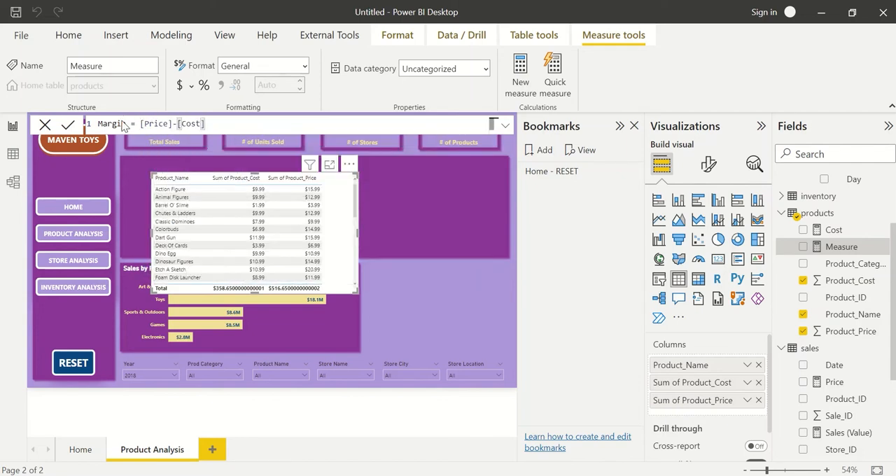
pyautogui.press('Return')
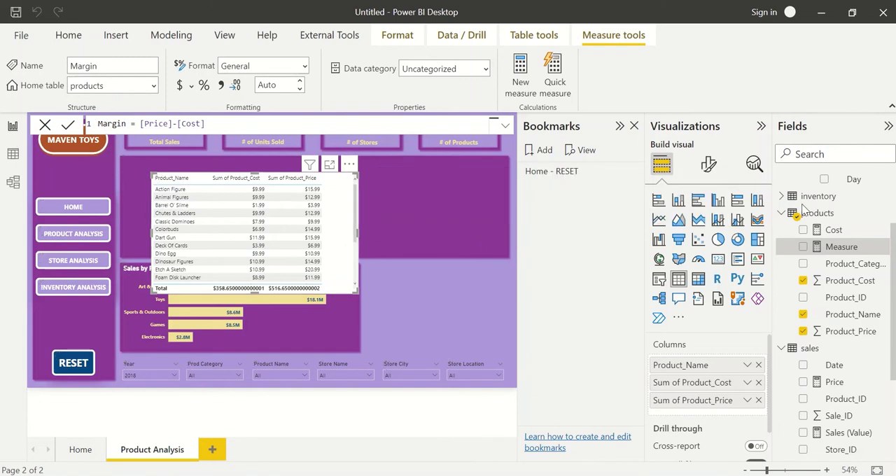
# Add Margin to the widened product table and format the measure as currency with 0 decimal places.
pyautogui.moveTo(844, 249); pyautogui.dragTo(734, 415)
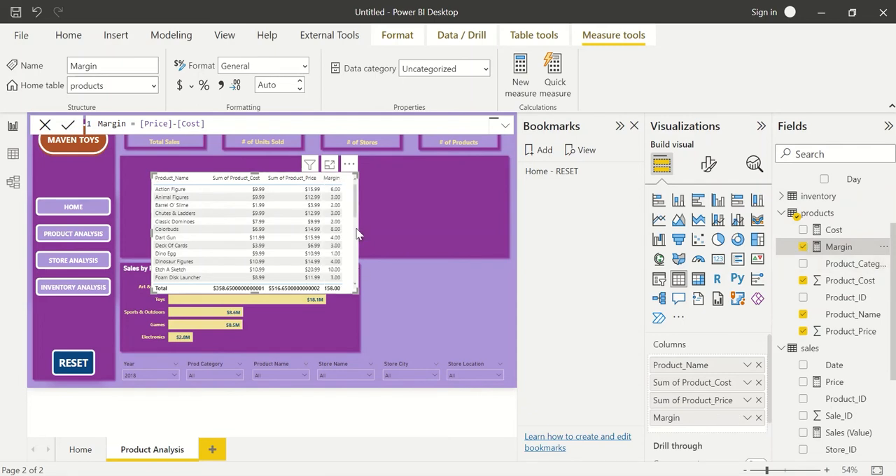
pyautogui.moveTo(357, 232); pyautogui.dragTo(420, 233)
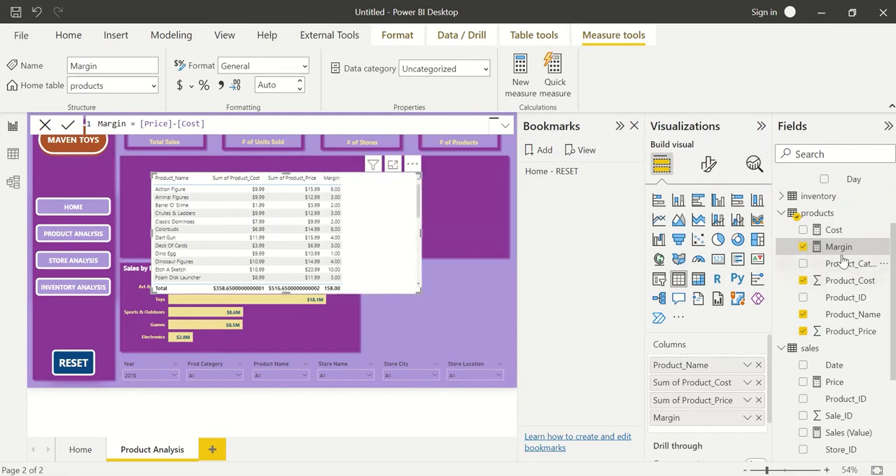
pyautogui.click(294, 66)
pyautogui.click(259, 108)
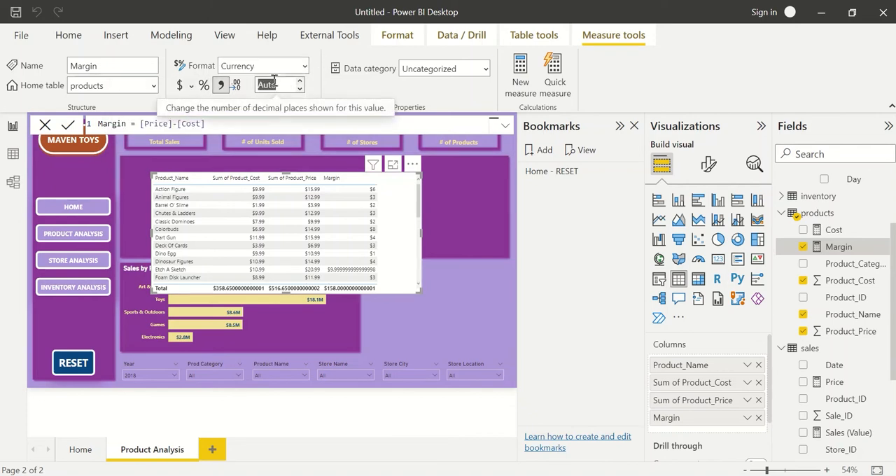
pyautogui.press('Tab')
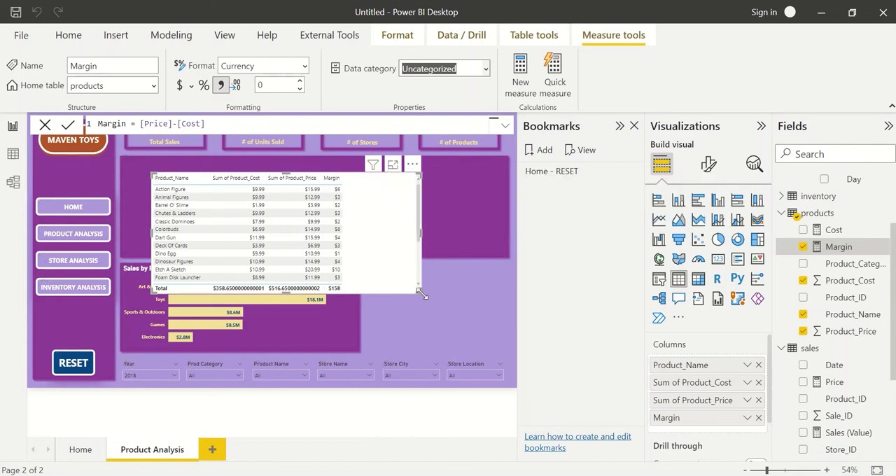
# Make the product table taller and turn off its totals values.
pyautogui.moveTo(422, 295); pyautogui.dragTo(419, 340)
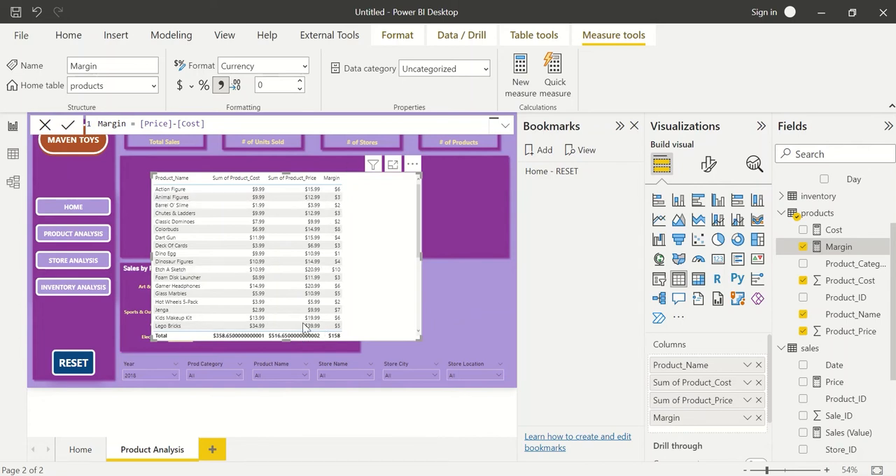
pyautogui.click(712, 165)
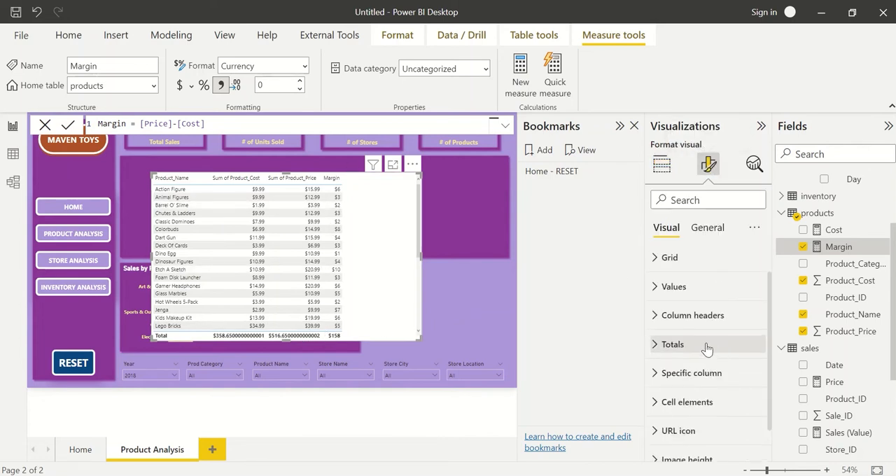
pyautogui.click(707, 346)
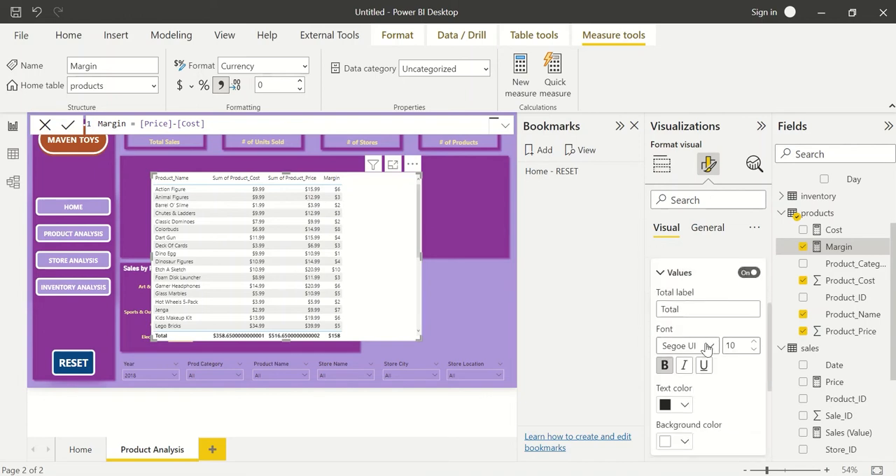
pyautogui.click(748, 274)
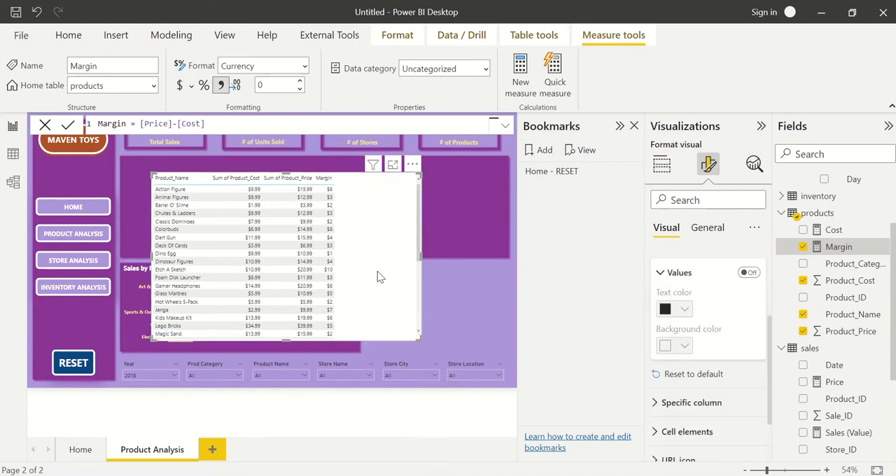
# Move the table to the upper-left corner of the large purple shape and turn off the table's background.
pyautogui.moveTo(379, 273); pyautogui.dragTo(351, 264)
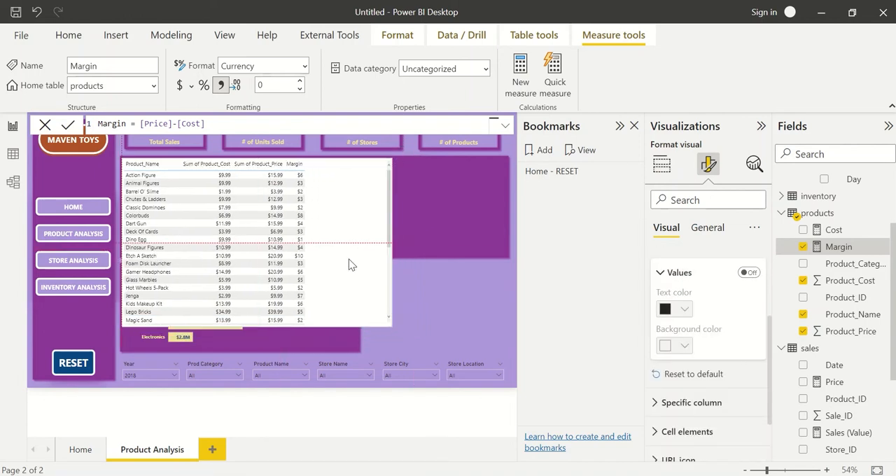
pyautogui.click(705, 228)
pyautogui.click(700, 321)
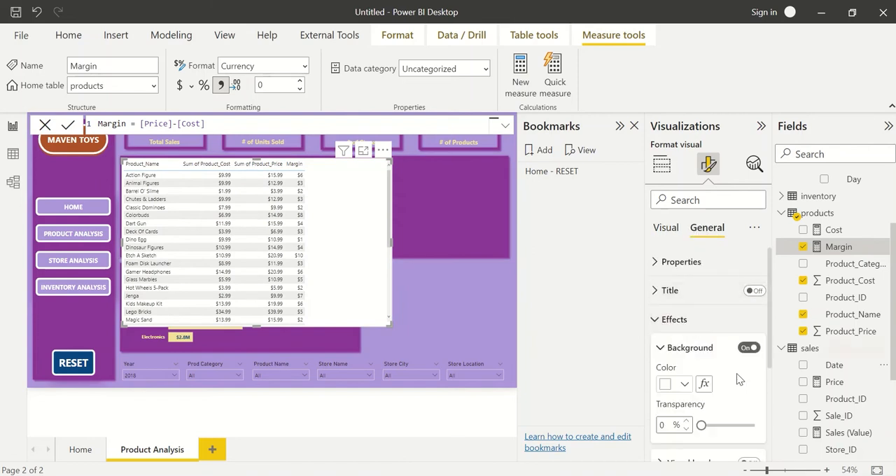
pyautogui.click(748, 348)
pyautogui.click(748, 348)
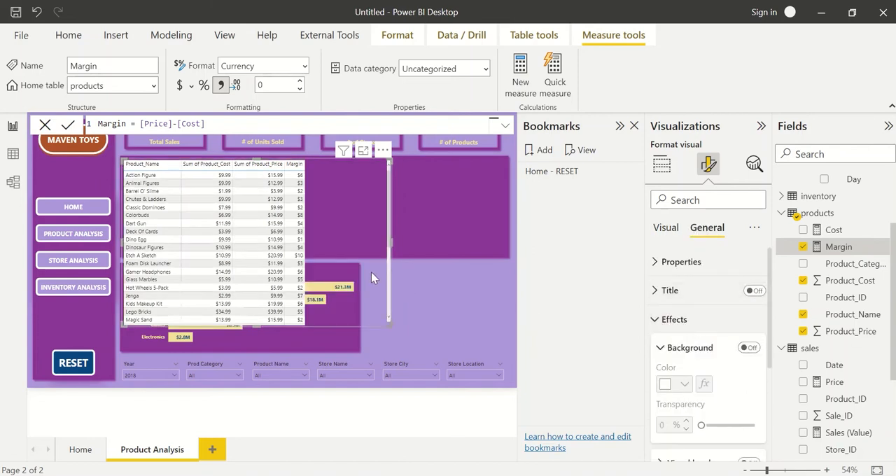
# Apply the Minimal style preset to the product table.
pyautogui.click(683, 262)
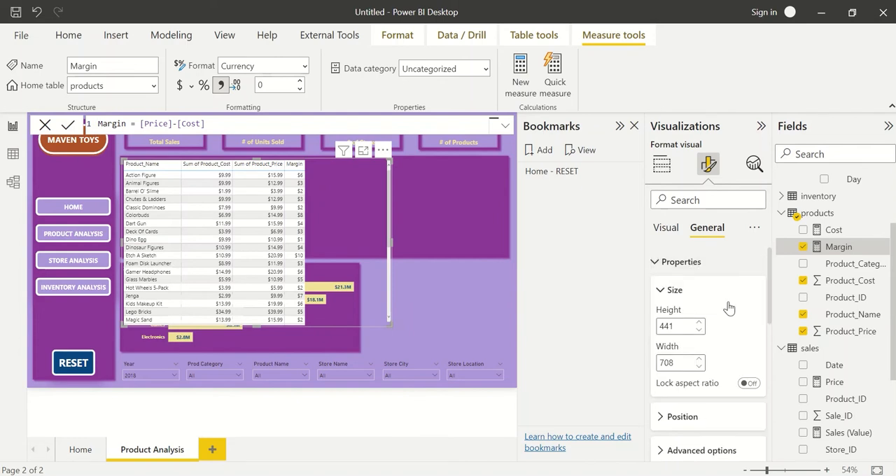
pyautogui.scroll(-1, 690, 308)
pyautogui.scroll(1, 693, 326)
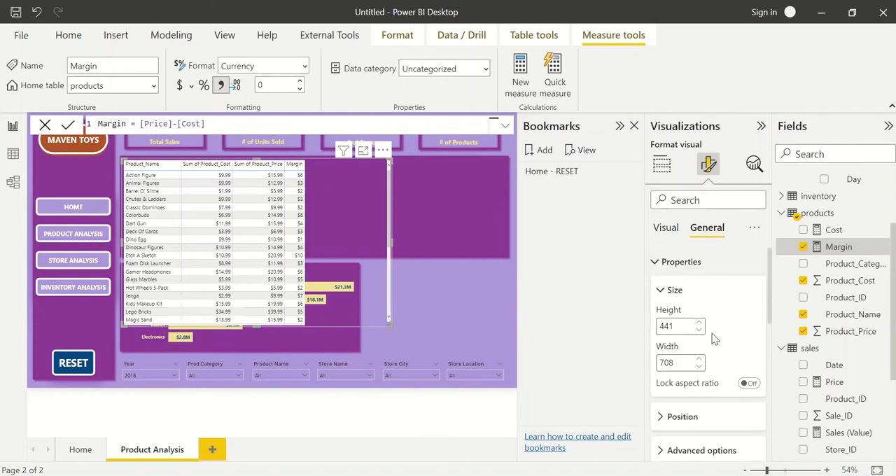
pyautogui.click(664, 229)
pyautogui.click(699, 263)
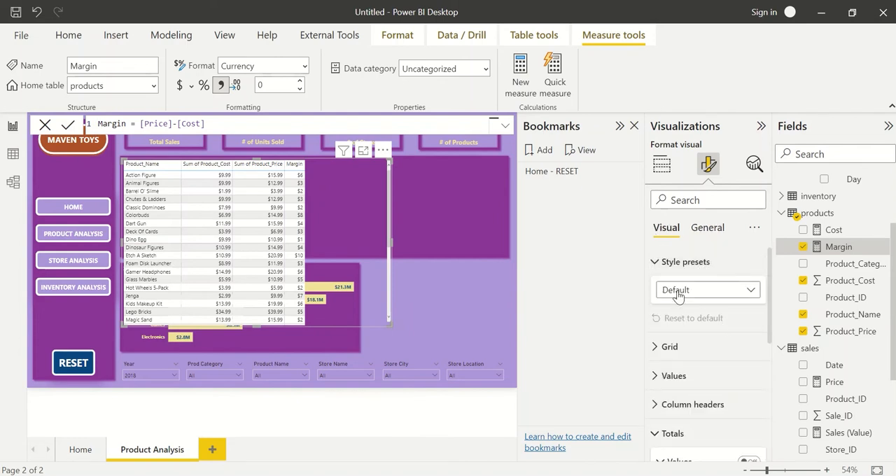
pyautogui.click(677, 290)
pyautogui.click(689, 341)
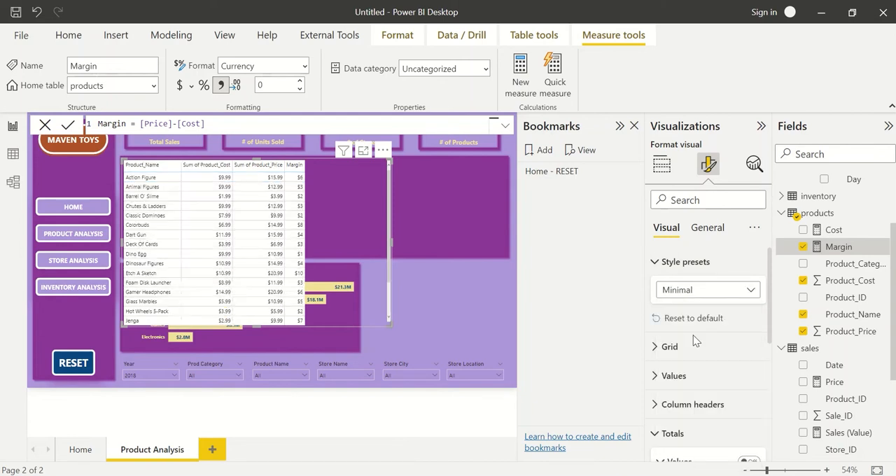
# Try a style preset with black column headers on the table, and return it to Minimal.
pyautogui.scroll(-1, 720, 360)
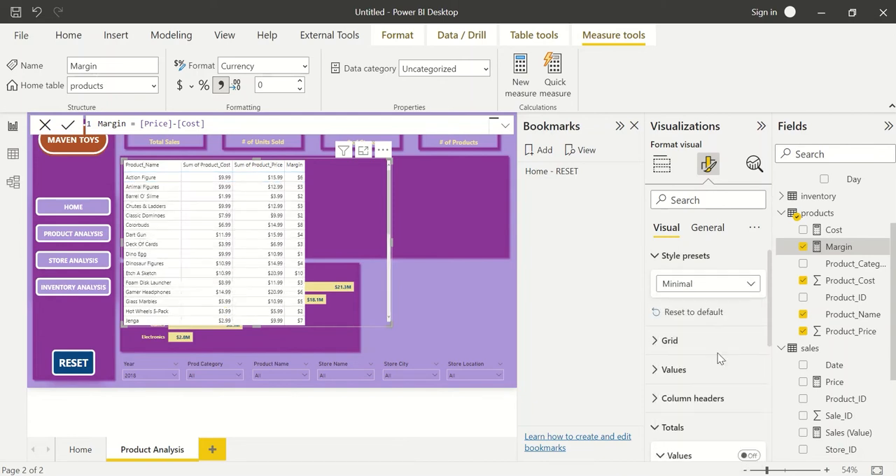
pyautogui.click(705, 286)
pyautogui.click(700, 450)
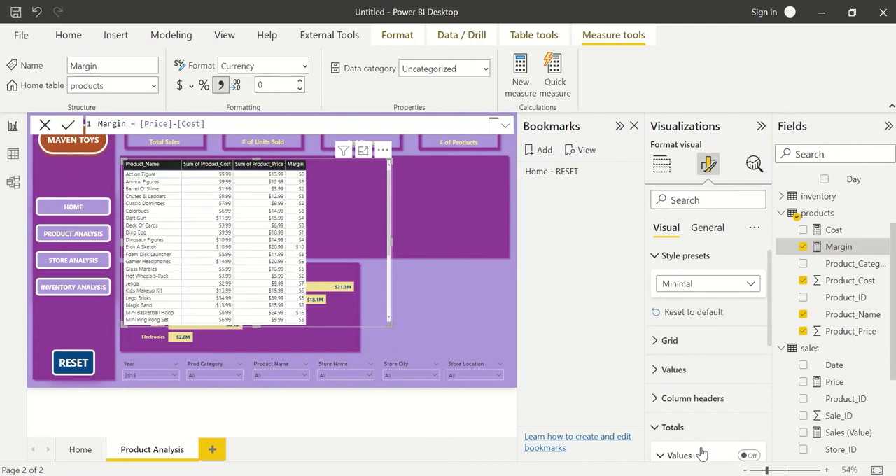
pyautogui.click(715, 287)
pyautogui.click(715, 334)
pyautogui.moveTo(349, 282)
pyautogui.mouseDown()
pyautogui.moveTo(359, 282)
pyautogui.moveTo(347, 274)
pyautogui.mouseUp()
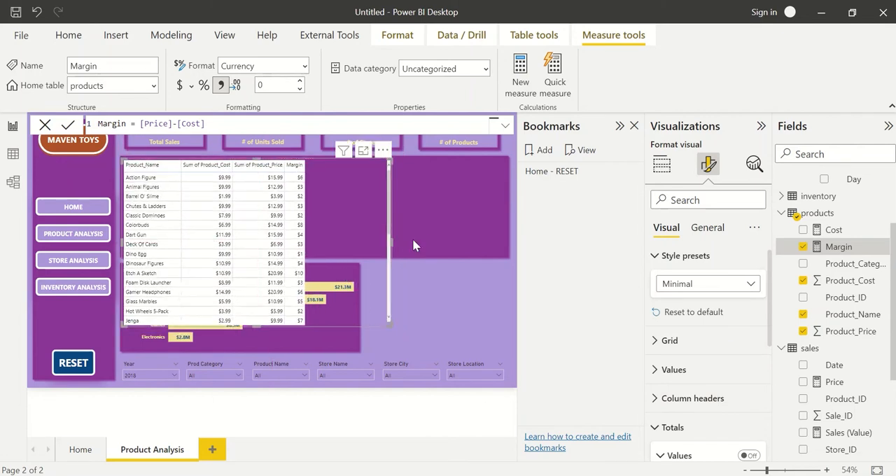
# Move the Sales by Product bar chart beside the table, narrow it, and delete the purple shape it was on.
pyautogui.moveTo(329, 345); pyautogui.dragTo(462, 320)
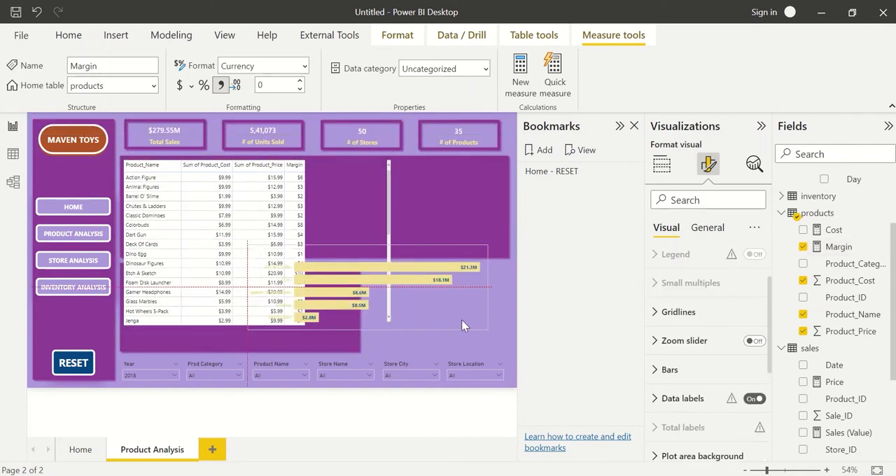
pyautogui.moveTo(254, 284); pyautogui.dragTo(415, 275)
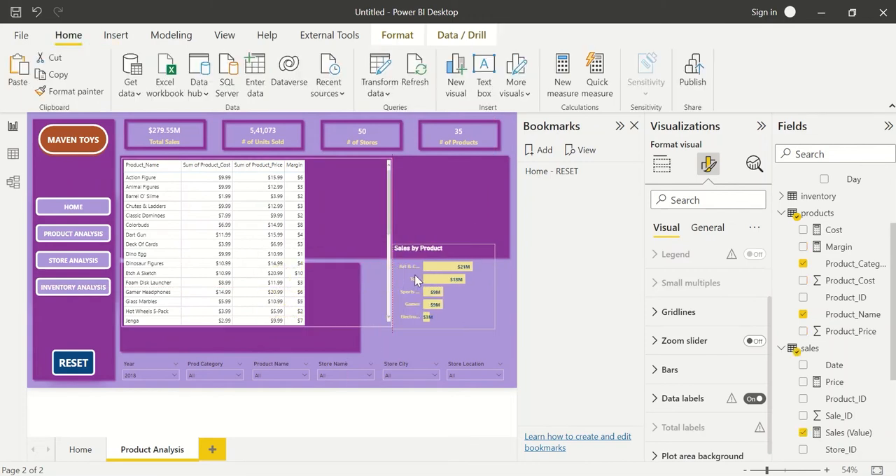
pyautogui.click(344, 340)
pyautogui.press('Delete')
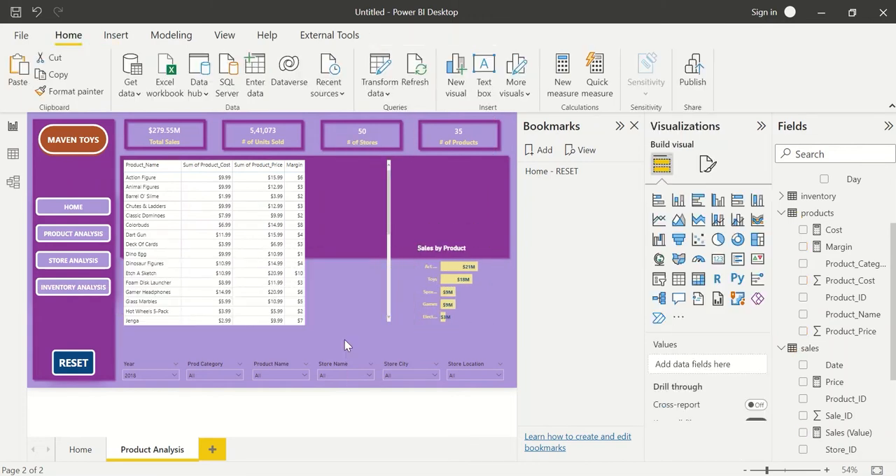
# Extend the remaining purple shape down to the slicers, narrow it around the table, and stretch the table down to fill it.
pyautogui.click(438, 196)
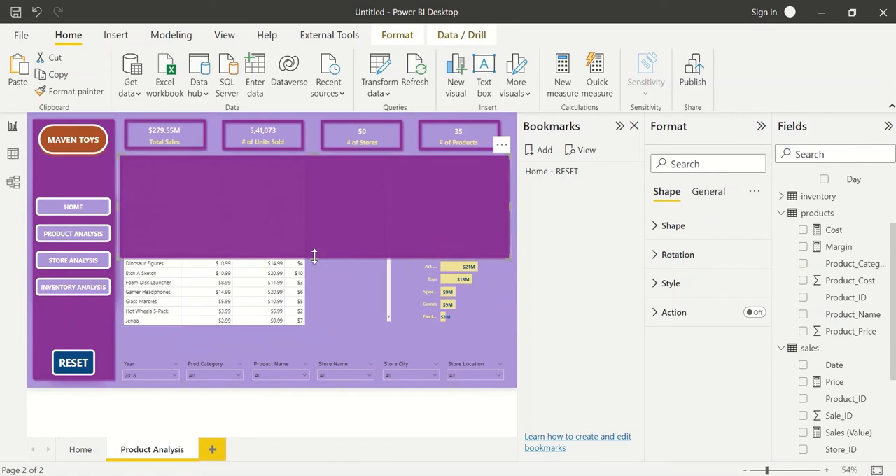
pyautogui.moveTo(313, 257); pyautogui.dragTo(310, 348)
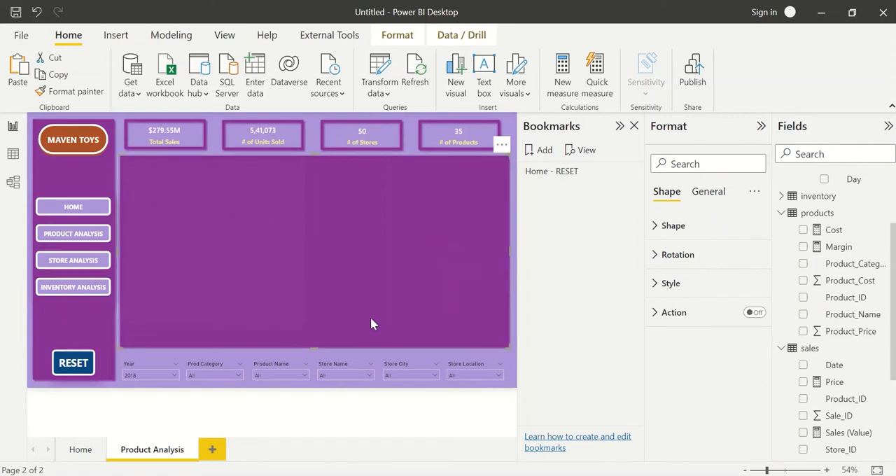
pyautogui.moveTo(510, 249); pyautogui.dragTo(397, 295)
pyautogui.click(404, 287)
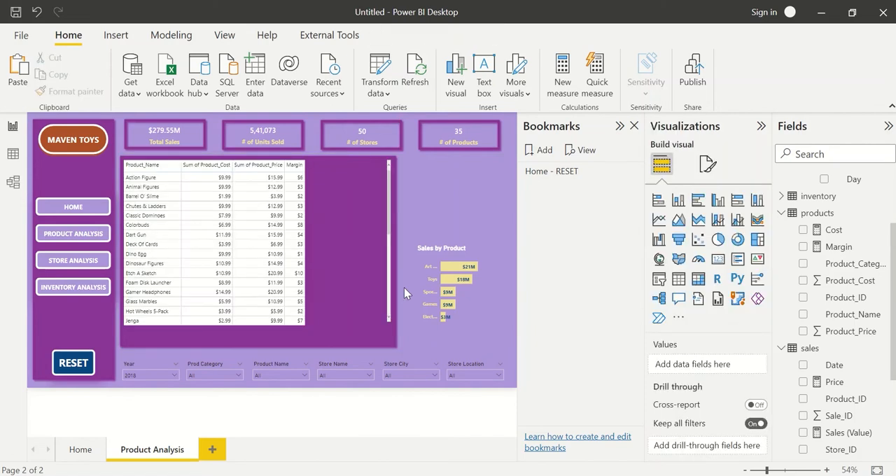
pyautogui.click(319, 263)
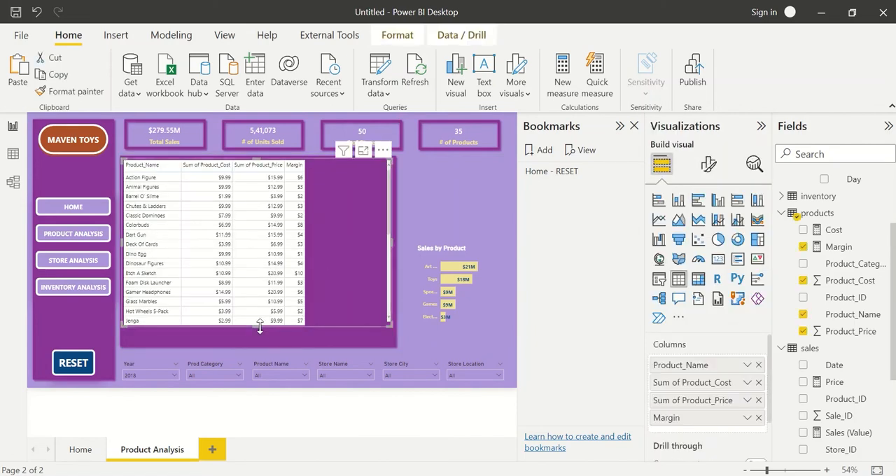
pyautogui.moveTo(260, 326); pyautogui.dragTo(264, 348)
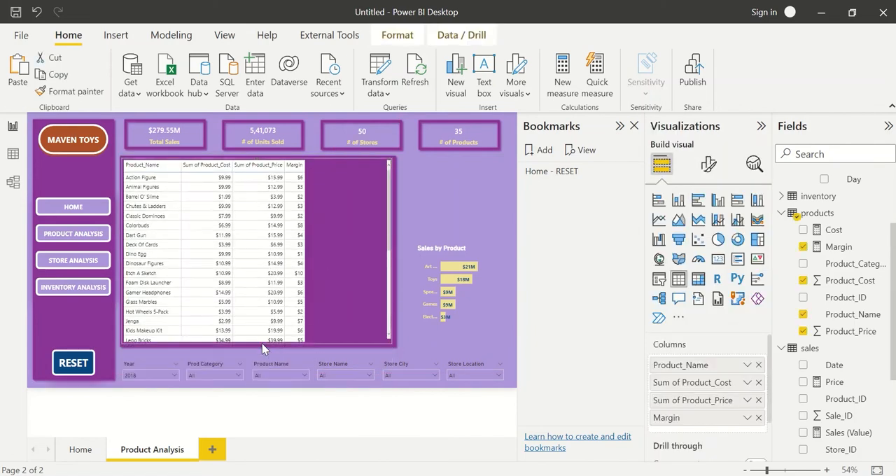
# Sort the table by Margin in descending order and add Sales (Value) to it twice.
pyautogui.click(294, 168)
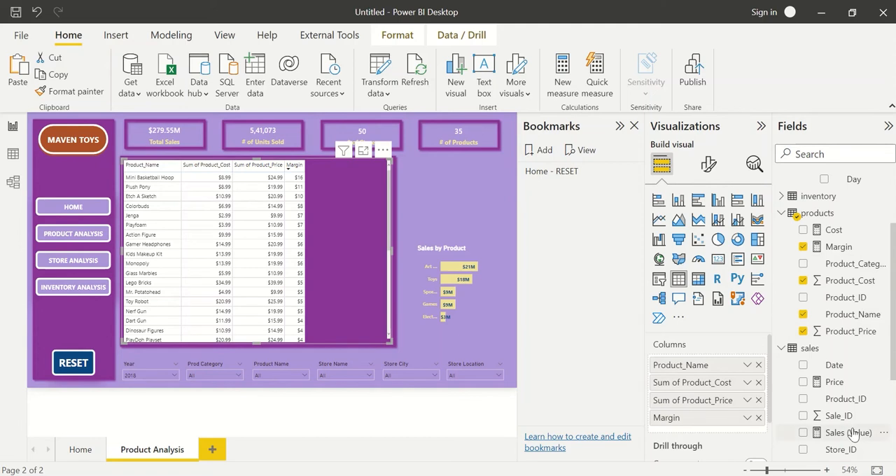
pyautogui.moveTo(853, 434); pyautogui.dragTo(700, 433)
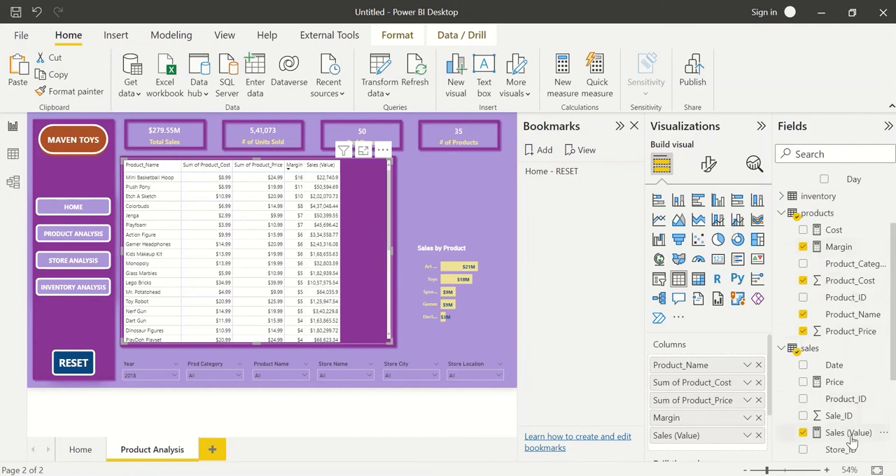
pyautogui.moveTo(852, 439); pyautogui.dragTo(735, 453)
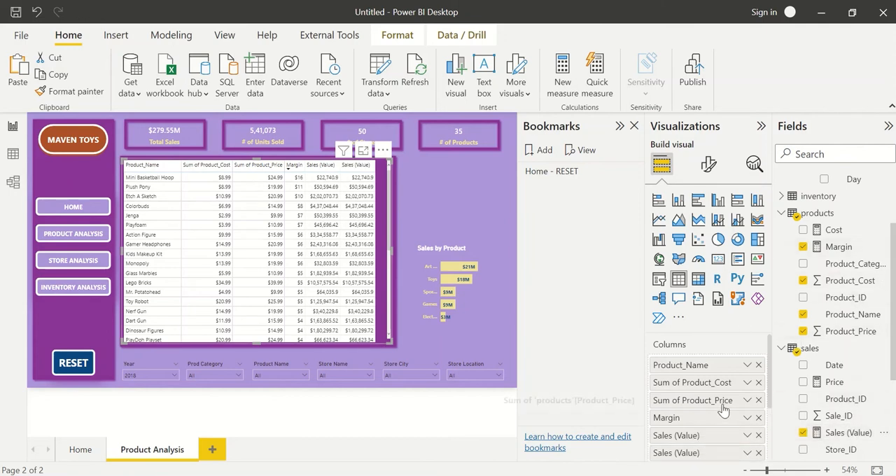
# Show the table's second Sales (Value) column as percent of grand total, and widen the table slightly.
pyautogui.scroll(-2, 723, 410)
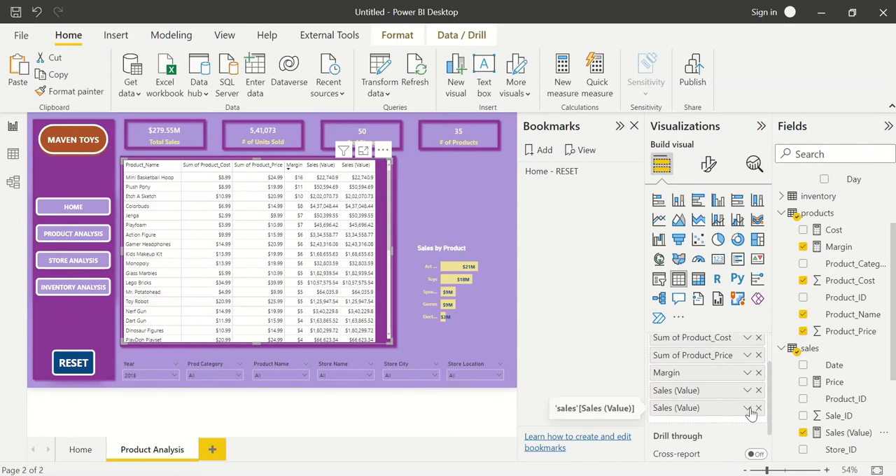
pyautogui.click(748, 410)
pyautogui.moveTo(786, 388)
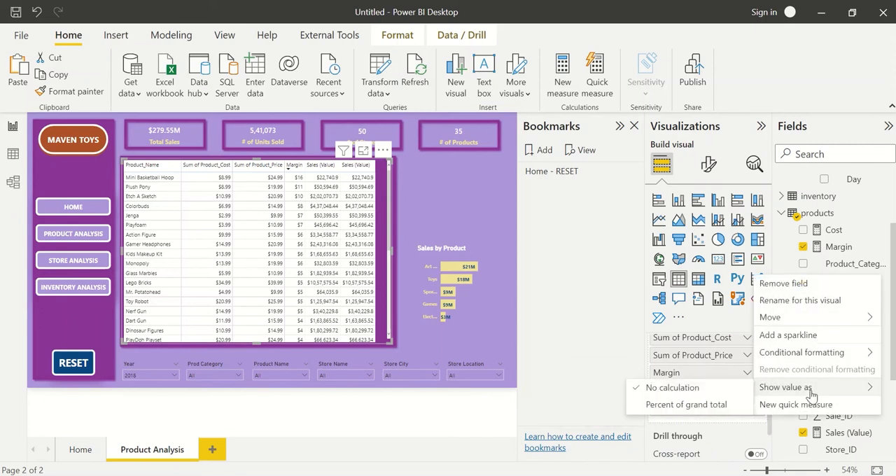
pyautogui.click(685, 405)
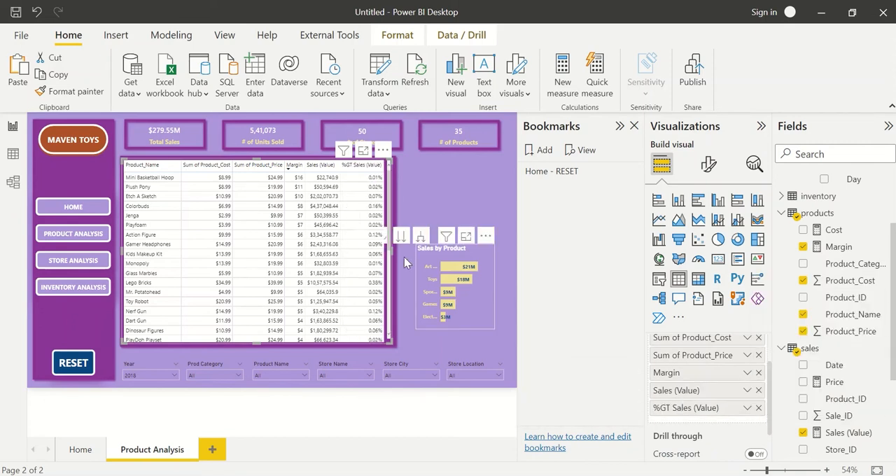
pyautogui.moveTo(393, 252); pyautogui.dragTo(397, 255)
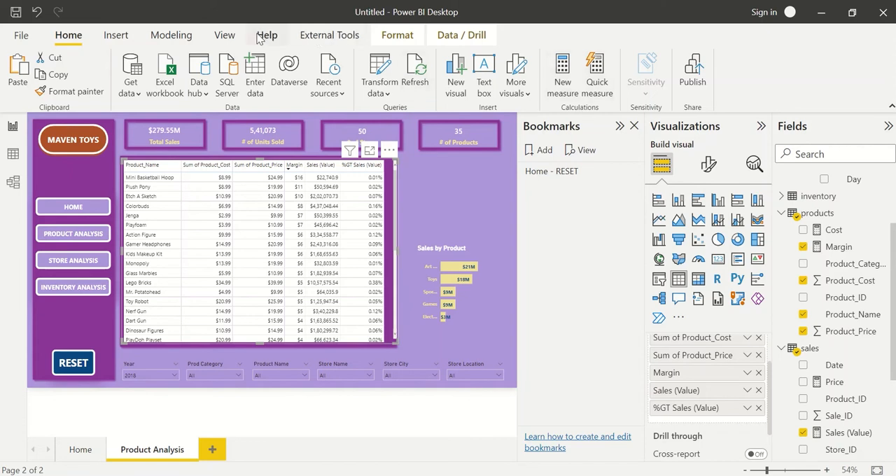
# Filter the table's Product_Name to the top 10 by Sales (Value), then collapse the filters and close the bookmarks.
pyautogui.click(224, 35)
pyautogui.click(533, 80)
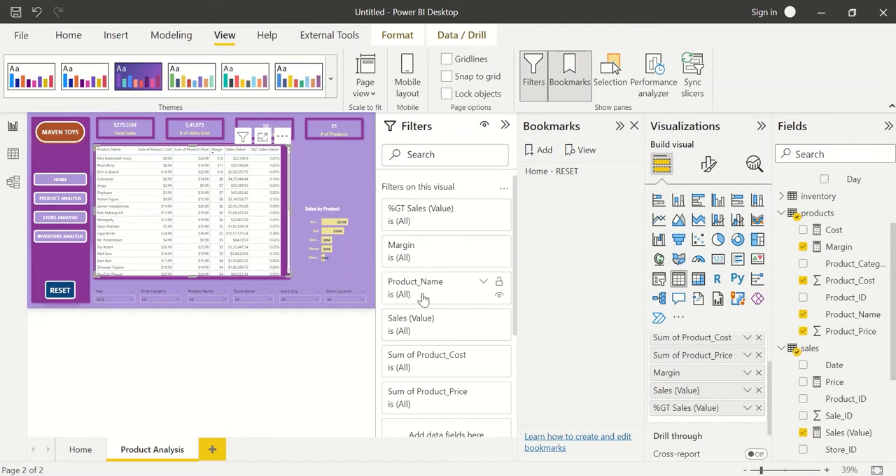
pyautogui.scroll(-1, 442, 292)
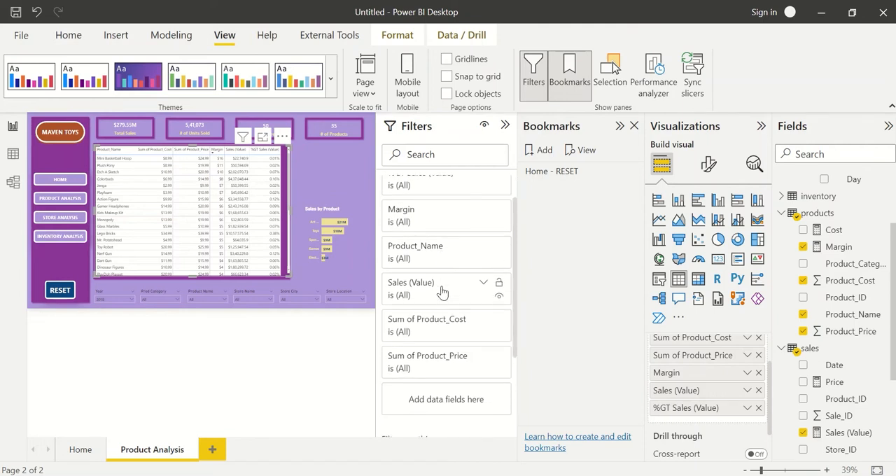
pyautogui.scroll(-1, 442, 293)
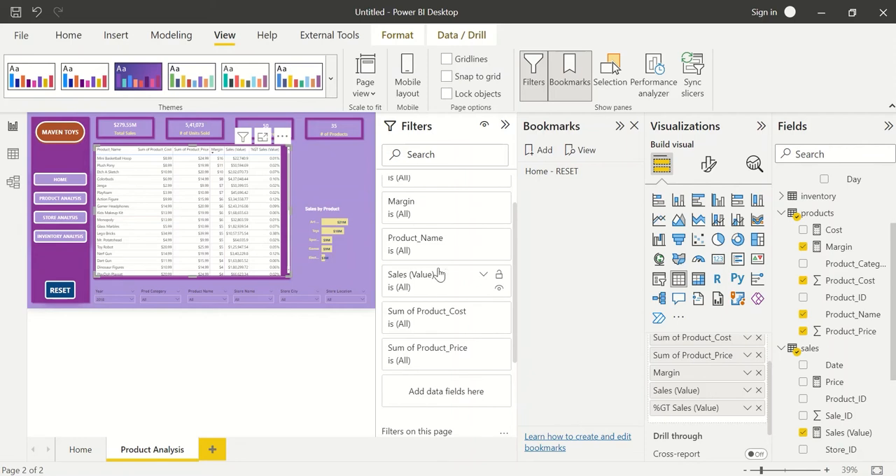
pyautogui.click(422, 254)
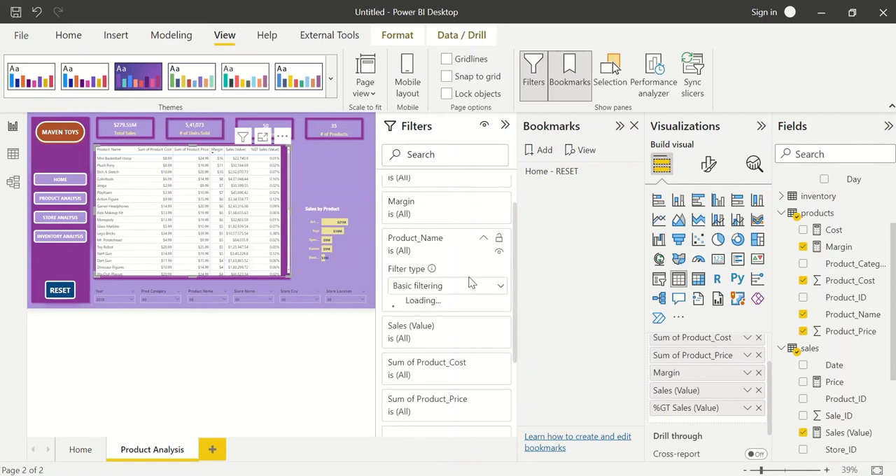
pyautogui.click(424, 286)
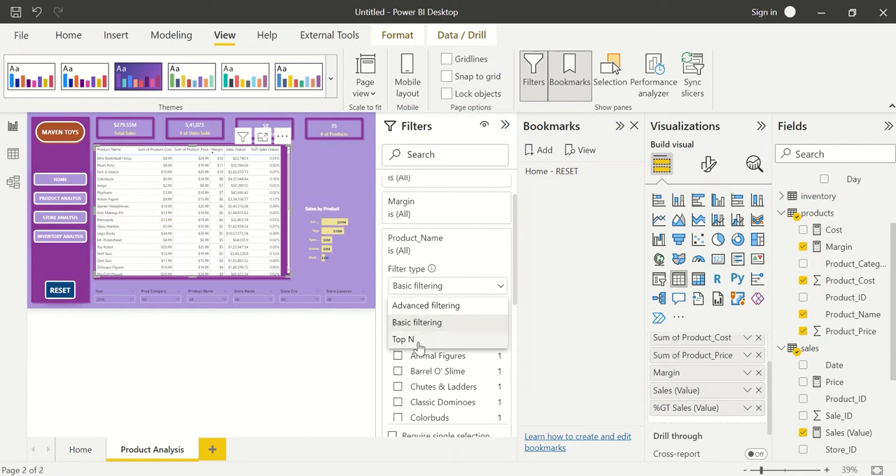
pyautogui.click(416, 340)
pyautogui.click(454, 324)
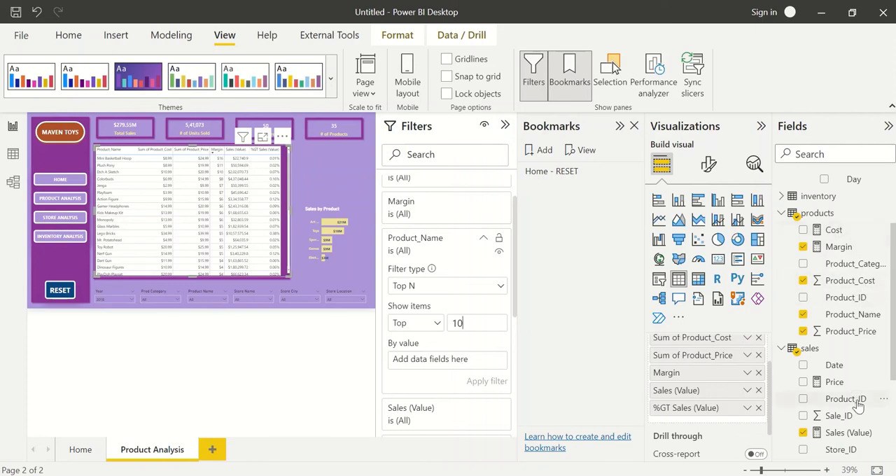
pyautogui.moveTo(853, 438); pyautogui.dragTo(472, 366)
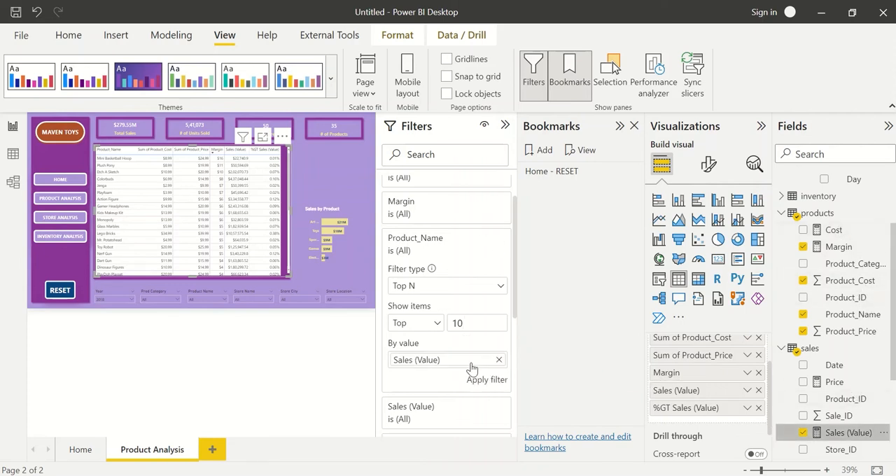
pyautogui.click(482, 379)
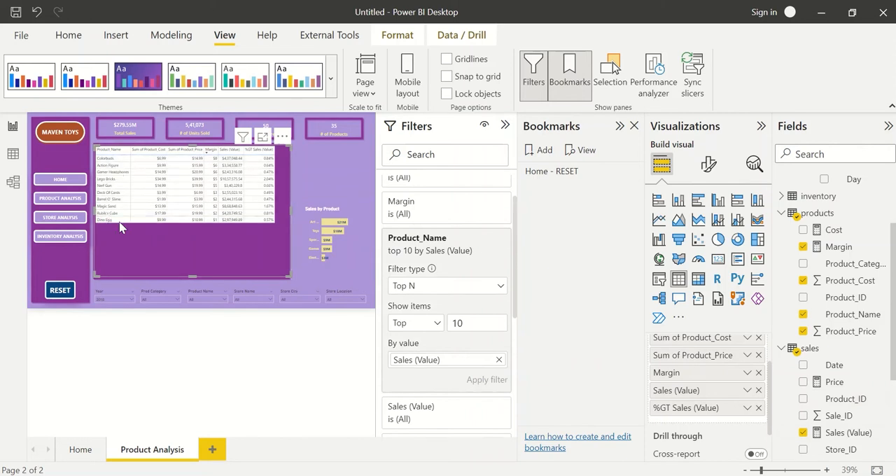
pyautogui.click(505, 124)
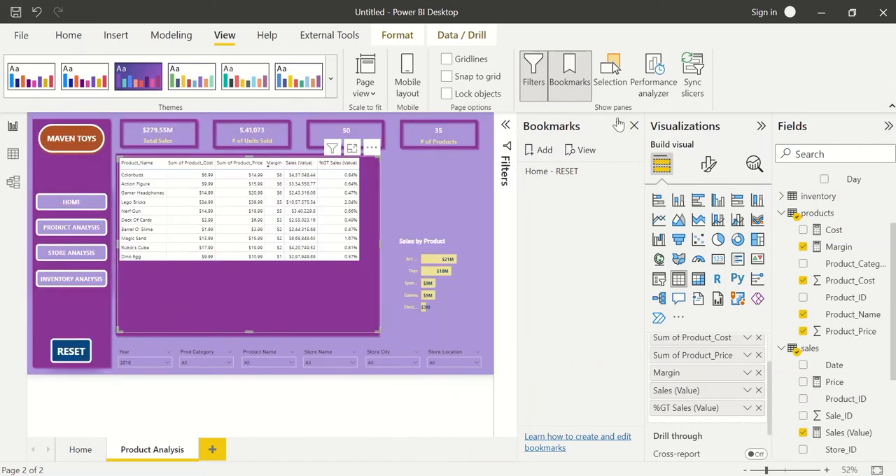
pyautogui.click(635, 127)
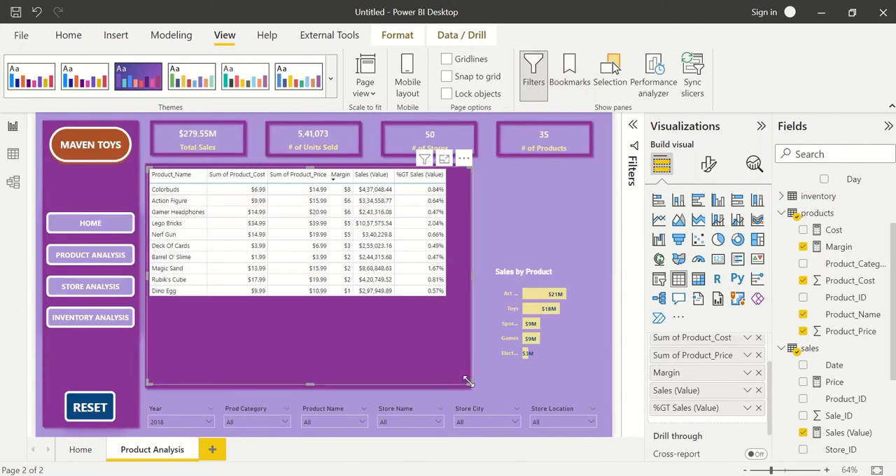
# Shrink the table and the purple shape behind it to fit around the ten product rows.
pyautogui.moveTo(469, 381); pyautogui.dragTo(448, 305)
pyautogui.click(468, 384)
pyautogui.moveTo(468, 390); pyautogui.dragTo(451, 299)
pyautogui.click(468, 320)
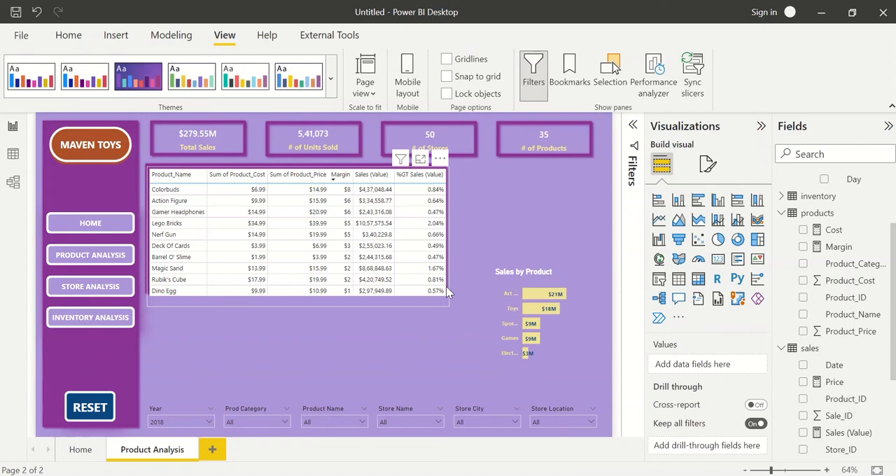
# Adjust the heights of the purple shape and the table so all ten rows fit with a thin border below.
pyautogui.click(449, 293)
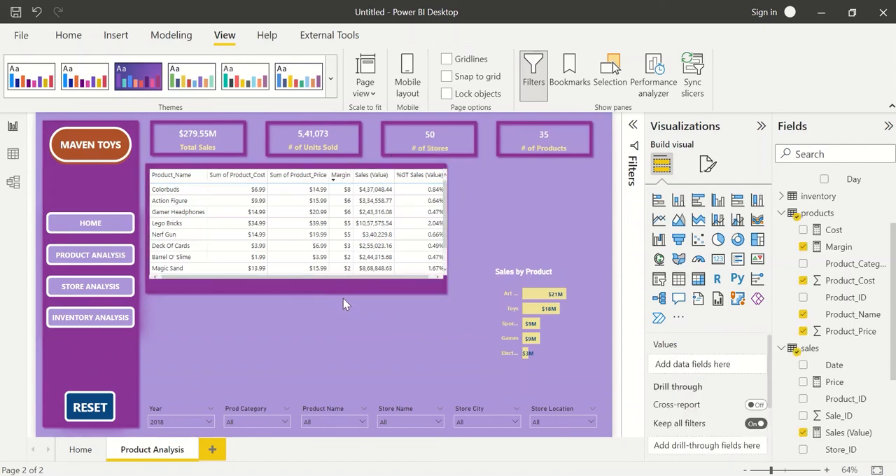
pyautogui.click(310, 297)
pyautogui.moveTo(296, 294); pyautogui.dragTo(296, 311)
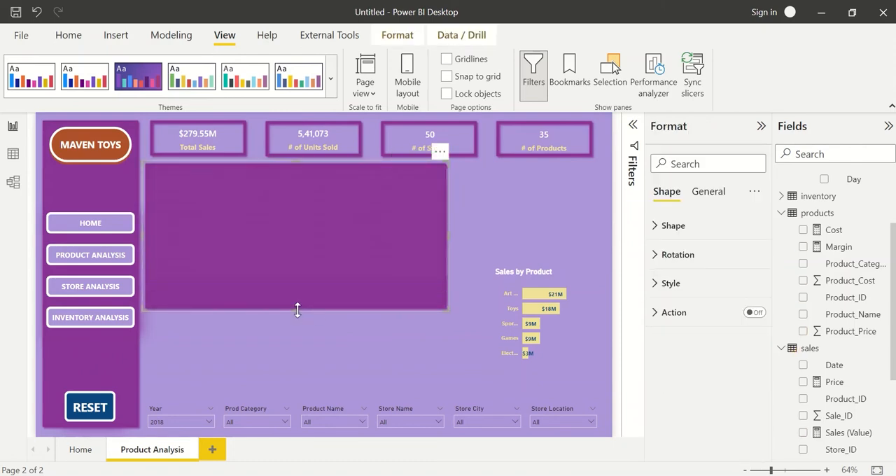
pyautogui.click(390, 359)
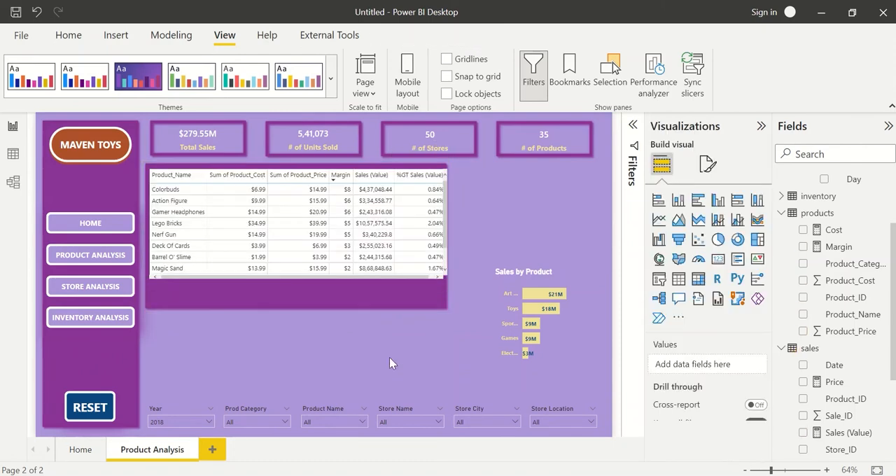
pyautogui.click(350, 278)
pyautogui.moveTo(297, 280); pyautogui.dragTo(303, 308)
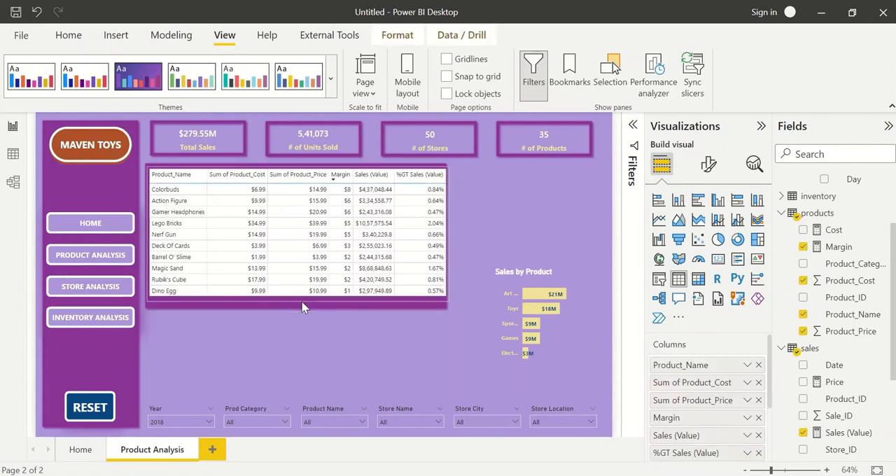
pyautogui.click(351, 326)
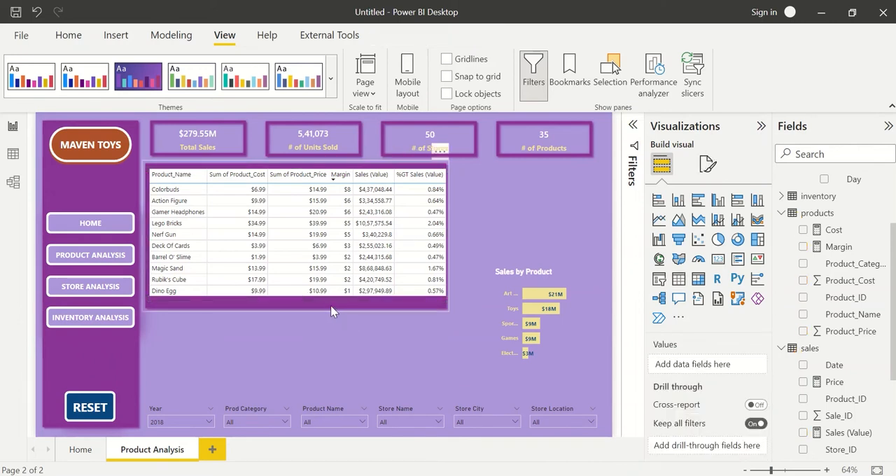
pyautogui.moveTo(333, 312); pyautogui.dragTo(296, 298)
pyautogui.press('Delete')
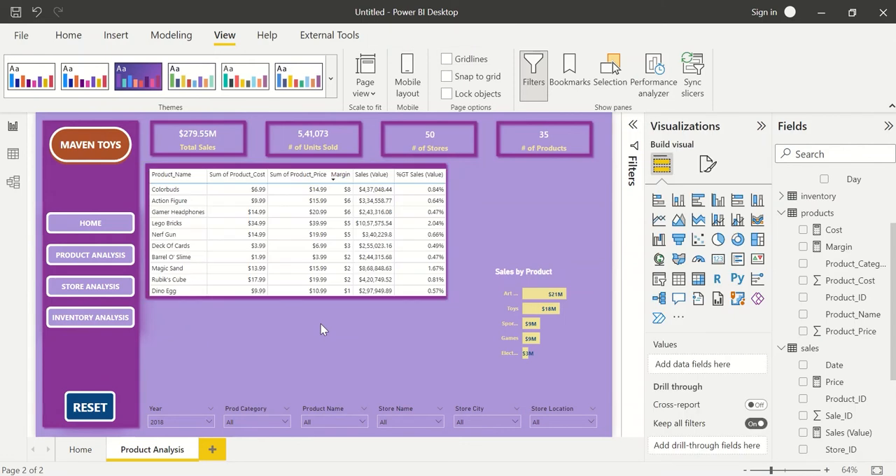
# Nudge the table up within its purple shape and sort it by %GT Sales (Value) in descending order.
pyautogui.click(216, 194)
pyautogui.moveTo(220, 190); pyautogui.dragTo(224, 192)
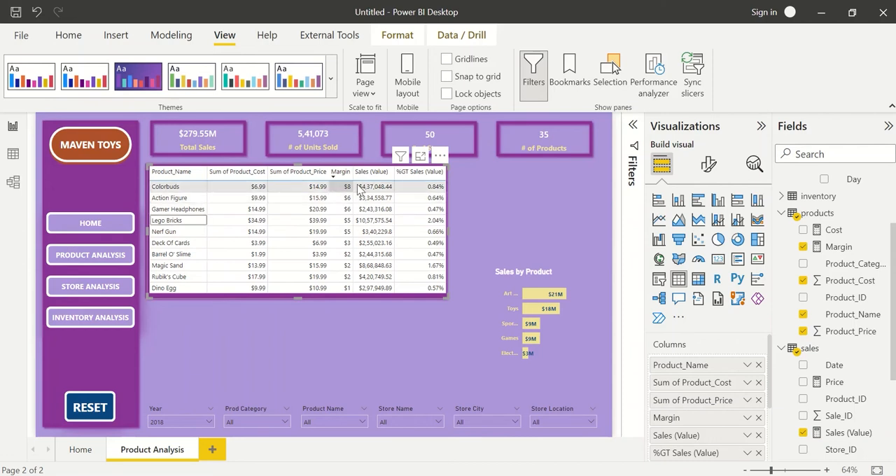
pyautogui.click(430, 176)
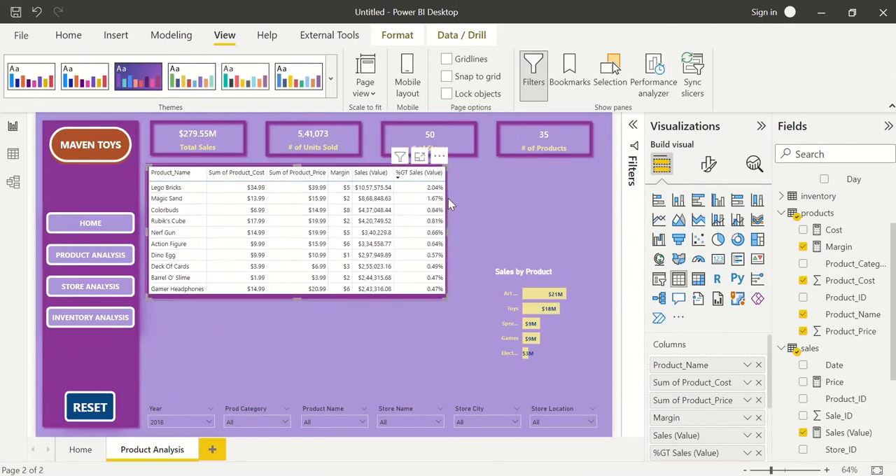
pyautogui.click(472, 238)
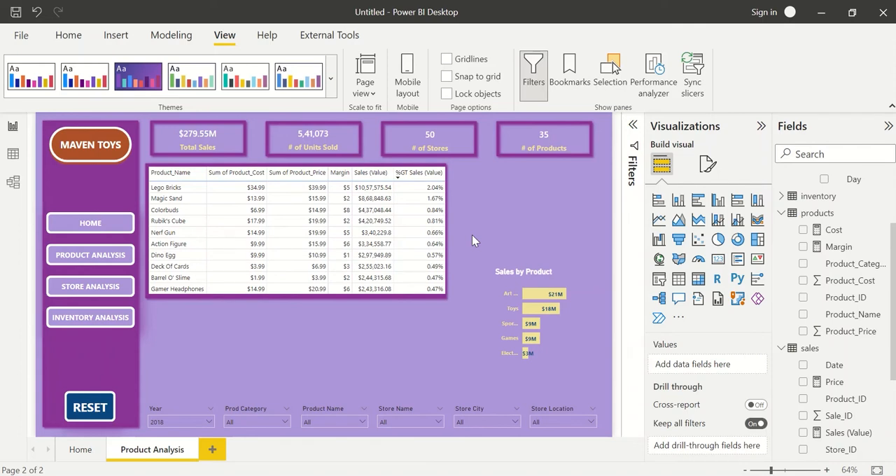
# Duplicate the table's purple shape, move the copy below the table, shrink it, and place it just above the slicers.
pyautogui.click(403, 299)
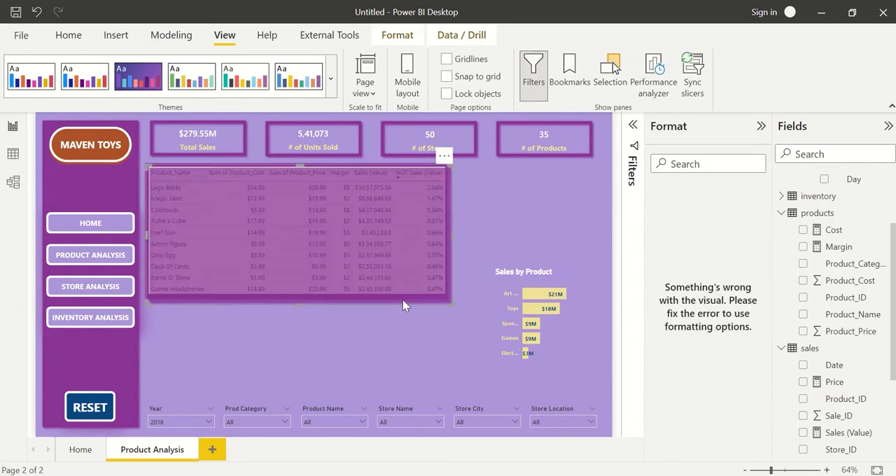
pyautogui.moveTo(403, 300); pyautogui.dragTo(412, 400)
pyautogui.moveTo(407, 308); pyautogui.dragTo(408, 326)
pyautogui.moveTo(449, 282); pyautogui.dragTo(391, 346)
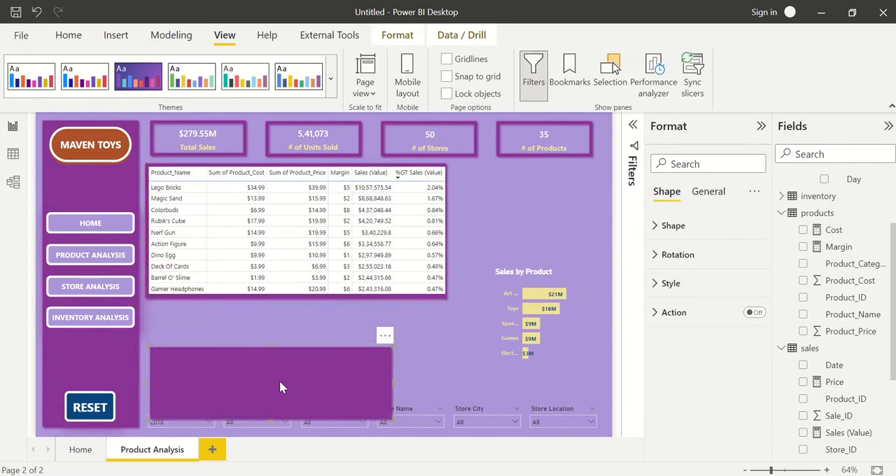
pyautogui.moveTo(279, 381); pyautogui.dragTo(281, 356)
pyautogui.click(507, 249)
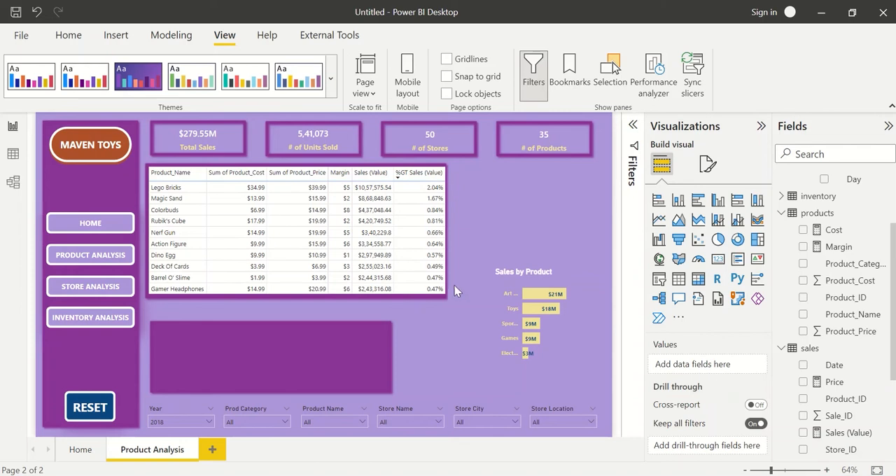
# Rename the table's Sum of Product_Cost column as Cost.
pyautogui.click(442, 299)
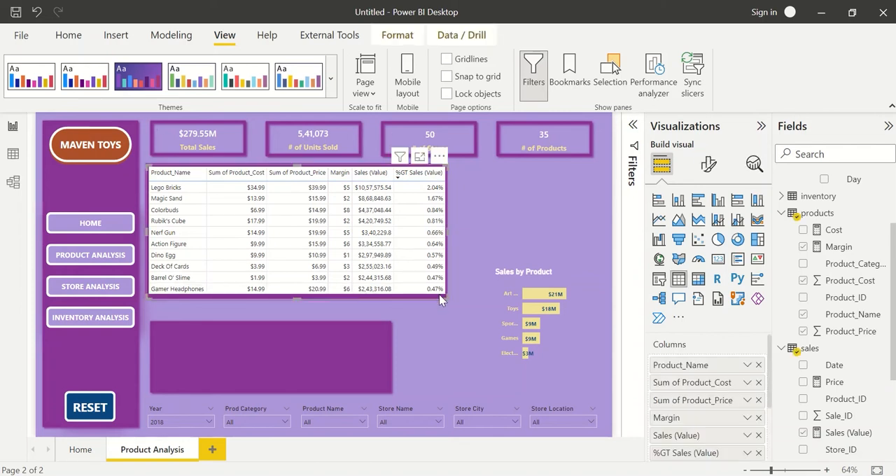
pyautogui.doubleClick(705, 385)
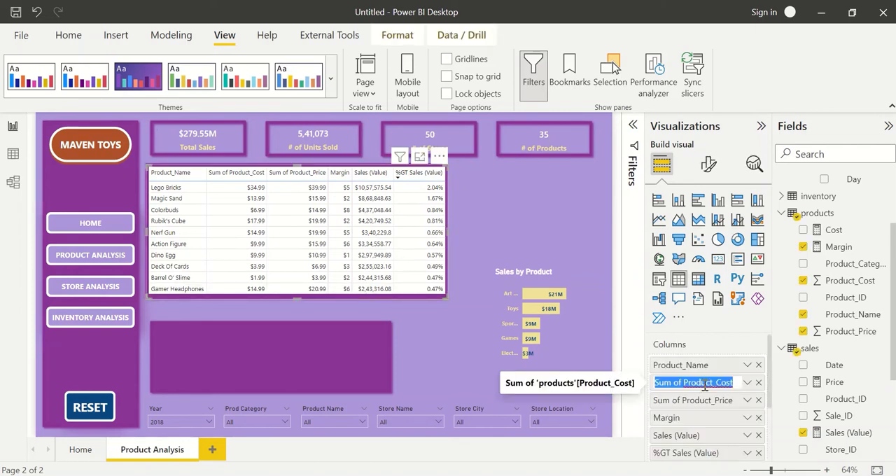
pyautogui.write('Produc')
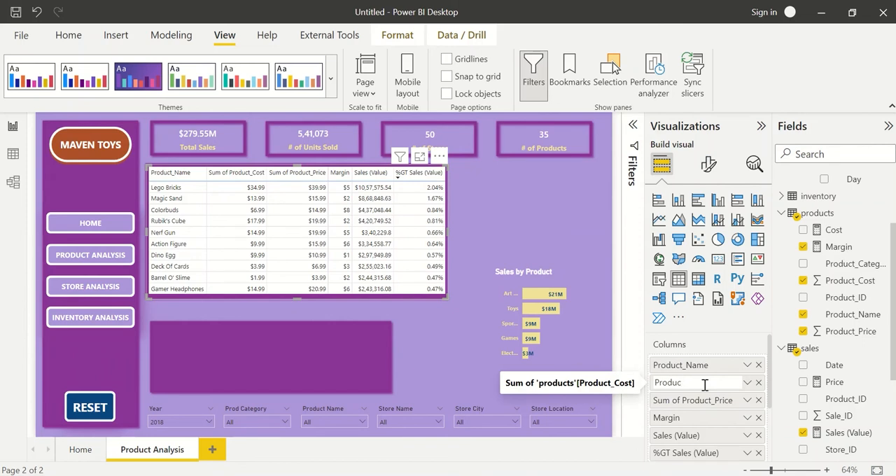
pyautogui.press('BackSpace')
pyautogui.press('BackSpace')
pyautogui.press('BackSpace')
pyautogui.press('BackSpace')
pyautogui.press('BackSpace')
pyautogui.press('BackSpace')
pyautogui.write('Cost')
pyautogui.press('Return')
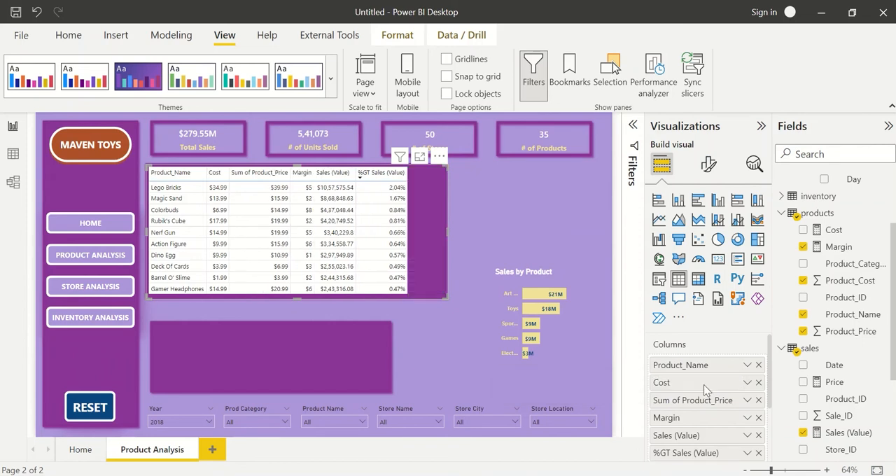
# Rename the table's Product_Name column as Name.
pyautogui.doubleClick(683, 365)
pyautogui.press('Escape')
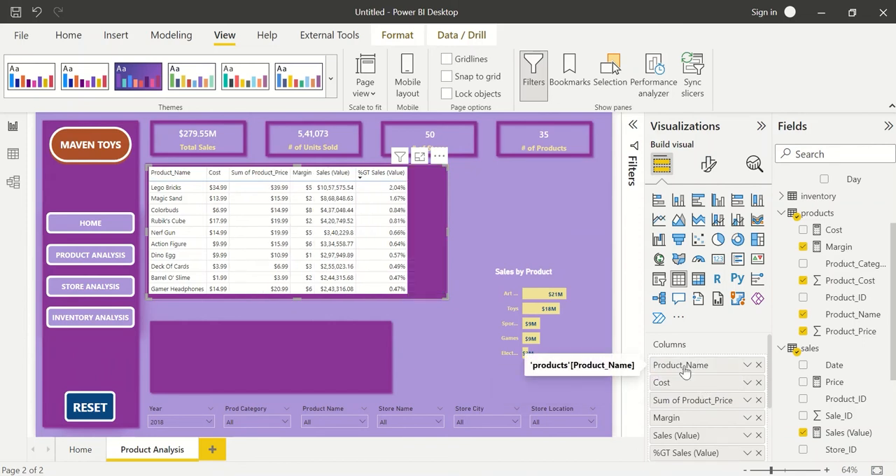
pyautogui.doubleClick(683, 365)
pyautogui.write('Name')
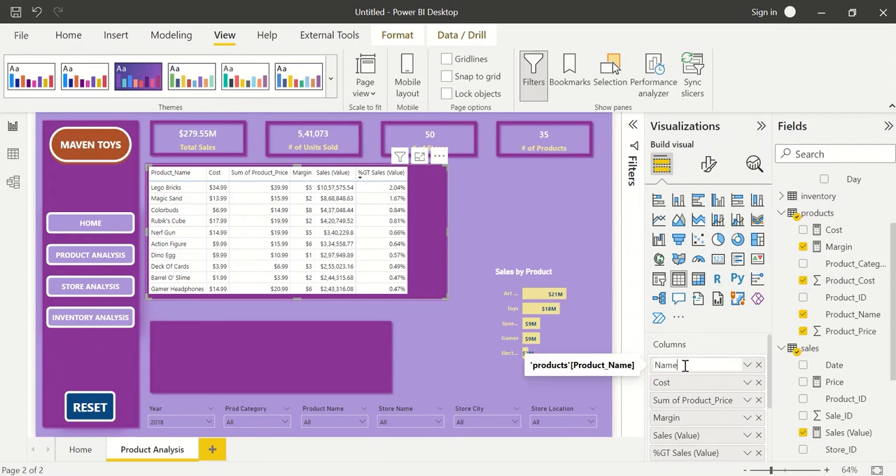
pyautogui.press('Return')
# Rename the table's Sum of Product_Price column as Price.
pyautogui.doubleClick(692, 402)
pyautogui.press('Escape')
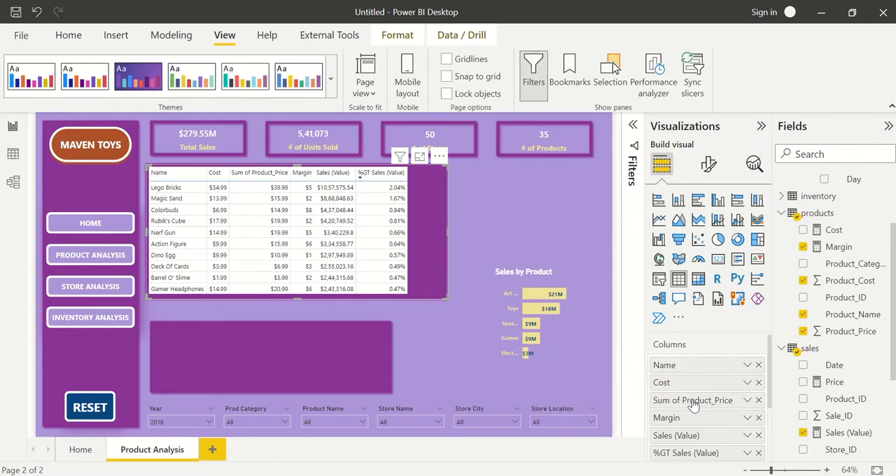
pyautogui.doubleClick(693, 402)
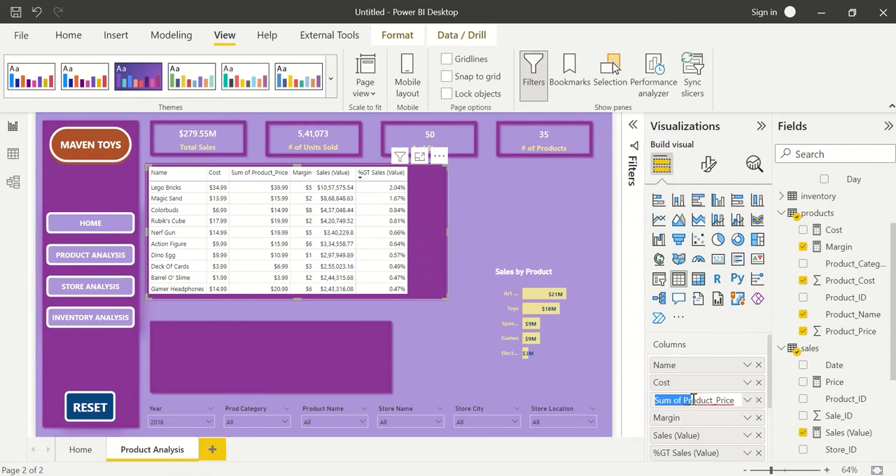
pyautogui.press('Escape')
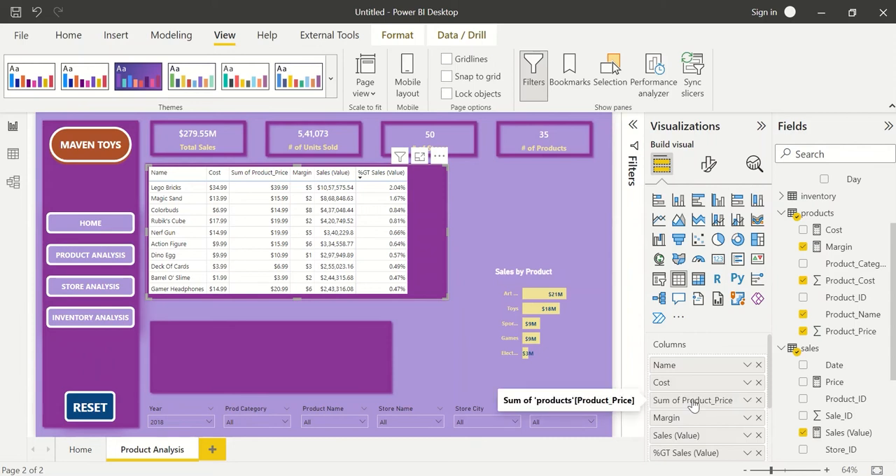
pyautogui.doubleClick(693, 404)
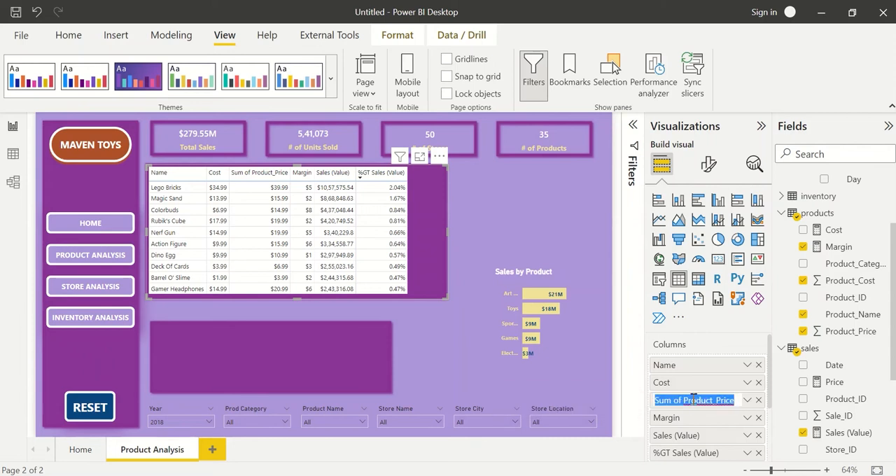
pyautogui.write('P')
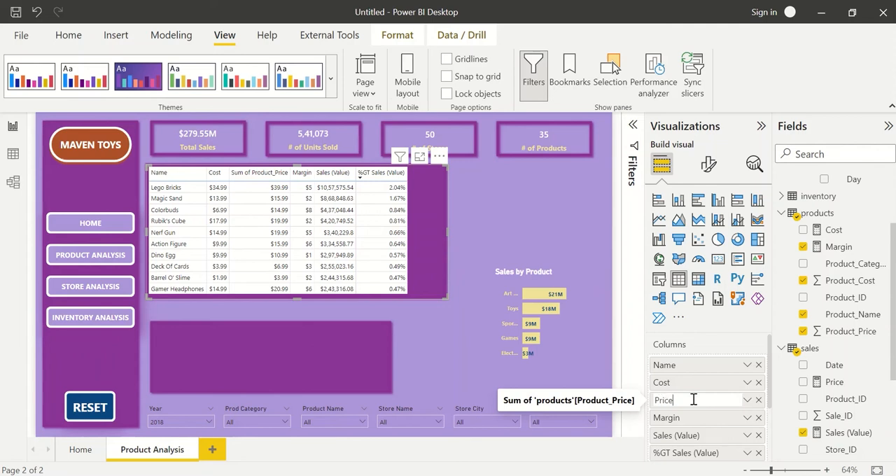
pyautogui.write('rice')
pyautogui.press('Return')
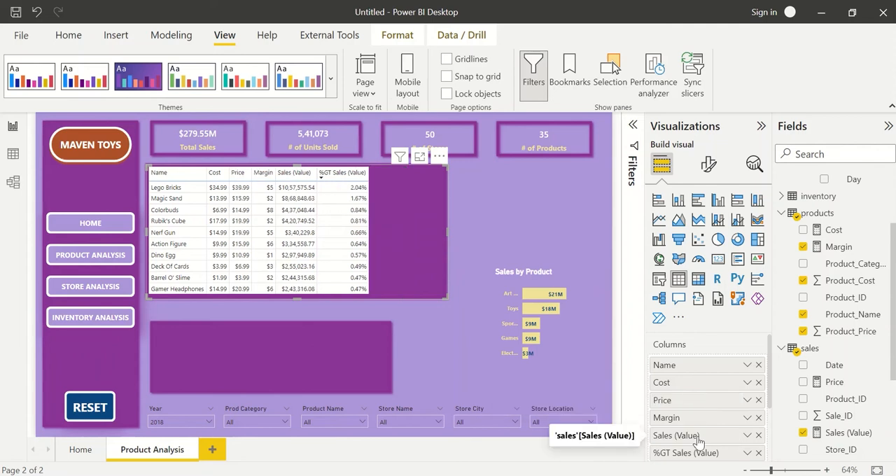
# Rename the table's Sales (Value) column as Sales.
pyautogui.doubleClick(699, 440)
pyautogui.write('Sales')
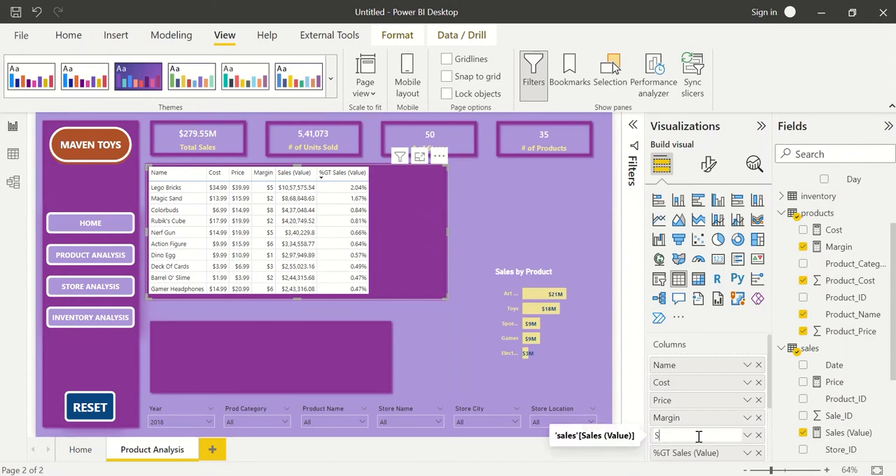
pyautogui.press('Return')
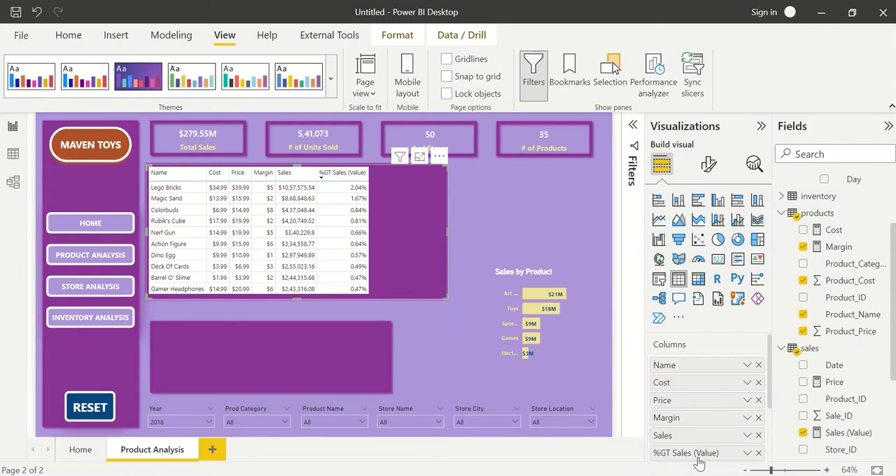
# Rename the table's %GT Sales (Value) column as % of Sales.
pyautogui.scroll(-1, 698, 462)
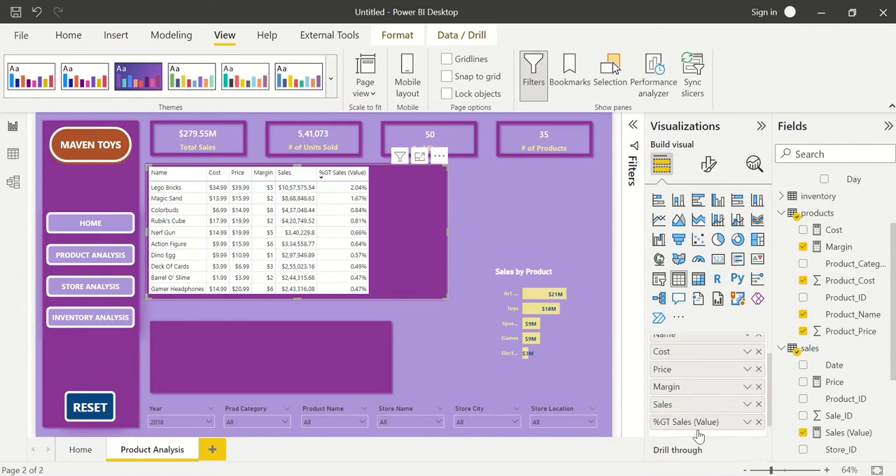
pyautogui.doubleClick(699, 424)
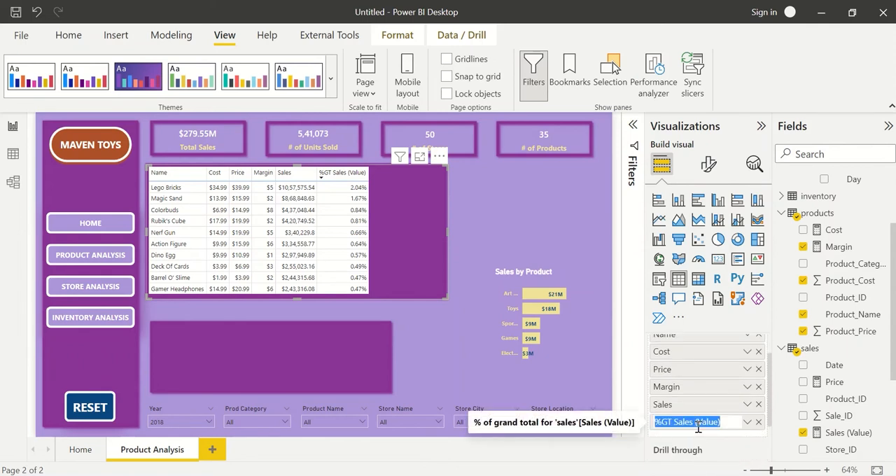
pyautogui.write('% of')
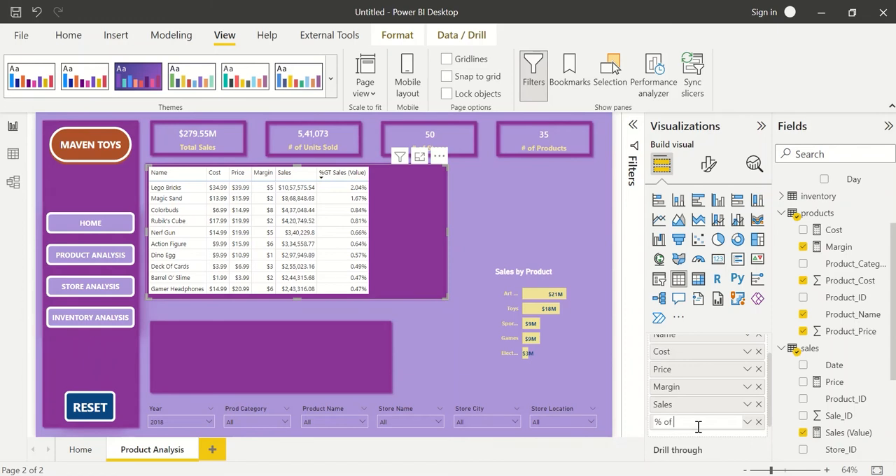
pyautogui.write(' Sales')
pyautogui.press('Return')
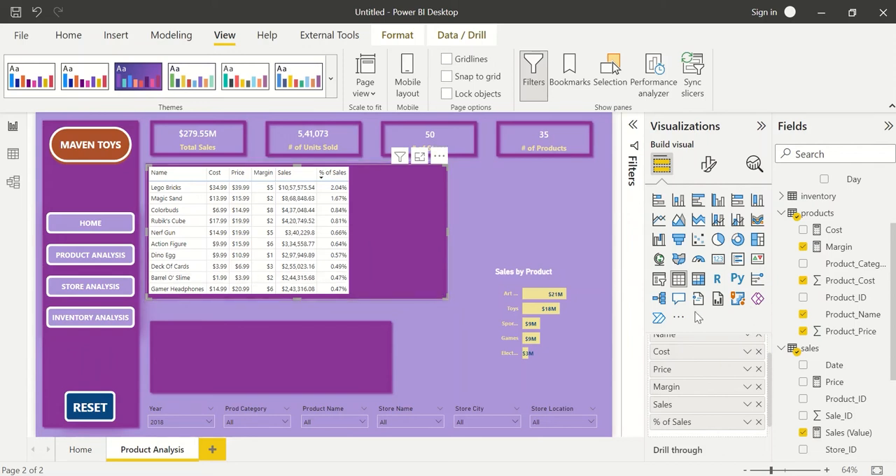
# Add Product_Category to the table, rename the column as Category, and place it directly after Name.
pyautogui.moveTo(855, 265); pyautogui.dragTo(755, 366)
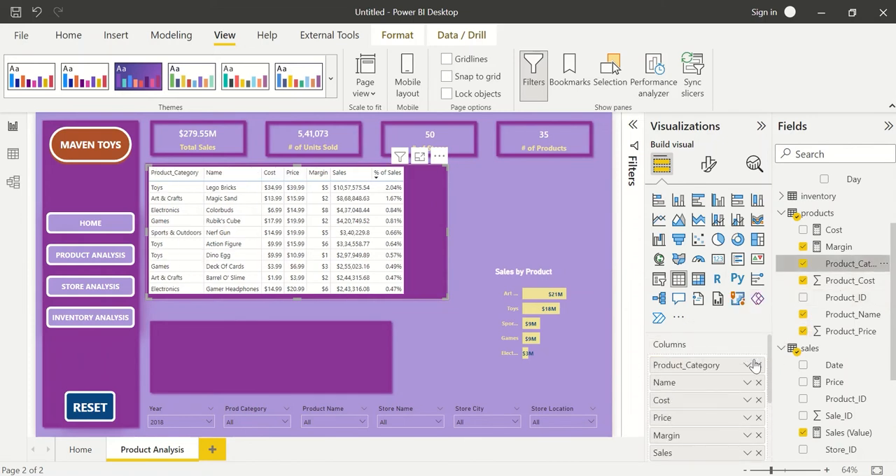
pyautogui.doubleClick(713, 370)
pyautogui.write('Catego')
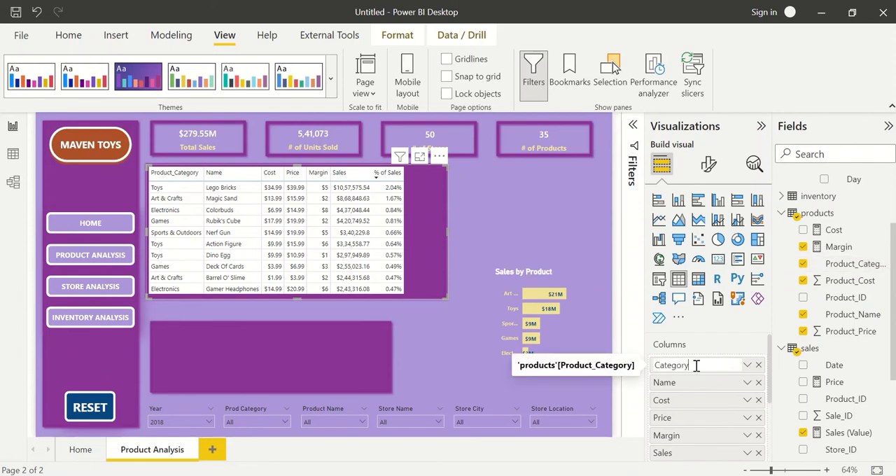
pyautogui.press('Return')
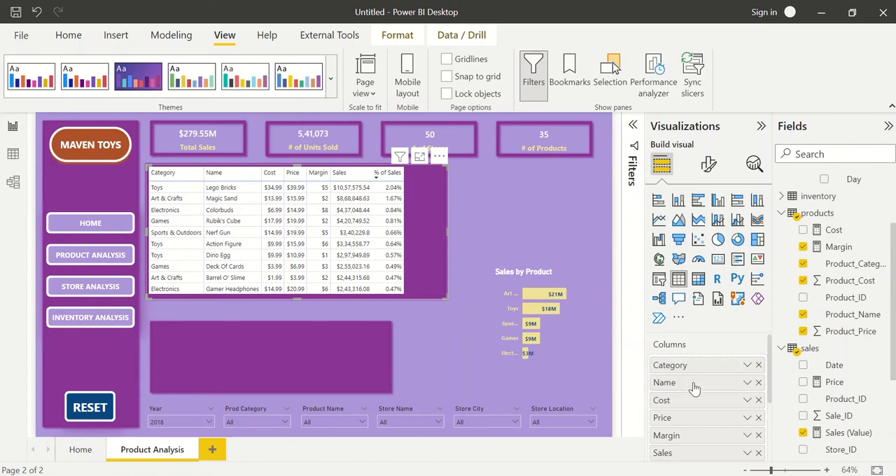
pyautogui.moveTo(694, 389); pyautogui.dragTo(693, 364)
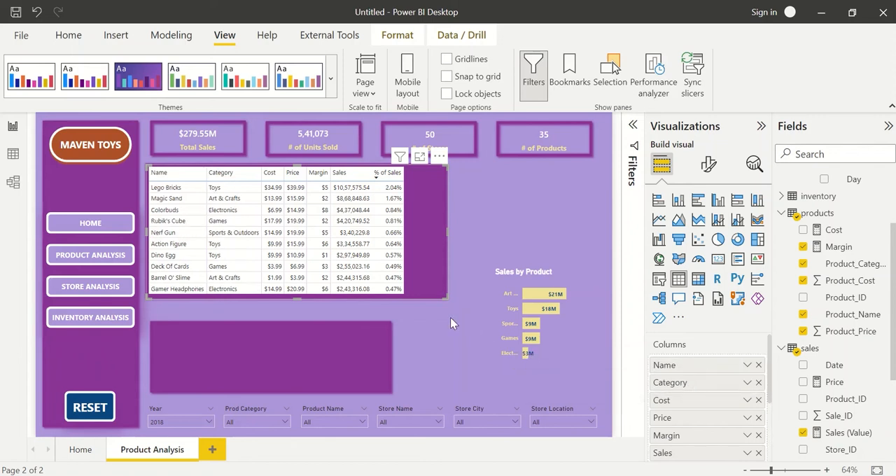
# Shrink the purple shape behind the product table so it fits closely around the table's columns and rows.
pyautogui.click(446, 319)
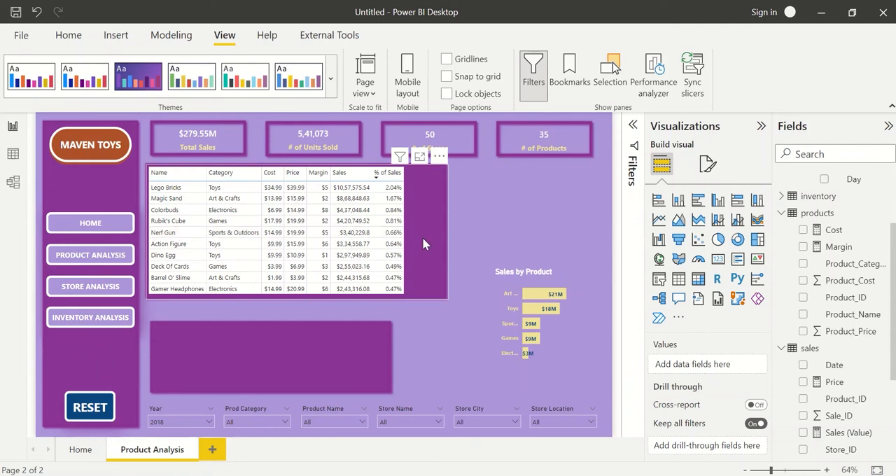
pyautogui.click(442, 241)
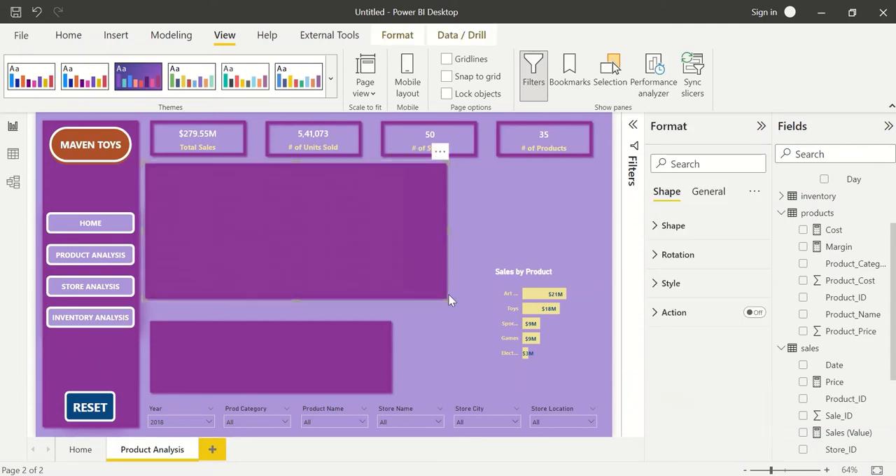
pyautogui.moveTo(448, 299); pyautogui.dragTo(414, 294)
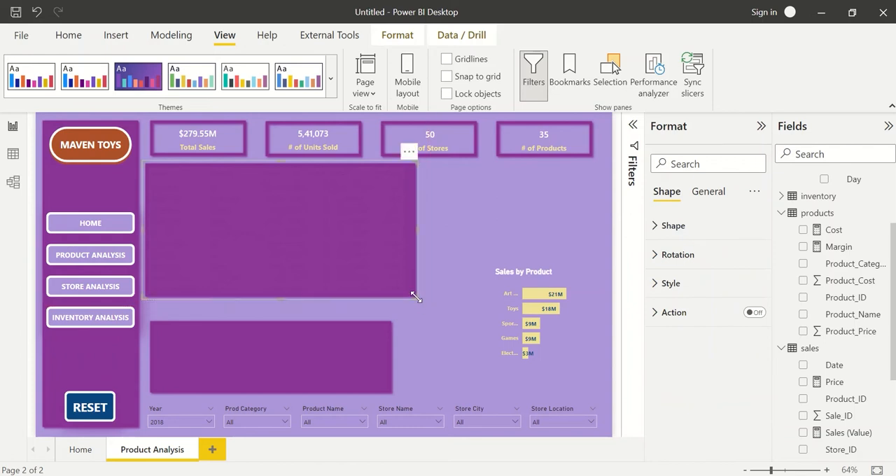
pyautogui.click(427, 314)
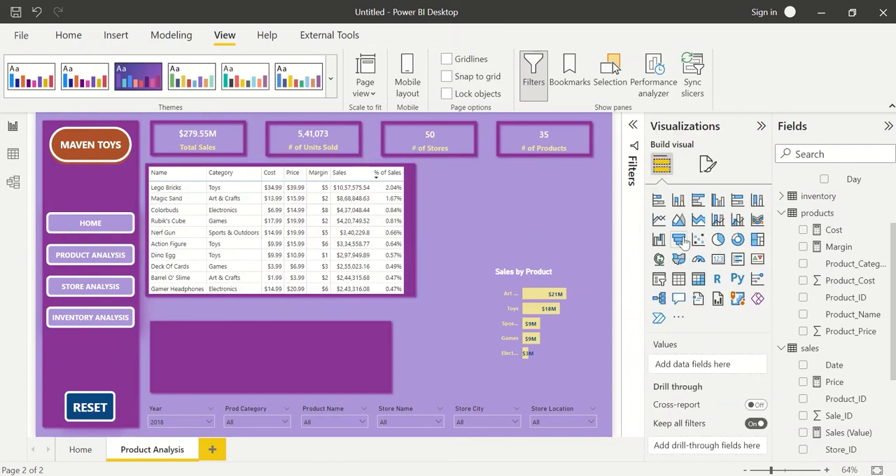
# Insert a pie chart of Sales (Value) by Product_Category and enlarge it in the empty area beside the product table.
pyautogui.click(717, 239)
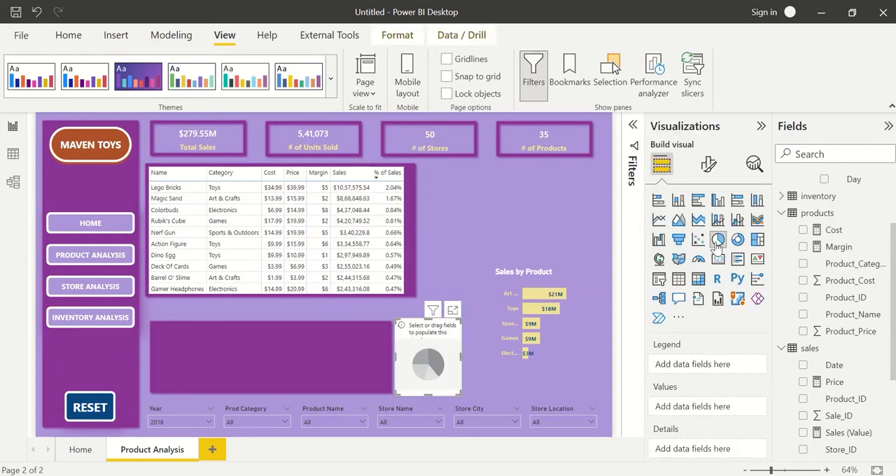
pyautogui.click(804, 264)
pyautogui.scroll(-2, 811, 365)
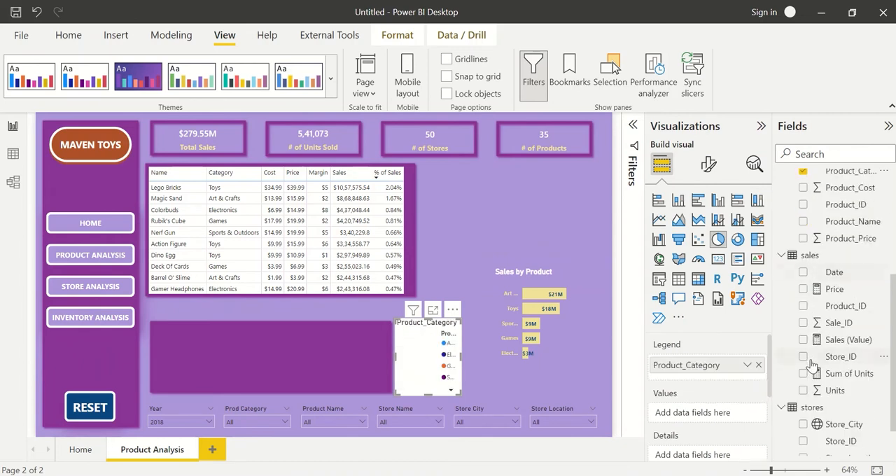
pyautogui.click(803, 340)
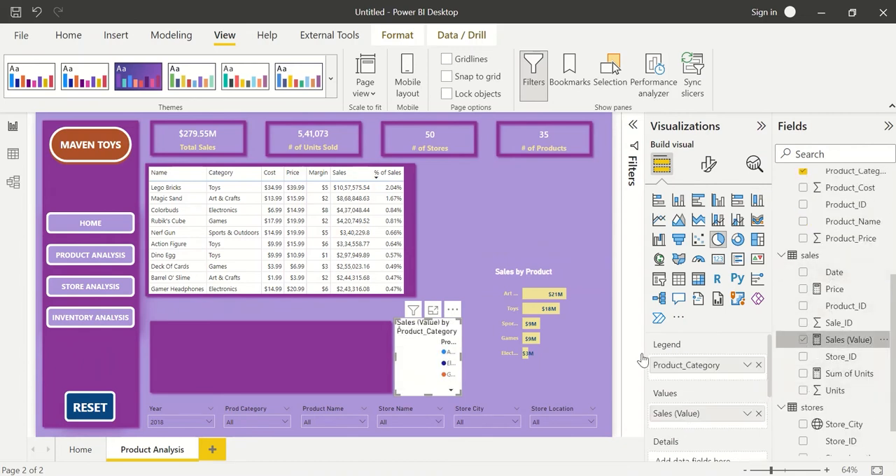
pyautogui.moveTo(420, 328); pyautogui.dragTo(451, 169)
pyautogui.moveTo(493, 237); pyautogui.dragTo(593, 287)
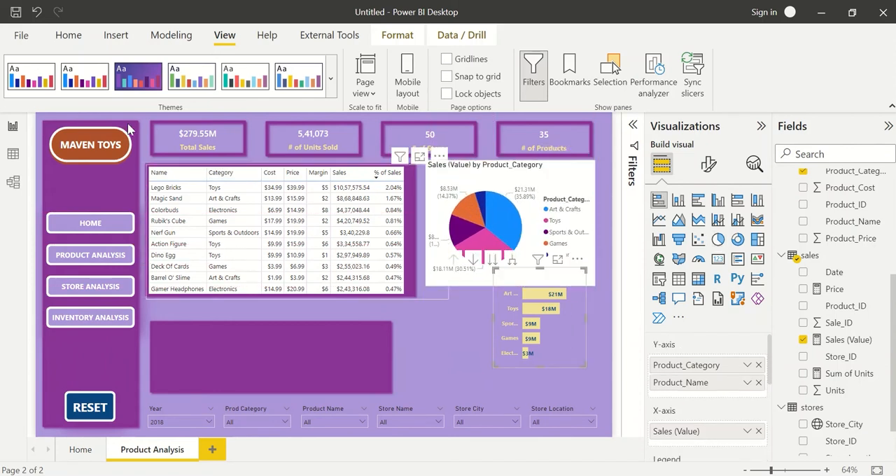
# Copy the formatting of the Sales by Product bar chart onto the new pie chart with Format painter.
pyautogui.click(69, 37)
pyautogui.click(76, 92)
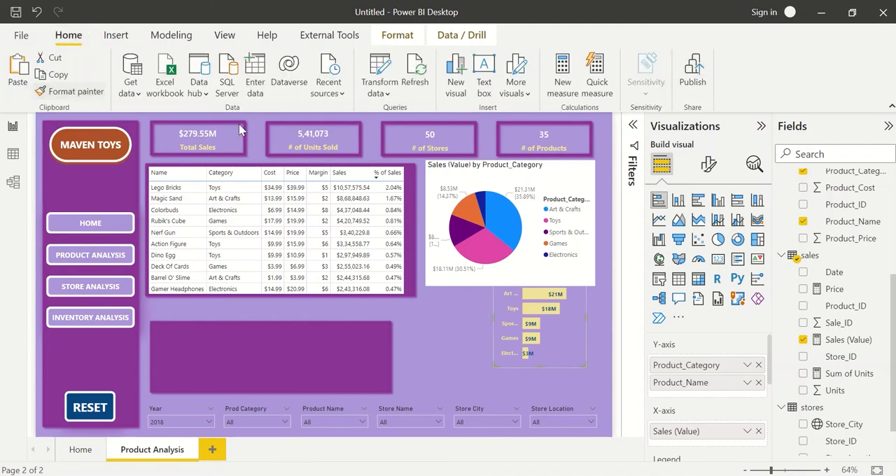
pyautogui.click(580, 218)
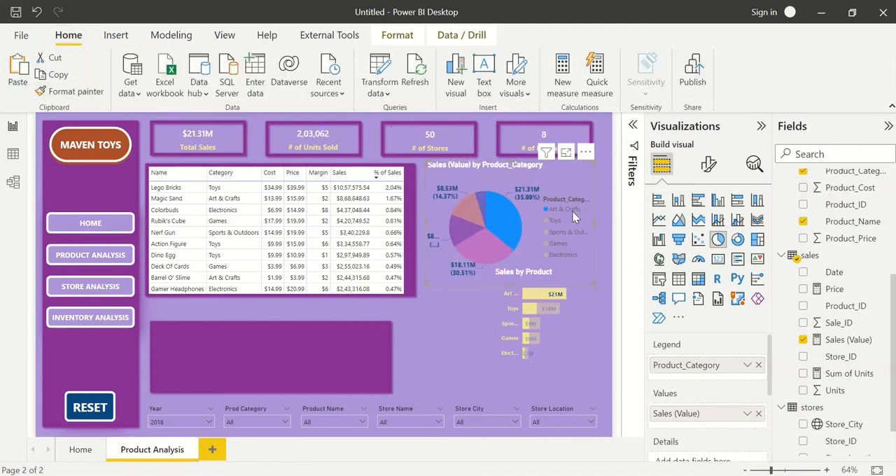
# Move the Sales by Product bar chart below the pie chart and clear the pie's Art & Crafts selection.
pyautogui.click(573, 338)
pyautogui.moveTo(573, 338); pyautogui.dragTo(545, 390)
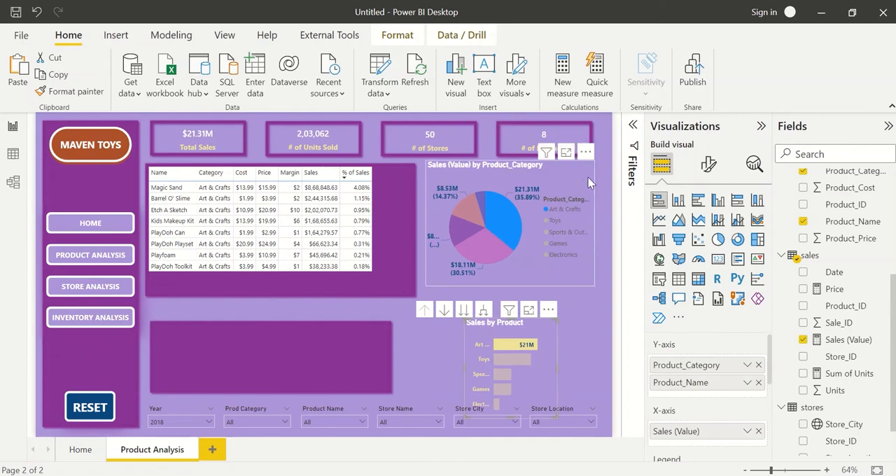
pyautogui.click(514, 217)
pyautogui.click(515, 217)
pyautogui.click(514, 217)
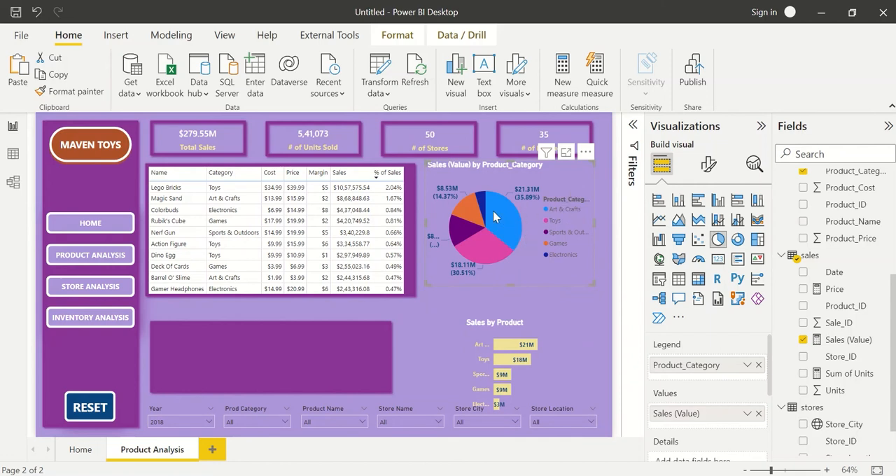
# Examine the pie chart's sales share for each product category and check the Year slicer's selection.
pyautogui.moveTo(491, 259)
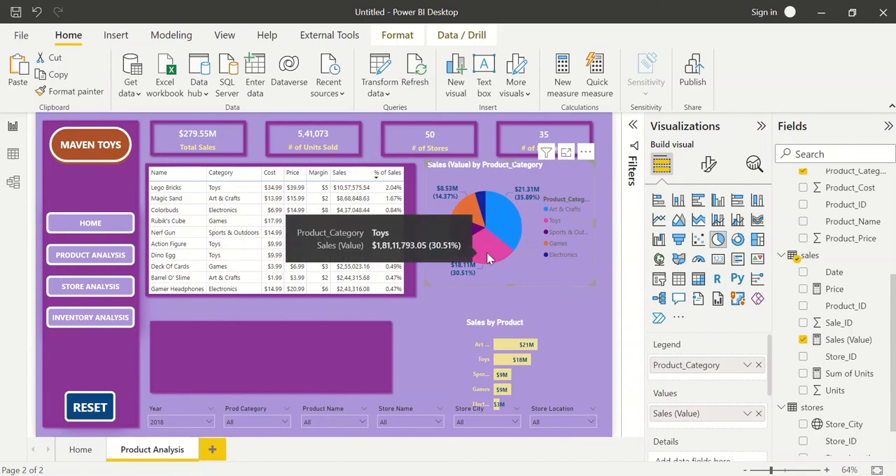
pyautogui.moveTo(462, 232)
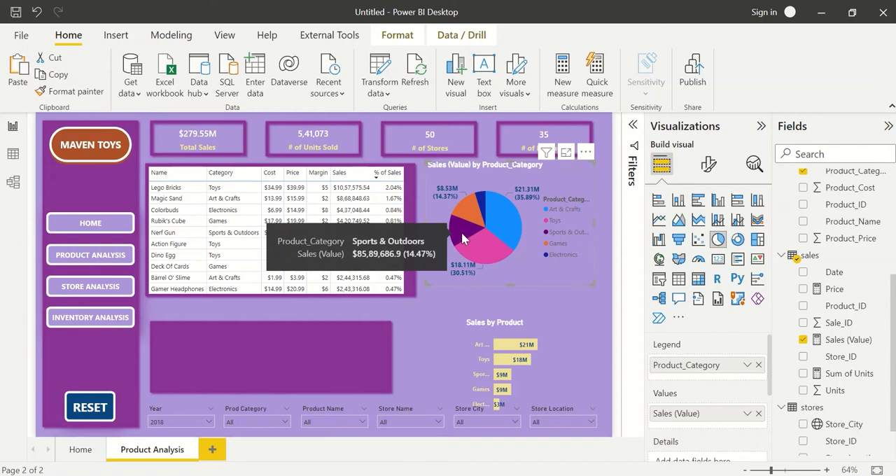
pyautogui.moveTo(481, 201)
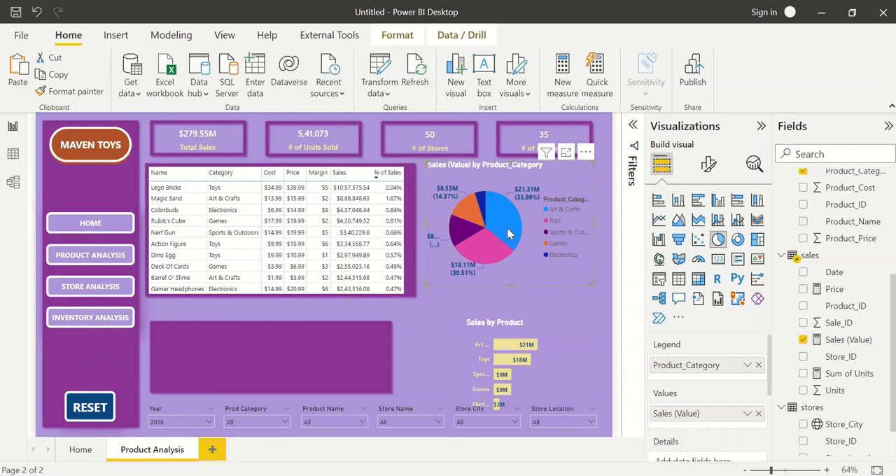
pyautogui.moveTo(510, 234)
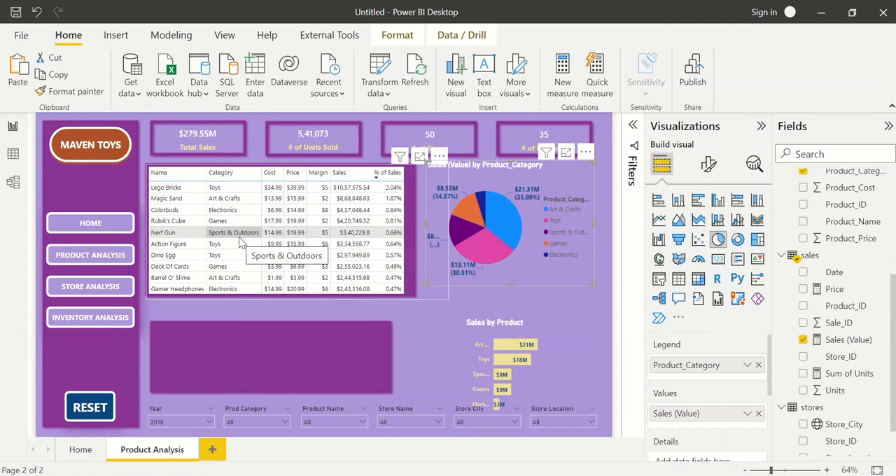
pyautogui.click(193, 420)
pyautogui.click(180, 417)
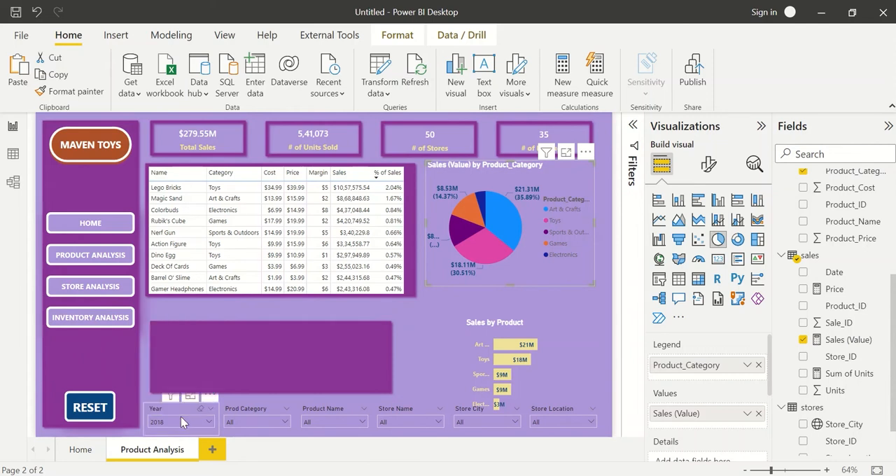
# Widen the product table's frame toward the pie chart, past the edge of its purple backing.
pyautogui.click(424, 325)
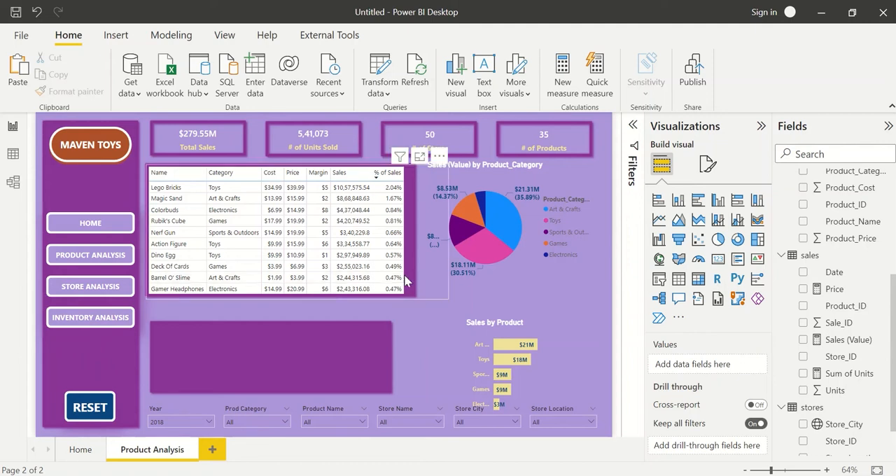
pyautogui.click(429, 265)
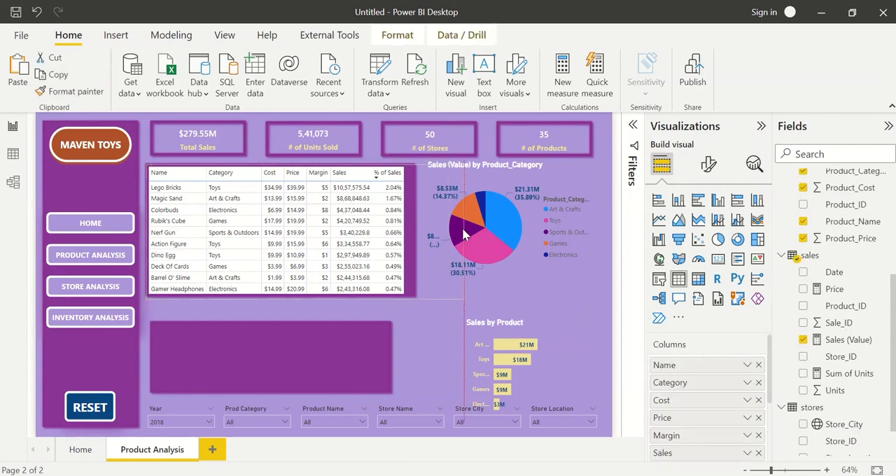
pyautogui.moveTo(463, 230); pyautogui.dragTo(463, 232)
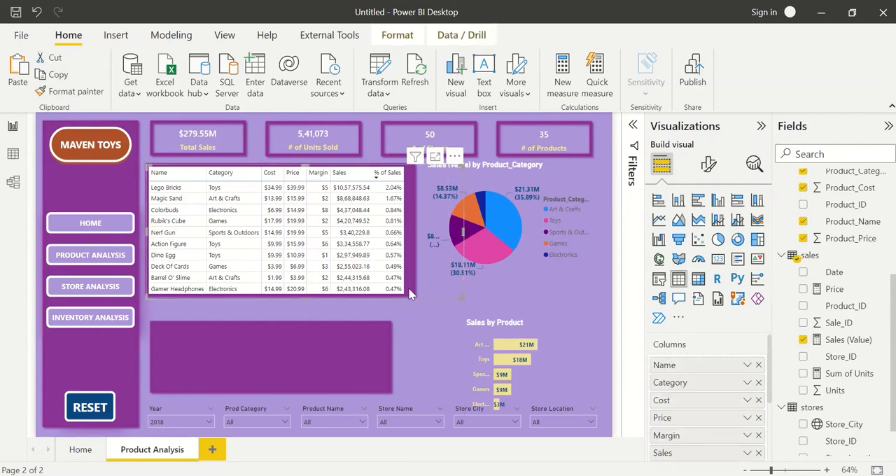
pyautogui.click(417, 310)
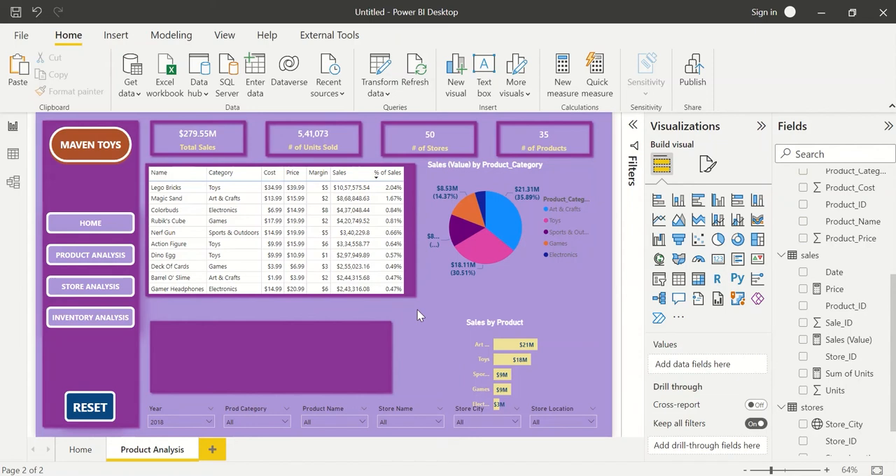
# Move the empty purple rectangle up under the product table and widen it to match the table's backing.
pyautogui.moveTo(318, 329); pyautogui.dragTo(317, 322)
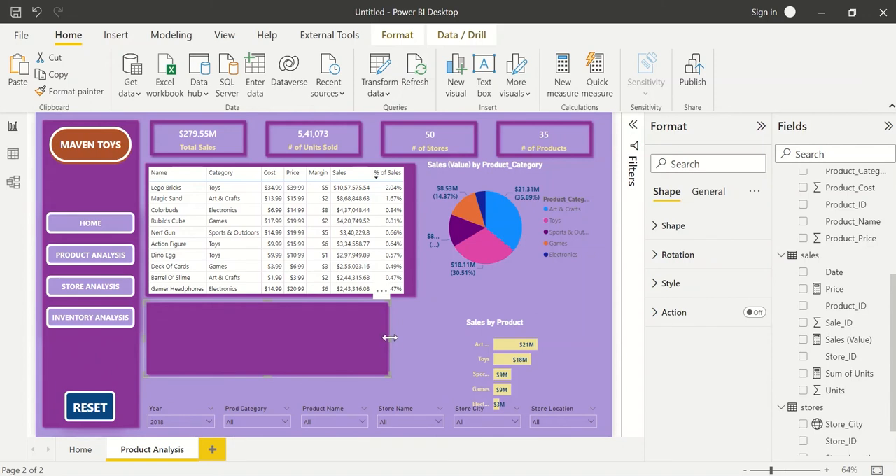
pyautogui.moveTo(390, 338); pyautogui.dragTo(416, 337)
# Move the Sales by Product bar chart onto the lower purple rectangle, widen it to the rectangle's edge and shorten its height.
pyautogui.click(473, 326)
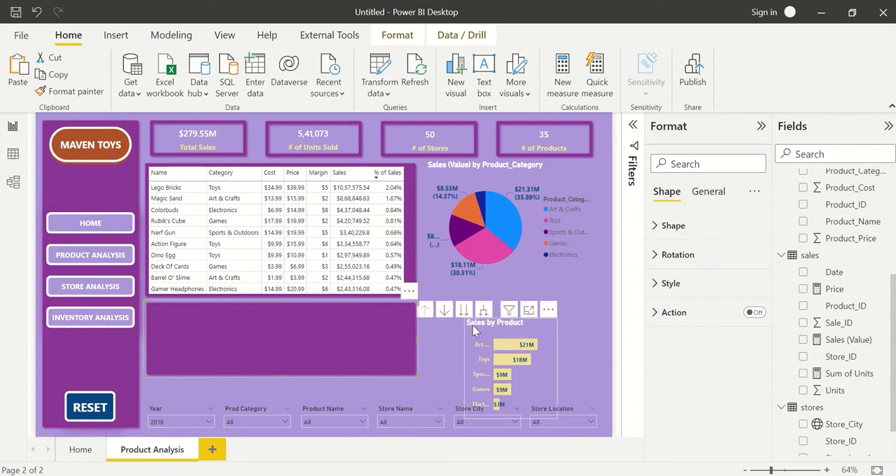
pyautogui.moveTo(472, 326); pyautogui.dragTo(160, 321)
pyautogui.moveTo(241, 356); pyautogui.dragTo(418, 352)
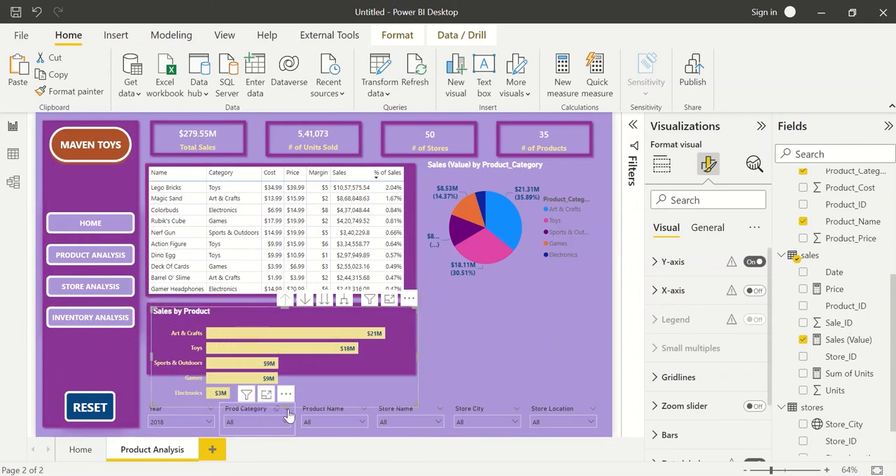
pyautogui.moveTo(288, 408); pyautogui.dragTo(287, 344)
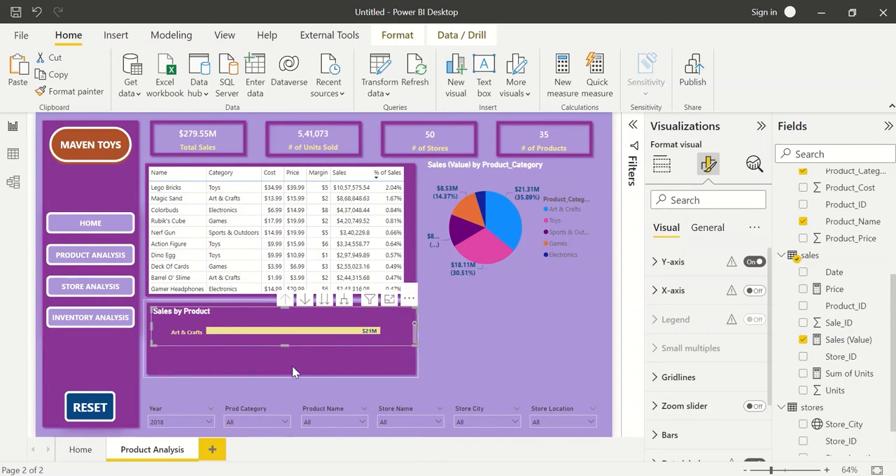
# Increase the lower purple rectangle's height so it fills the space between the product table and the slicers.
pyautogui.click(293, 373)
pyautogui.moveTo(282, 376); pyautogui.dragTo(284, 394)
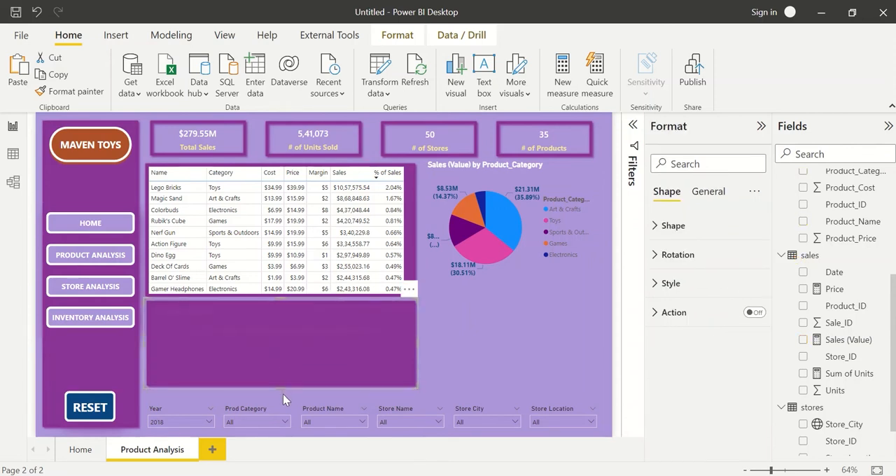
pyautogui.press('Down')
pyautogui.press('Down')
pyautogui.press('Down')
pyautogui.press('Down')
pyautogui.press('Down')
pyautogui.press('Down')
pyautogui.press('Down')
pyautogui.press('Down')
pyautogui.press('Down')
pyautogui.press('Down')
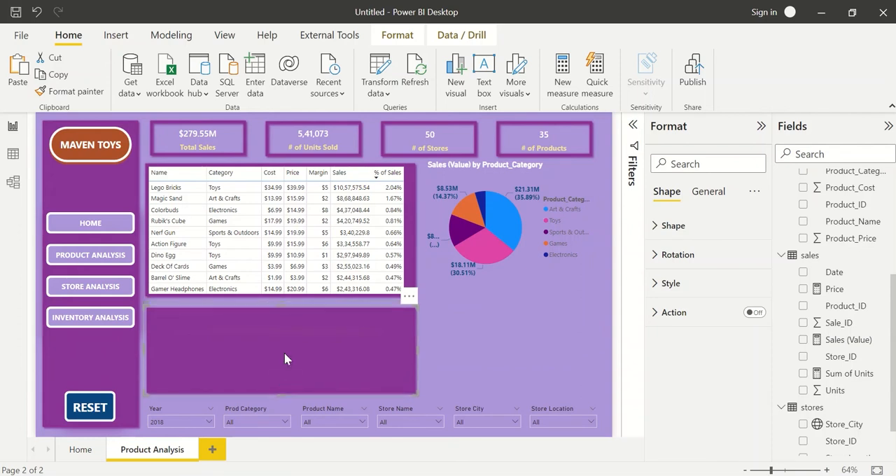
pyautogui.moveTo(283, 308); pyautogui.dragTo(282, 303)
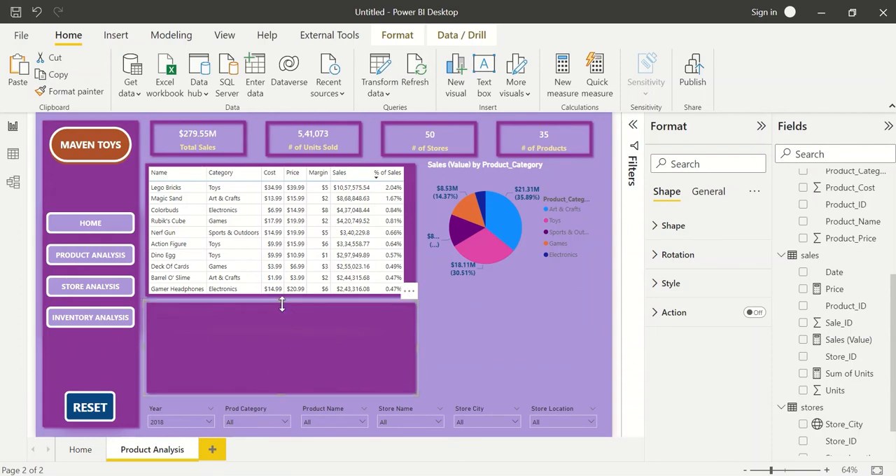
# Send the lower purple rectangle to the back, behind the Sales by Product chart, and delete the stray Q&A visual.
pyautogui.click(475, 332)
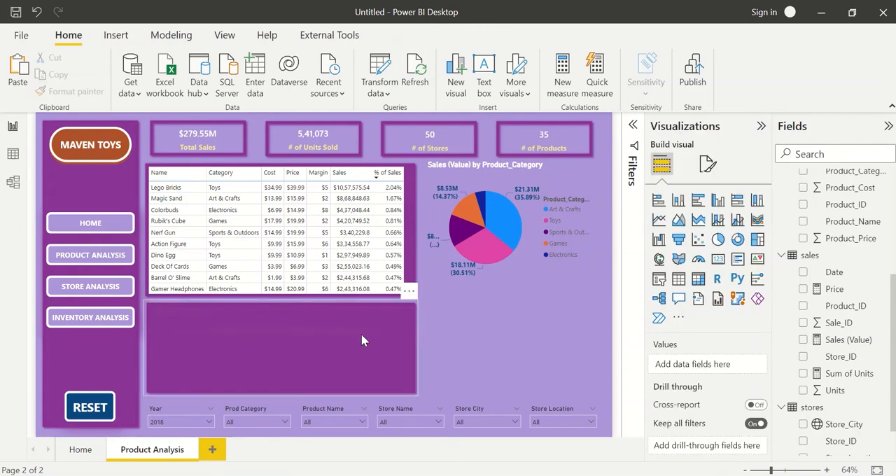
pyautogui.doubleClick(452, 342)
pyautogui.click(386, 376)
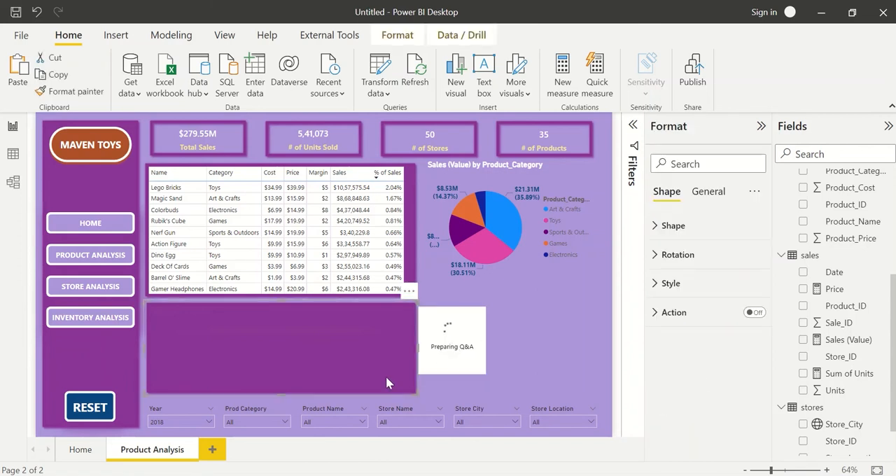
pyautogui.click(397, 35)
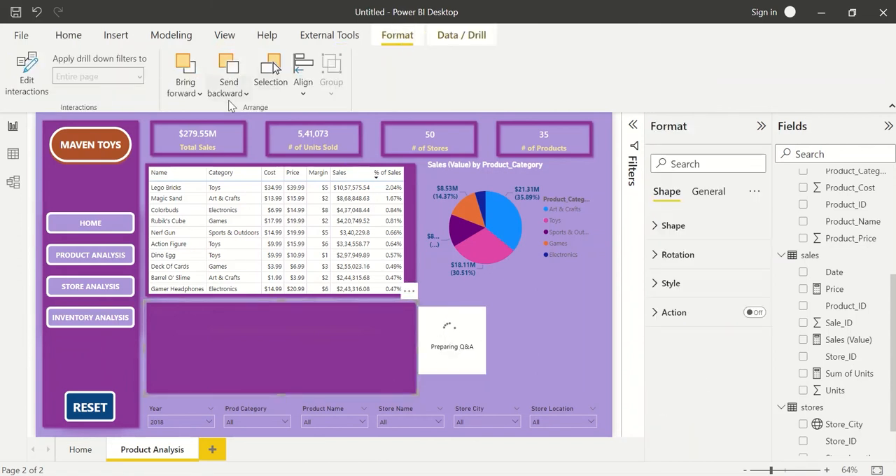
pyautogui.click(228, 89)
pyautogui.click(252, 138)
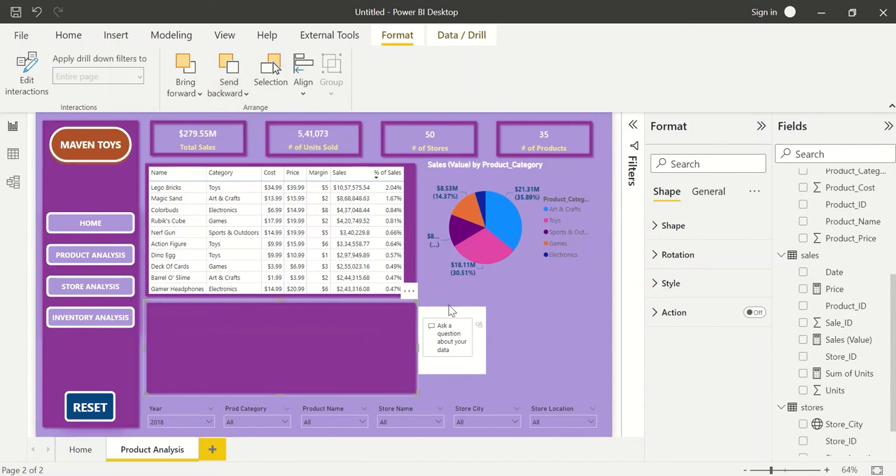
pyautogui.click(452, 313)
pyautogui.press('Delete')
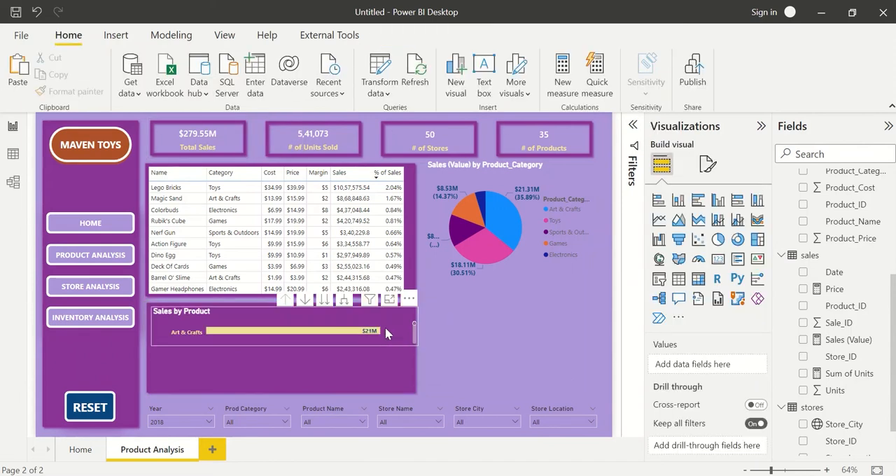
# Stretch the Sales by Product bar chart to fill its purple rectangle so that all five categories fit.
pyautogui.click(389, 334)
pyautogui.moveTo(284, 344); pyautogui.dragTo(283, 390)
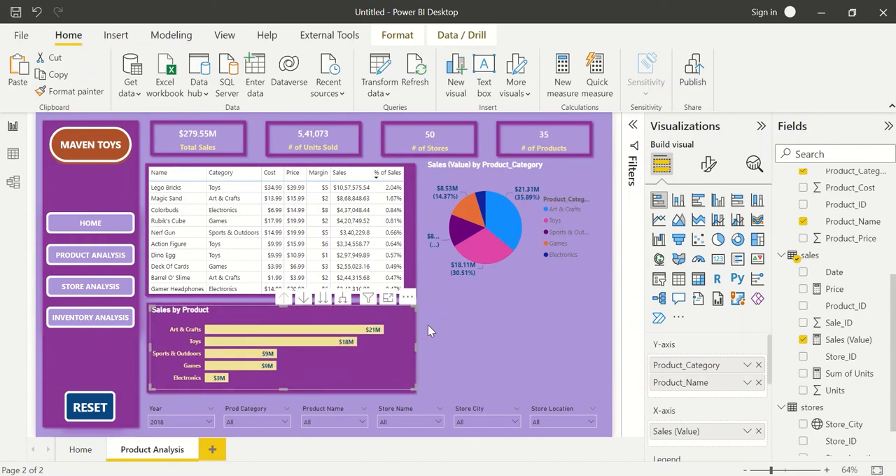
pyautogui.click(472, 324)
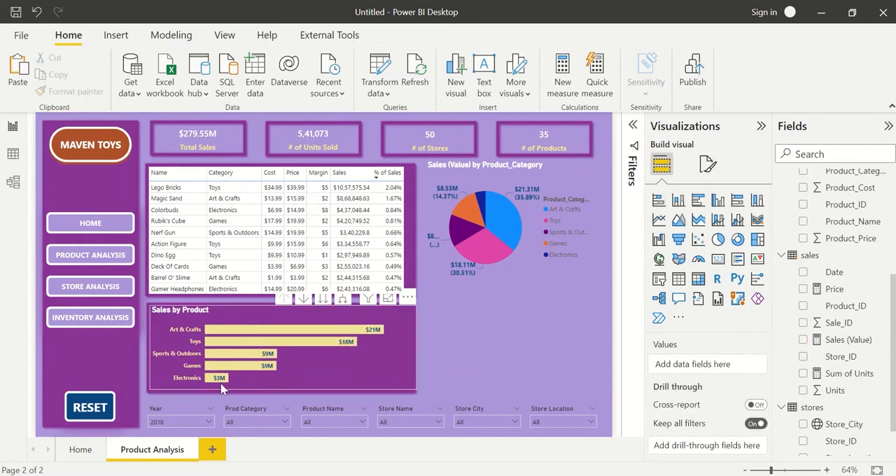
# Replace the # of Stores card's field with Product_Category, summarized as Count (Distinct).
pyautogui.click(198, 139)
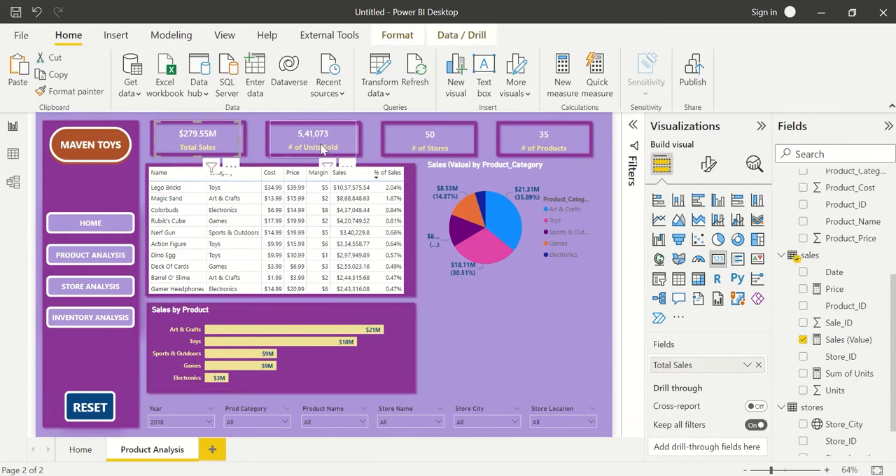
pyautogui.click(322, 148)
pyautogui.click(425, 150)
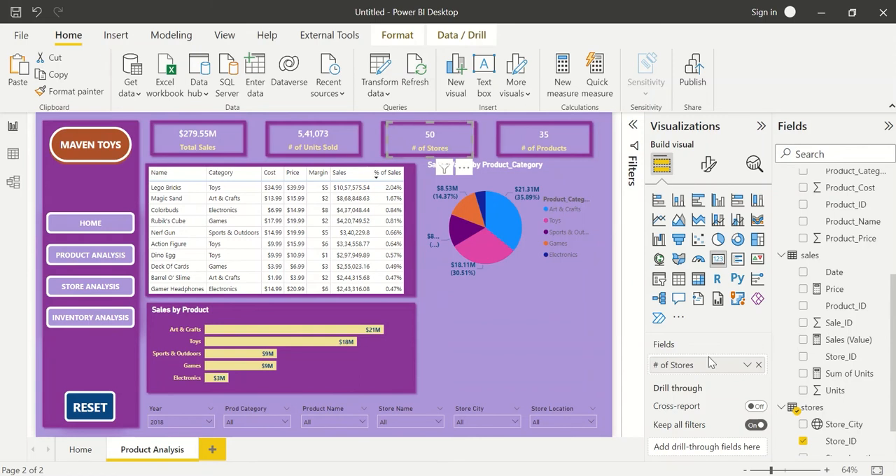
pyautogui.click(758, 367)
pyautogui.scroll(2, 805, 231)
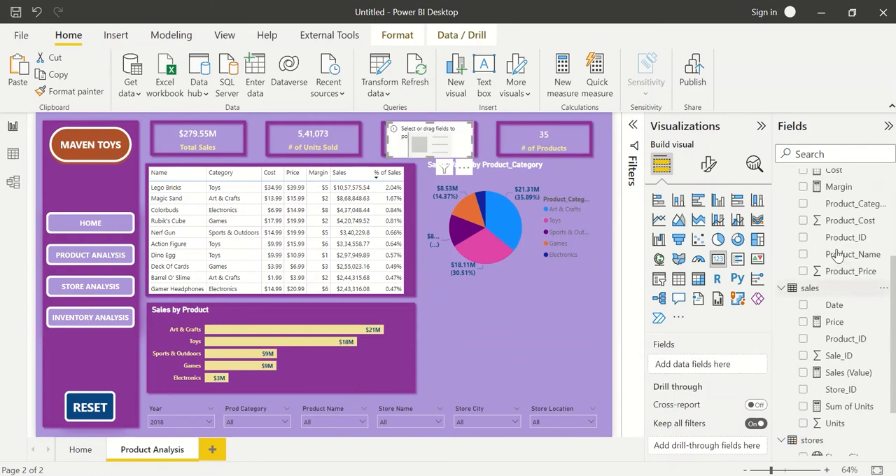
pyautogui.click(803, 211)
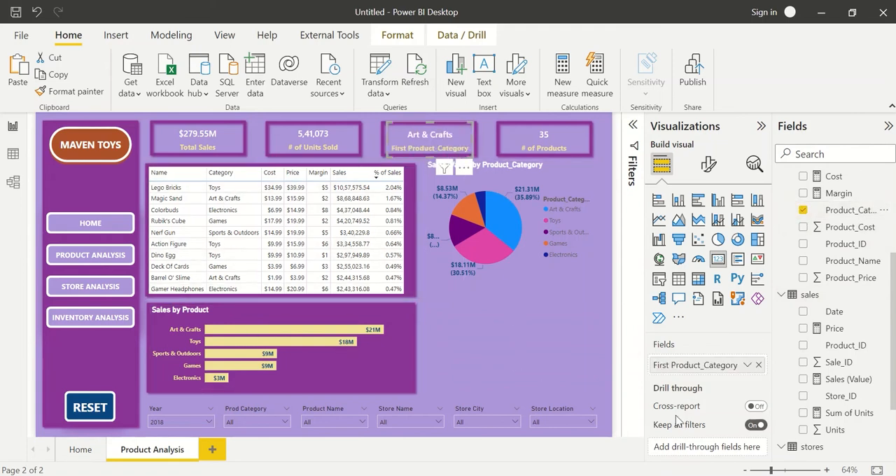
pyautogui.moveTo(678, 423)
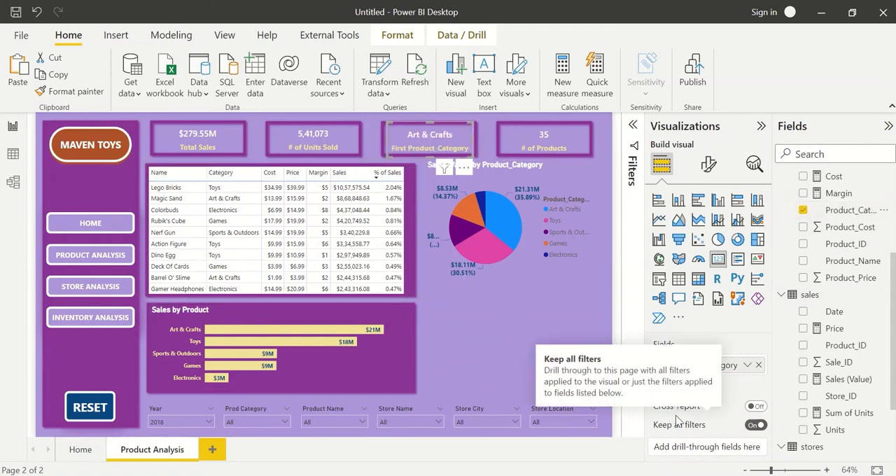
pyautogui.click(747, 364)
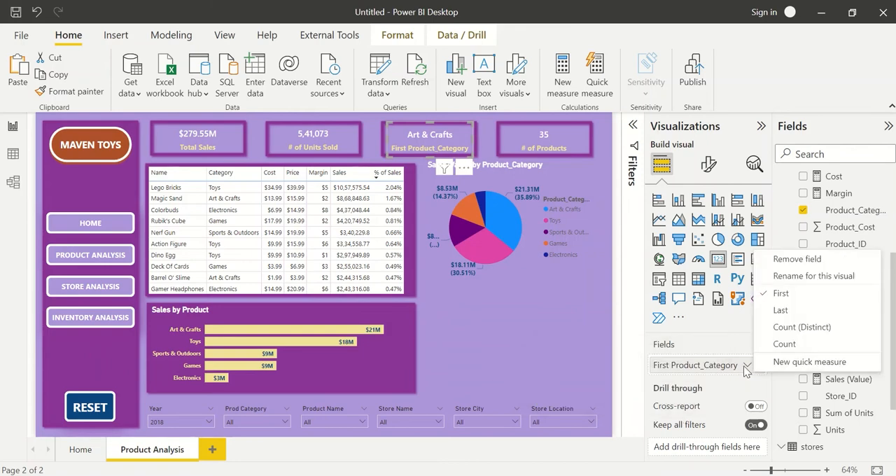
pyautogui.click(796, 328)
pyautogui.click(522, 331)
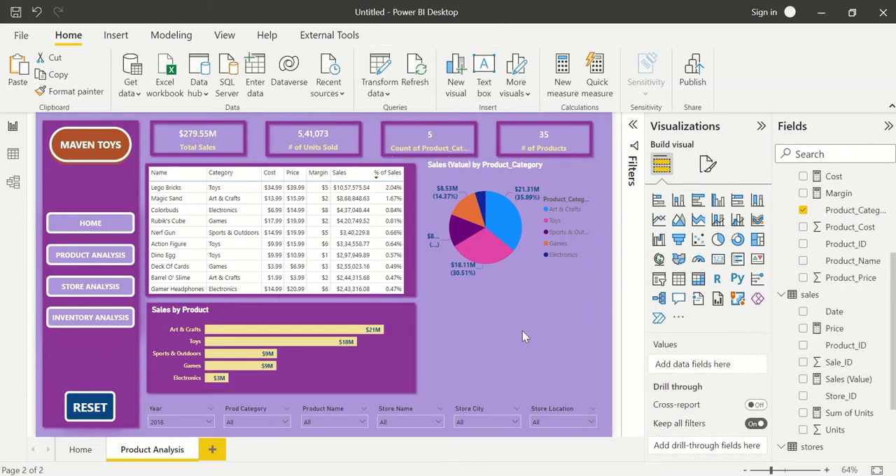
# Rename the category count card's field as "# of Categories".
pyautogui.click(430, 136)
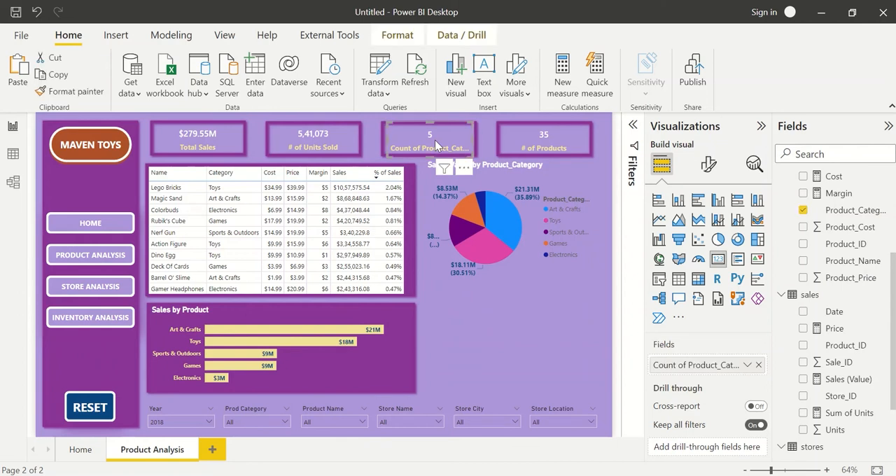
pyautogui.doubleClick(697, 365)
pyautogui.write('# o')
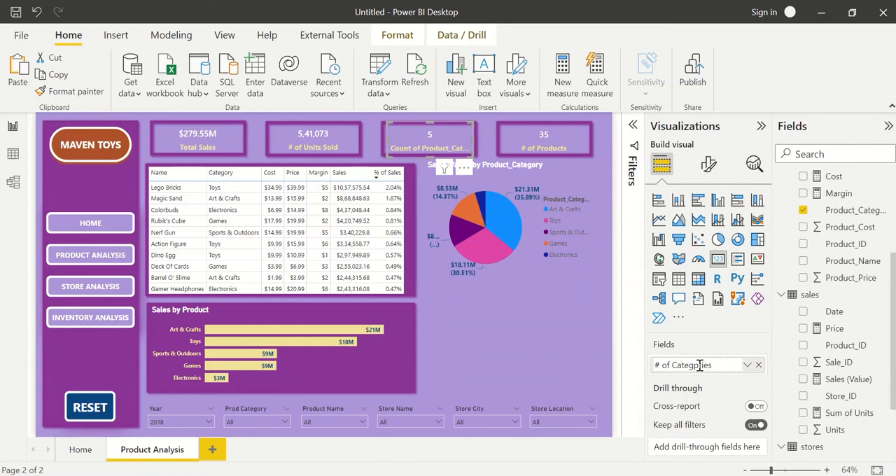
pyautogui.write('f Categpries')
pyautogui.press('Return')
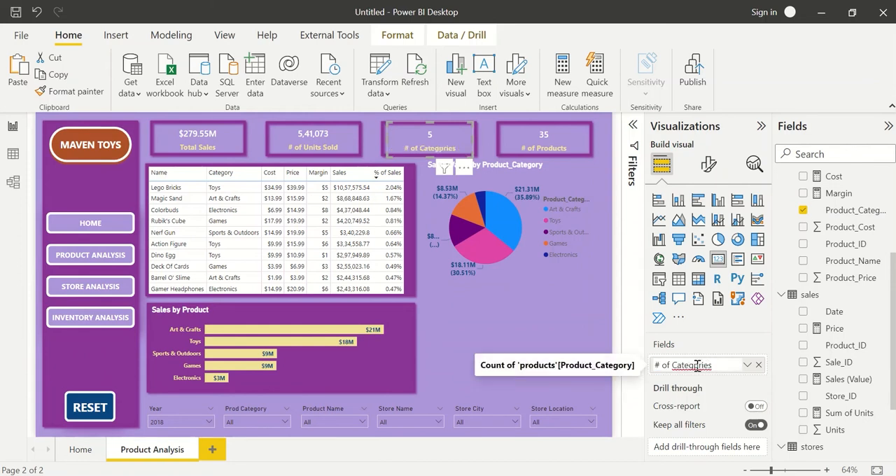
pyautogui.click(566, 339)
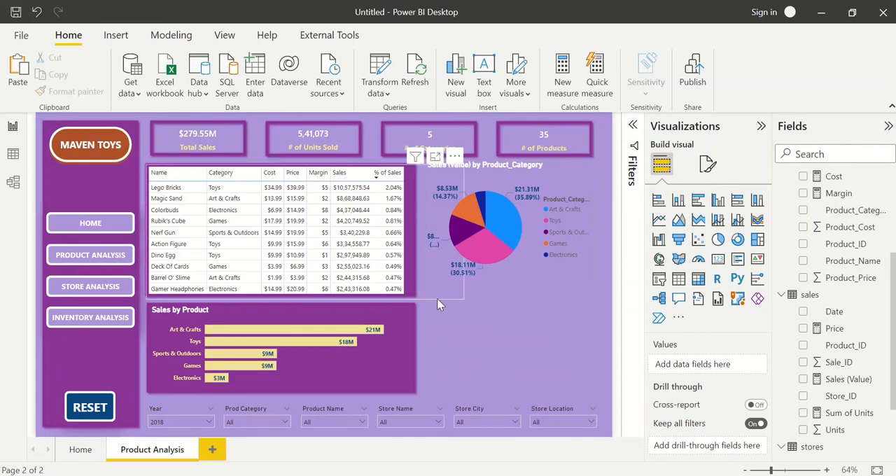
# Shift the Sales (Value) by Product_Category pie chart slightly down beside the product table.
pyautogui.click(486, 284)
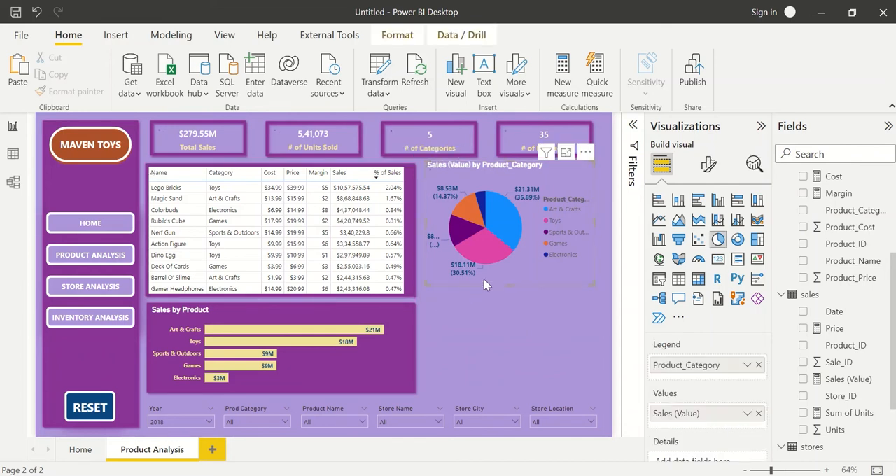
pyautogui.moveTo(486, 284); pyautogui.dragTo(510, 290)
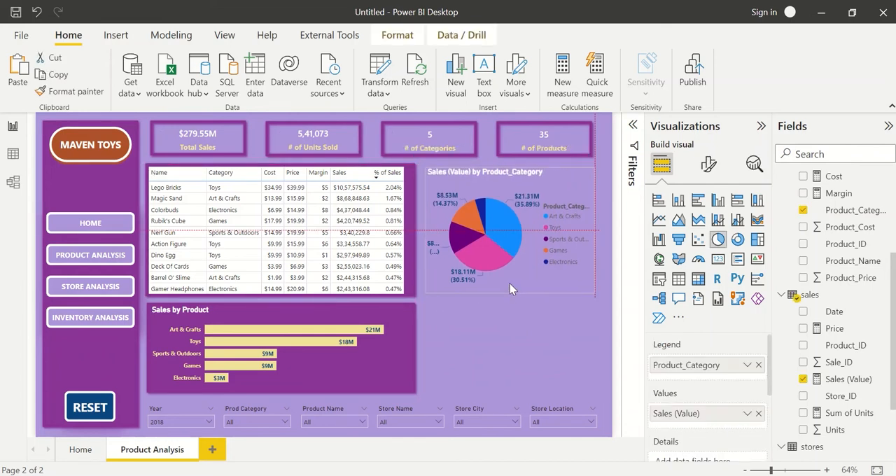
pyautogui.click(513, 323)
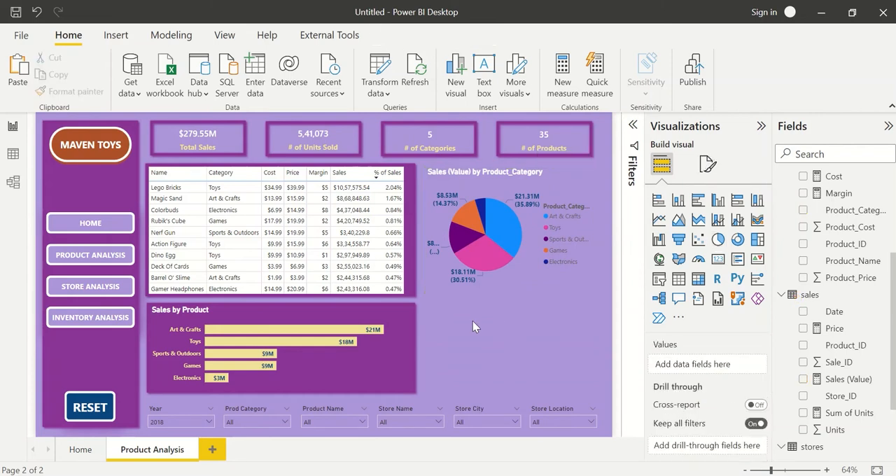
# Check the Home page's layout, then move the product table aside and delete the purple rectangle behind it on Product Analysis.
pyautogui.click(79, 452)
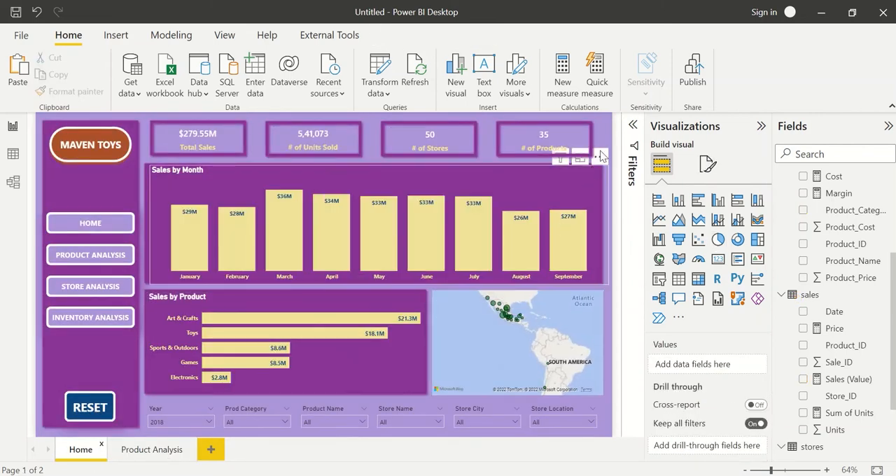
pyautogui.click(152, 449)
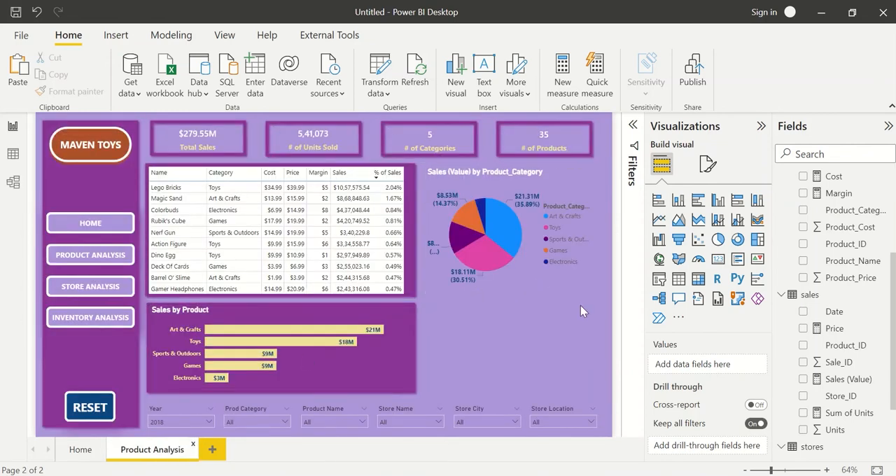
pyautogui.moveTo(418, 259); pyautogui.dragTo(362, 232)
pyautogui.click(415, 285)
pyautogui.press('Delete')
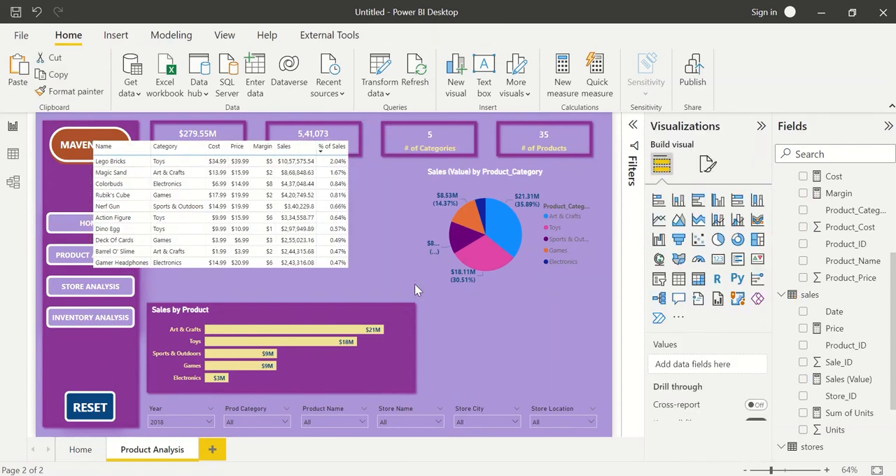
# Move the product table back above the Sales by Product chart, below the cards, and narrow its frame slightly.
pyautogui.click(356, 244)
pyautogui.moveTo(356, 230); pyautogui.dragTo(412, 266)
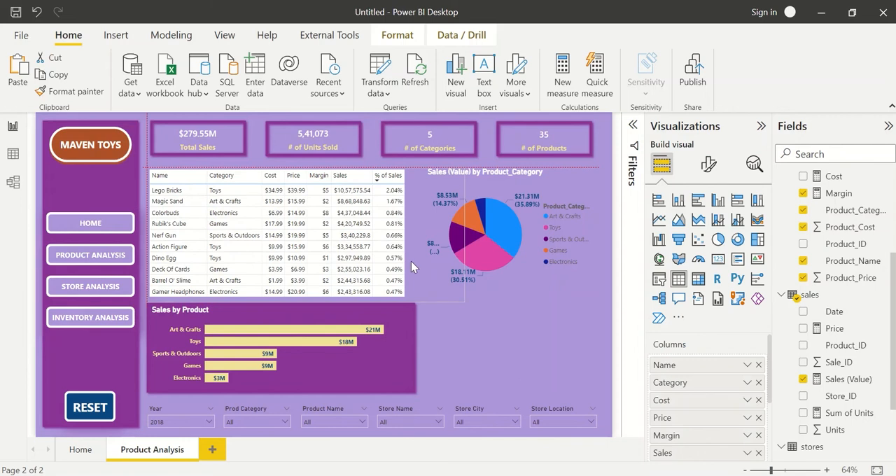
pyautogui.click(469, 325)
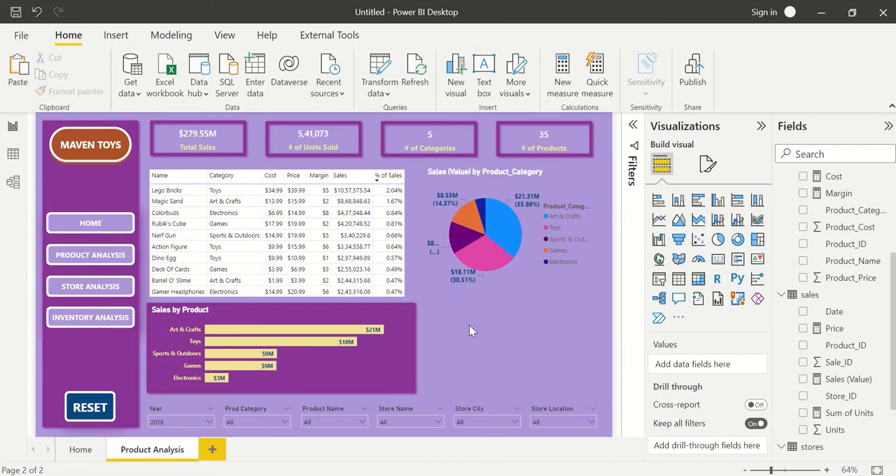
pyautogui.click(443, 284)
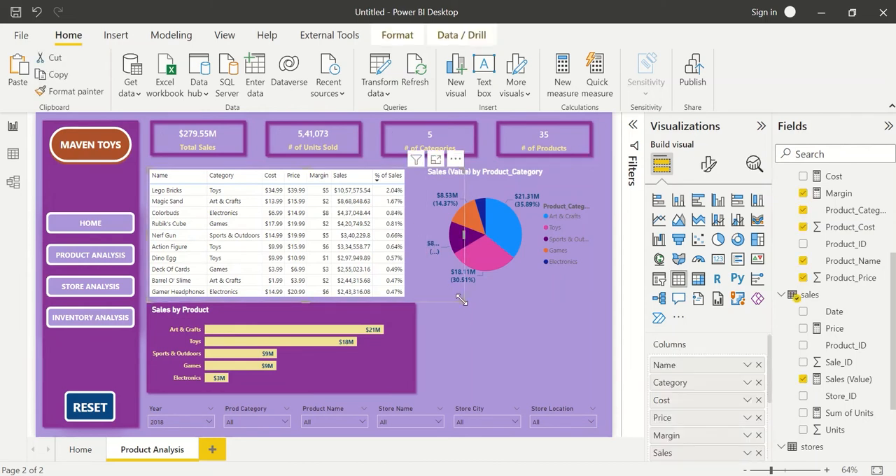
pyautogui.moveTo(465, 300); pyautogui.dragTo(449, 304)
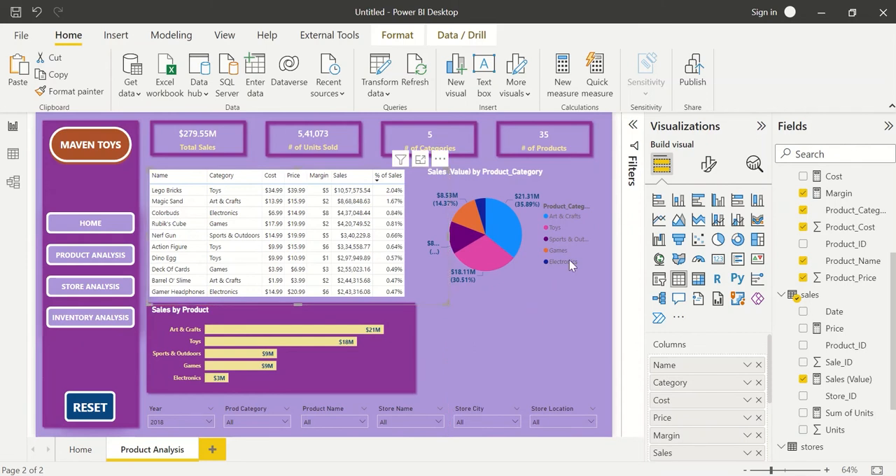
# Try a font size of 11 for the product table's values, then set it back to 10.
pyautogui.click(709, 164)
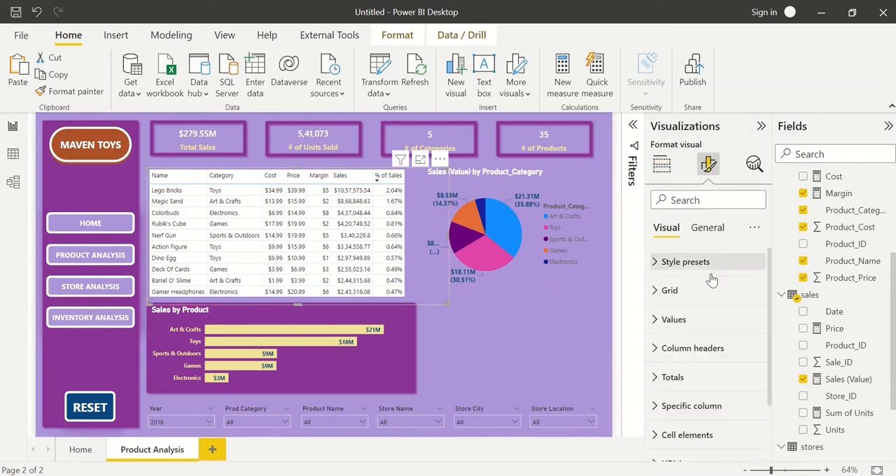
pyautogui.click(706, 319)
pyautogui.scroll(-1, 724, 350)
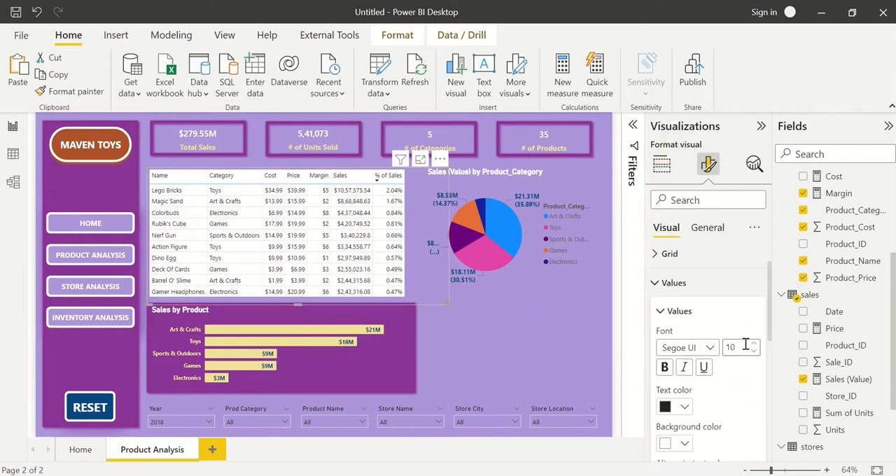
pyautogui.click(753, 345)
pyautogui.click(753, 346)
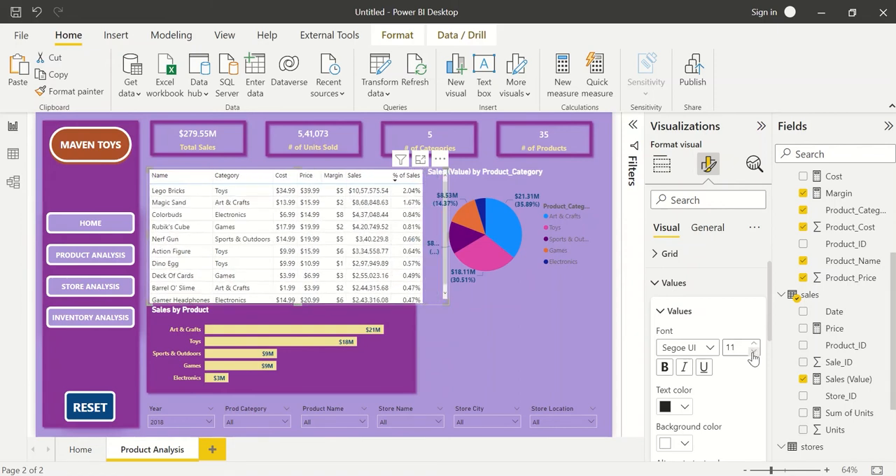
pyautogui.click(754, 353)
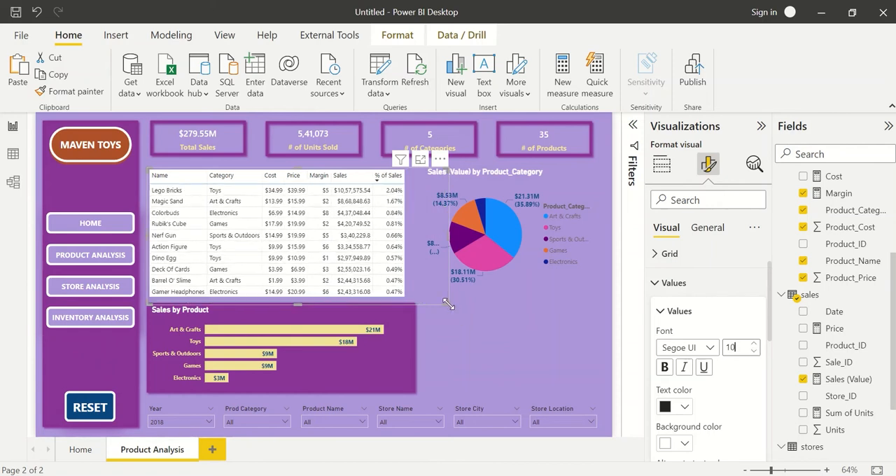
# Narrow the product table to fit its columns, and match the Sales by Product chart and its backing rectangle to that width.
pyautogui.moveTo(450, 303); pyautogui.dragTo(416, 304)
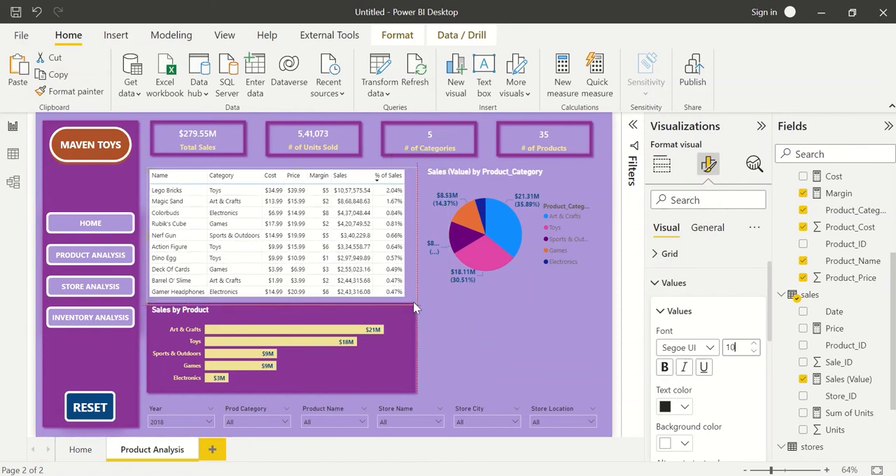
pyautogui.click(408, 375)
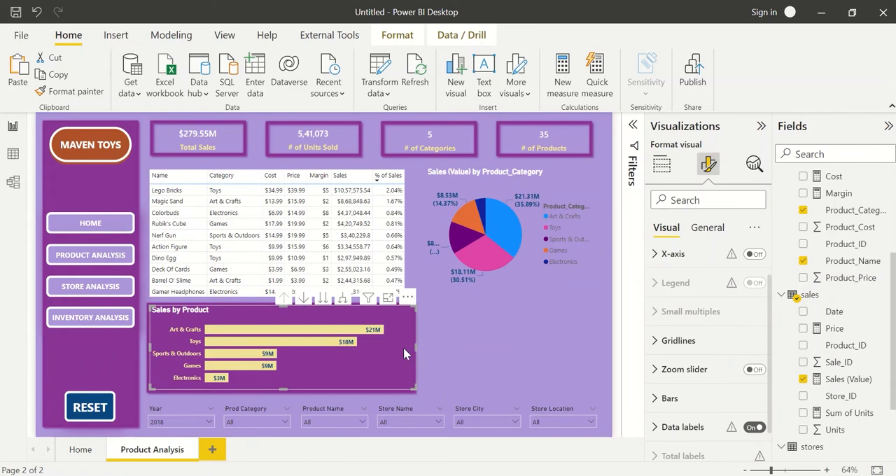
pyautogui.click(411, 366)
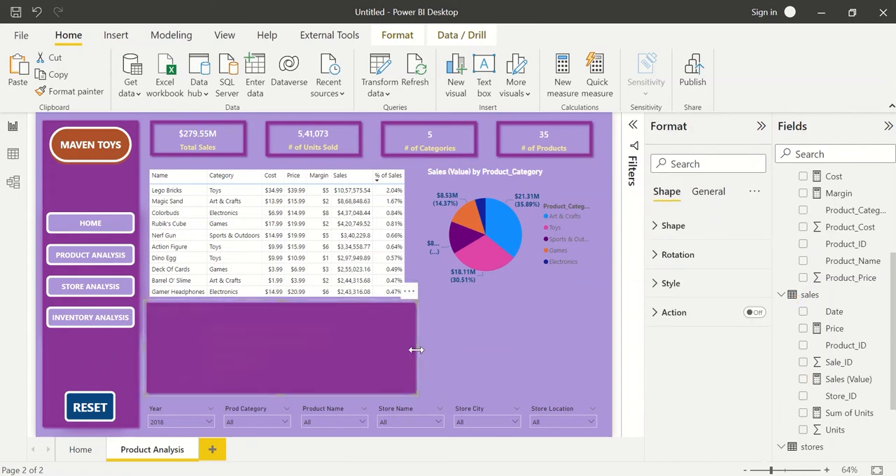
pyautogui.click(440, 346)
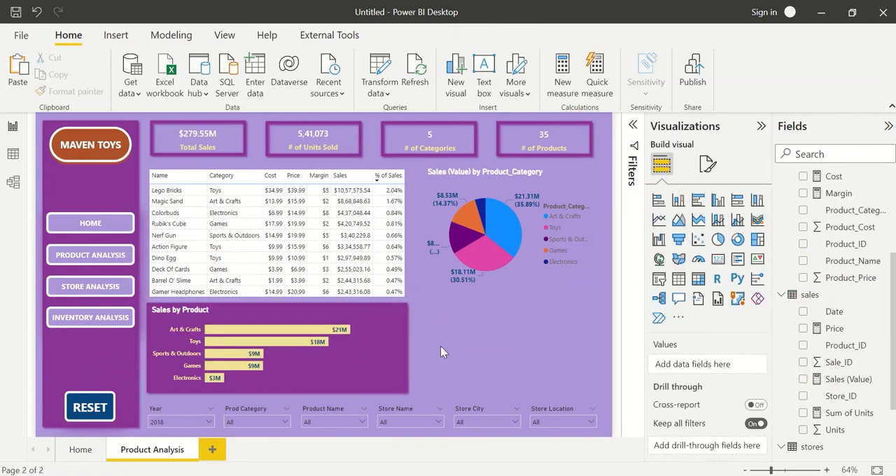
pyautogui.click(348, 351)
pyautogui.moveTo(378, 348); pyautogui.dragTo(426, 348)
pyautogui.click(475, 355)
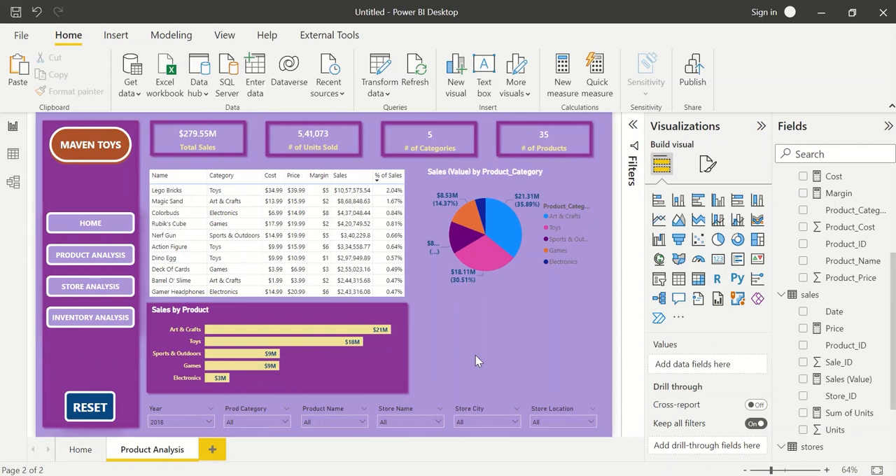
# Review the products table's name, category, cost and price columns in Data view, then return to the report.
pyautogui.click(12, 182)
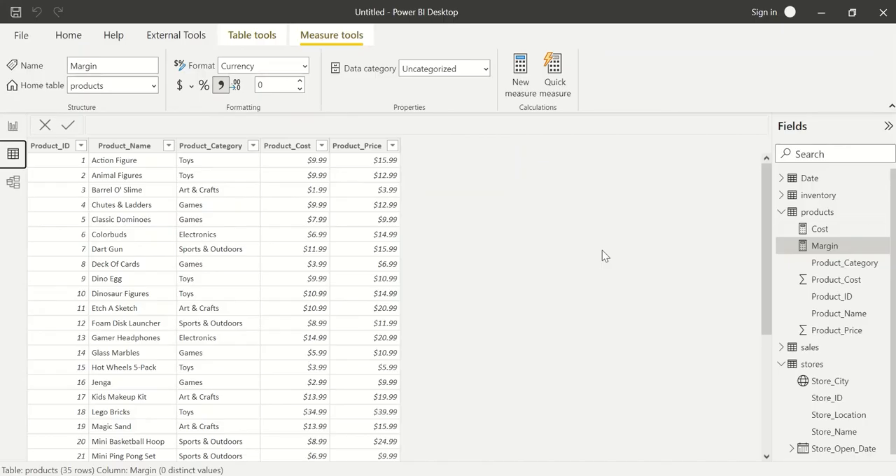
pyautogui.click(835, 213)
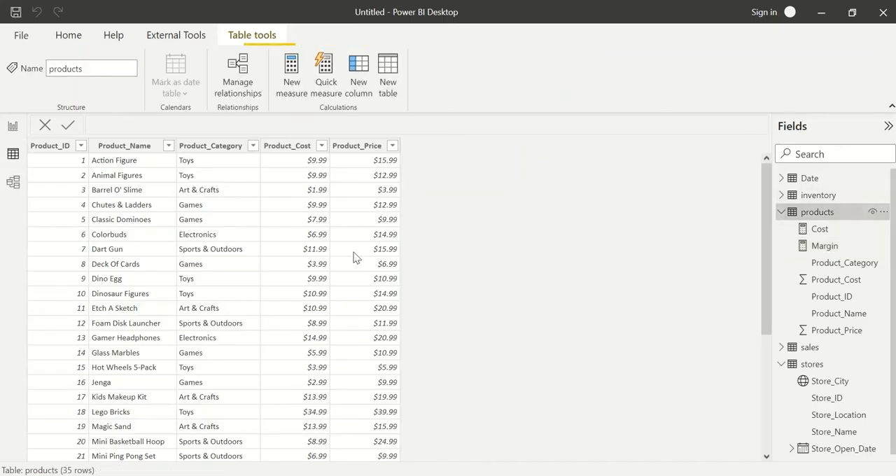
pyautogui.click(97, 147)
pyautogui.click(203, 150)
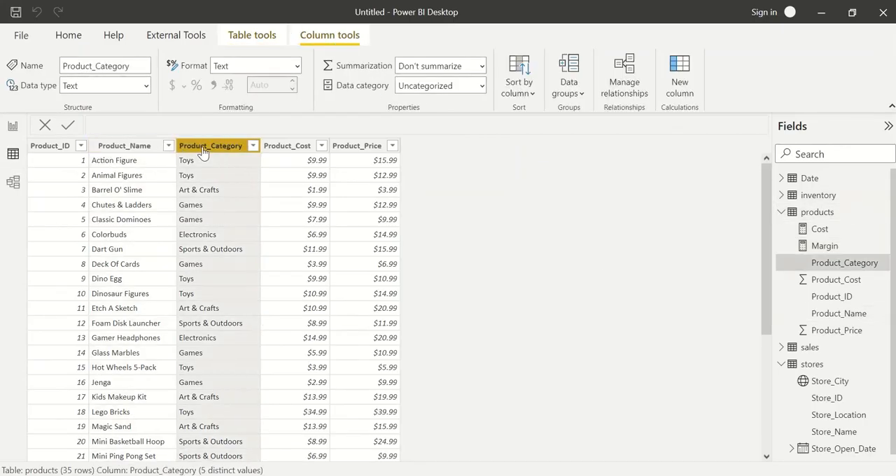
pyautogui.click(299, 147)
pyautogui.click(362, 149)
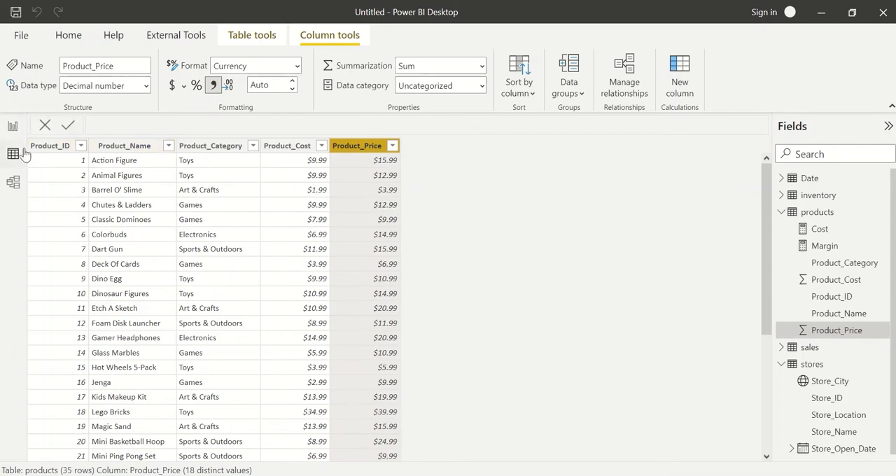
pyautogui.click(13, 126)
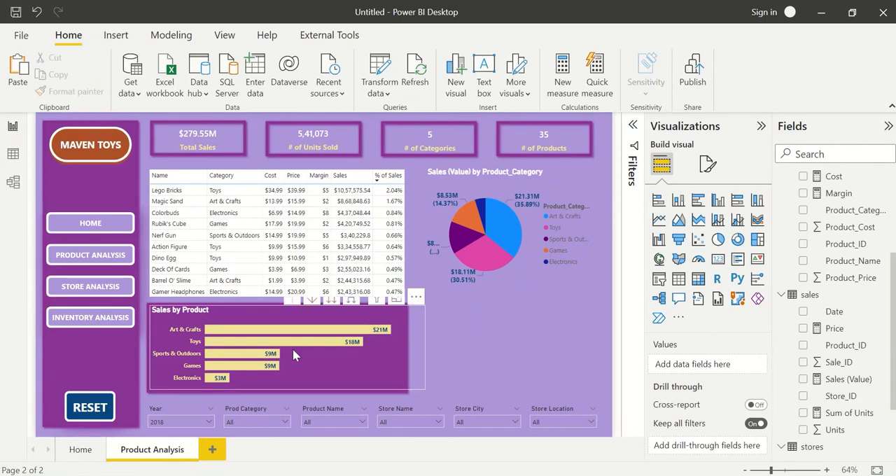
# Add a table with Product_Category, Product_Cost and Product_Price below the pie chart, and widen it to fit all columns.
pyautogui.click(678, 278)
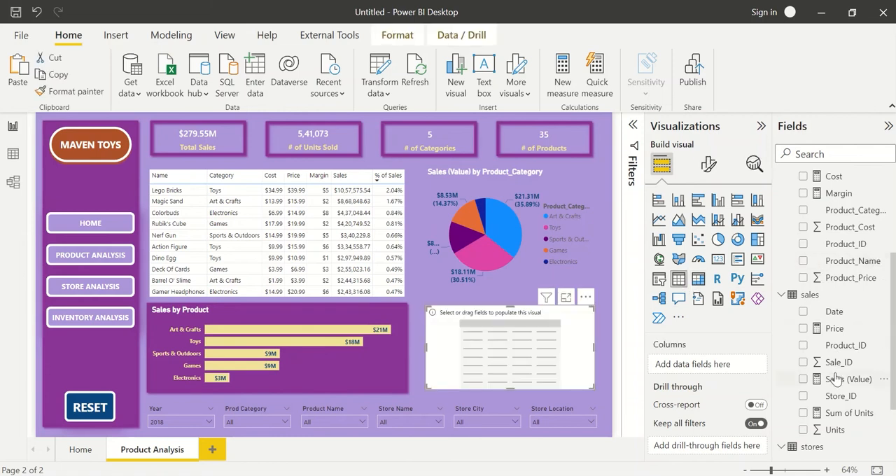
pyautogui.scroll(2, 837, 301)
pyautogui.click(804, 268)
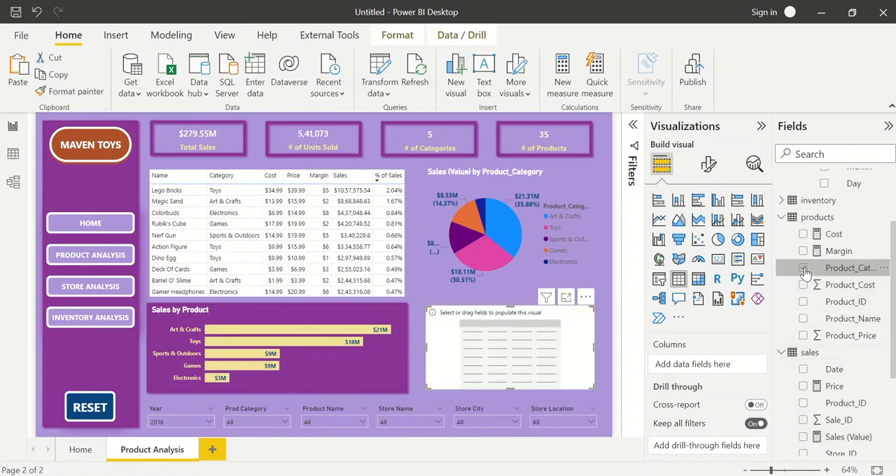
pyautogui.click(803, 285)
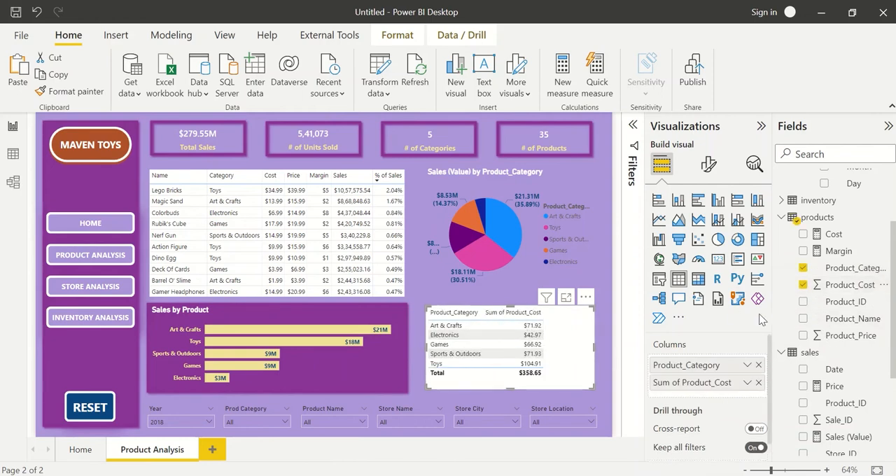
pyautogui.click(803, 335)
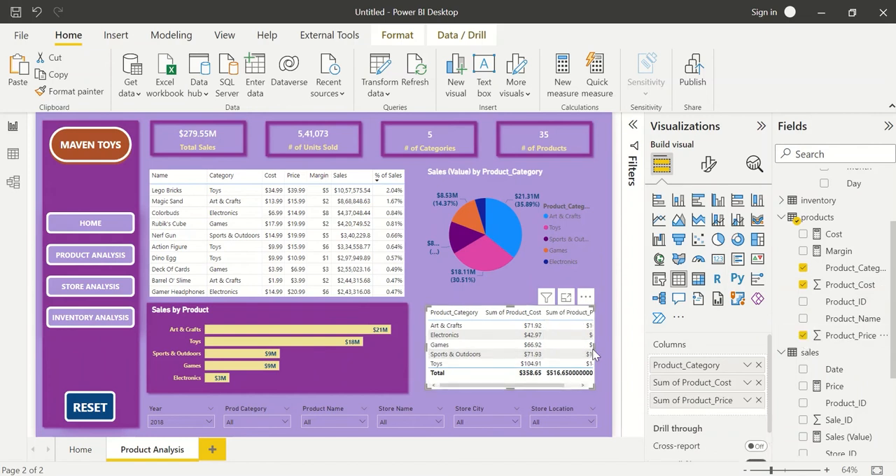
pyautogui.moveTo(594, 348); pyautogui.dragTo(601, 347)
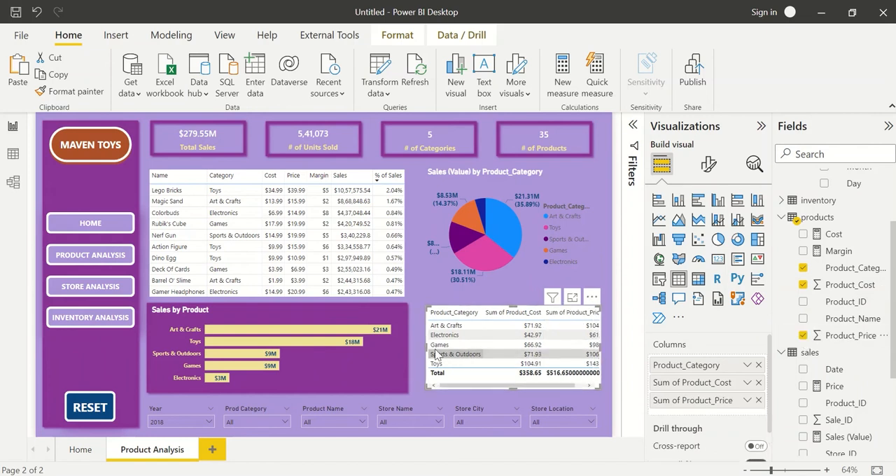
pyautogui.moveTo(425, 345); pyautogui.dragTo(296, 345)
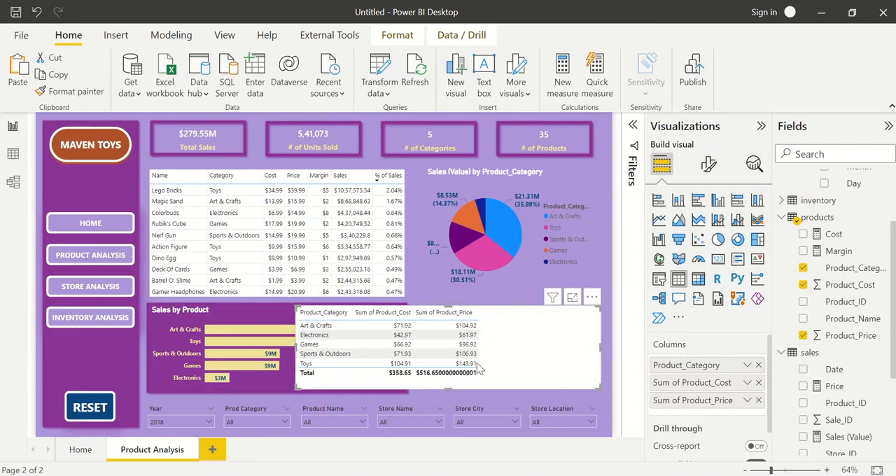
# Set the Product_Price field's format to 2 decimal places.
pyautogui.click(858, 335)
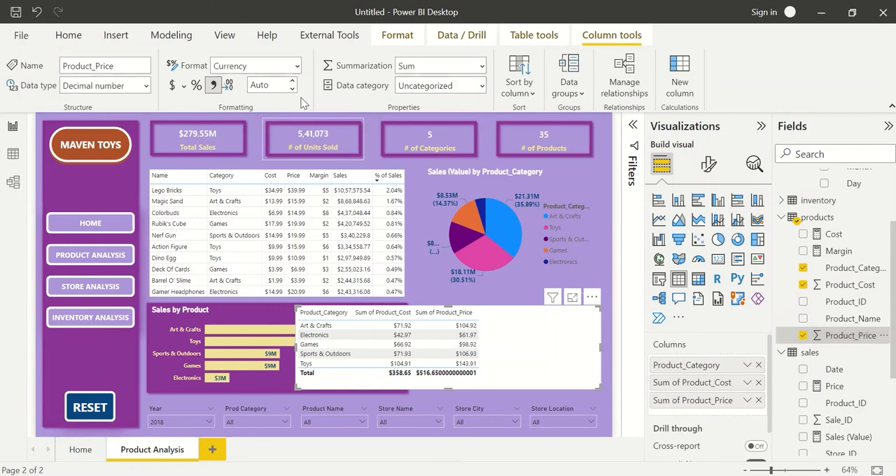
pyautogui.click(270, 82)
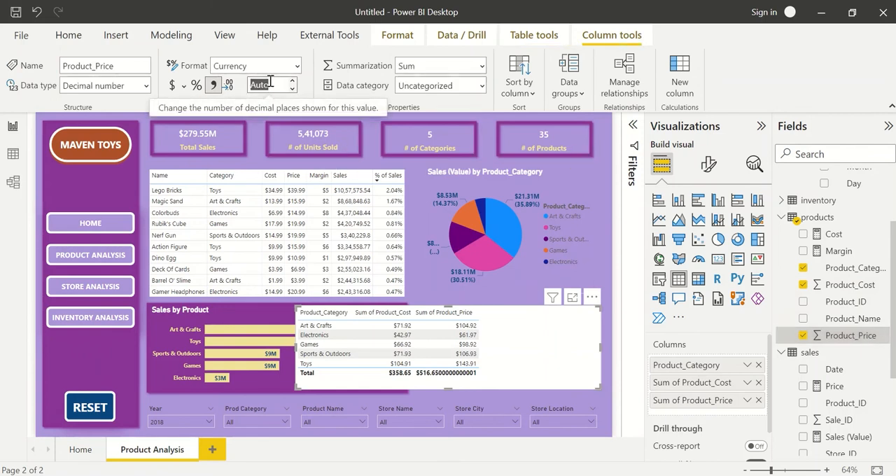
pyautogui.write('2')
pyautogui.press('Tab')
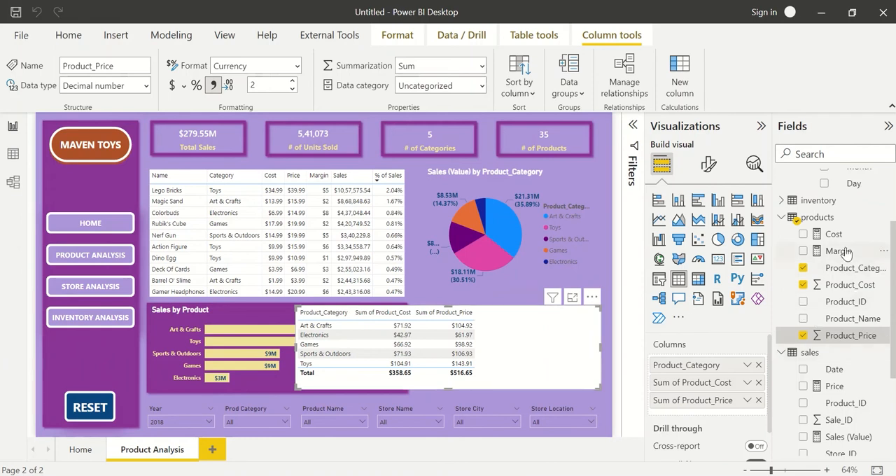
# Add Margin and Sales (Value) to the category table and sort it by Margin in descending order.
pyautogui.moveTo(844, 252); pyautogui.dragTo(714, 417)
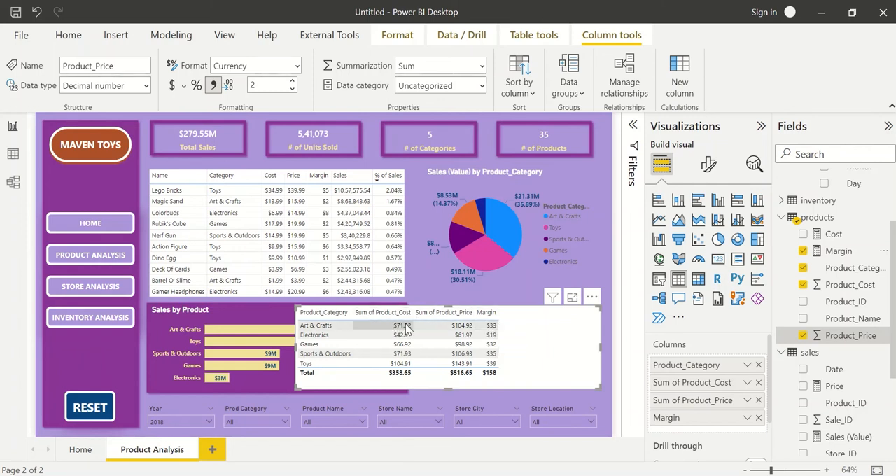
pyautogui.click(489, 313)
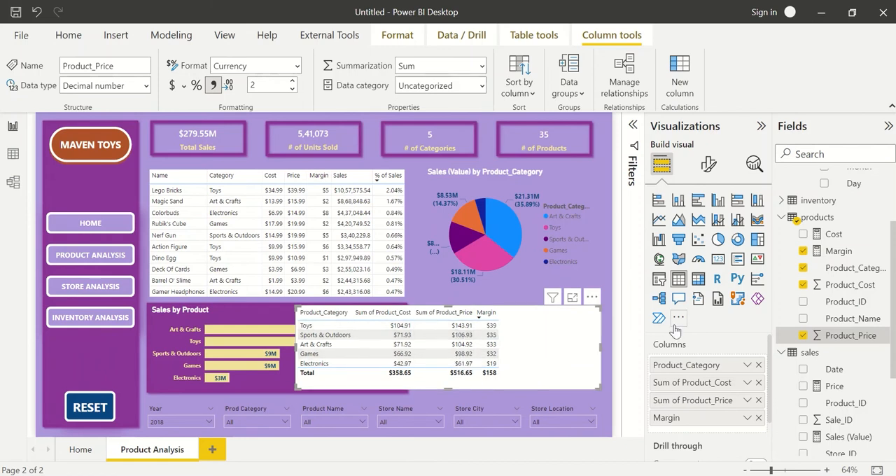
pyautogui.scroll(-1, 846, 383)
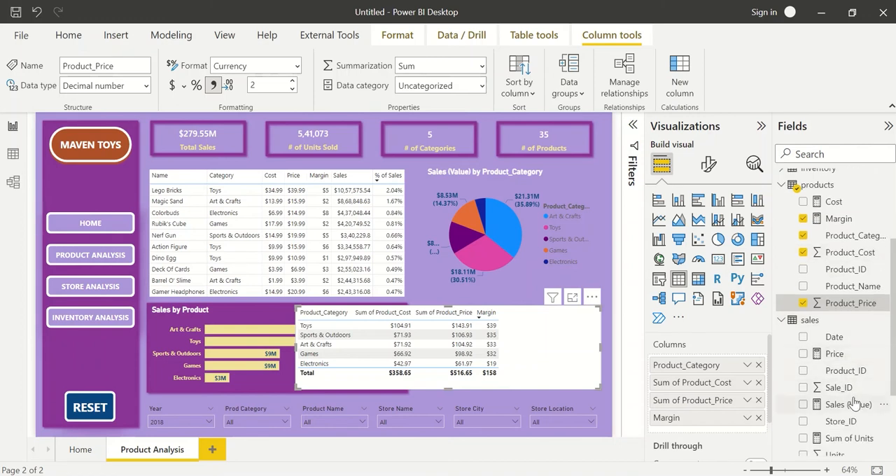
pyautogui.moveTo(854, 405); pyautogui.dragTo(735, 425)
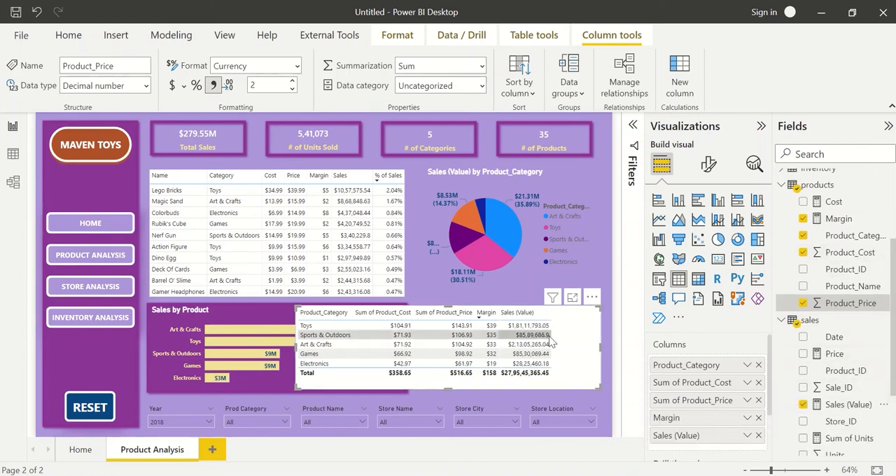
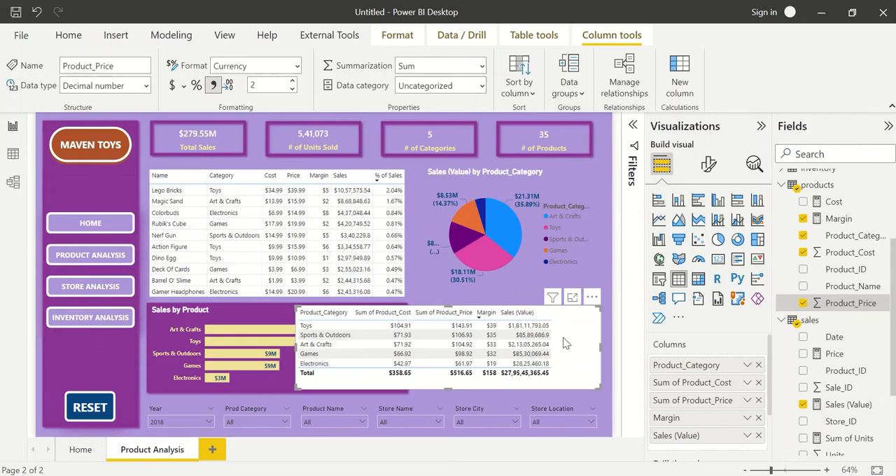
# Copy the product table's formatting onto the Product_Category table with Format painter and make the category table slightly taller.
pyautogui.click(406, 249)
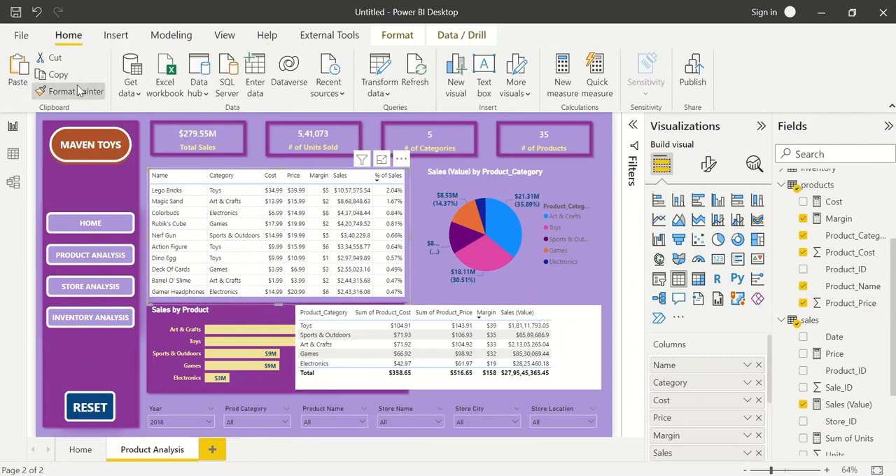
pyautogui.click(79, 91)
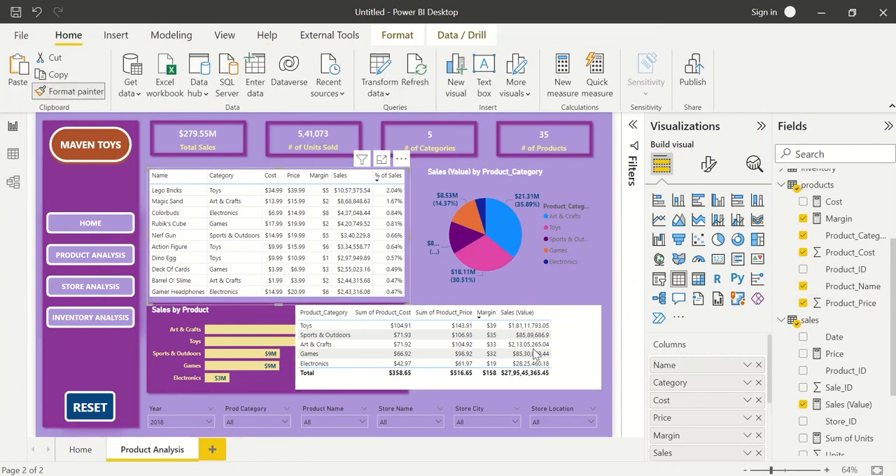
pyautogui.click(590, 335)
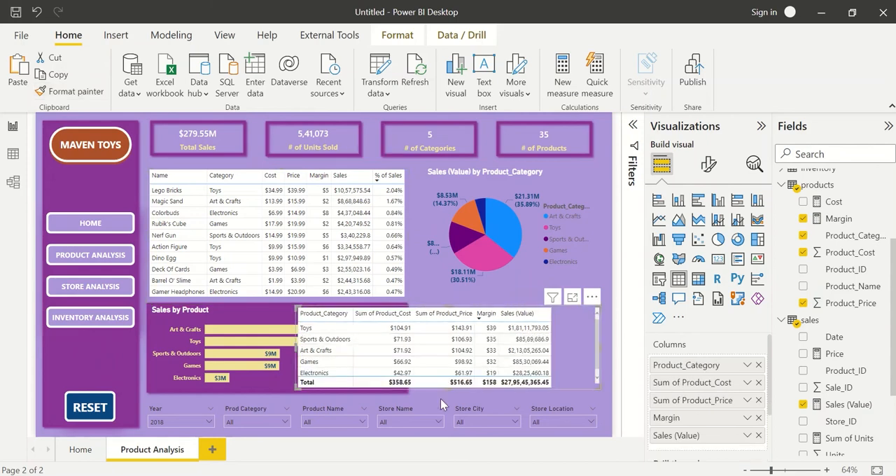
pyautogui.moveTo(452, 391)
pyautogui.mouseDown()
pyautogui.moveTo(459, 414)
pyautogui.moveTo(458, 401)
pyautogui.mouseUp()
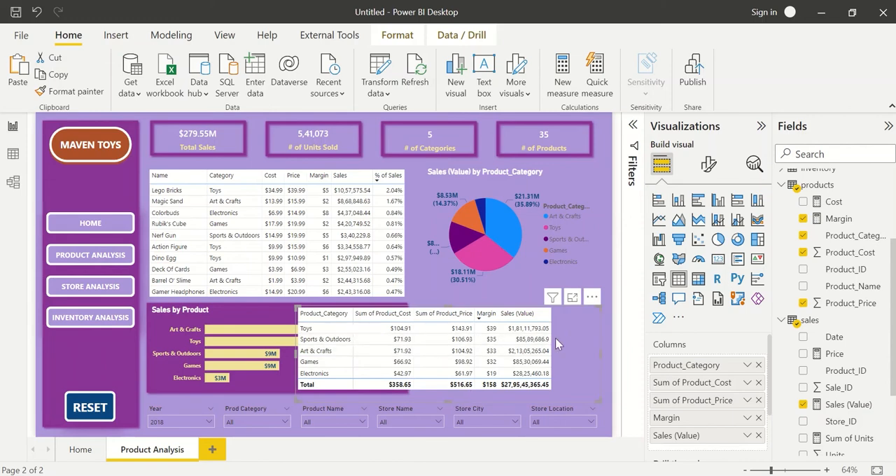
# Move the Product_Category table and the Sales by Product chart off the purple background shape, and delete that shape.
pyautogui.moveTo(555, 337); pyautogui.dragTo(363, 232)
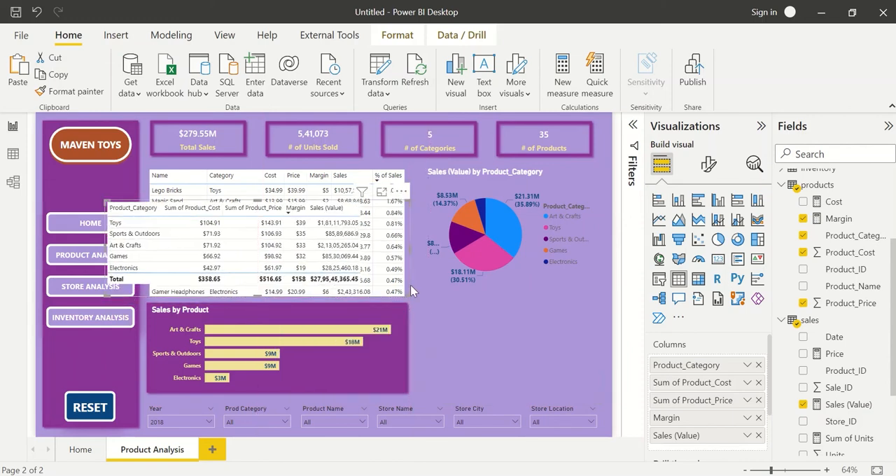
pyautogui.moveTo(411, 333); pyautogui.dragTo(537, 219)
pyautogui.click(398, 334)
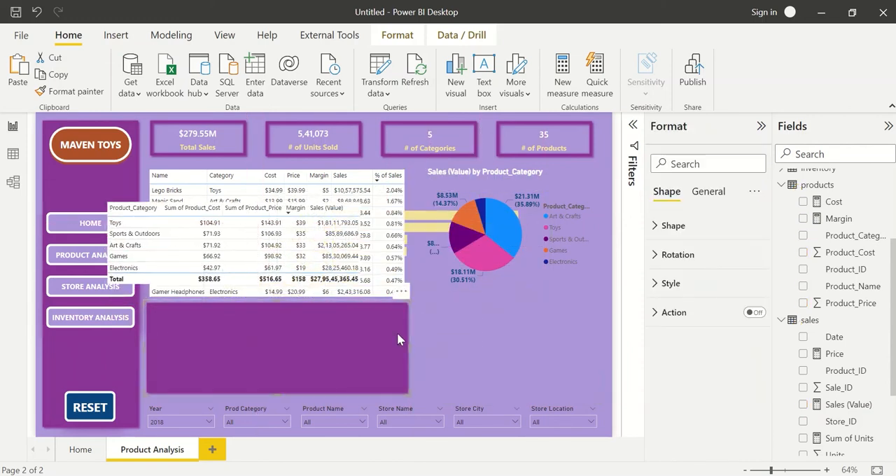
pyautogui.press('Delete')
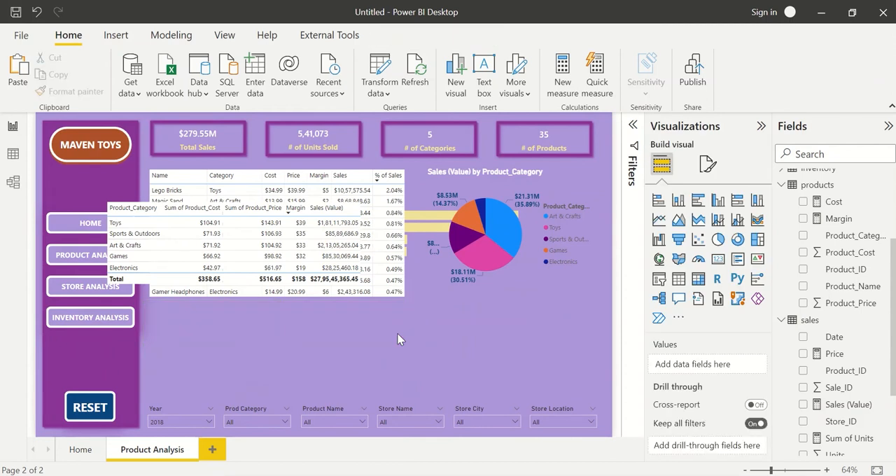
# Sort the category table by Product_Category in ascending order and place it directly beneath the product table.
pyautogui.click(165, 212)
pyautogui.click(134, 208)
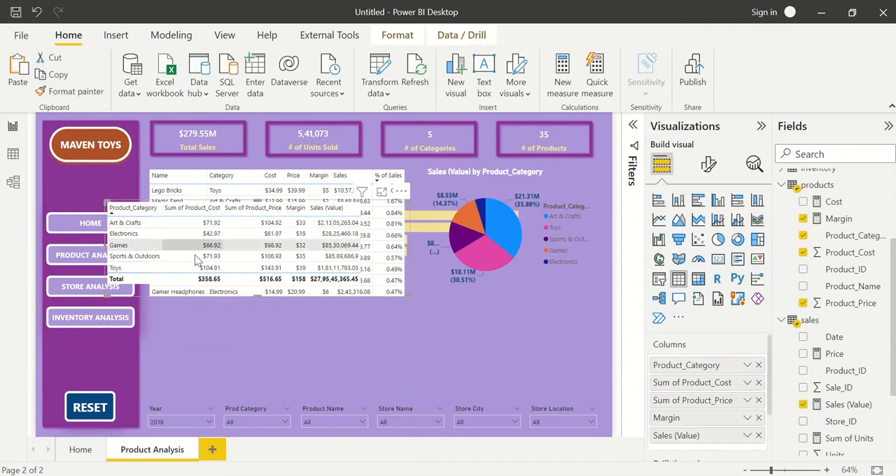
pyautogui.moveTo(407, 287); pyautogui.dragTo(450, 391)
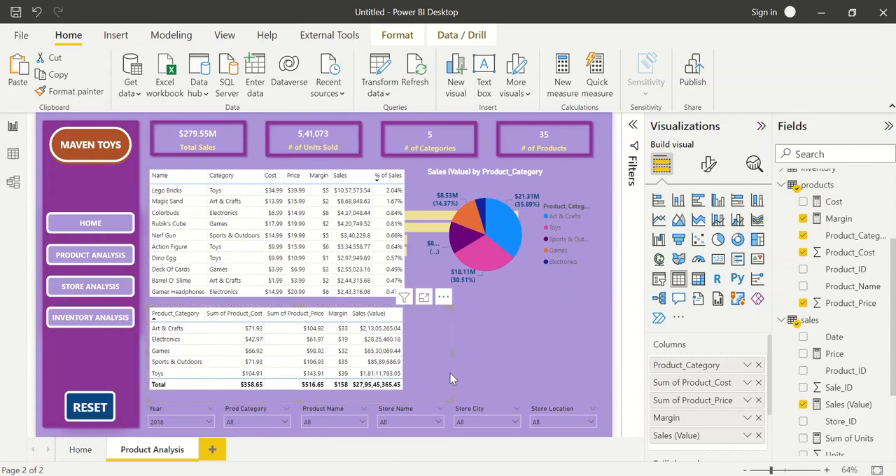
pyautogui.click(478, 340)
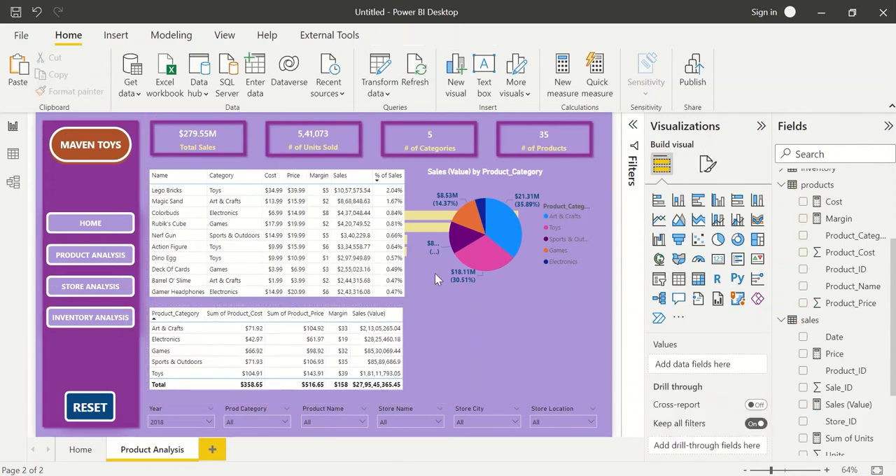
# Place the Sales by Product bar chart beneath the pie chart, beside the category table, and narrow it to fit.
pyautogui.click(423, 255)
pyautogui.moveTo(423, 255); pyautogui.dragTo(483, 364)
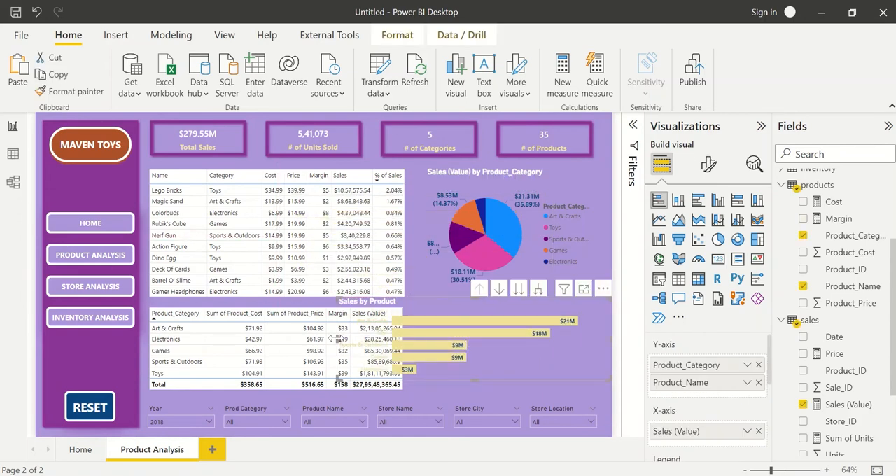
pyautogui.moveTo(341, 345); pyautogui.dragTo(425, 340)
pyautogui.moveTo(463, 300); pyautogui.dragTo(448, 307)
pyautogui.moveTo(596, 348); pyautogui.dragTo(612, 348)
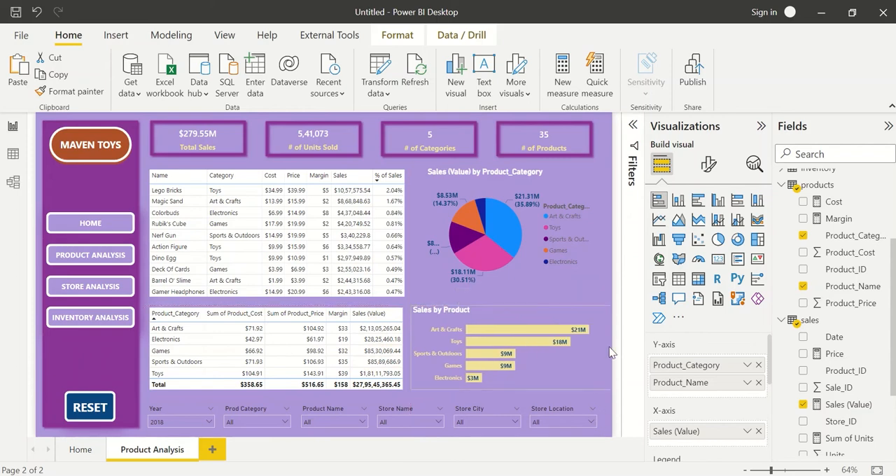
pyautogui.click(601, 400)
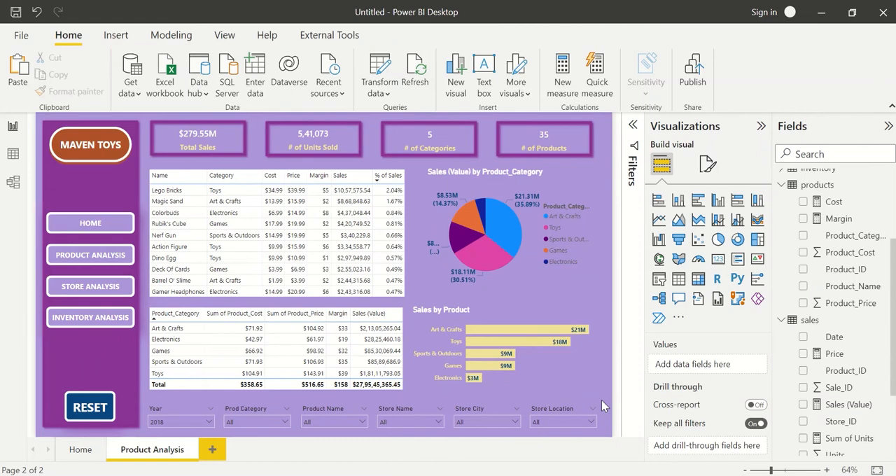
# Cross-filter the page by the Art & Crafts bar to check the cards and tables, and clear the selection.
pyautogui.click(478, 329)
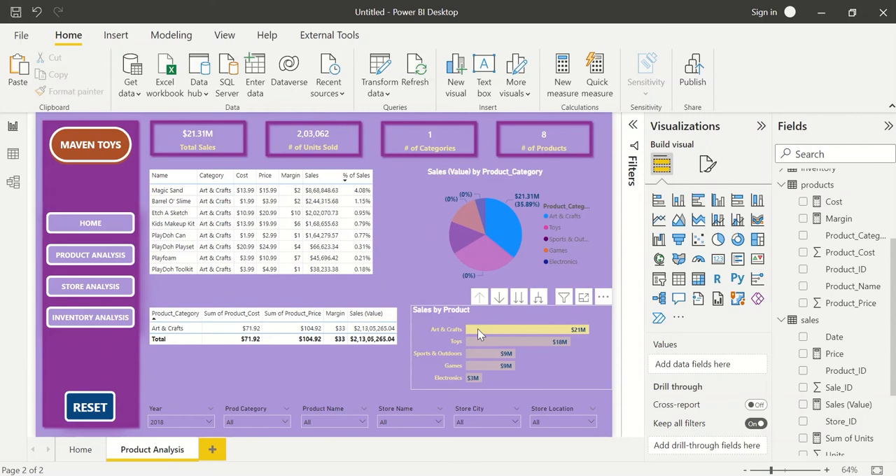
pyautogui.moveTo(577, 335)
pyautogui.moveTo(545, 344)
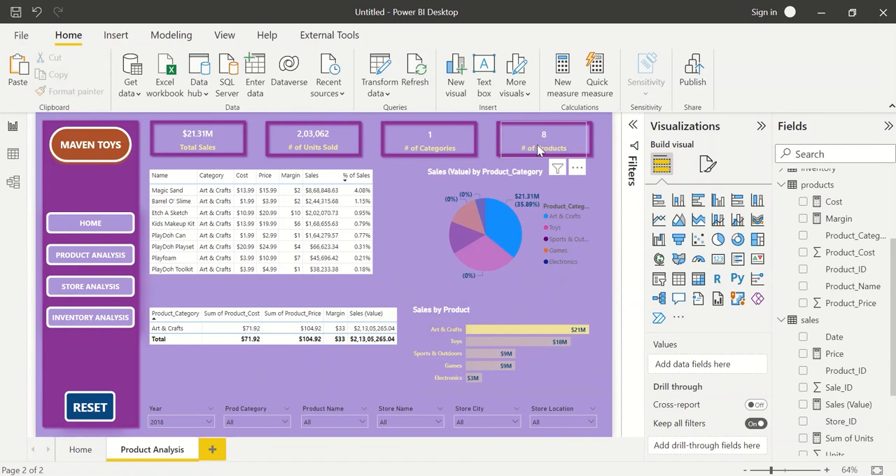
pyautogui.moveTo(324, 142)
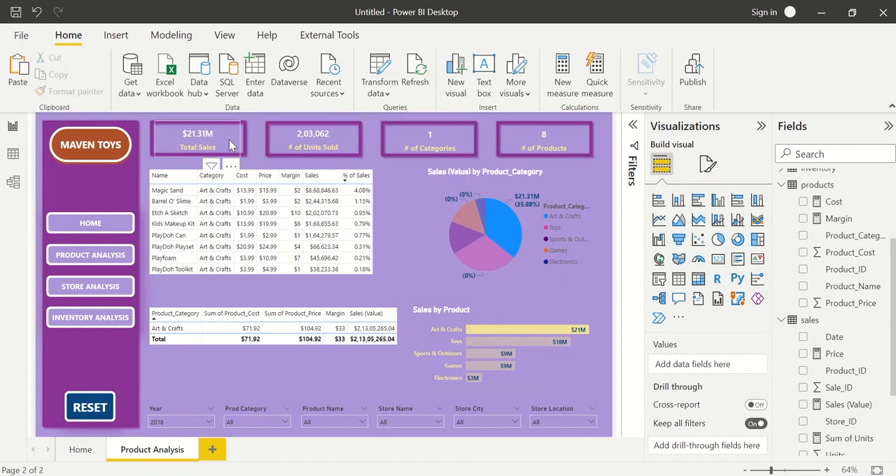
pyautogui.click(495, 326)
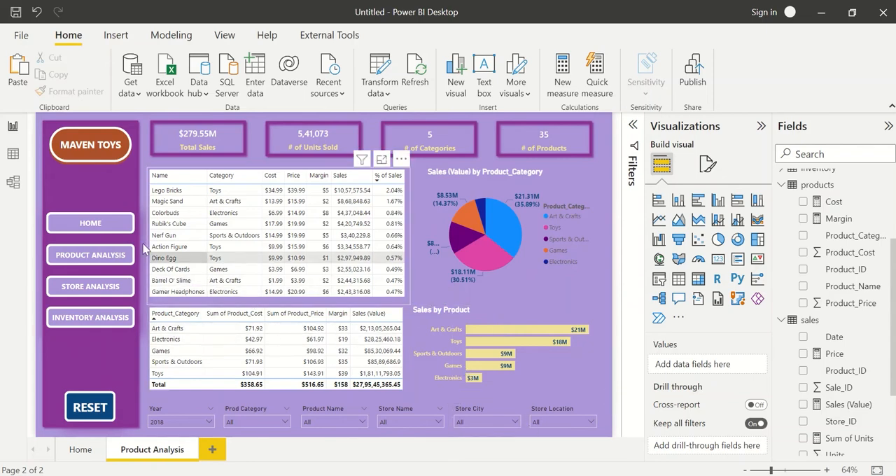
# Check the action settings of the HOME and PRODUCT ANALYSIS navigation buttons.
pyautogui.click(97, 228)
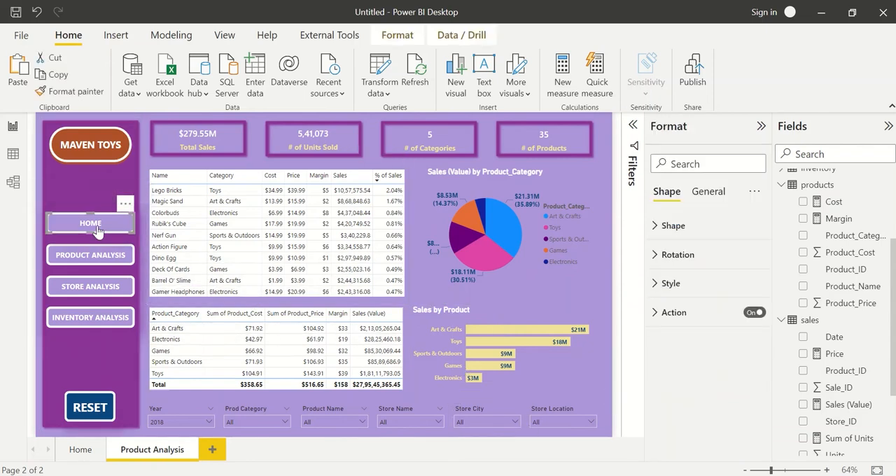
pyautogui.click(676, 315)
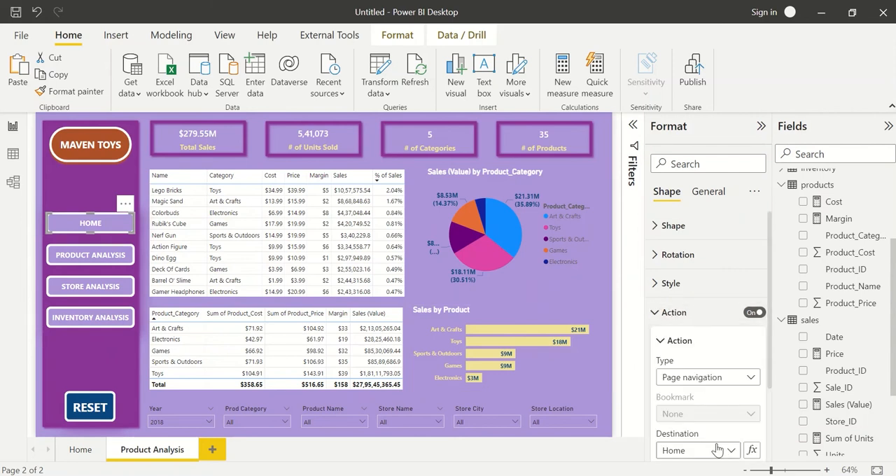
pyautogui.click(100, 258)
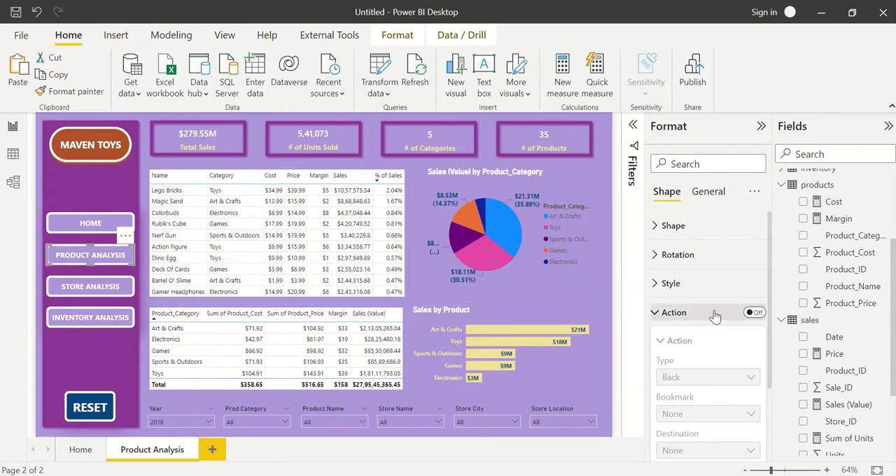
pyautogui.click(670, 314)
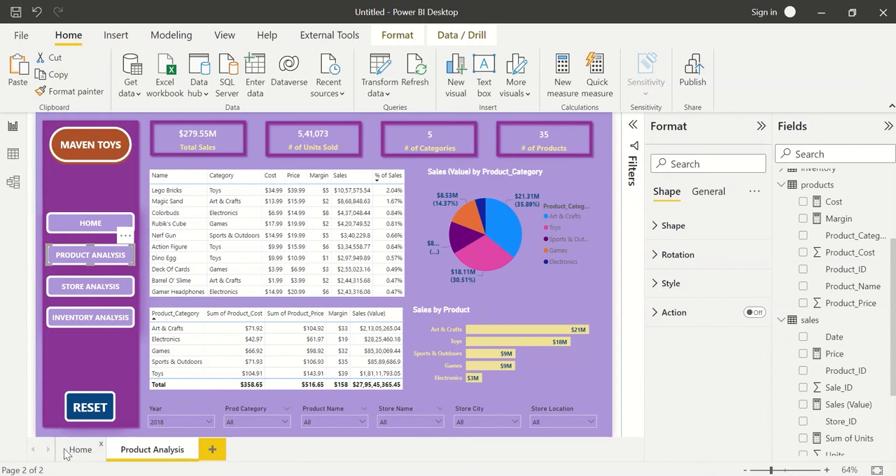
# Duplicate the Product Analysis page and rename the copy Store Analysis.
pyautogui.rightClick(131, 456)
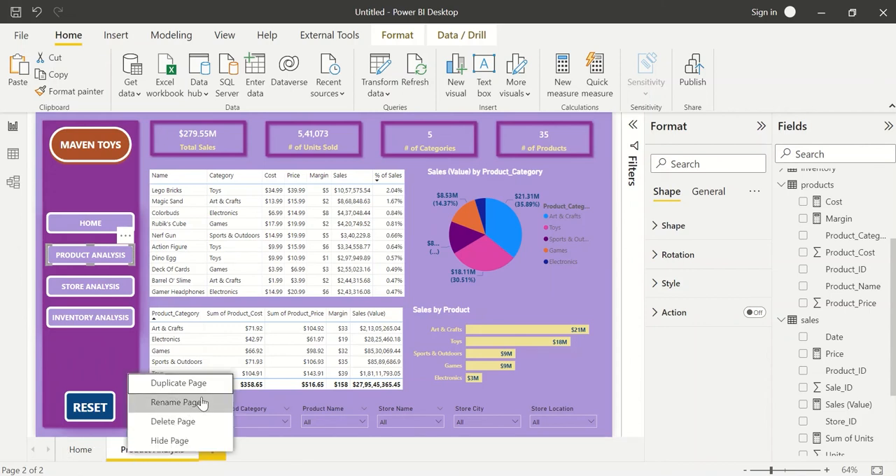
pyautogui.click(178, 384)
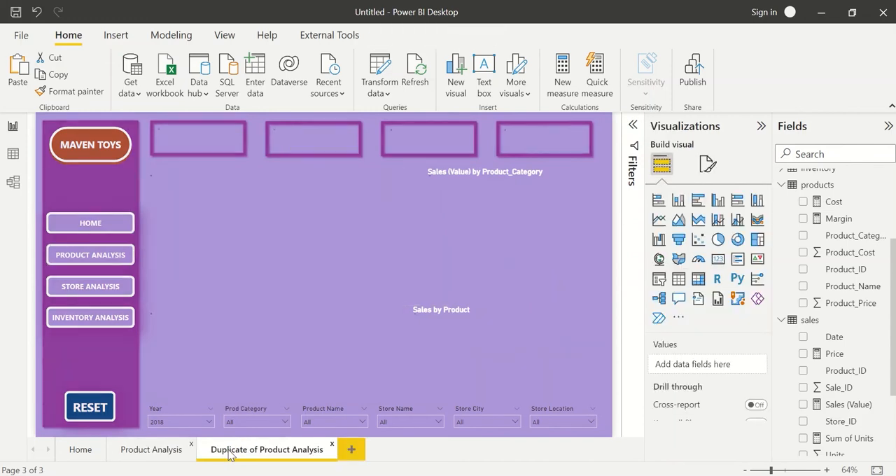
pyautogui.doubleClick(229, 451)
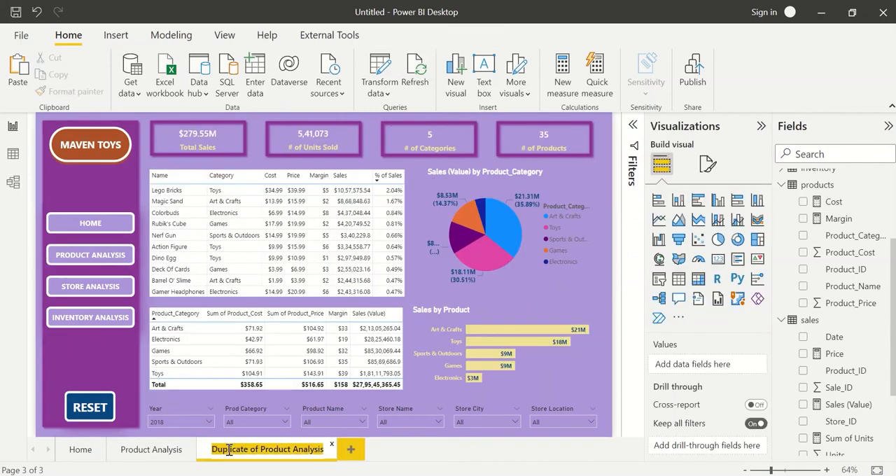
pyautogui.write('Store Ana')
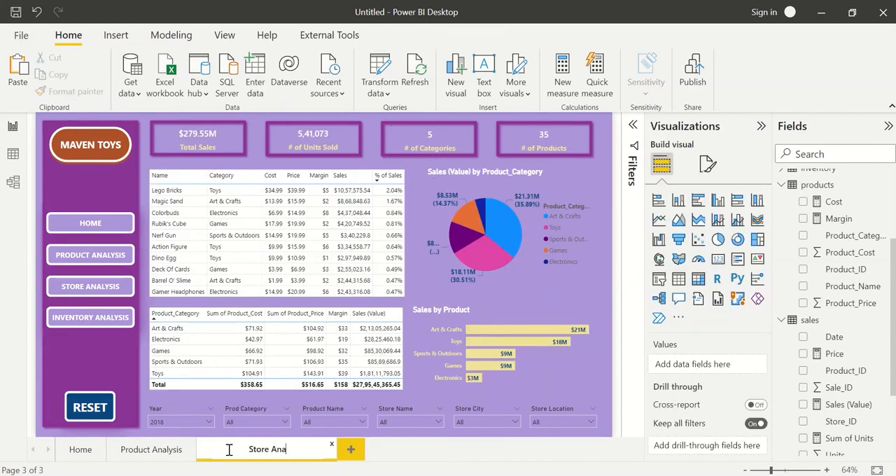
pyautogui.write('lysis')
pyautogui.press('Return')
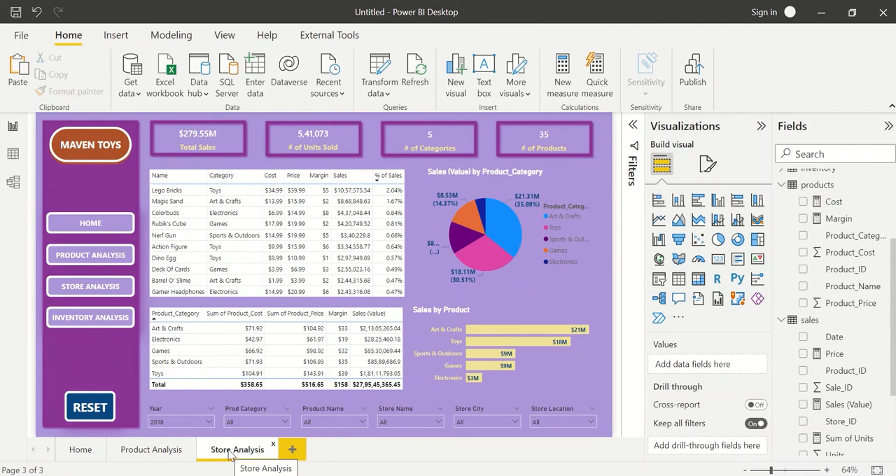
# Duplicate the Store Analysis page and rename the copy Inventory Analysis.
pyautogui.click(151, 454)
pyautogui.click(81, 455)
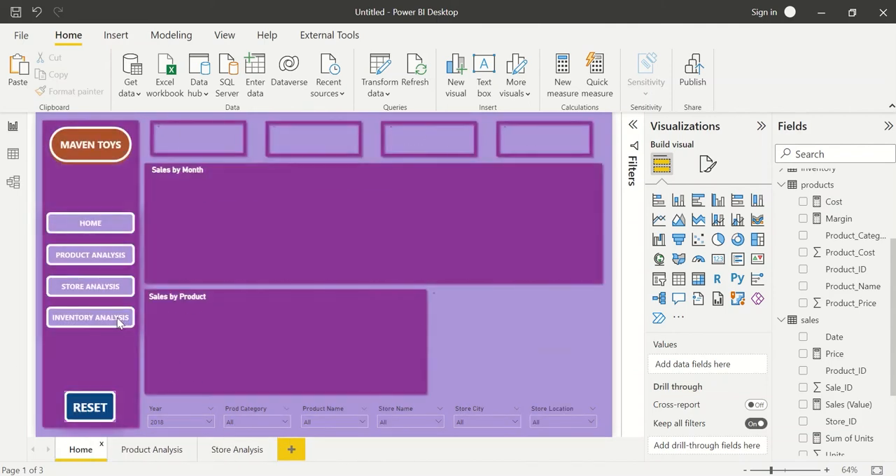
pyautogui.rightClick(240, 454)
pyautogui.click(303, 391)
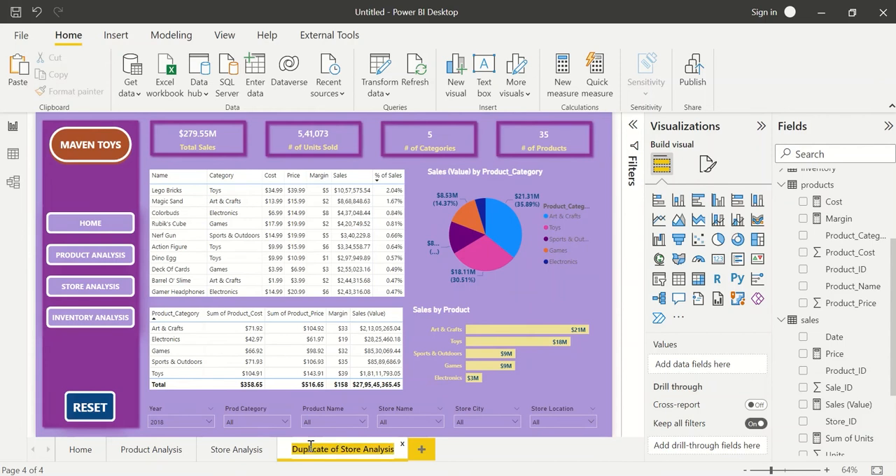
pyautogui.write('Inventory Analysis')
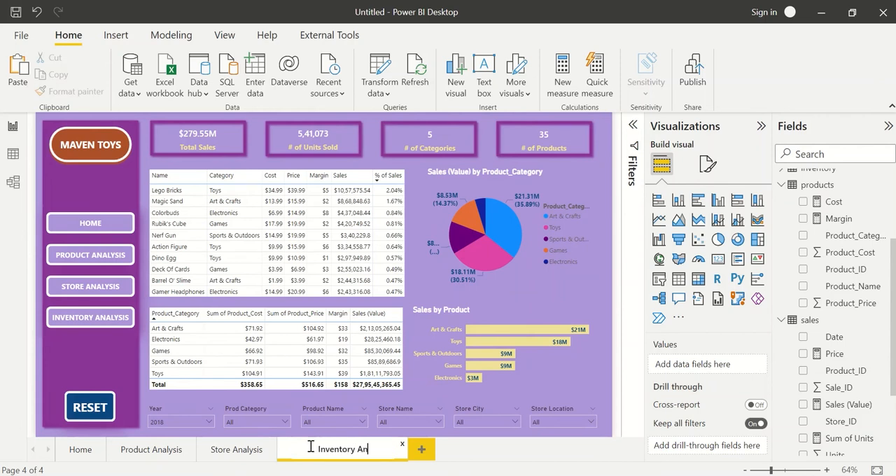
pyautogui.press('Return')
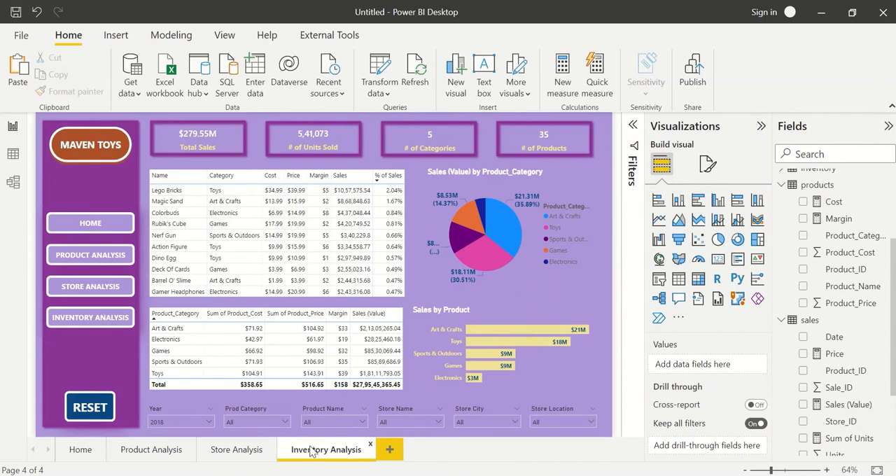
# Check the action settings of the PRODUCT ANALYSIS button on the Home page.
pyautogui.click(90, 449)
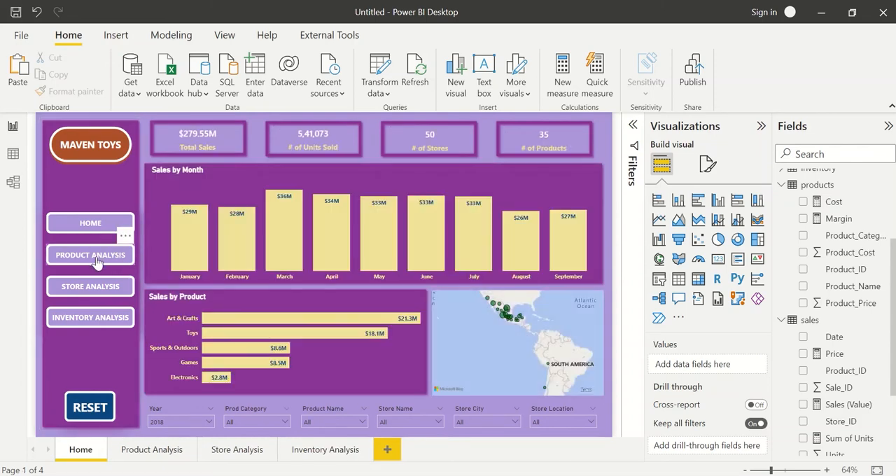
pyautogui.click(98, 259)
pyautogui.click(671, 312)
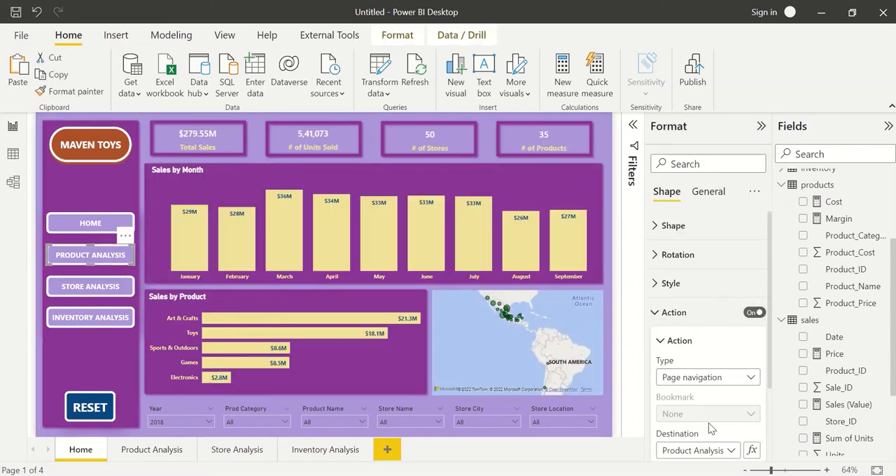
# Turn on the action of the Home page's STORE ANALYSIS button as Page navigation with Store Analysis as the destination.
pyautogui.click(94, 286)
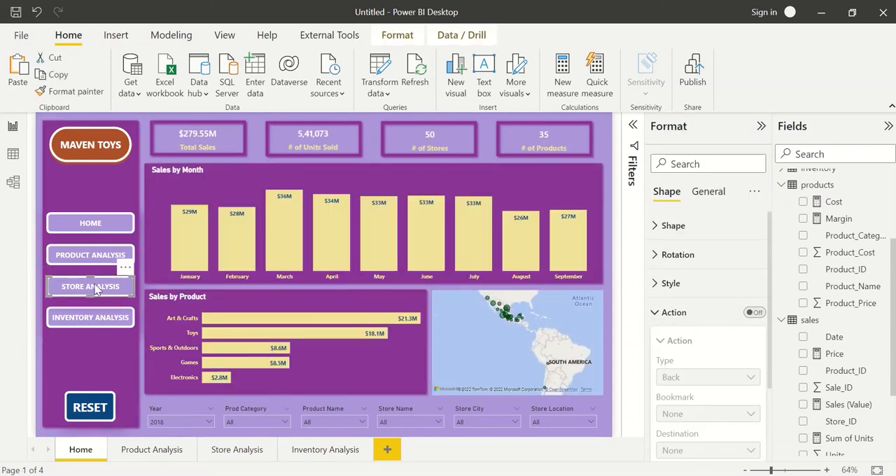
pyautogui.click(755, 312)
pyautogui.click(683, 378)
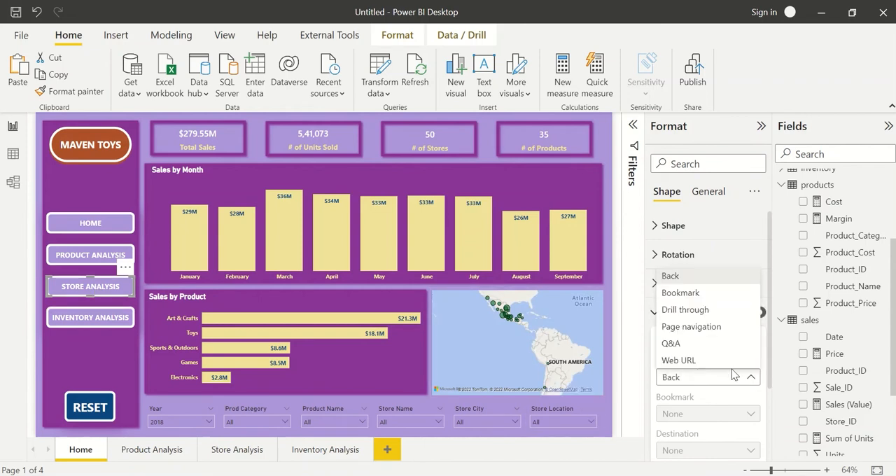
pyautogui.click(693, 328)
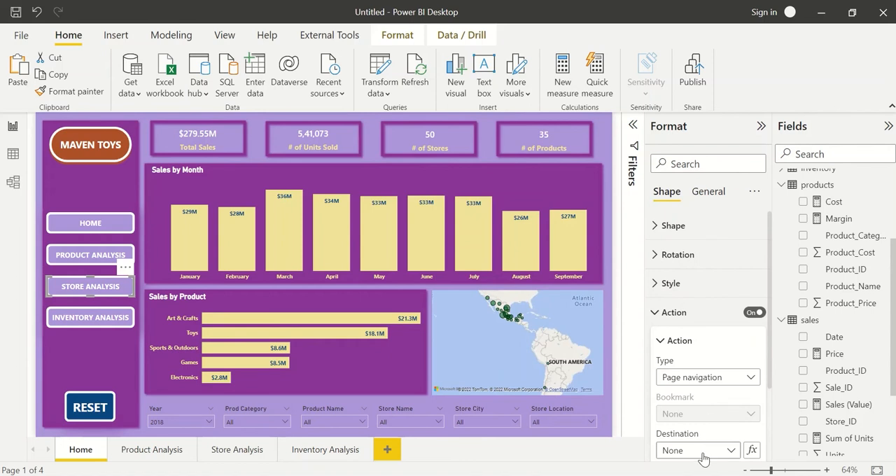
pyautogui.click(704, 455)
pyautogui.click(707, 423)
# Set the Home page's INVENTORY ANALYSIS button action to Page navigation with Inventory Analysis as the destination.
pyautogui.click(111, 319)
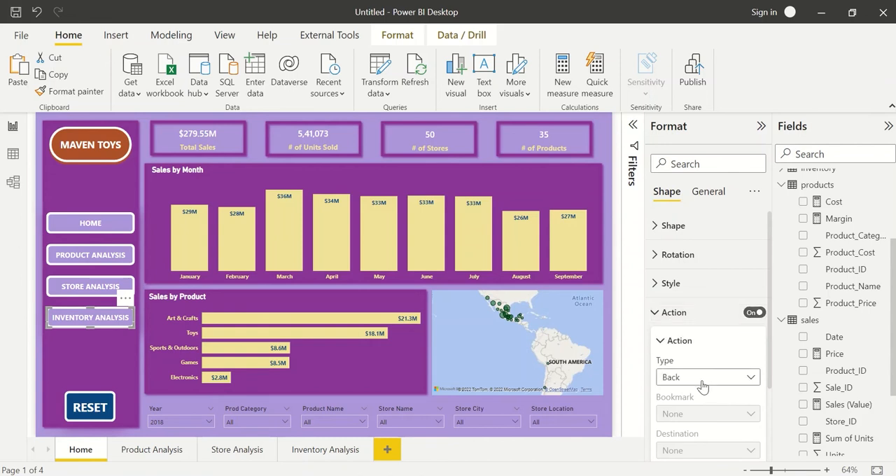
pyautogui.click(705, 378)
pyautogui.click(700, 327)
pyautogui.click(705, 450)
pyautogui.click(700, 435)
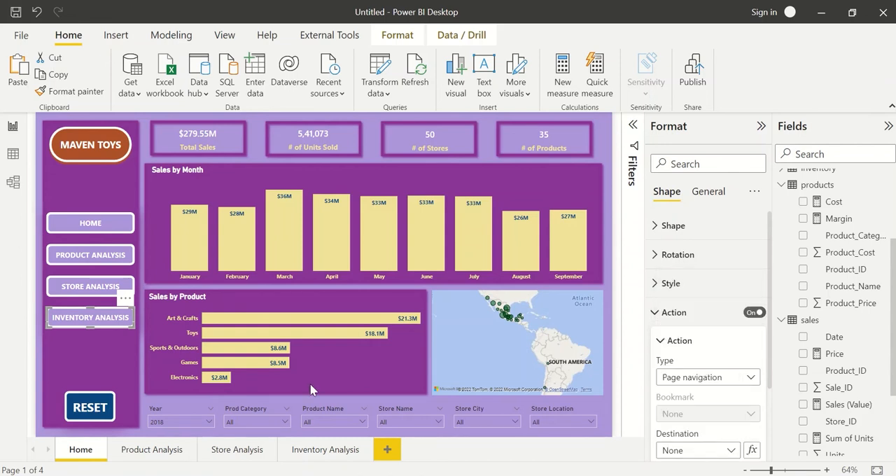
# On the Product Analysis page, enable the STORE ANALYSIS button's action as Page navigation to Store Analysis.
pyautogui.click(152, 449)
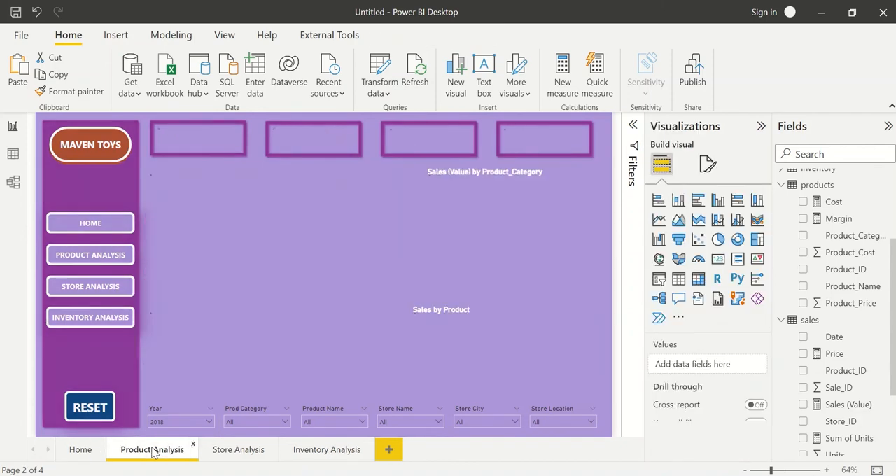
pyautogui.click(91, 284)
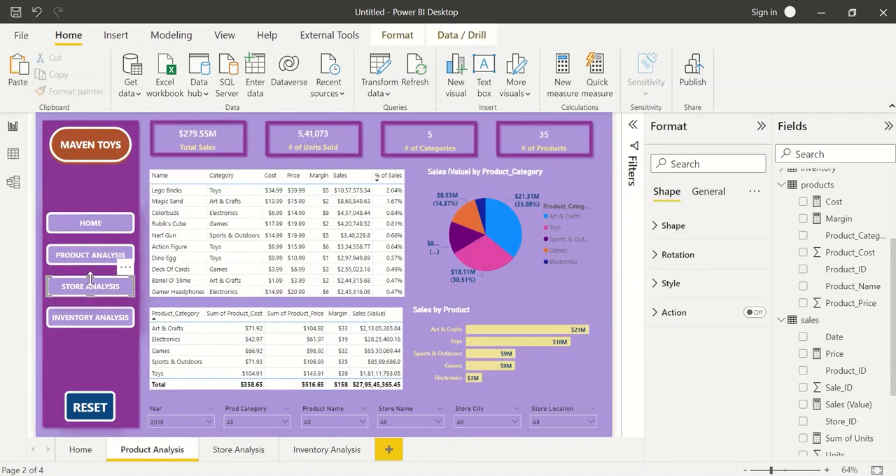
pyautogui.click(755, 313)
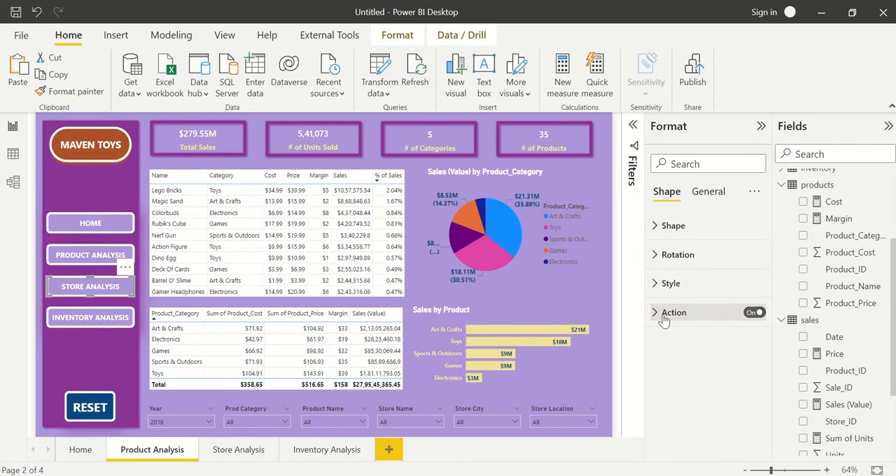
pyautogui.click(663, 316)
pyautogui.click(693, 376)
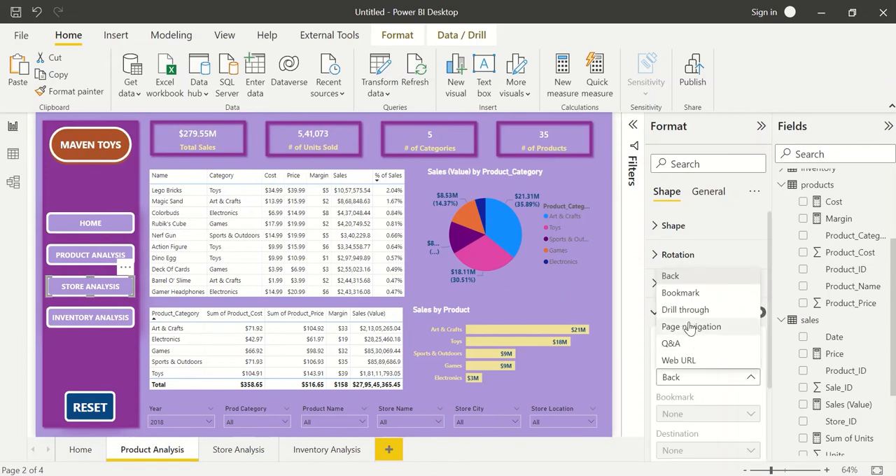
pyautogui.click(692, 329)
pyautogui.click(707, 458)
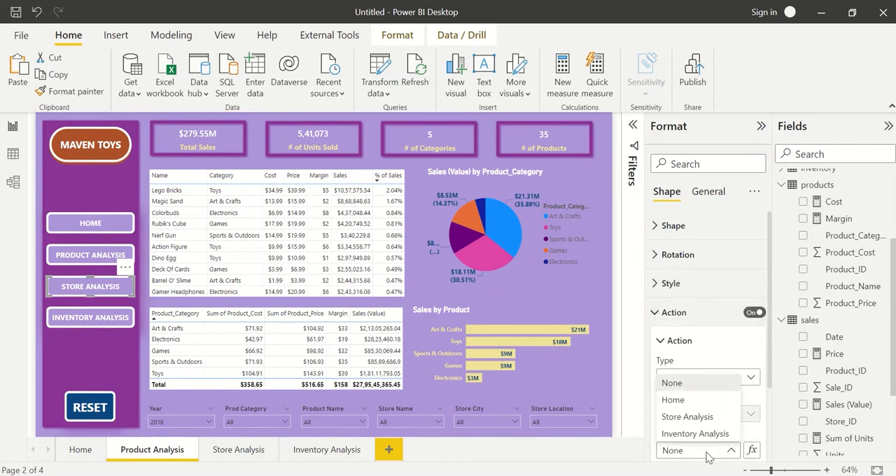
pyautogui.click(690, 418)
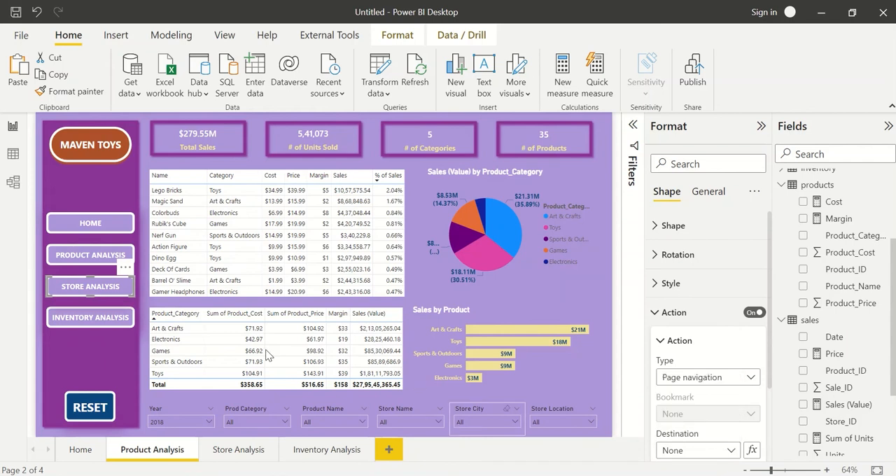
# On the Product Analysis page, enable the INVENTORY ANALYSIS button's action as Page navigation to Inventory Analysis.
pyautogui.click(73, 316)
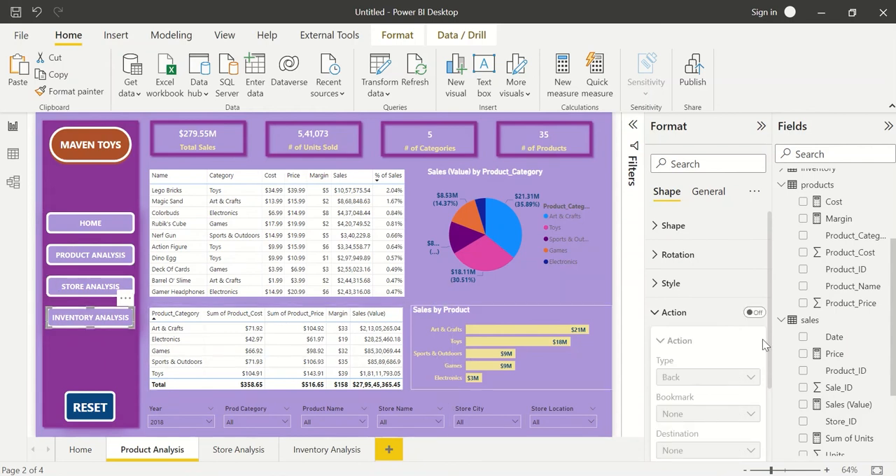
pyautogui.click(749, 313)
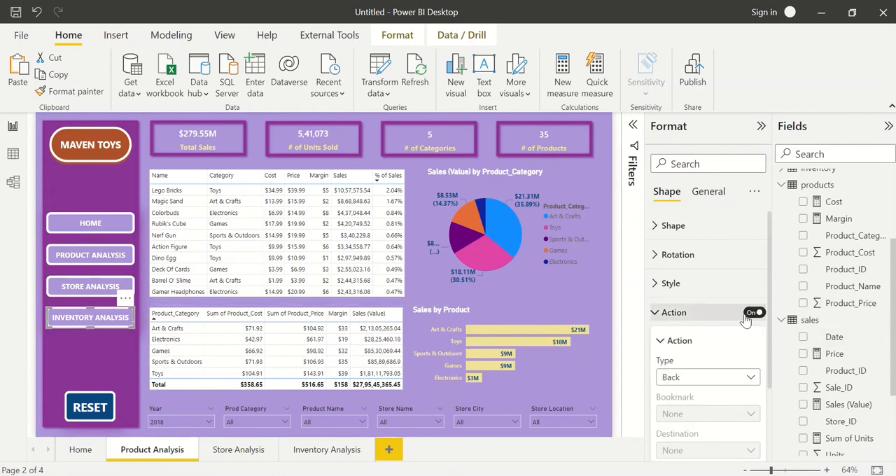
pyautogui.click(699, 382)
pyautogui.click(711, 333)
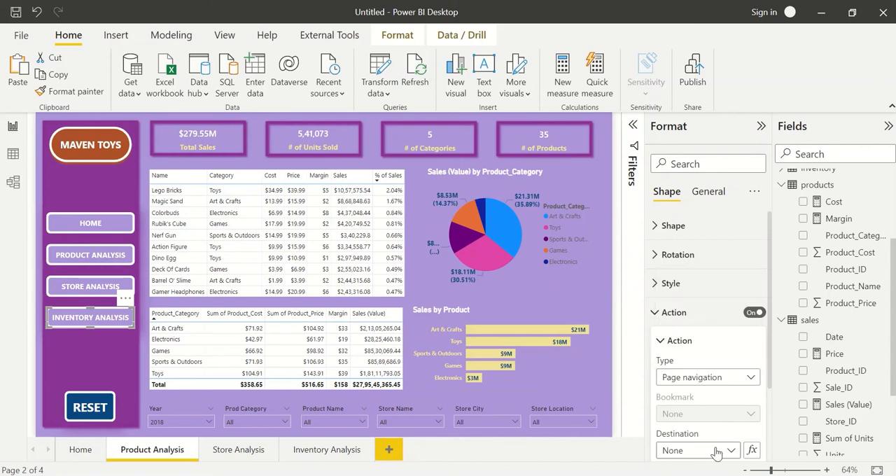
pyautogui.click(717, 450)
pyautogui.click(704, 433)
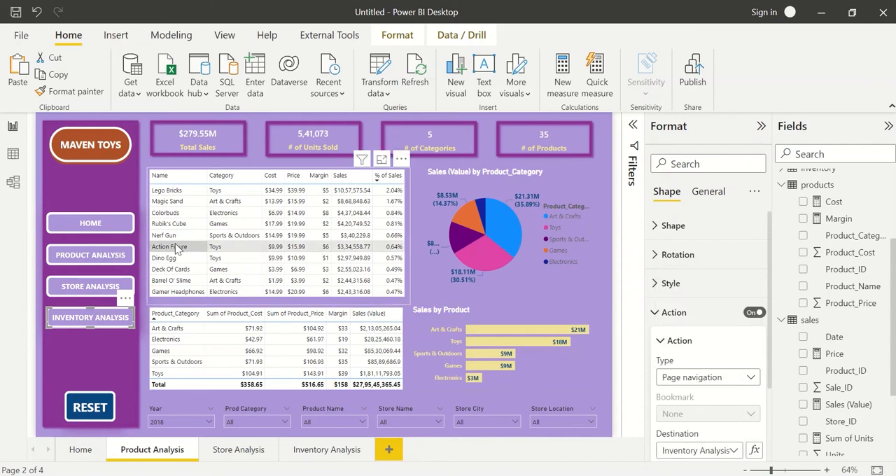
# Check the HOME button's action settings on the Product Analysis and Store Analysis pages.
pyautogui.click(103, 225)
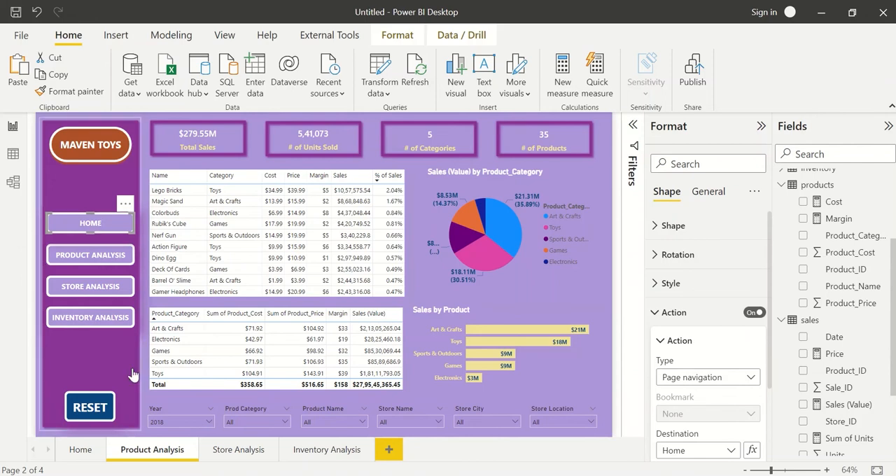
pyautogui.keyDown('ctrl'); pyautogui.click(112, 288); pyautogui.keyUp('ctrl')
pyautogui.click(77, 225)
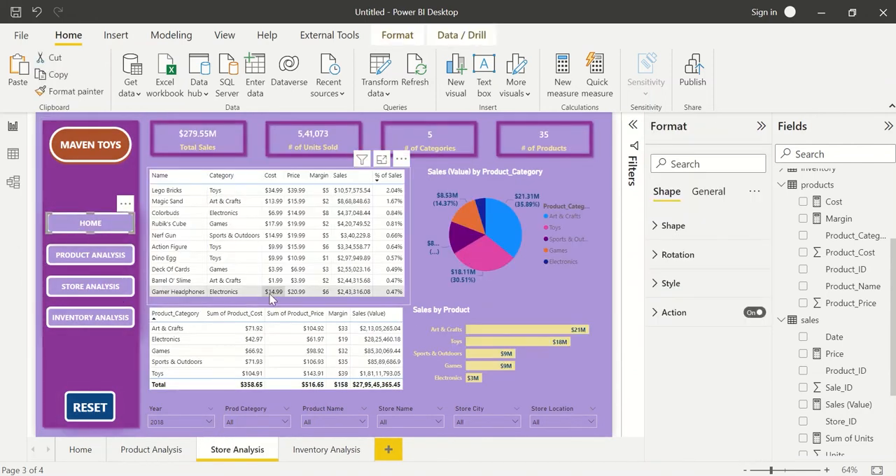
# On the Store Analysis page, enable the PRODUCT ANALYSIS button's action as Page navigation to Product Analysis.
pyautogui.click(95, 249)
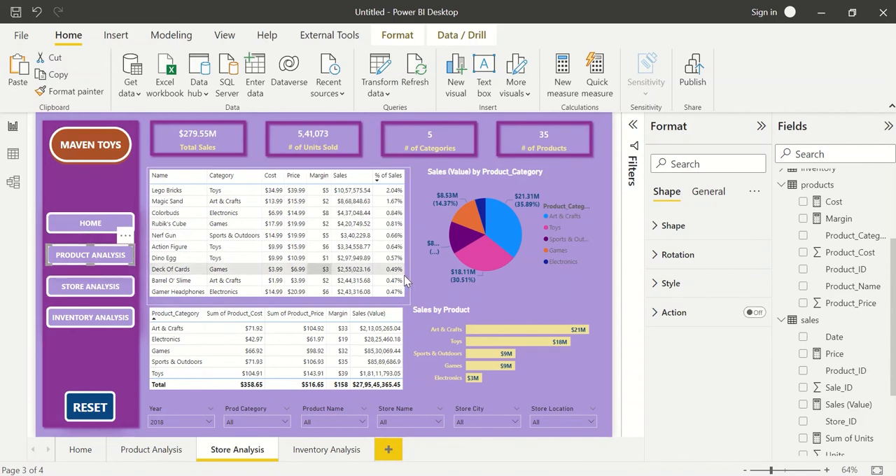
pyautogui.click(754, 313)
pyautogui.click(667, 314)
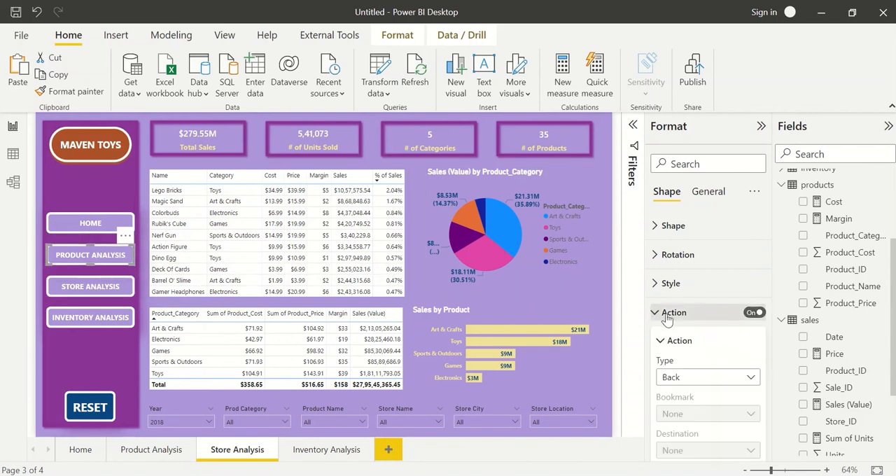
pyautogui.click(692, 380)
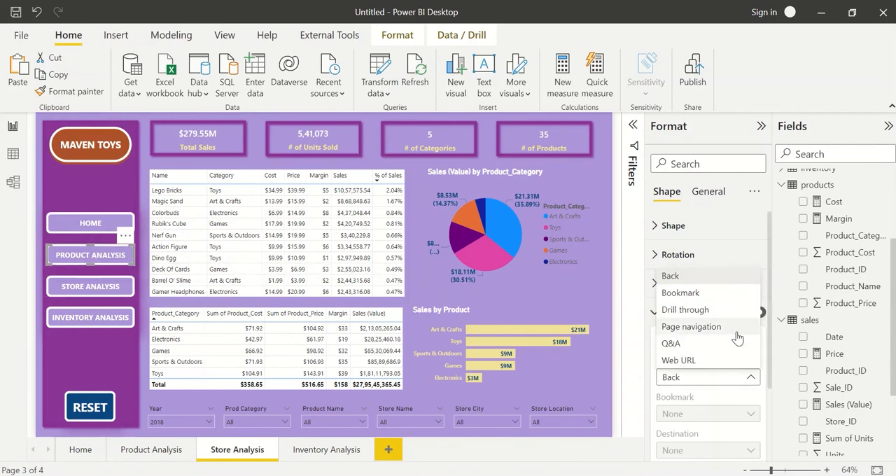
pyautogui.click(713, 450)
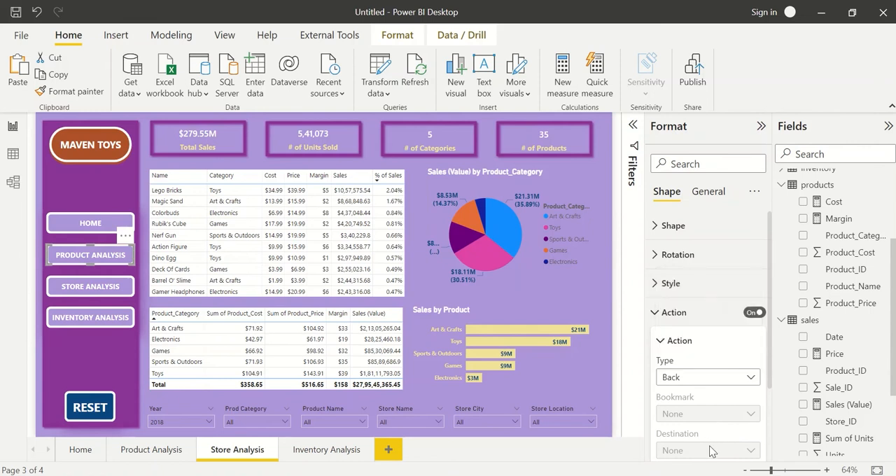
pyautogui.click(696, 384)
pyautogui.click(690, 329)
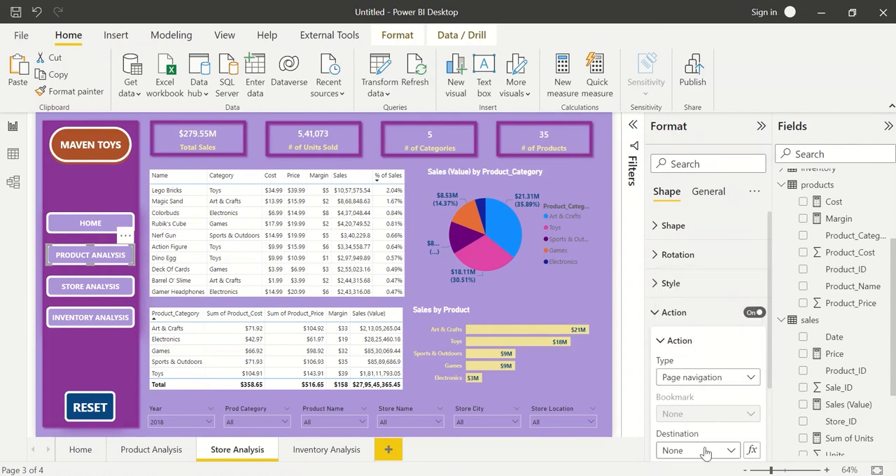
pyautogui.click(706, 452)
pyautogui.click(690, 417)
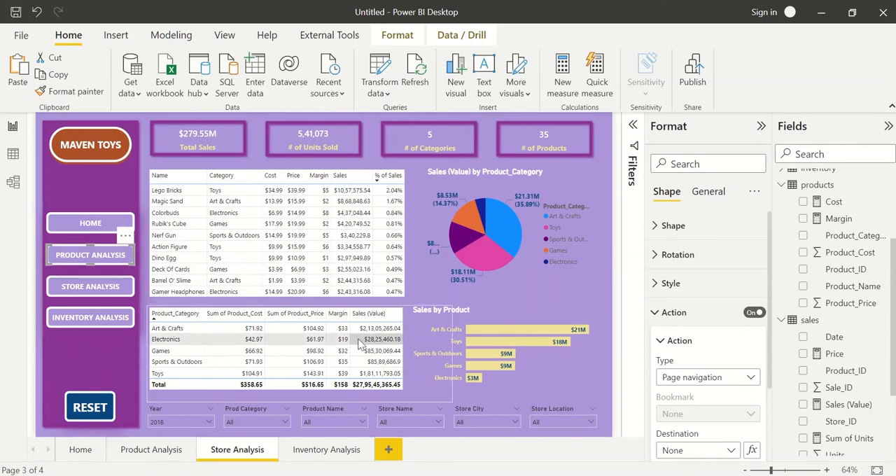
# On the Store Analysis page, enable the INVENTORY ANALYSIS button's action as Page navigation to Inventory Analysis.
pyautogui.click(116, 294)
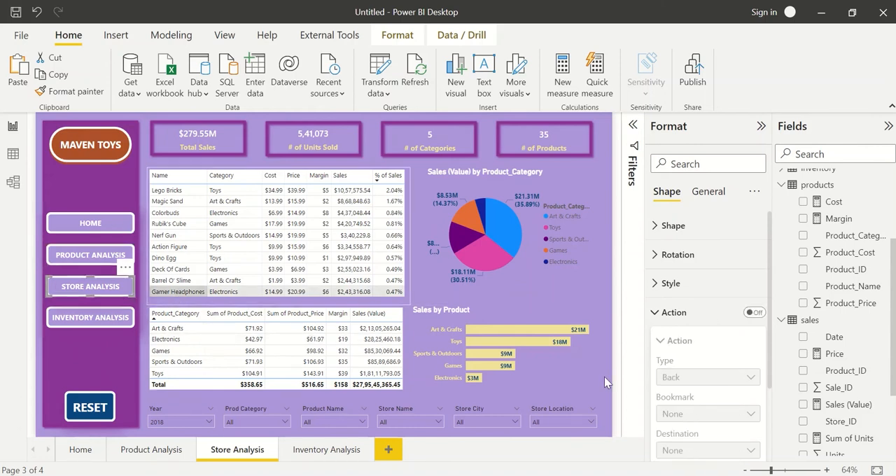
pyautogui.click(103, 322)
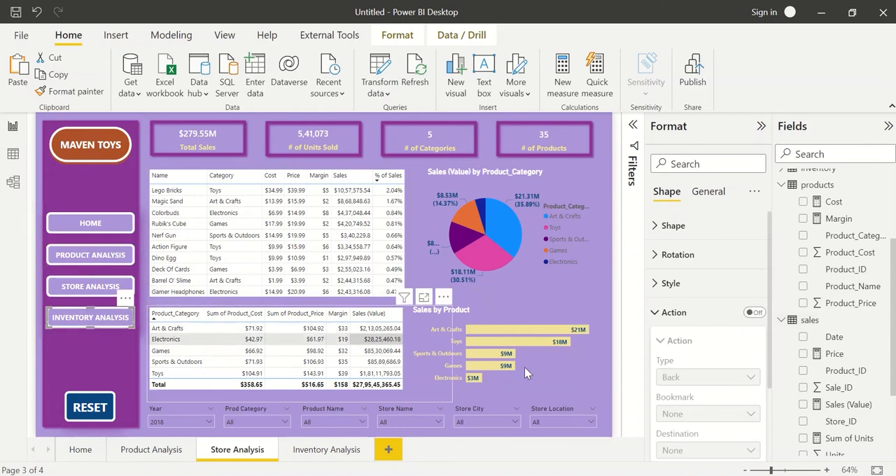
pyautogui.click(755, 313)
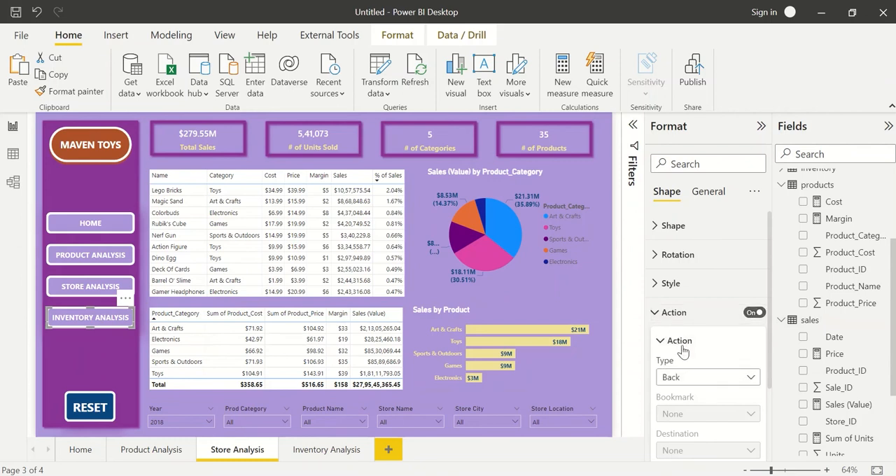
pyautogui.click(688, 382)
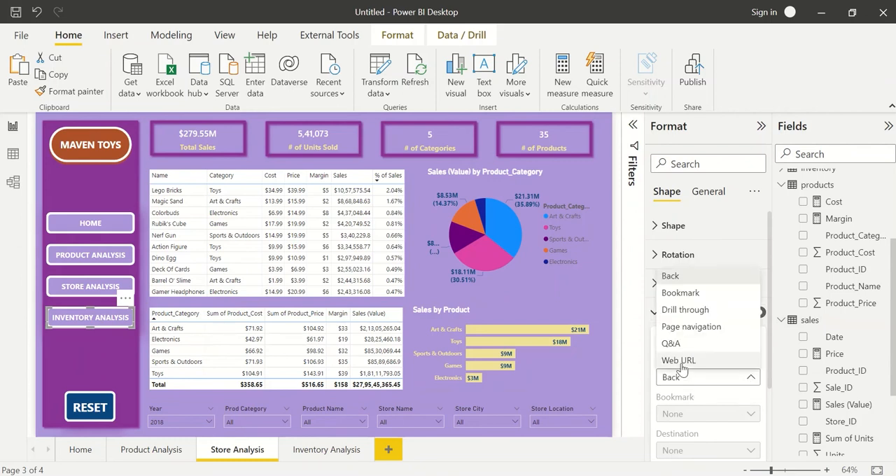
pyautogui.click(679, 330)
pyautogui.click(697, 450)
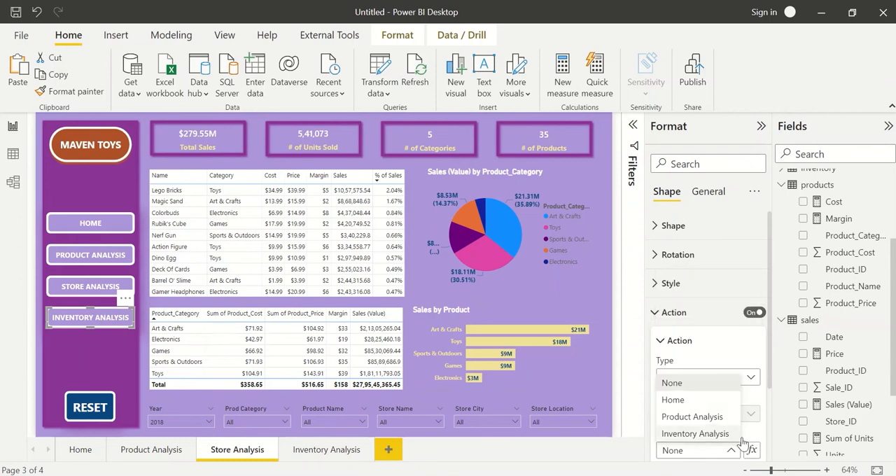
pyautogui.click(690, 434)
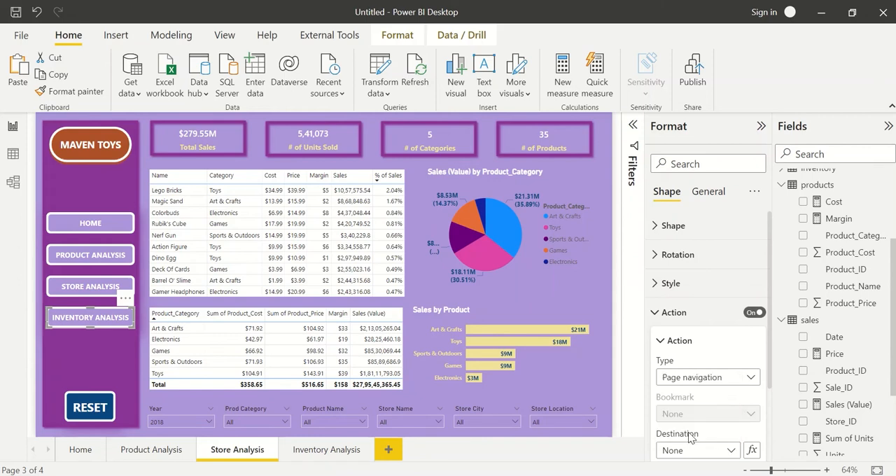
# Check the action settings of the HOME button on the Inventory Analysis page.
pyautogui.click(324, 447)
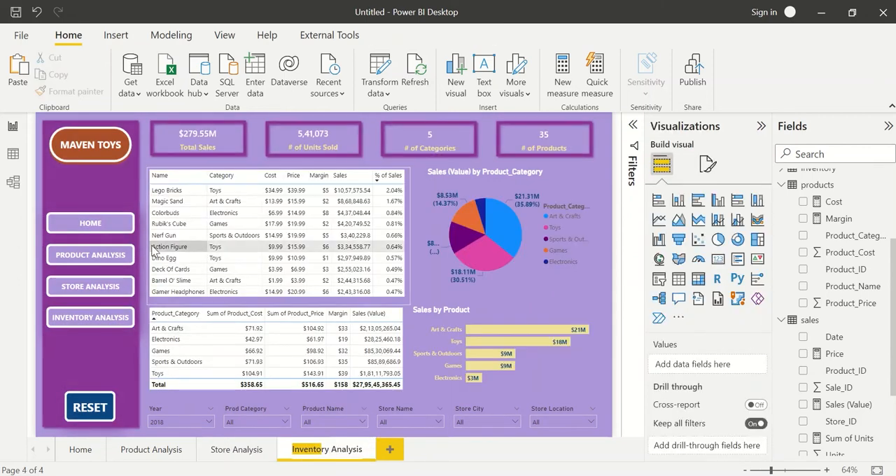
pyautogui.click(98, 223)
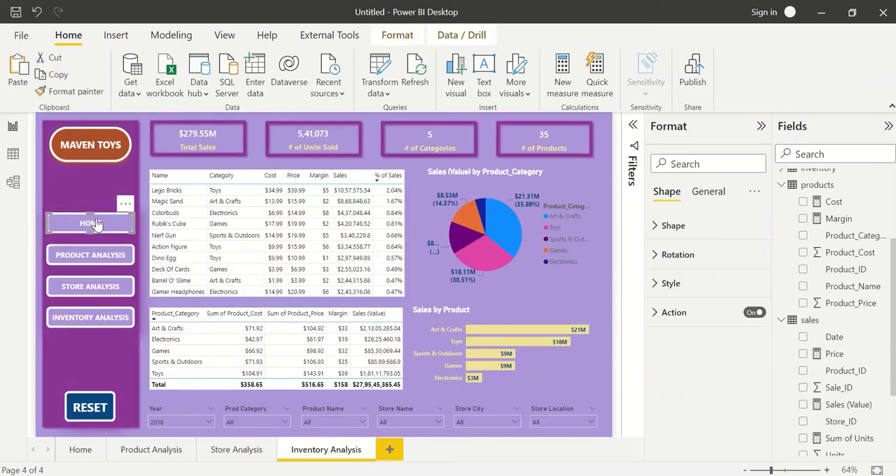
pyautogui.click(662, 312)
# On the Inventory Analysis page, enable the PRODUCT ANALYSIS button's action as Page navigation to Product Analysis.
pyautogui.click(118, 258)
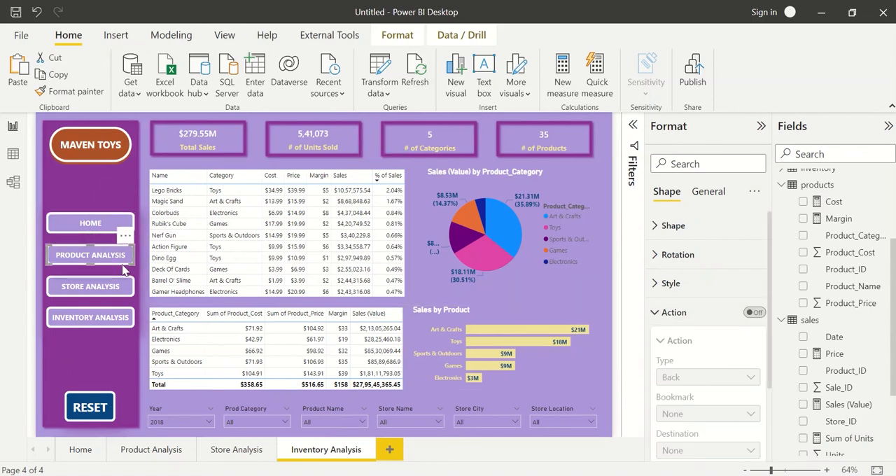
pyautogui.click(753, 313)
pyautogui.click(751, 313)
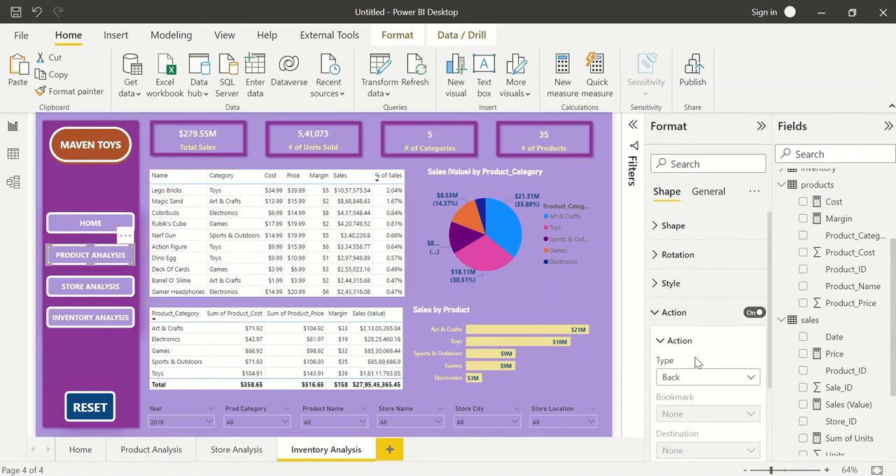
pyautogui.click(694, 376)
pyautogui.click(707, 327)
pyautogui.click(718, 451)
pyautogui.click(693, 417)
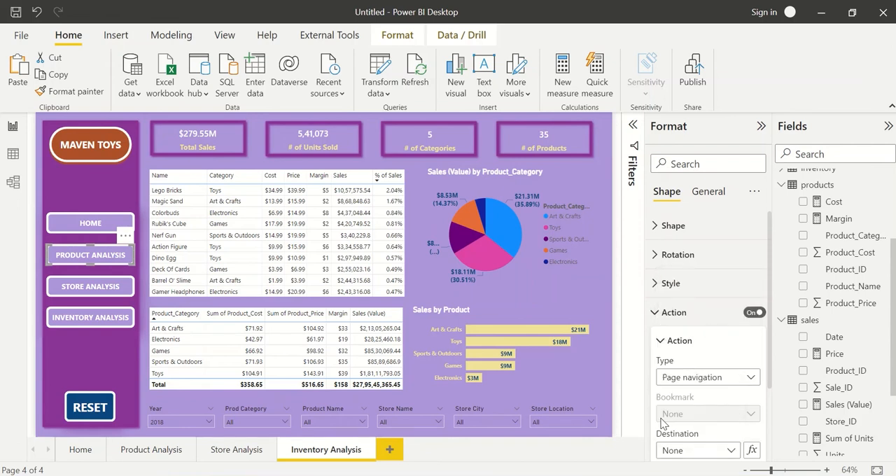
# On the Inventory Analysis page, enable the STORE ANALYSIS button's action as Page navigation to Store Analysis.
pyautogui.click(91, 294)
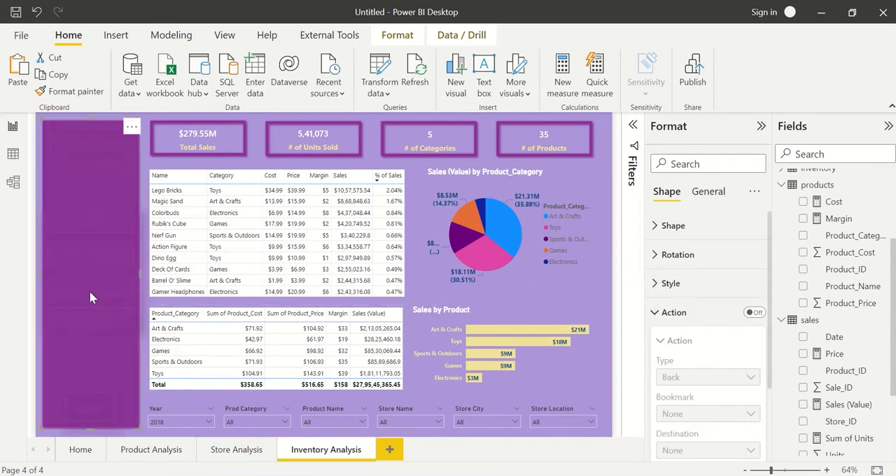
pyautogui.click(157, 395)
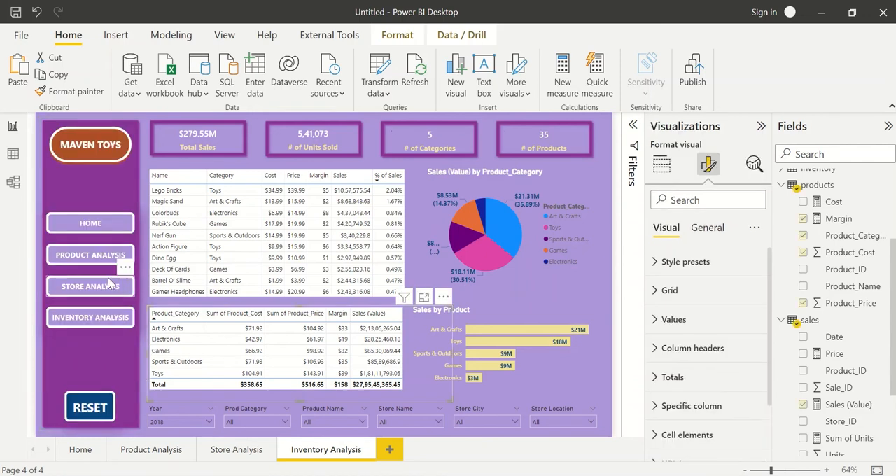
pyautogui.click(116, 286)
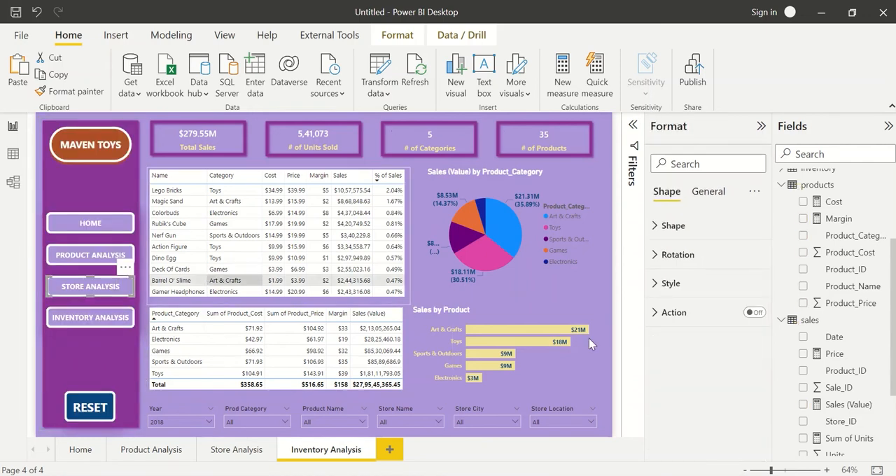
pyautogui.click(755, 313)
pyautogui.click(671, 313)
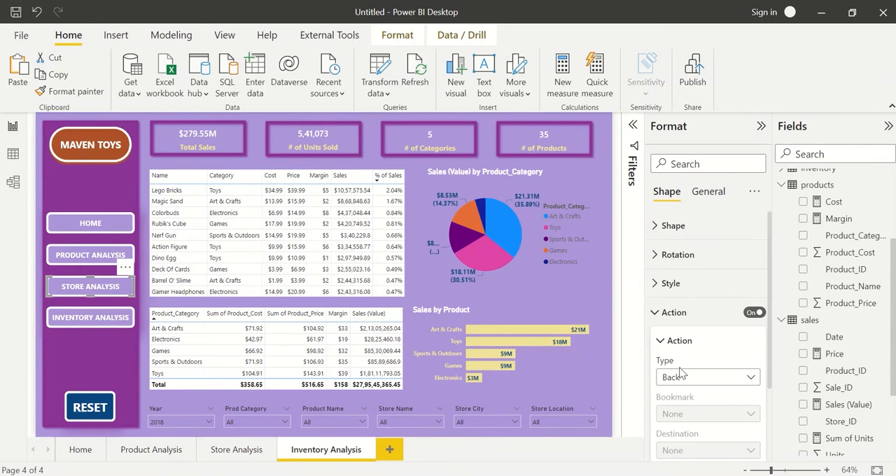
pyautogui.click(701, 379)
pyautogui.click(695, 330)
pyautogui.click(693, 453)
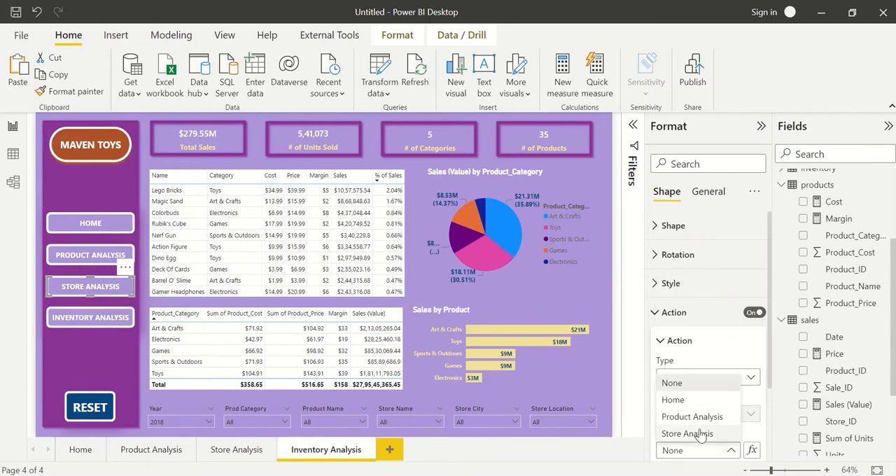
pyautogui.click(690, 434)
pyautogui.click(126, 322)
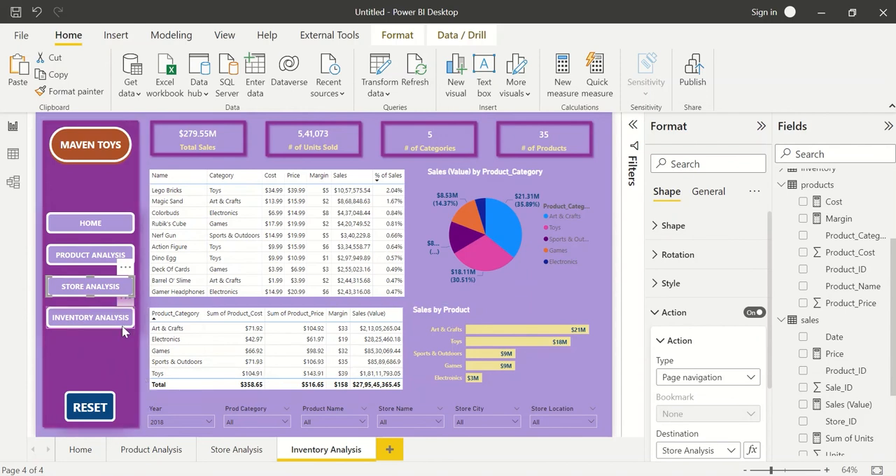
pyautogui.click(607, 294)
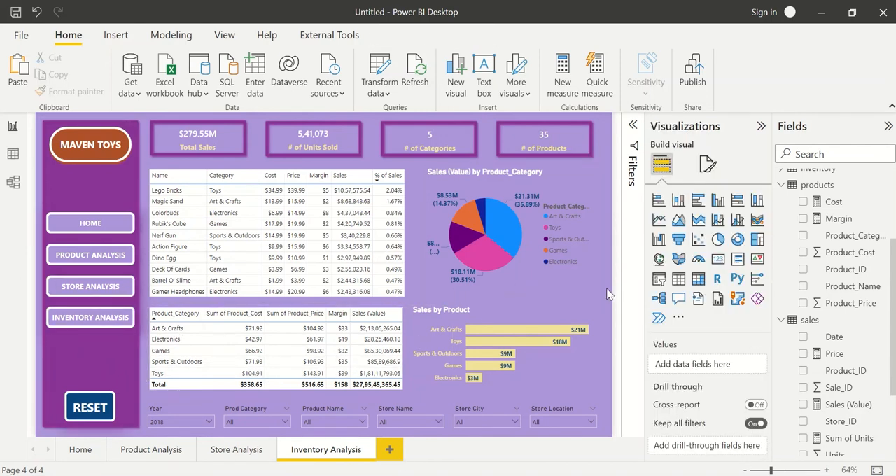
# Test the HOME, PRODUCT ANALYSIS, STORE ANALYSIS and INVENTORY ANALYSIS navigation buttons, and compare the Store Analysis and Inventory Analysis pages.
pyautogui.keyDown('ctrl'); pyautogui.click(96, 223); pyautogui.keyUp('ctrl')
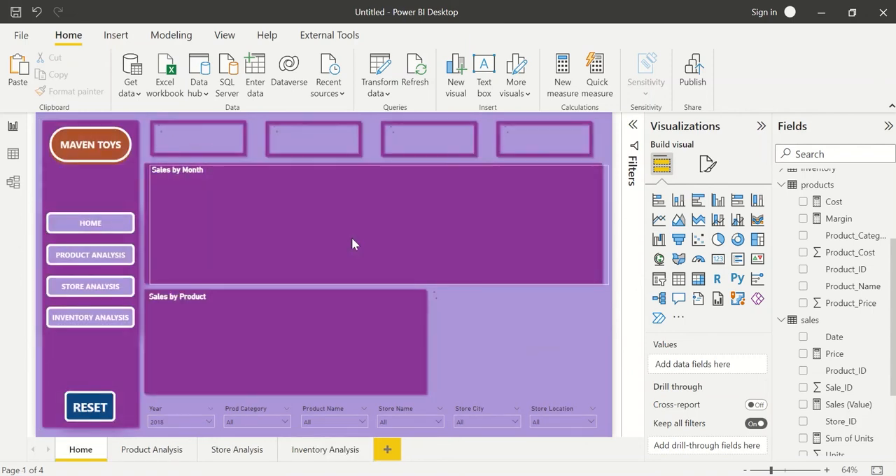
pyautogui.keyDown('ctrl'); pyautogui.click(81, 262); pyautogui.keyUp('ctrl')
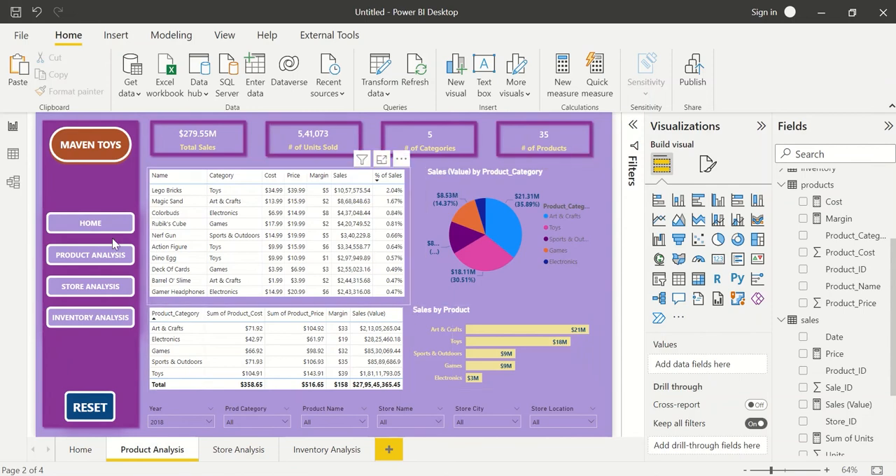
pyautogui.keyDown('ctrl'); pyautogui.click(90, 293); pyautogui.keyUp('ctrl')
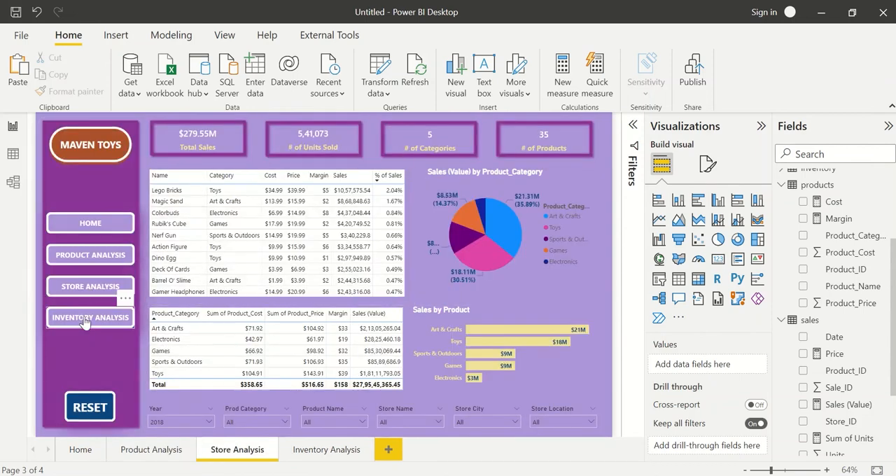
pyautogui.keyDown('ctrl'); pyautogui.click(85, 319); pyautogui.keyUp('ctrl')
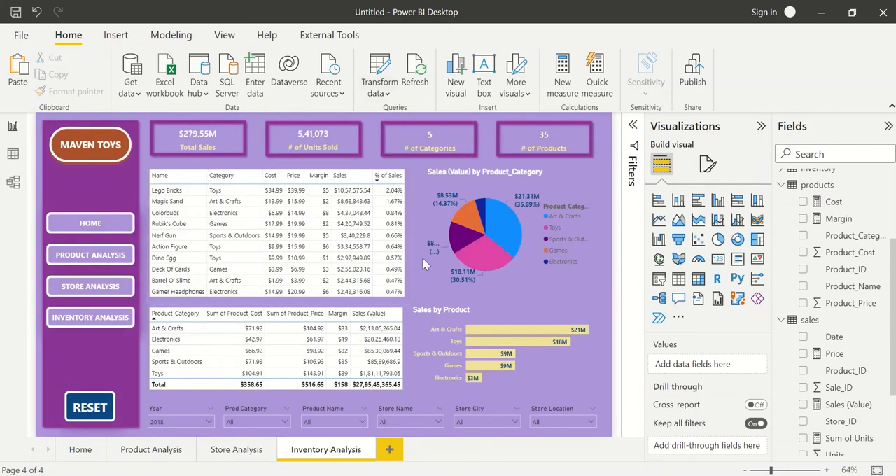
pyautogui.click(249, 452)
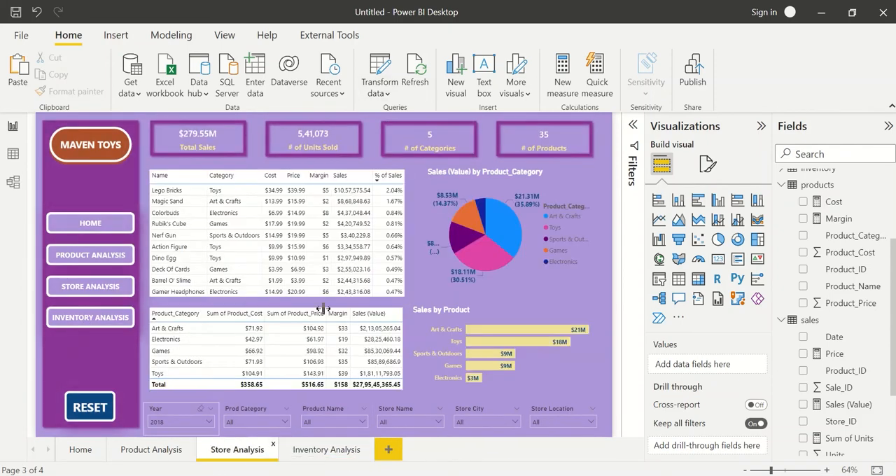
pyautogui.click(330, 452)
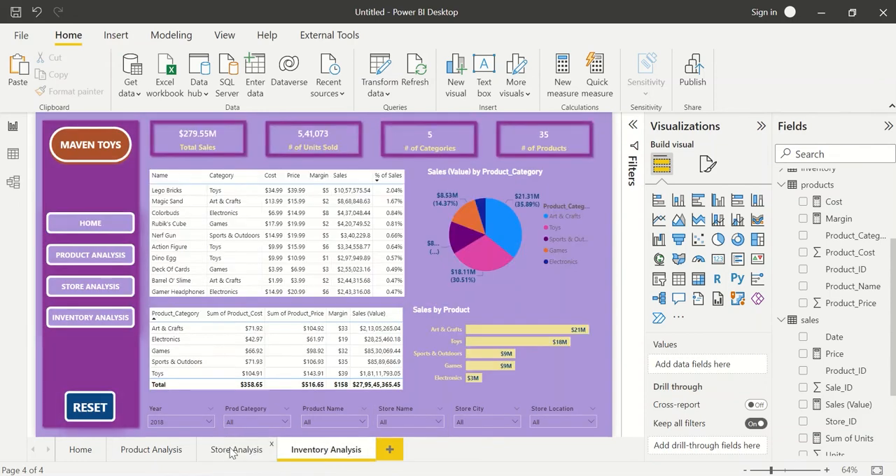
# On the Store Analysis page, remove the Name, Category, Cost, Price and Margin columns from the upper product table.
pyautogui.click(231, 453)
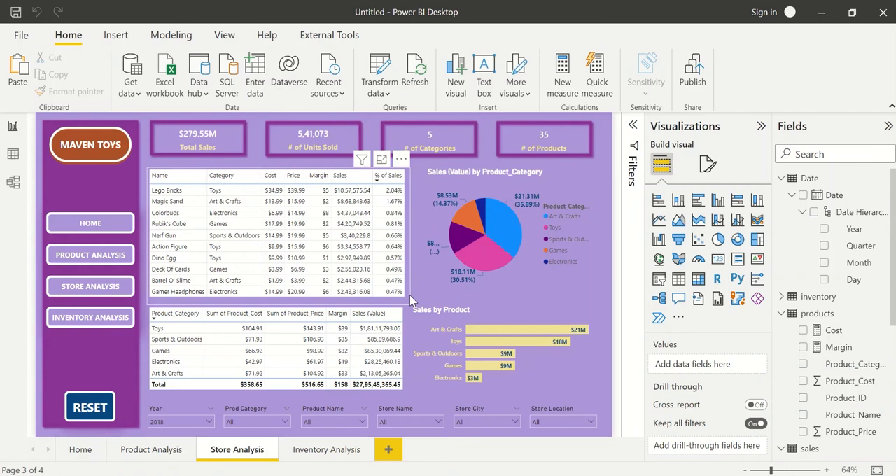
pyautogui.click(410, 295)
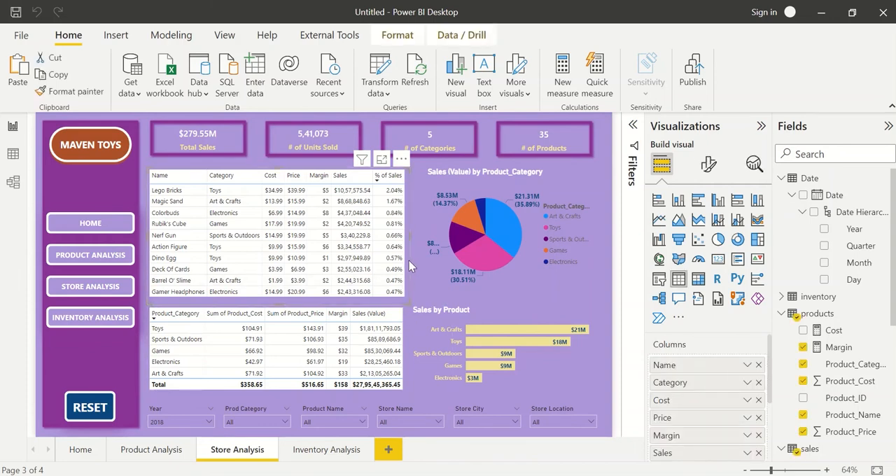
pyautogui.click(757, 366)
pyautogui.click(758, 366)
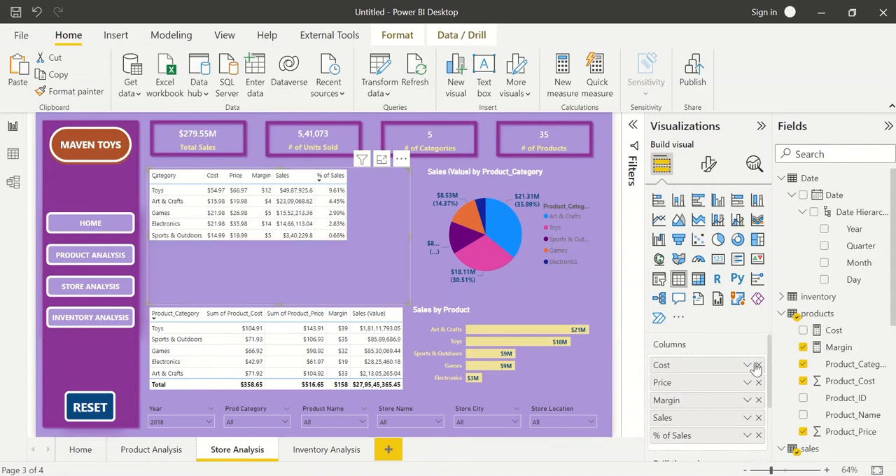
pyautogui.click(757, 365)
pyautogui.click(757, 366)
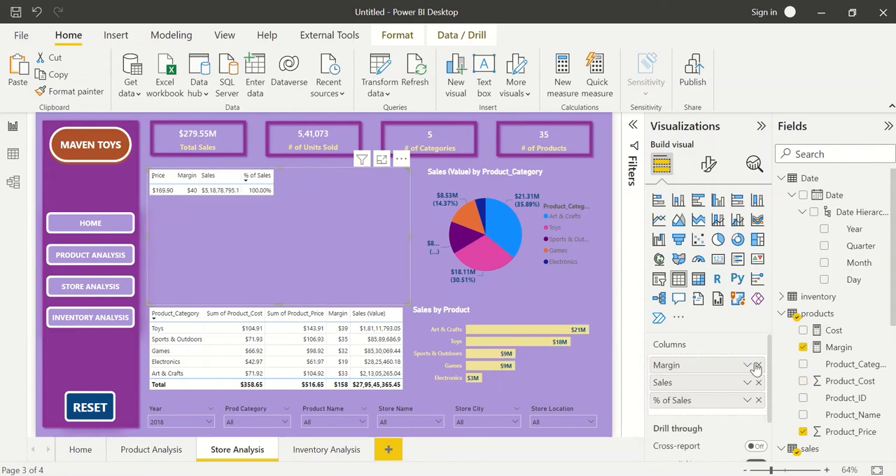
pyautogui.click(757, 365)
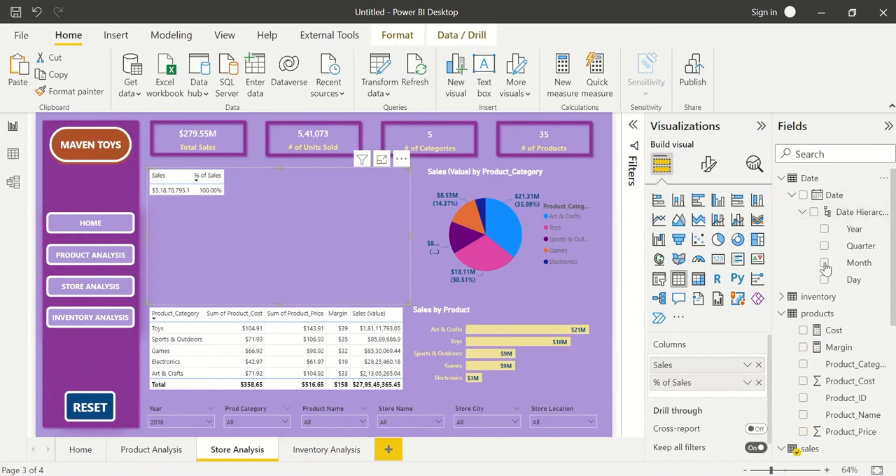
# Add Store_Name as the first column of the upper table and convert the table to a stacked bar chart.
pyautogui.scroll(-4, 825, 265)
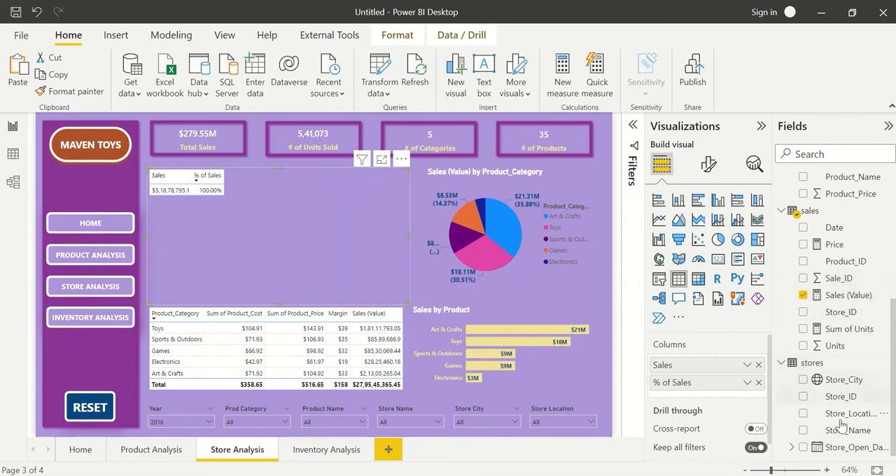
pyautogui.moveTo(844, 430); pyautogui.dragTo(729, 362)
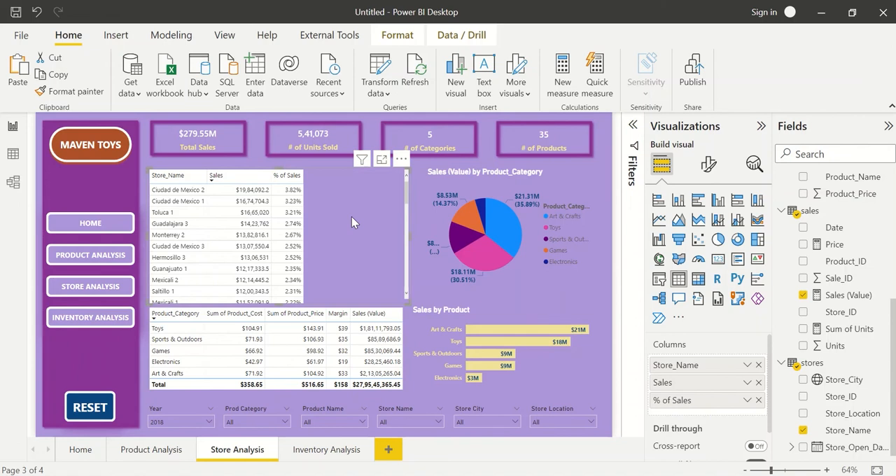
pyautogui.click(659, 201)
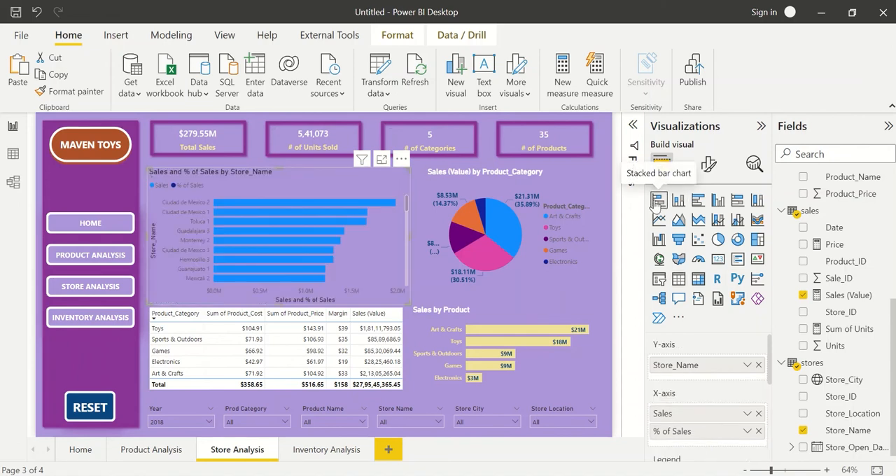
# Copy the formatting of the Sales by Product chart onto the store sales bar chart with Format painter.
pyautogui.click(709, 165)
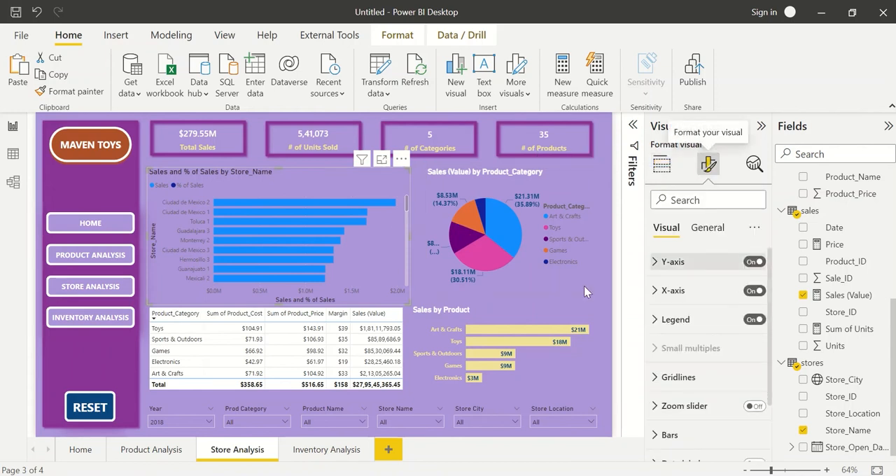
pyautogui.click(471, 315)
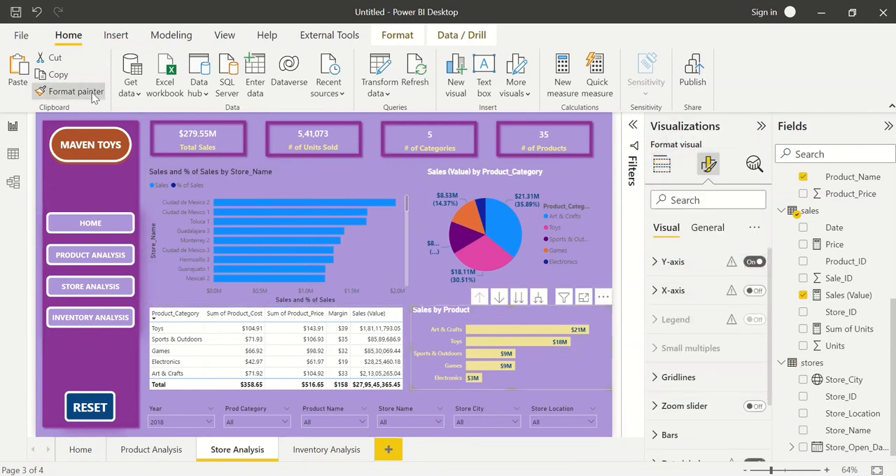
pyautogui.click(369, 247)
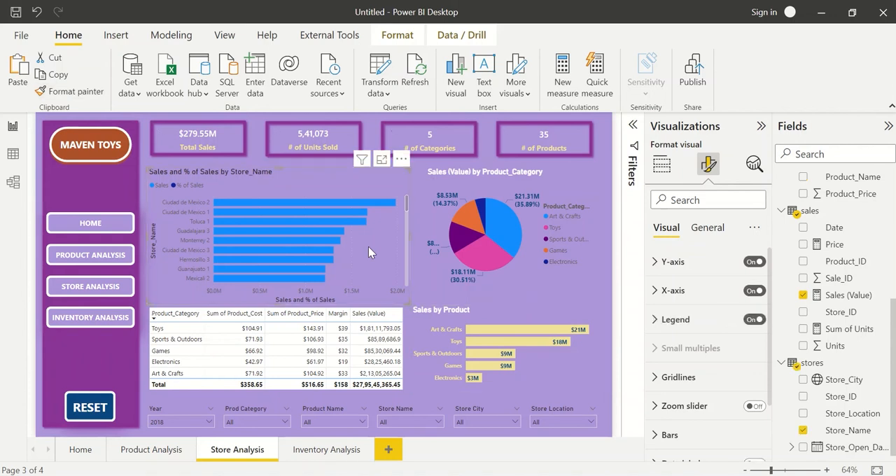
pyautogui.click(396, 322)
pyautogui.click(473, 319)
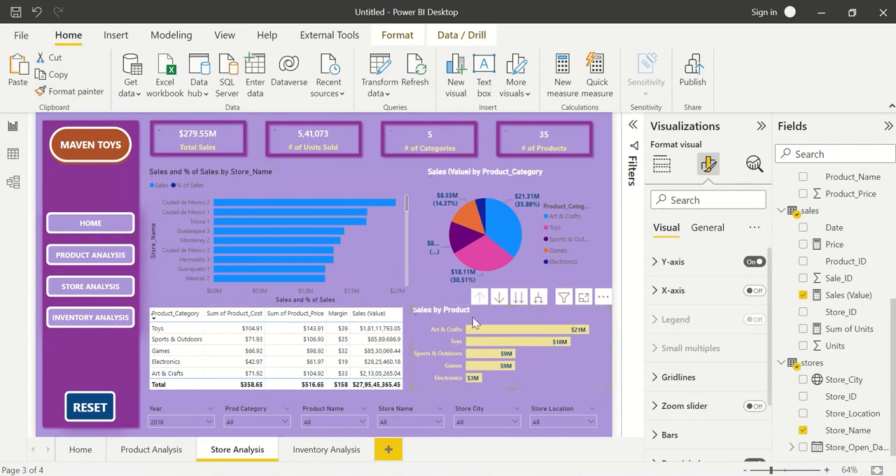
pyautogui.click(70, 91)
pyautogui.click(252, 231)
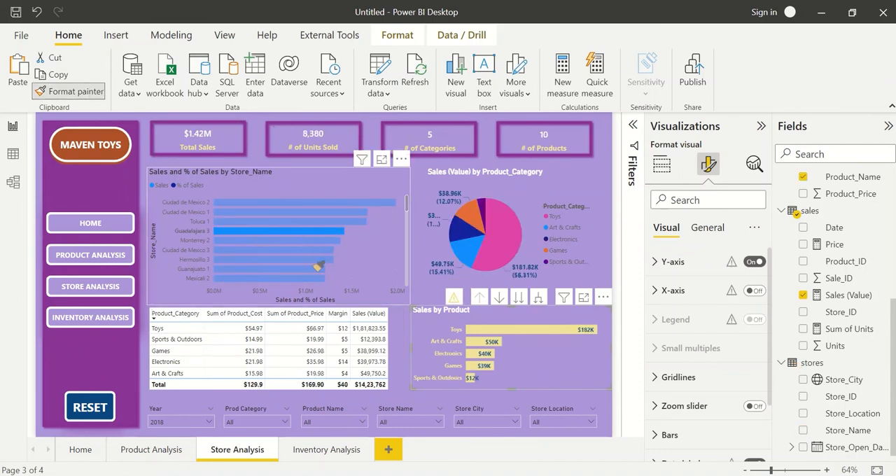
pyautogui.click(252, 233)
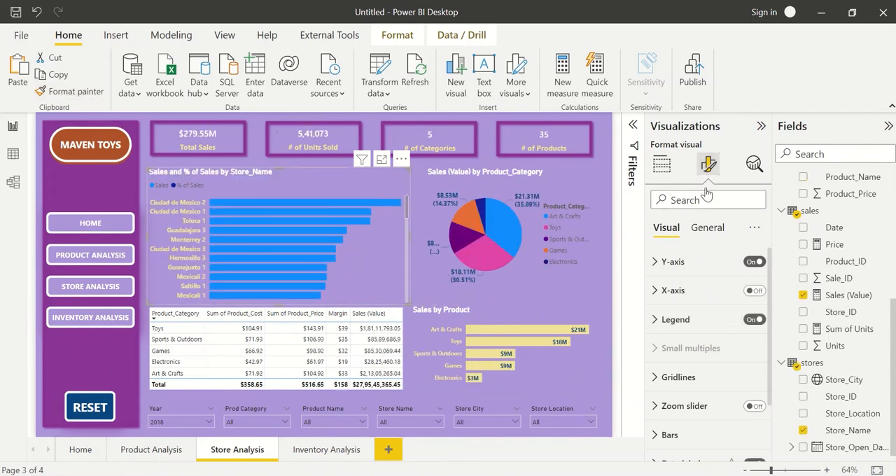
# Set the Sales bar color of the store sales chart to golden yellow and look through its stores.
pyautogui.scroll(-2, 700, 371)
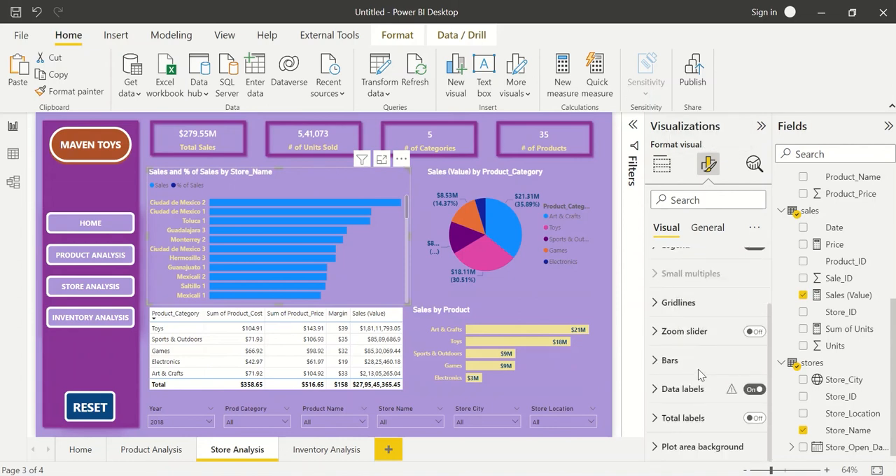
pyautogui.click(694, 363)
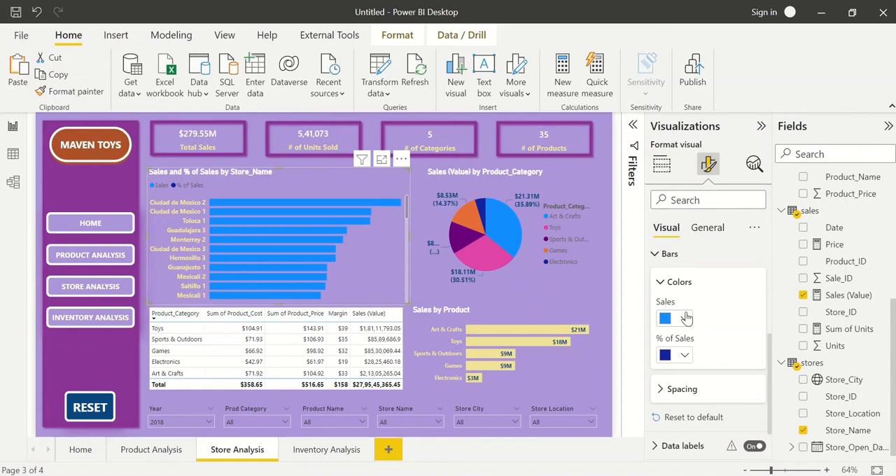
pyautogui.click(667, 319)
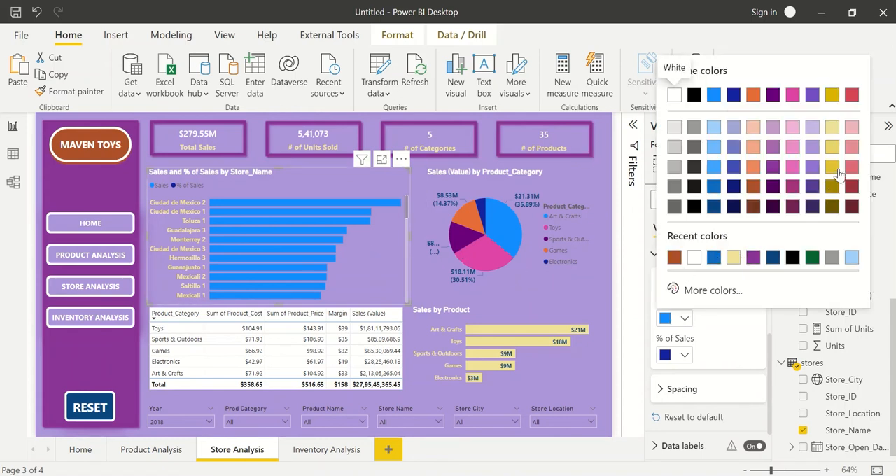
pyautogui.click(833, 168)
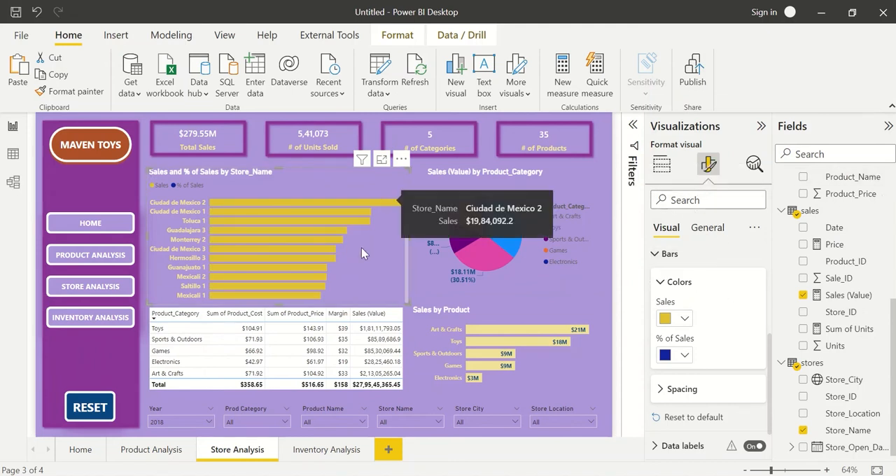
pyautogui.scroll(-10, 362, 247)
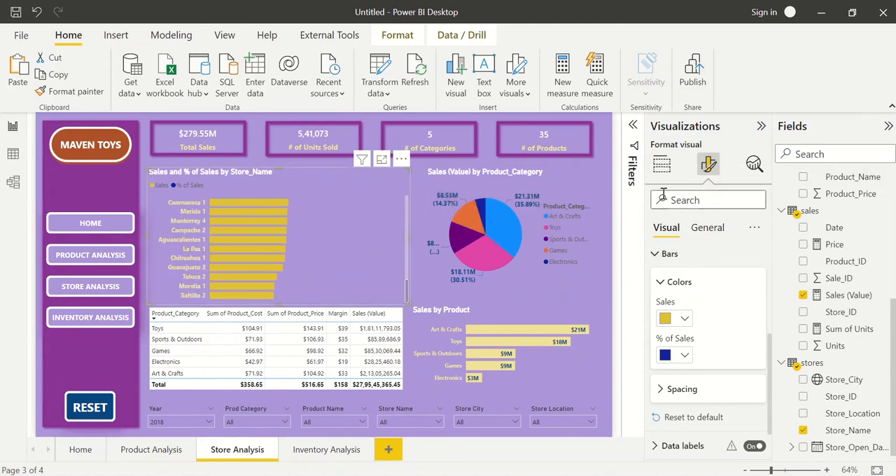
# Remove % of Sales from the X-axis of the store sales bar chart.
pyautogui.click(662, 164)
pyautogui.scroll(-1, 718, 394)
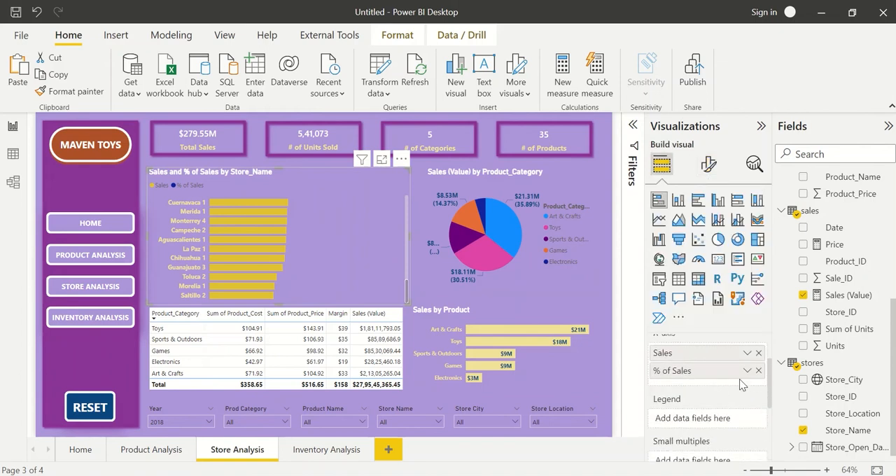
pyautogui.click(759, 370)
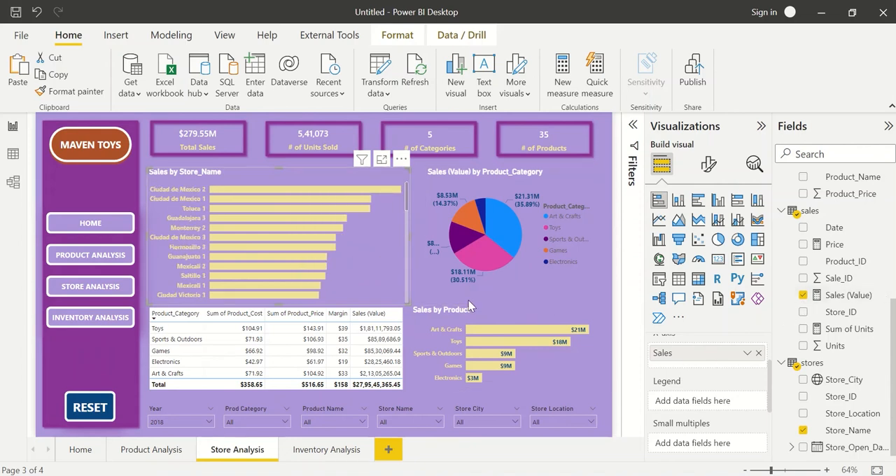
# Add Store_City and Store_Location above Store_Name on the bar chart's Y-axis, with Store_Location as the top level.
pyautogui.scroll(2, 728, 351)
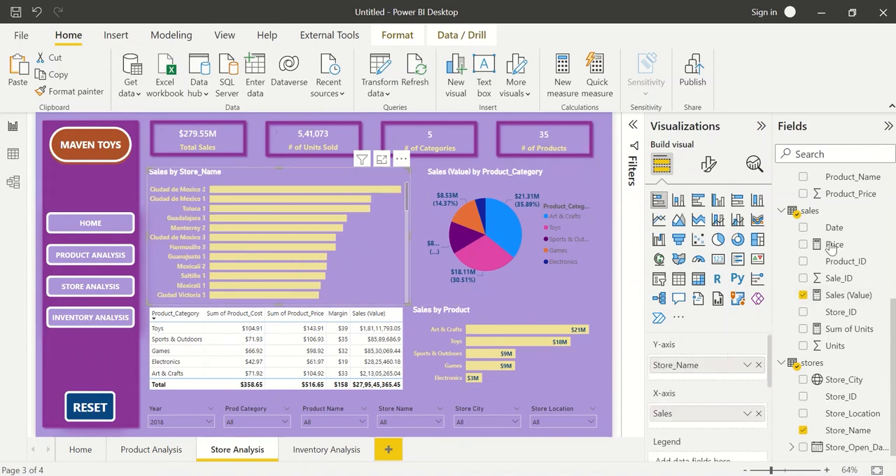
pyautogui.moveTo(848, 383); pyautogui.dragTo(751, 364)
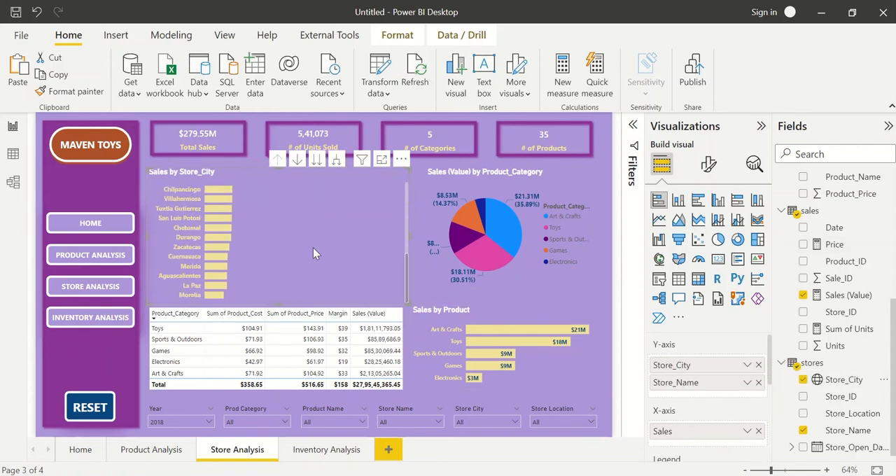
pyautogui.moveTo(842, 419); pyautogui.dragTo(737, 364)
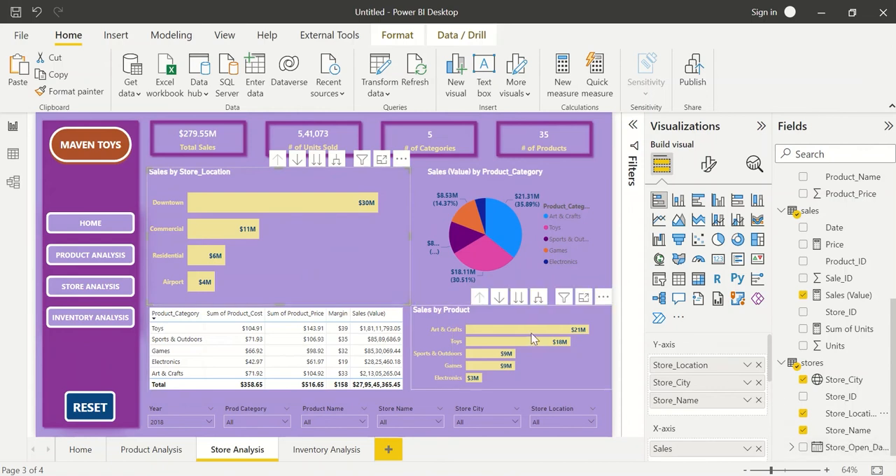
# Delete the product category table and the Sales by Product bar chart from the Store Analysis page.
pyautogui.click(412, 339)
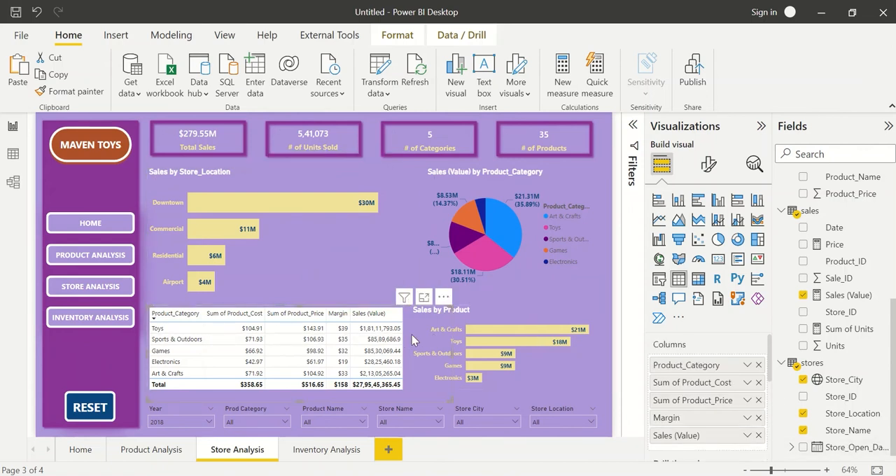
pyautogui.press('Delete')
pyautogui.click(491, 318)
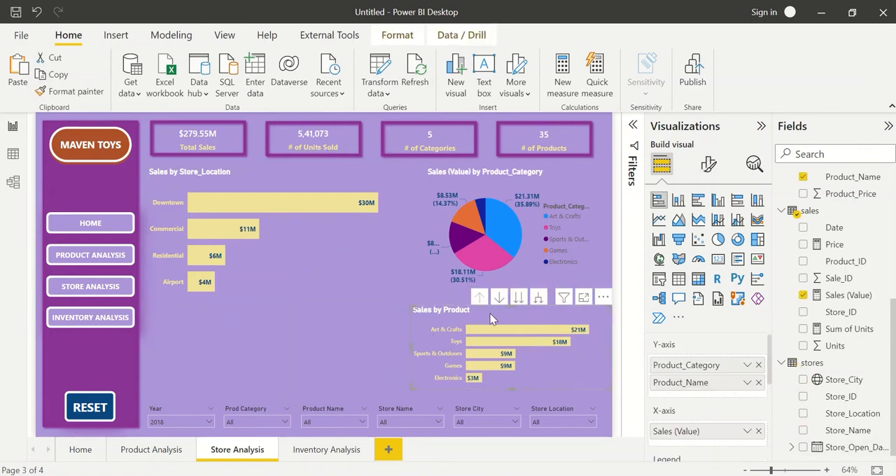
pyautogui.press('Delete')
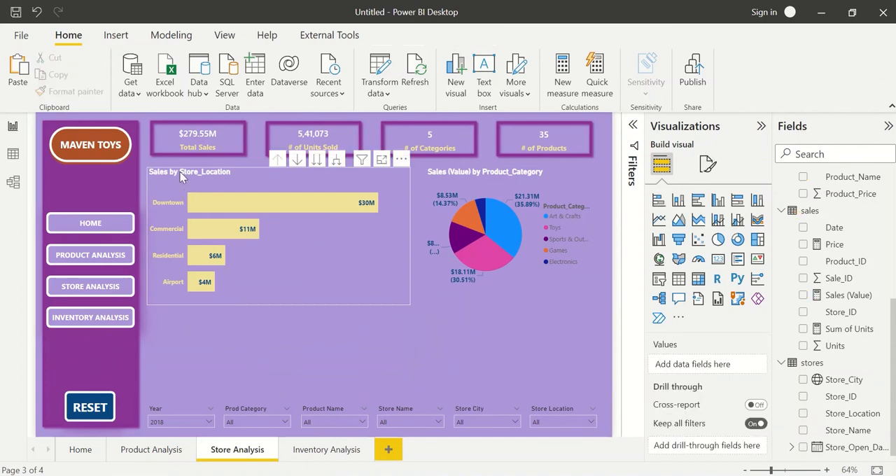
# Replace Product_Category with Store_Location in the pie chart's legend and compare its slices with the store location bars.
pyautogui.click(180, 176)
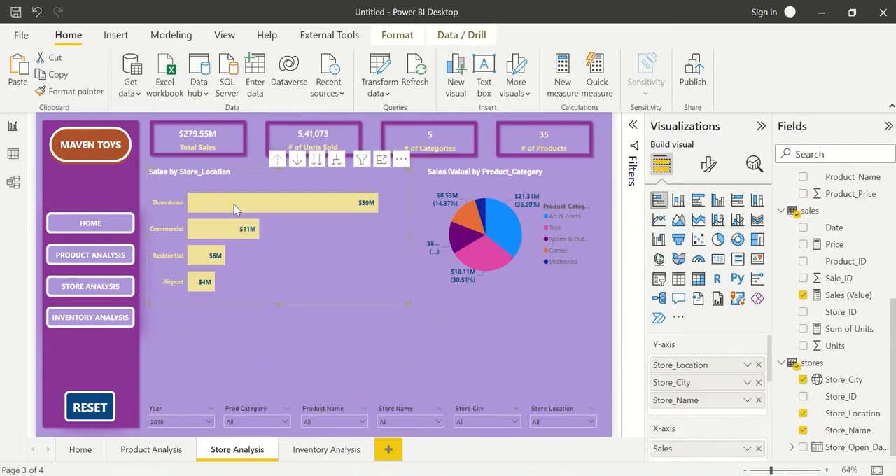
pyautogui.click(470, 179)
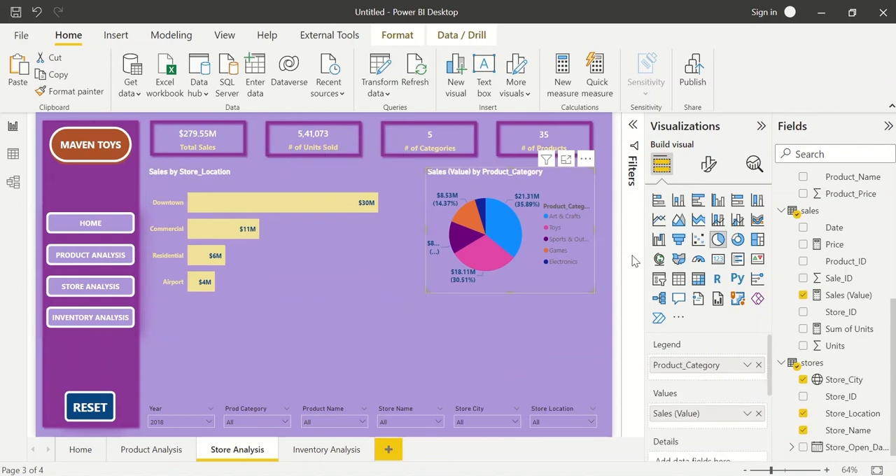
pyautogui.click(758, 365)
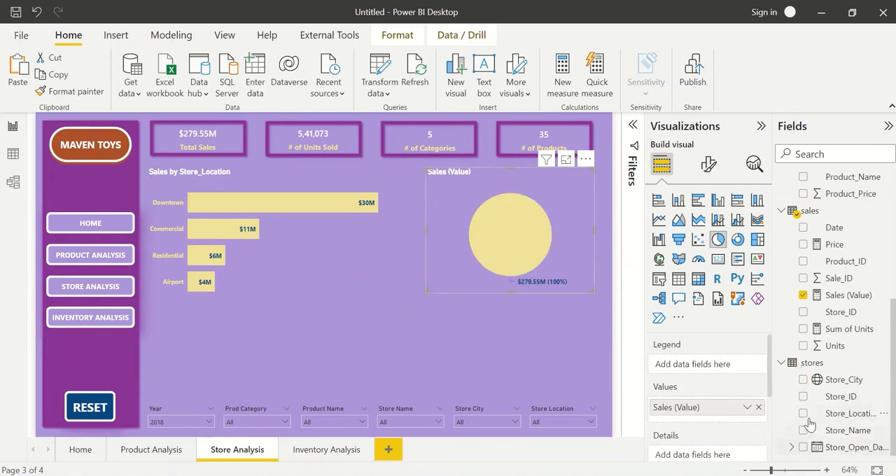
pyautogui.click(804, 414)
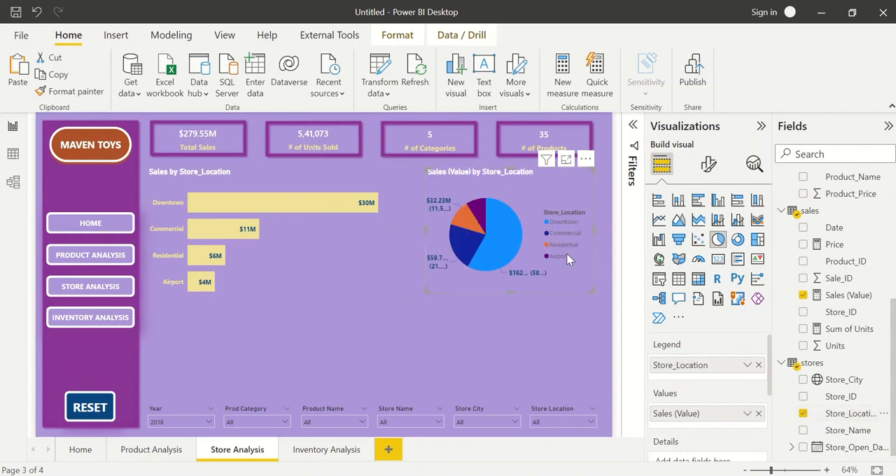
pyautogui.moveTo(512, 229)
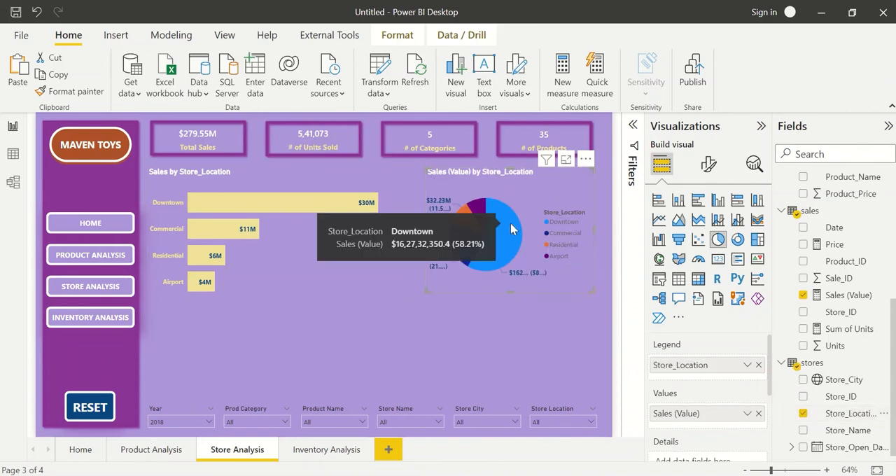
pyautogui.moveTo(203, 256)
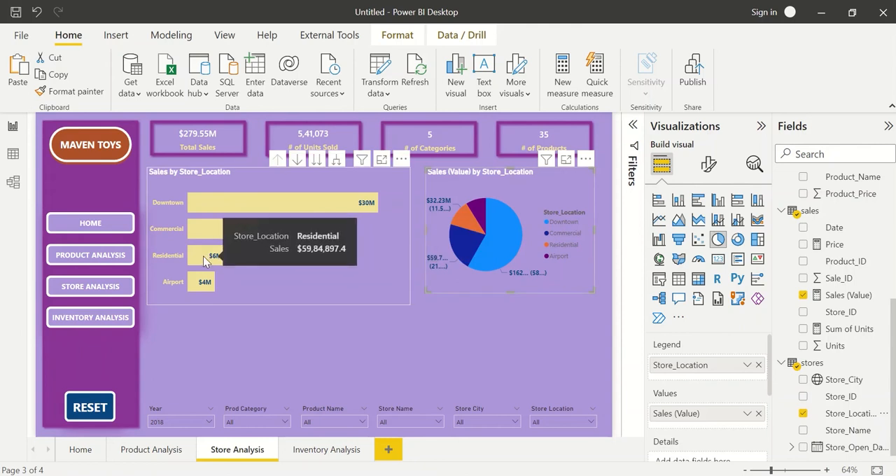
pyautogui.moveTo(202, 282)
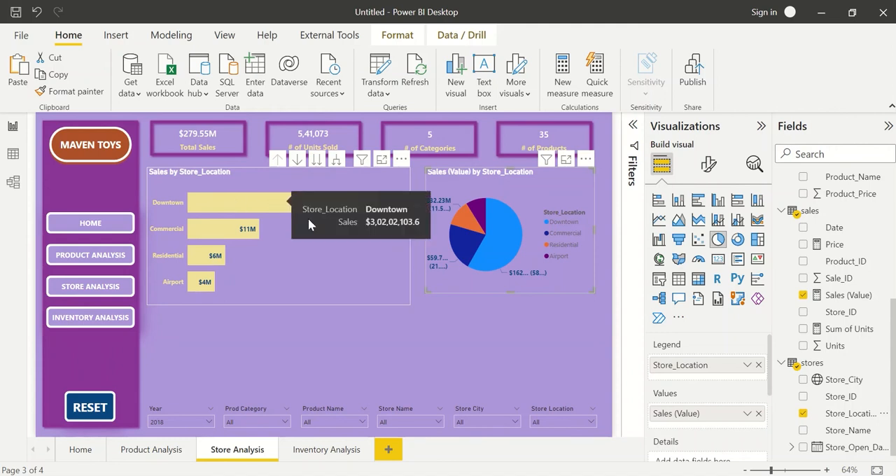
# Delete the pie chart of sales by store location.
pyautogui.click(409, 235)
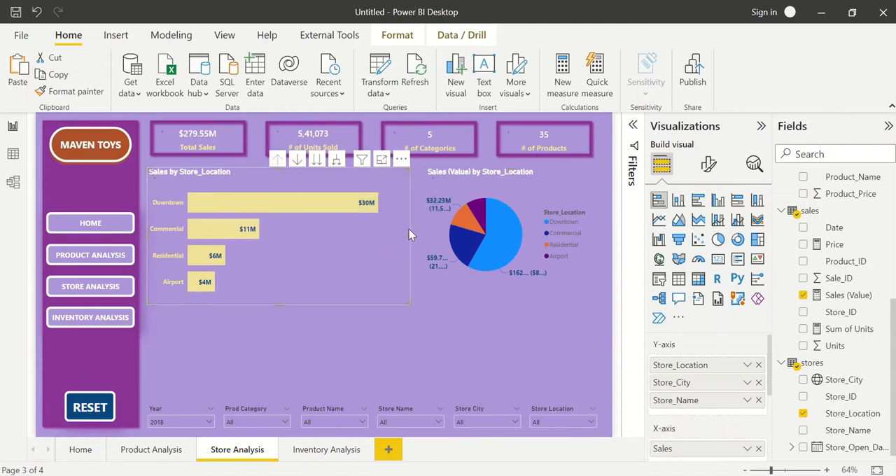
pyautogui.click(453, 177)
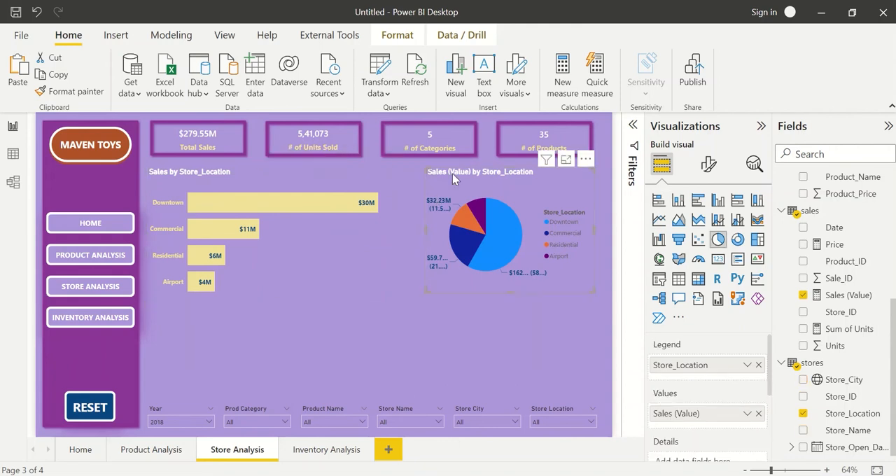
pyautogui.press('Delete')
# Duplicate the Sales by Store_Location bar chart, narrow the copy and align it beside the original.
pyautogui.click(376, 234)
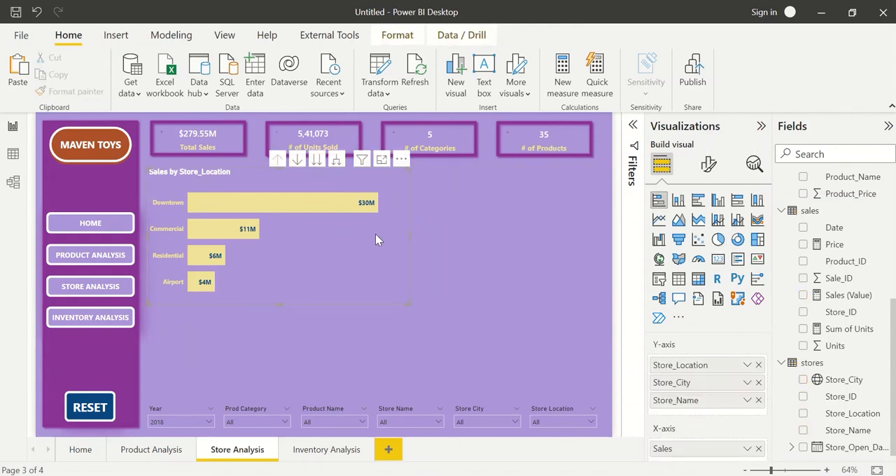
pyautogui.moveTo(333, 243); pyautogui.dragTo(535, 236)
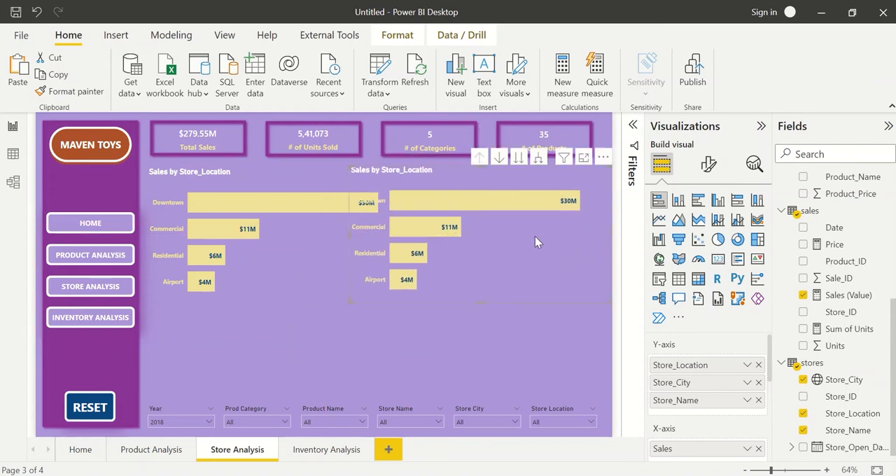
pyautogui.moveTo(349, 235); pyautogui.dragTo(423, 233)
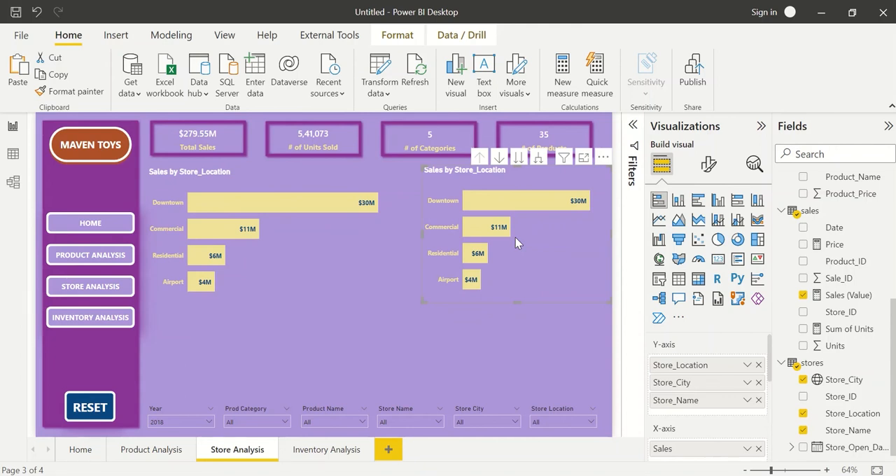
pyautogui.moveTo(515, 238); pyautogui.dragTo(505, 240)
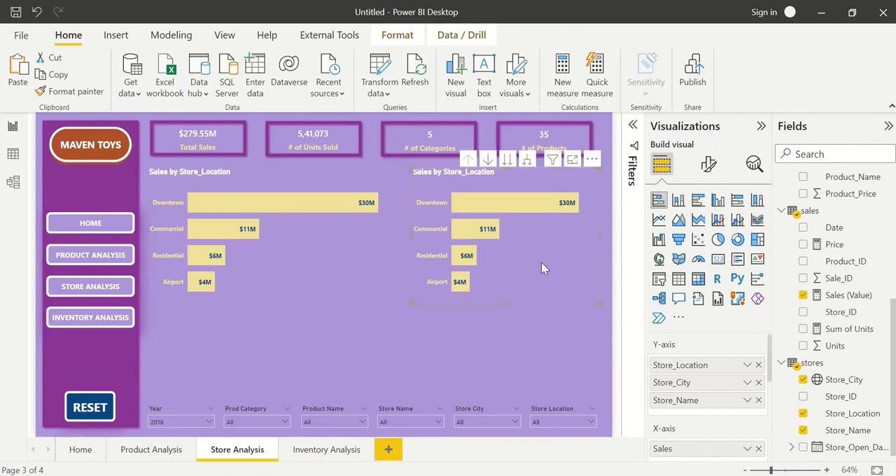
# Remove Store_Location and Store_City from the copied chart's Y-axis and extend the chart down to just above the slicers.
pyautogui.click(759, 365)
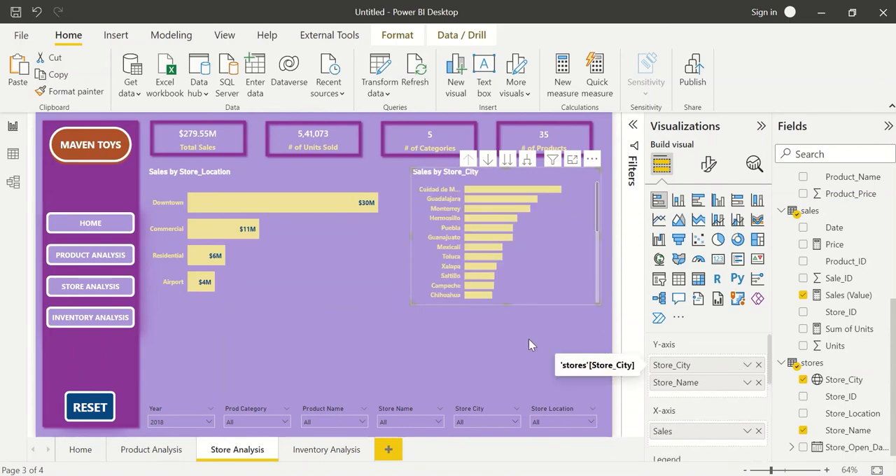
pyautogui.moveTo(504, 302); pyautogui.dragTo(506, 394)
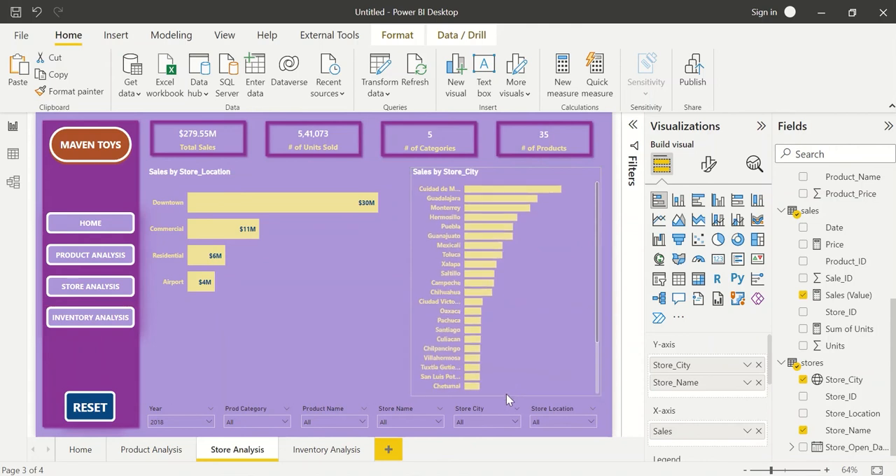
pyautogui.click(759, 365)
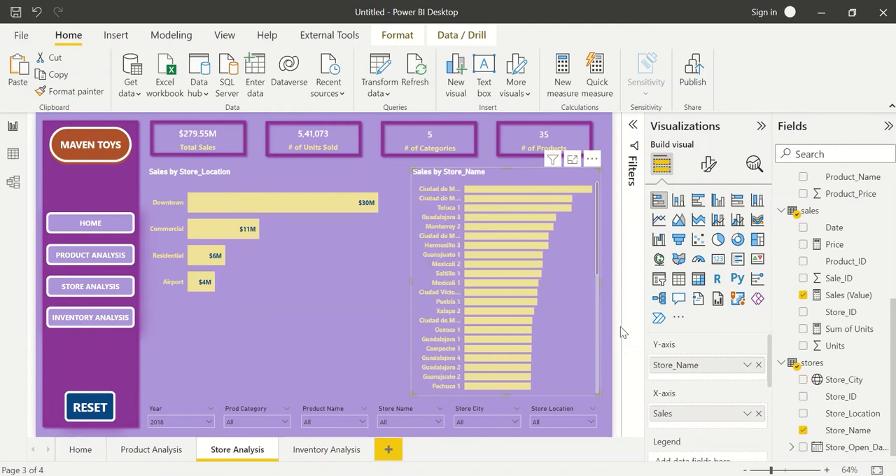
# Examine the data label settings and their warning for the Sales by Store_Name chart.
pyautogui.moveTo(510, 284)
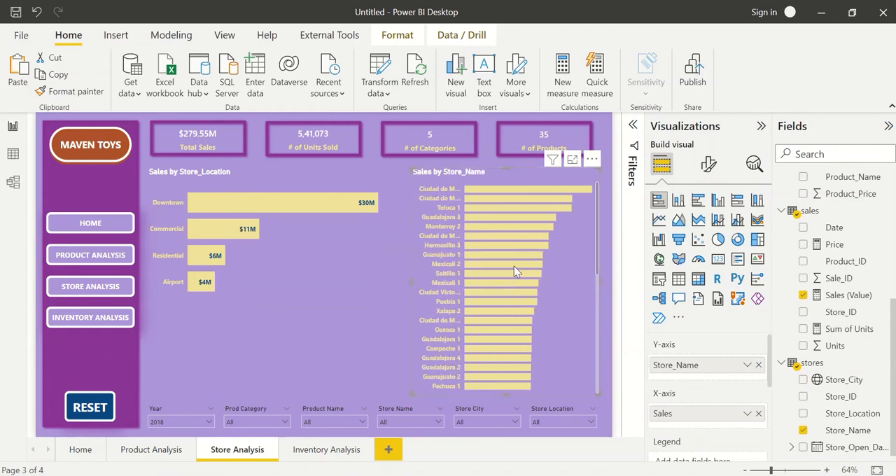
pyautogui.moveTo(514, 267)
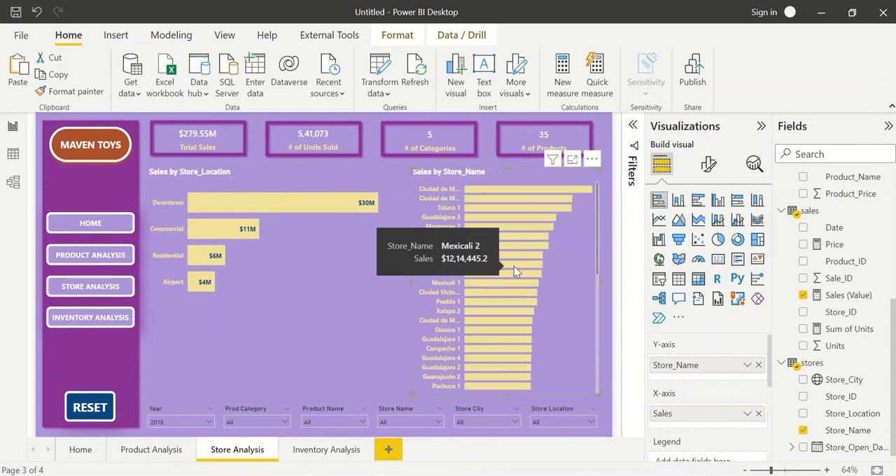
pyautogui.click(708, 164)
pyautogui.scroll(-5, 708, 395)
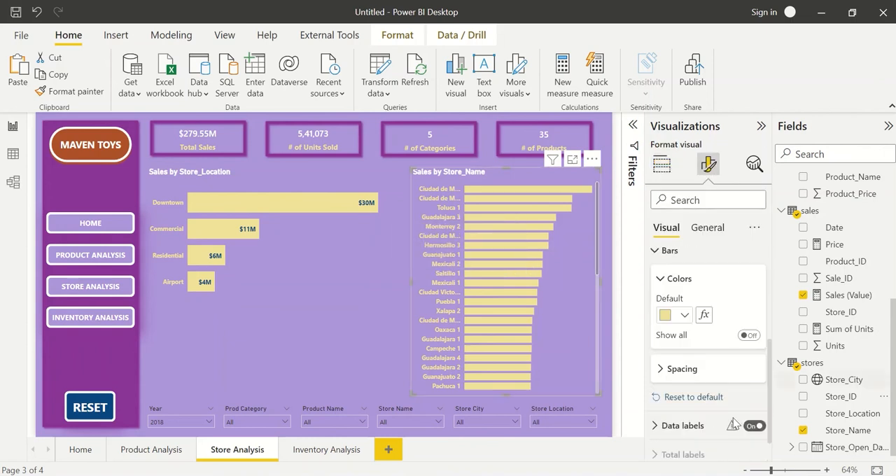
pyautogui.scroll(-1, 713, 410)
pyautogui.click(712, 390)
pyautogui.scroll(-3, 717, 411)
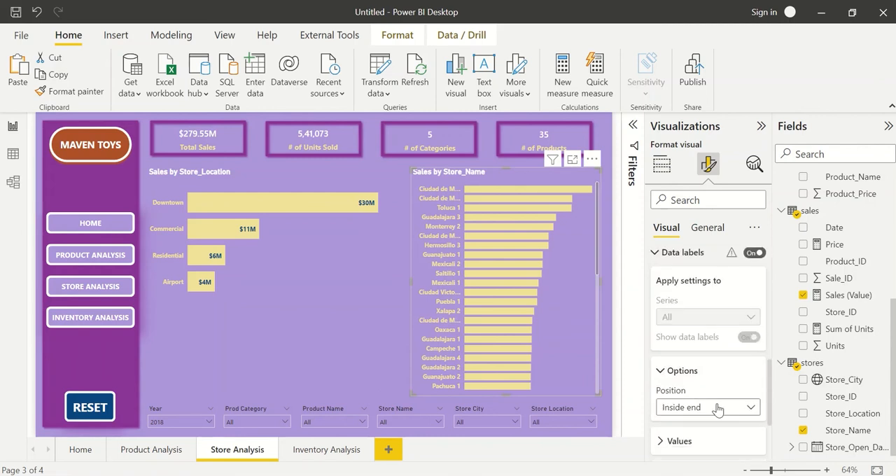
pyautogui.scroll(2, 725, 350)
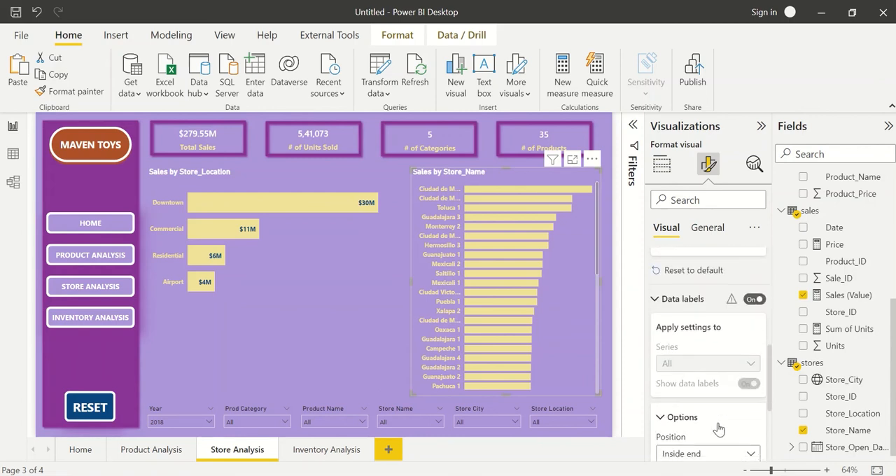
pyautogui.click(732, 301)
pyautogui.scroll(2, 705, 332)
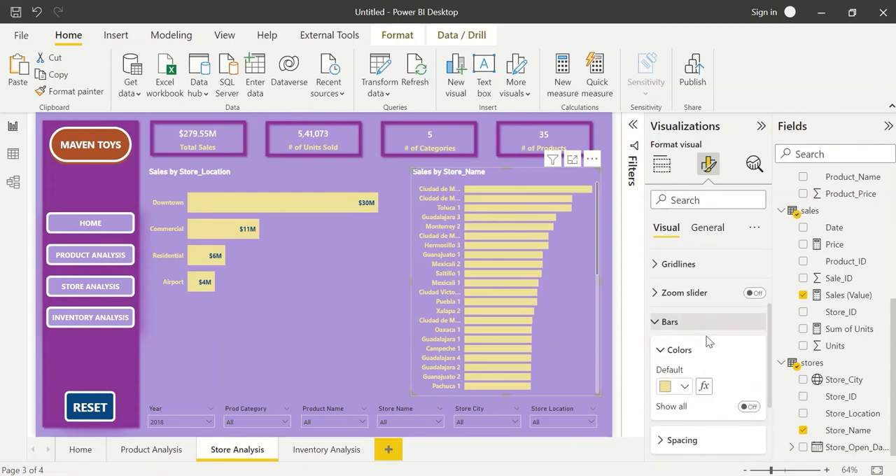
pyautogui.click(686, 333)
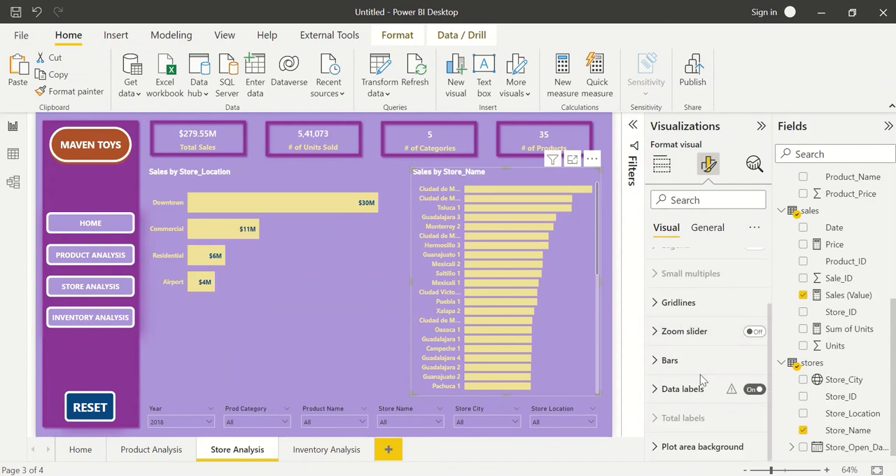
pyautogui.moveTo(732, 395)
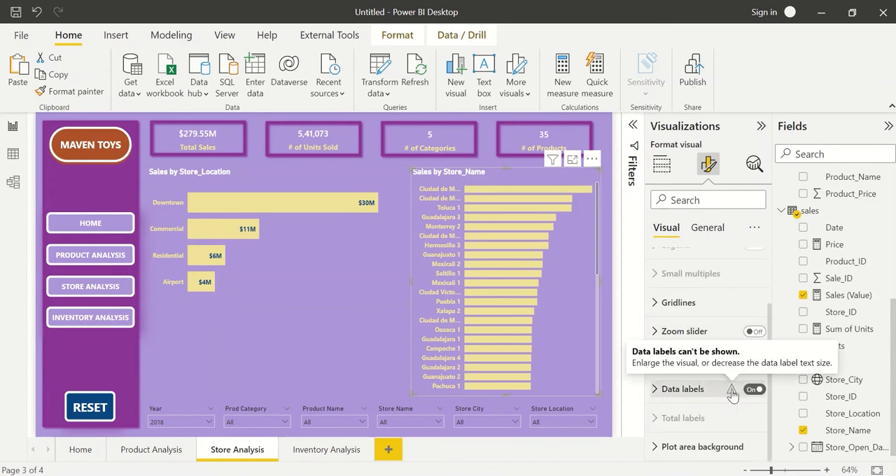
# Set the data label value font size of the Sales by Store_Name chart to 9.
pyautogui.click(729, 392)
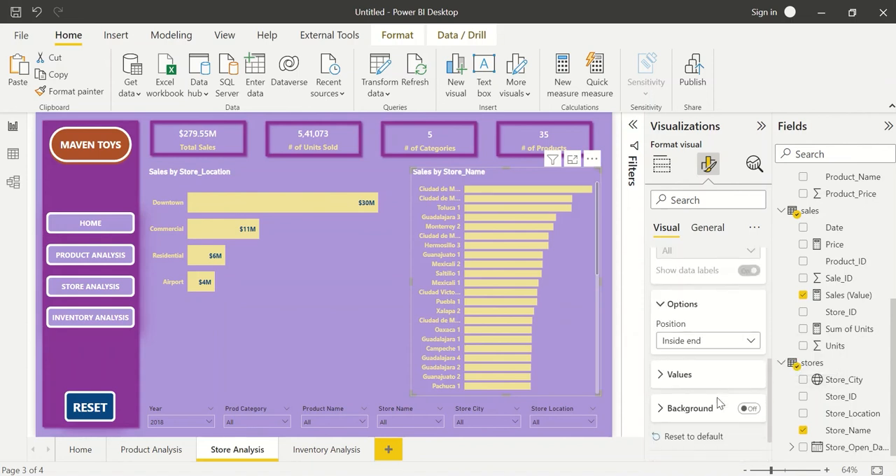
pyautogui.click(694, 373)
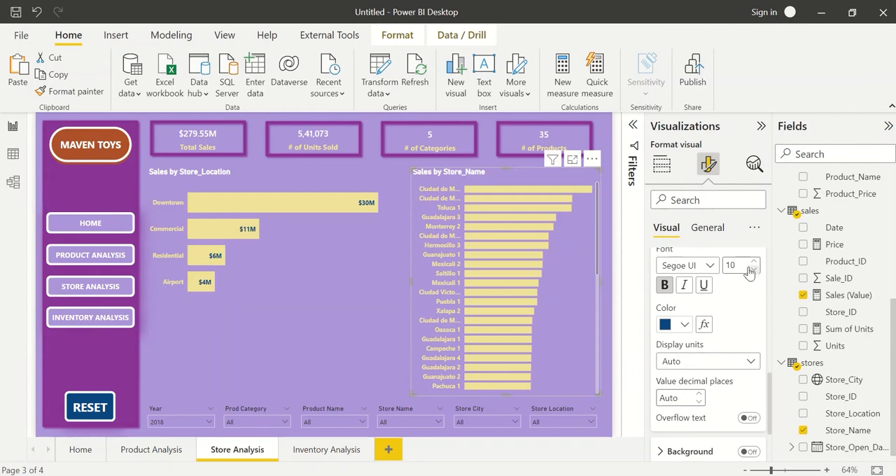
pyautogui.click(751, 271)
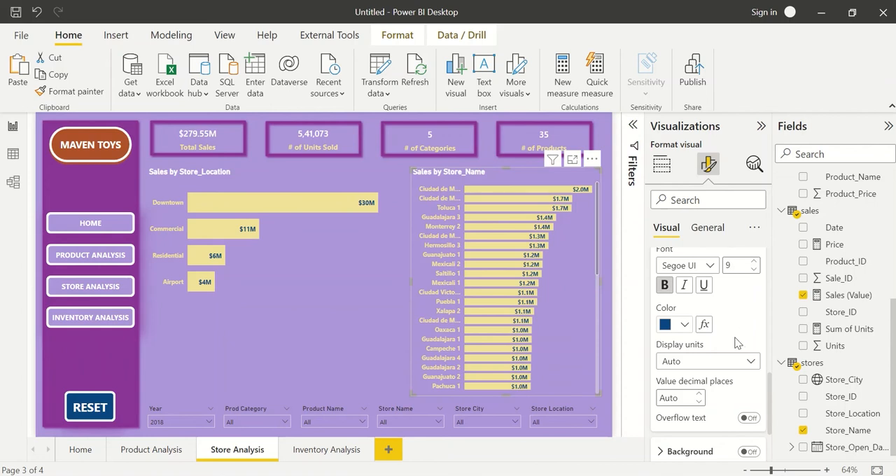
# Set the data label display units of the Sales by Store_Name chart to None.
pyautogui.click(716, 364)
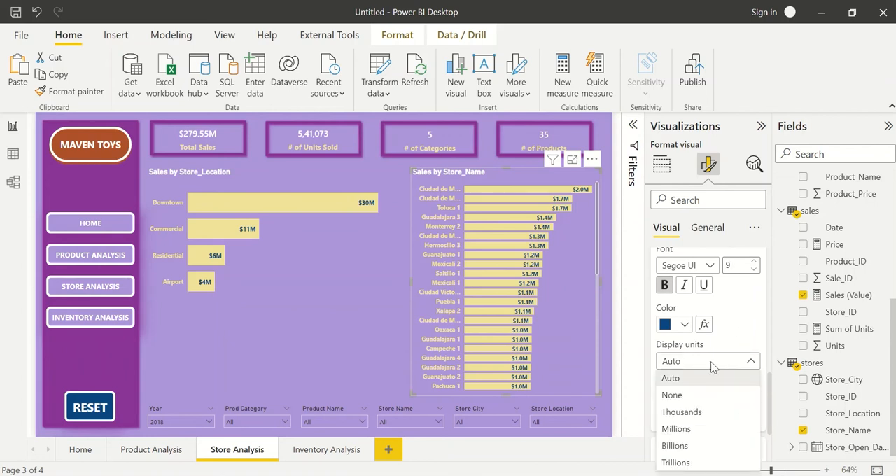
pyautogui.click(698, 396)
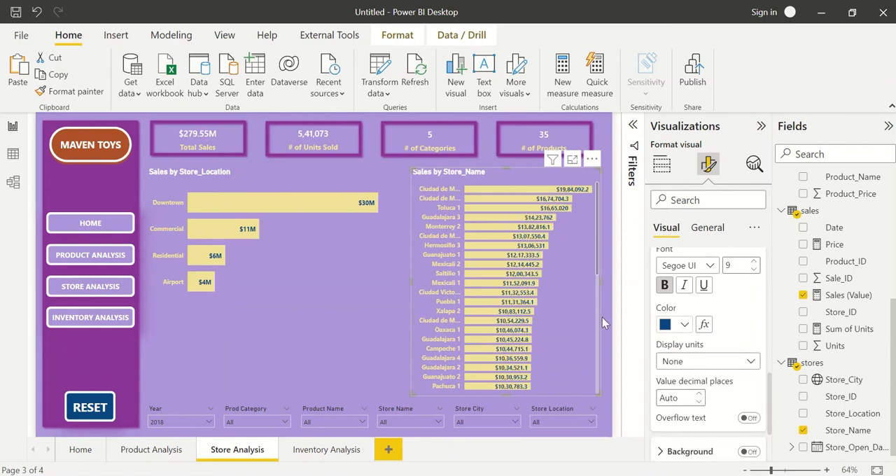
pyautogui.moveTo(502, 277)
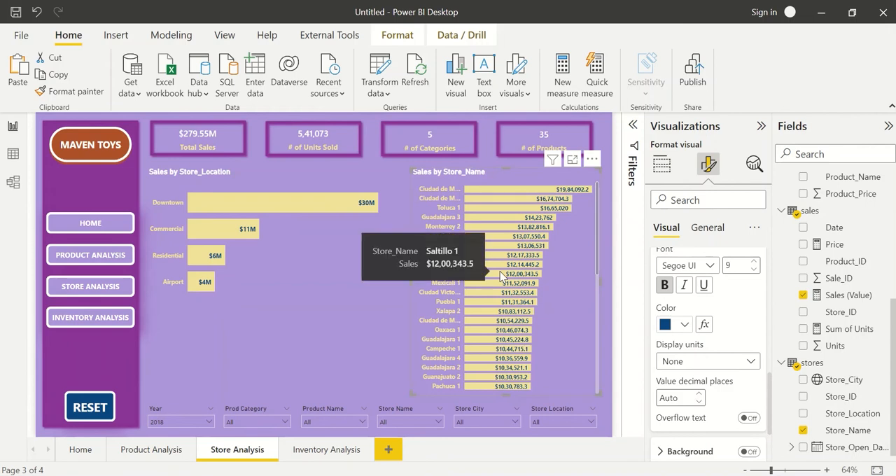
# Swap the two bar charts, shrinking Sales by Store_Location at the upper right and stretching Sales by Store_Name on the left down to the slicers.
pyautogui.moveTo(412, 284); pyautogui.dragTo(153, 271)
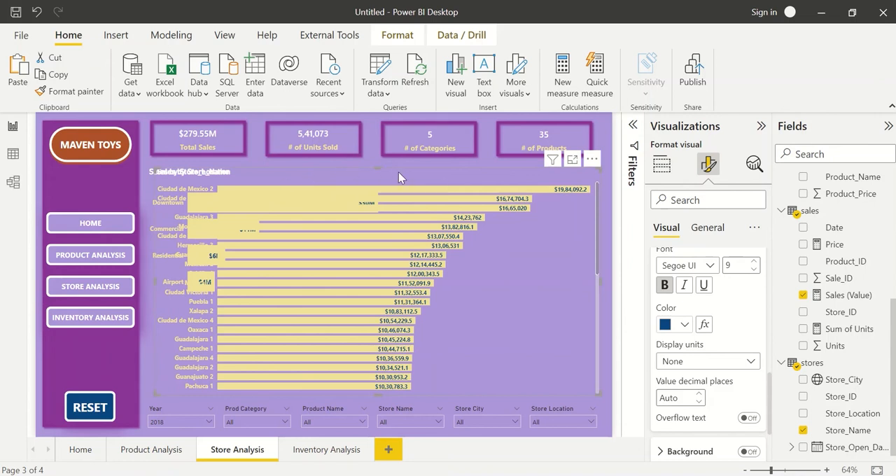
pyautogui.moveTo(376, 168); pyautogui.dragTo(376, 285)
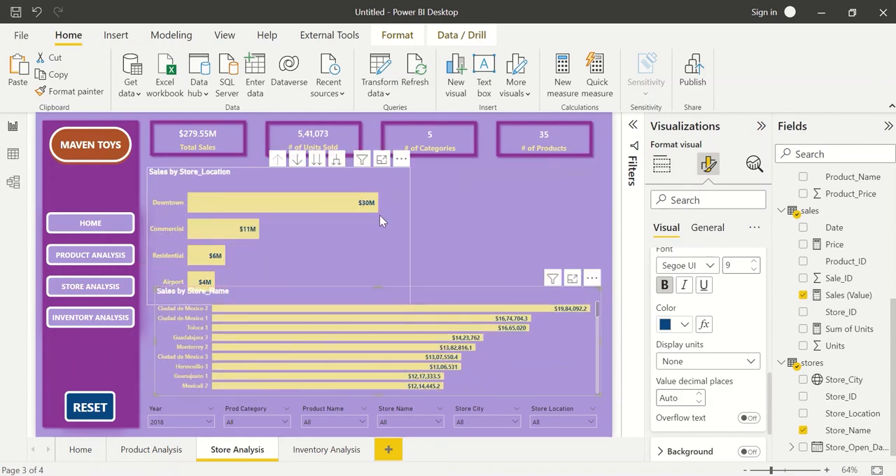
pyautogui.click(284, 248)
pyautogui.moveTo(148, 304); pyautogui.dragTo(259, 236)
pyautogui.moveTo(329, 180); pyautogui.dragTo(539, 172)
pyautogui.moveTo(567, 330); pyautogui.dragTo(554, 210)
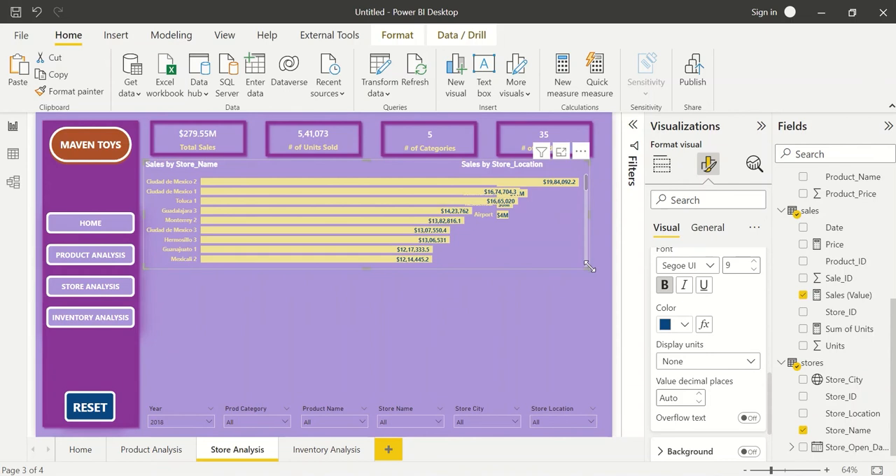
pyautogui.moveTo(589, 266); pyautogui.dragTo(421, 393)
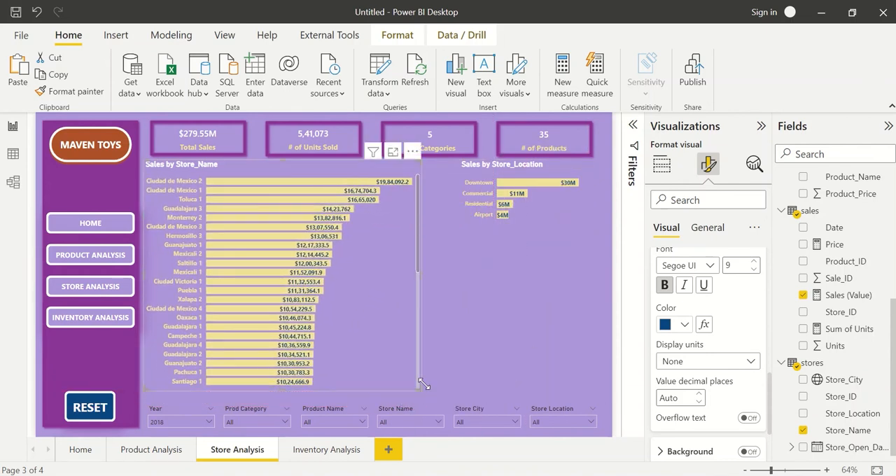
# Move the Sales by Store_Location chart beside the Sales by Store_Name chart and enlarge it toward the page's right edge.
pyautogui.click(477, 185)
pyautogui.moveTo(476, 186); pyautogui.dragTo(450, 175)
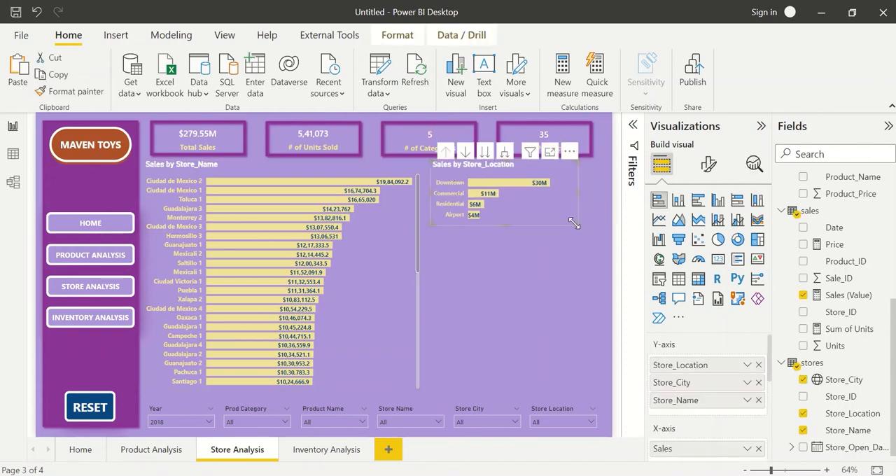
pyautogui.moveTo(575, 225); pyautogui.dragTo(606, 245)
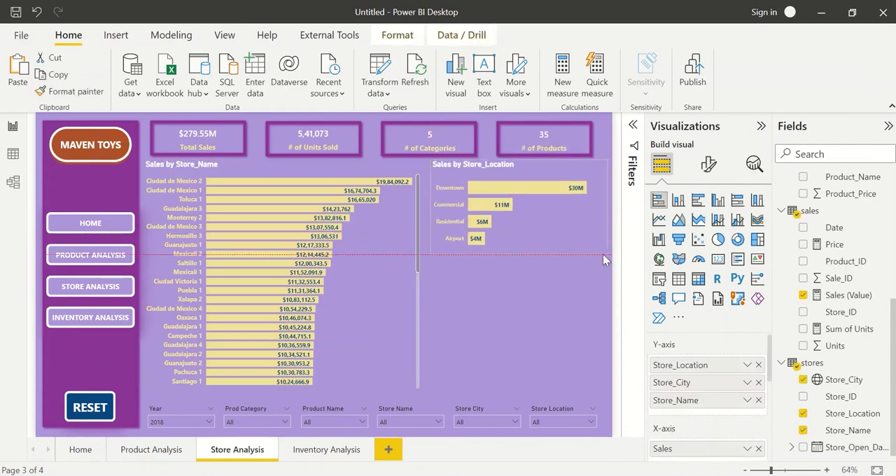
# Change the title of the Sales by Store_Location chart to "Sales by Location".
pyautogui.click(709, 164)
pyautogui.click(706, 228)
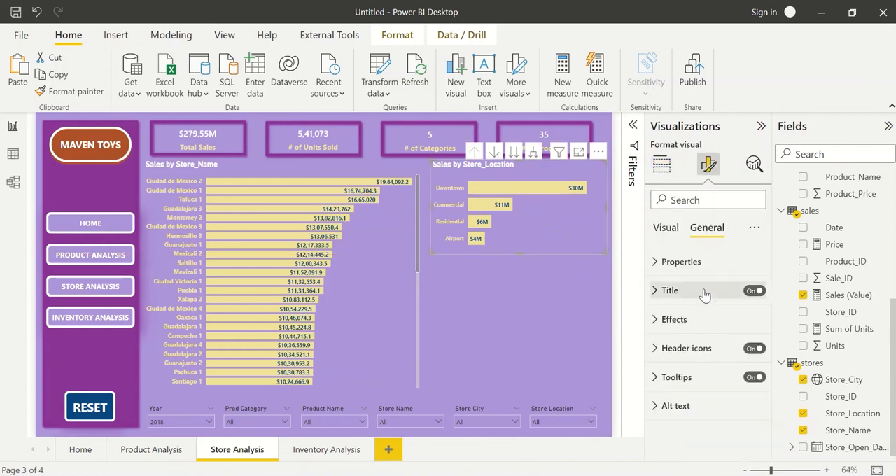
pyautogui.click(704, 294)
pyautogui.click(706, 332)
pyautogui.hotkey('ctrl', 'a')
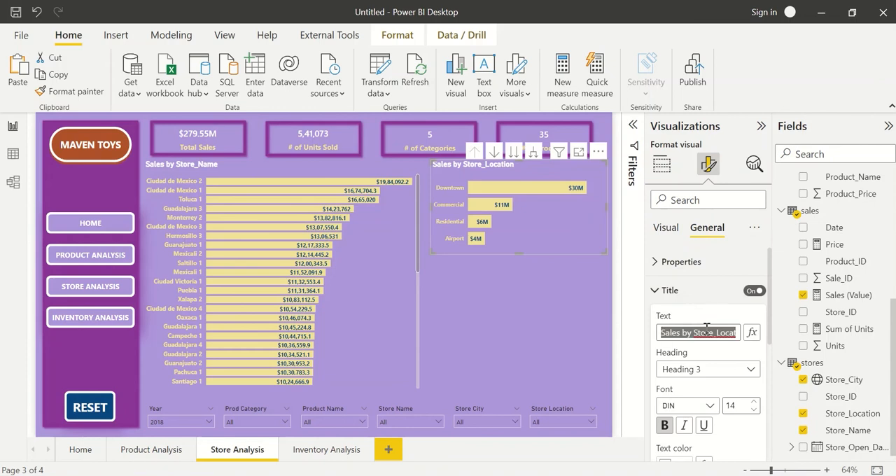
pyautogui.write('Sa')
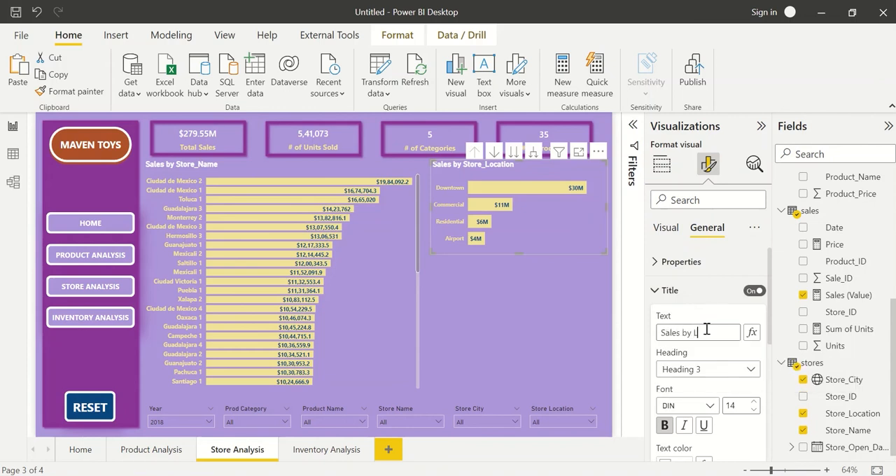
pyautogui.press('Return')
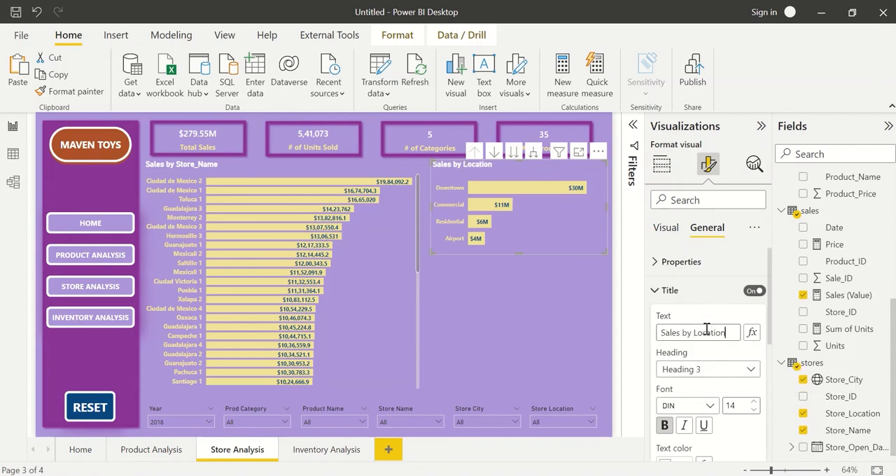
# Remove Store_Name from the Y-axis of the Sales by Location chart and nudge the chart slightly down and left.
pyautogui.click(671, 228)
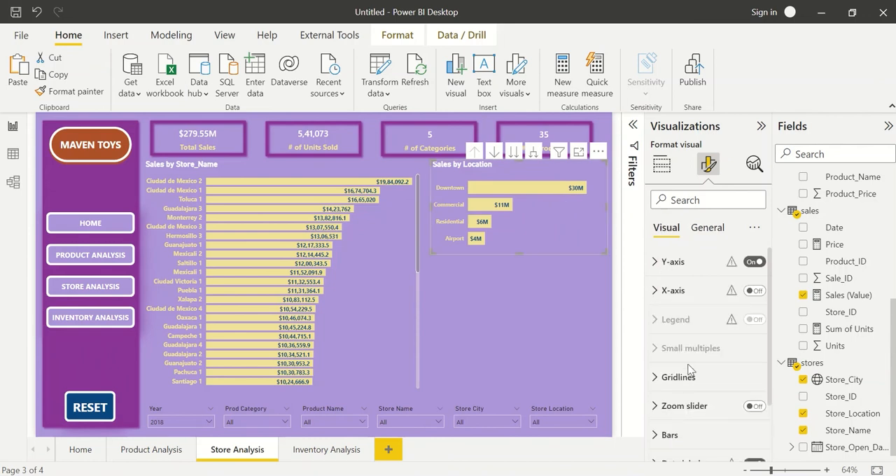
pyautogui.click(662, 164)
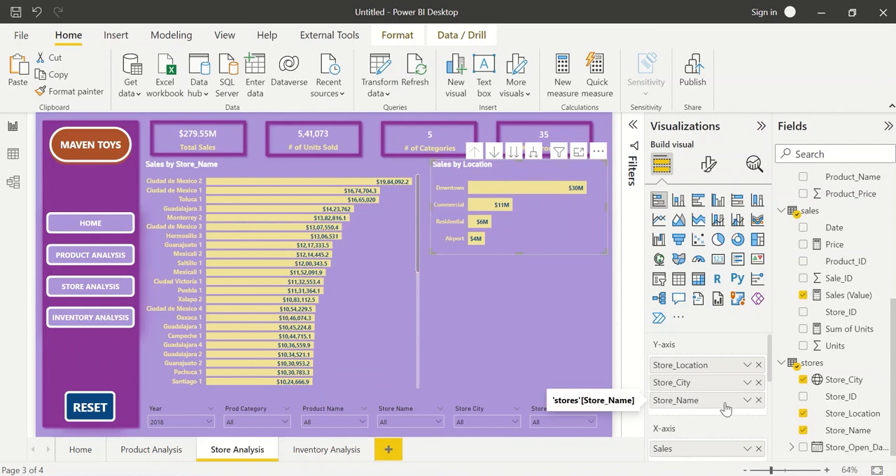
pyautogui.click(758, 400)
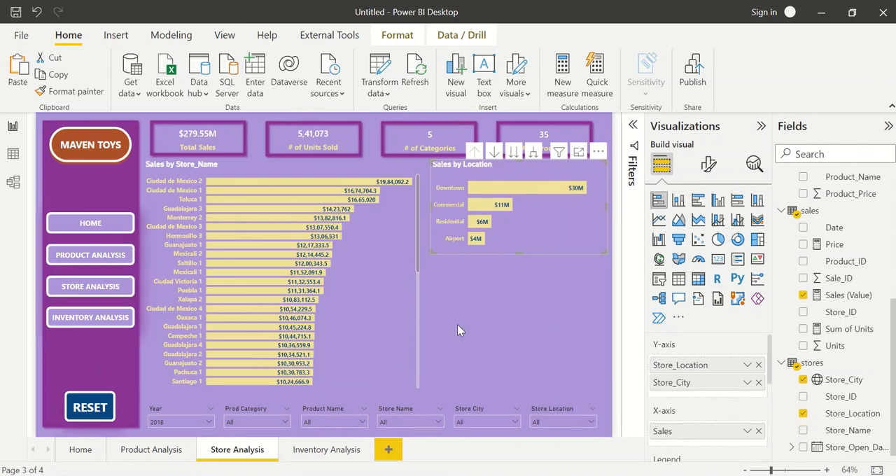
pyautogui.click(457, 277)
pyautogui.moveTo(519, 242); pyautogui.dragTo(514, 247)
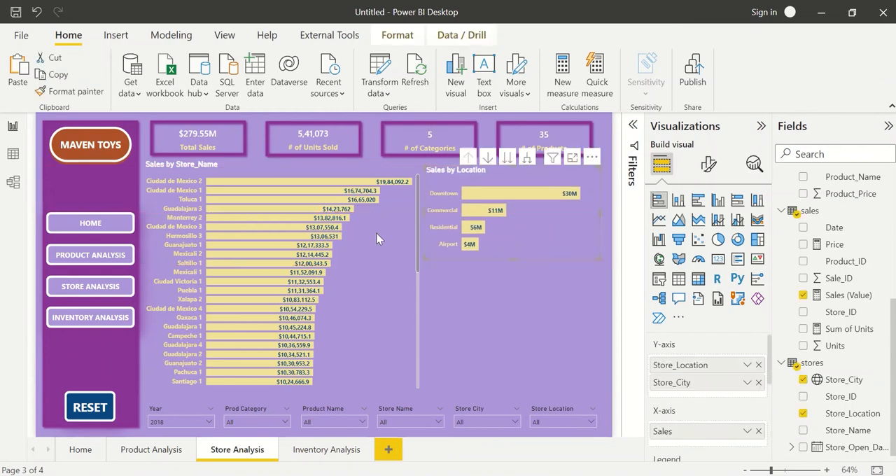
# Add a map visual below the Sales by Location chart with Store_City as location and Sales (Value) as value, focused on Mexico.
pyautogui.click(224, 169)
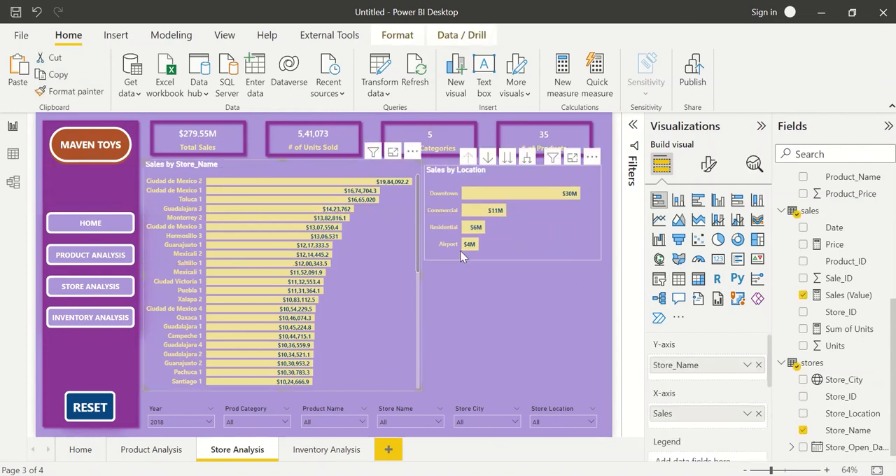
pyautogui.click(499, 298)
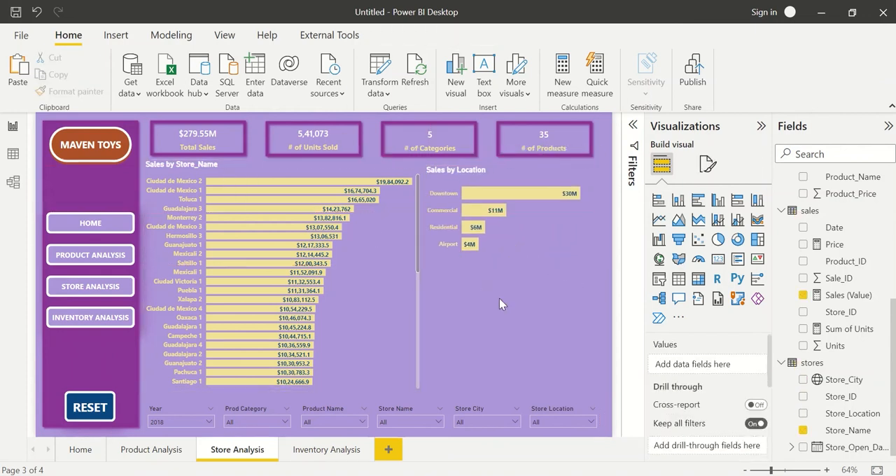
pyautogui.click(659, 259)
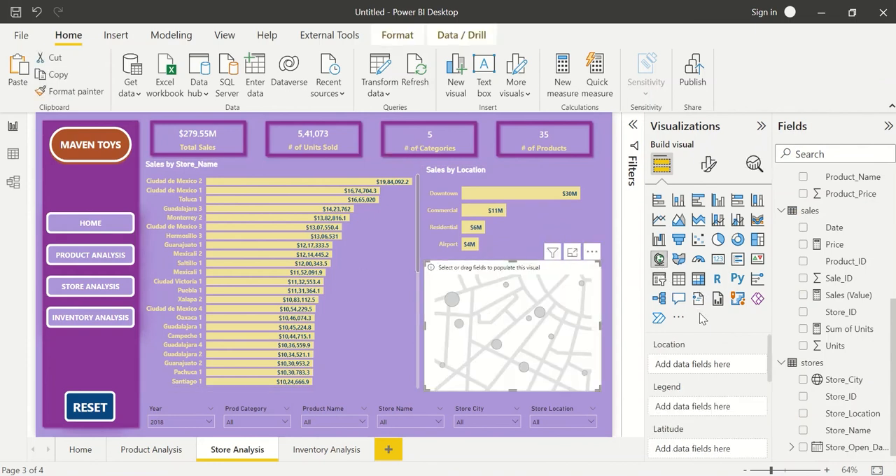
pyautogui.click(804, 381)
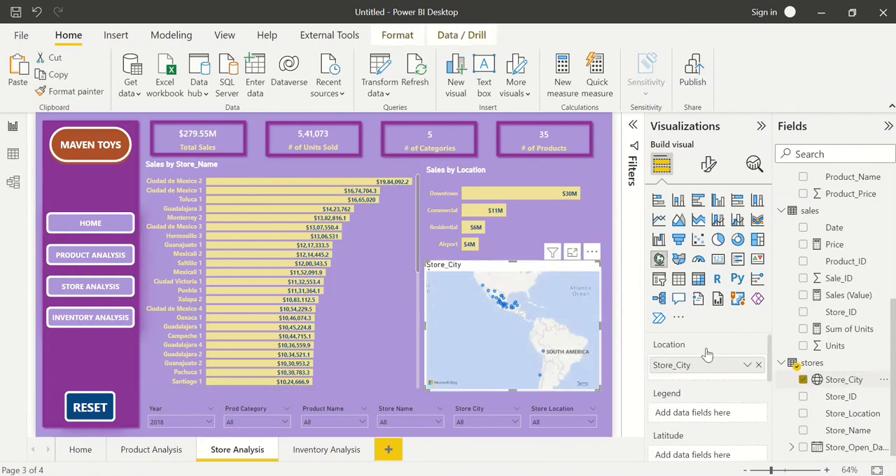
pyautogui.click(803, 296)
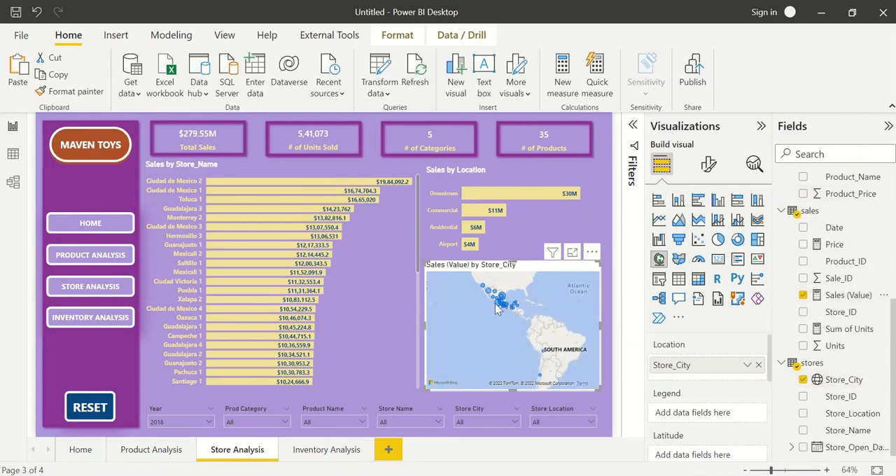
pyautogui.scroll(3, 498, 309)
pyautogui.moveTo(534, 322); pyautogui.dragTo(537, 351)
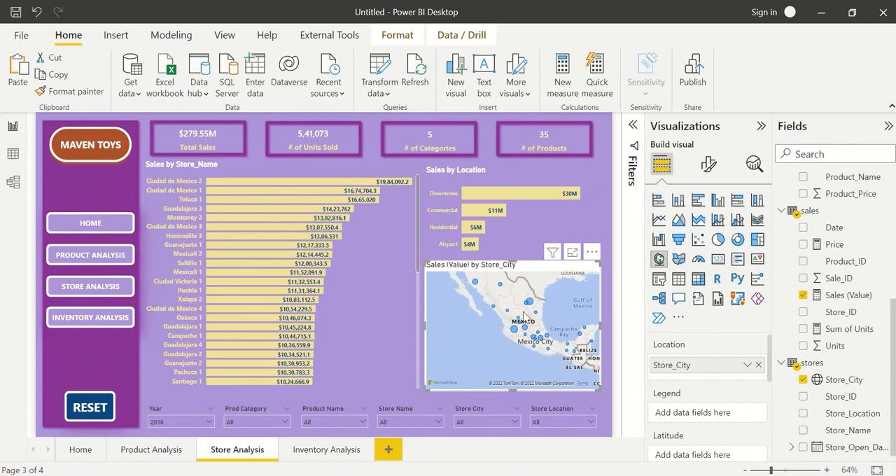
pyautogui.moveTo(481, 321)
pyautogui.mouseDown()
pyautogui.moveTo(503, 331)
pyautogui.moveTo(472, 318)
pyautogui.mouseUp()
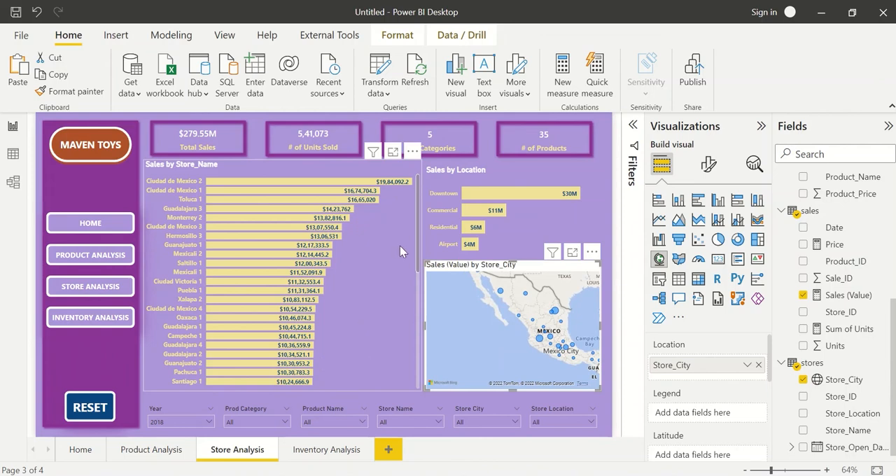
# Cross-filter the page by the Downtown location and check the warning on the Sales by Store_Name chart.
pyautogui.click(378, 171)
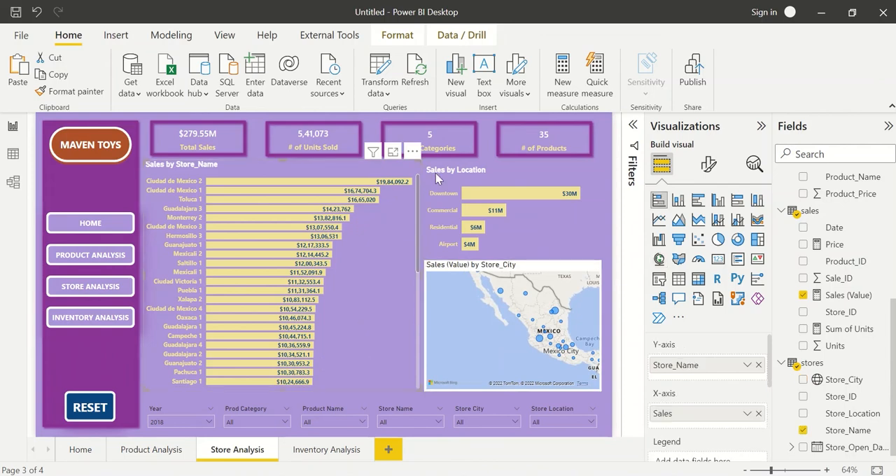
pyautogui.click(478, 200)
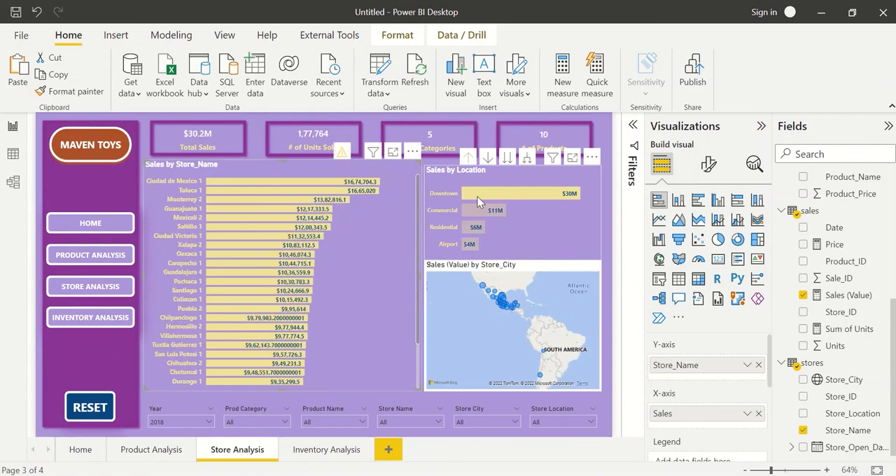
pyautogui.moveTo(342, 156)
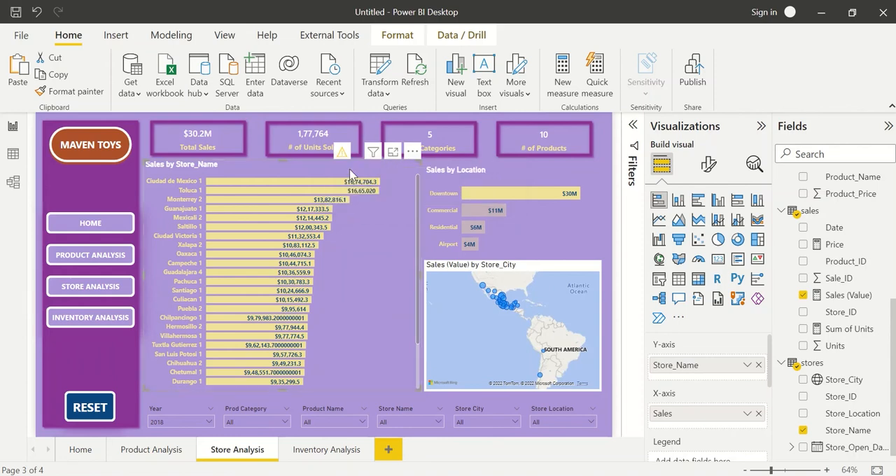
# Remove the Product_Name top 10 filter from the Sales by Store_Name chart and clear the Downtown cross-filter.
pyautogui.click(634, 126)
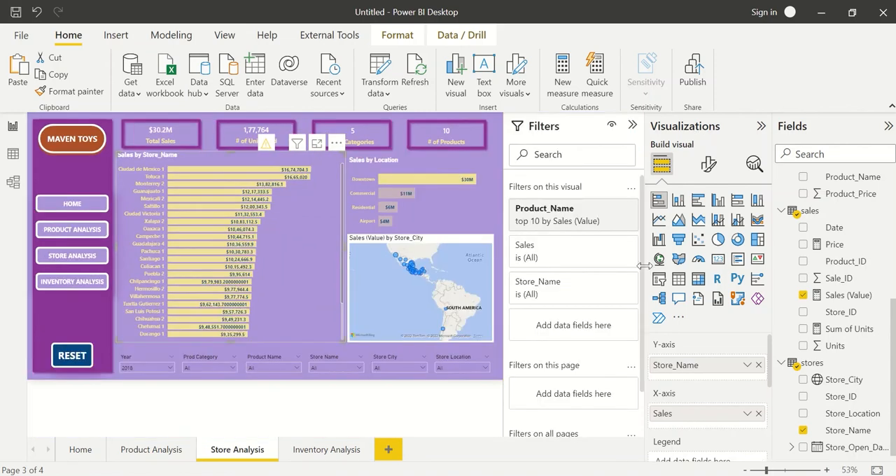
pyautogui.click(611, 209)
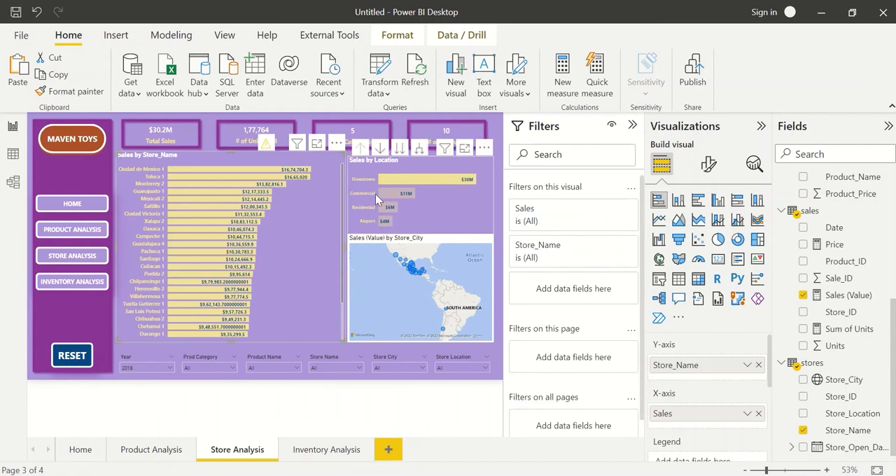
pyautogui.moveTo(266, 143)
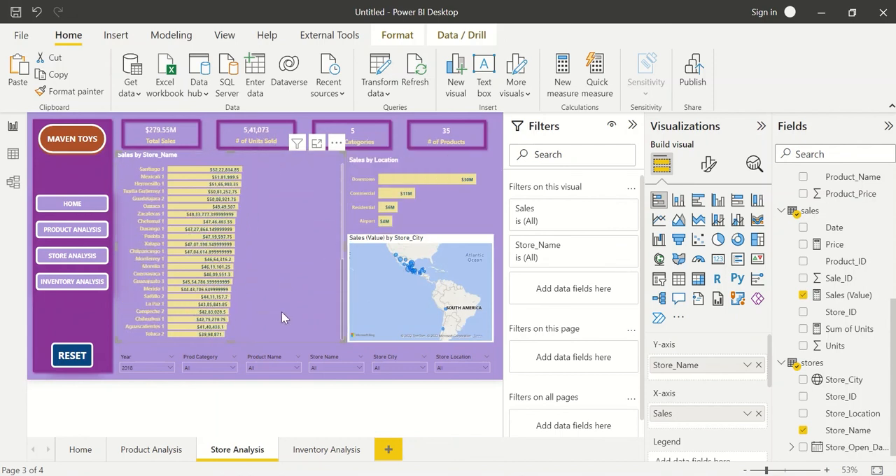
pyautogui.scroll(5, 282, 318)
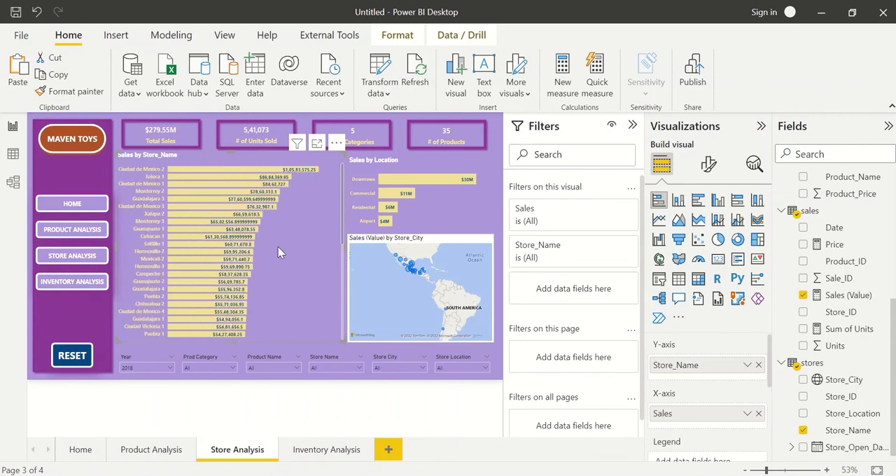
# Format the Sales (Value) measure to show 2 decimal places.
pyautogui.click(847, 294)
pyautogui.click(264, 84)
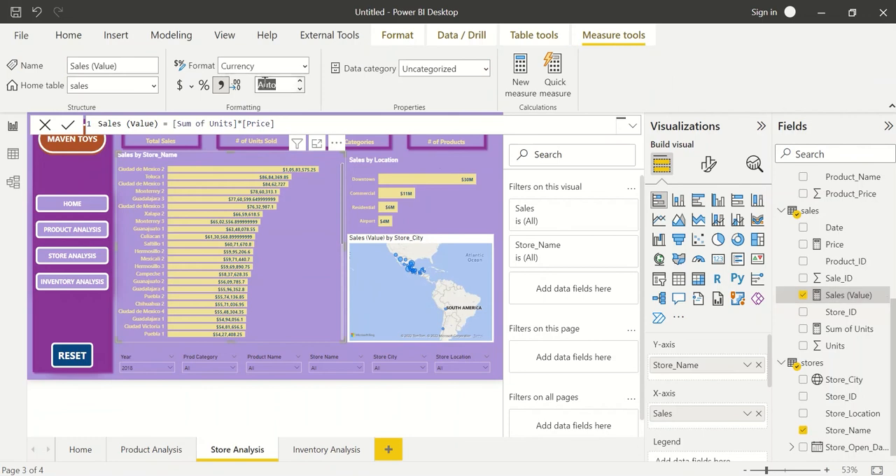
pyautogui.write('2')
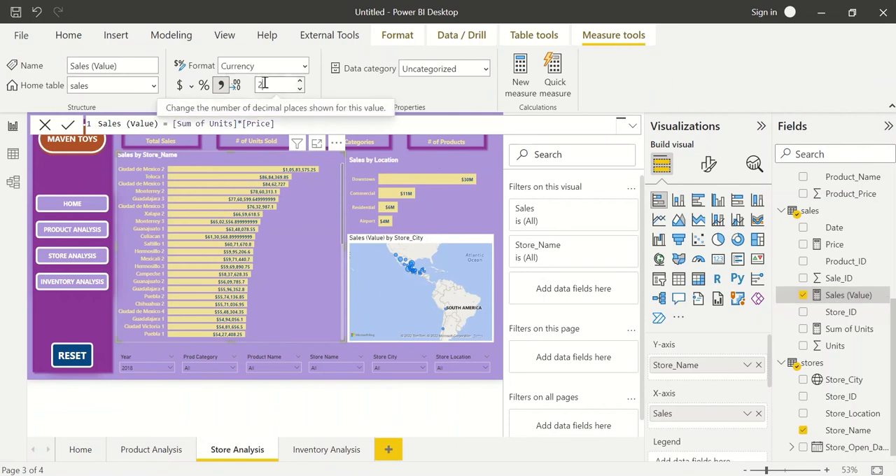
pyautogui.press('Tab')
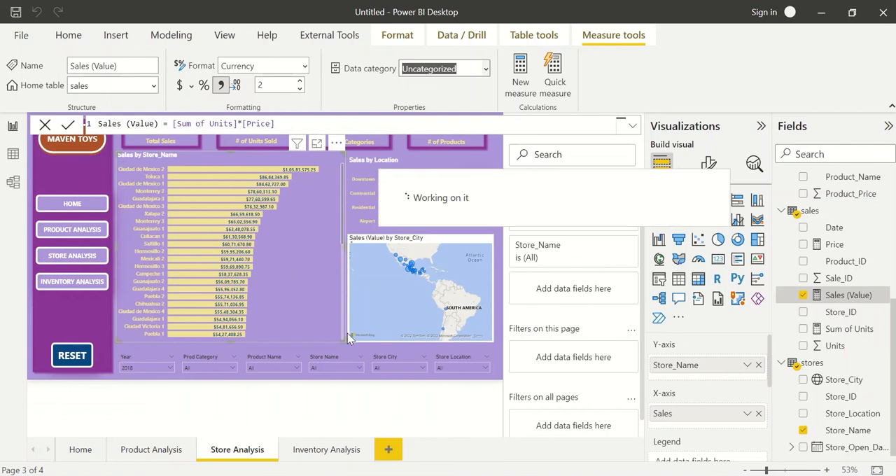
pyautogui.click(496, 251)
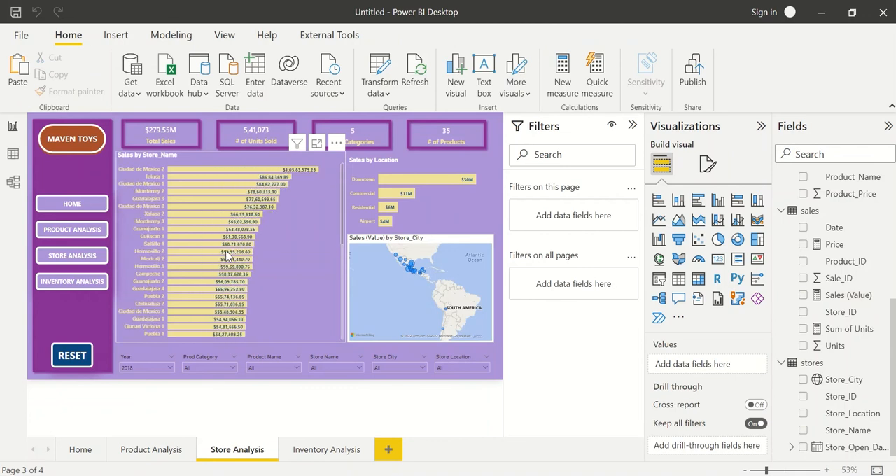
# Check the page's cross-filtering with the Toluca 1 store bar and the Guadalajara bubble on the city map, clearing each selection.
pyautogui.click(182, 178)
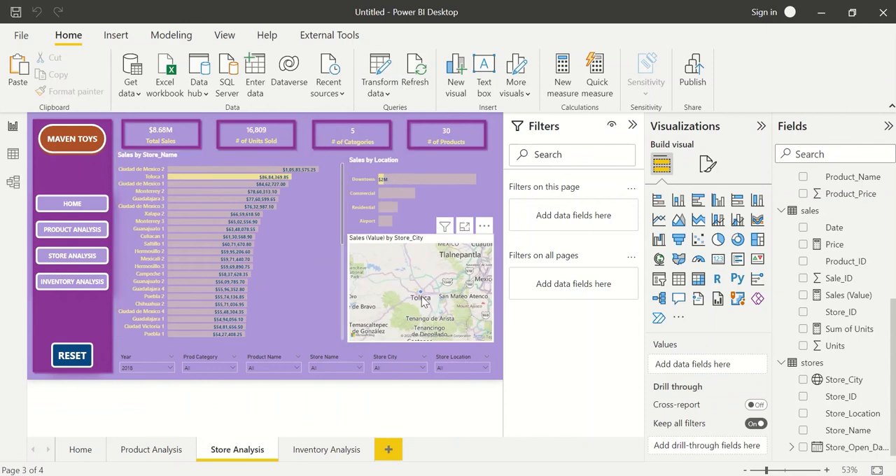
pyautogui.click(223, 181)
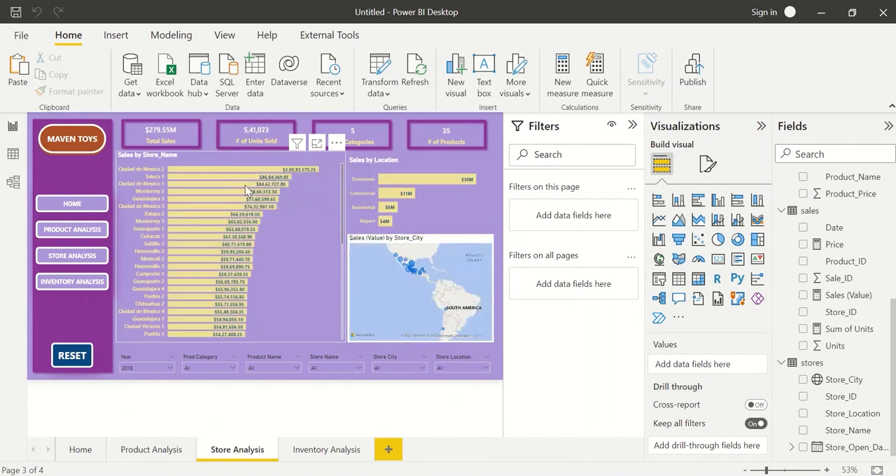
pyautogui.click(410, 274)
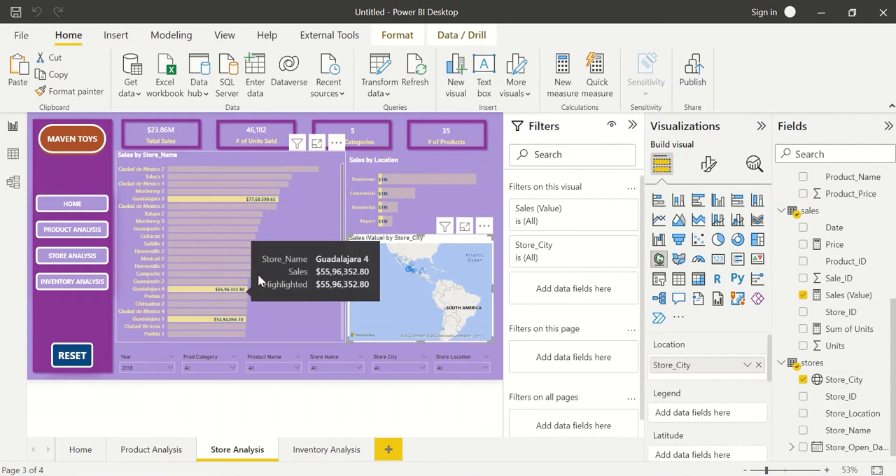
pyautogui.scroll(-5, 258, 277)
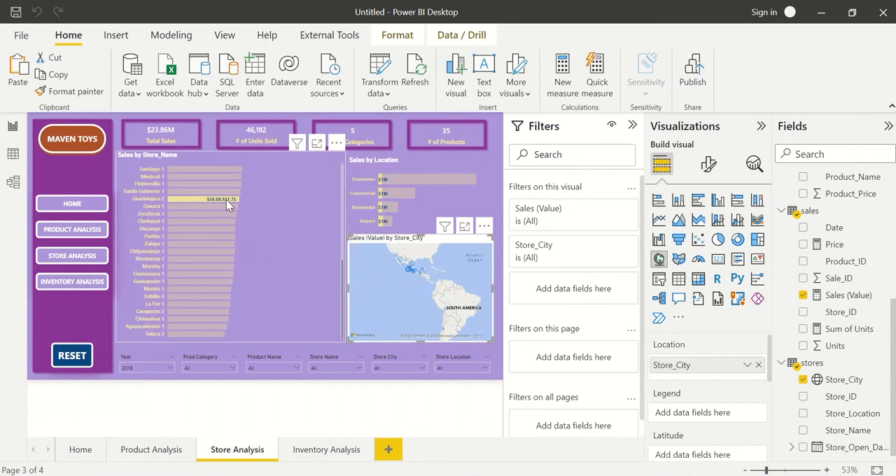
pyautogui.scroll(5, 226, 200)
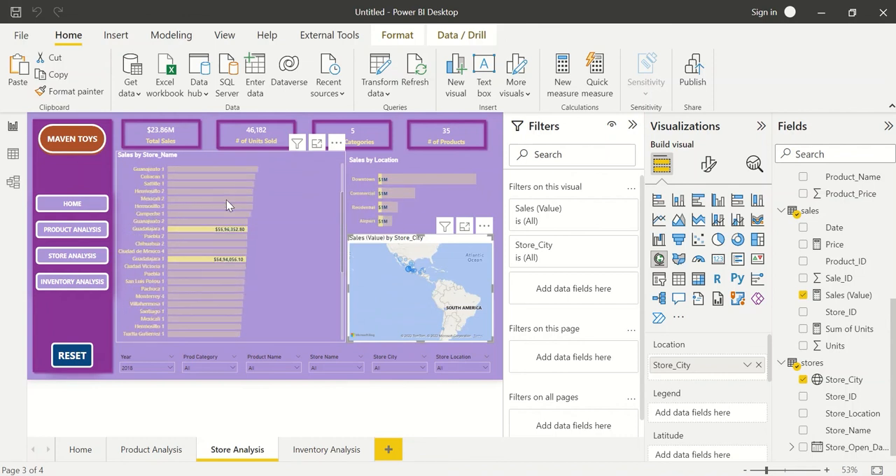
pyautogui.scroll(3, 227, 199)
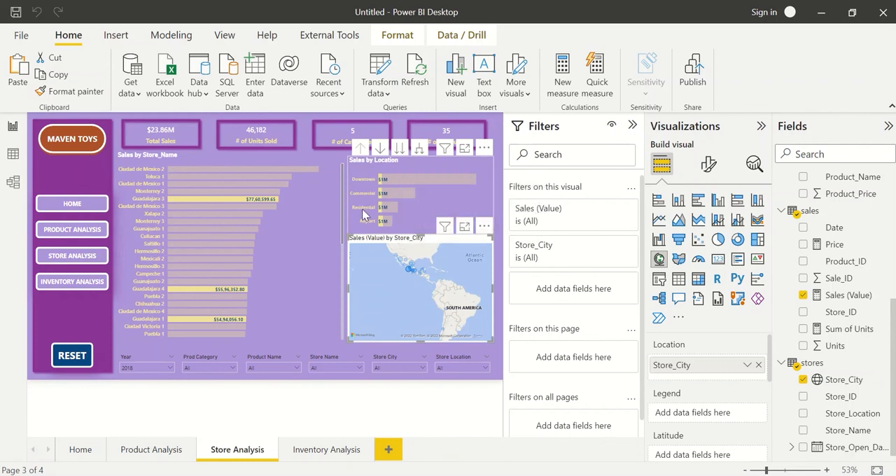
pyautogui.click(497, 340)
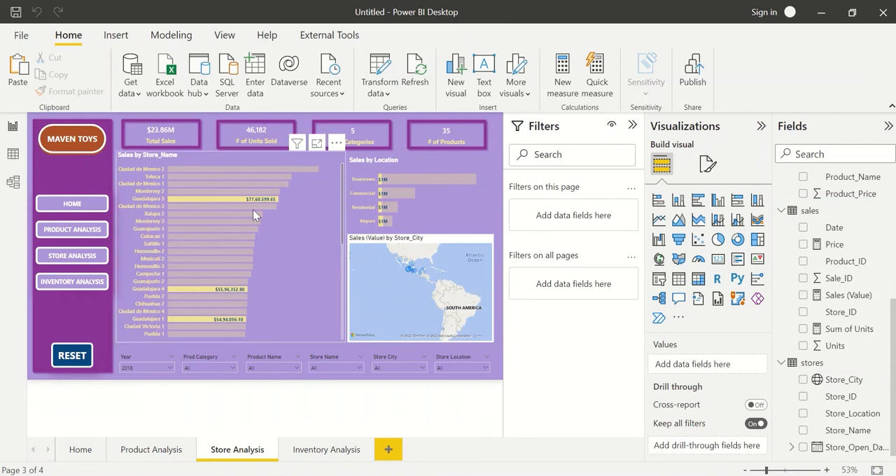
pyautogui.click(157, 369)
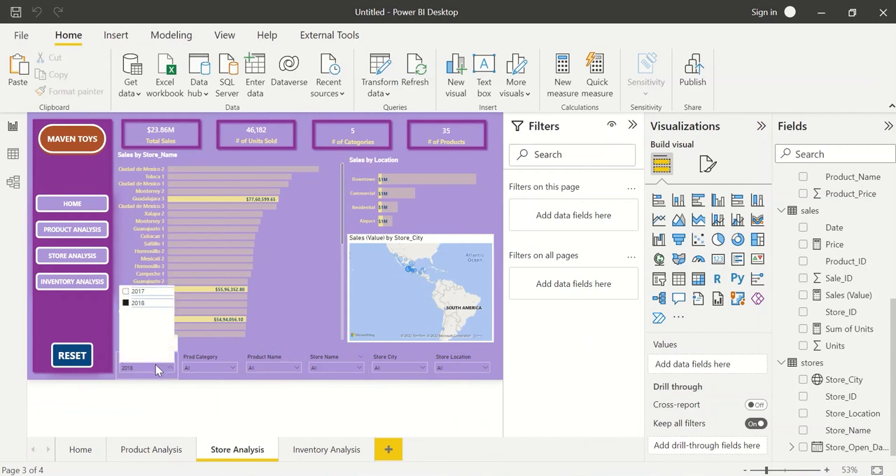
# Shorten the Sales by Store_Name chart to about half its height, freeing the space beneath it.
pyautogui.click(309, 267)
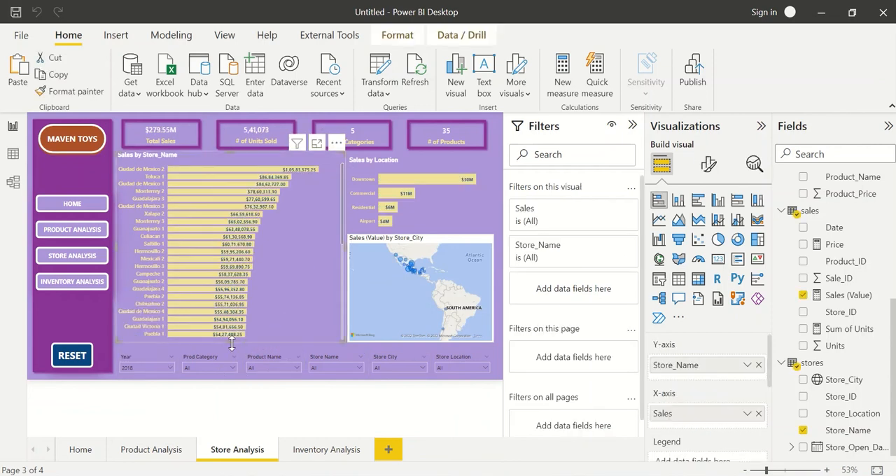
pyautogui.moveTo(228, 294); pyautogui.dragTo(227, 254)
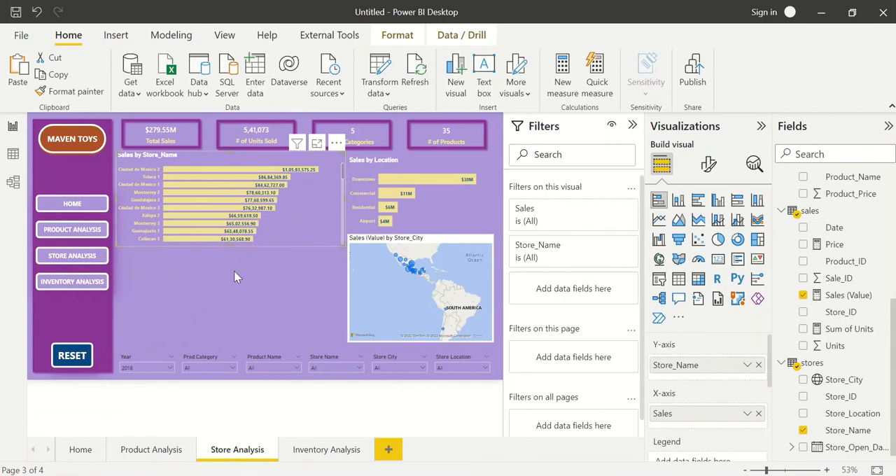
pyautogui.click(238, 278)
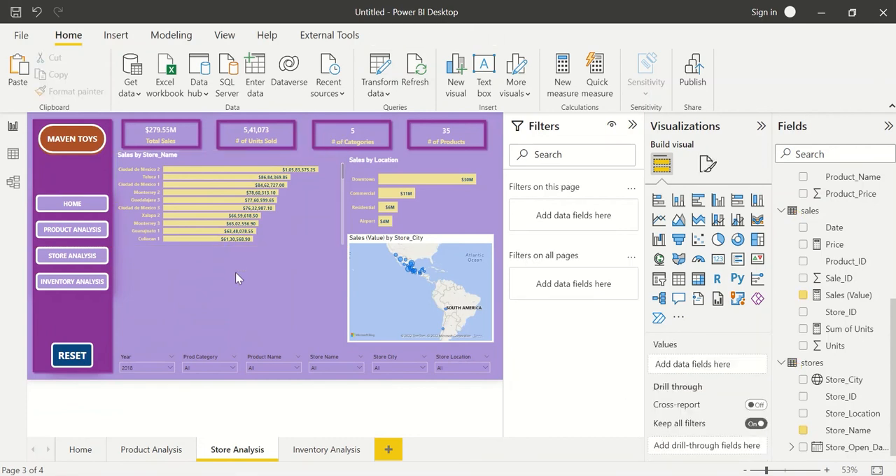
# Add a table visual below the Sales by Store_Name chart with Store_Name and Sales (Value) as columns.
pyautogui.click(678, 279)
pyautogui.moveTo(262, 301); pyautogui.dragTo(149, 307)
pyautogui.moveTo(175, 378); pyautogui.dragTo(336, 343)
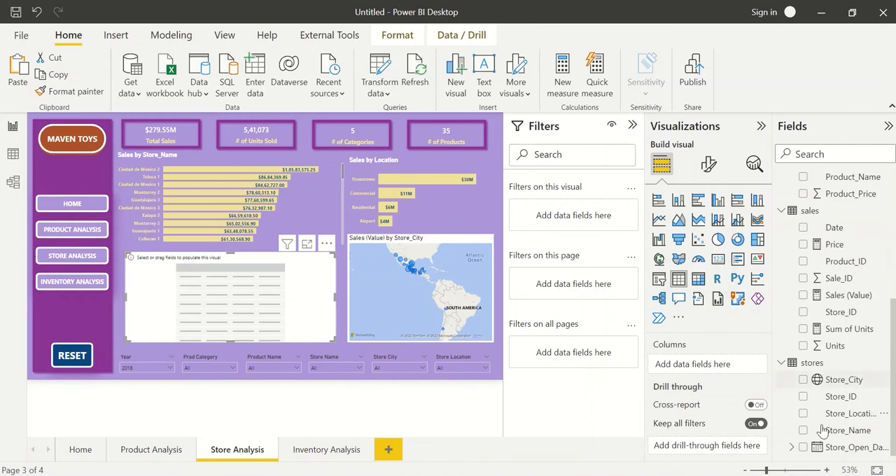
pyautogui.click(803, 397)
pyautogui.click(803, 430)
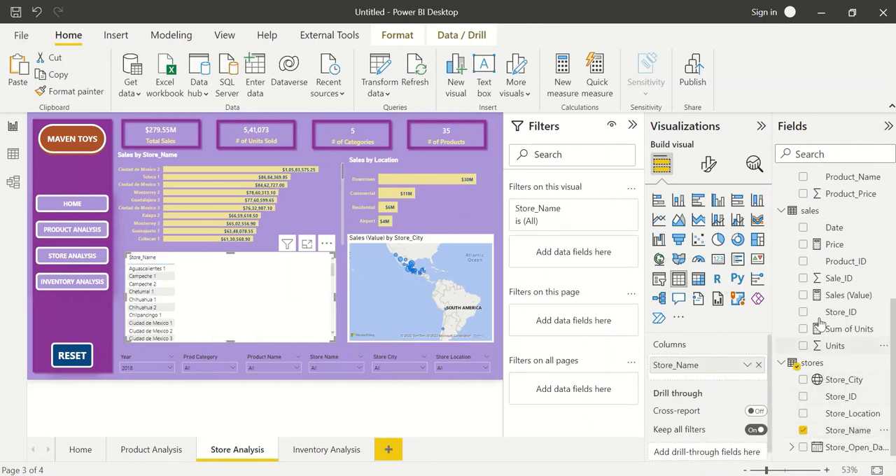
pyautogui.scroll(5, 826, 287)
pyautogui.scroll(-5, 830, 350)
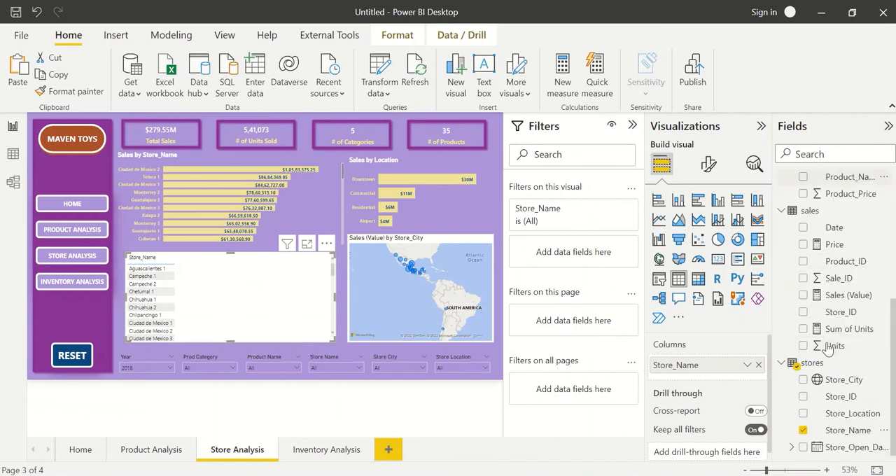
pyautogui.click(803, 297)
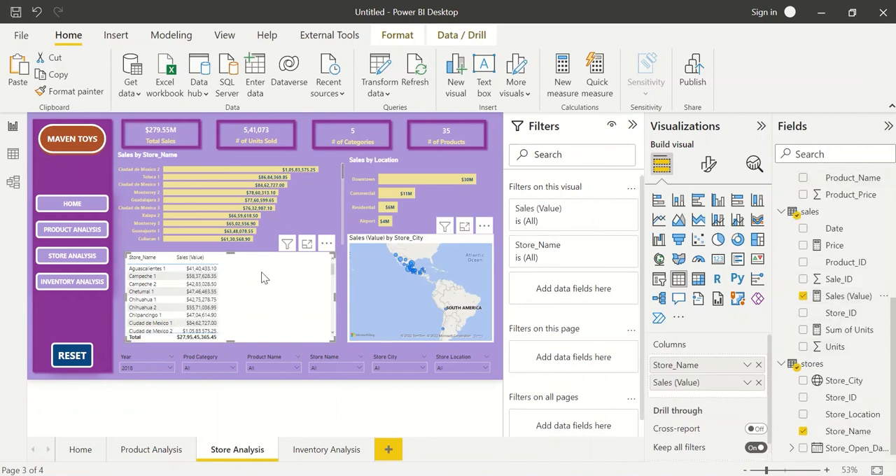
# Start a new measure in the sales table with the formula PY Sales = SAMEPERIODLASTYEAR('Date'[Date]).
pyautogui.click(884, 212)
pyautogui.click(790, 215)
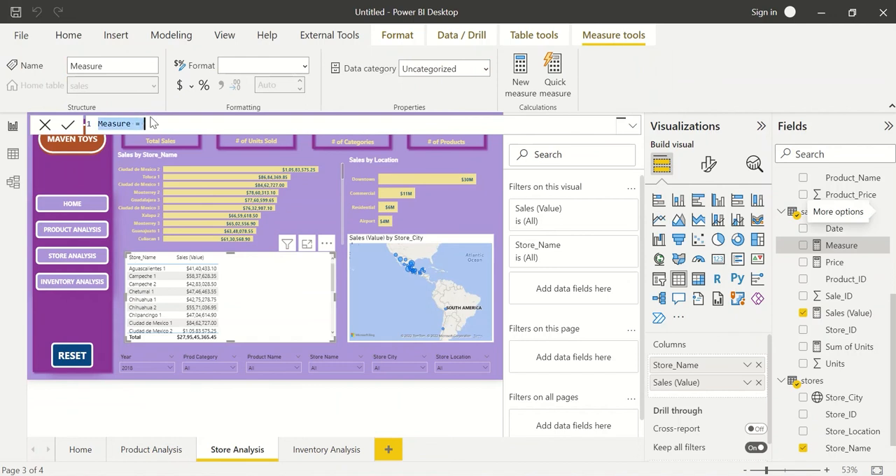
pyautogui.click(159, 126)
pyautogui.hotkey('ctrl', 'a')
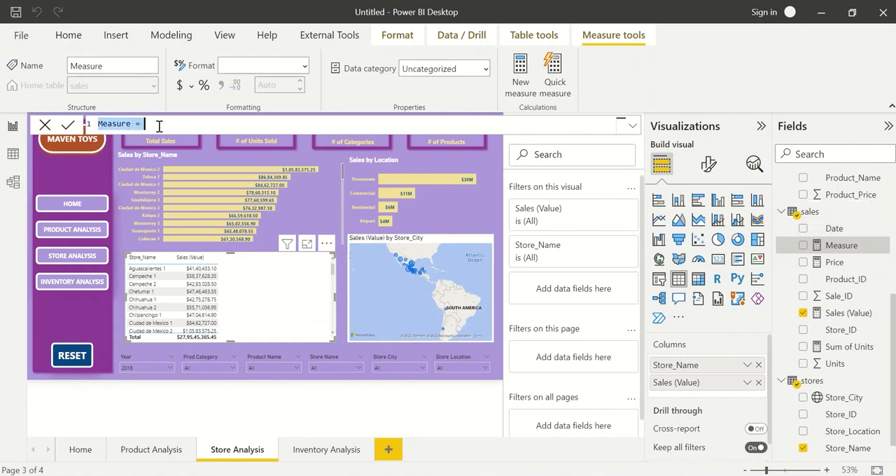
pyautogui.write('PY Sales')
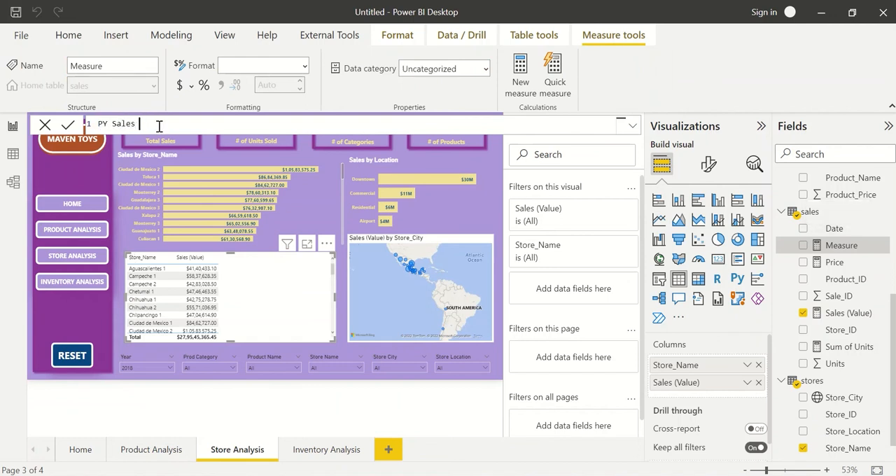
pyautogui.write(' = same')
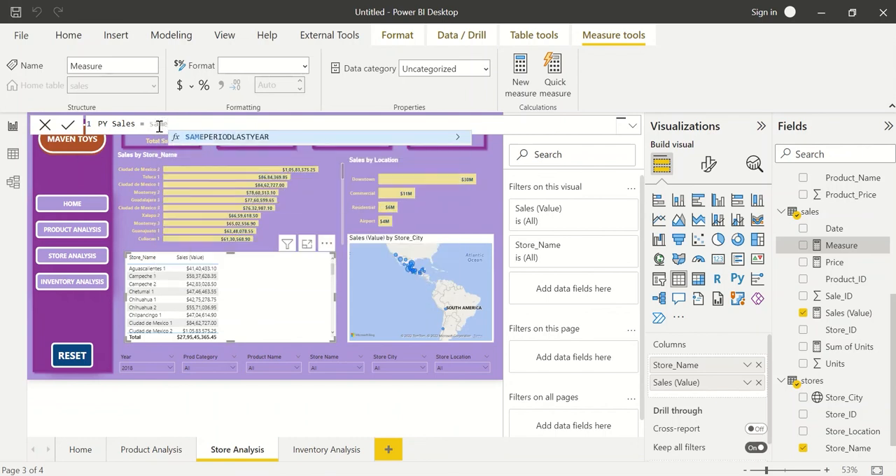
pyautogui.press('Tab')
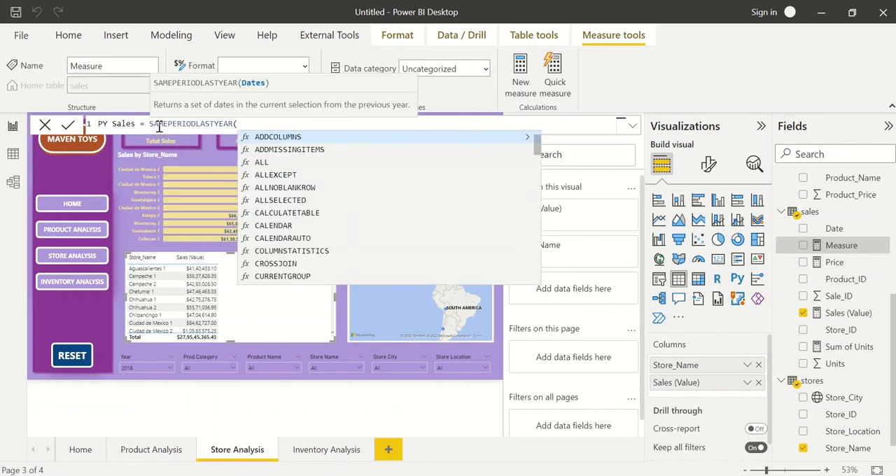
pyautogui.write('date')
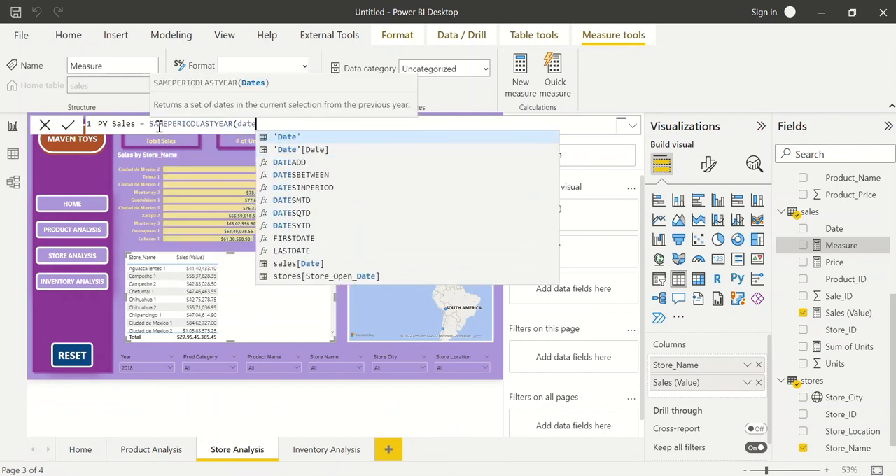
pyautogui.press('Down')
pyautogui.press('Tab')
pyautogui.write(')')
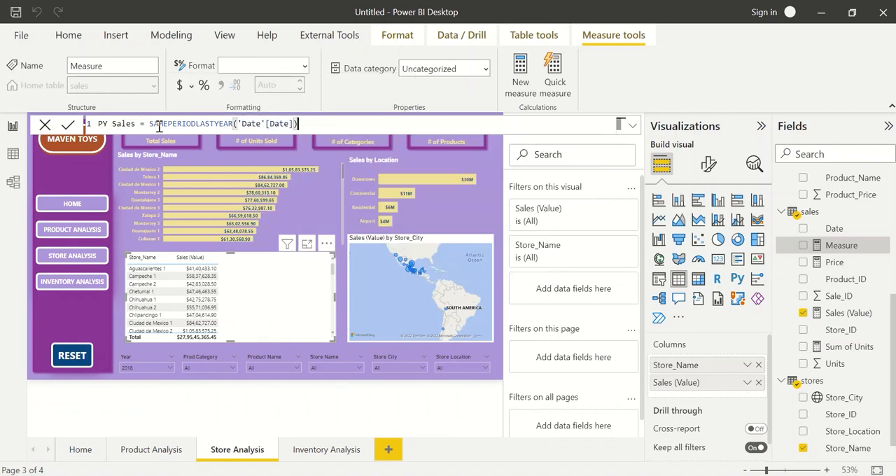
# Wrap the PY Sales formula as CALCULATE(sales[Sales (Value)],SAMEPERIODLASTYEAR('Date'[Date])) and commit the measure.
pyautogui.doubleClick(191, 123)
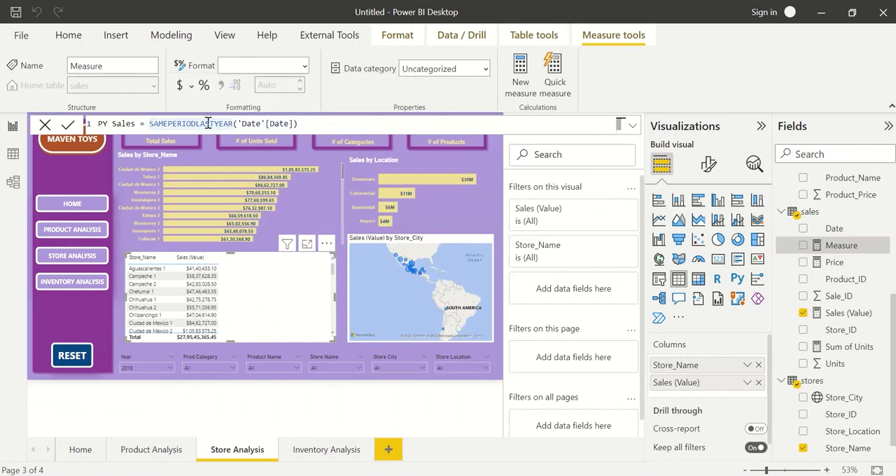
pyautogui.write('CALCULATE(')
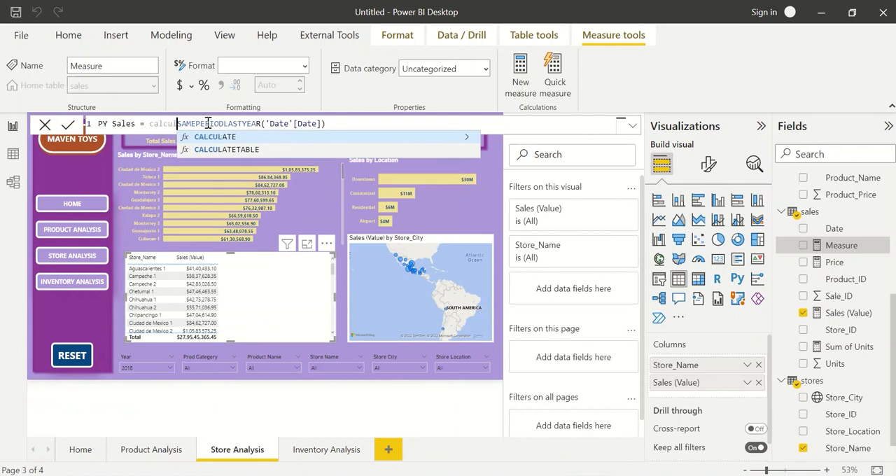
pyautogui.write('sales')
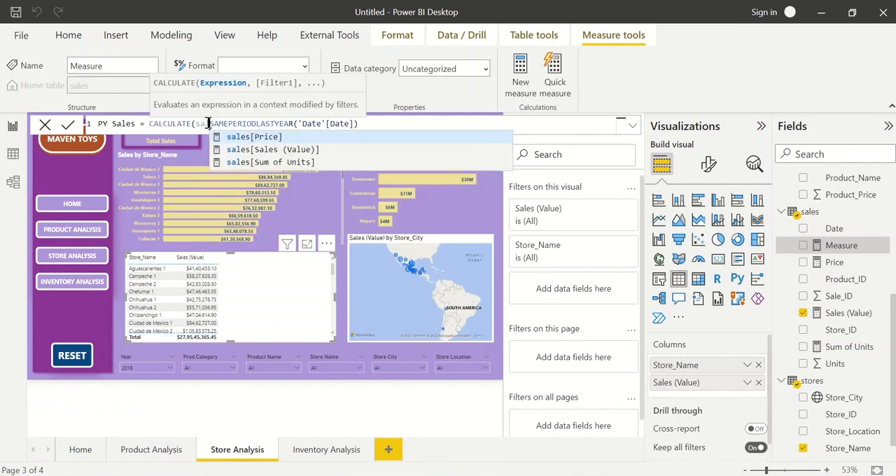
pyautogui.press('Down')
pyautogui.press('Tab')
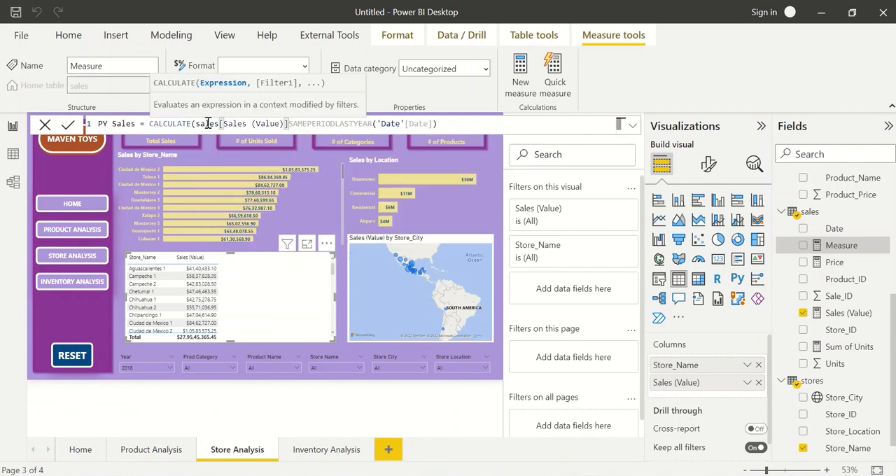
pyautogui.write(',')
pyautogui.click(452, 122)
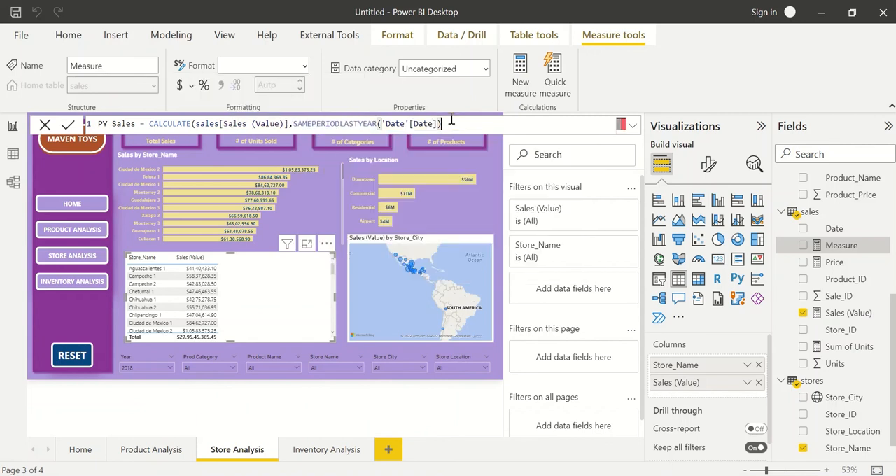
pyautogui.write(')')
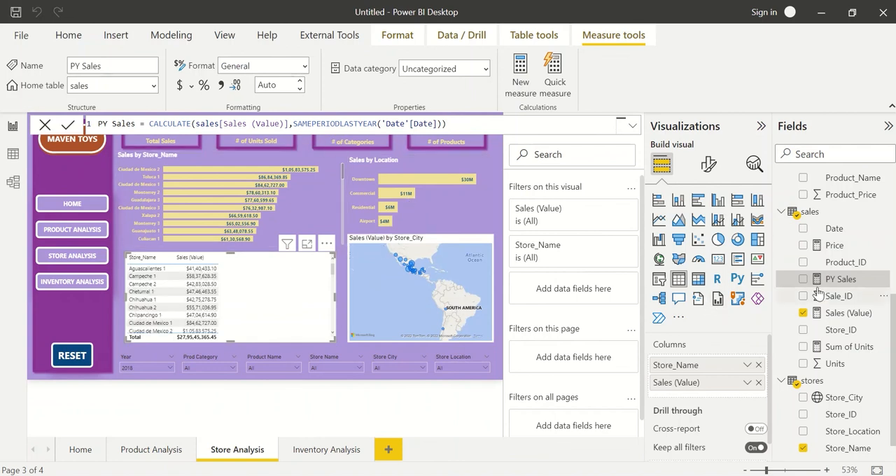
# Add the PY Sales measure as the store table's third column and set its format to Currency.
pyautogui.moveTo(837, 280); pyautogui.dragTo(741, 386)
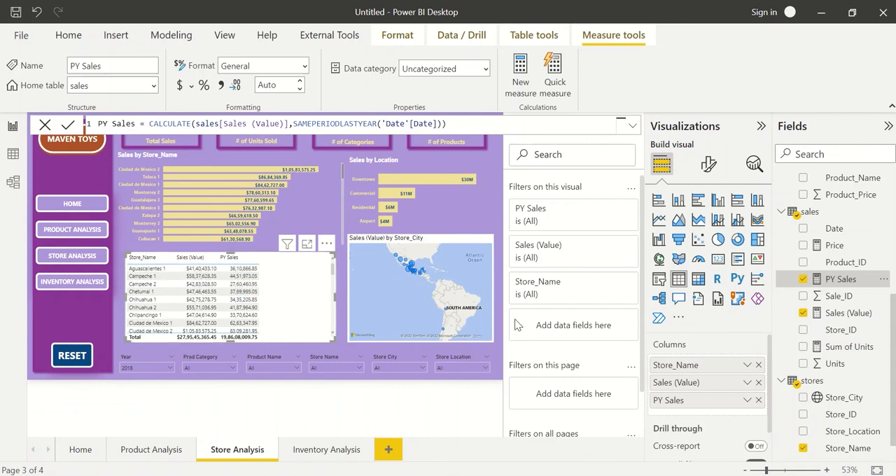
pyautogui.click(304, 66)
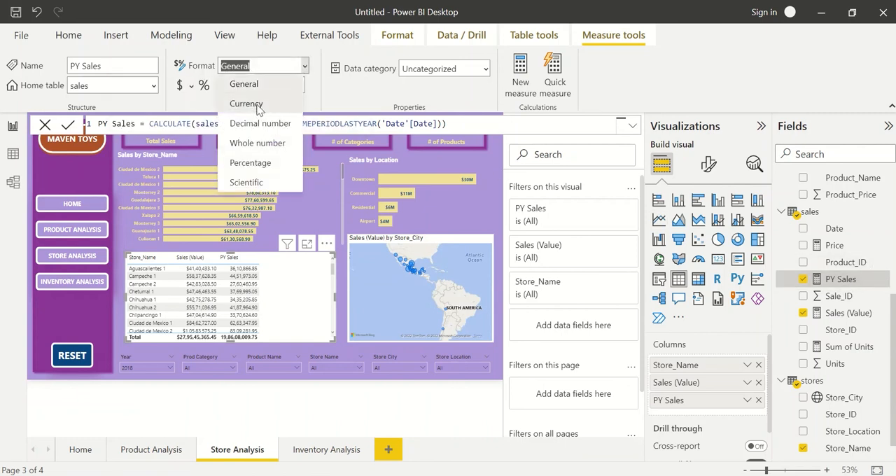
pyautogui.click(260, 107)
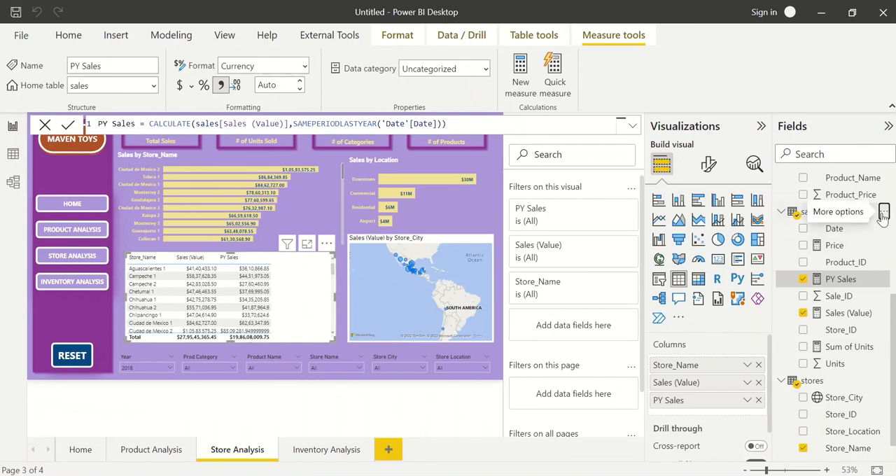
# Start a new measure in the sales table with the formula % Growth = sales[Sales (Value)]-[PY Sales].
pyautogui.click(880, 212)
pyautogui.click(803, 223)
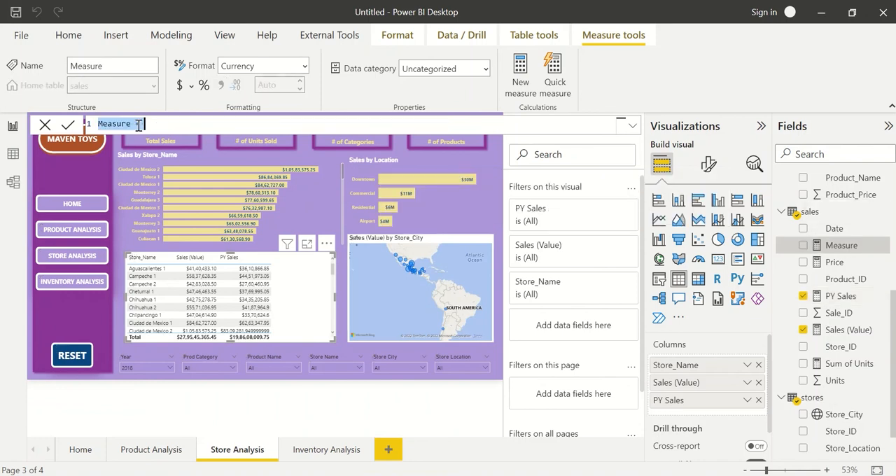
pyautogui.write('% Growth')
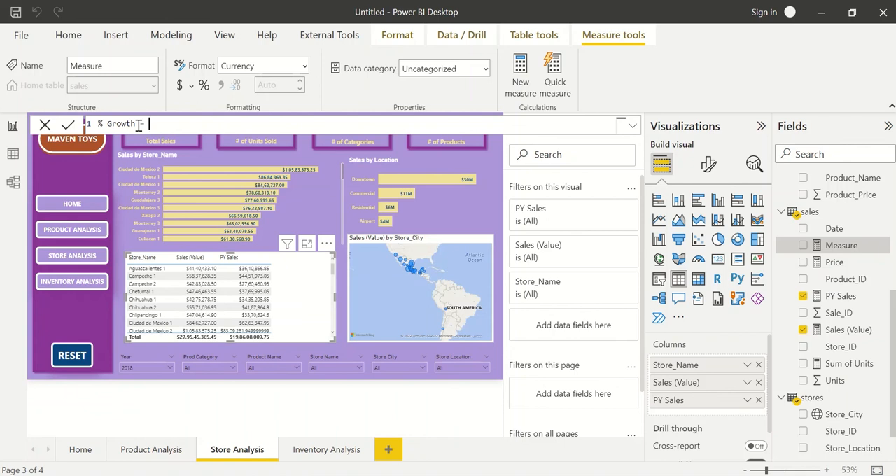
pyautogui.write('sales')
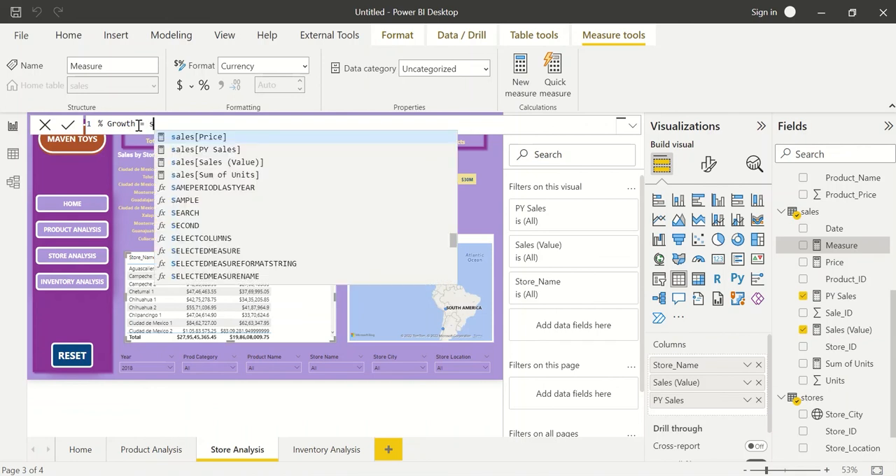
pyautogui.press('Down')
pyautogui.press('Down')
pyautogui.press('Tab')
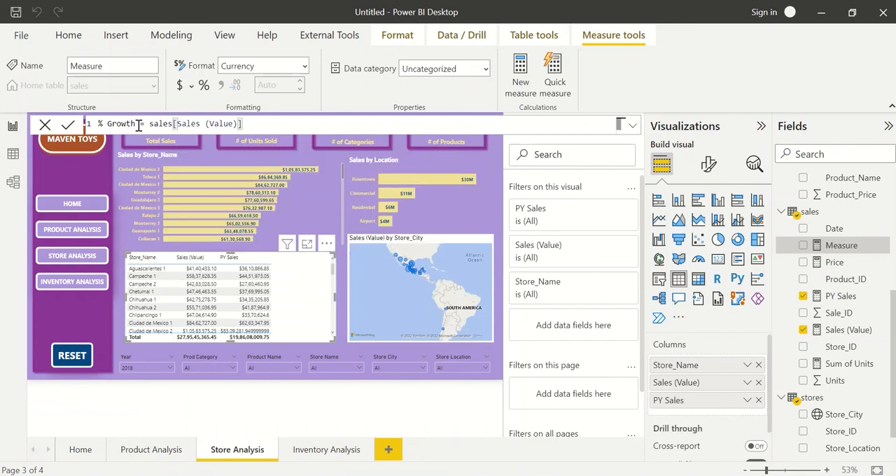
pyautogui.write('-')
pyautogui.write('[PY Sales]')
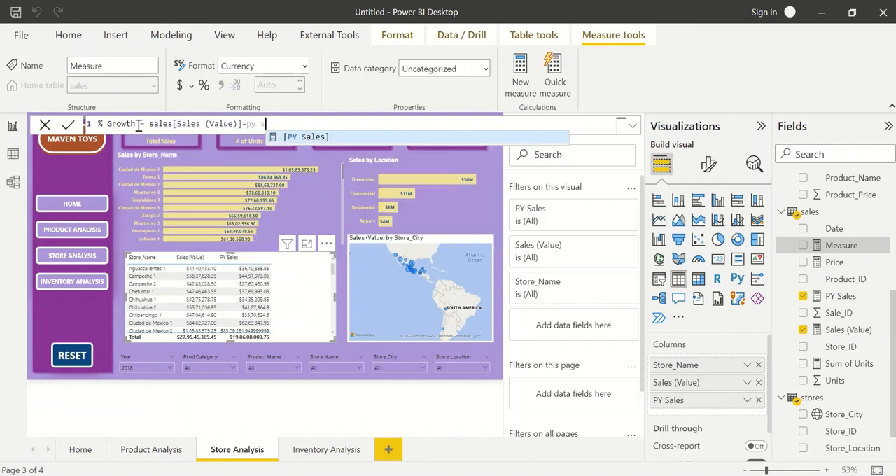
pyautogui.press('Tab')
pyautogui.write(')')
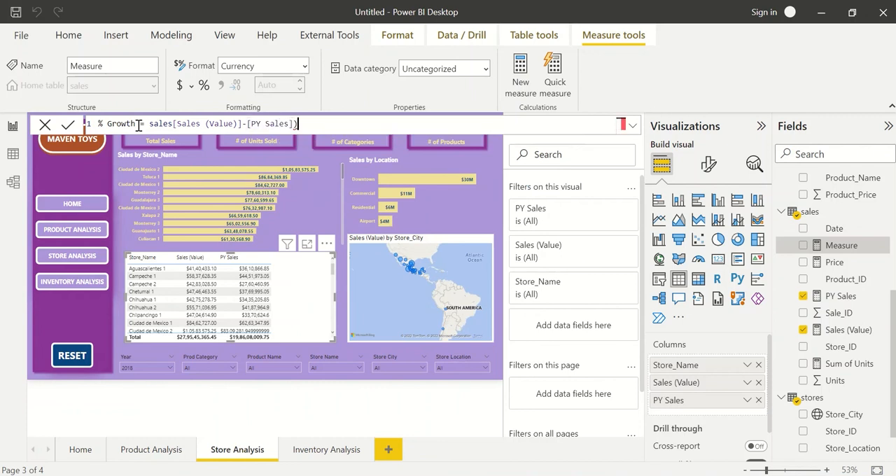
# Enclose the % Growth formula's difference in parentheses, divide it by [PY Sales], and commit the measure.
pyautogui.click(149, 124)
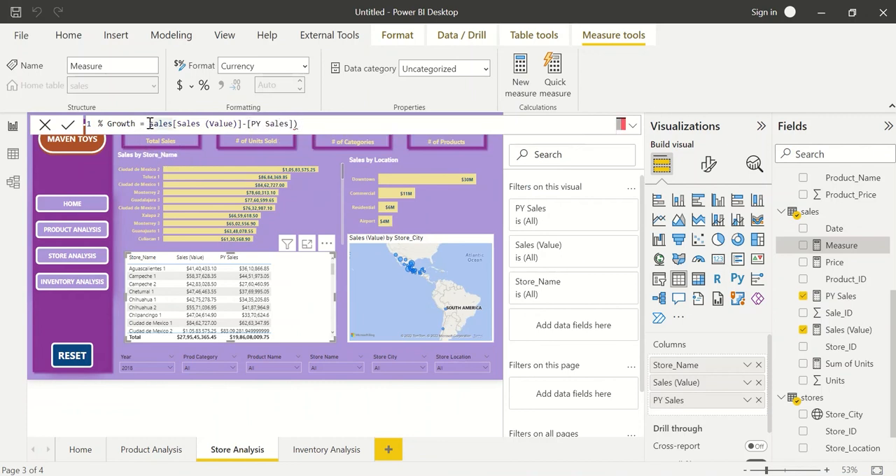
pyautogui.write('(')
pyautogui.click(310, 126)
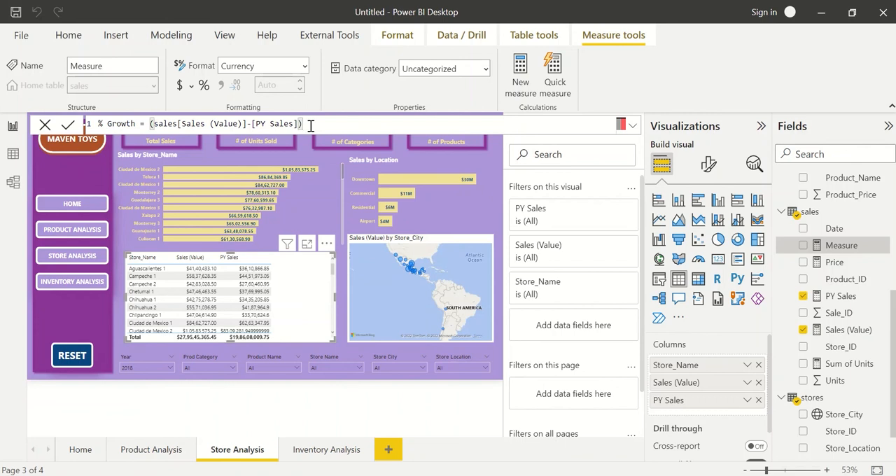
pyautogui.write('/[py sale')
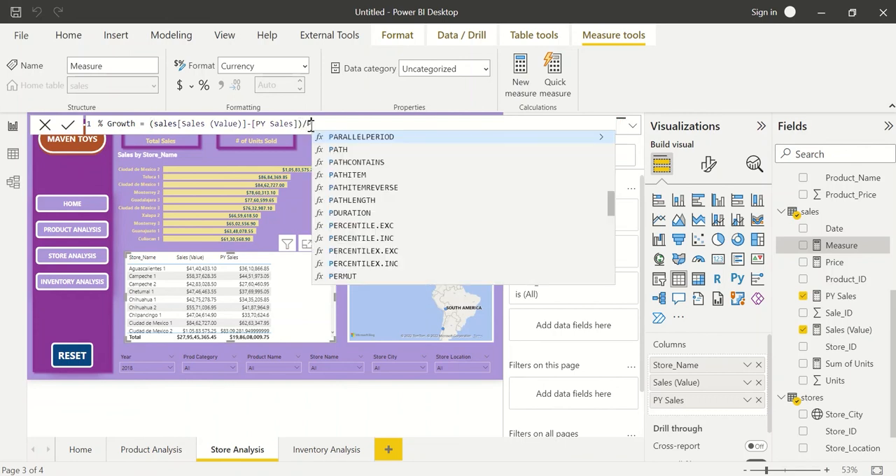
pyautogui.press('Tab')
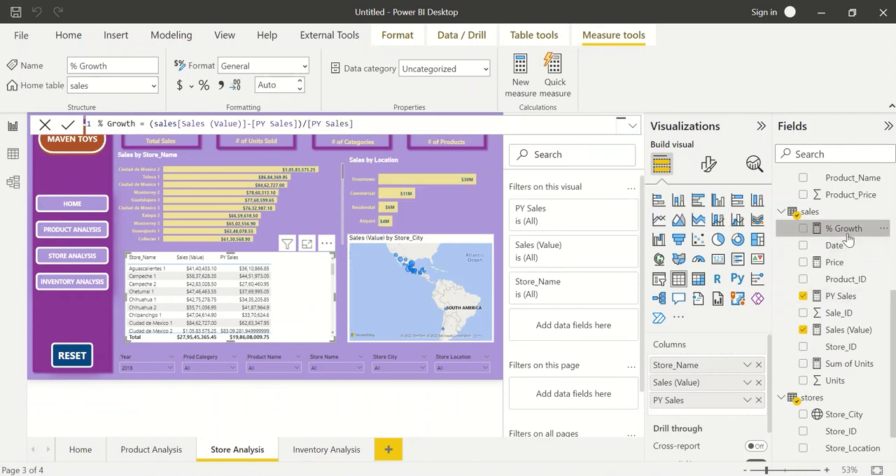
# Add the % Growth measure as the store table's fourth column and set its format to Percentage.
pyautogui.moveTo(843, 228); pyautogui.dragTo(743, 409)
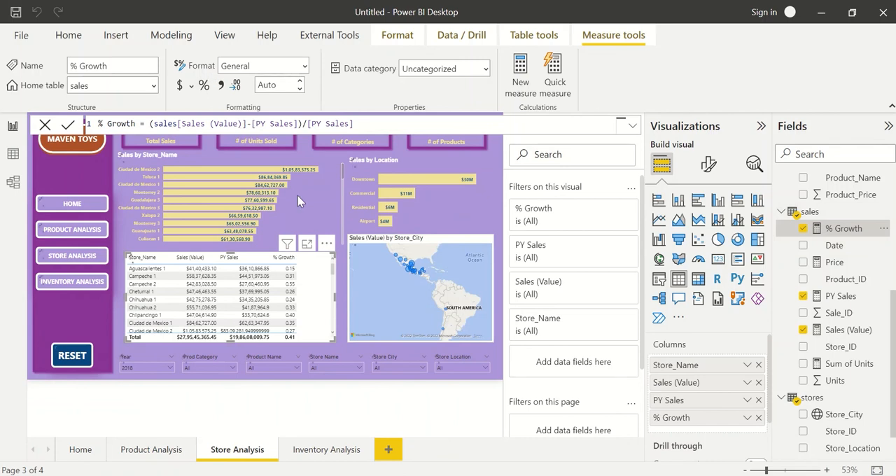
pyautogui.click(203, 85)
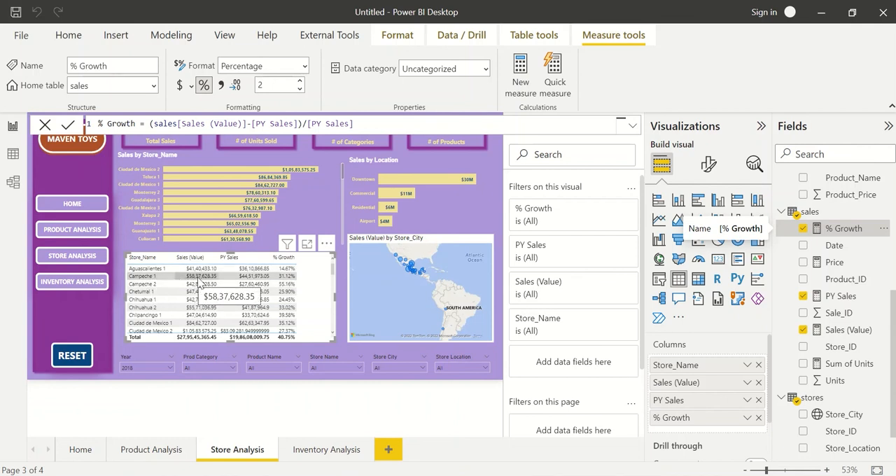
# Sort the store table by % Growth in descending order and look through its rows.
pyautogui.click(283, 260)
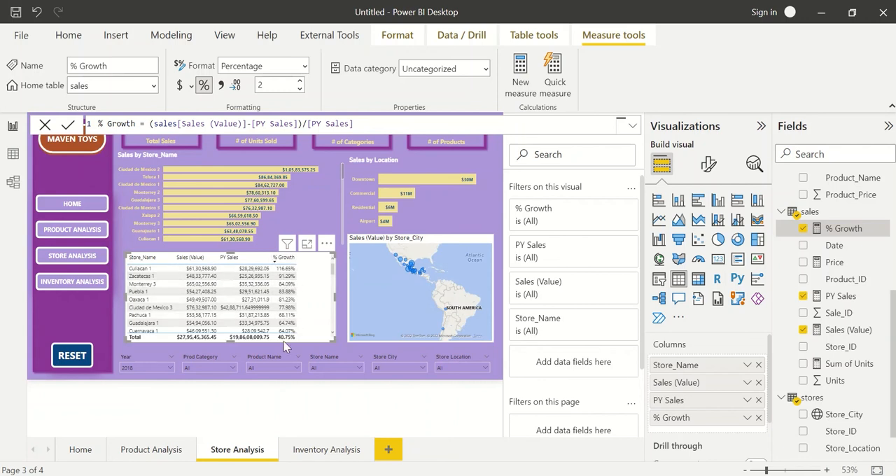
pyautogui.scroll(-3, 282, 305)
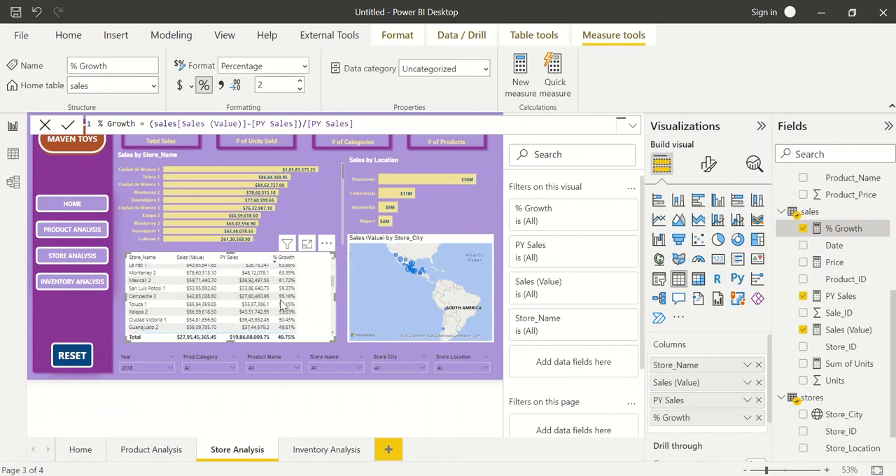
pyautogui.scroll(3, 282, 289)
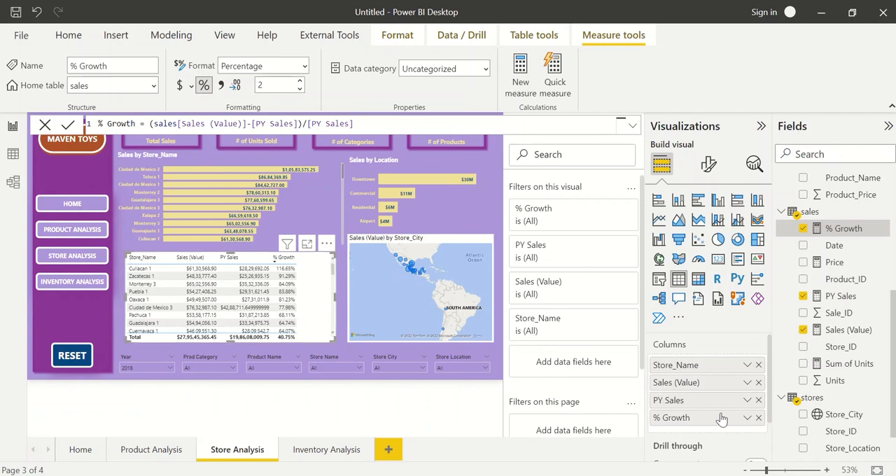
# Start gradient background color conditional formatting on the % Growth column, based on % Growth, with light red for the lowest value.
pyautogui.click(747, 419)
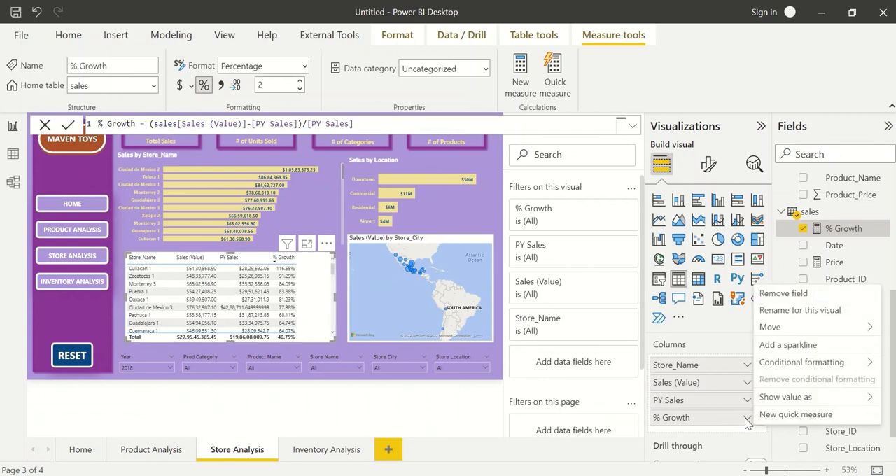
pyautogui.moveTo(805, 368)
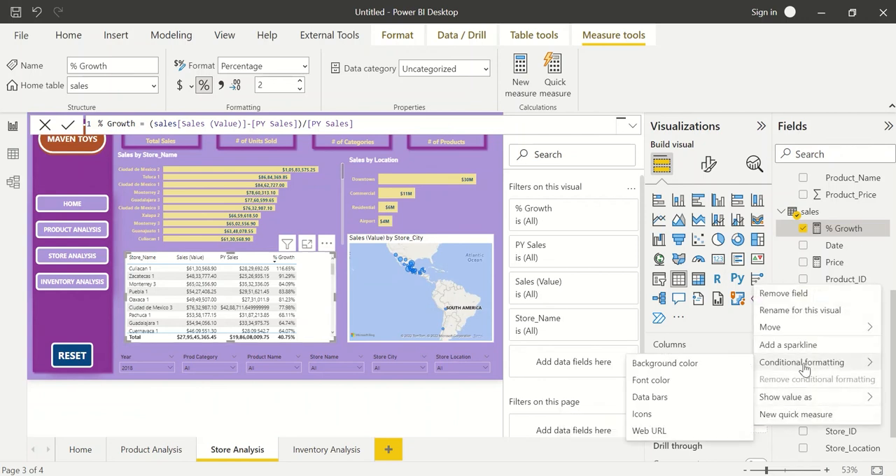
pyautogui.click(713, 364)
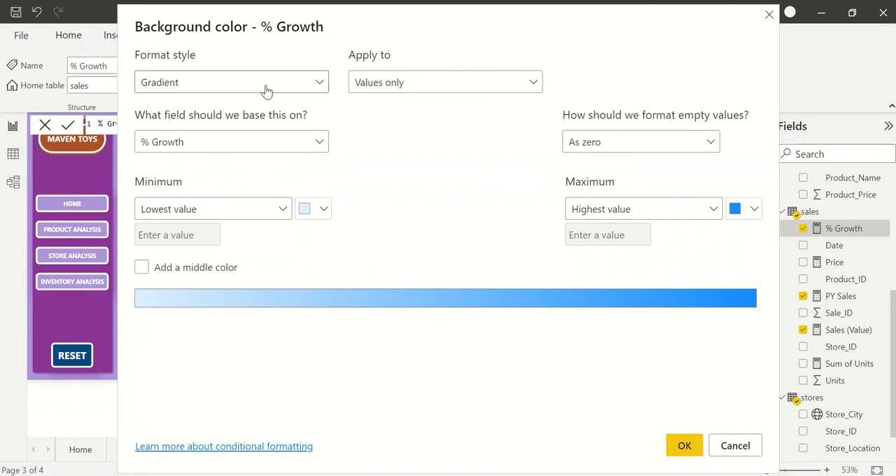
pyautogui.click(318, 144)
pyautogui.click(382, 168)
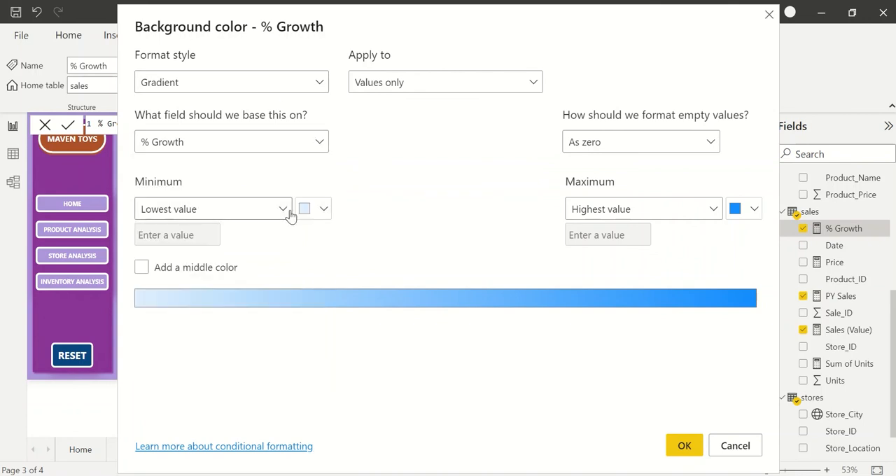
pyautogui.click(317, 212)
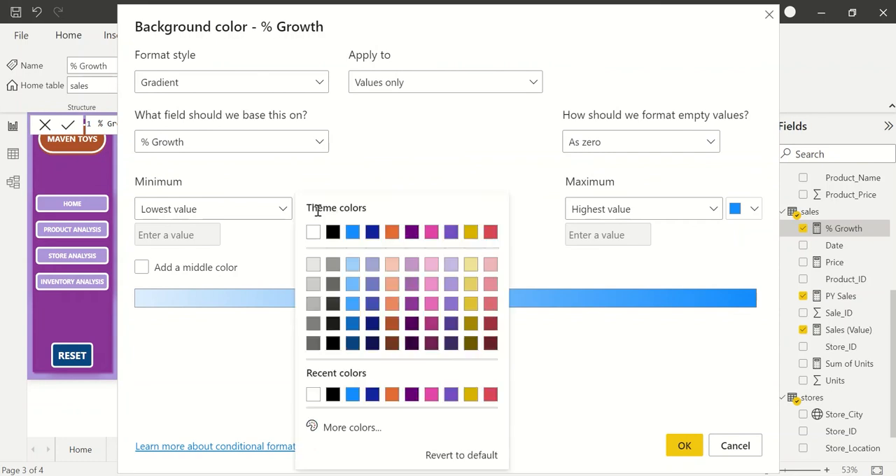
pyautogui.click(491, 264)
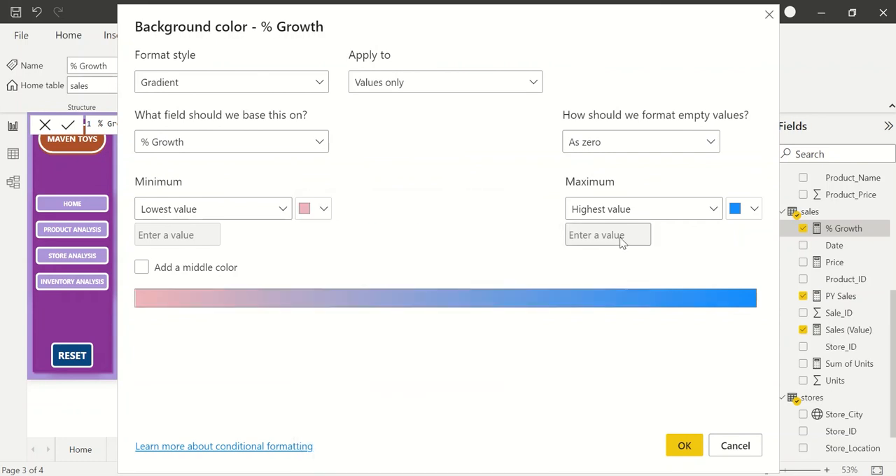
# Set the gradient's highest-value color to green #2CBF5B and apply the background formatting to the % Growth column.
pyautogui.click(750, 216)
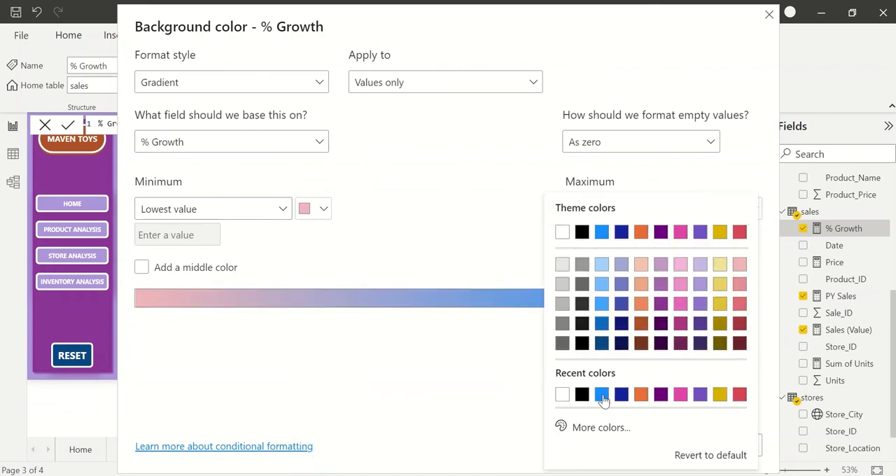
pyautogui.click(601, 427)
pyautogui.click(629, 376)
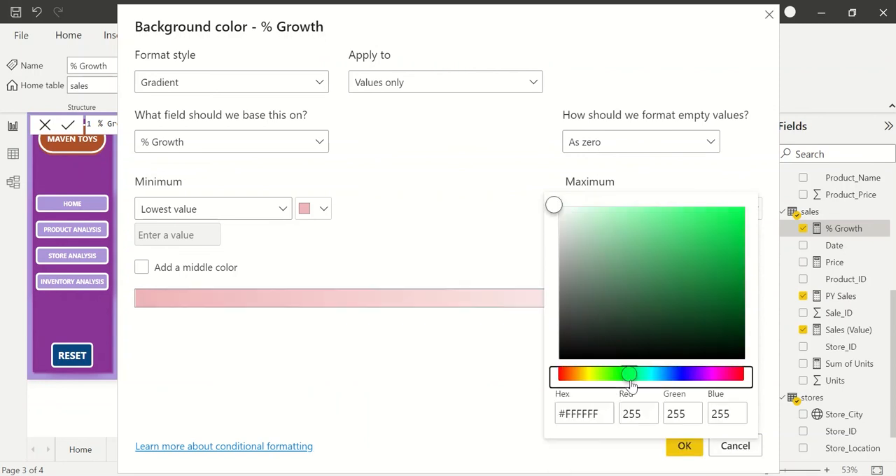
pyautogui.moveTo(657, 273); pyautogui.dragTo(696, 244)
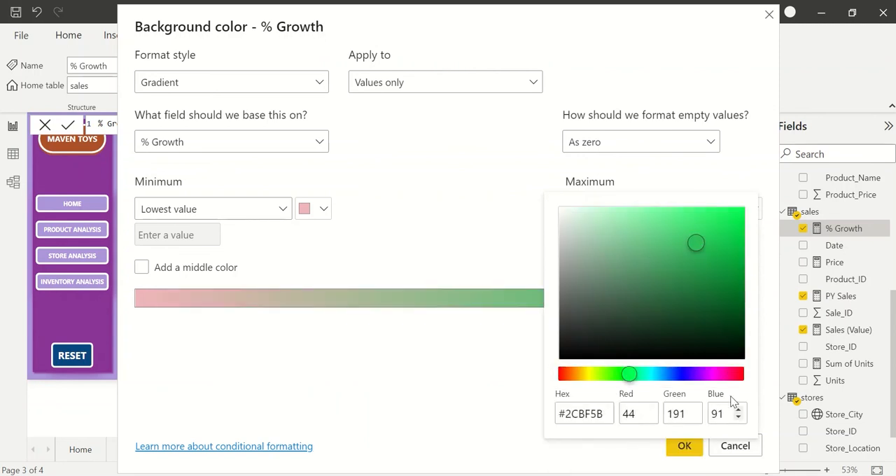
pyautogui.click(437, 338)
pyautogui.click(684, 446)
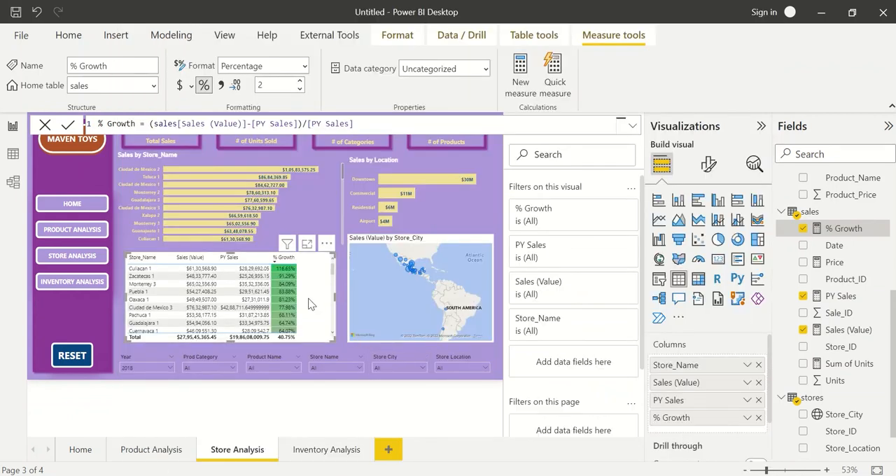
pyautogui.scroll(-5, 290, 280)
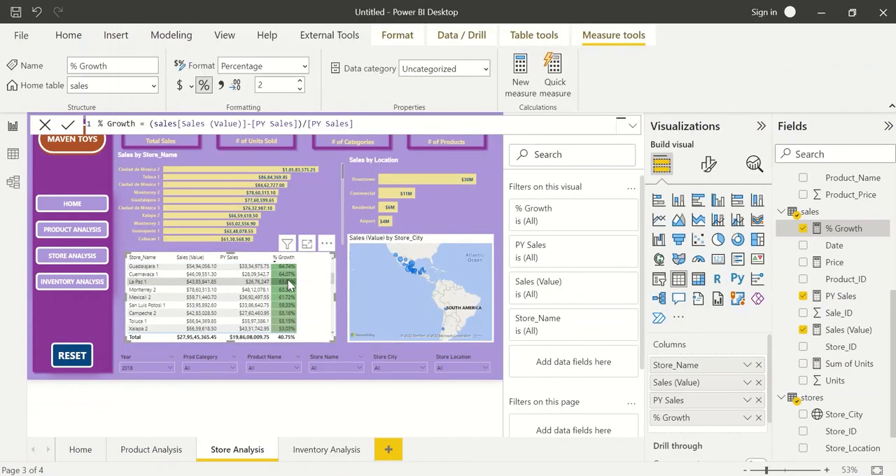
pyautogui.scroll(-5, 290, 280)
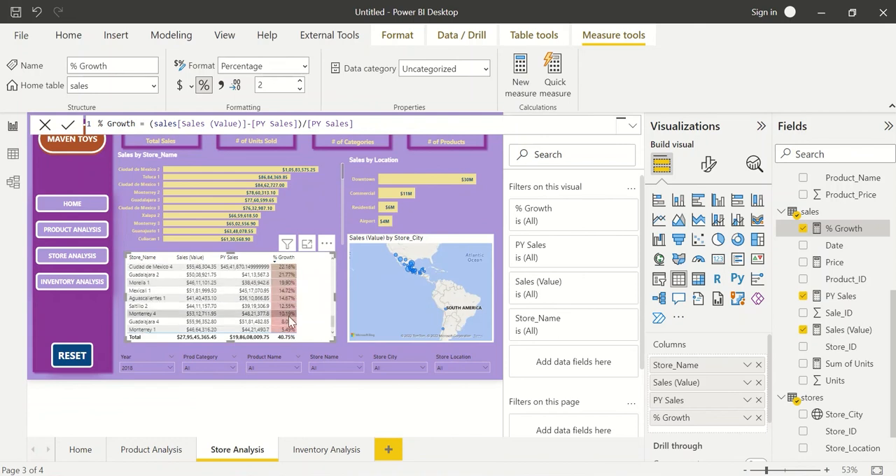
pyautogui.scroll(10, 288, 285)
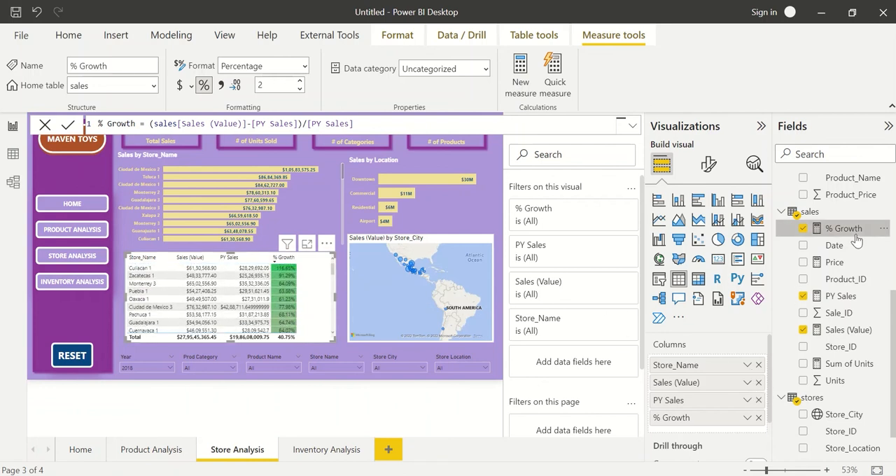
pyautogui.moveTo(833, 230); pyautogui.dragTo(313, 234)
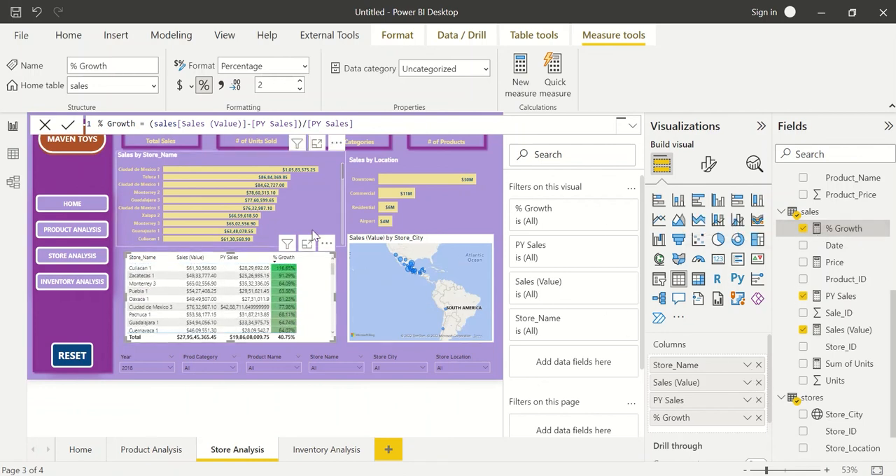
pyautogui.click(344, 338)
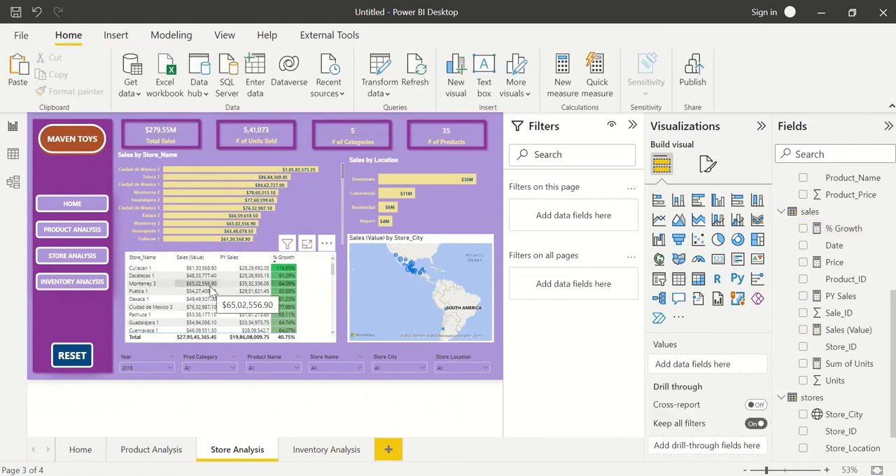
# Cross-filter the page by the Downtown, Commercial and Airport bars of Sales by Location and examine the store table's growth.
pyautogui.click(387, 183)
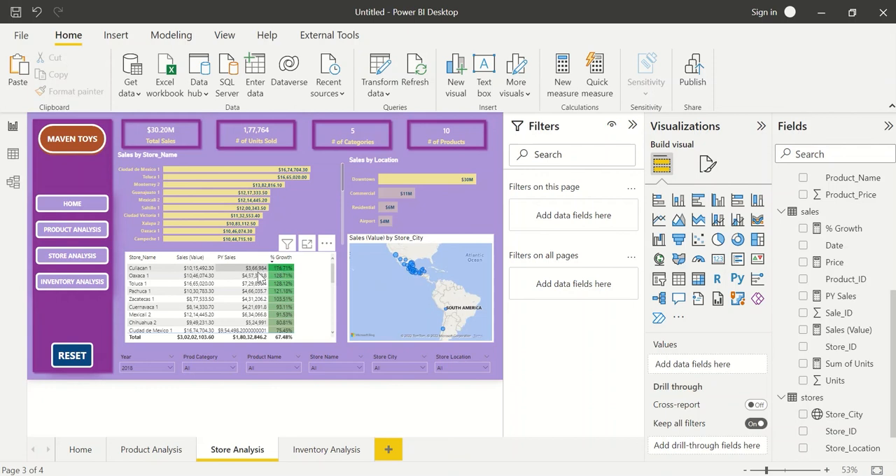
pyautogui.scroll(-5, 249, 306)
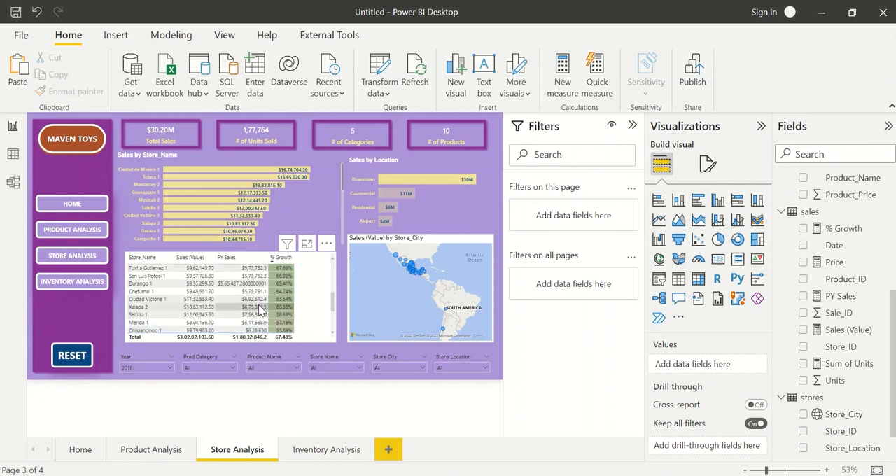
pyautogui.scroll(5, 259, 308)
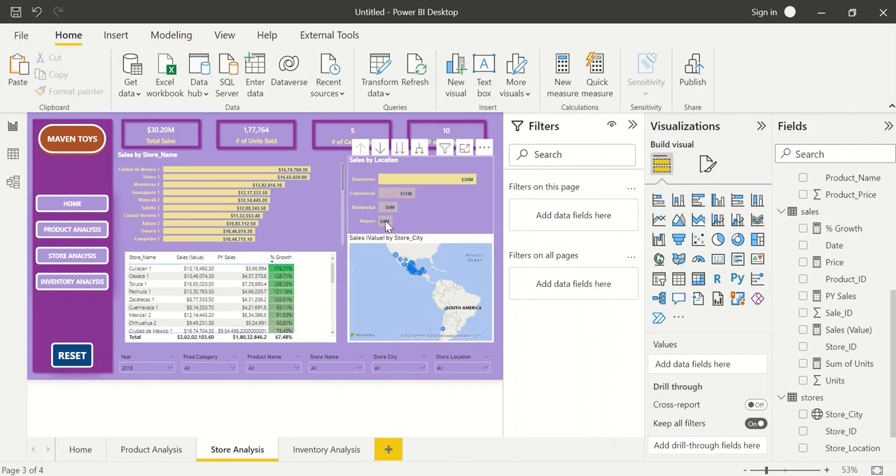
pyautogui.click(394, 195)
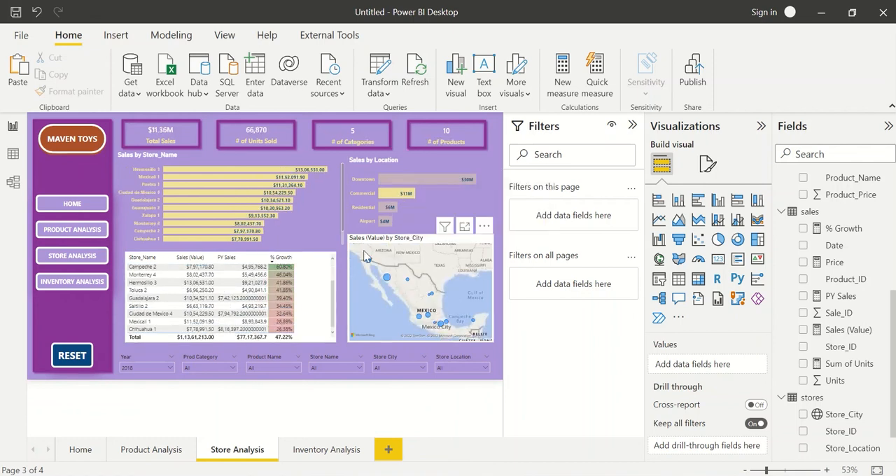
pyautogui.click(385, 222)
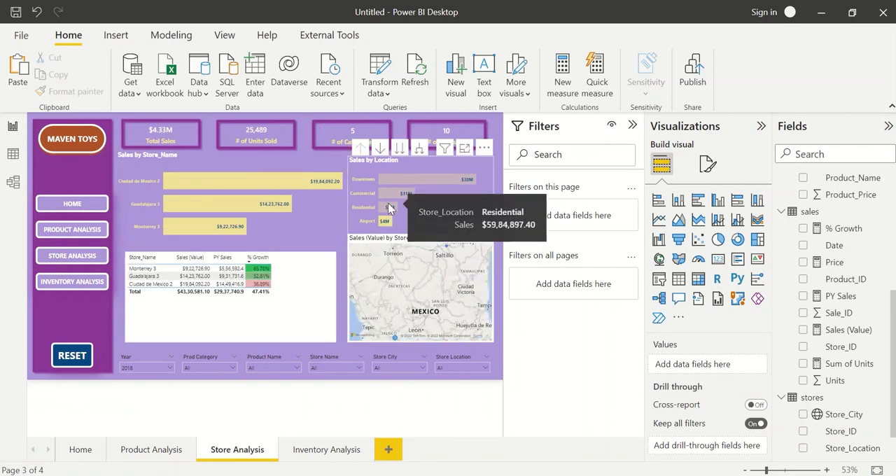
# Clear the Airport cross-filter, sort the store table by % Growth in ascending order and look through its rows.
pyautogui.click(386, 221)
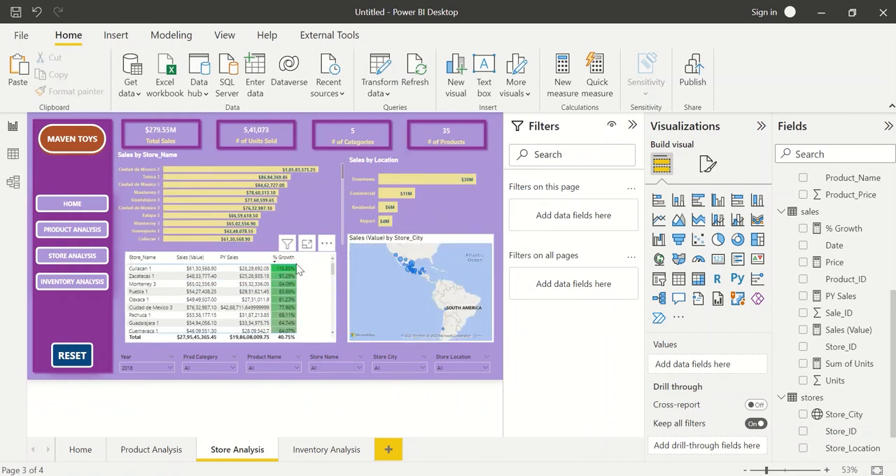
pyautogui.click(286, 265)
pyautogui.click(285, 264)
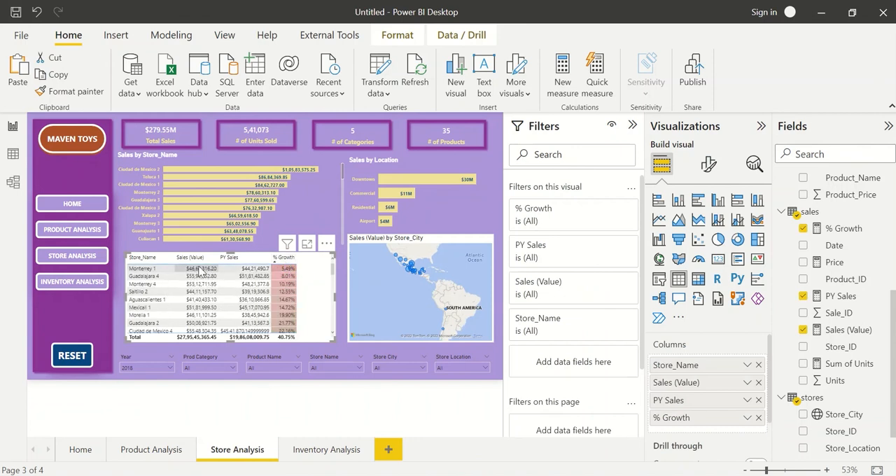
pyautogui.moveTo(293, 271)
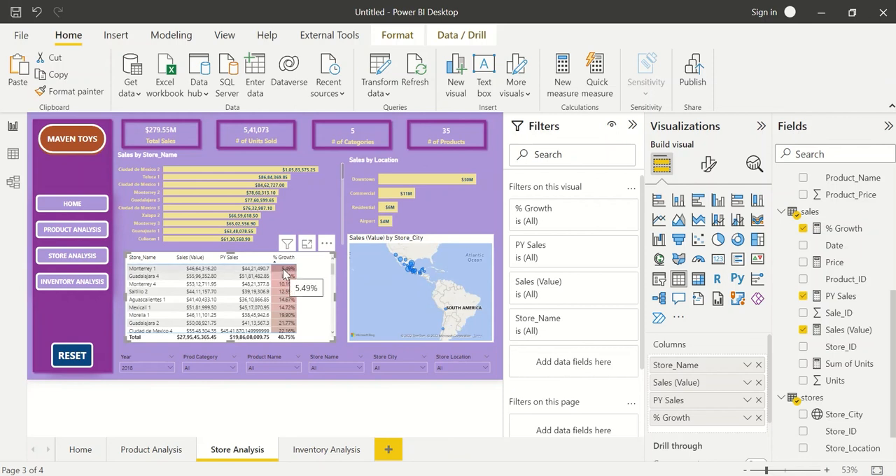
pyautogui.scroll(-10, 283, 275)
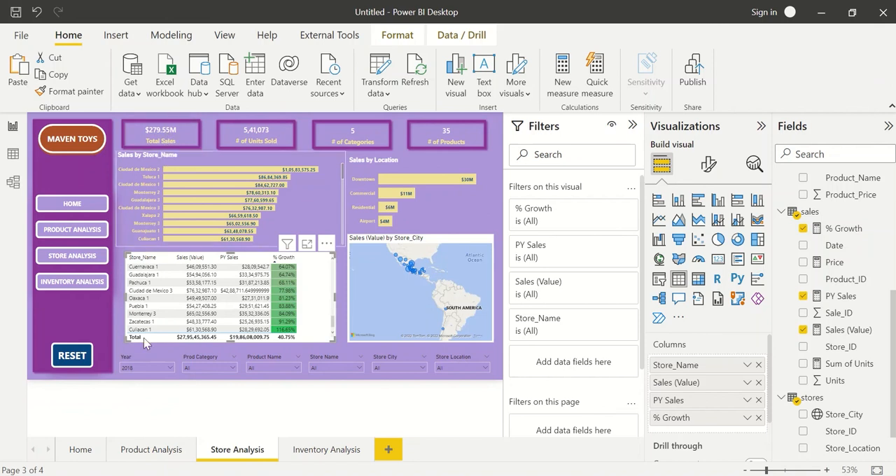
# Switch the Year slicer to 2017 to examine the store table's growth, and return it to 2018.
pyautogui.click(150, 368)
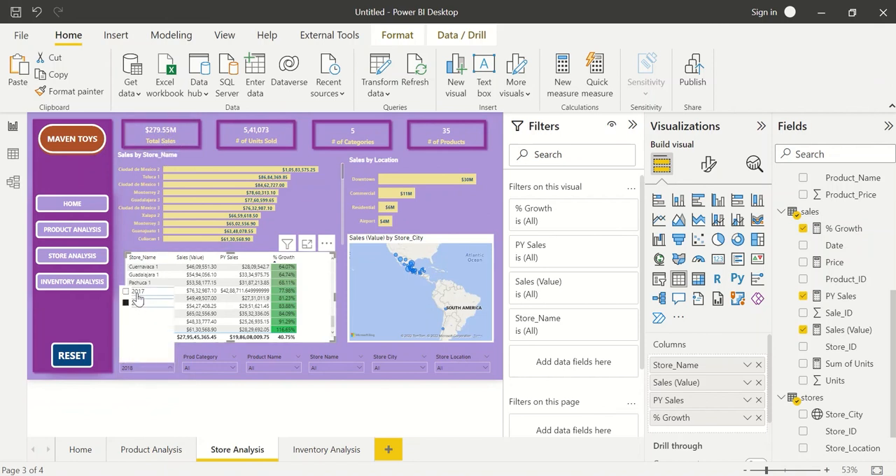
pyautogui.click(136, 292)
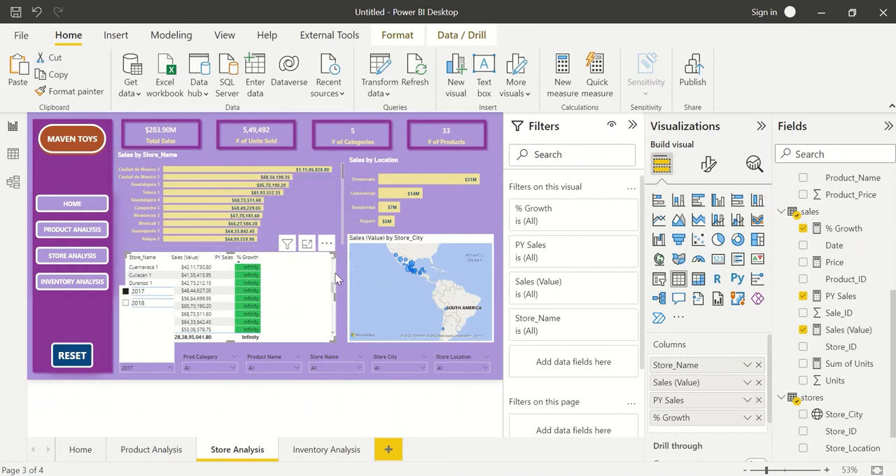
pyautogui.moveTo(188, 195)
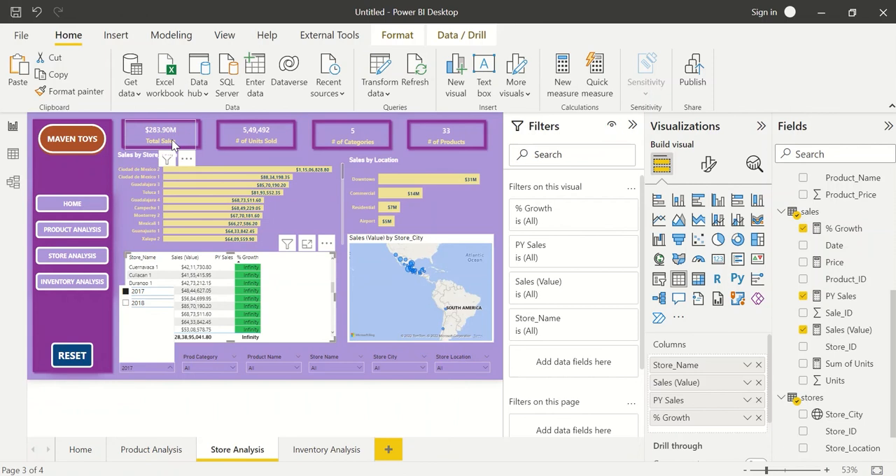
pyautogui.click(137, 305)
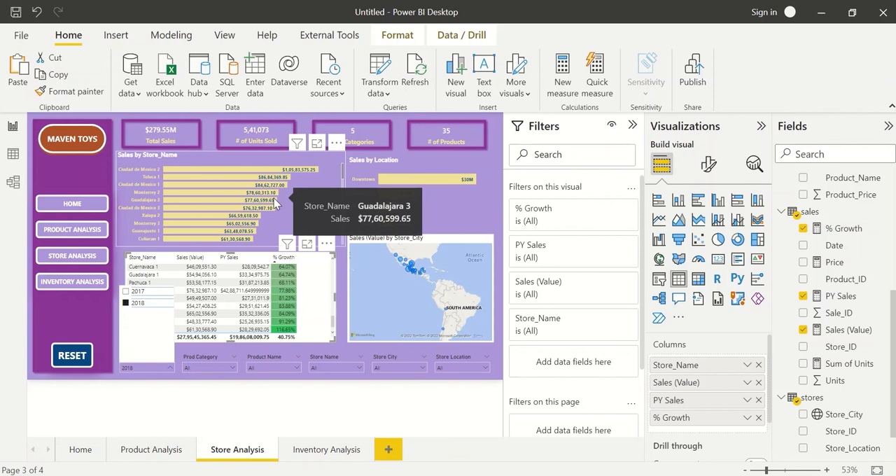
pyautogui.click(343, 297)
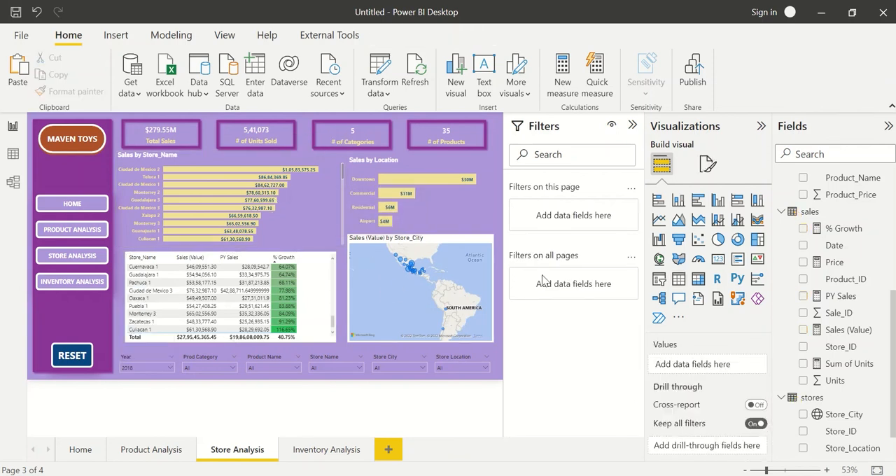
# Build a temporary table of Month and Sales (Value) to examine the 2018 monthly sales, and delete it.
pyautogui.click(678, 278)
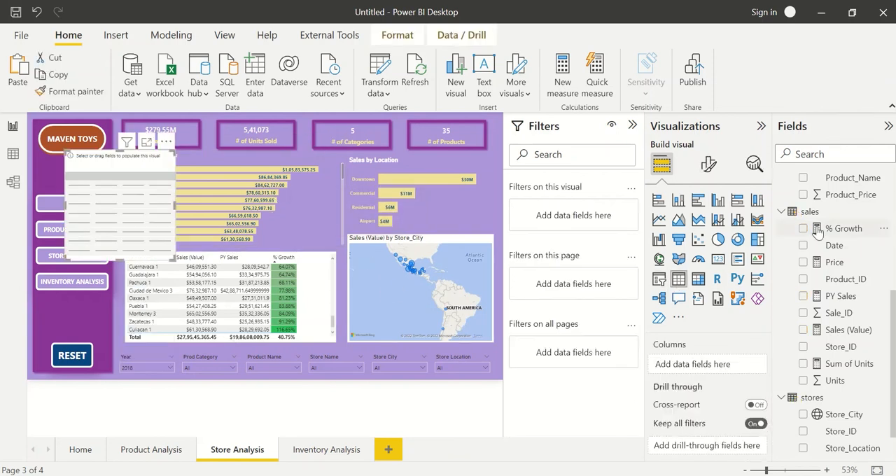
pyautogui.scroll(3, 844, 210)
pyautogui.scroll(3, 844, 210)
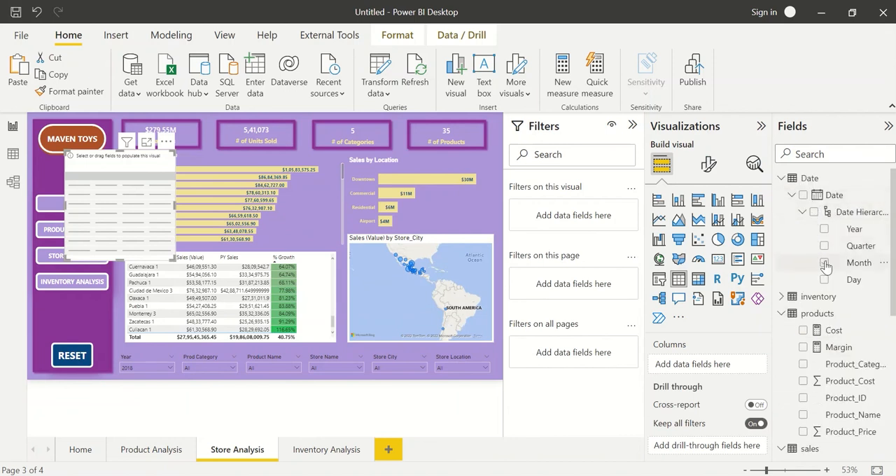
pyautogui.click(805, 265)
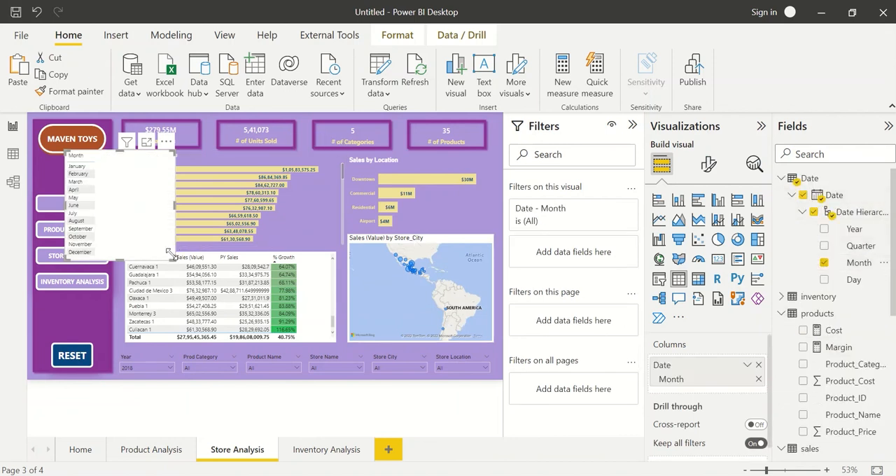
pyautogui.scroll(-2, 851, 392)
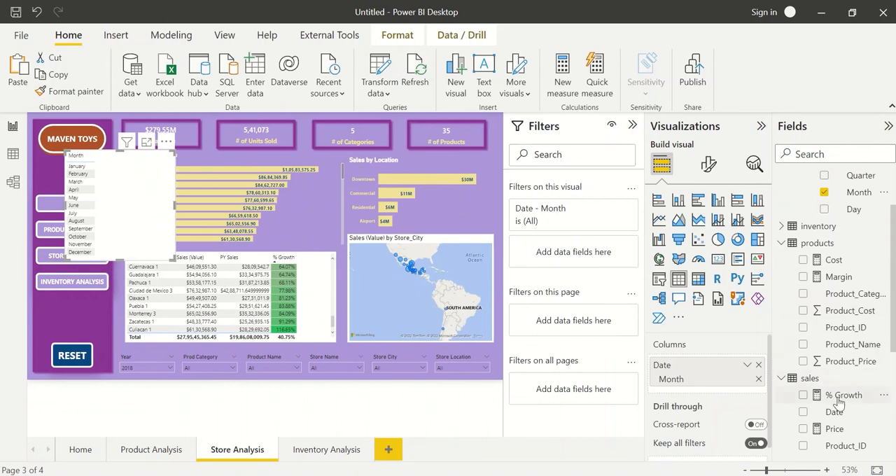
pyautogui.scroll(-3, 837, 396)
pyautogui.click(803, 362)
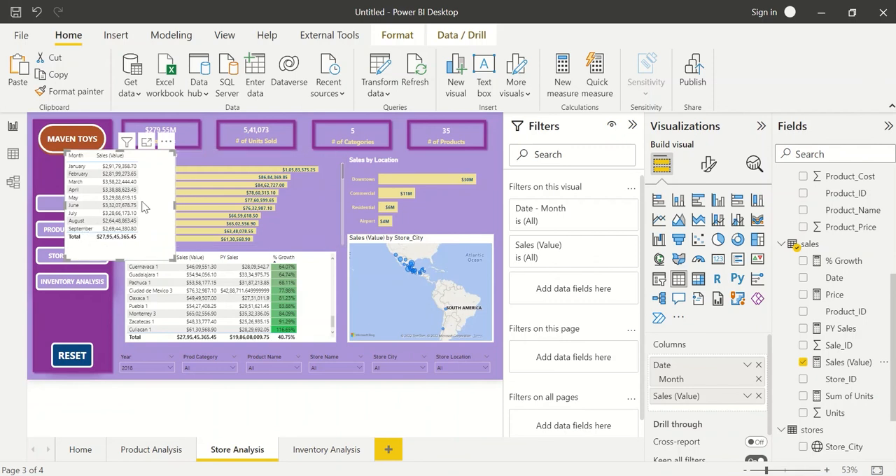
pyautogui.moveTo(147, 203); pyautogui.dragTo(388, 240)
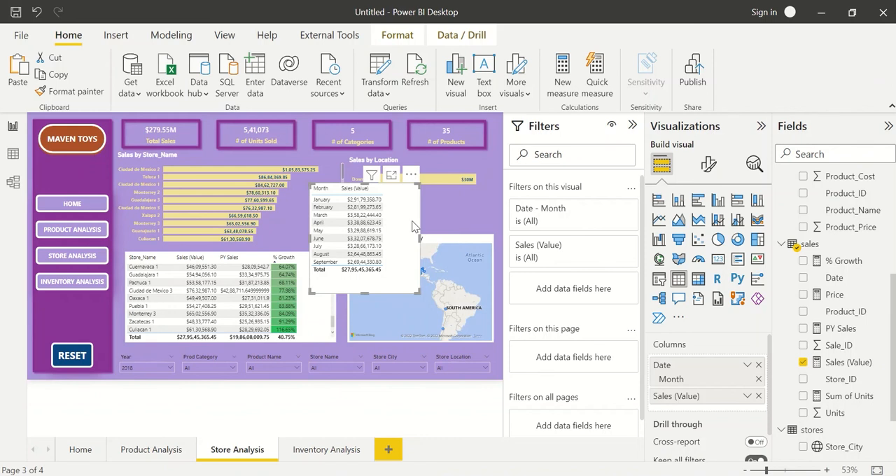
pyautogui.press('Delete')
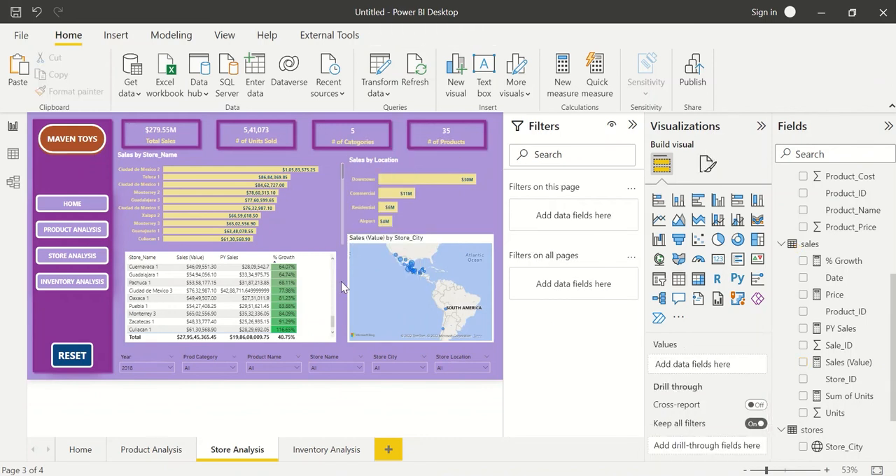
# Review the Product Analysis, Home and Store Analysis pages using the dashboard's navigation, and go to the Inventory Analysis page.
pyautogui.keyDown('ctrl'); pyautogui.click(68, 232); pyautogui.keyUp('ctrl')
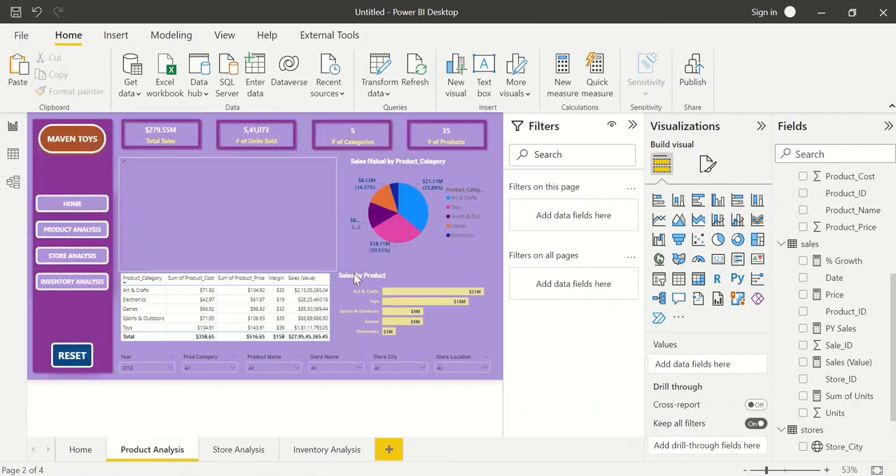
pyautogui.keyDown('ctrl'); pyautogui.click(64, 207); pyautogui.keyUp('ctrl')
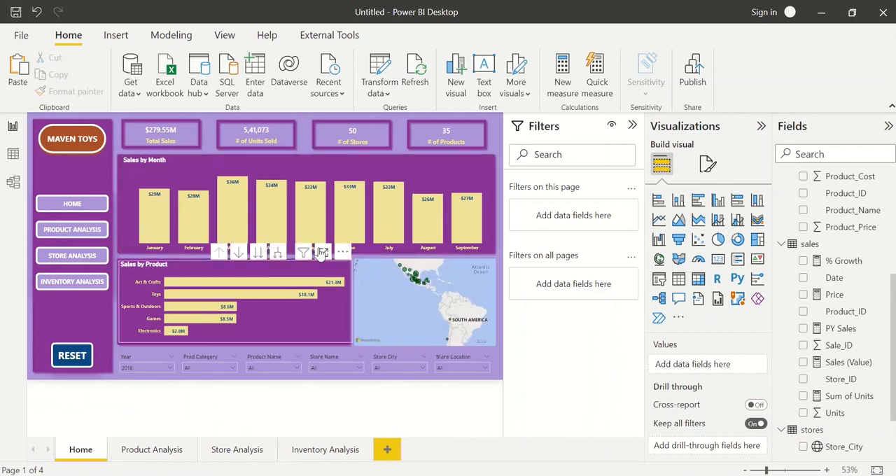
pyautogui.keyDown('ctrl'); pyautogui.click(73, 257); pyautogui.keyUp('ctrl')
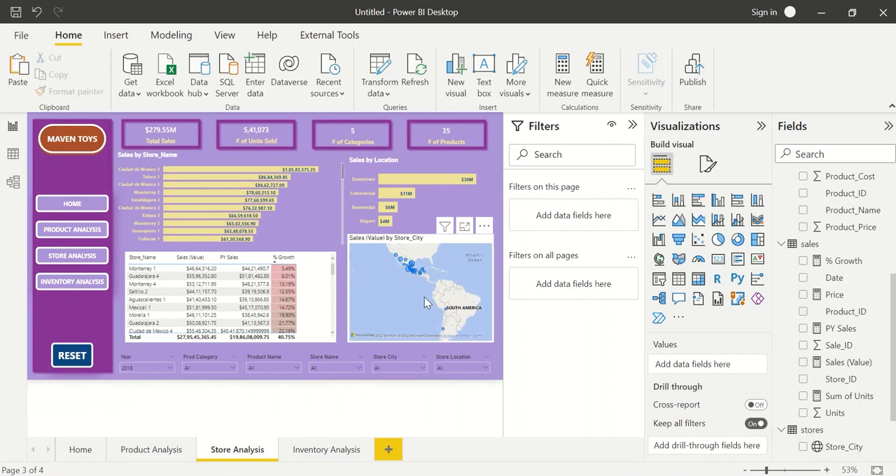
pyautogui.keyDown('ctrl'); pyautogui.click(80, 287); pyautogui.keyUp('ctrl')
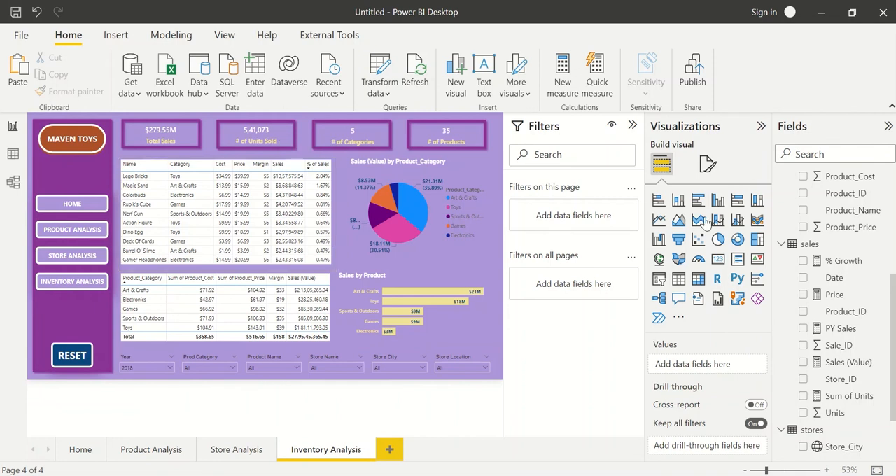
pyautogui.click(678, 317)
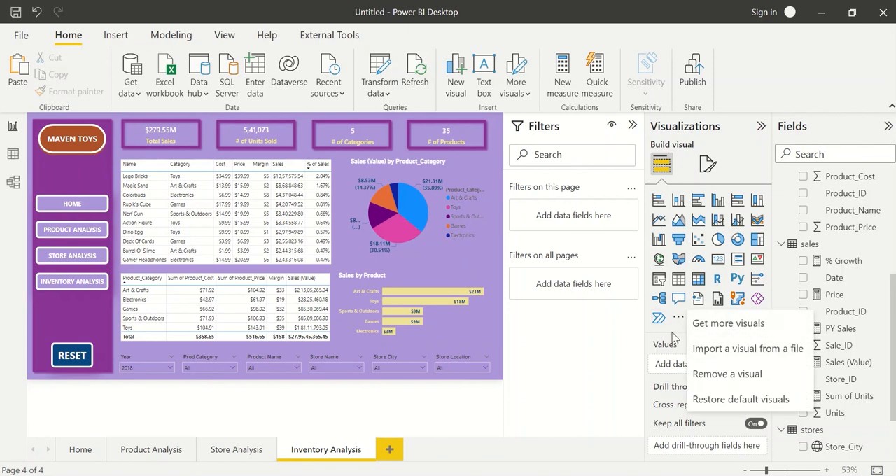
pyautogui.press('Escape')
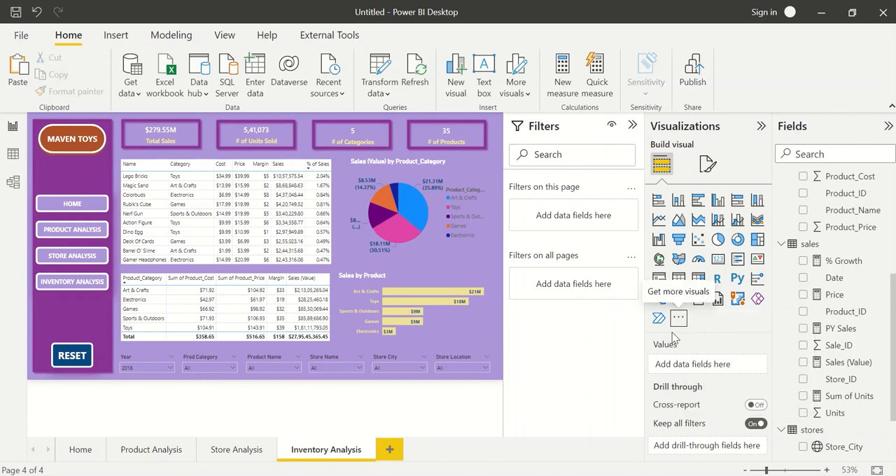
pyautogui.click(883, 253)
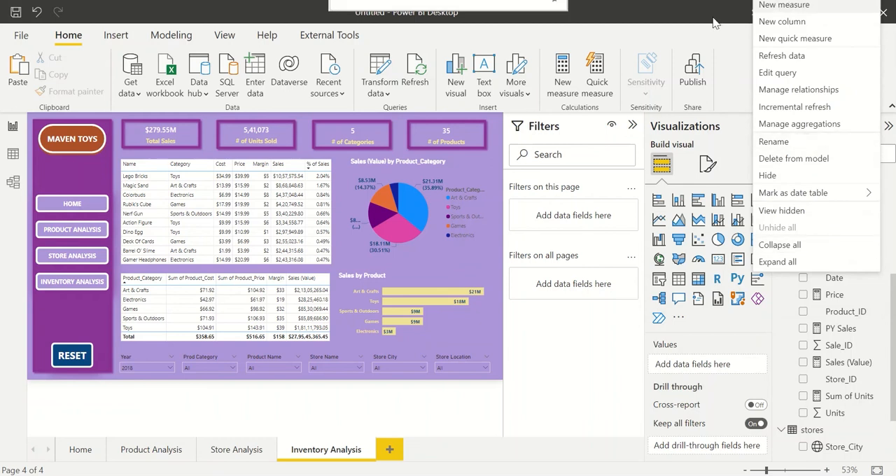
pyautogui.click(727, 68)
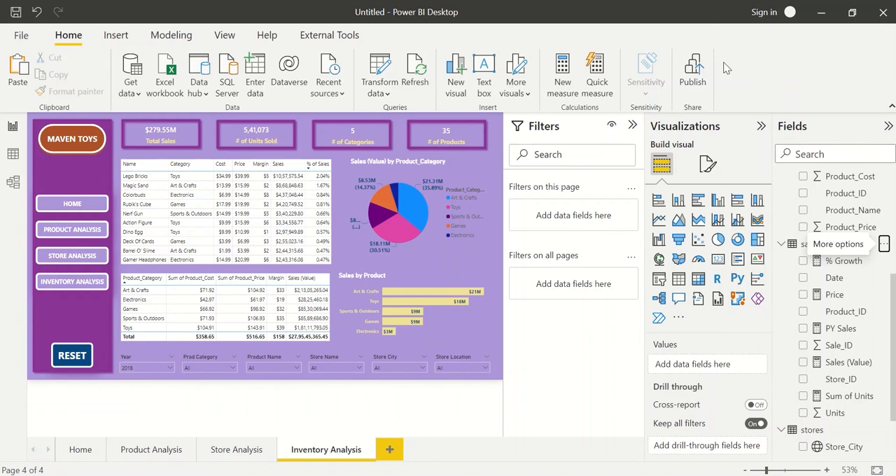
# Examine the quick measure calculations and the inputs of Average per category, and cancel without creating a measure.
pyautogui.click(604, 88)
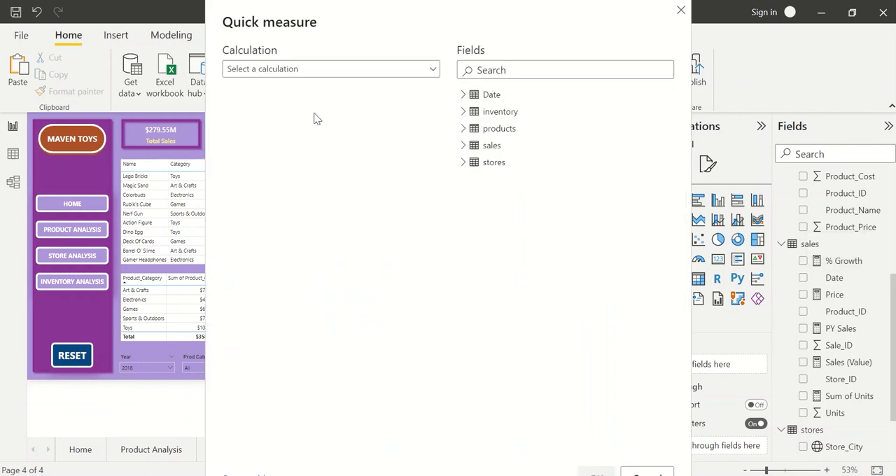
pyautogui.click(297, 74)
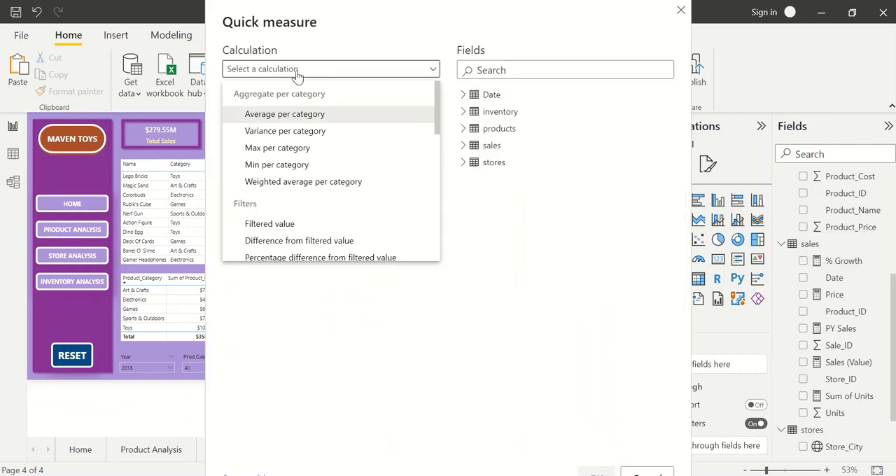
pyautogui.click(322, 113)
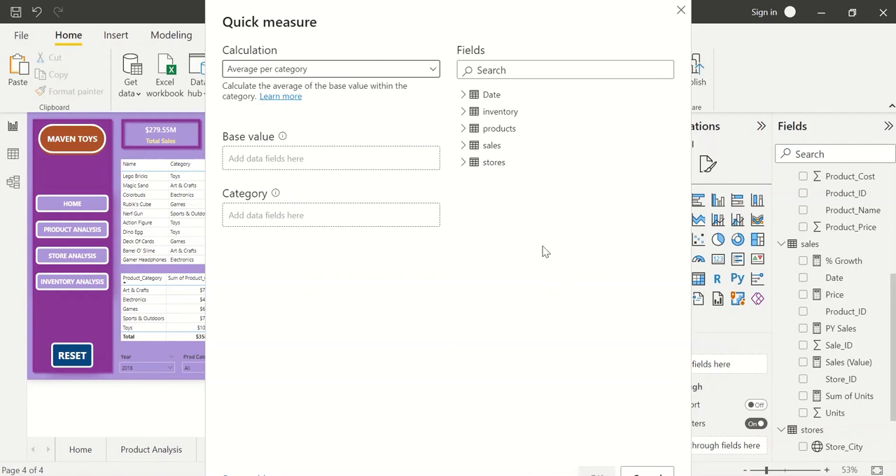
pyautogui.click(681, 10)
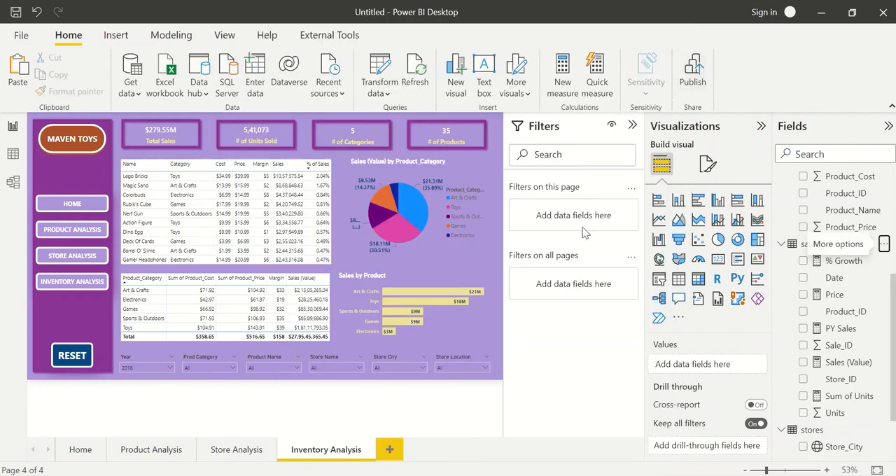